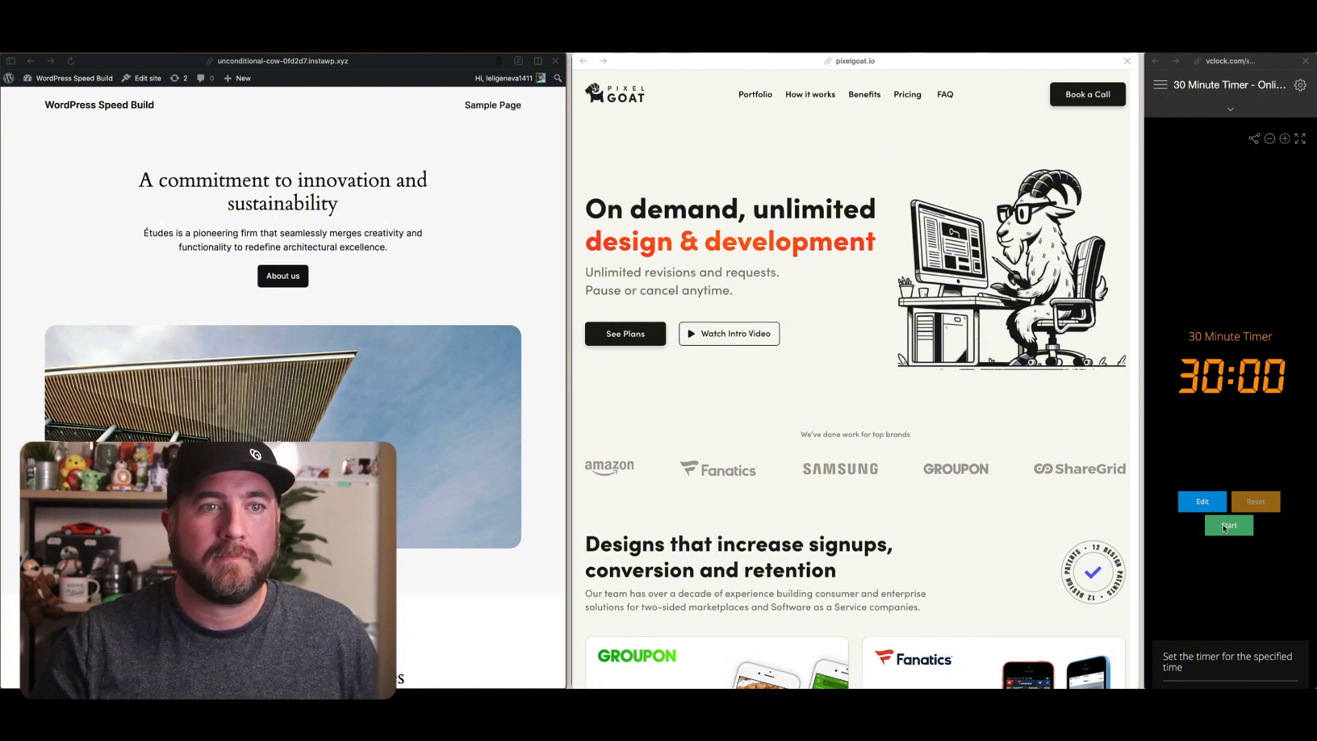
Start the 30-minute timer and review the reference Pixel Goat page from its hero section through the membership plans
left_click(1224, 528)
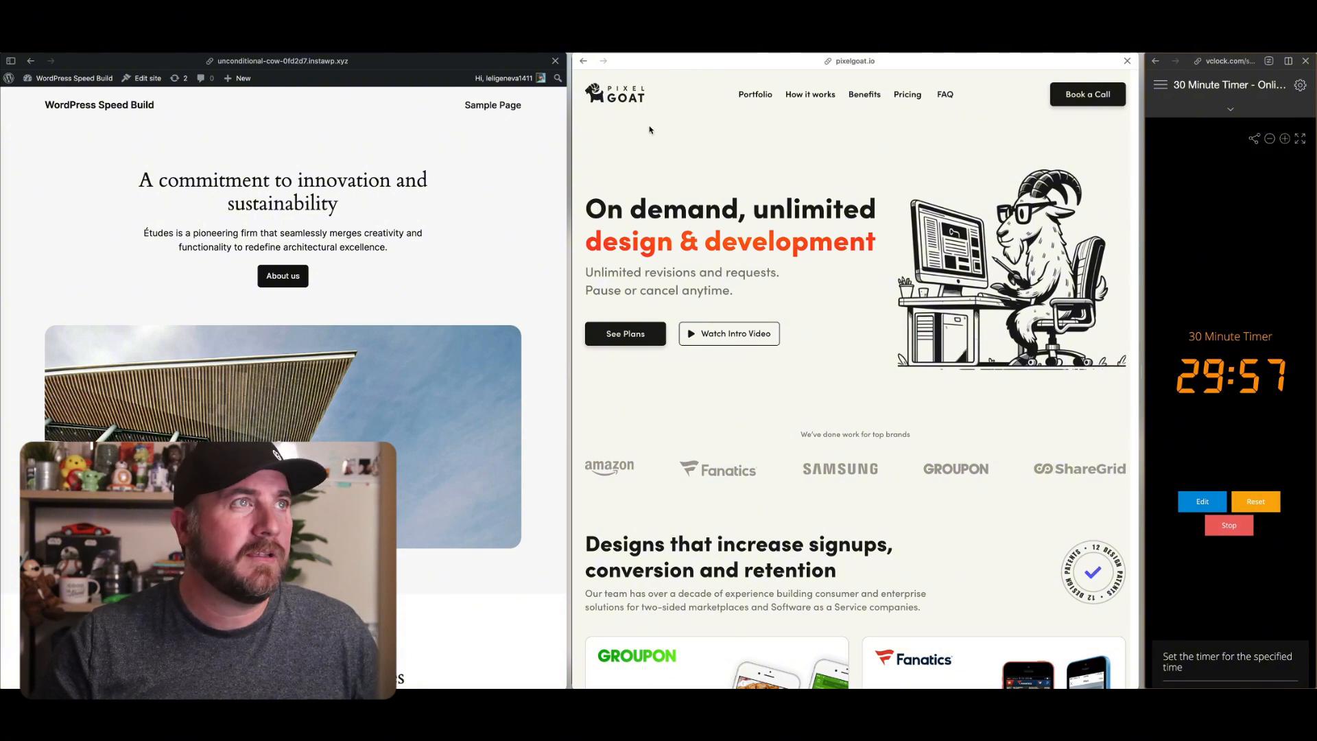
scroll(904, 317, "down", 5)
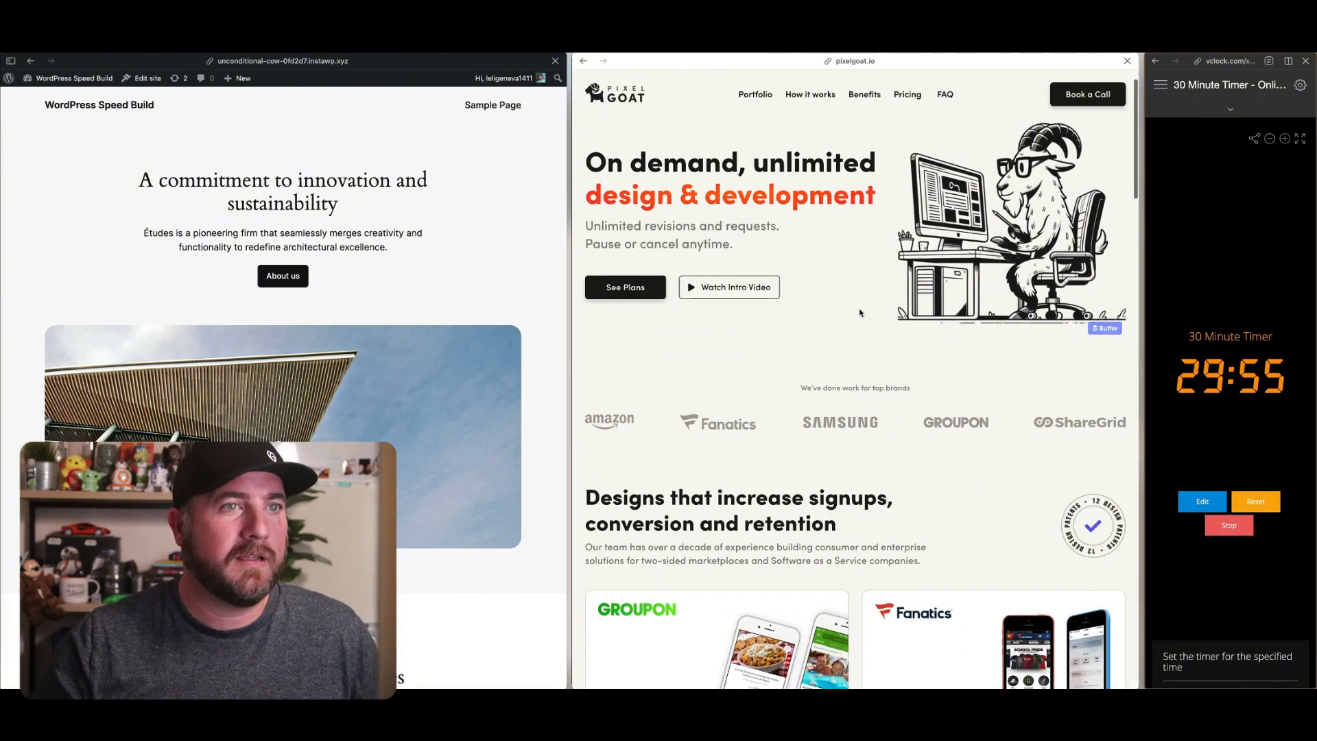
scroll(958, 343, "down", 6)
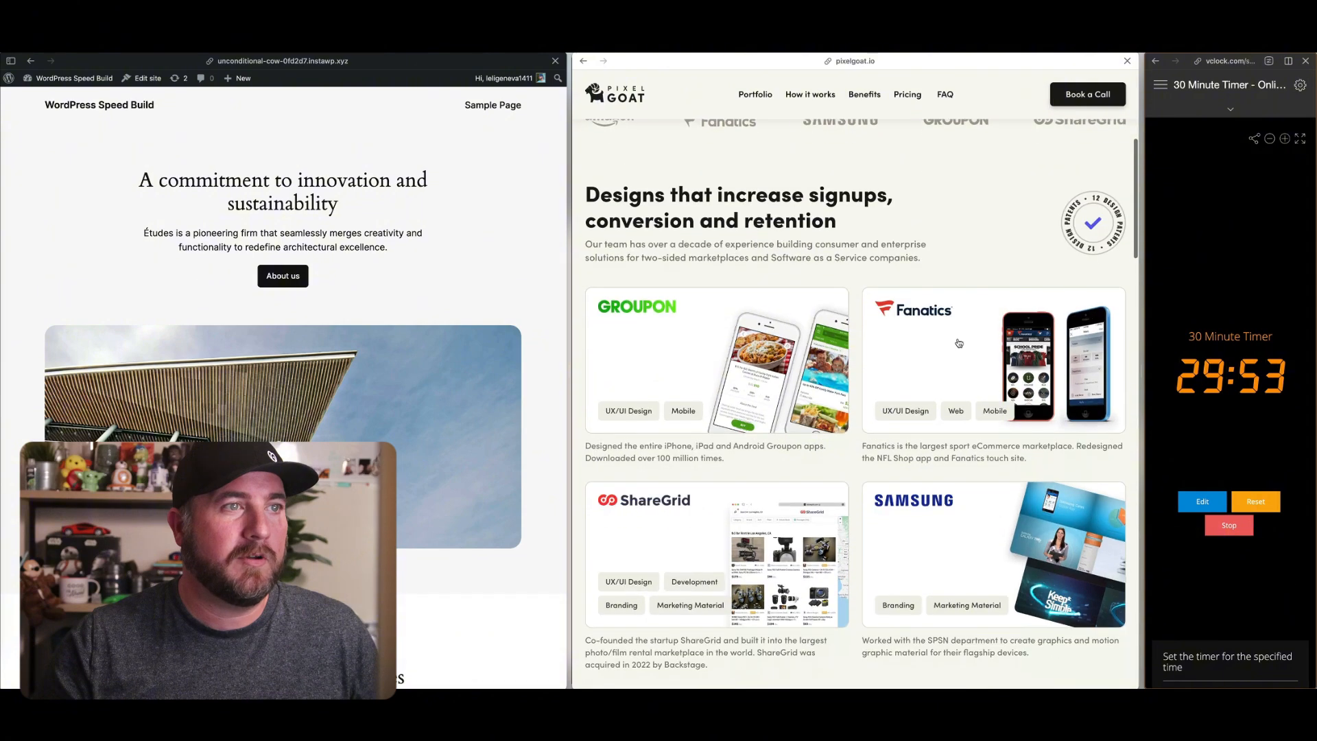
scroll(959, 343, "down", 3)
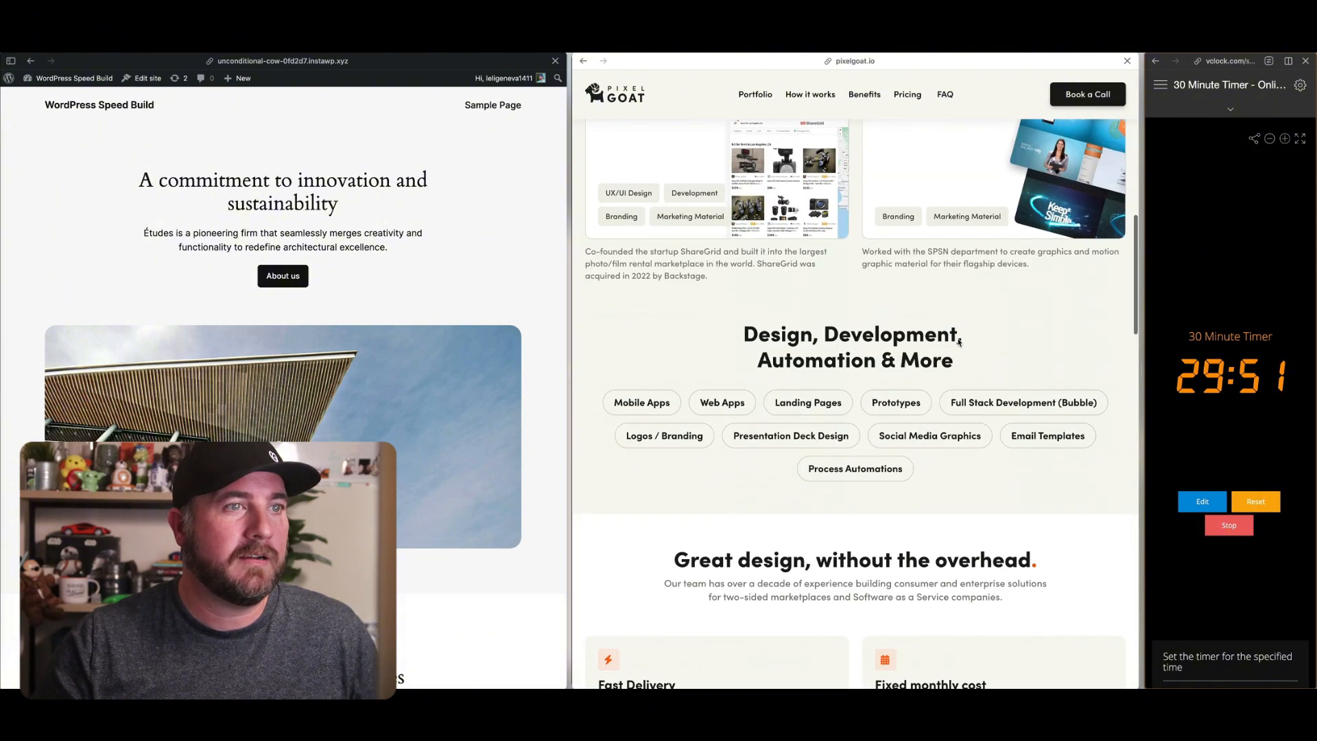
scroll(958, 341, "down", 4)
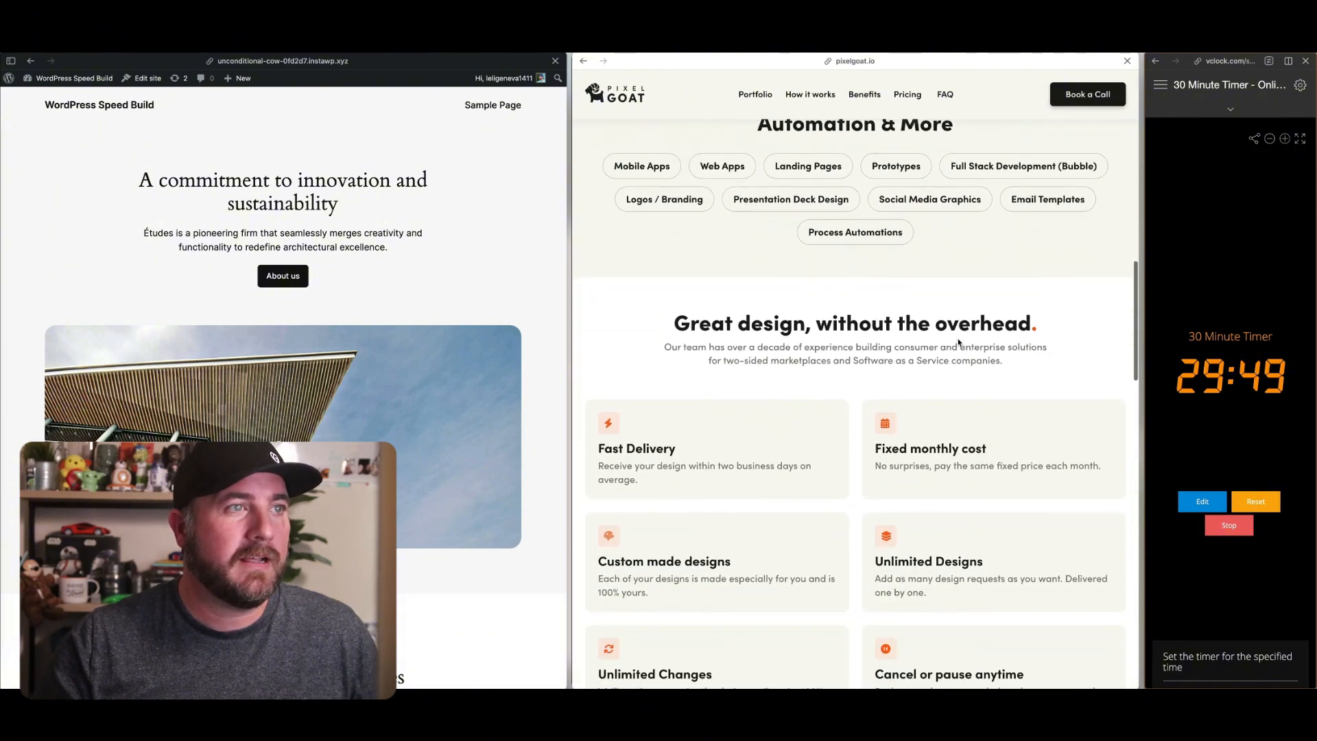
scroll(958, 343, "down", 5)
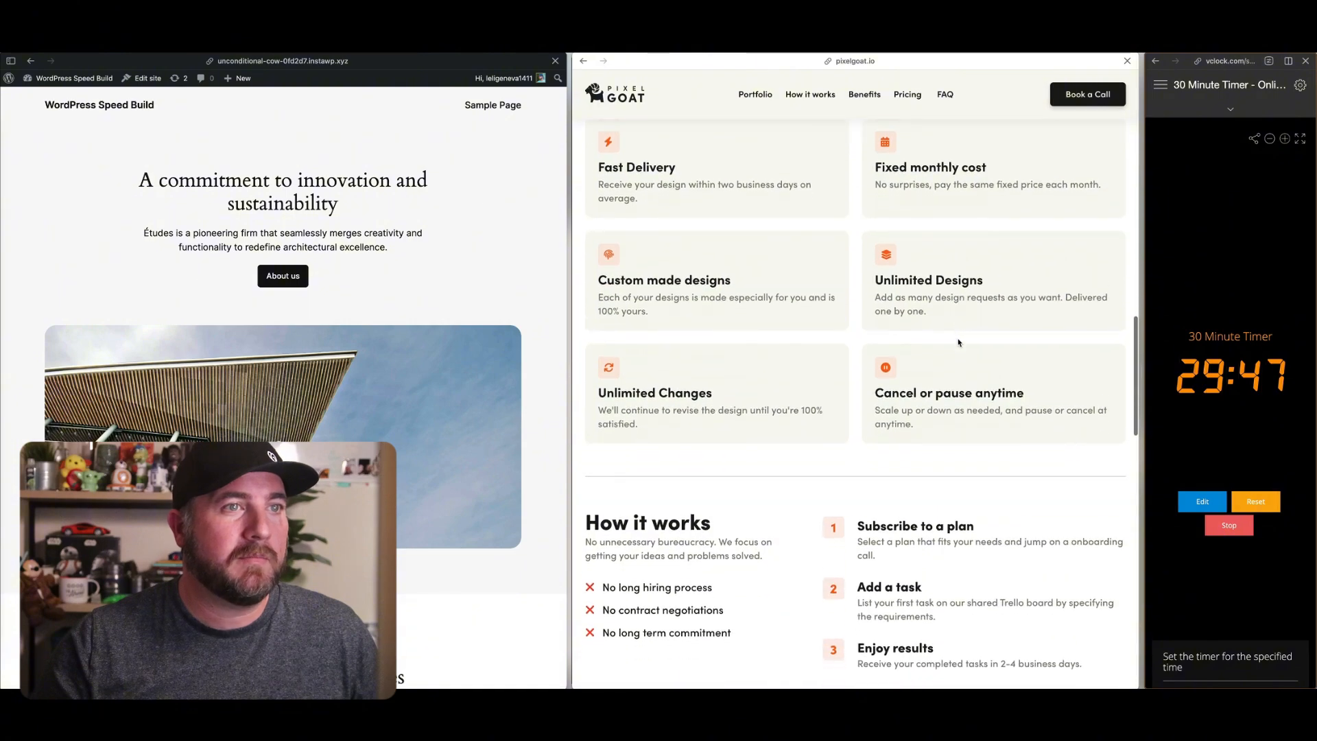
scroll(958, 342, "down", 4)
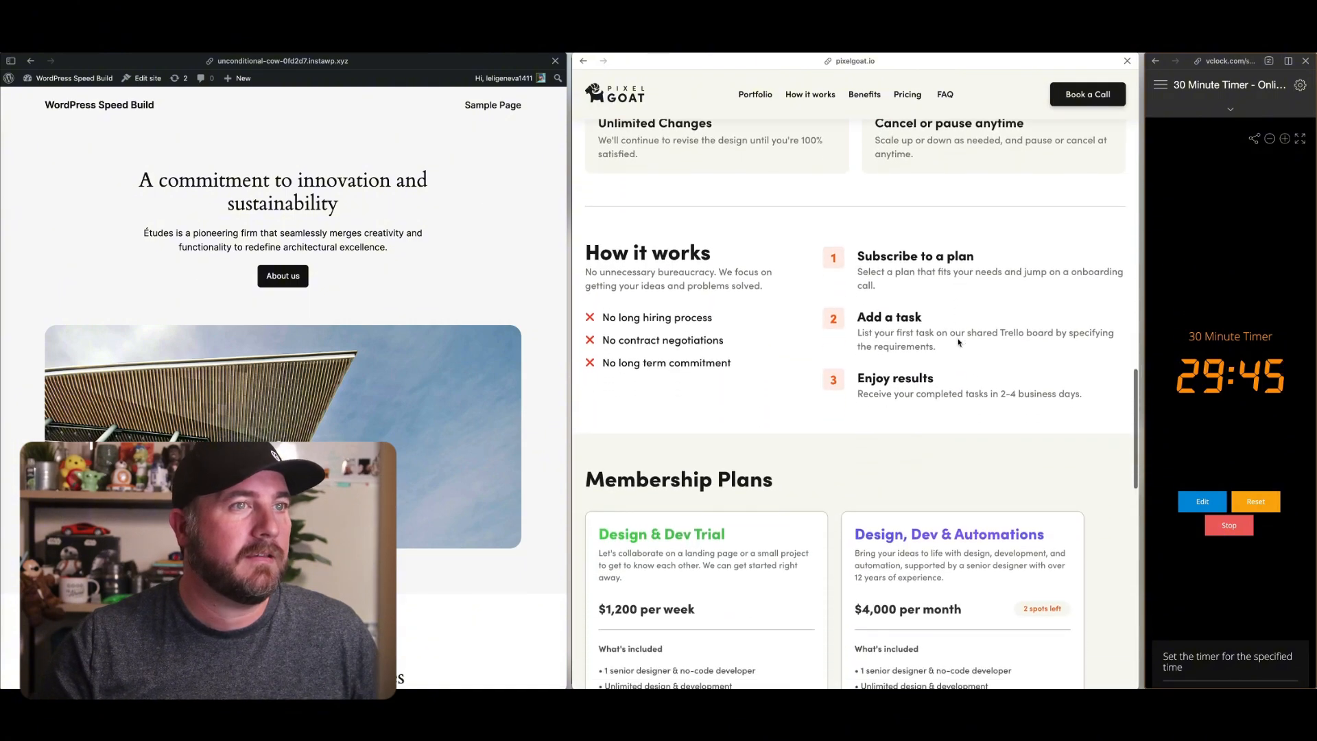
scroll(958, 342, "down", 1)
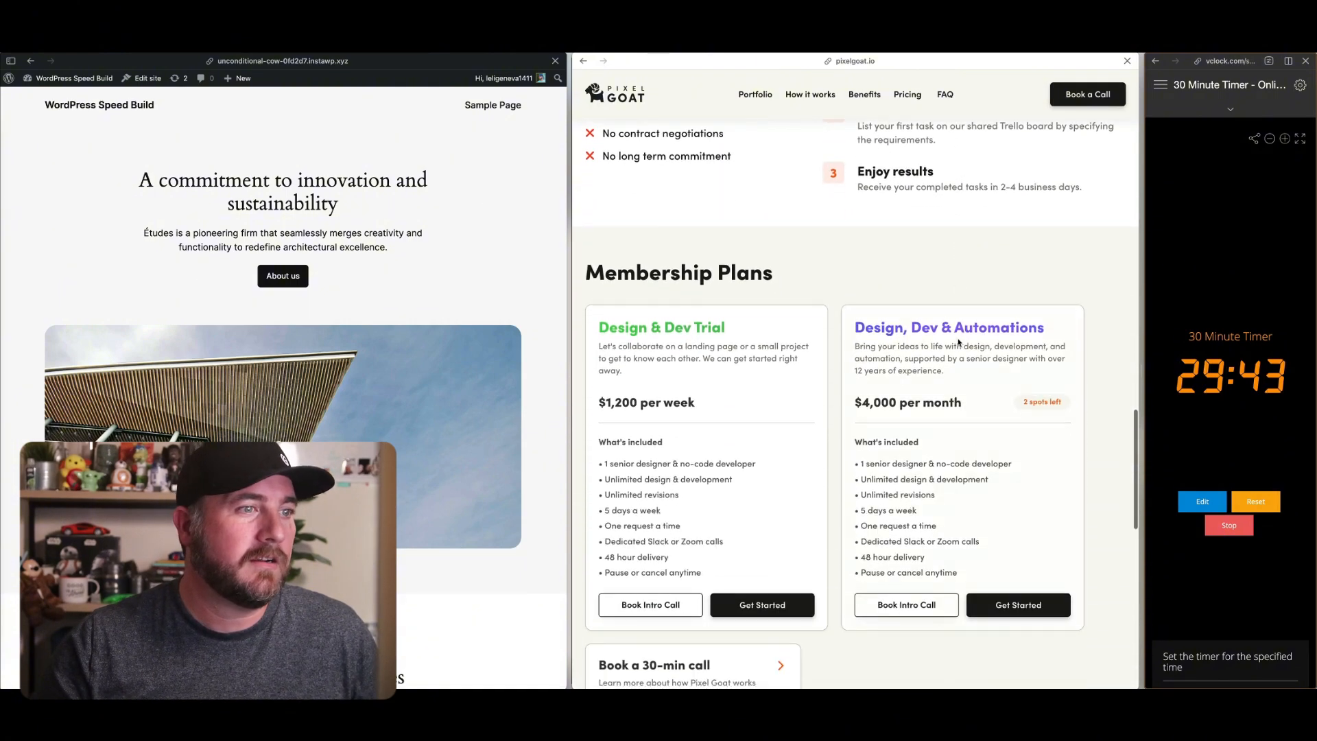
scroll(958, 342, "up", 20)
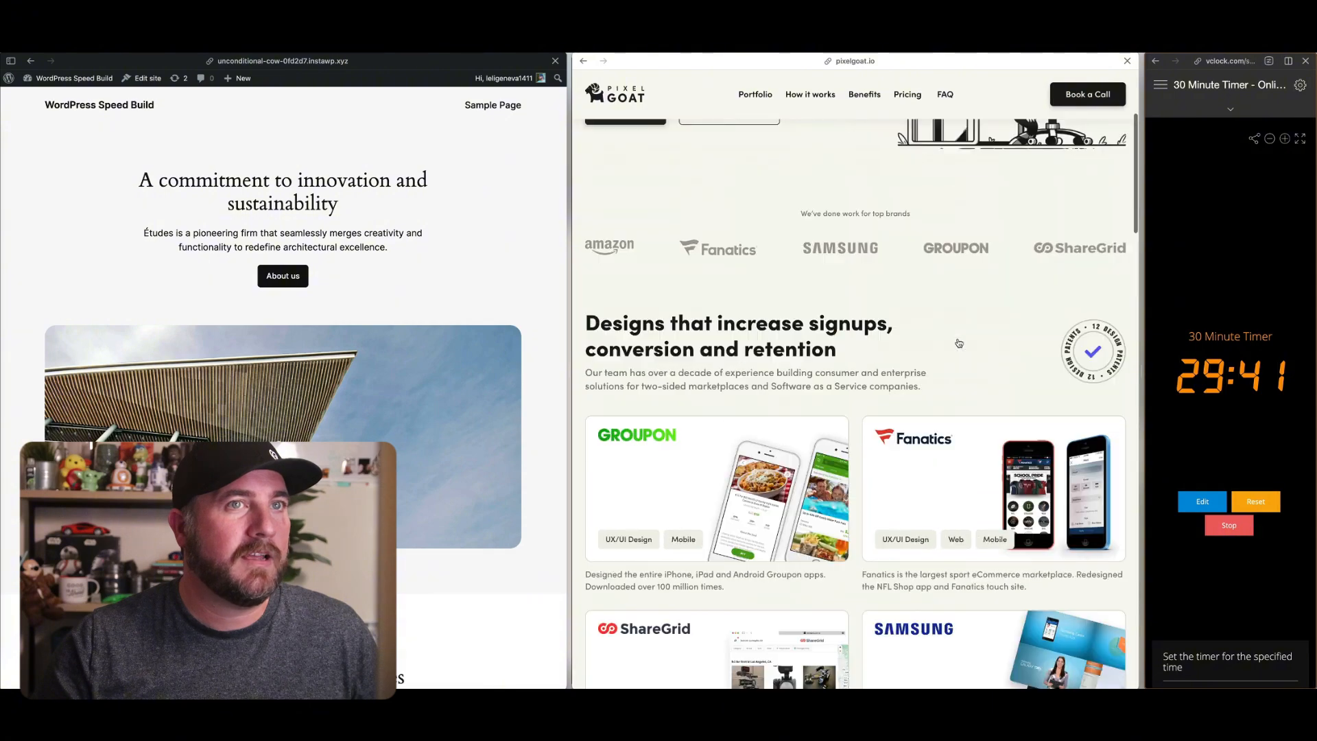
scroll(958, 343, "up", 2)
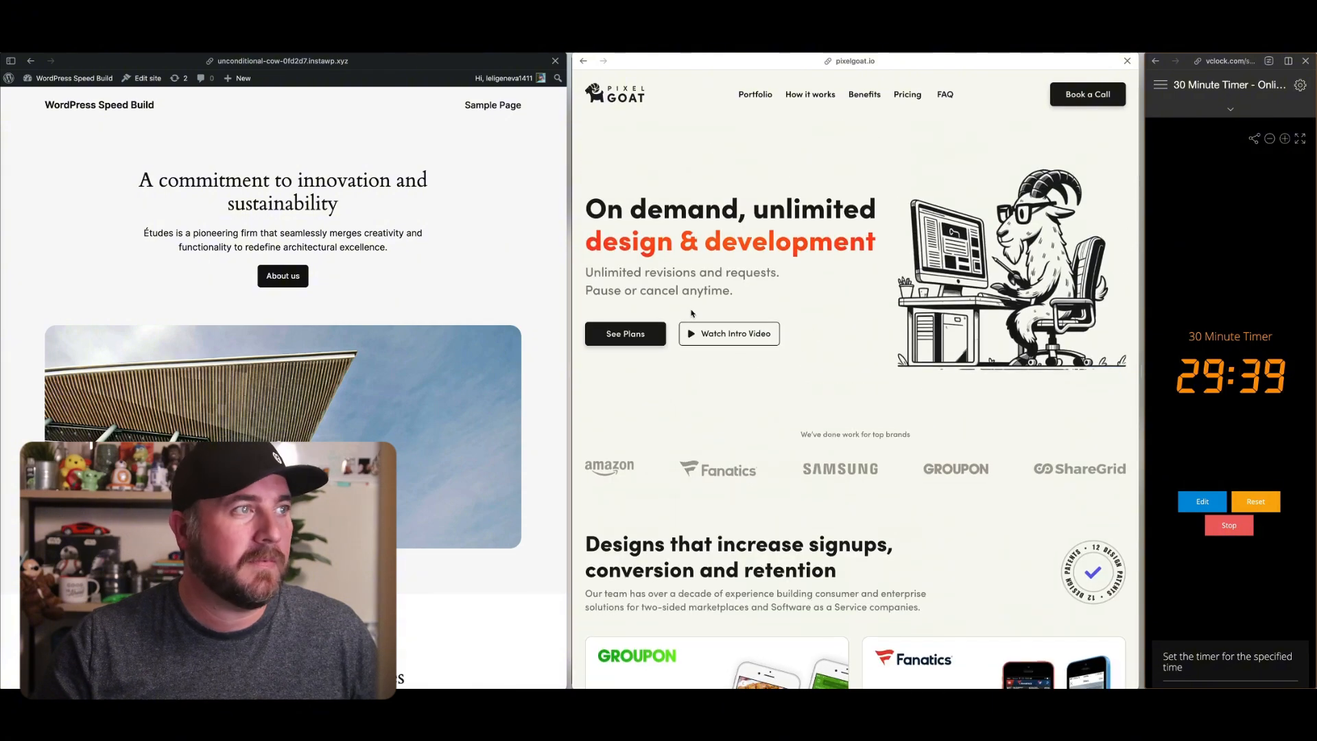
Open the WordPress dashboard's installed plugins, then deactivate and delete the Gutenberg plugin
left_click(481, 254)
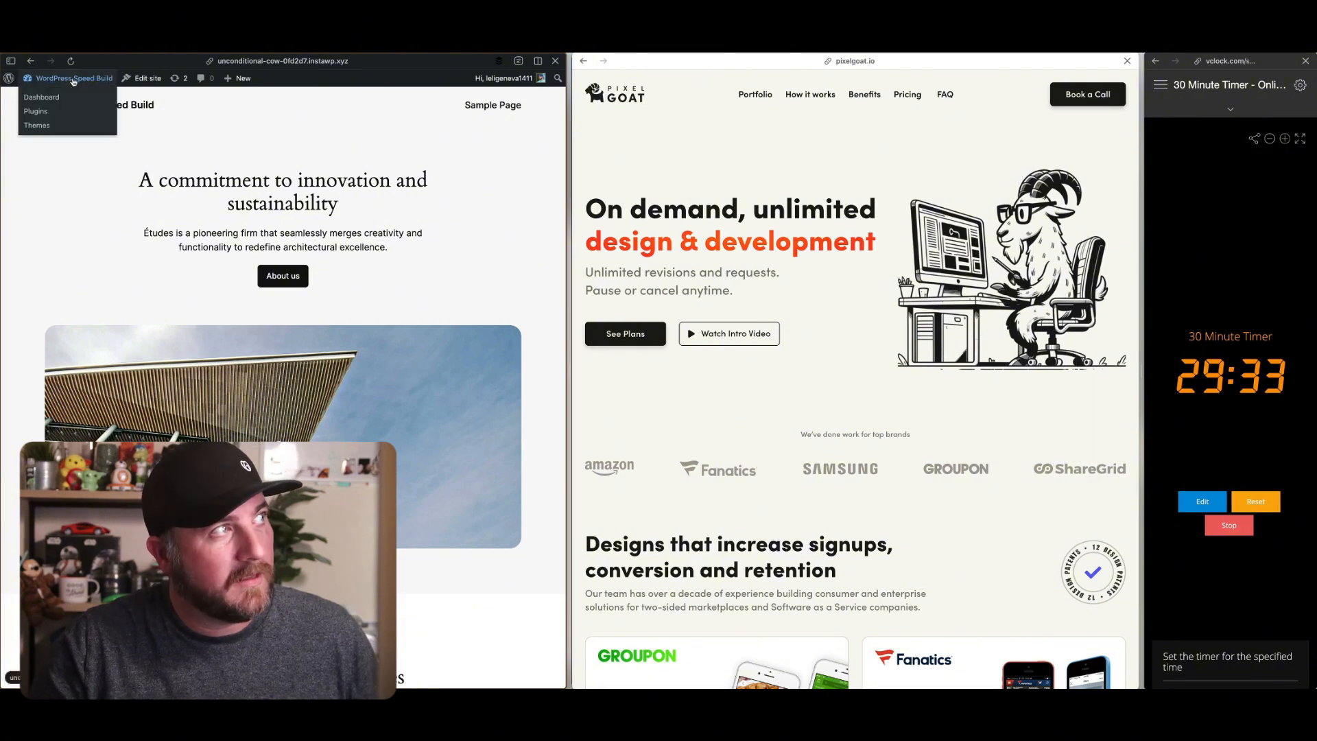
left_click(73, 80)
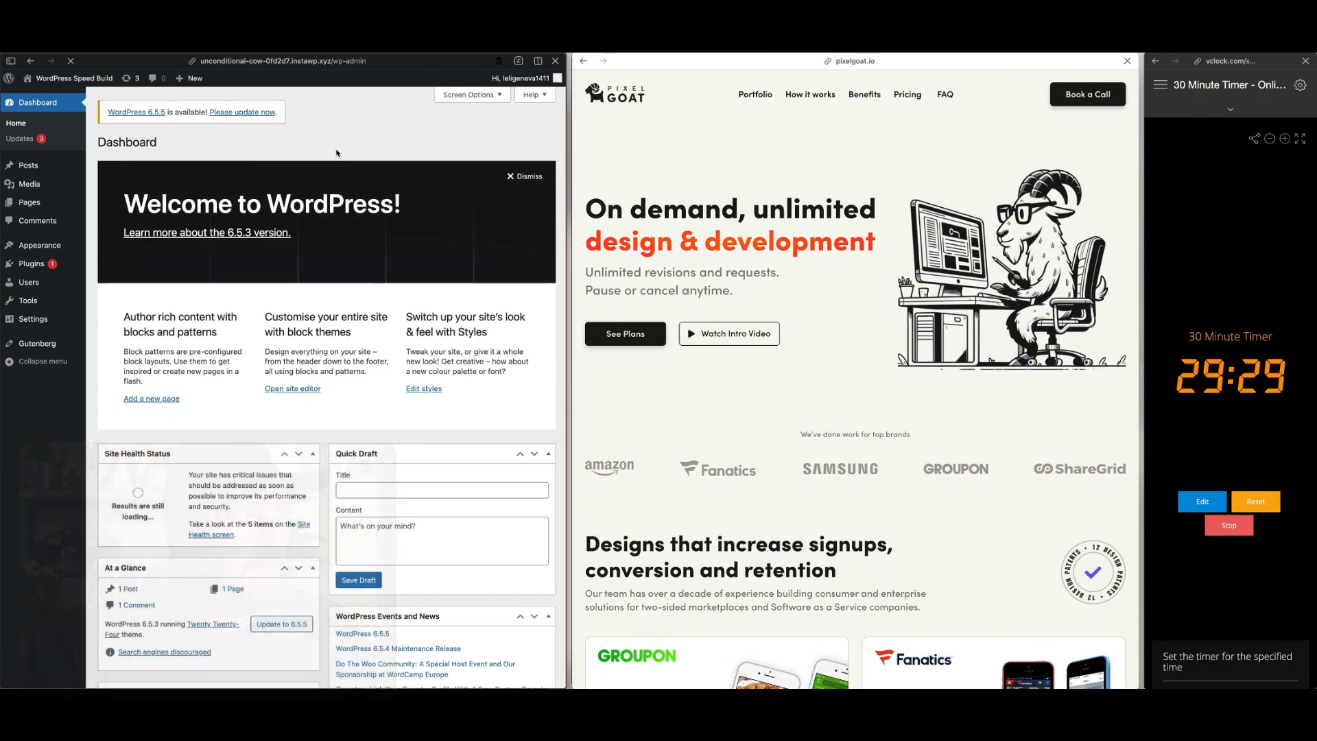
mouse_move(29, 265)
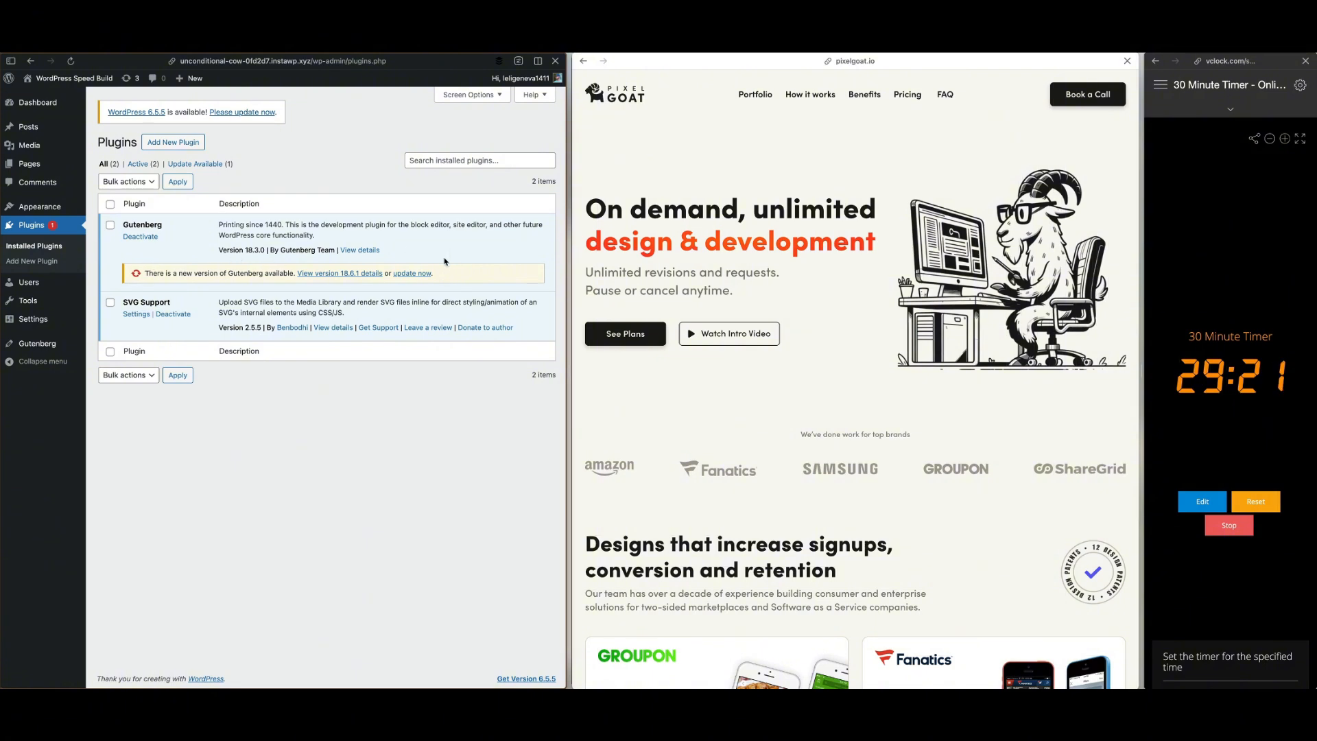
left_click(140, 236)
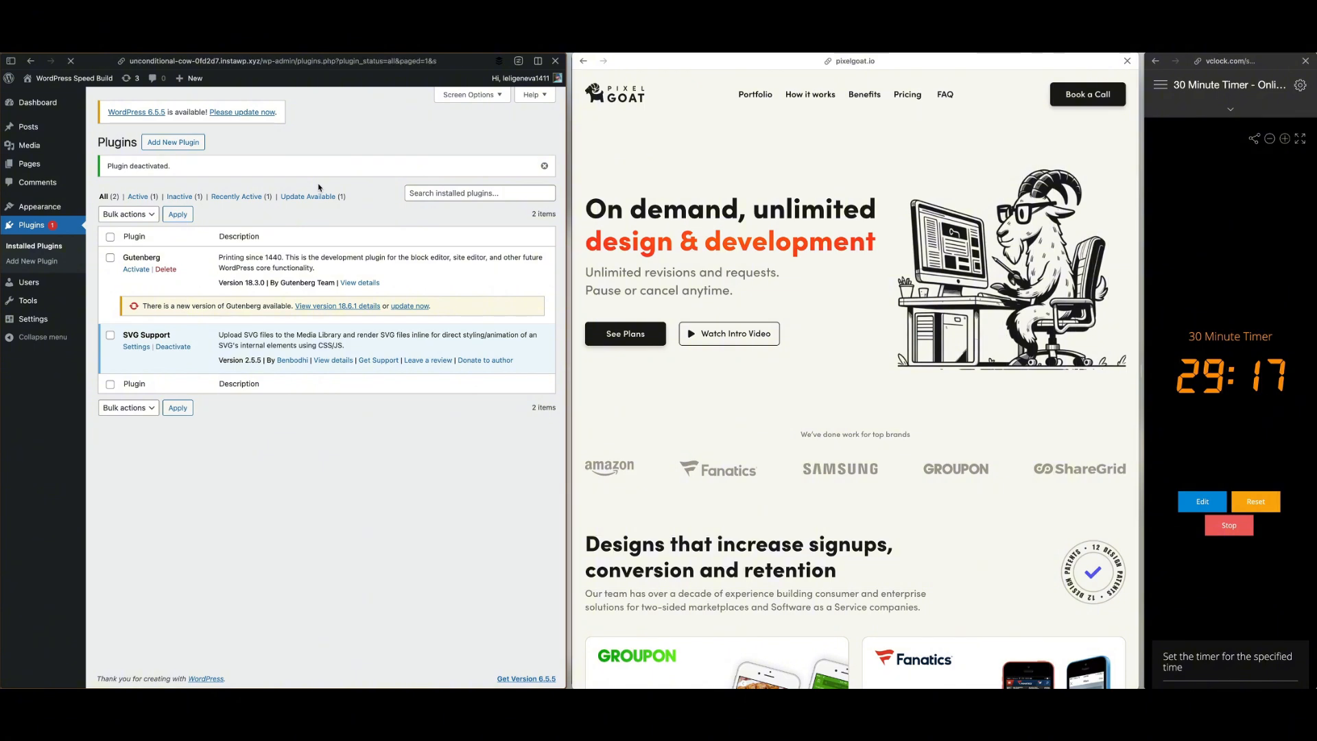
left_click(166, 270)
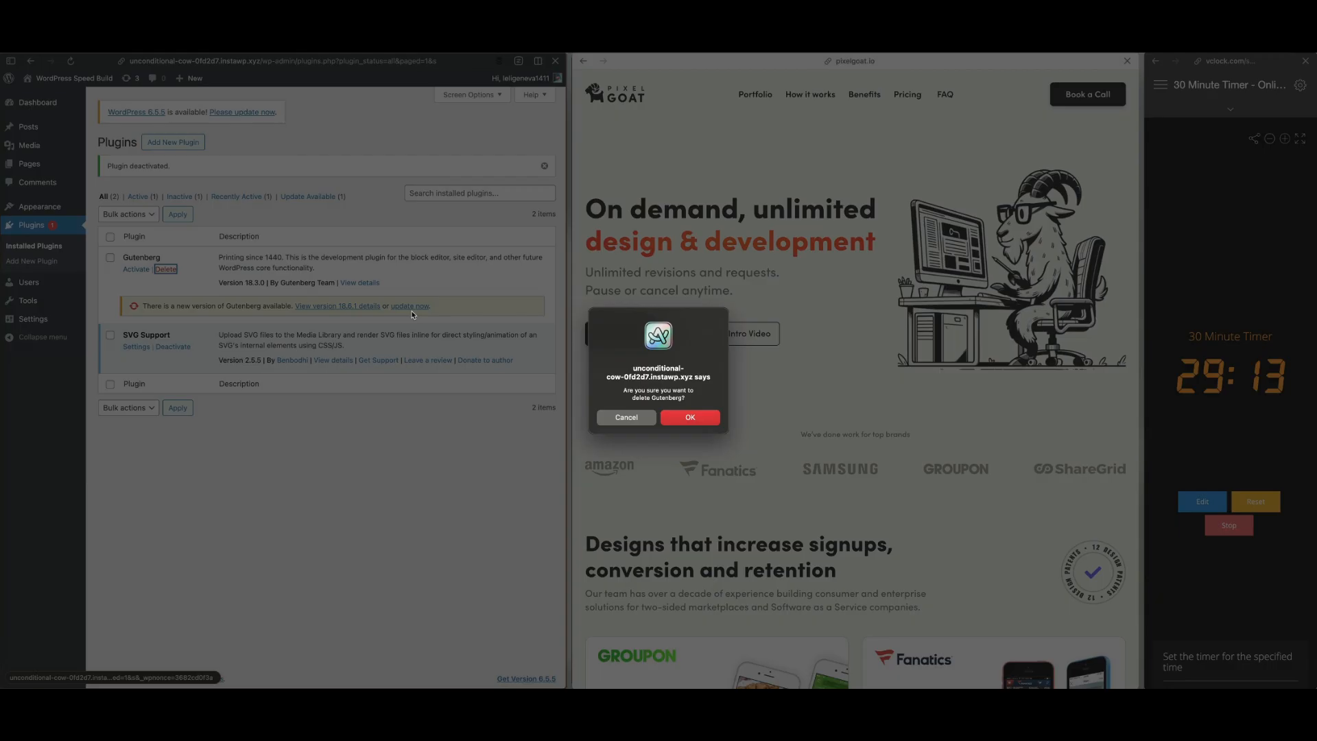
left_click(690, 419)
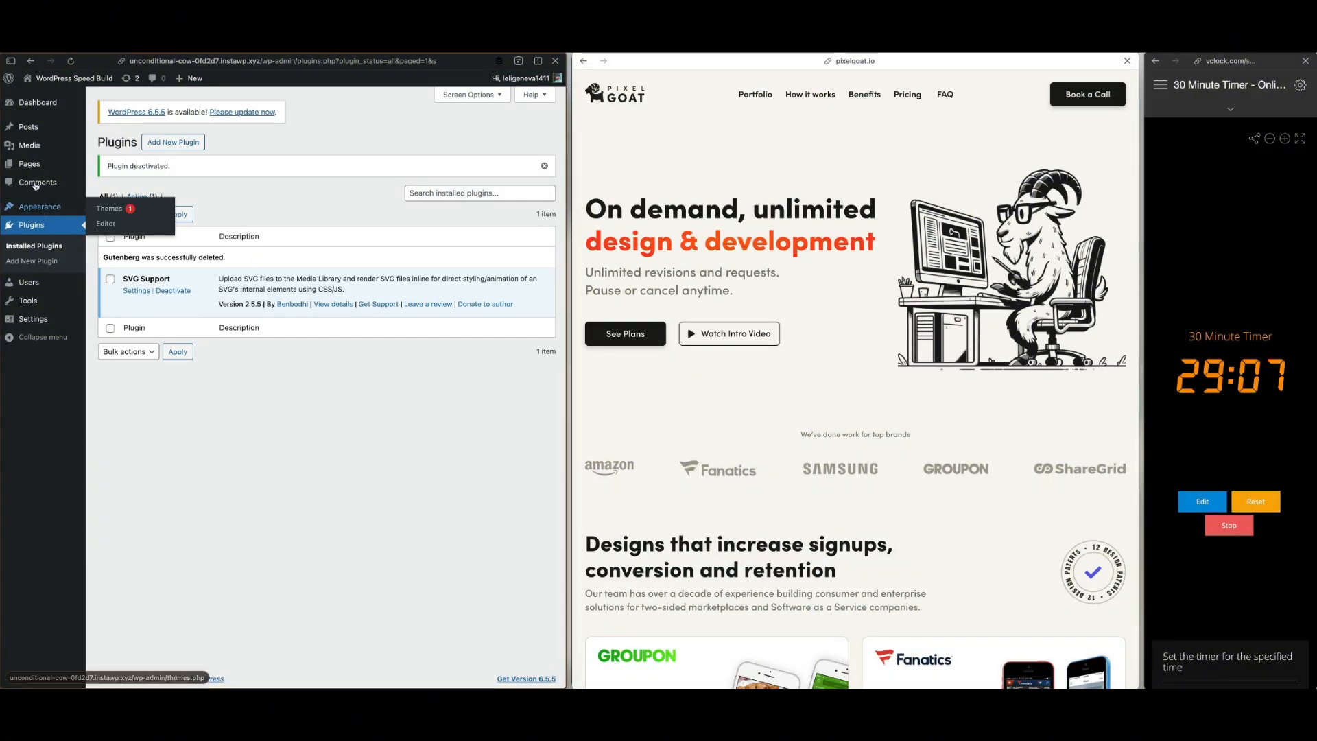
Open the WordPress Media Library to look over the images uploaded for the build
mouse_move(41, 145)
left_click(137, 152)
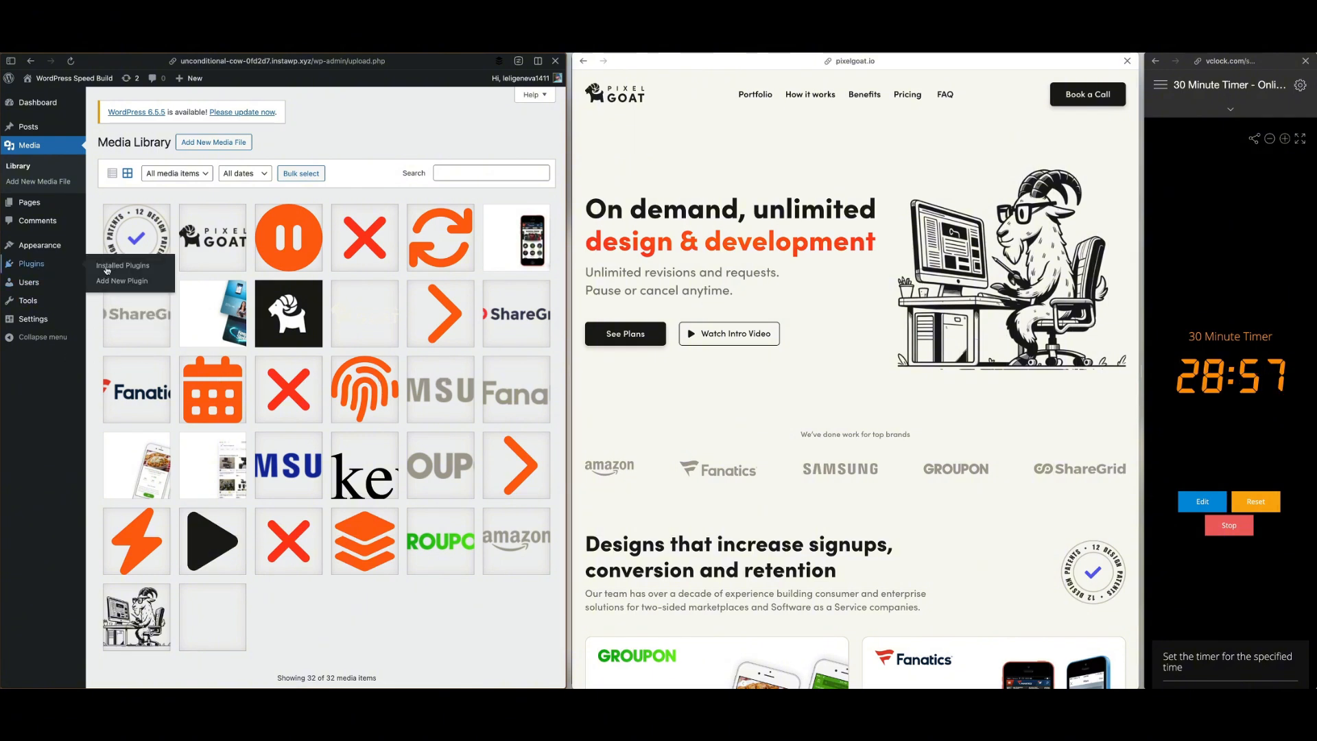
Search the plugin directory for "elementor", then install and activate the Elementor Website Builder plugin
left_click(157, 281)
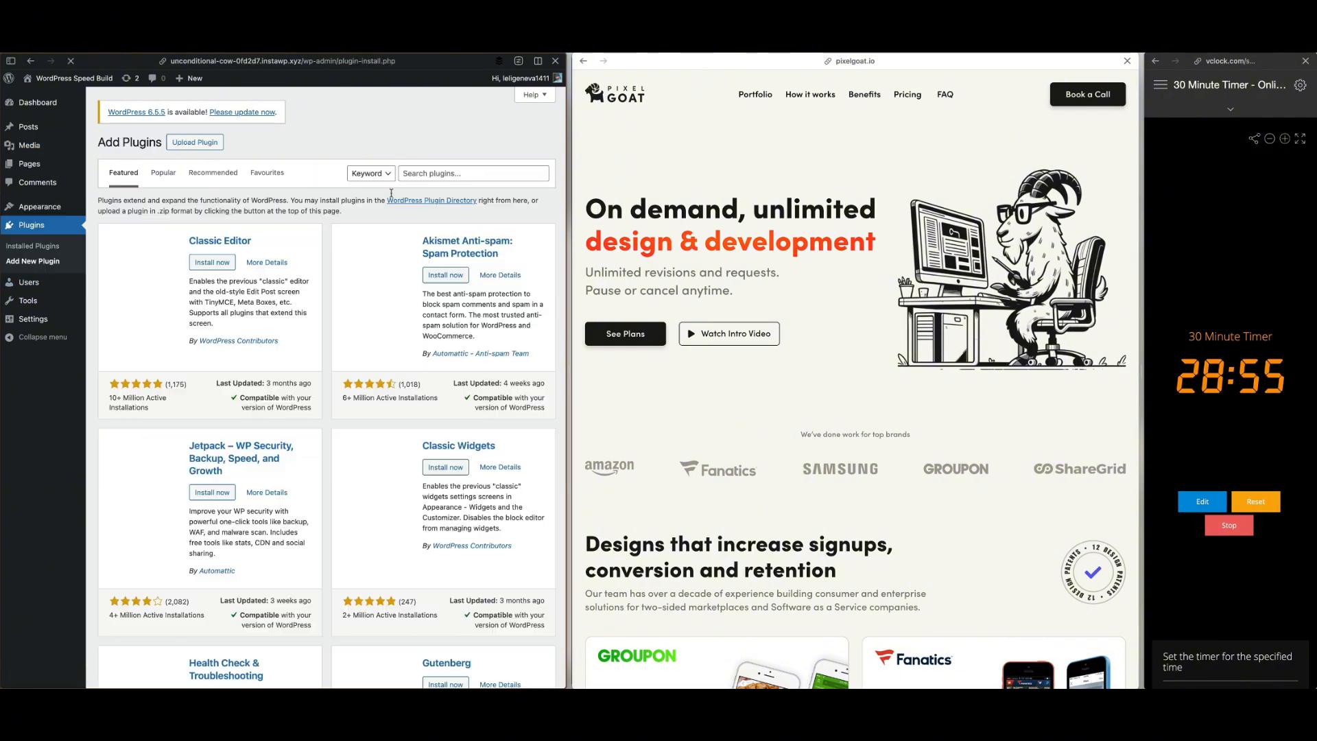
left_click(453, 173)
type("elementor")
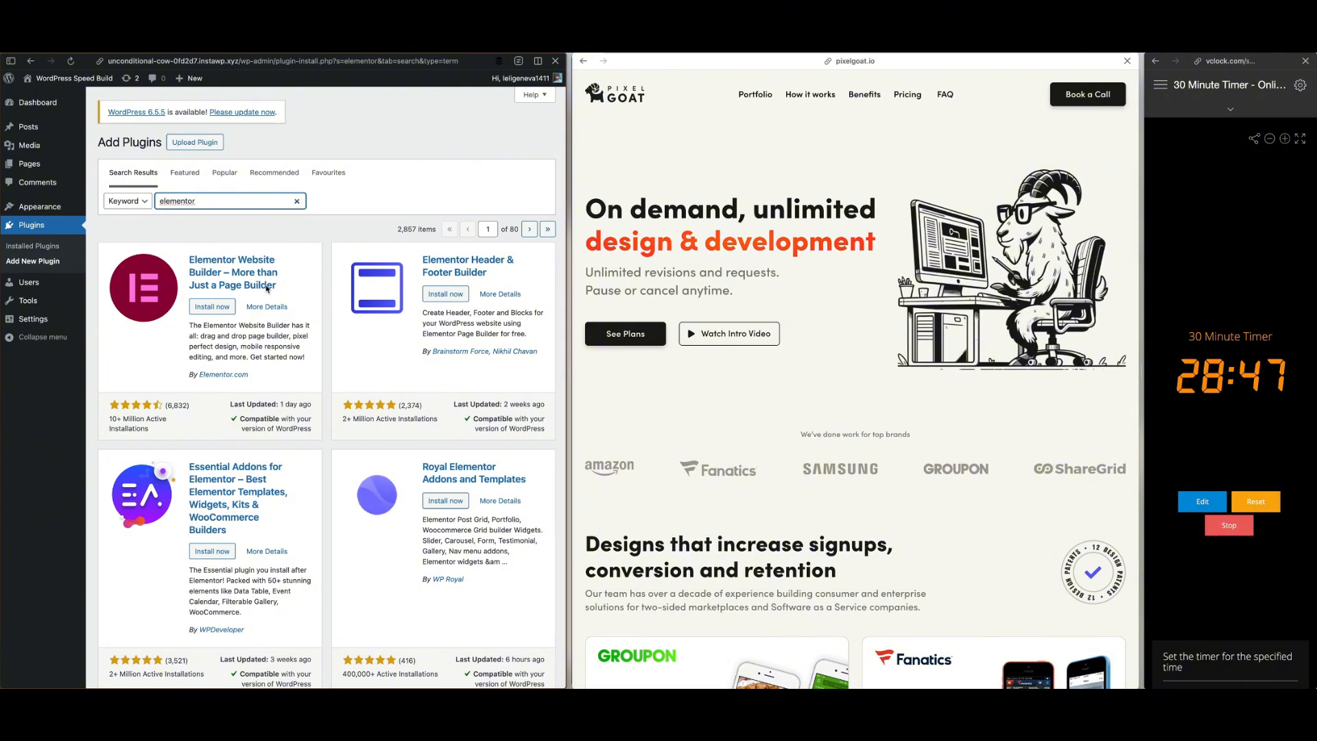
left_click(210, 310)
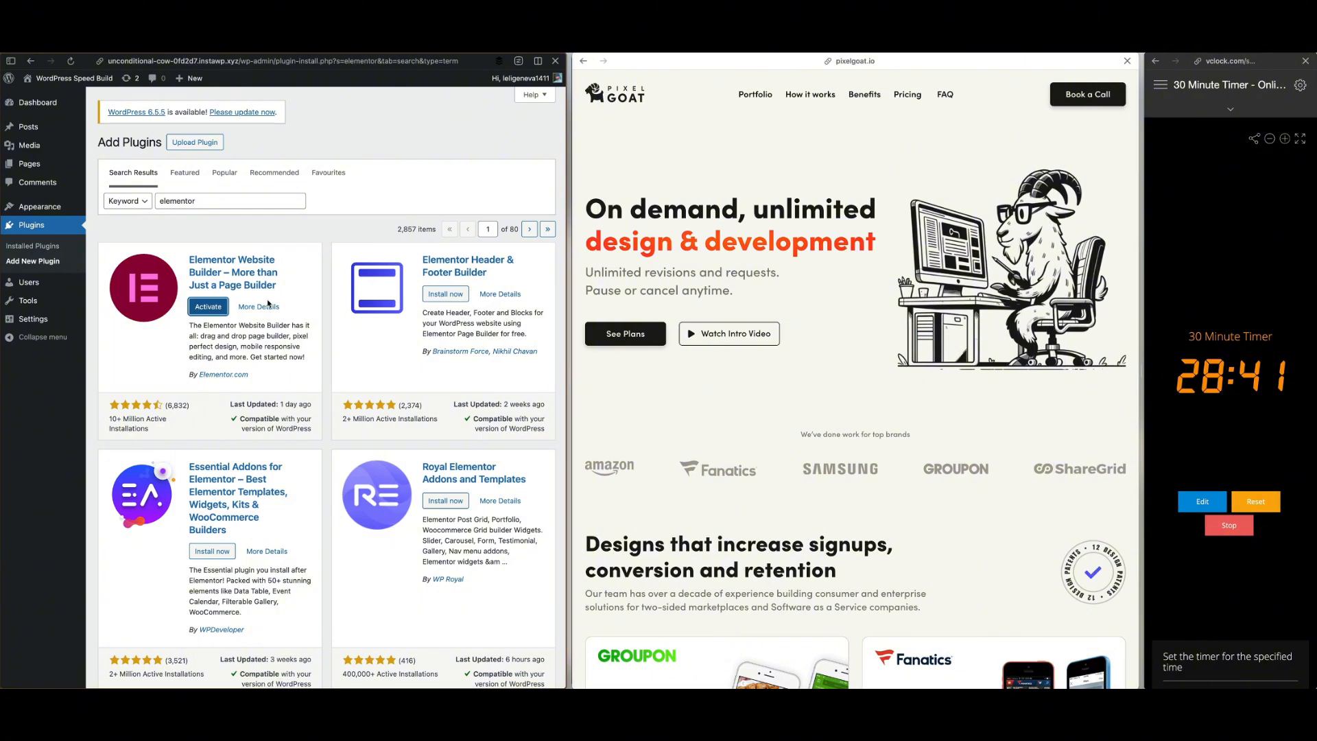
left_click(203, 306)
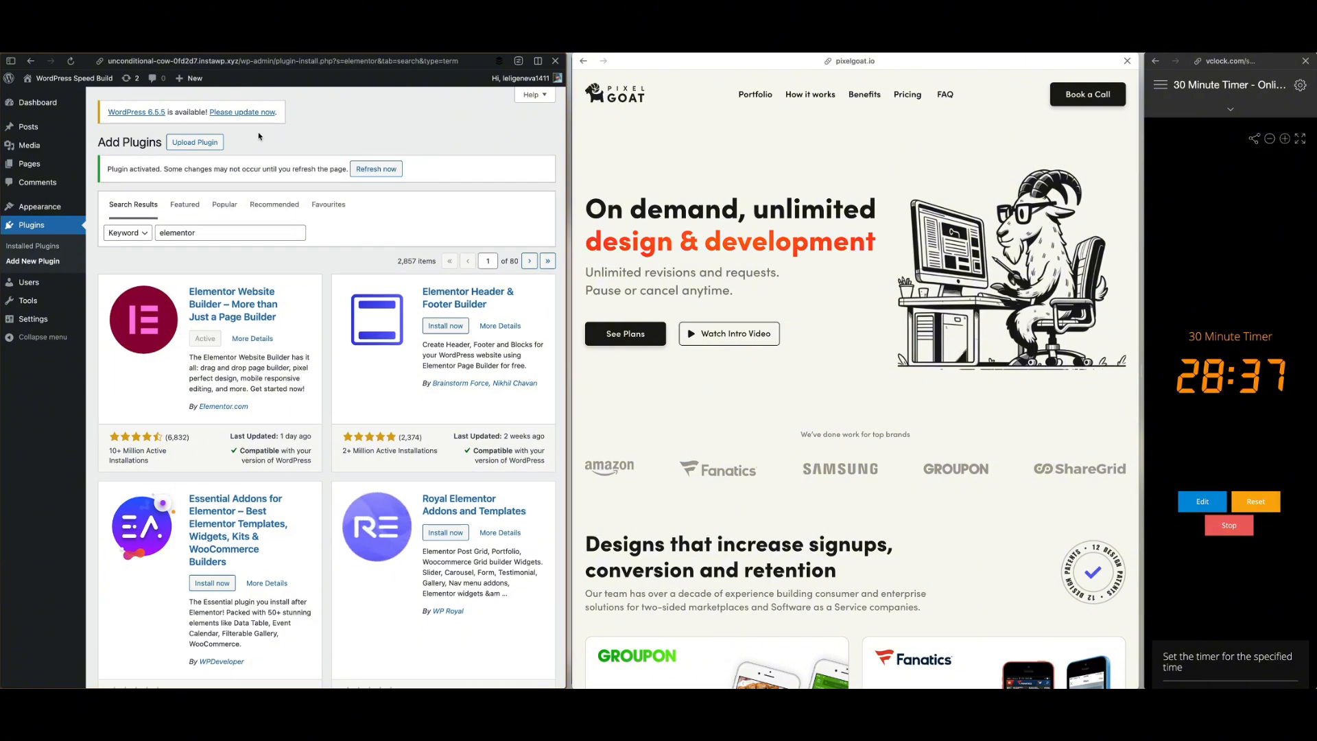
Complete the Elementor onboarding: skip account creation, continue with the Hello Theme and skip the Pro features
left_click(246, 112)
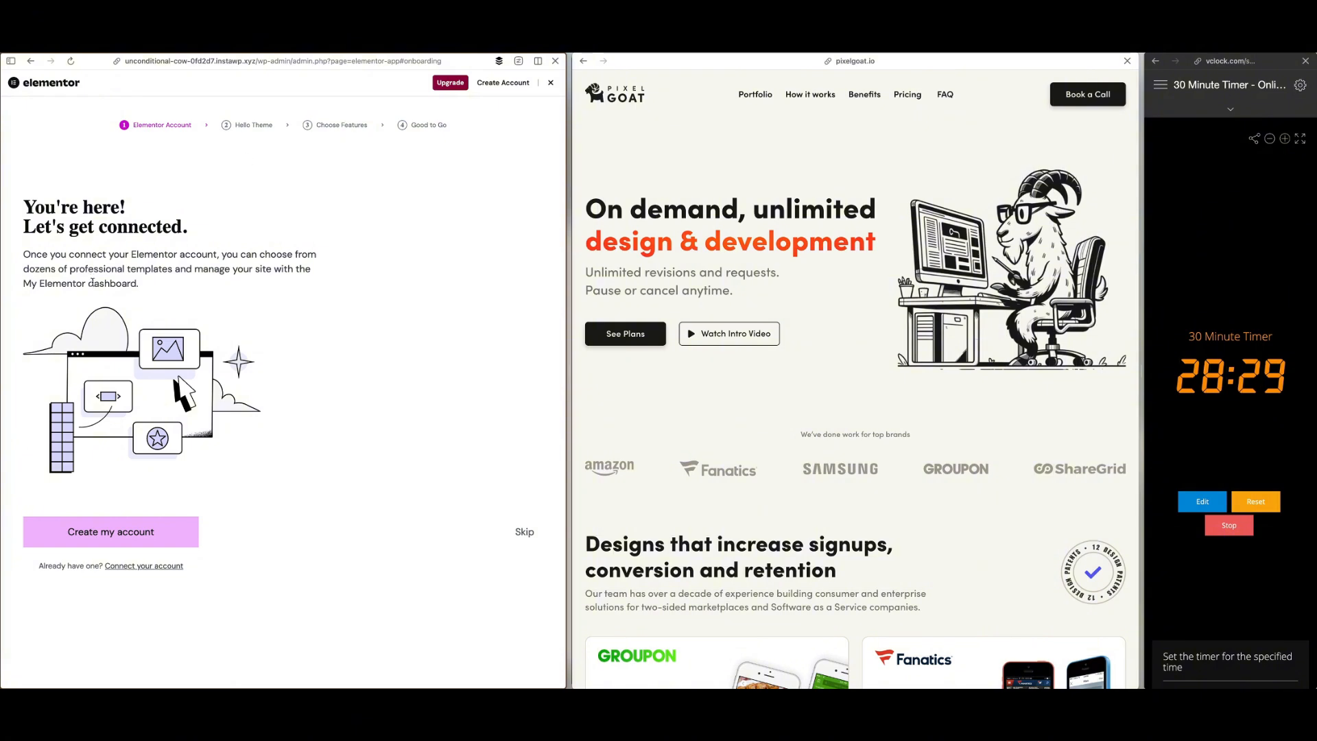
left_click(524, 532)
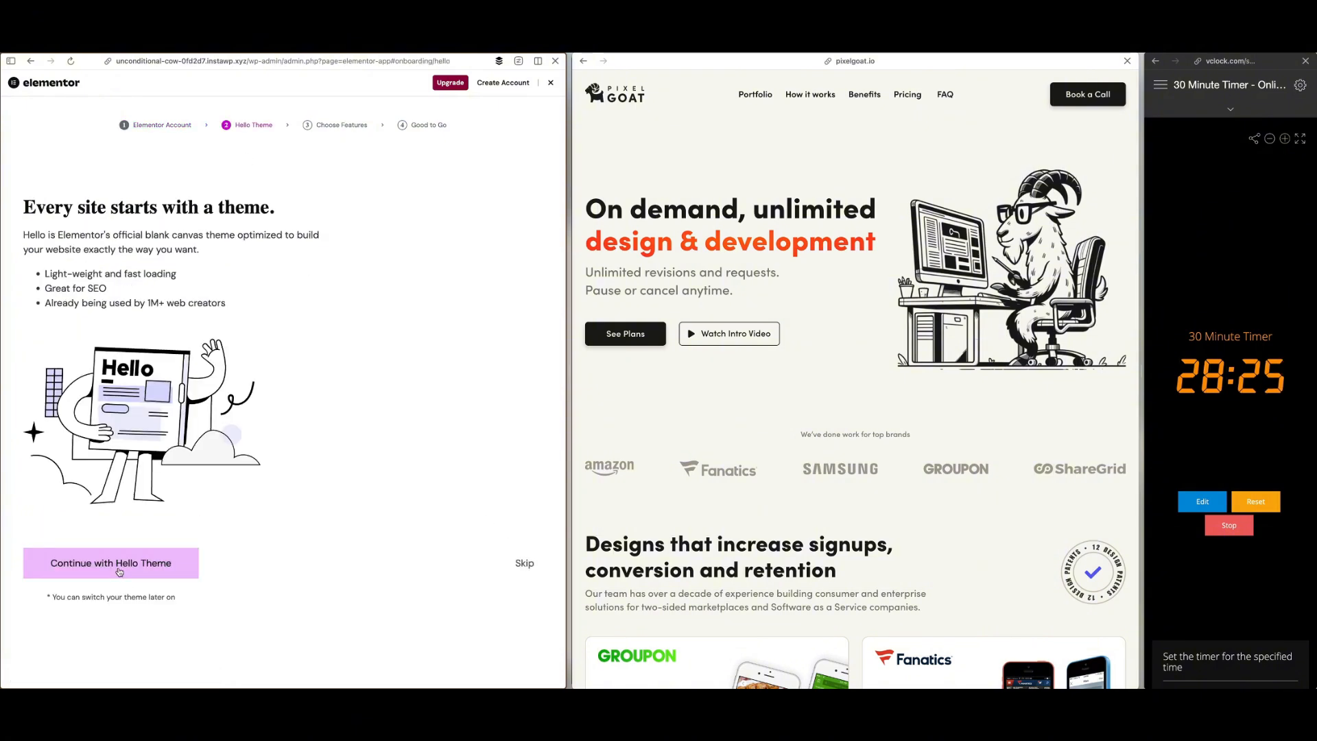
left_click(119, 571)
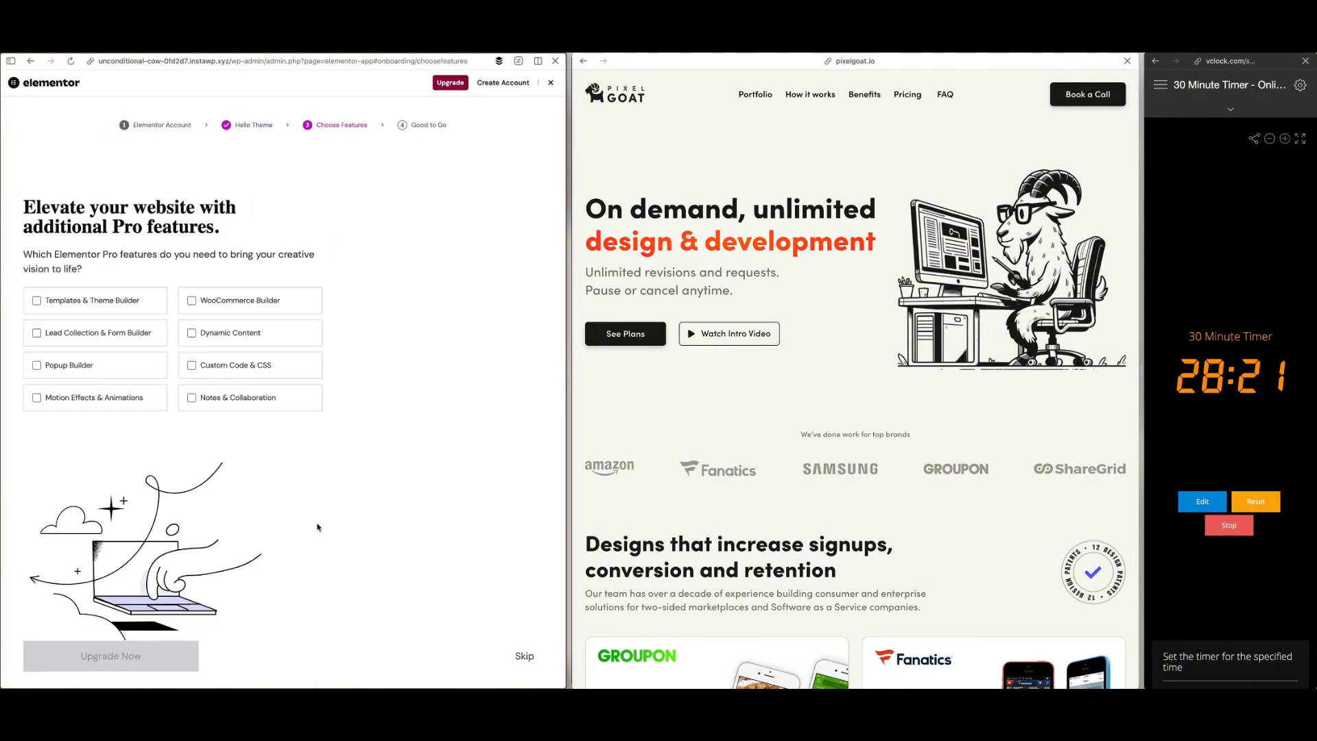
left_click(524, 656)
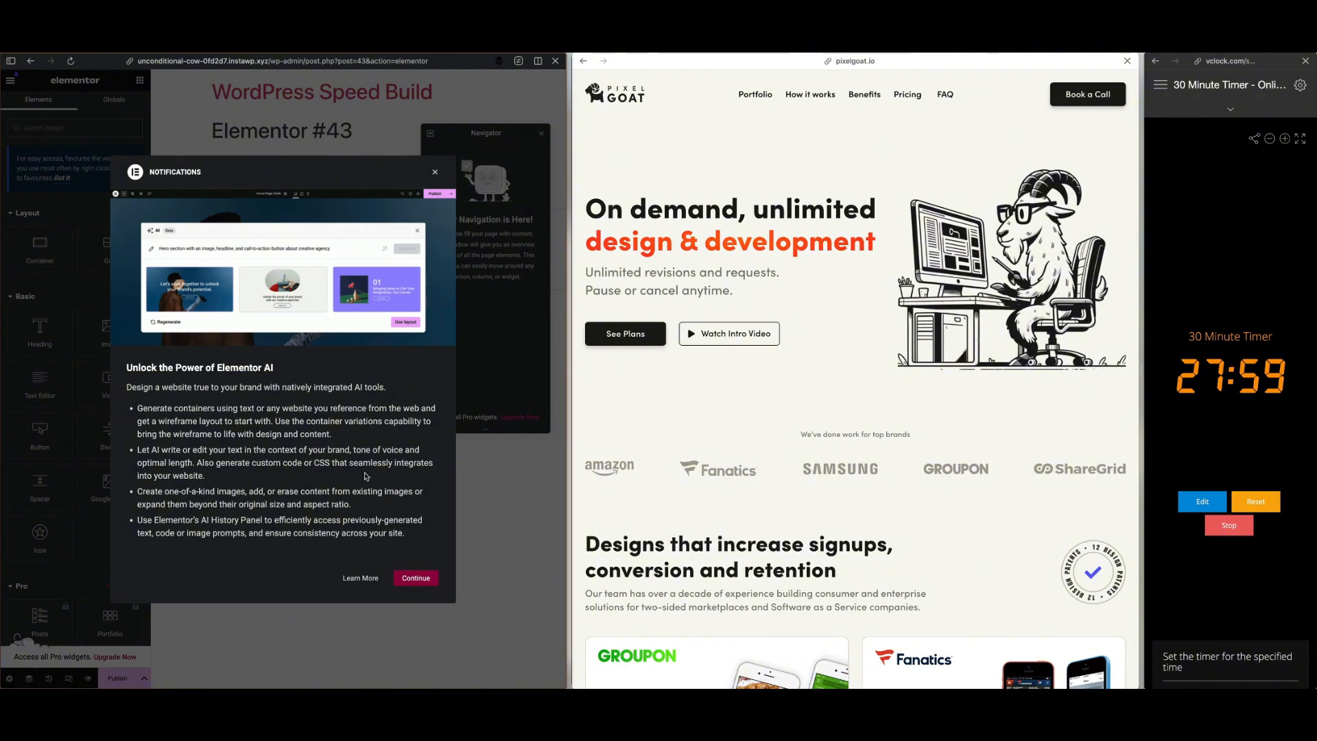
Dismiss the Elementor AI notification and move the Navigator below the empty widget area
left_click(435, 174)
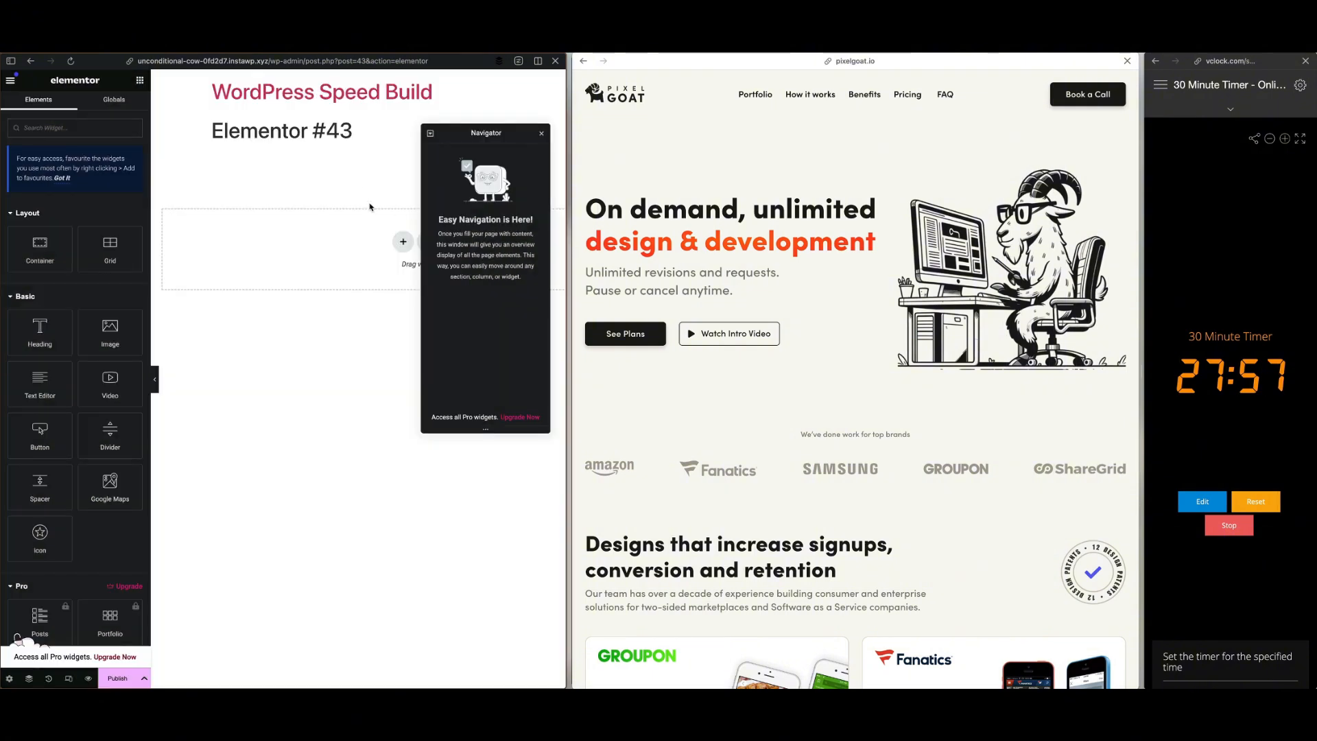
left_click_drag(478, 133, 485, 381)
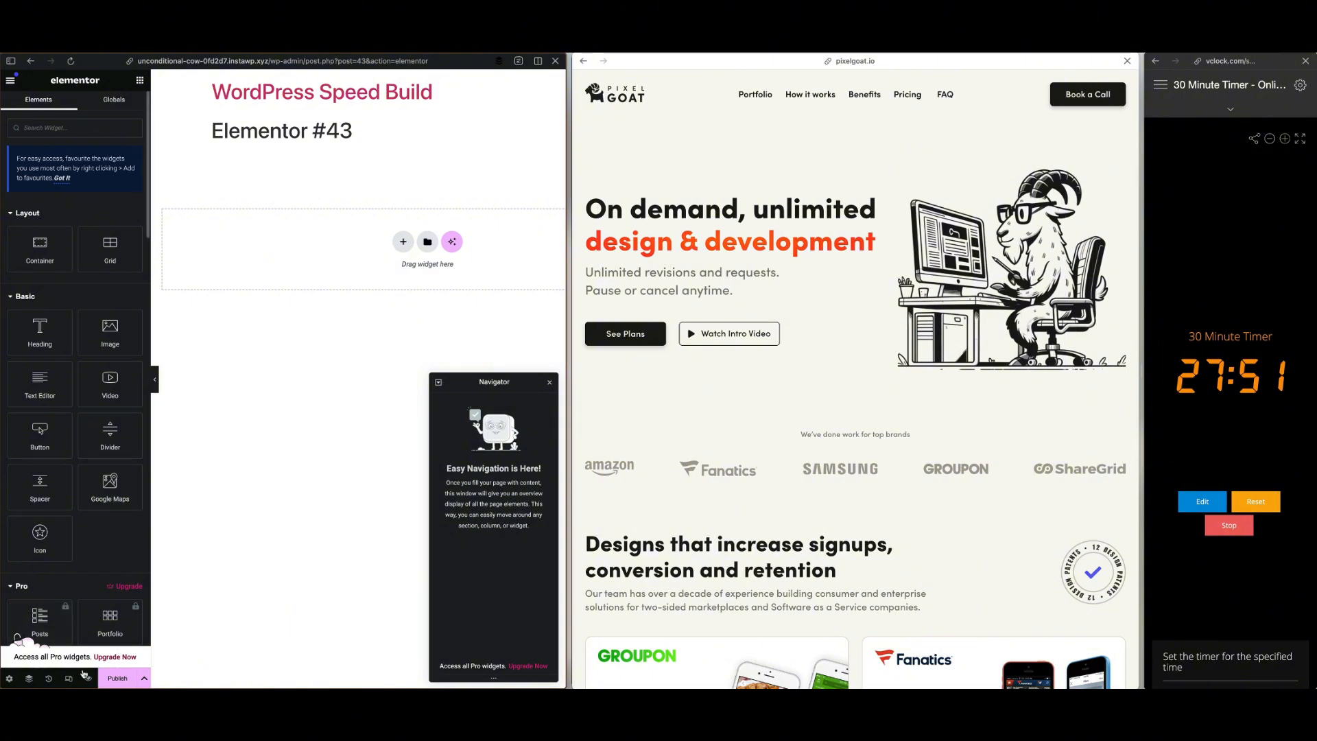
Set the new page's layout to Elementor Canvas in the post settings
left_click(9, 678)
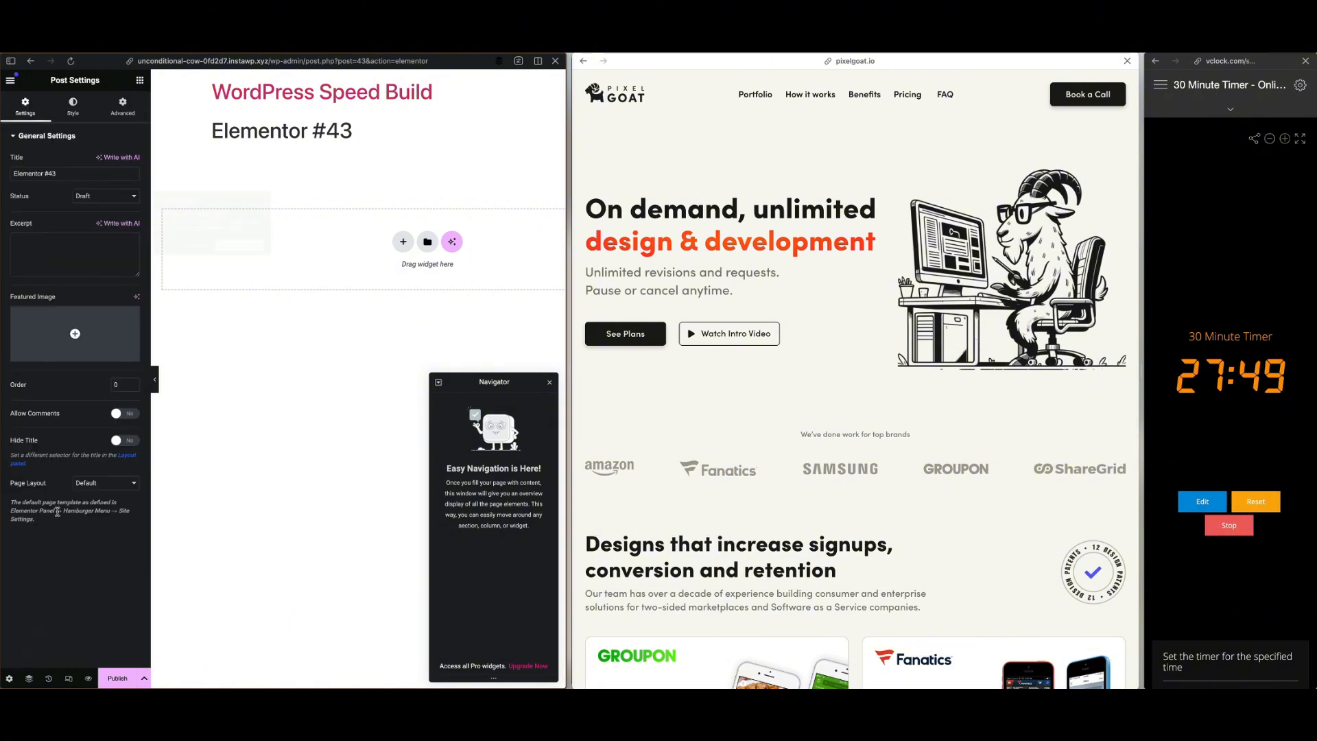
left_click(222, 260)
left_click(100, 490)
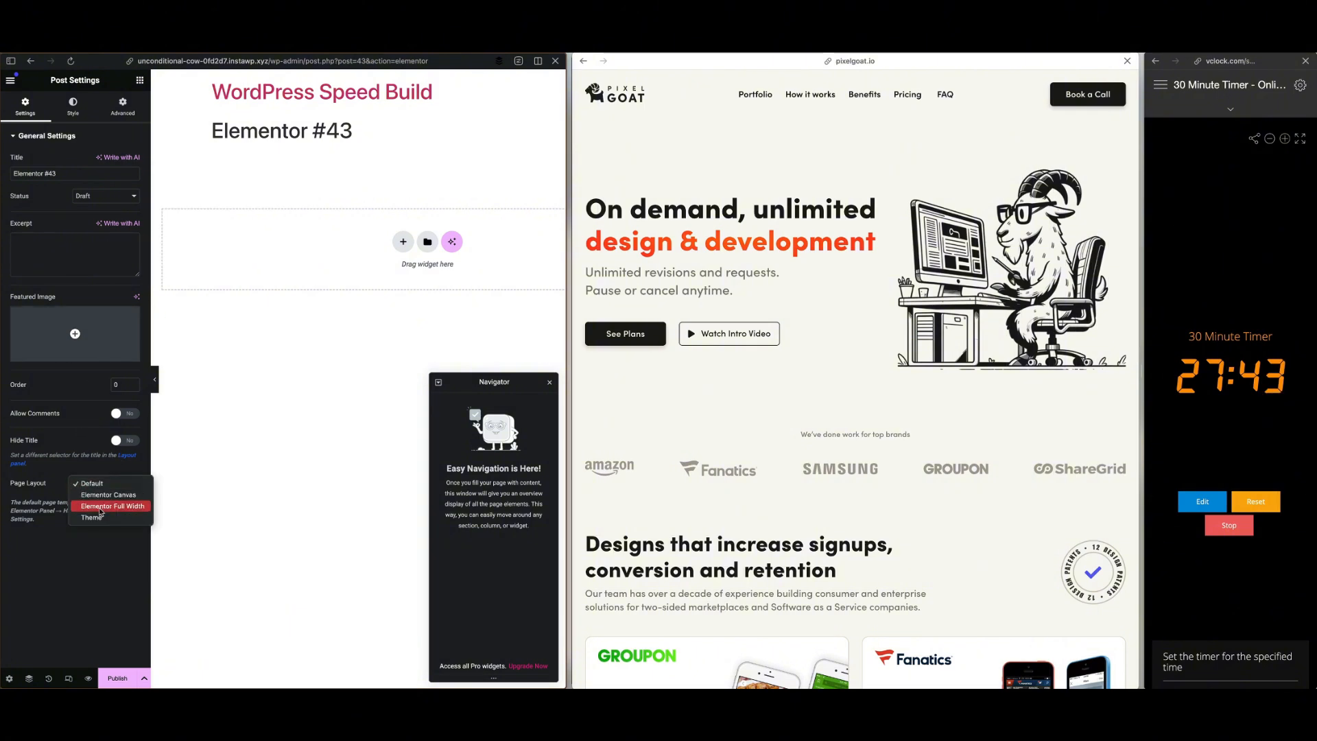
left_click(100, 495)
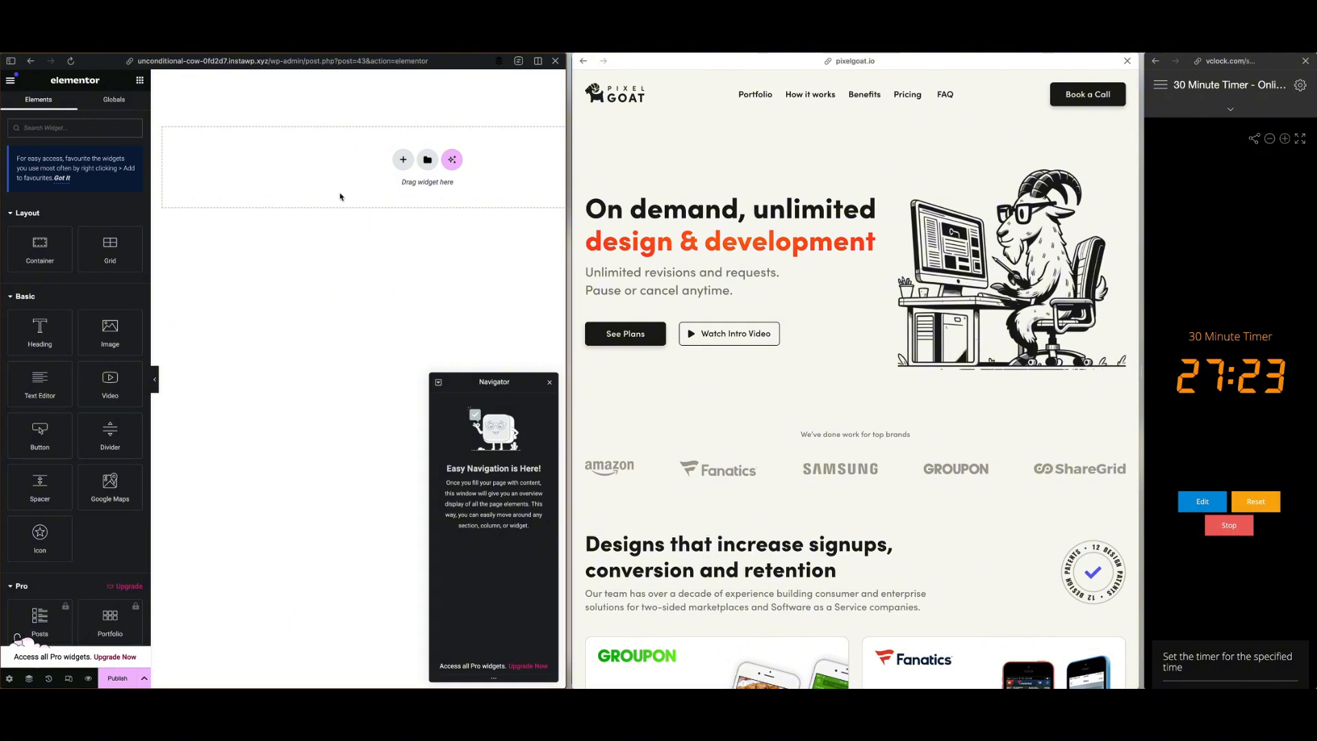
scroll(821, 95, "down", 1)
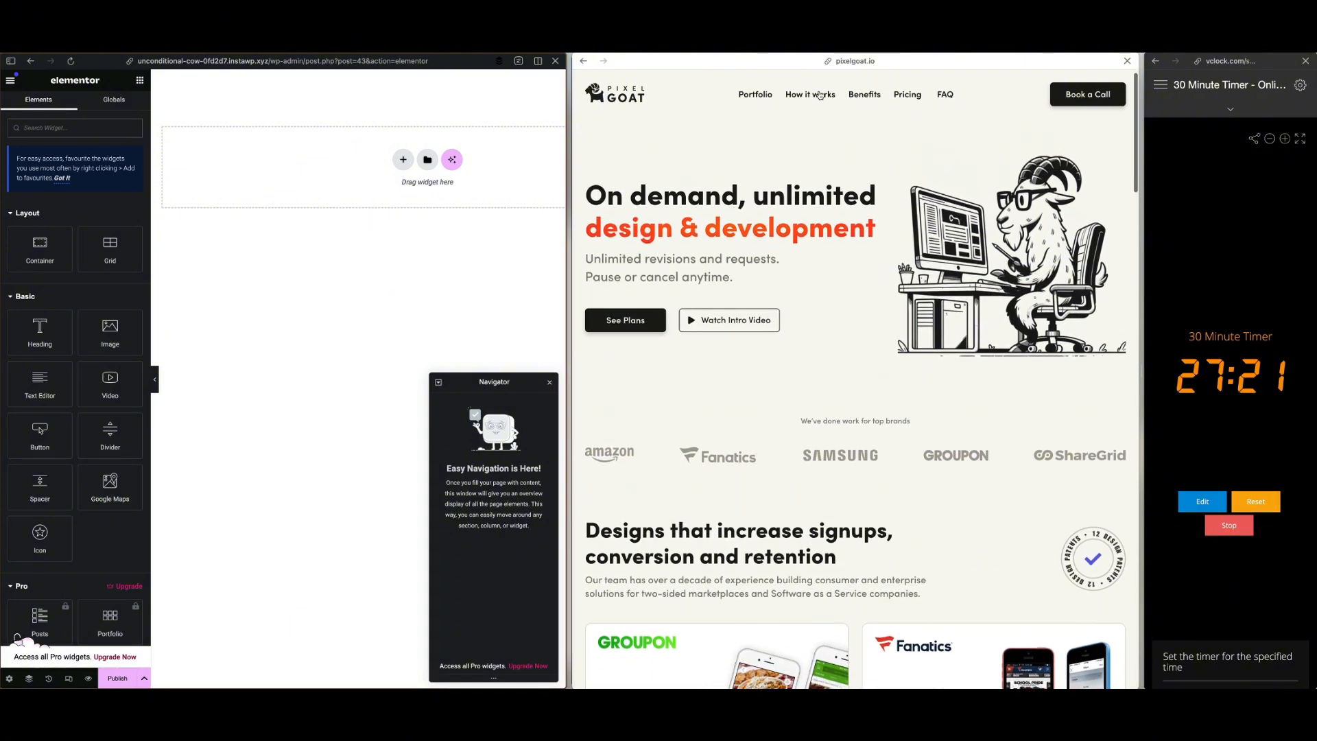
scroll(721, 165, "up", 1)
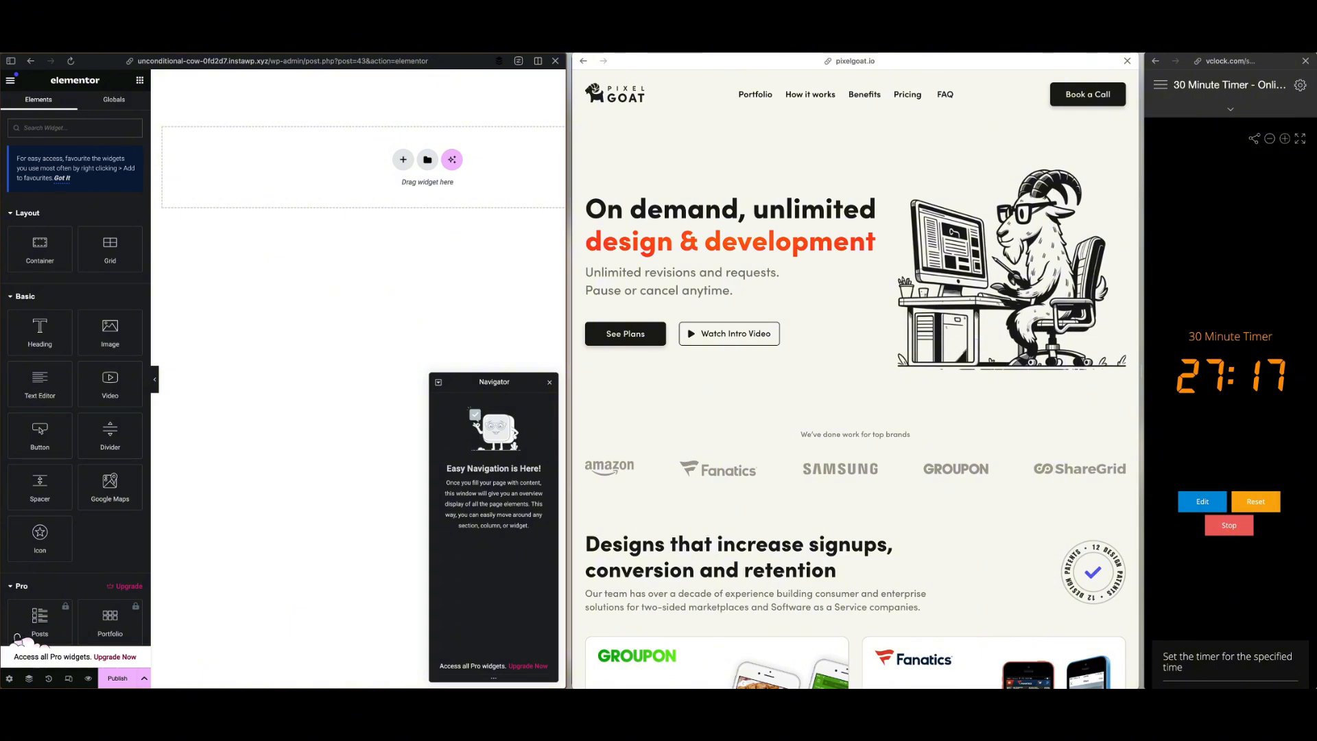
left_click(1215, 27)
left_click(1166, 38)
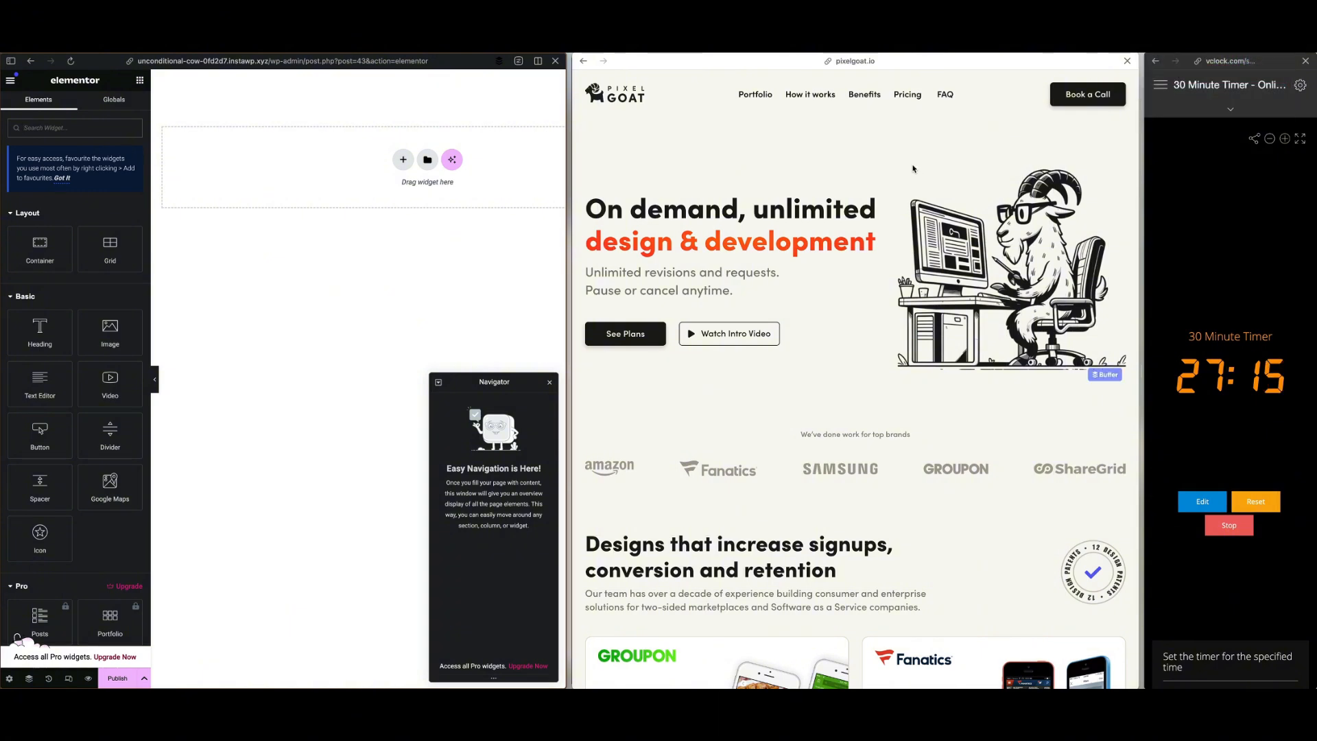
left_click(868, 155)
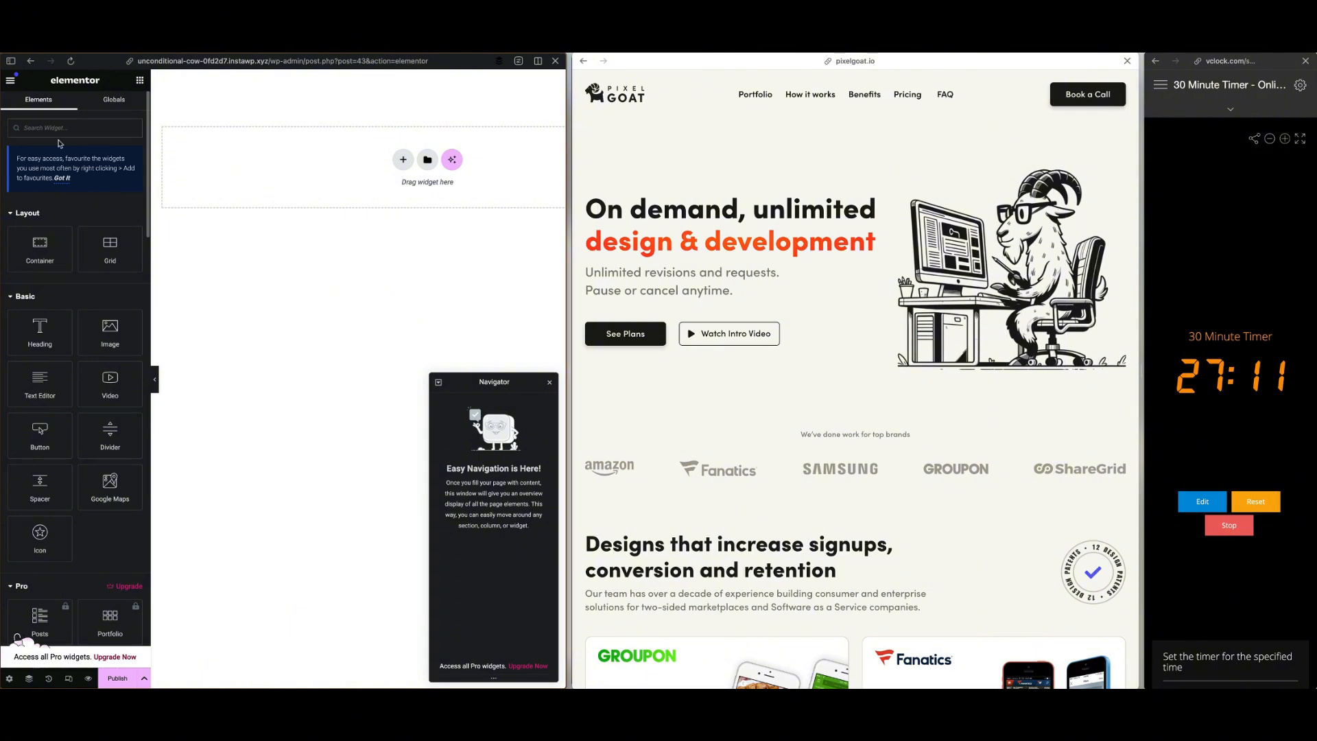
In the site settings, give the site a classic background with the copied off-white colour, update, and return to the page
left_click(10, 80)
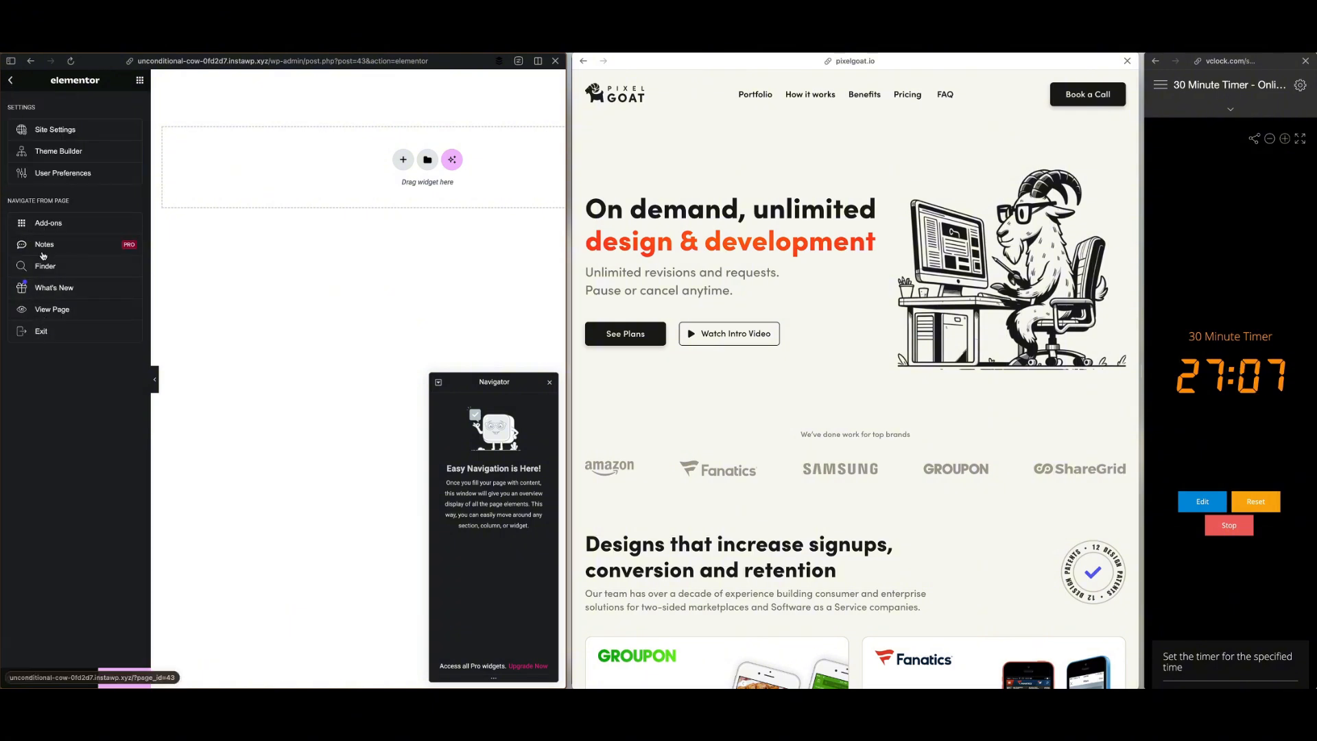
left_click(61, 130)
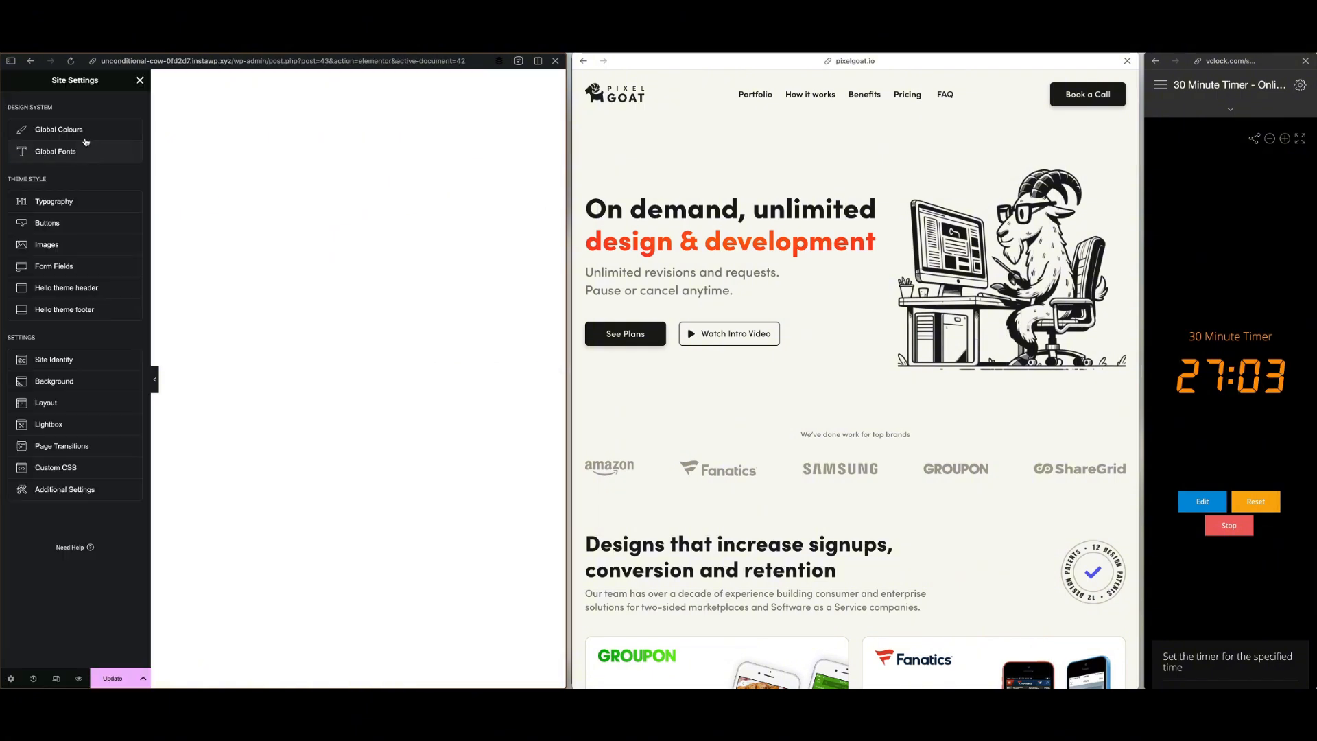
left_click(67, 362)
left_click(10, 80)
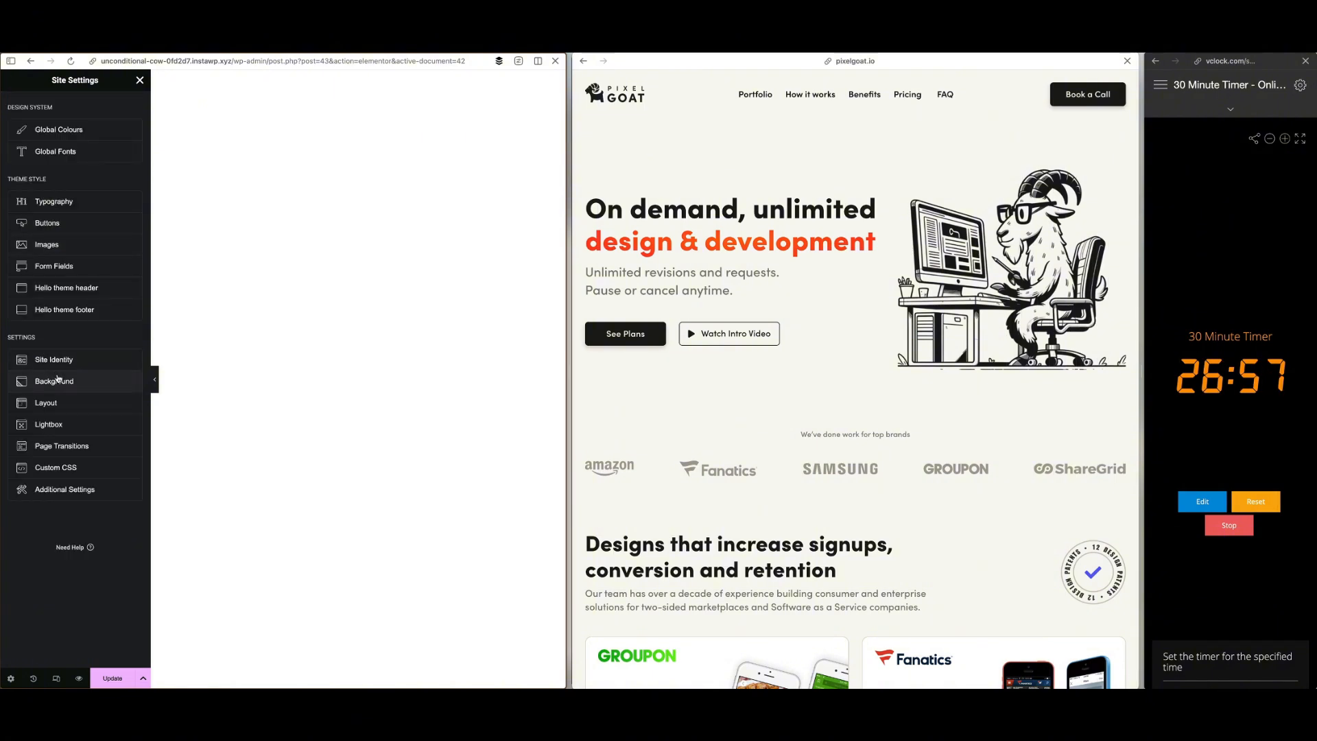
left_click(58, 379)
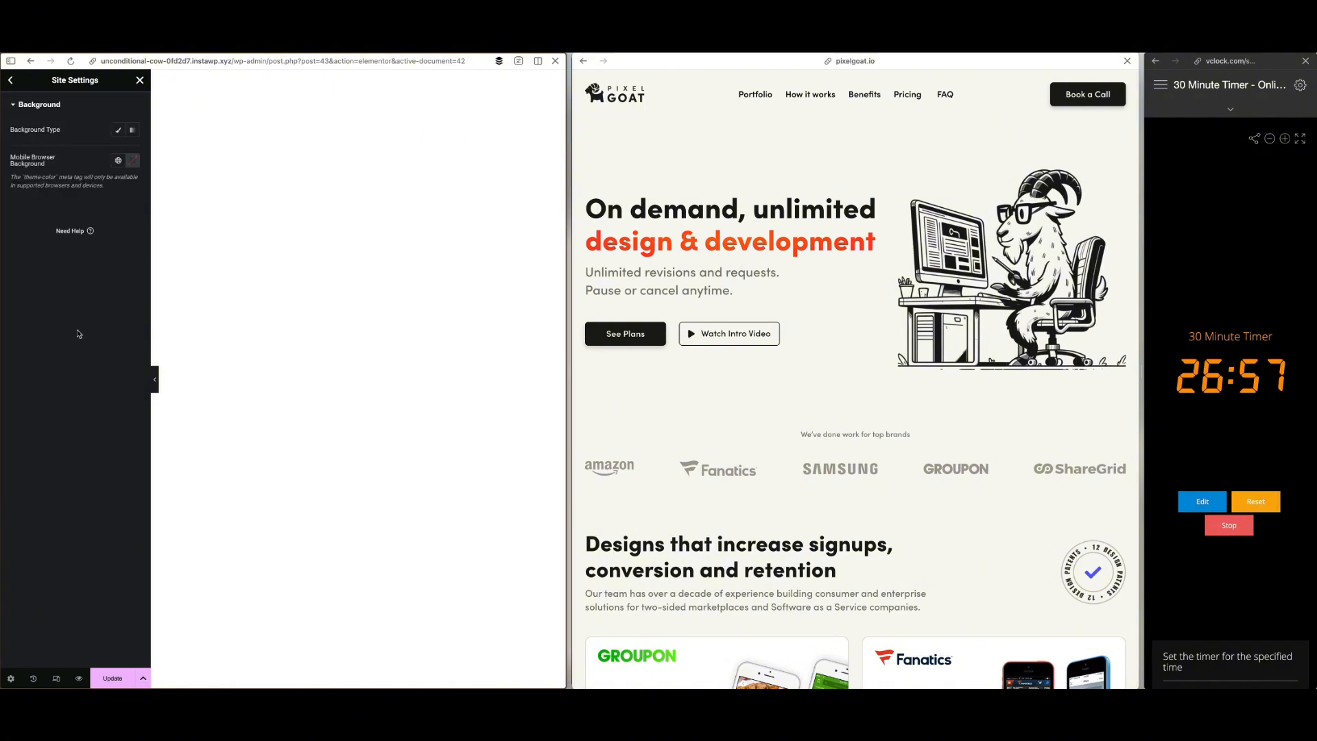
left_click(118, 130)
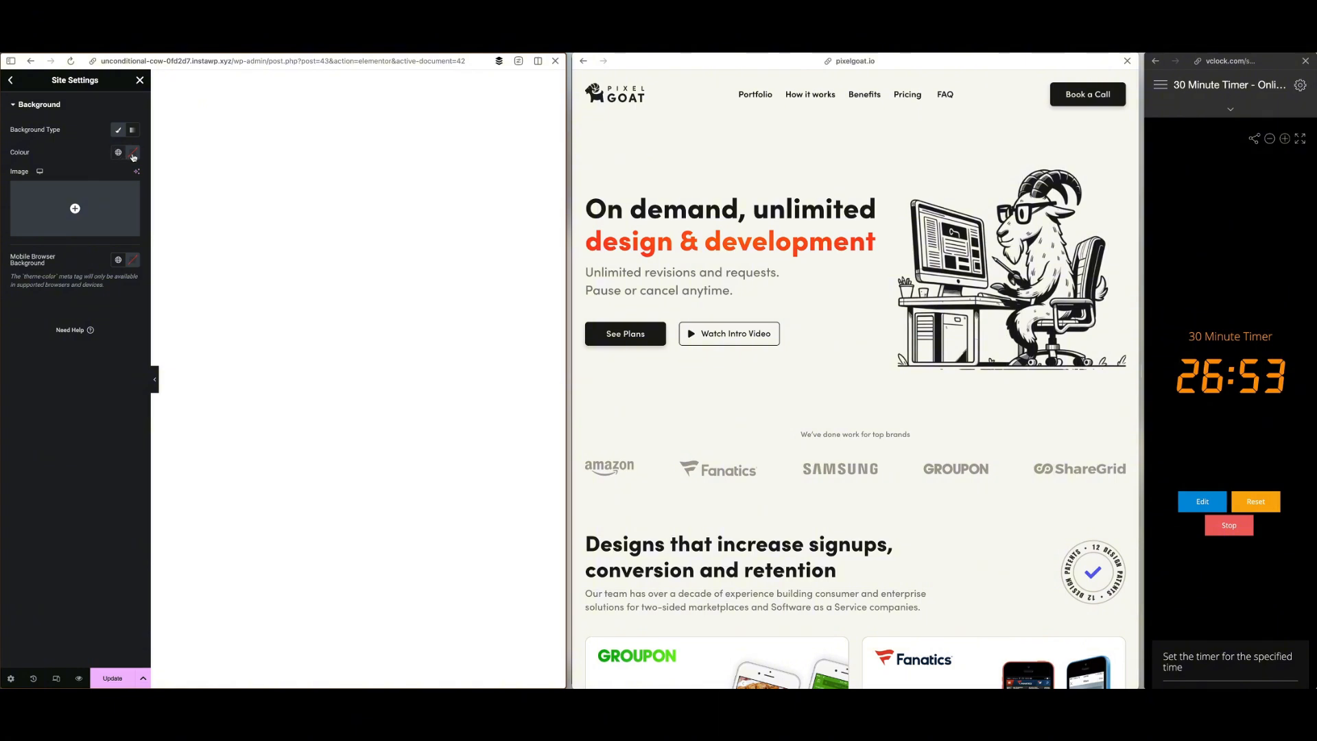
left_click(132, 152)
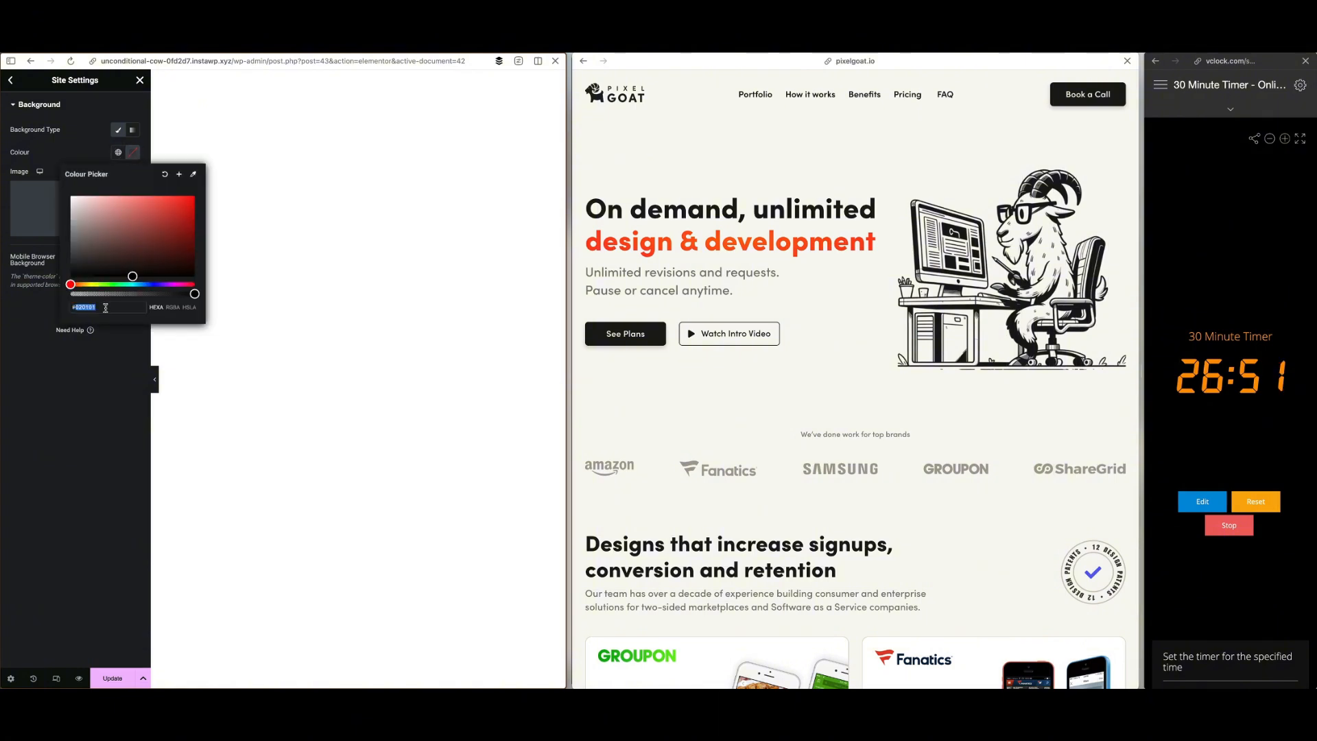
type("#F8F7F4")
left_click(88, 390)
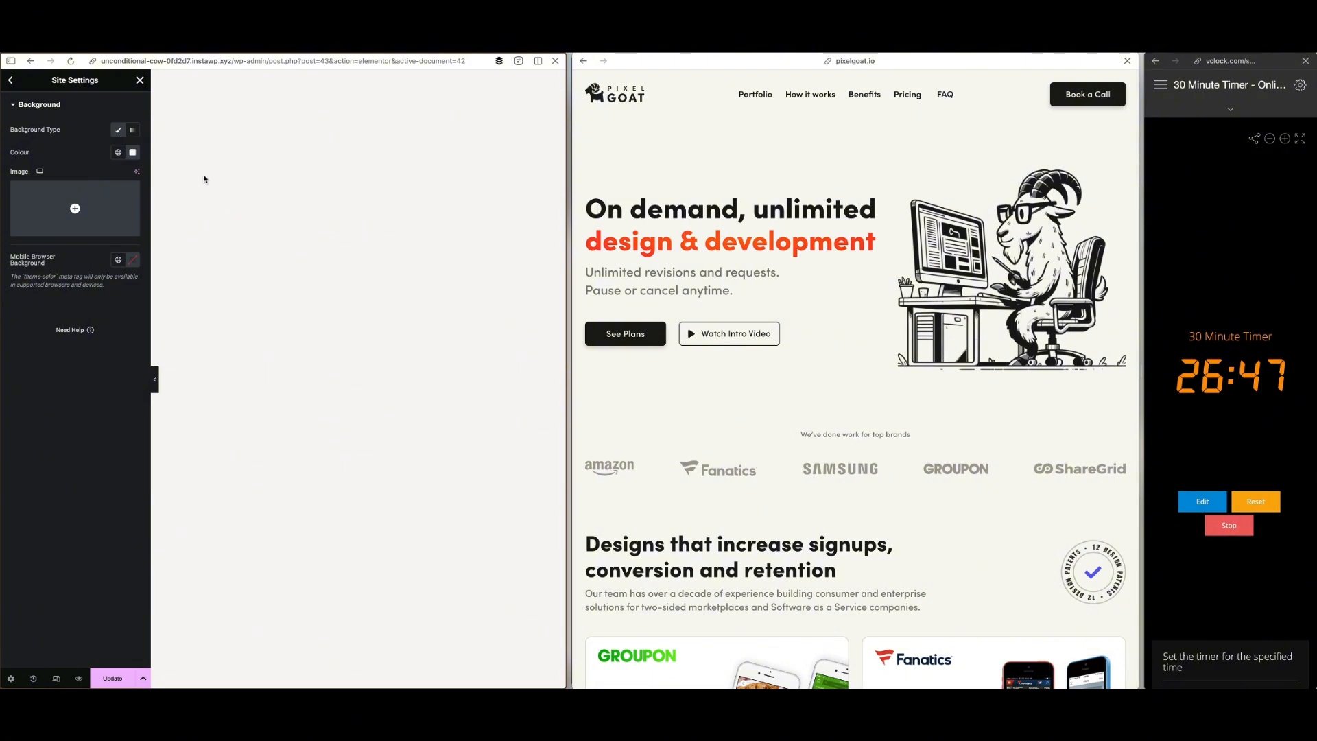
left_click(120, 679)
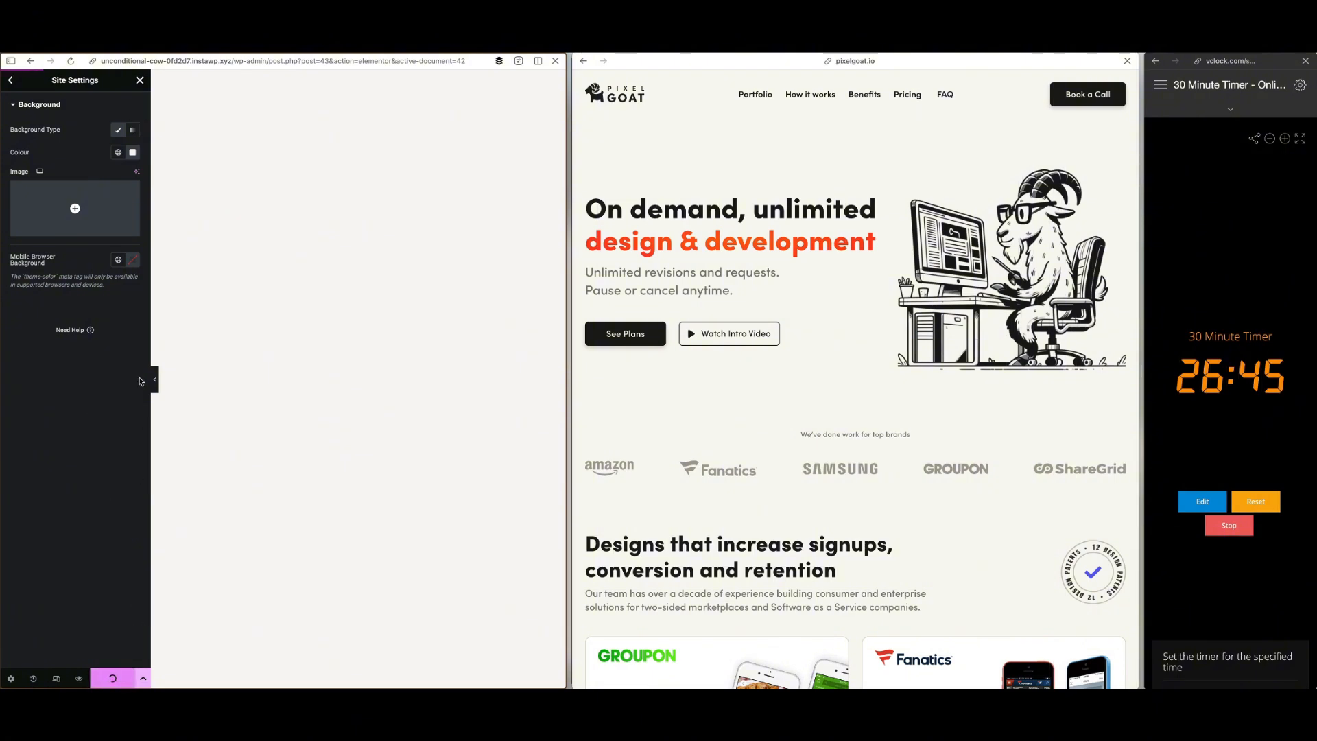
left_click(140, 81)
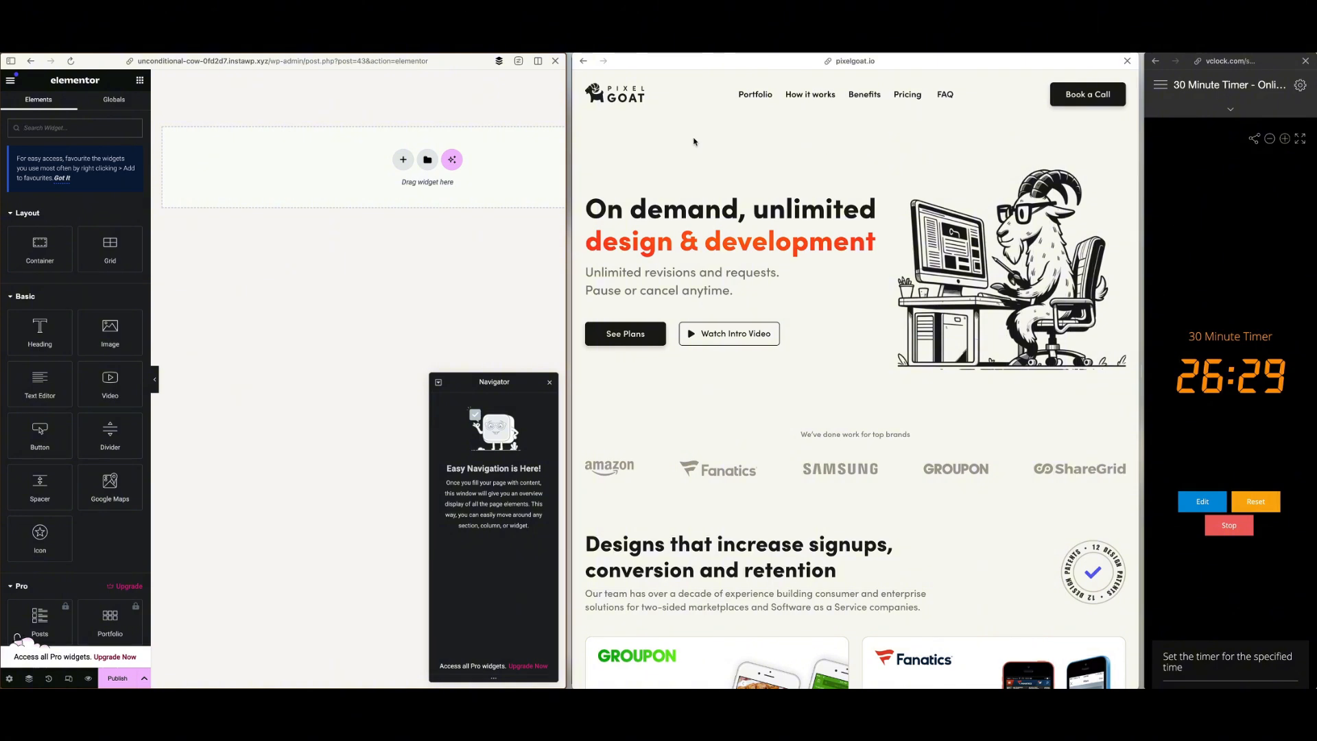
Add a container to the empty page and place an Image widget inside it
left_click_drag(39, 248, 271, 176)
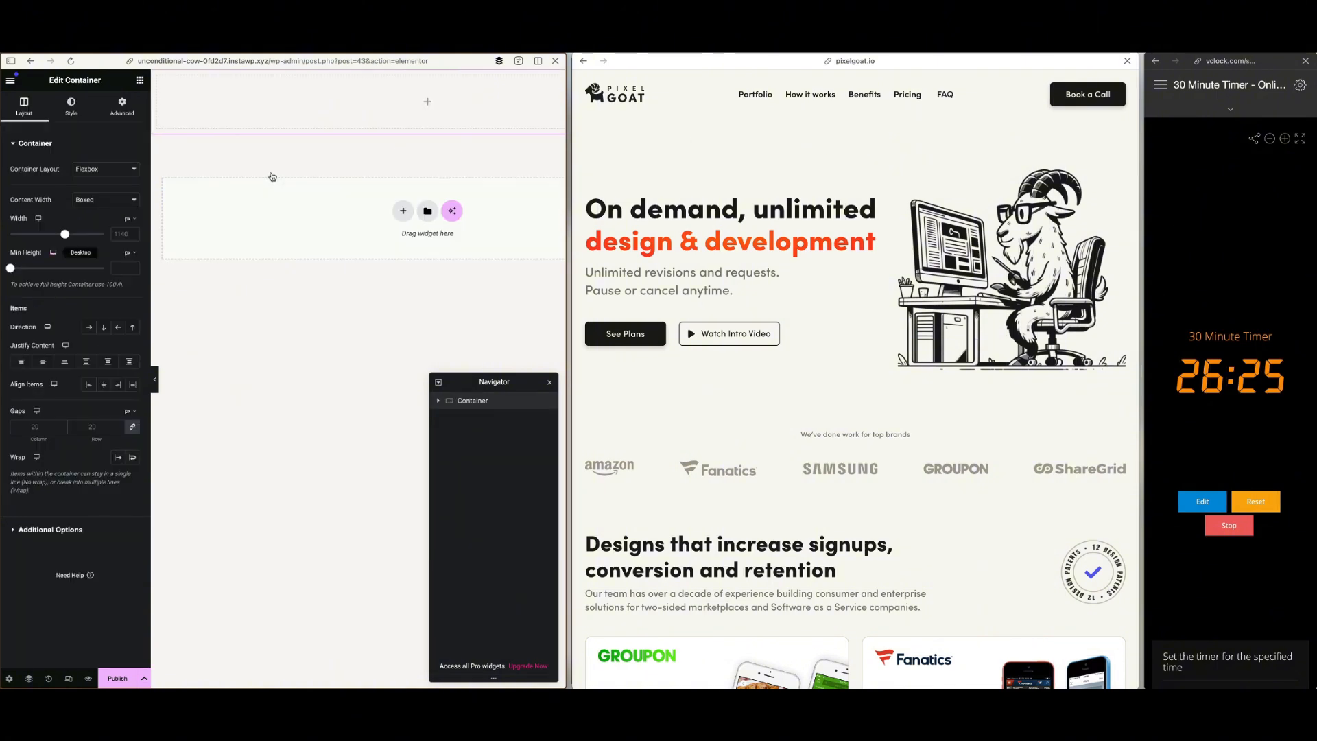
left_click(140, 83)
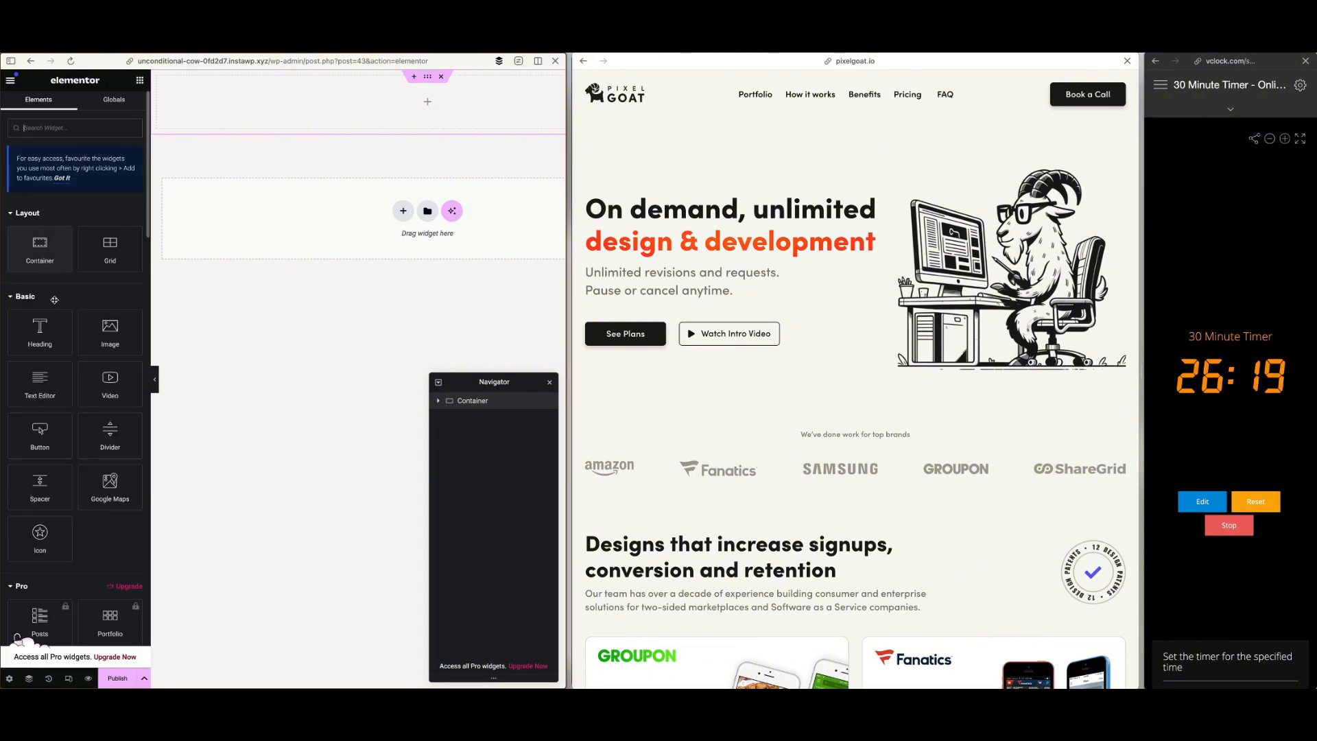
left_click_drag(110, 329, 220, 112)
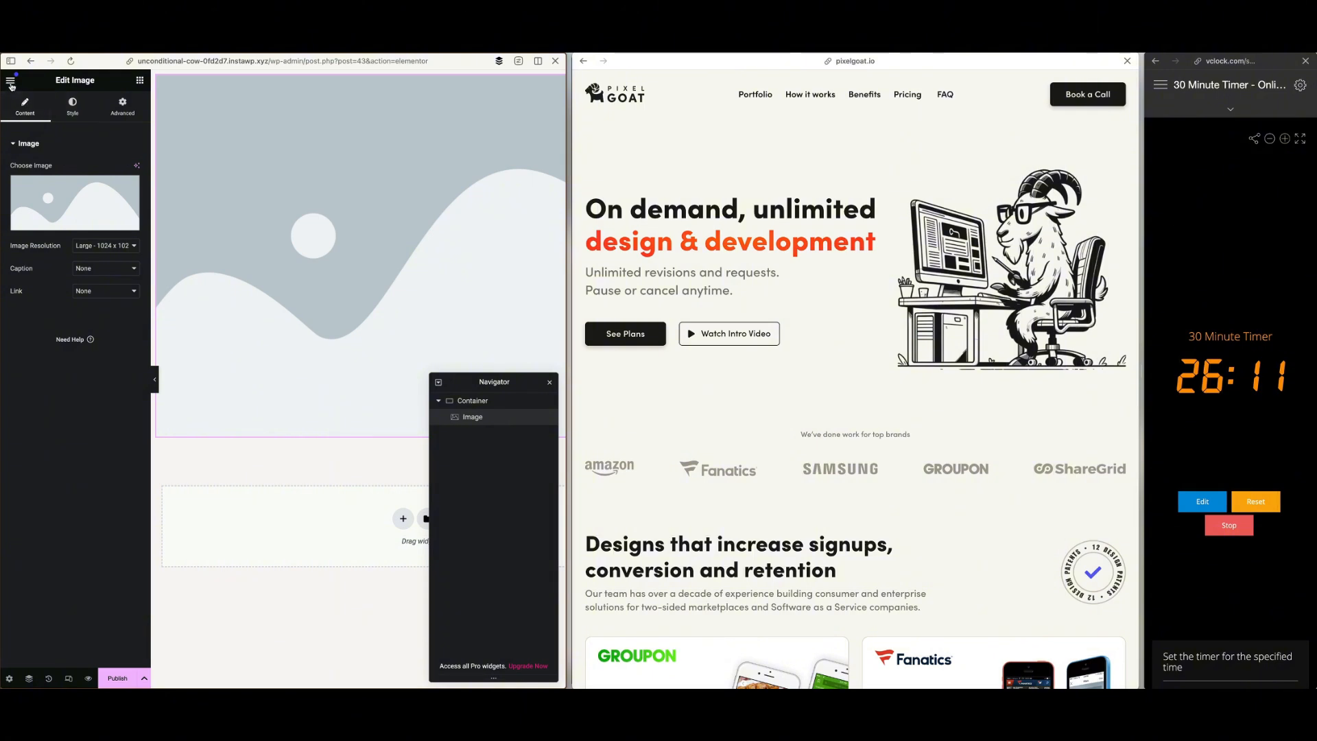
Add a Button widget below the image and a Text Editor widget between the two in the same container
left_click(140, 82)
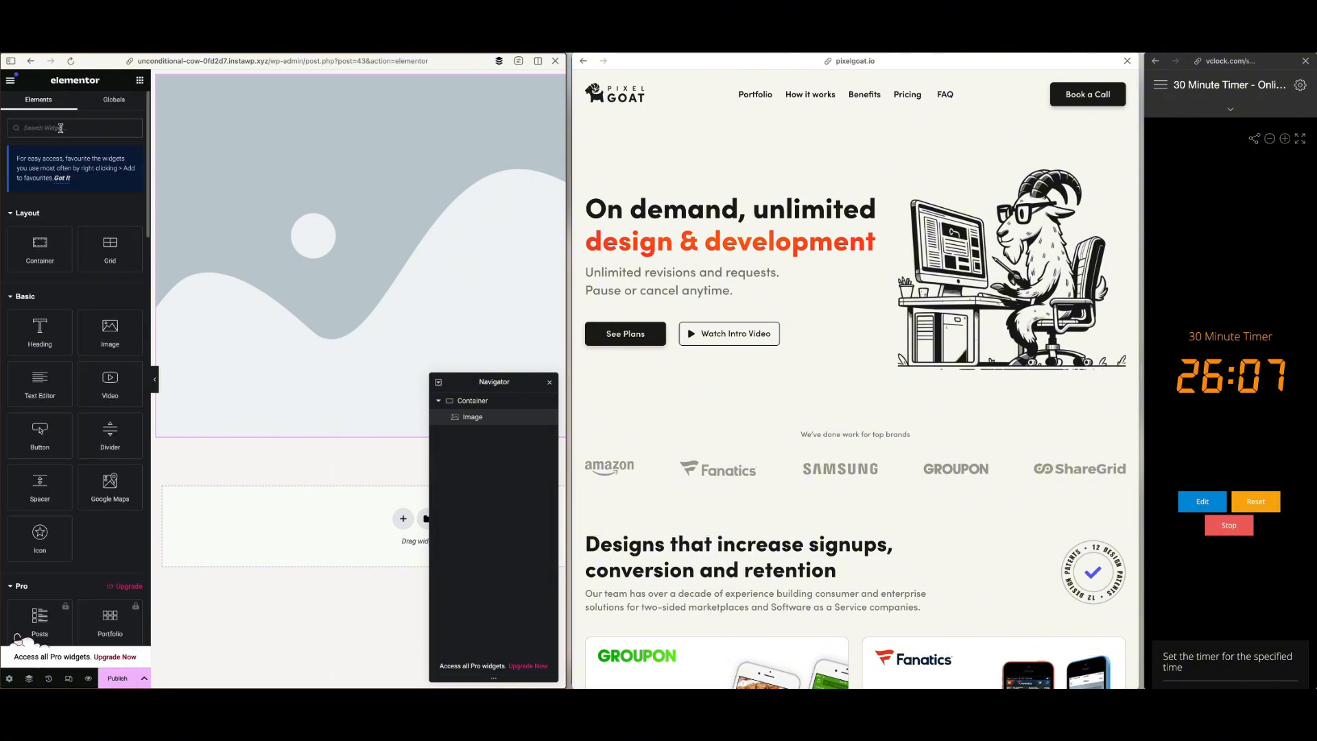
type("menu")
type("button")
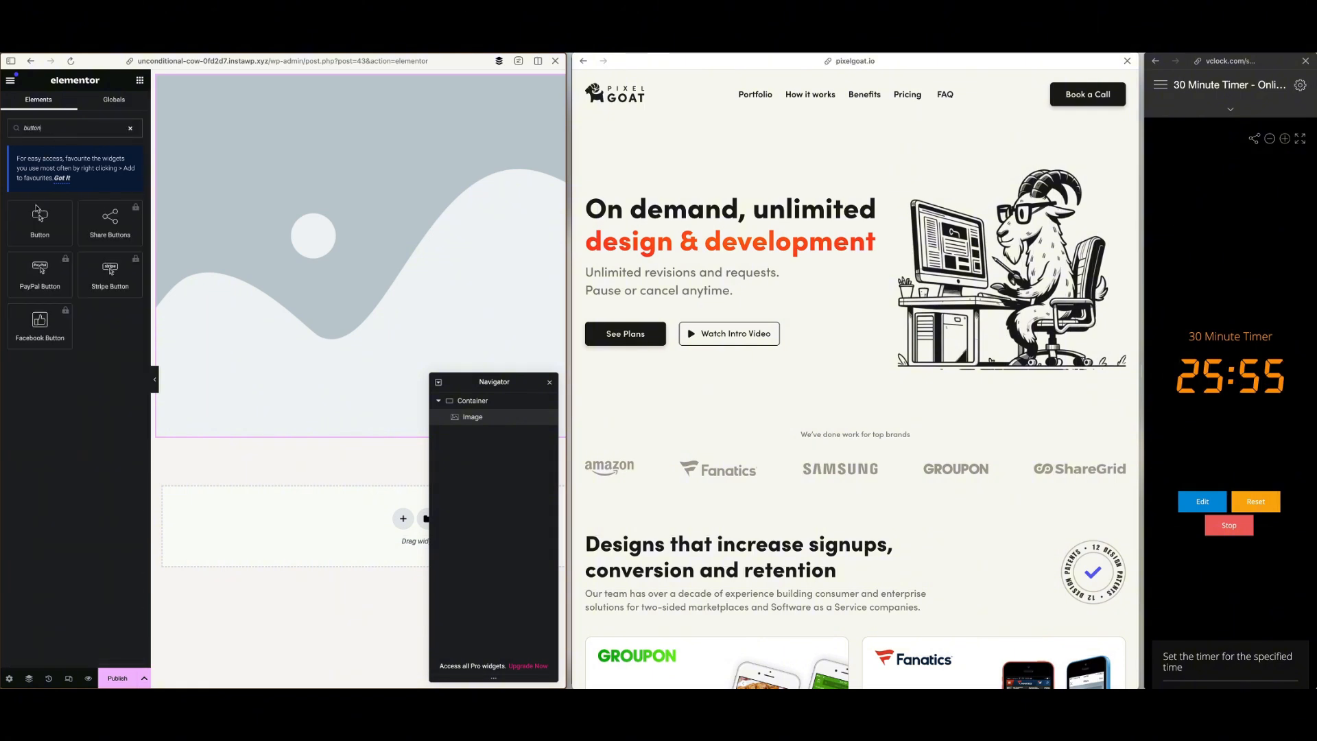
left_click_drag(40, 215, 282, 417)
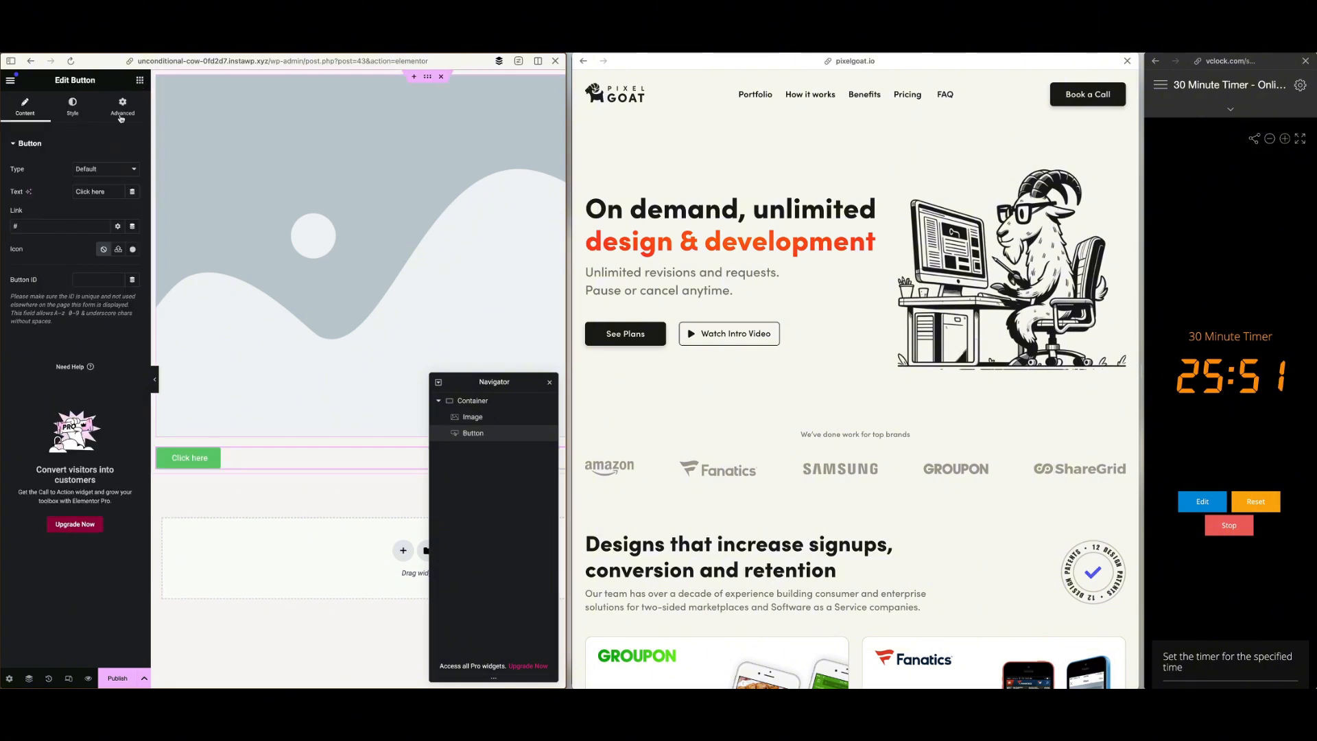
left_click(139, 80)
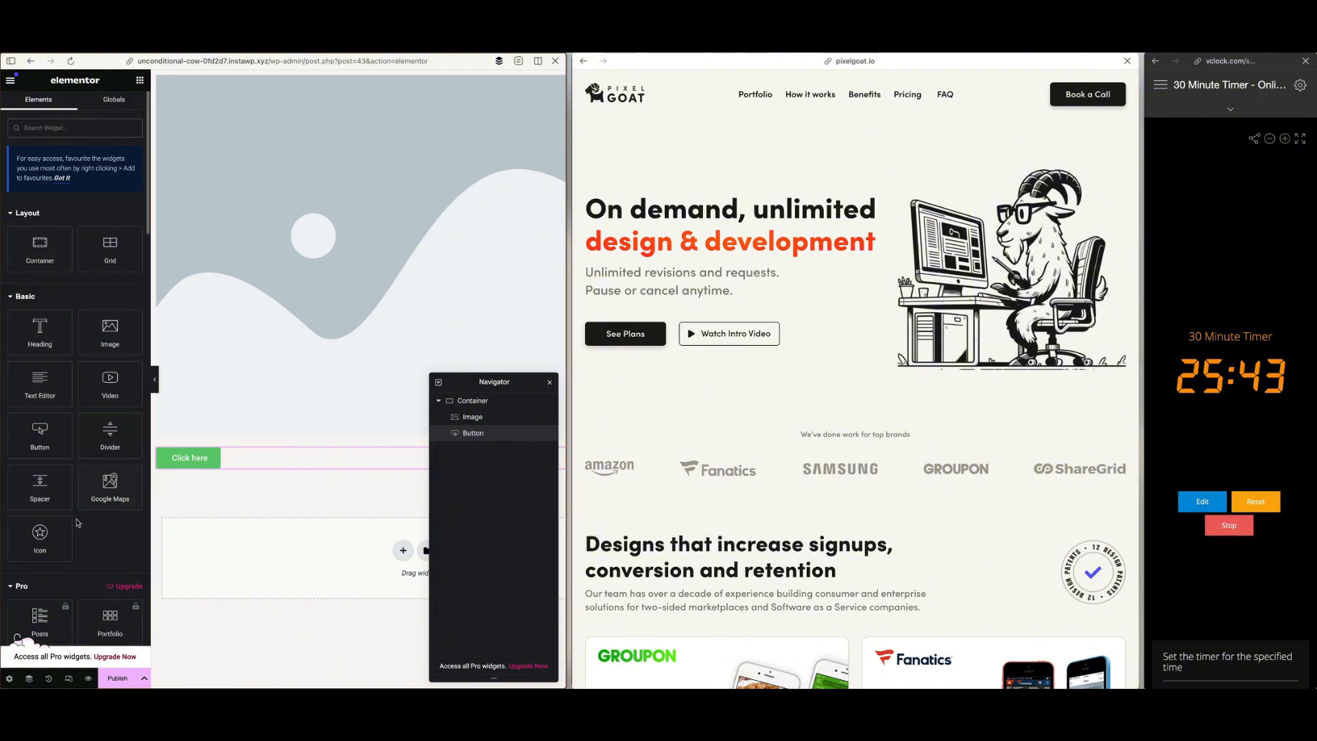
left_click_drag(39, 380, 221, 437)
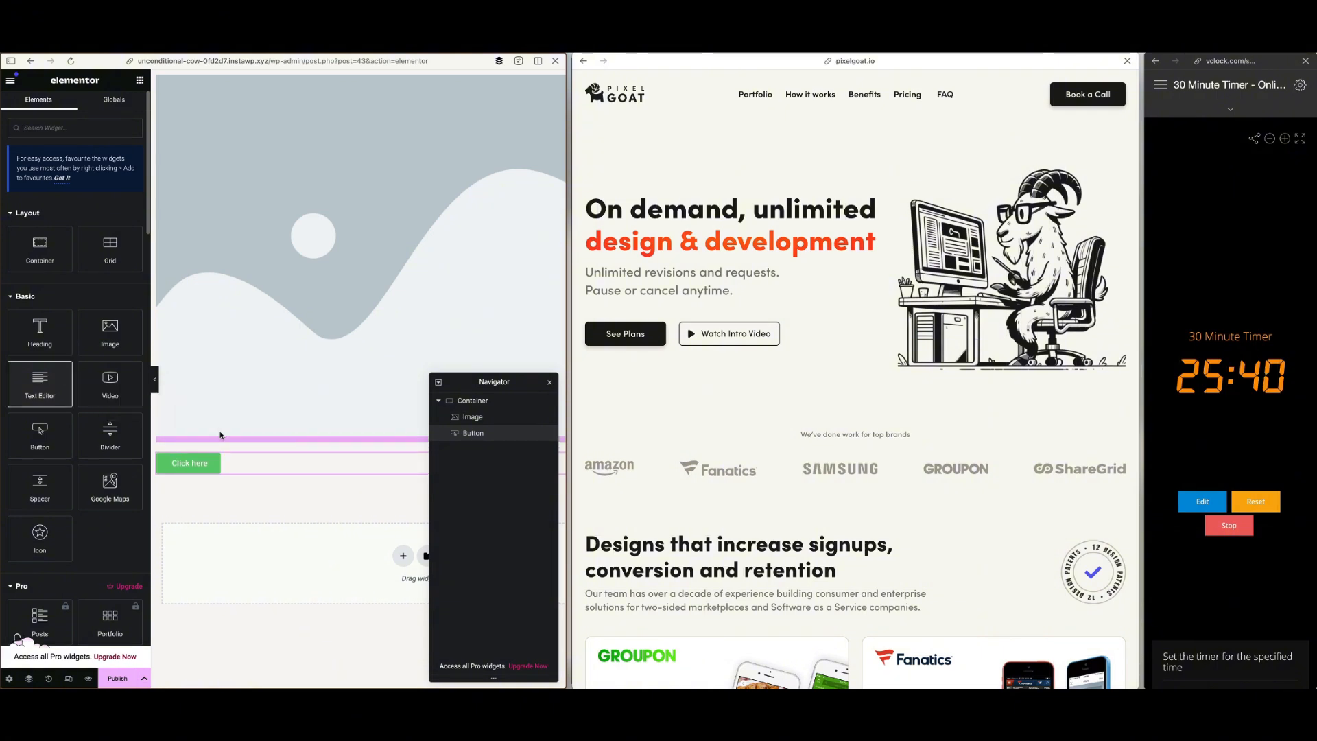
Replace the placeholder image with the Pixel Goat logo from the media library
left_click(291, 307)
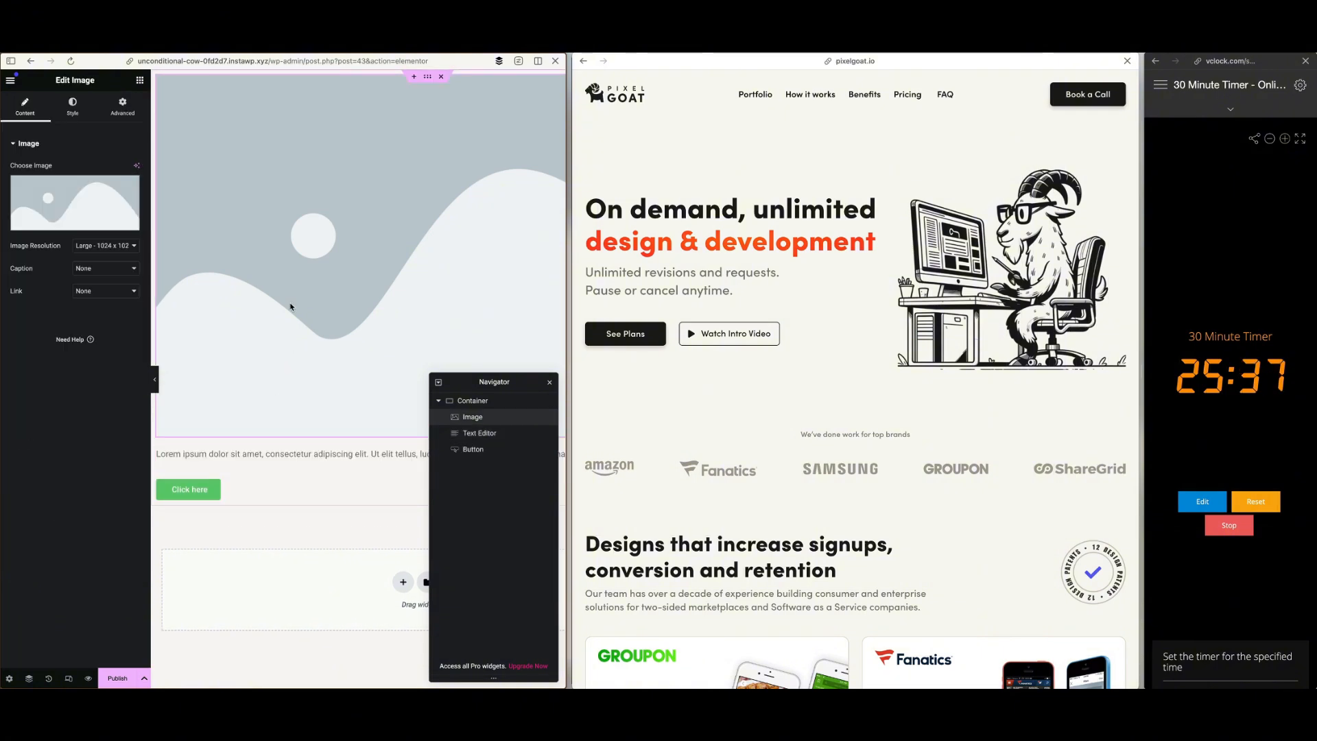
left_click(105, 200)
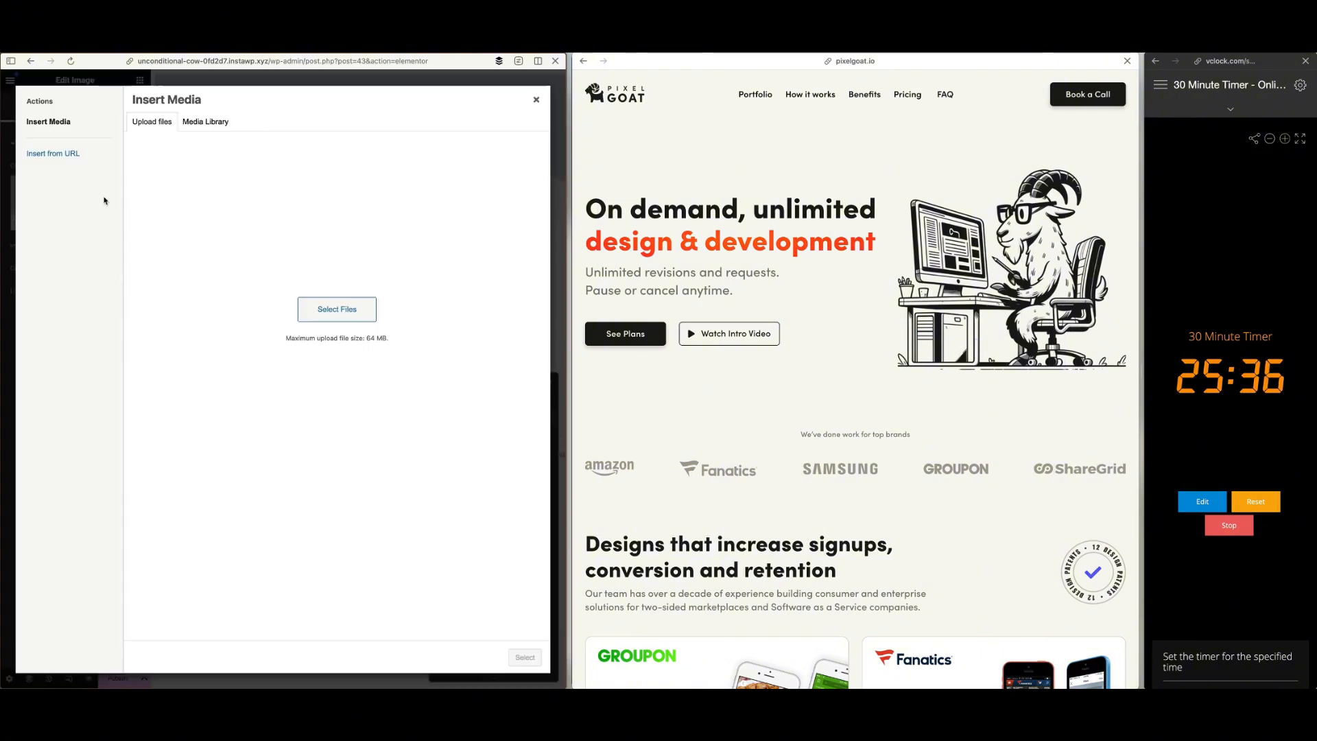
left_click(206, 122)
left_click(268, 228)
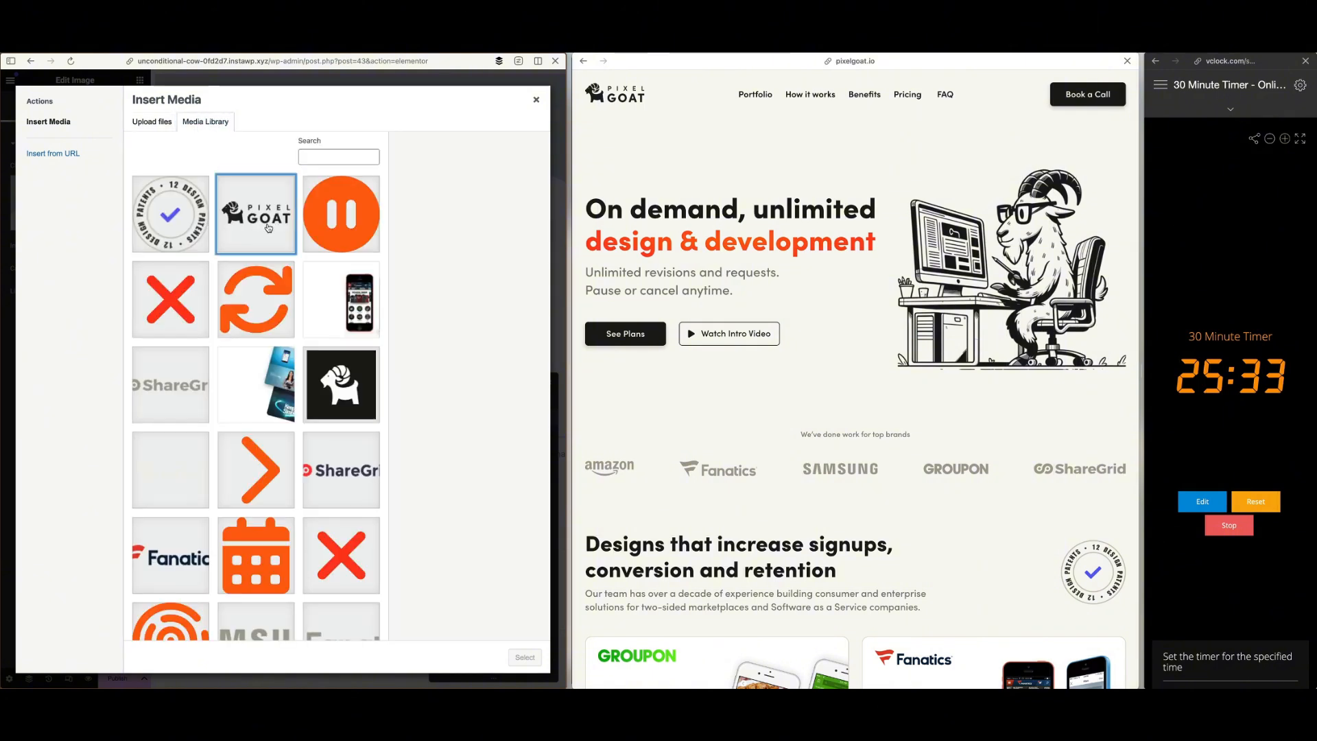
left_click(524, 657)
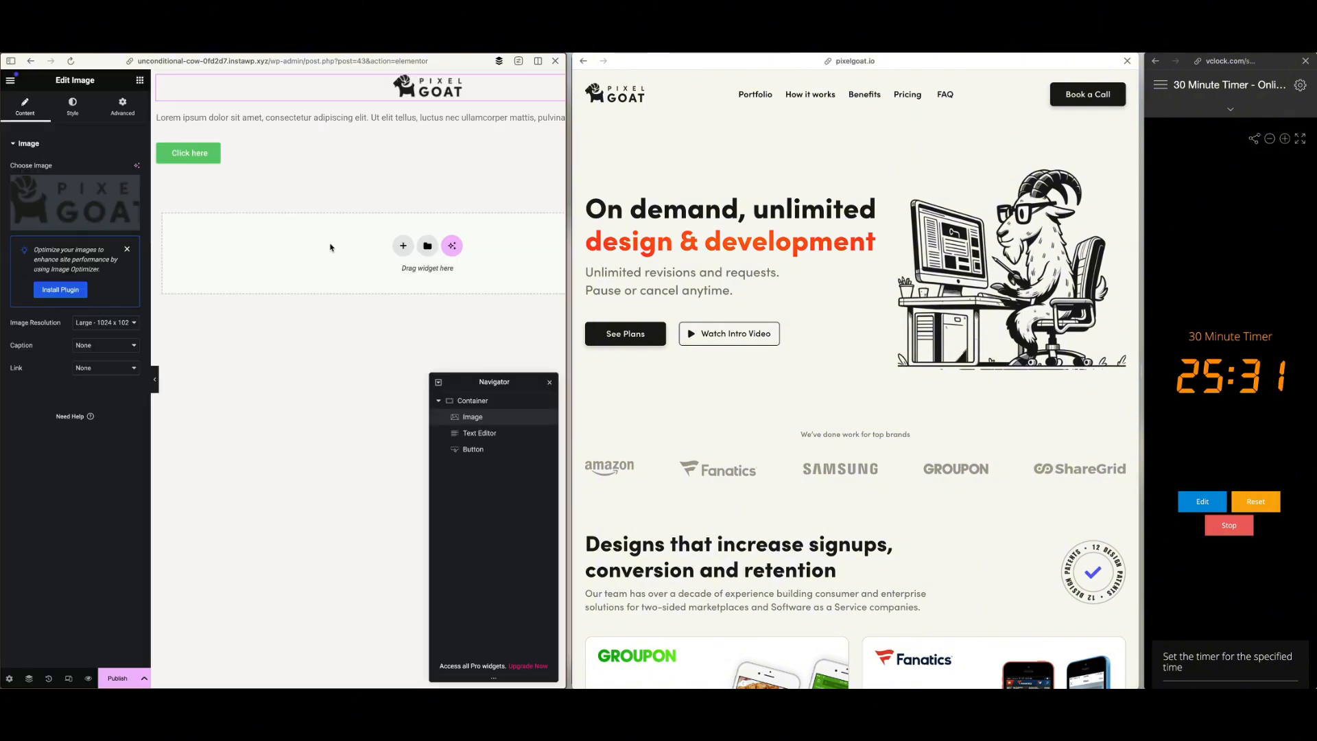
Set the header container's item direction to Row - horizontal
left_click(140, 80)
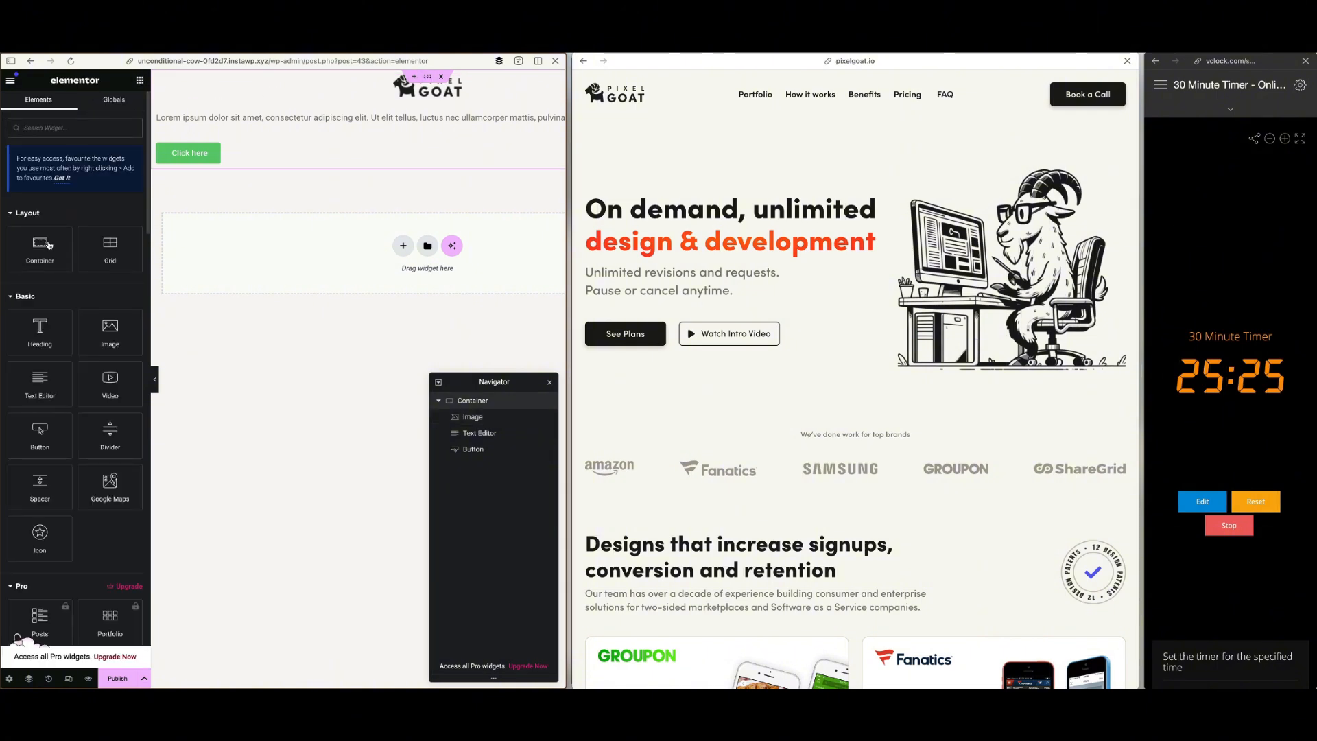
left_click(426, 77)
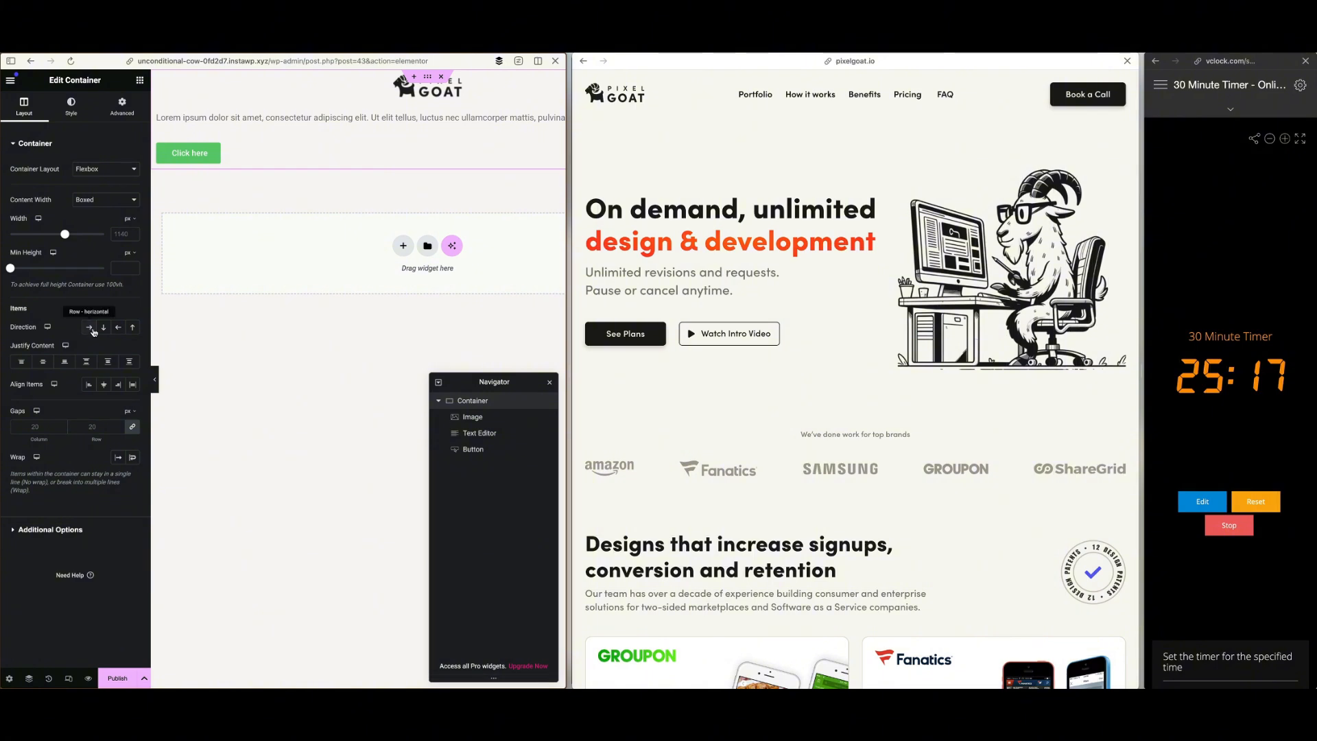
left_click(90, 327)
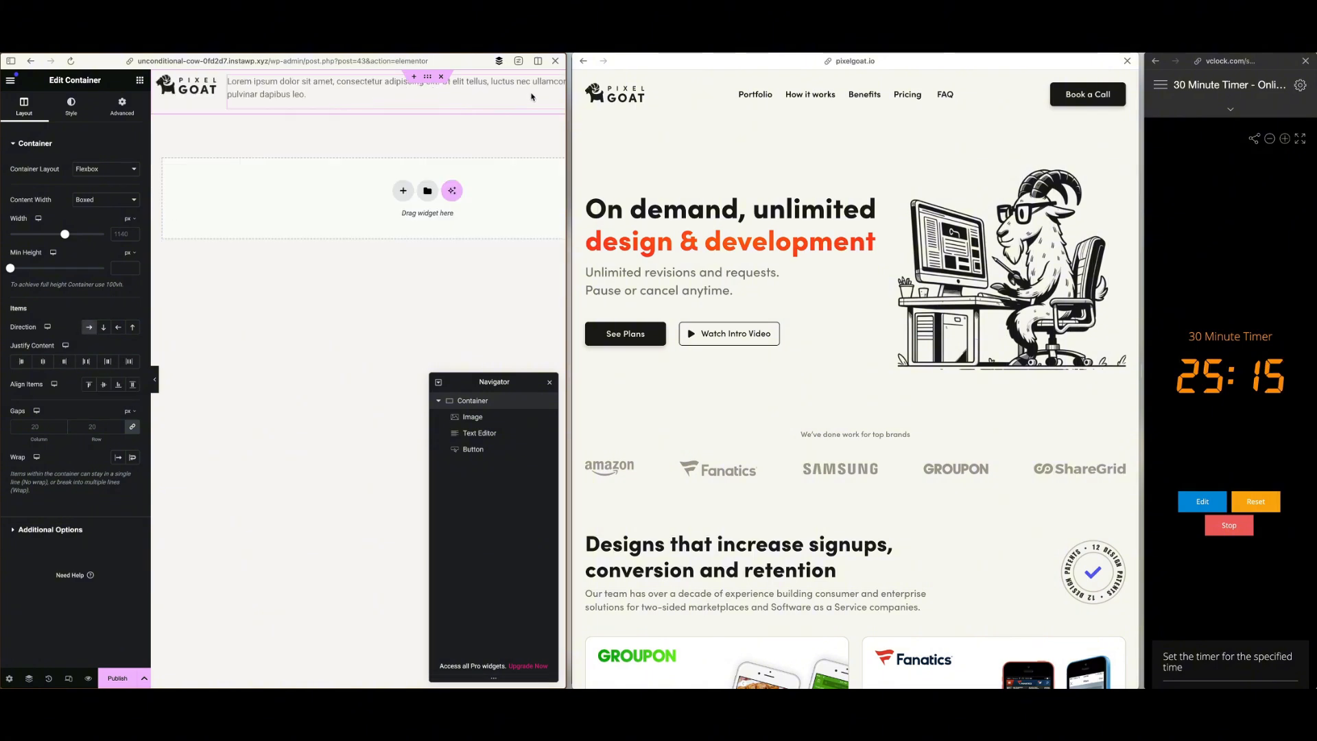
Change the header button's text to "Book a Call"
scroll(522, 97, "right", 1)
scroll(521, 97, "right", 2)
scroll(521, 96, "left", 3)
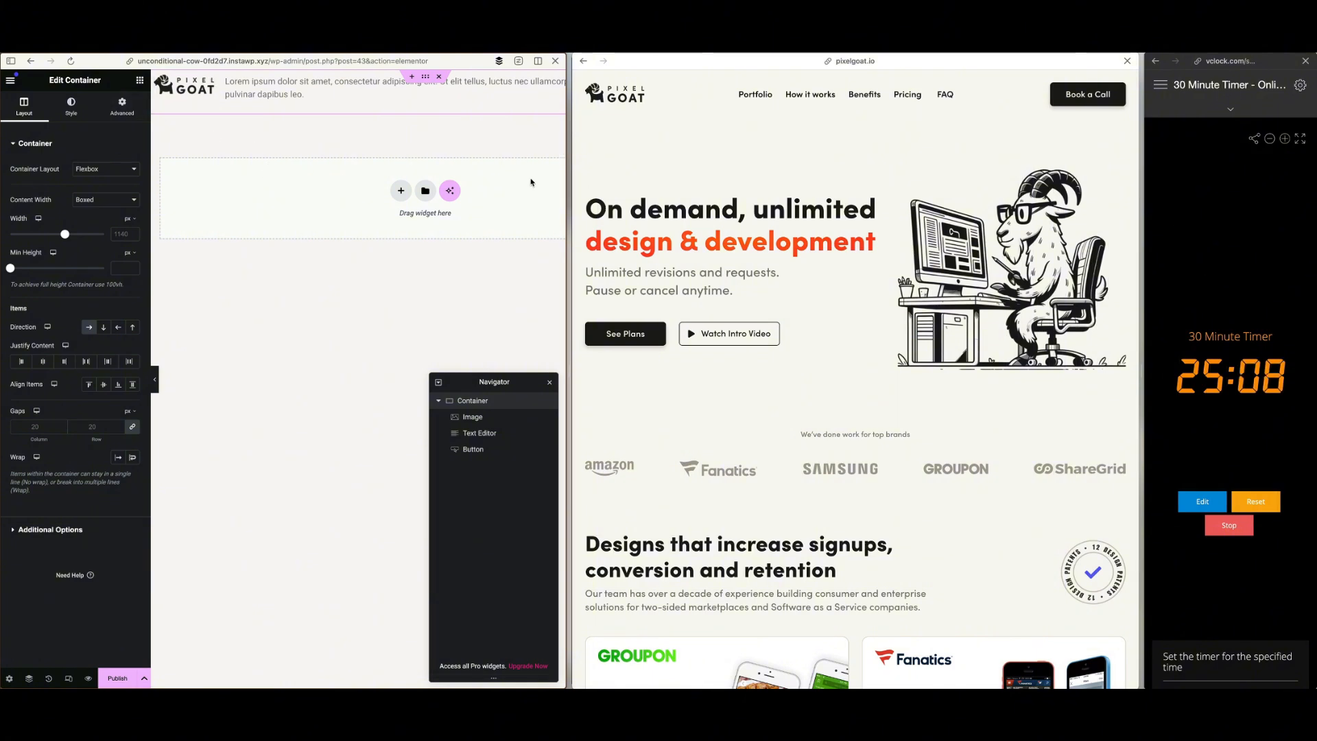
scroll(530, 182, "right", 4)
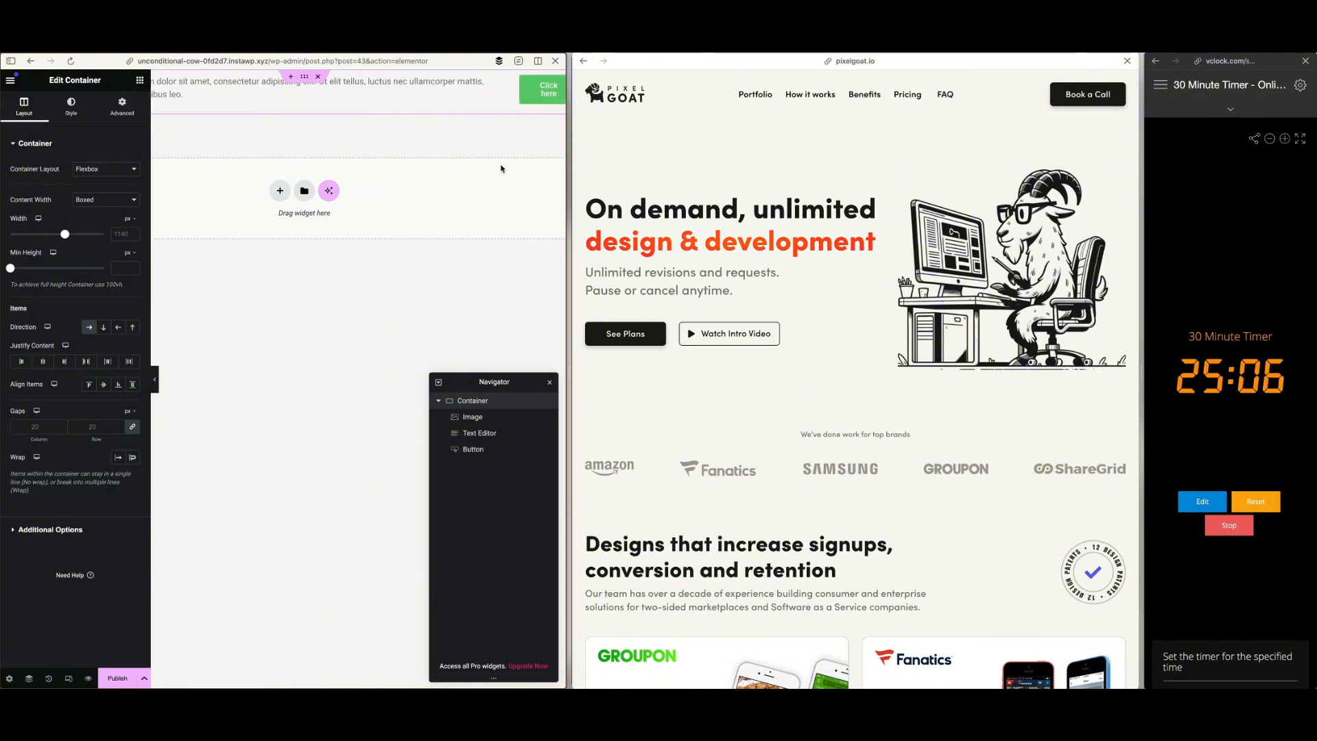
left_click(554, 83)
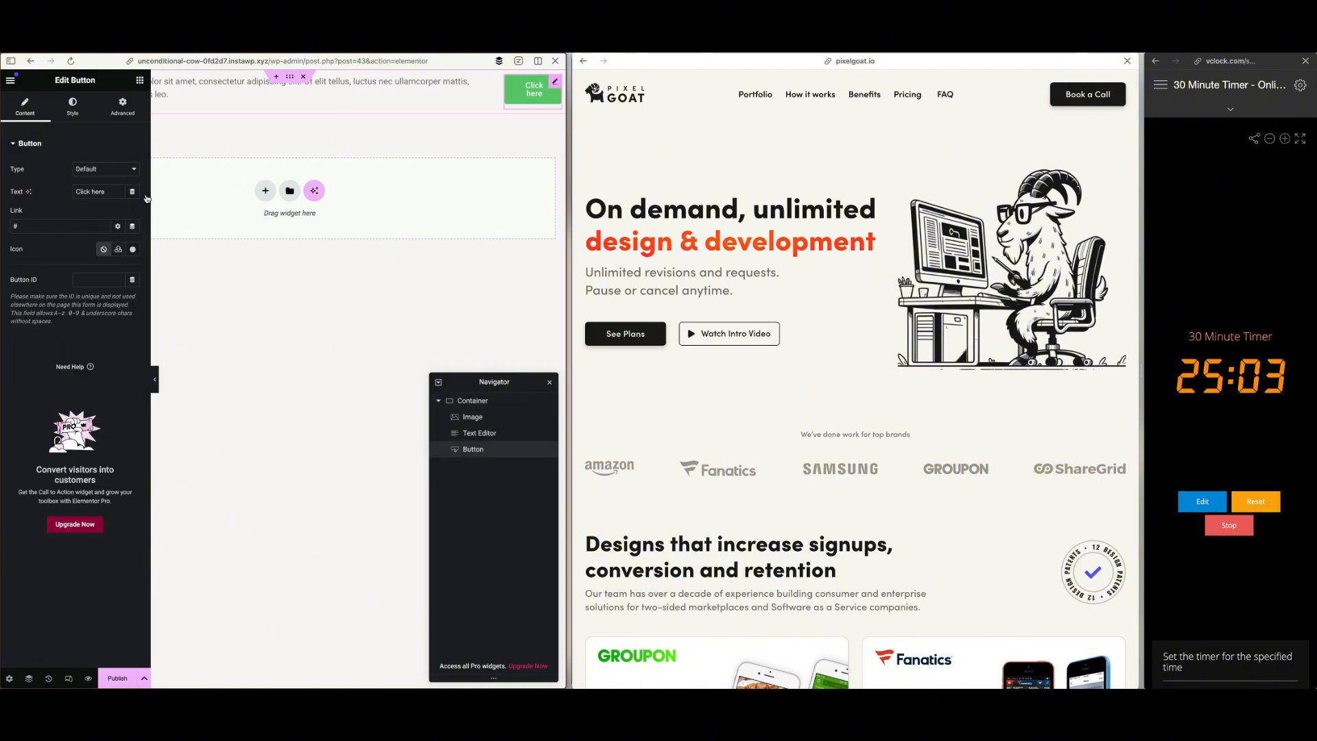
left_click_drag(115, 192, 61, 195)
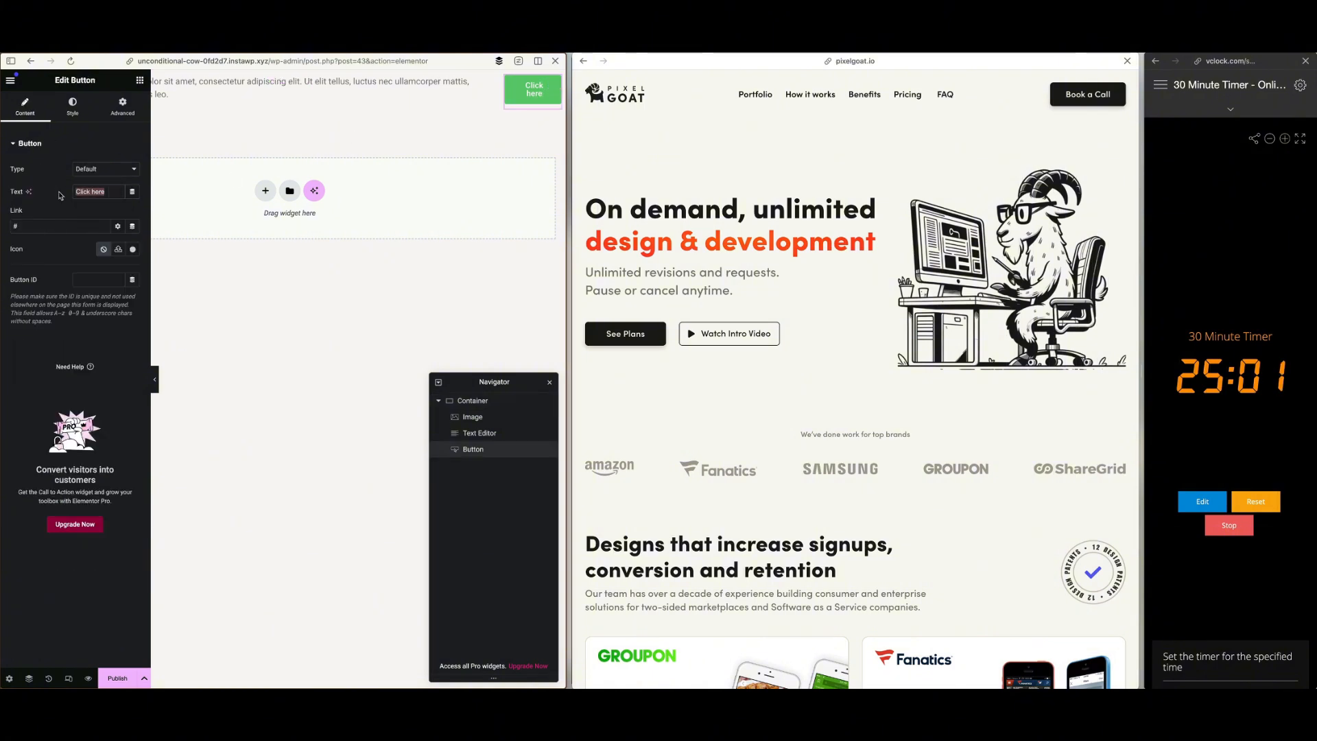
type("Book a Call")
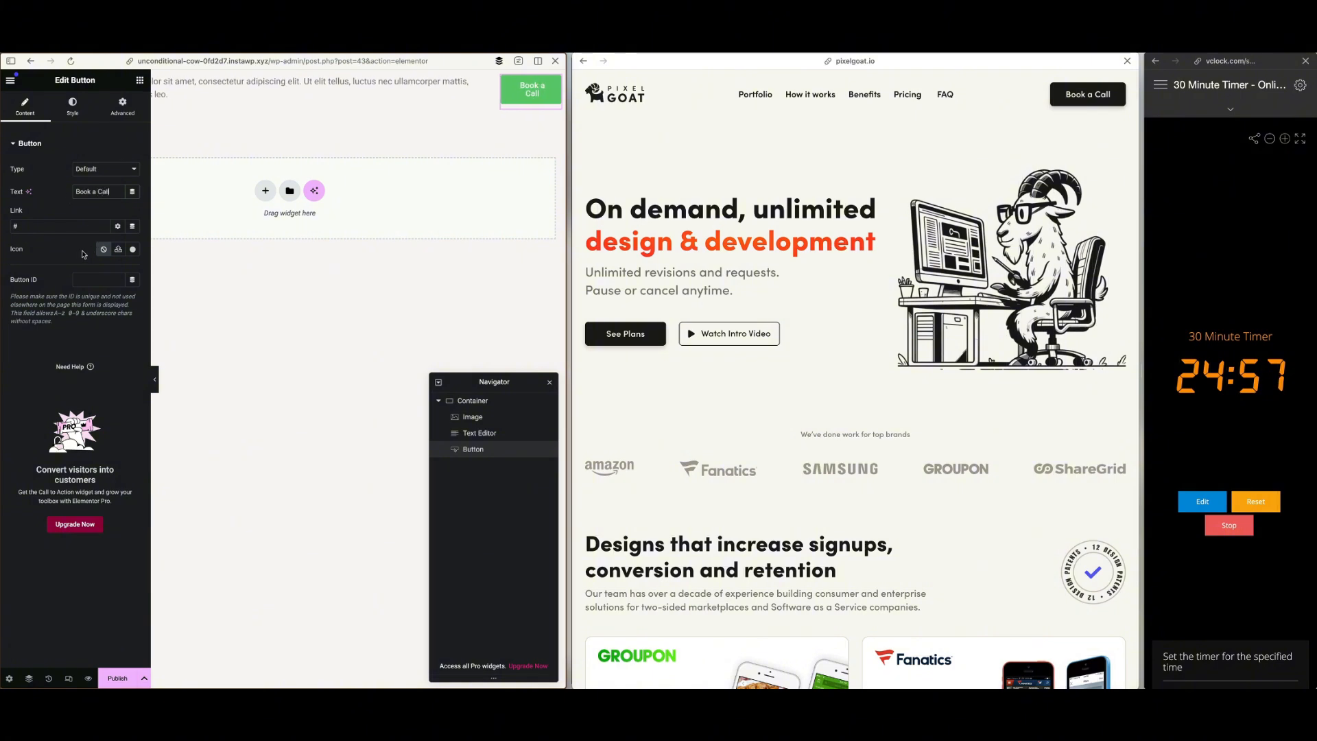
Sample the black of the reference site's Book a Call button and set the header button's background colour to #1A1A17
left_click(73, 105)
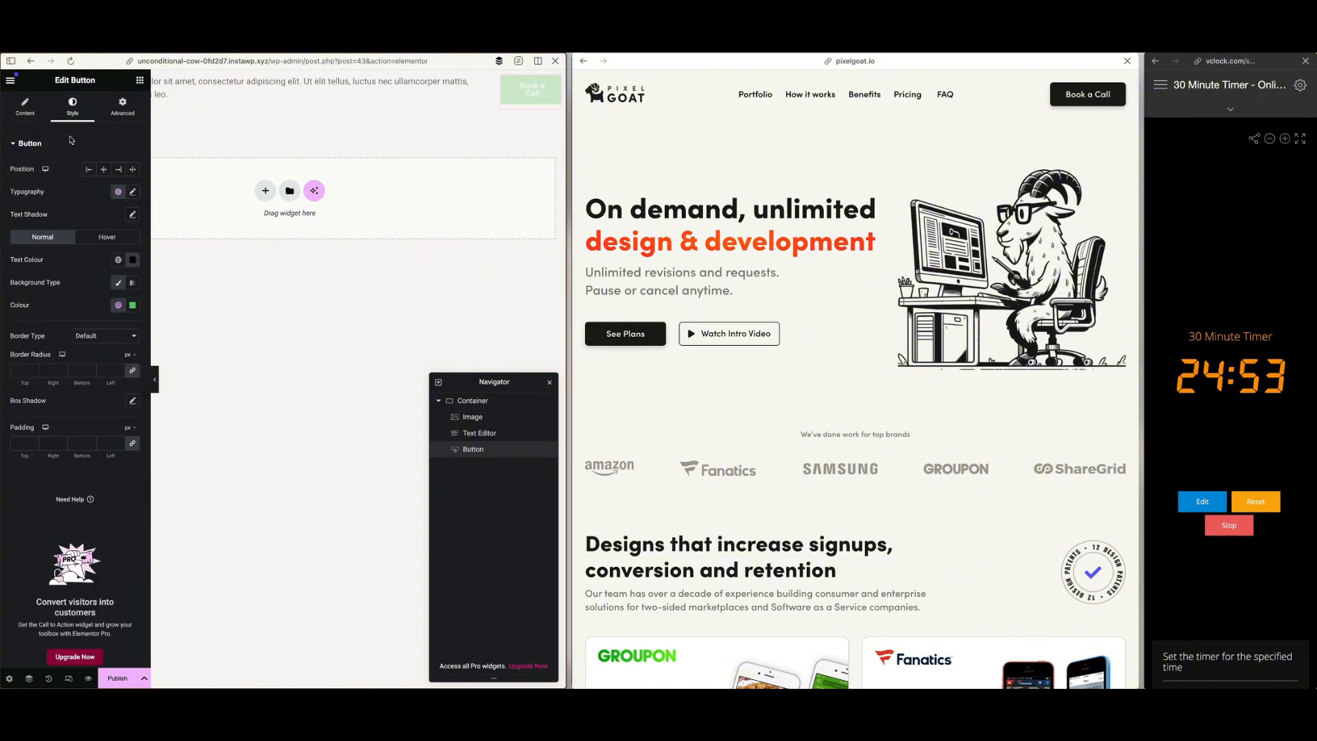
left_click(133, 304)
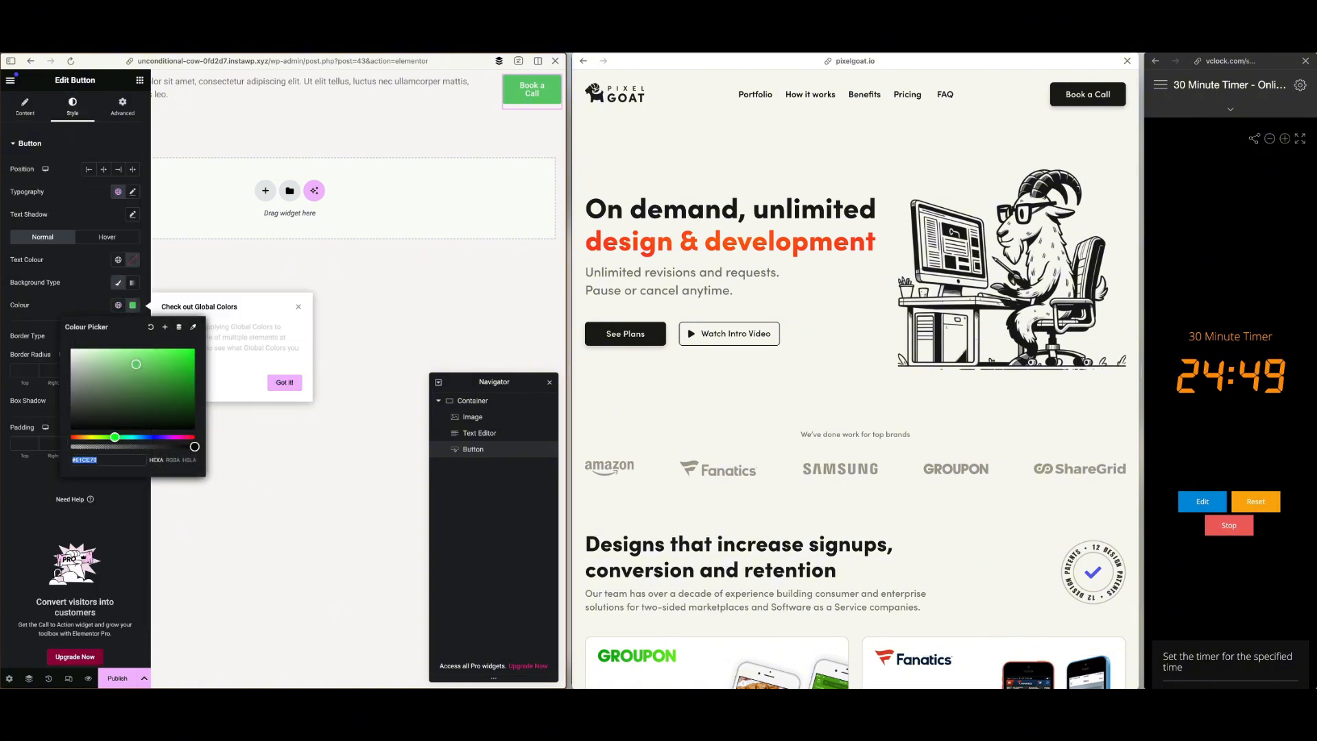
left_click(1216, 43)
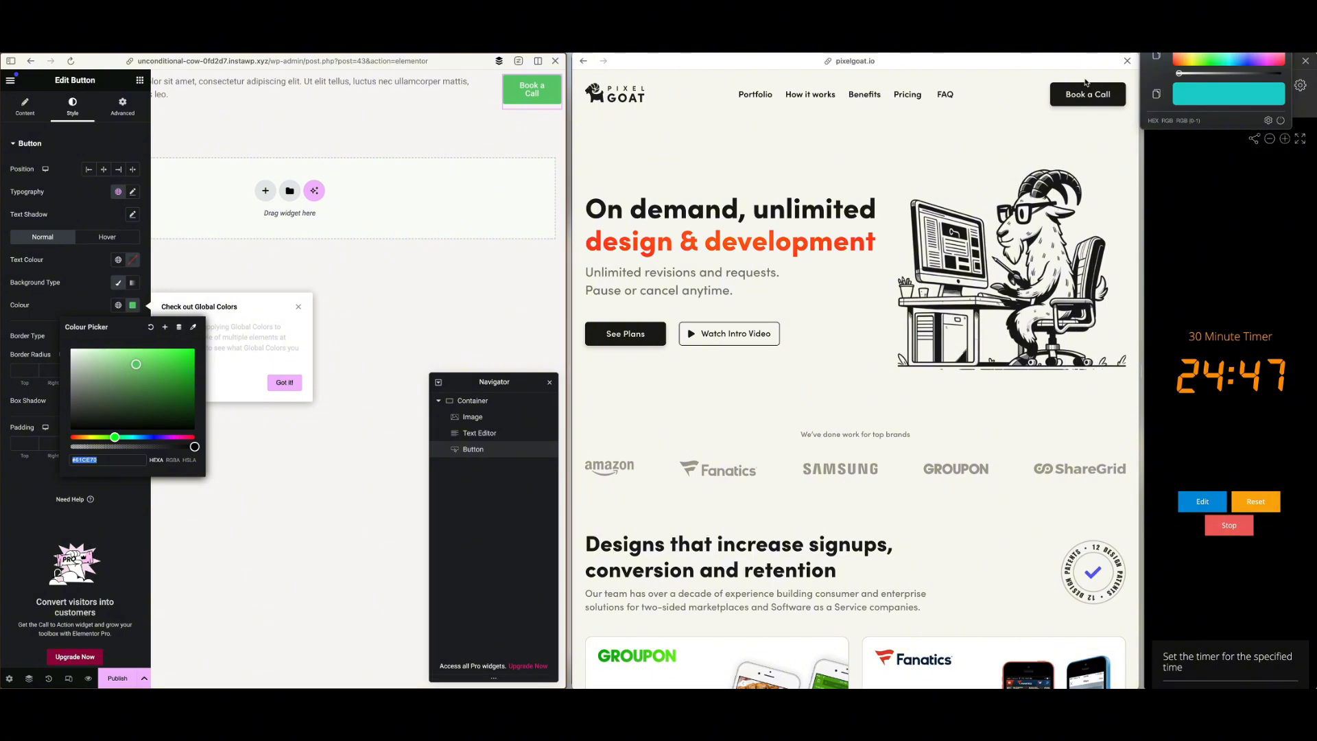
left_click(1156, 42)
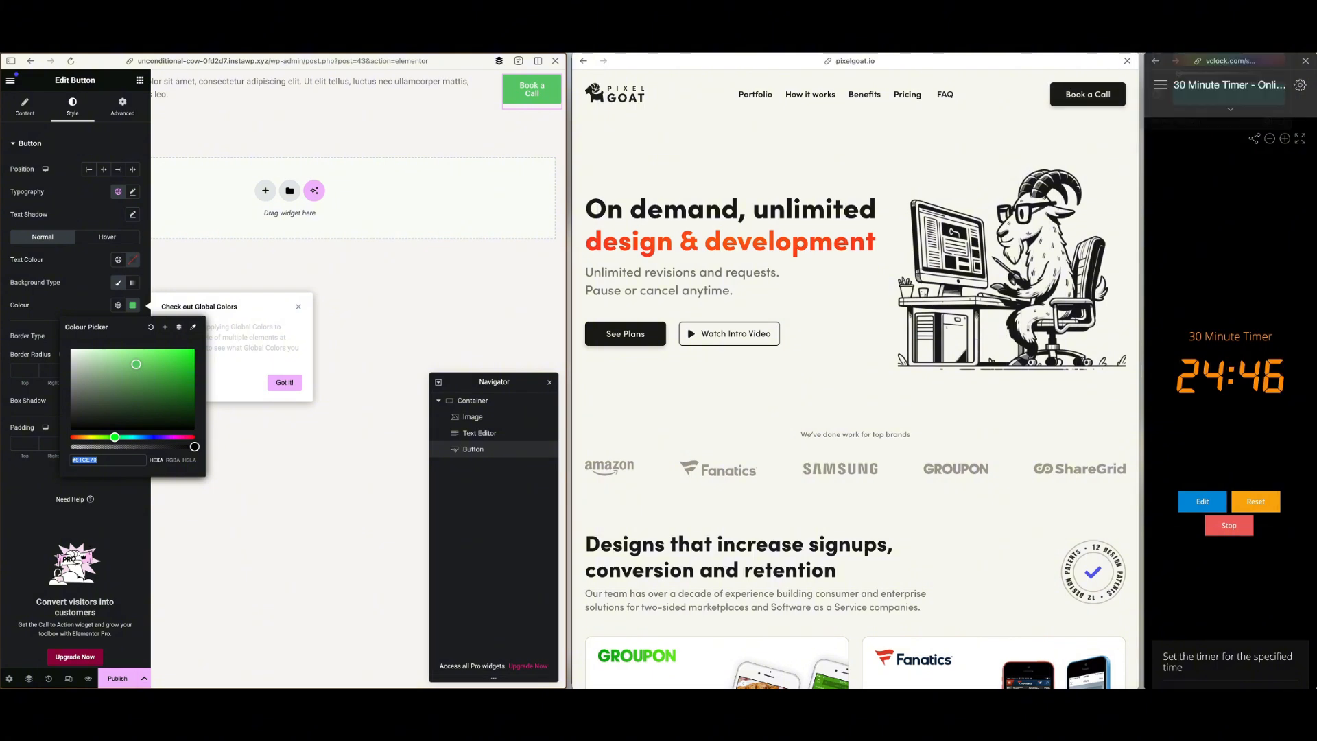
left_click(1057, 104)
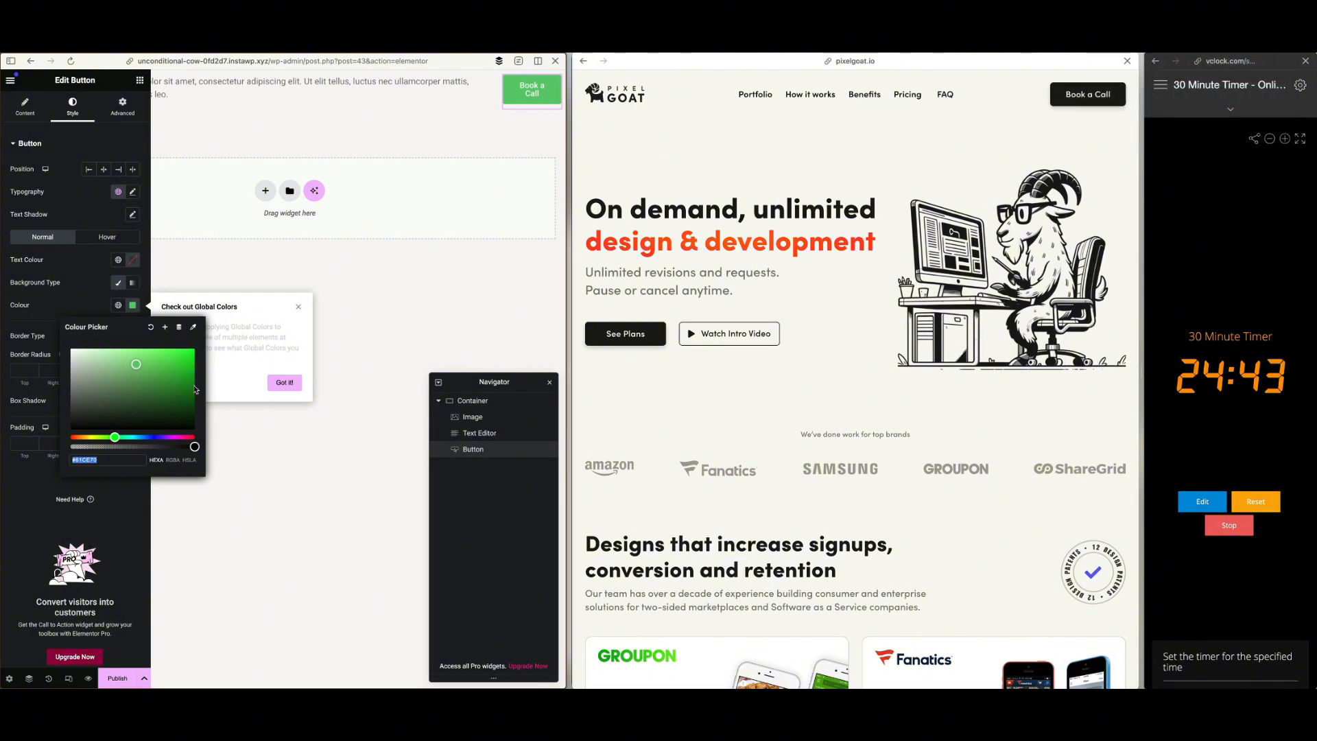
left_click(116, 459)
type("#1A1A17")
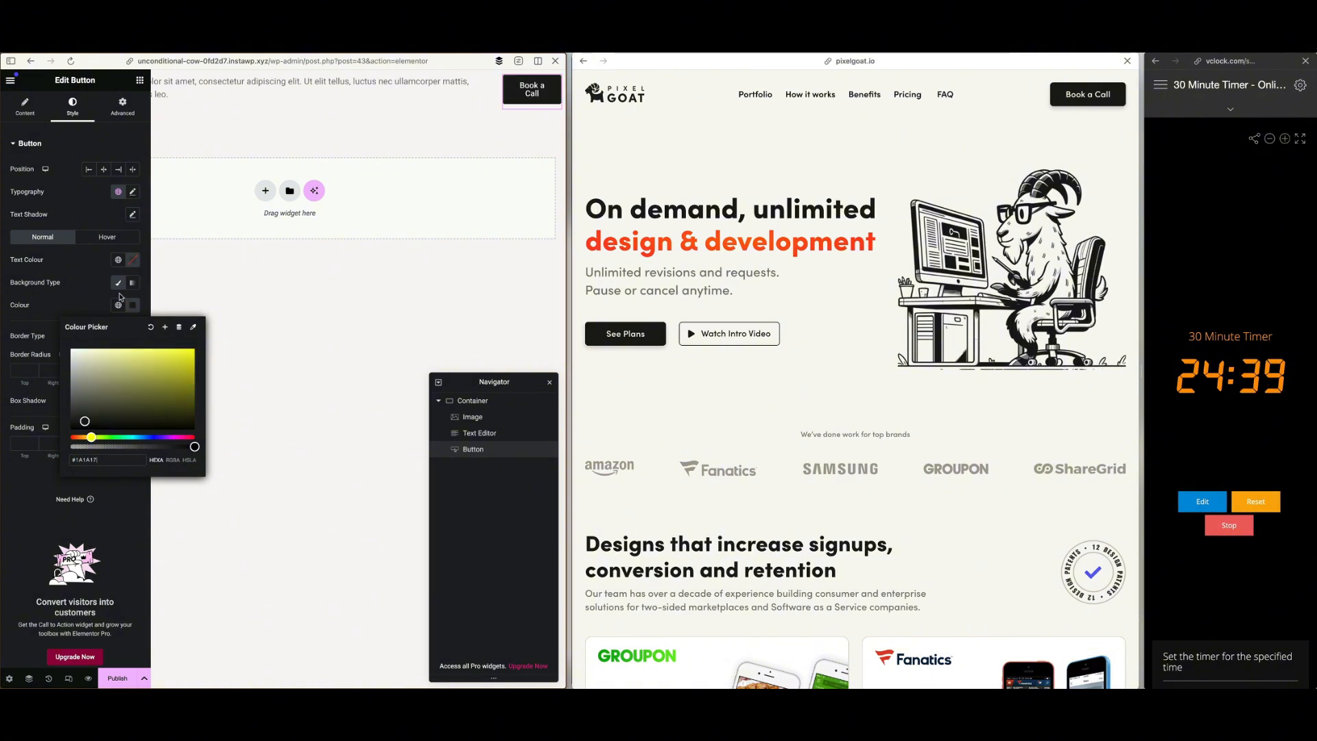
Add a box shadow to the header button with vertical offset 10, spread -5 and a more transparent shadow colour
left_click(69, 316)
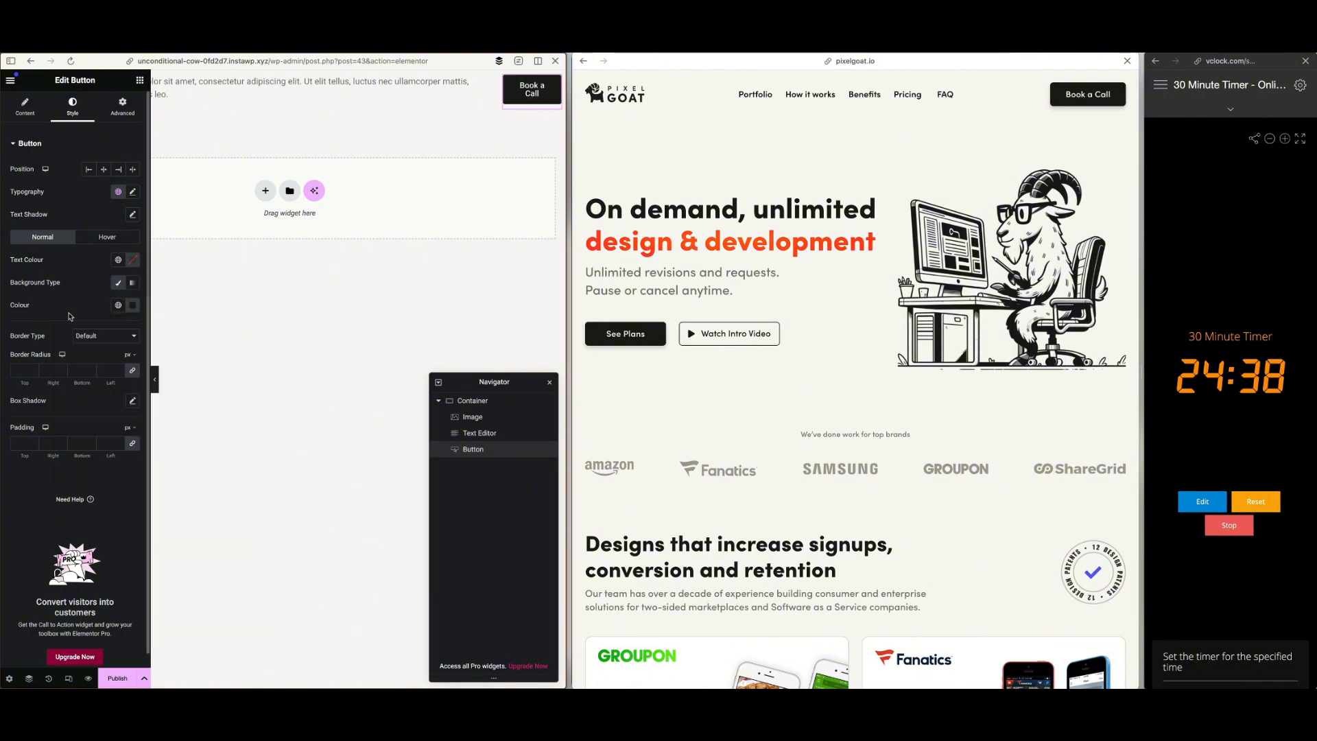
left_click(132, 401)
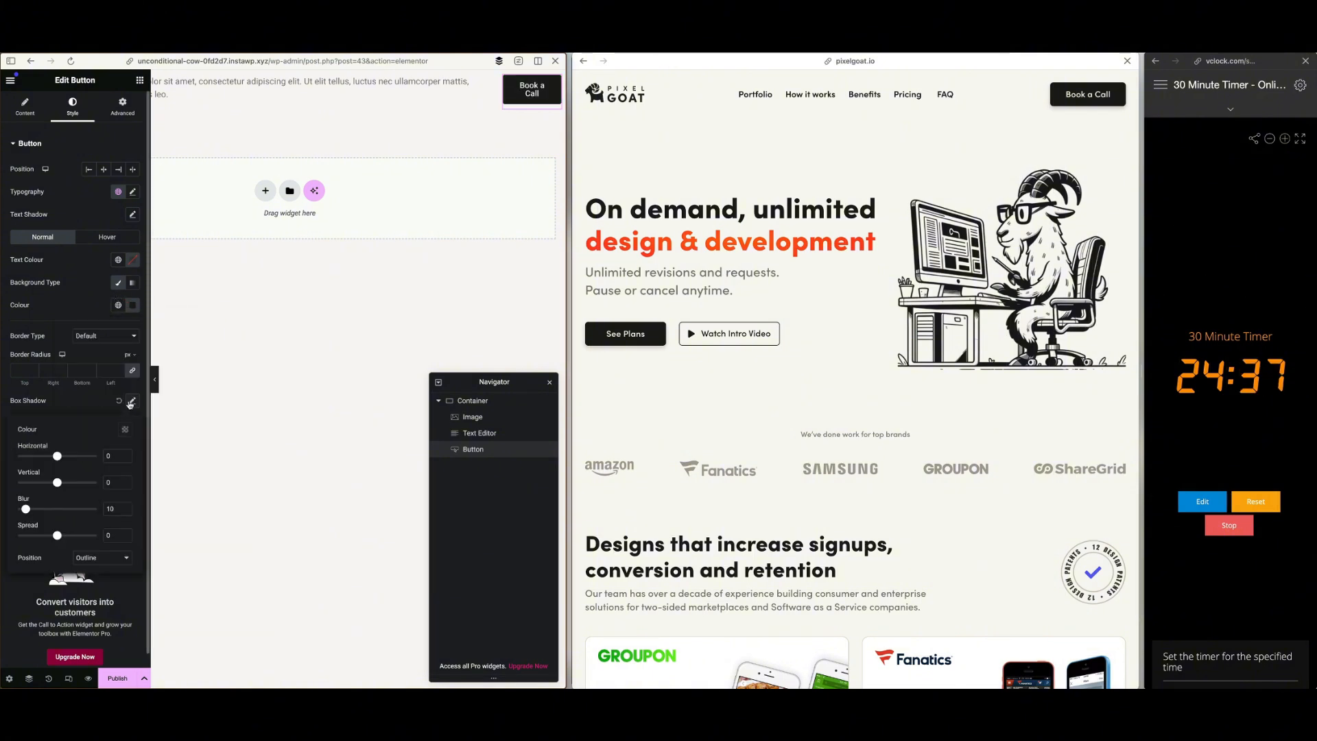
left_click(108, 480)
type("10")
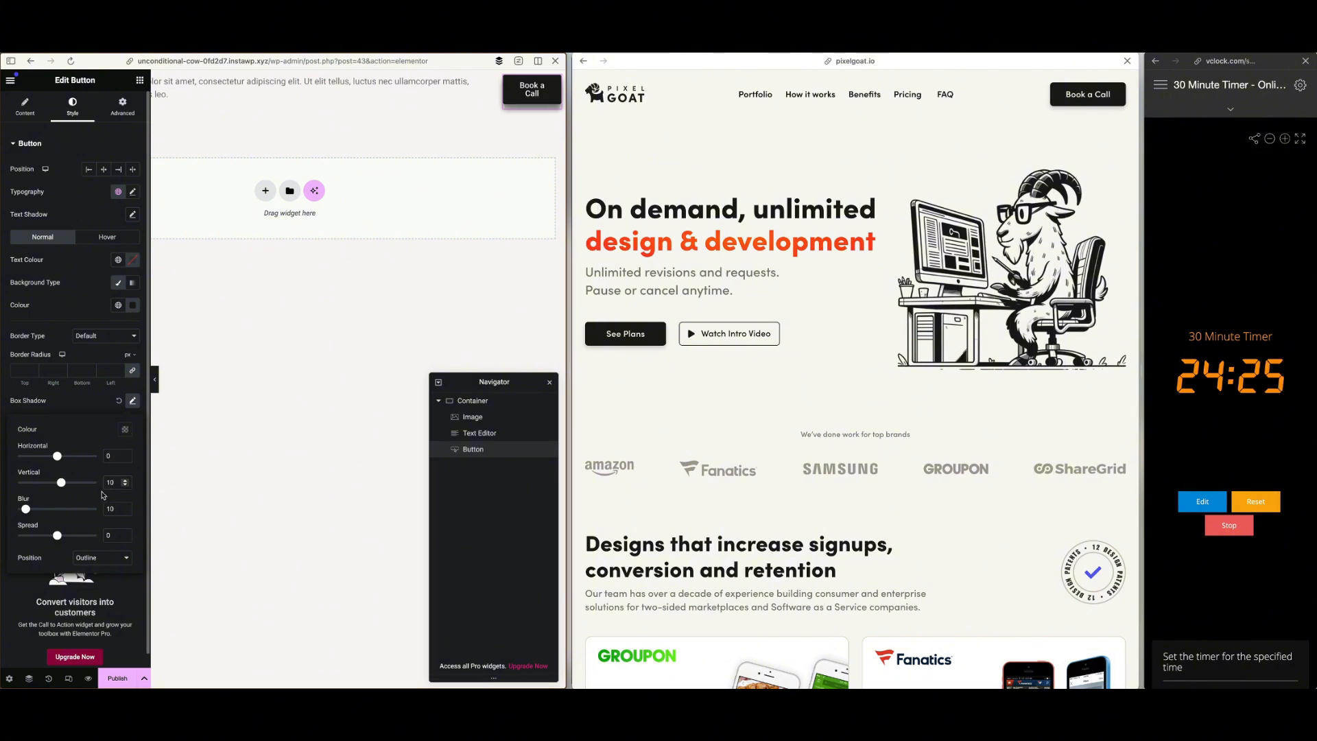
left_click(114, 507)
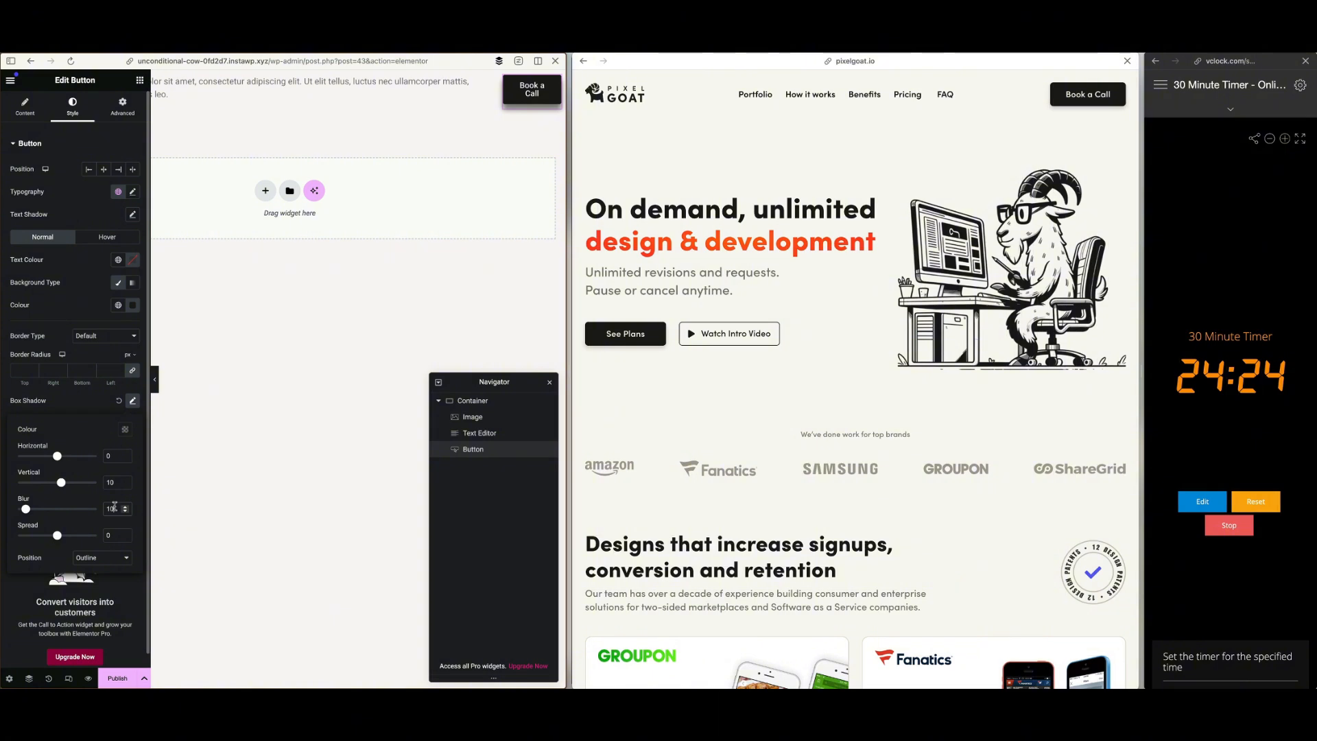
left_click(104, 536)
type("-5")
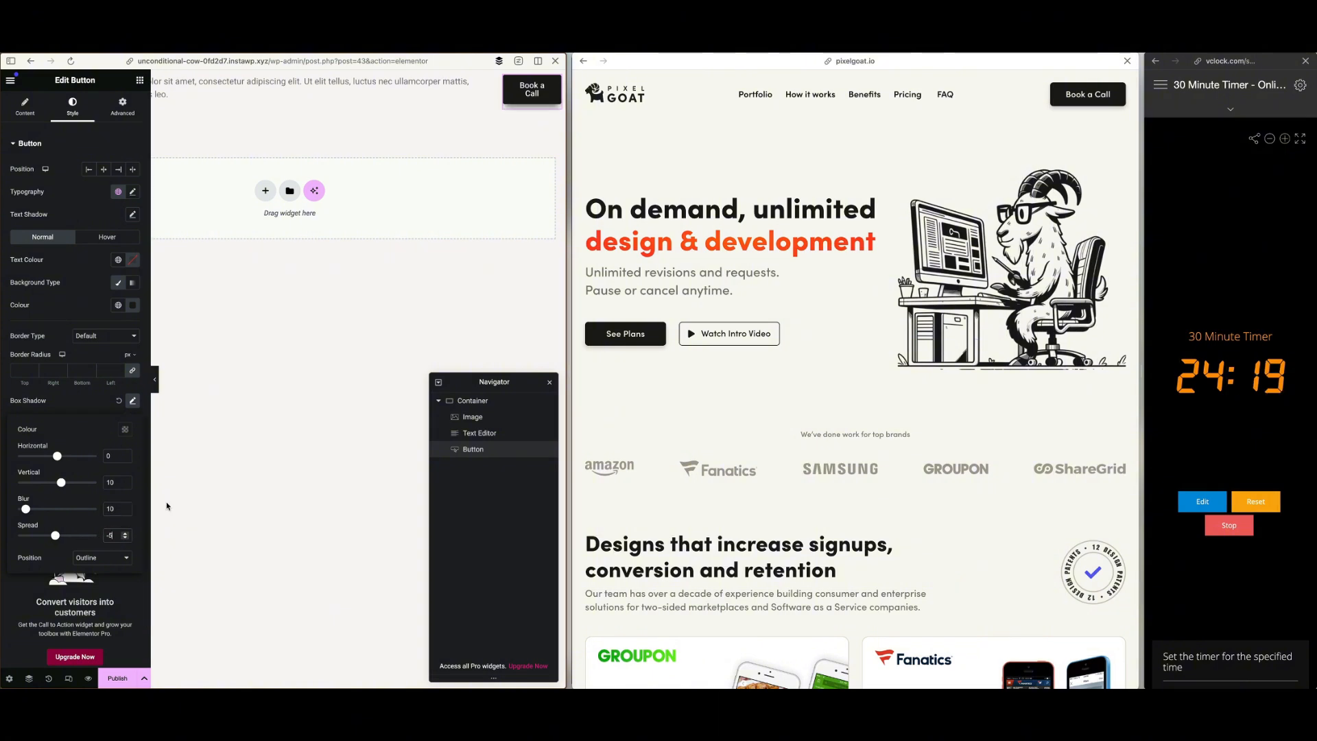
left_click(125, 429)
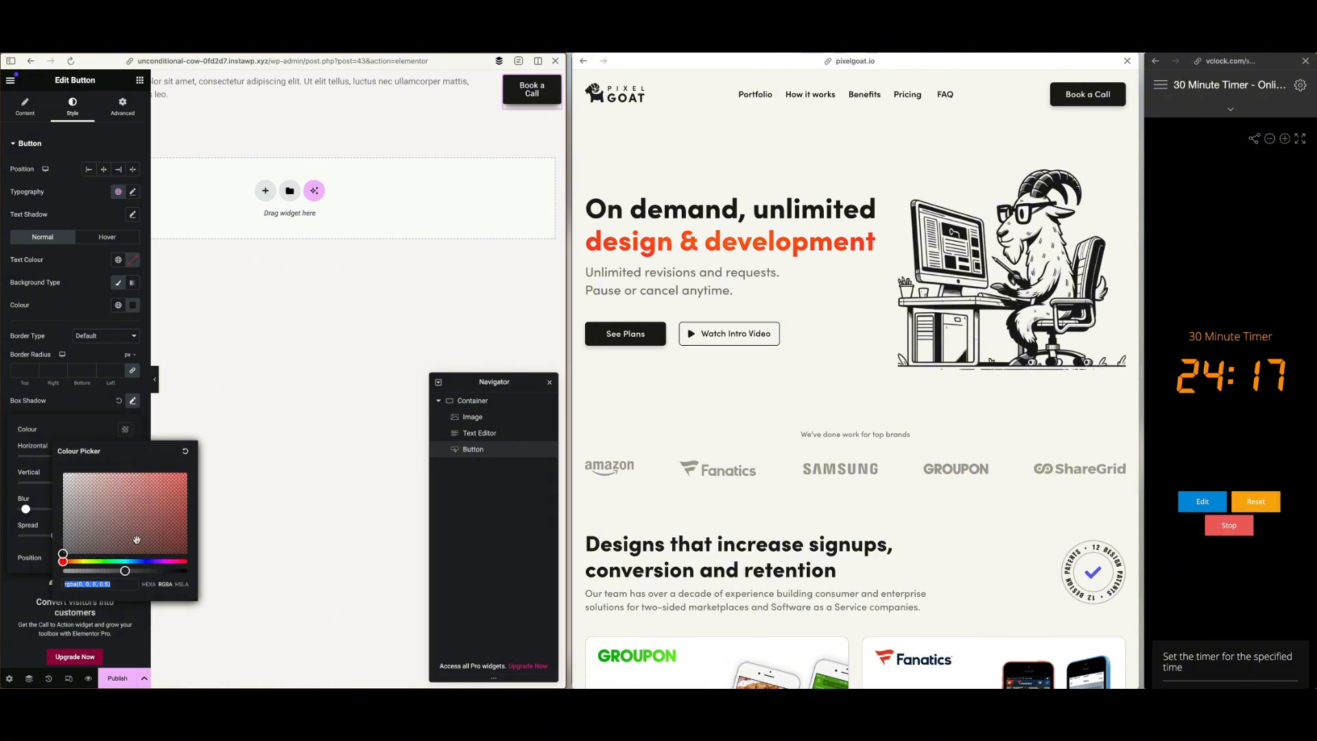
left_click_drag(125, 571, 100, 573)
left_click(360, 361)
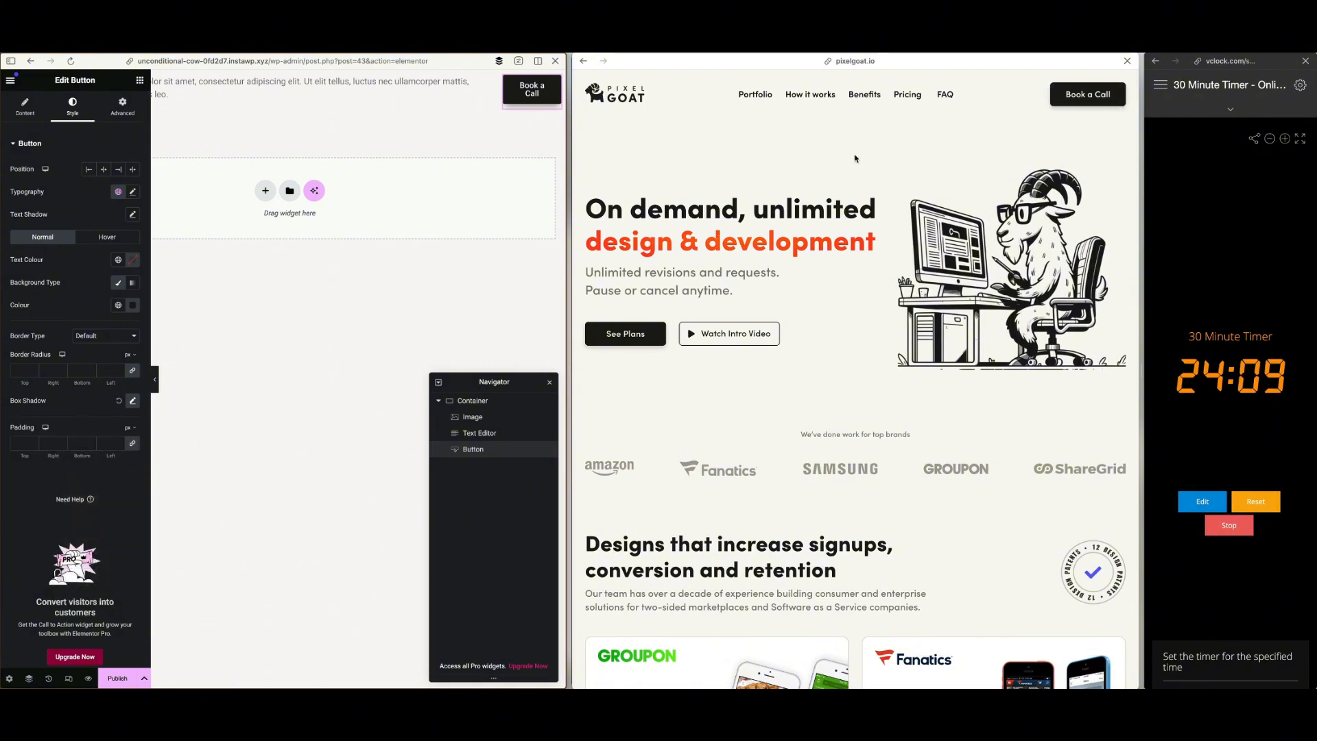
Replace the header's placeholder text with the reference menu's items, spaced apart: Portfolio, How it works, Benefits, Pricing, FAQ, Login
left_click(411, 102)
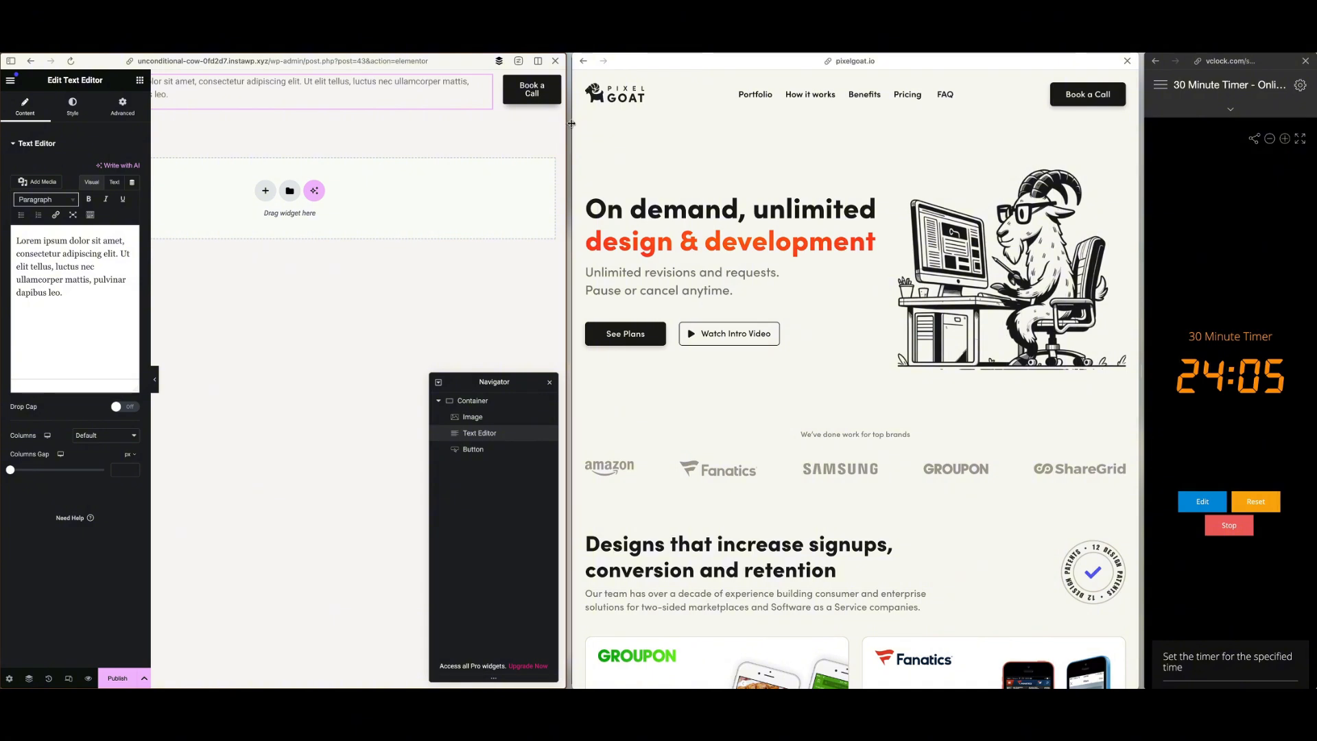
left_click_drag(604, 125, 807, 135)
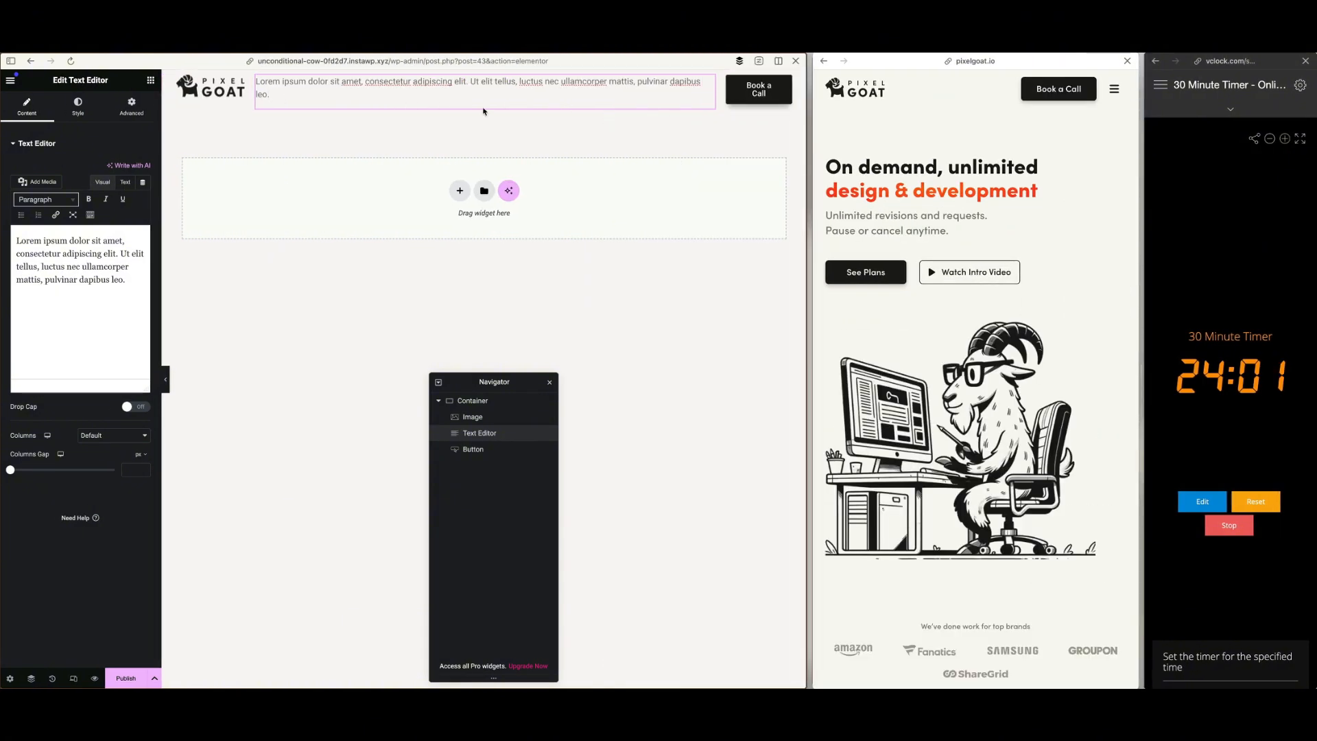
left_click(56, 337)
key("ctrl+a")
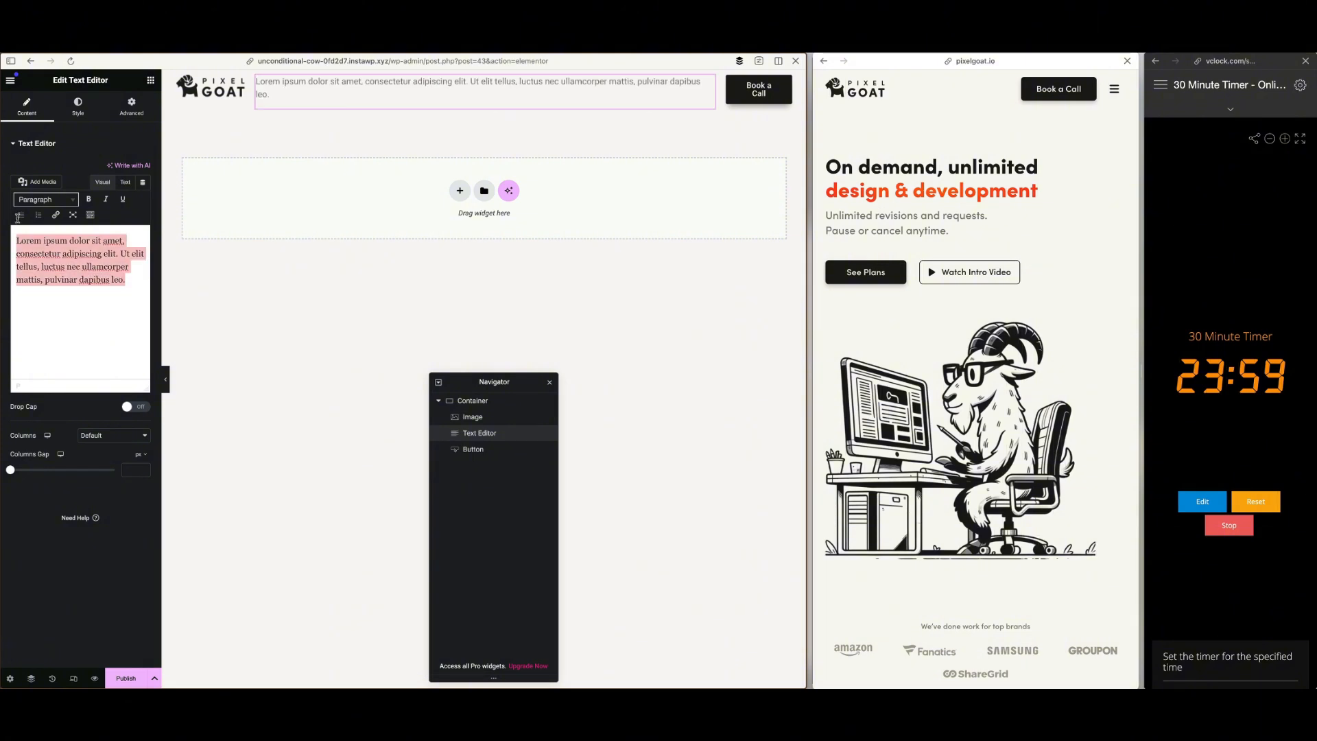
left_click(1058, 147)
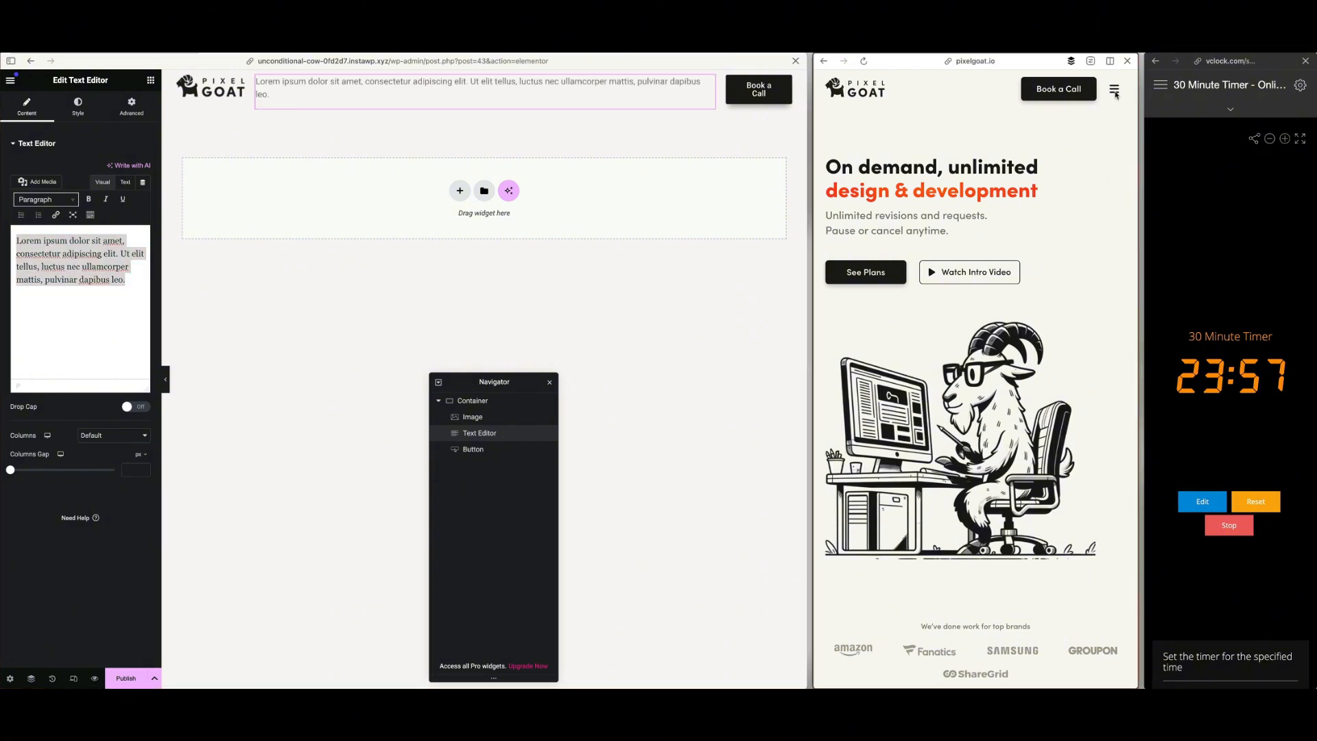
left_click(1114, 91)
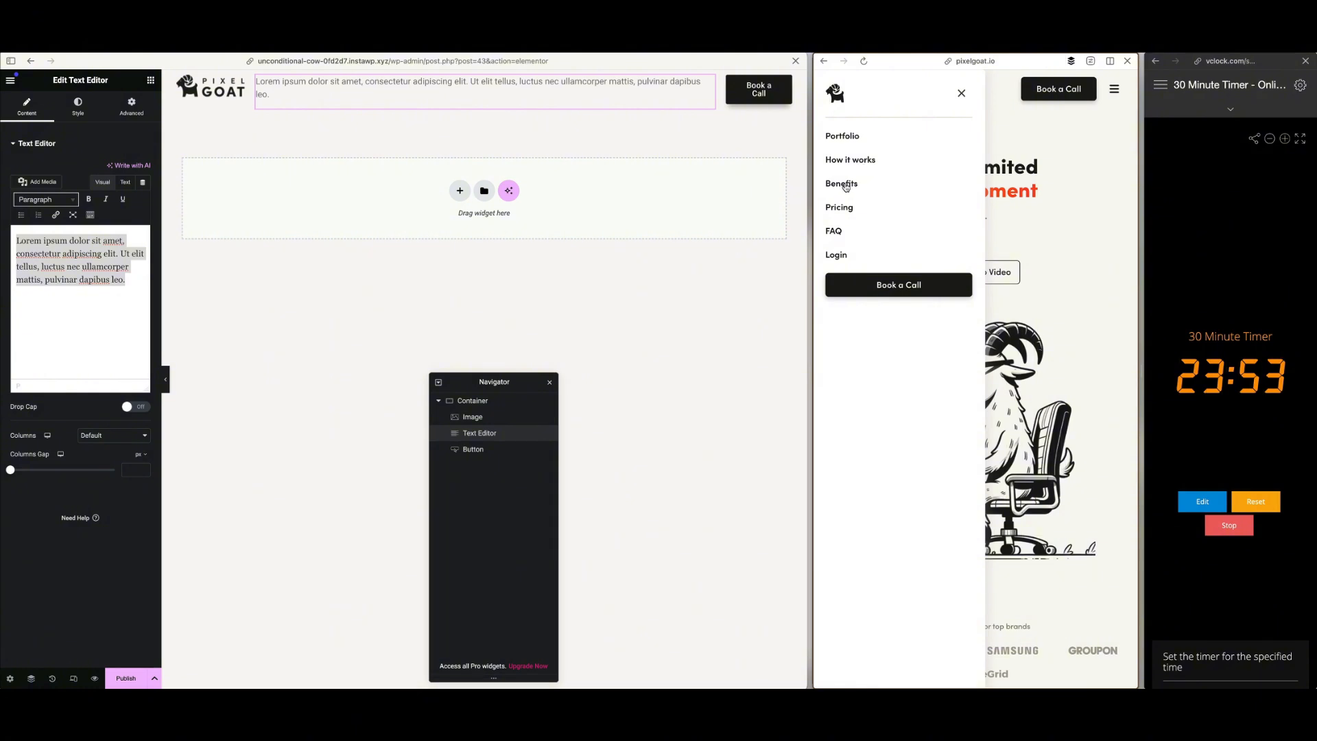
left_click(90, 337)
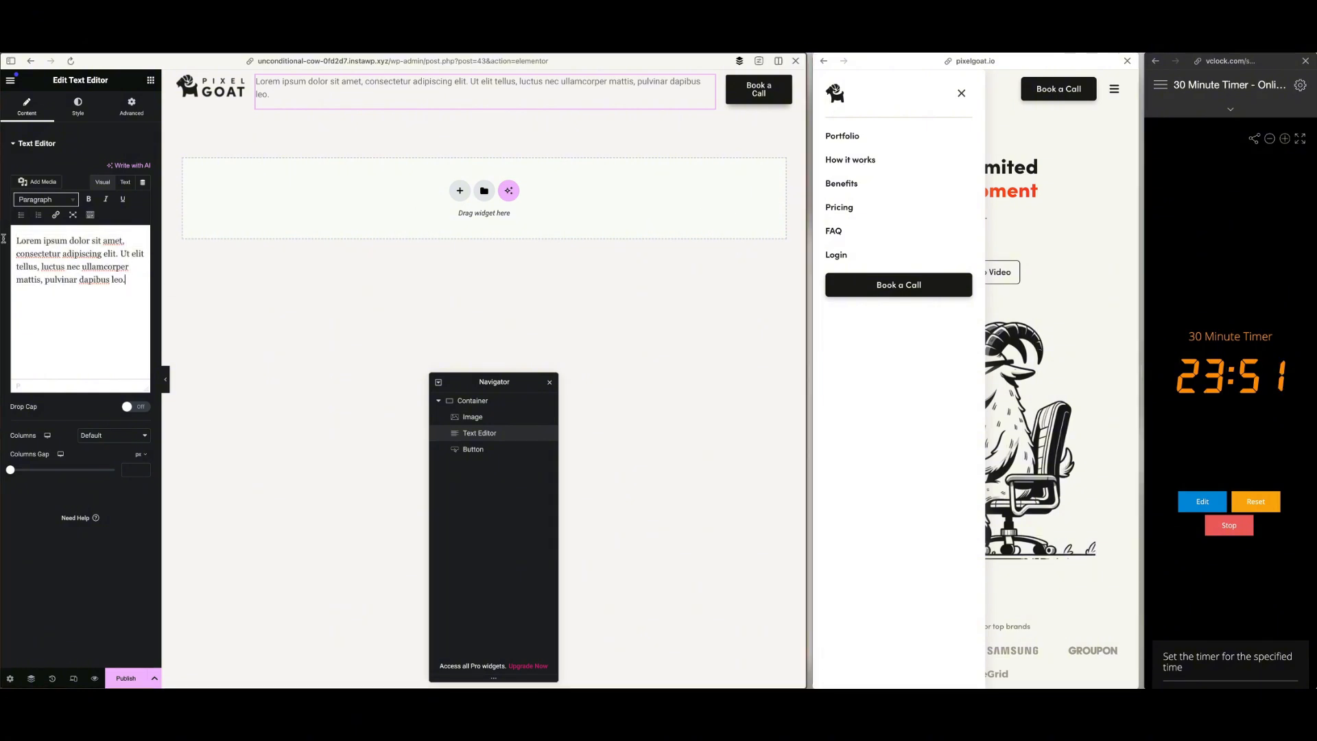
key("ctrl+a")
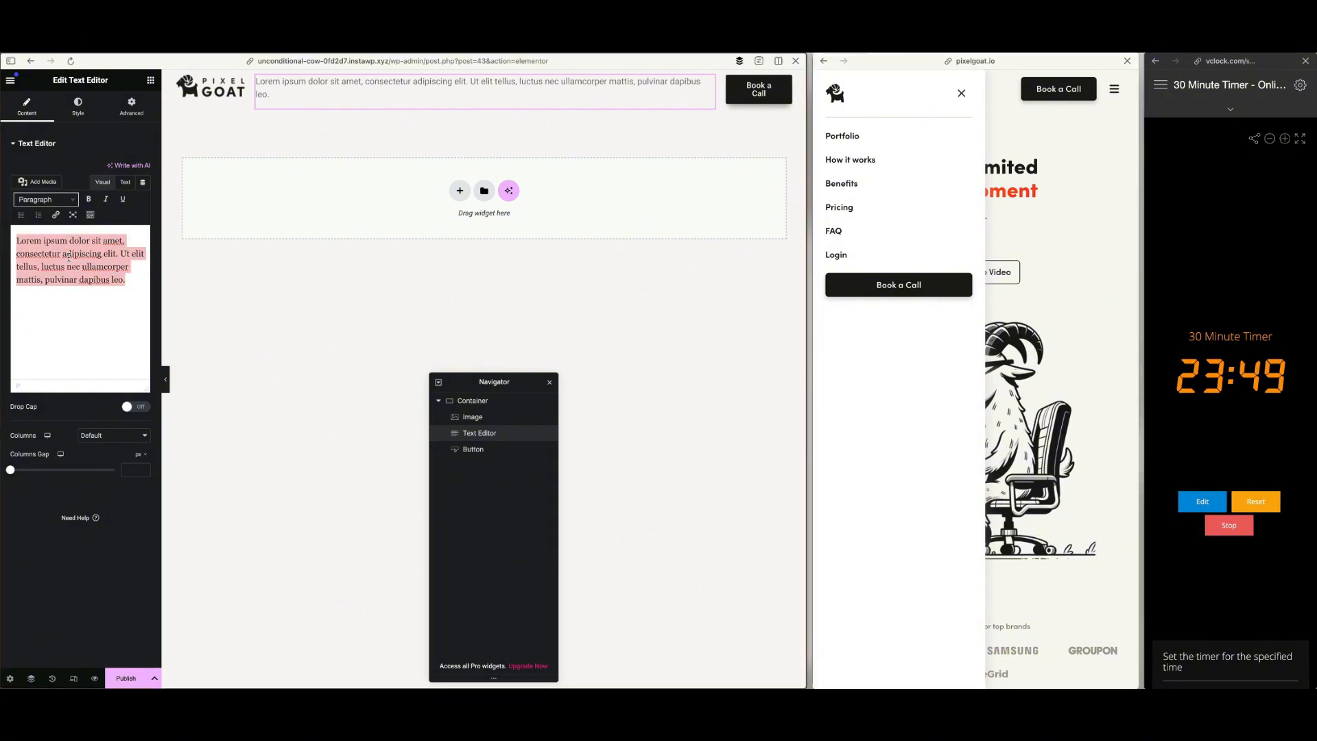
key("BackSpace")
type("Portfolio")
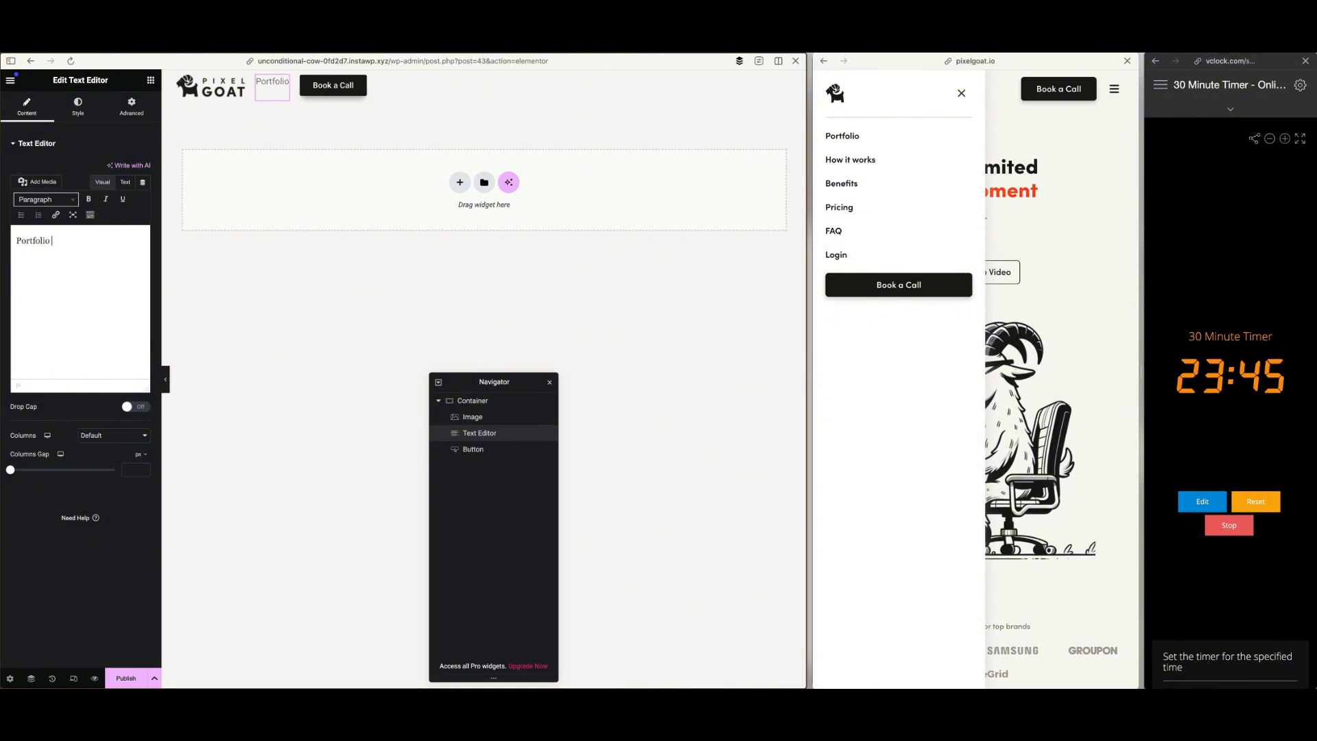
type("    How it")
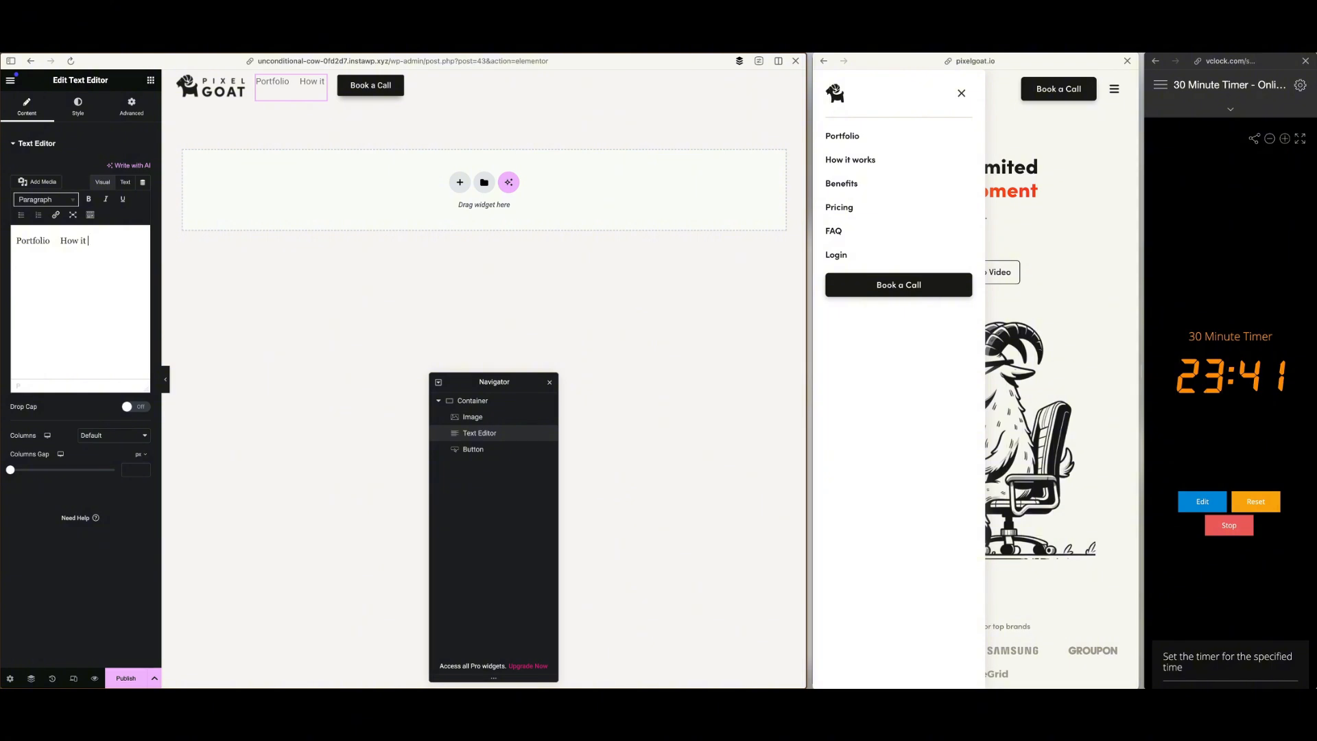
type(" works")
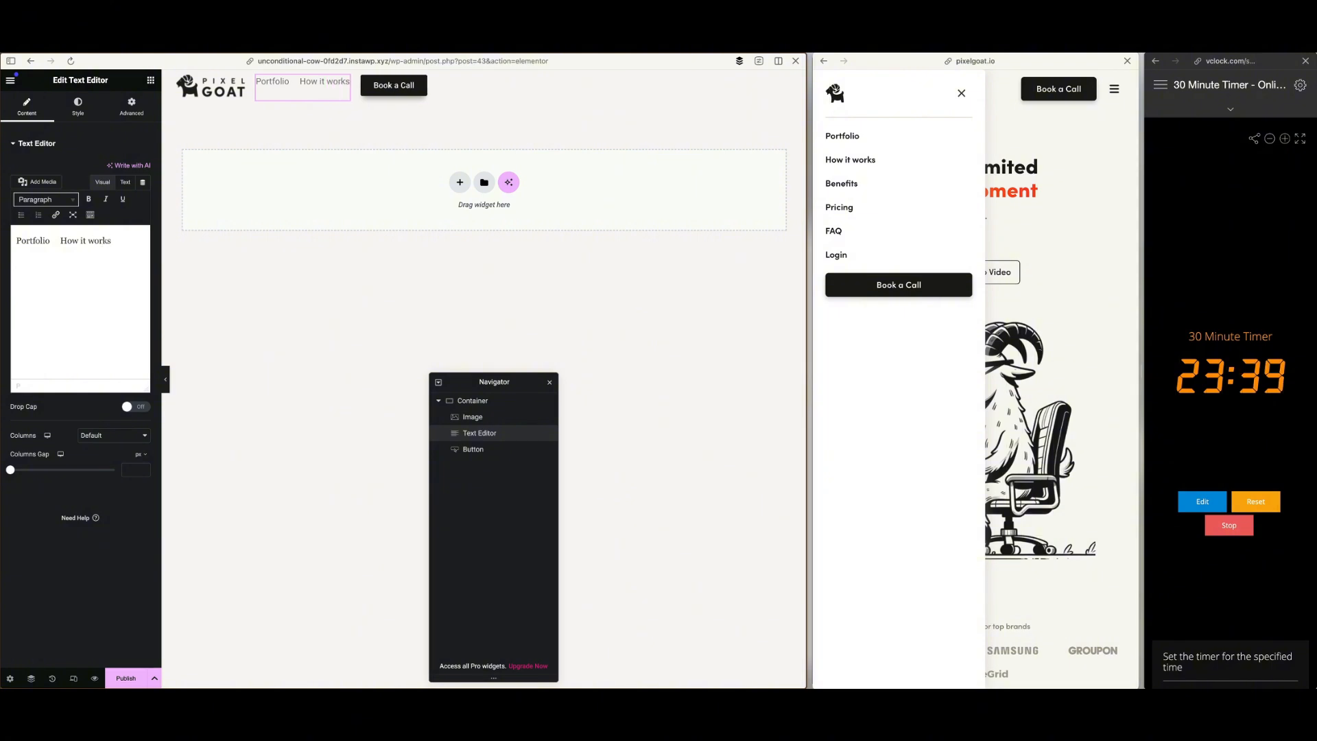
type("    Be")
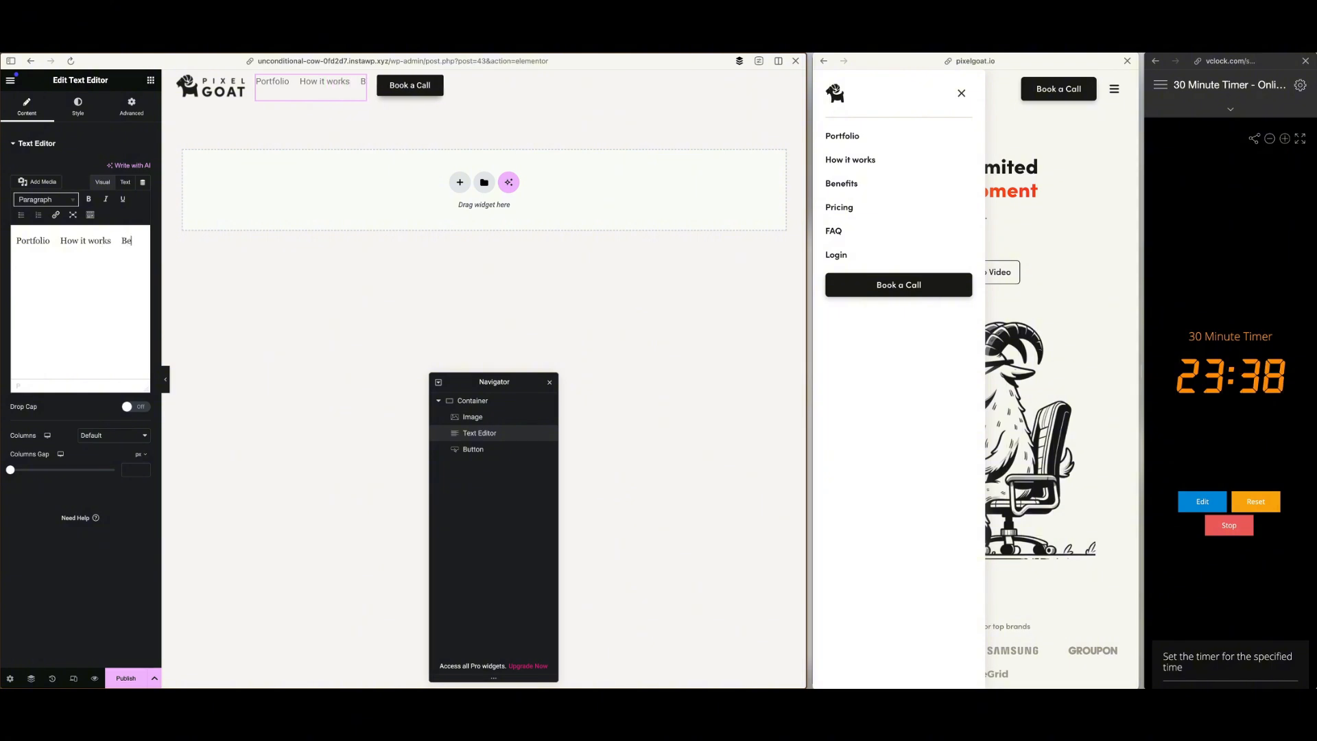
type("nefits    ")
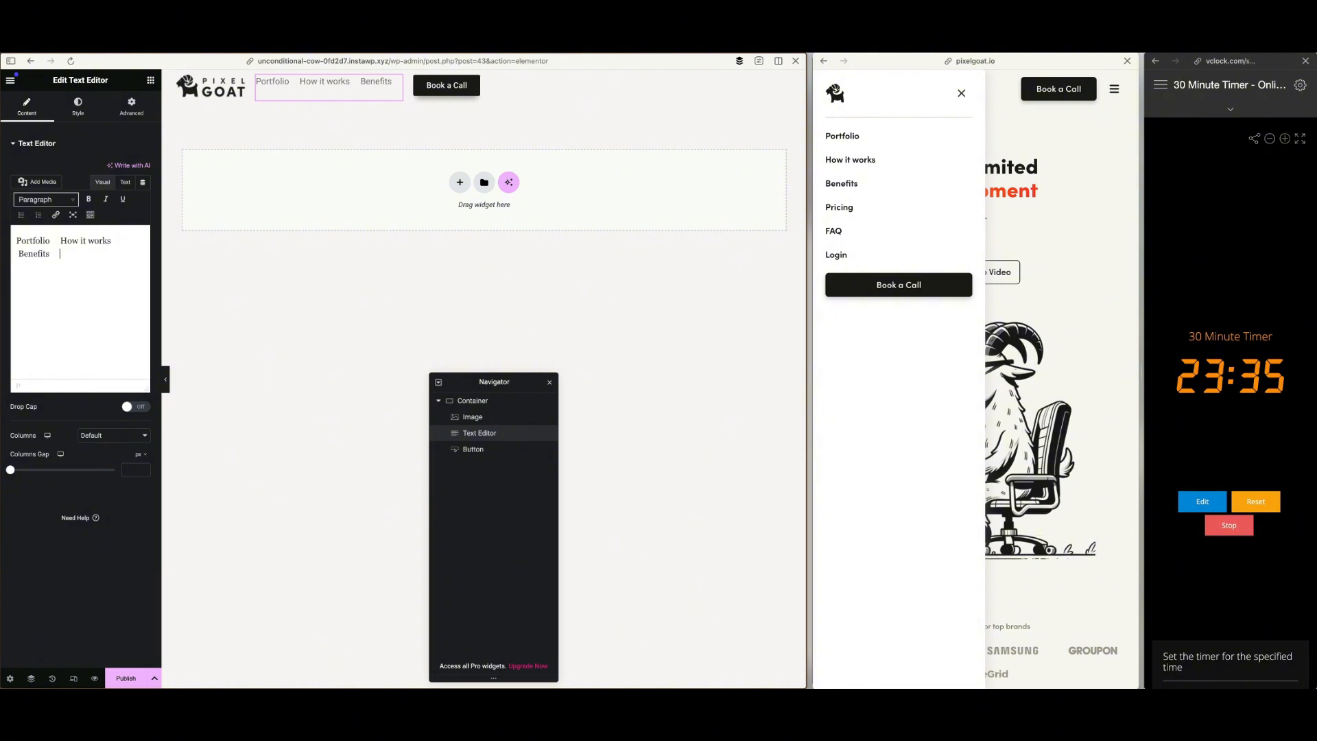
type("Pricing")
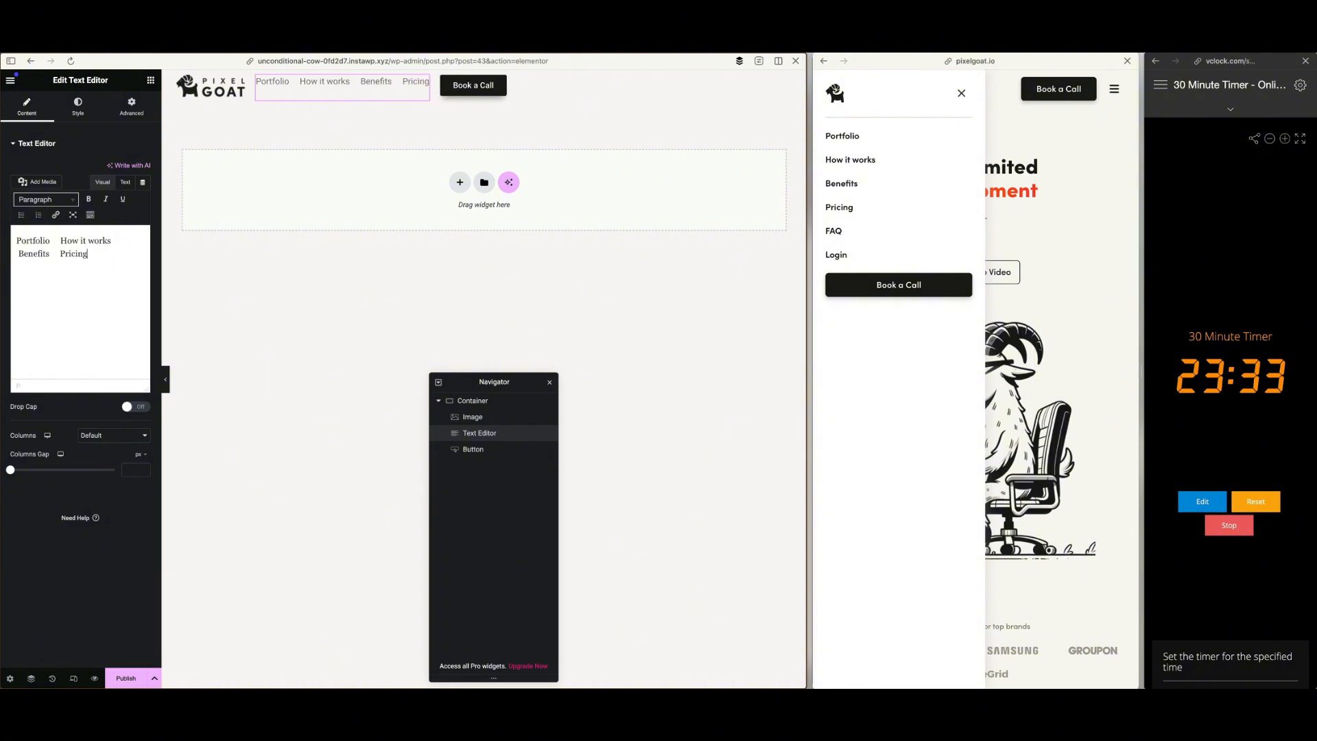
type("    FA")
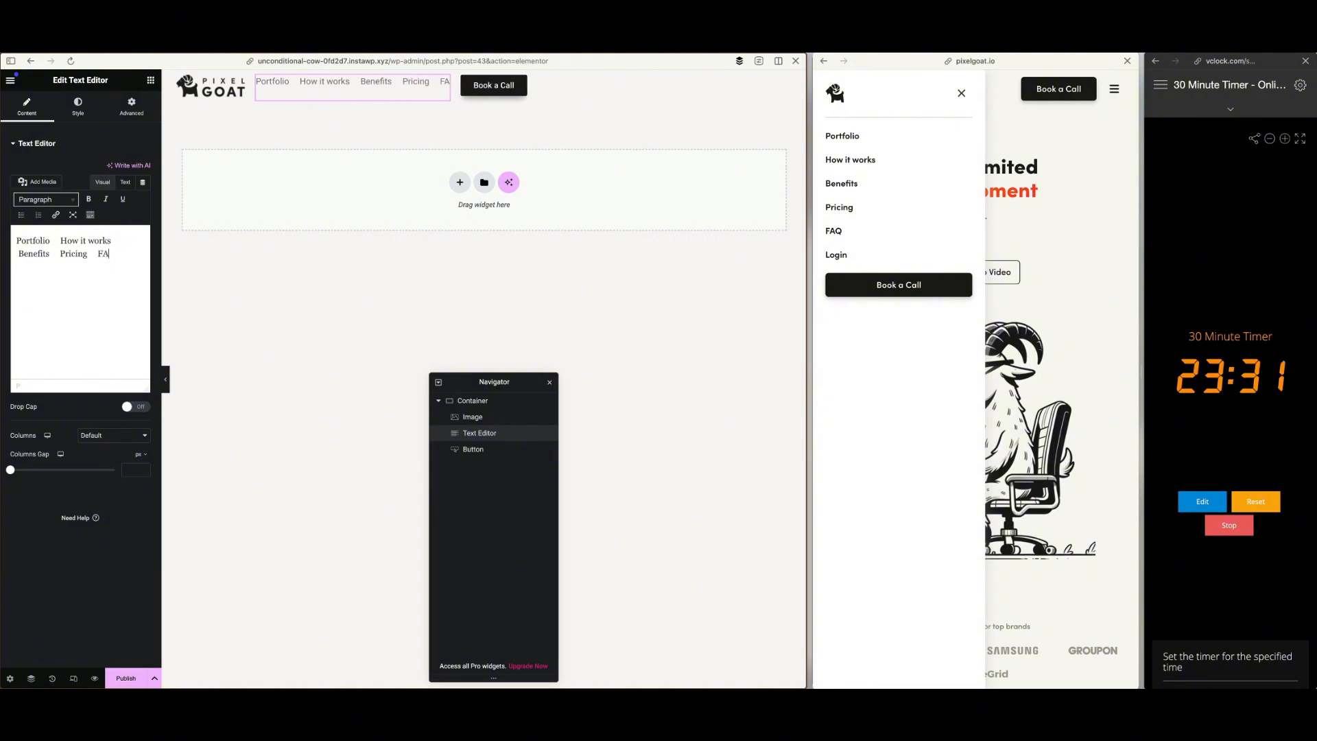
type("Q    Login")
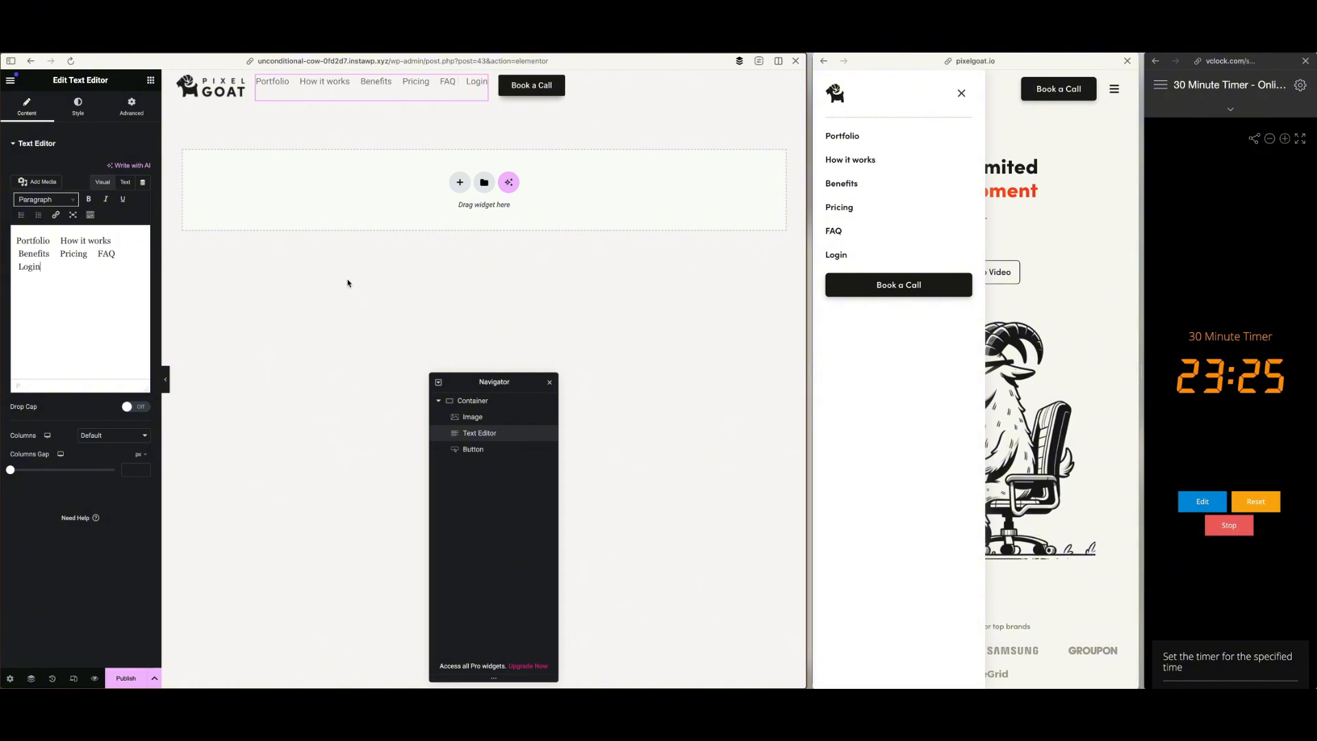
Close the reference site's menu, widen that site to show its desktop navigation, and remove Login from the header text
left_click(962, 96)
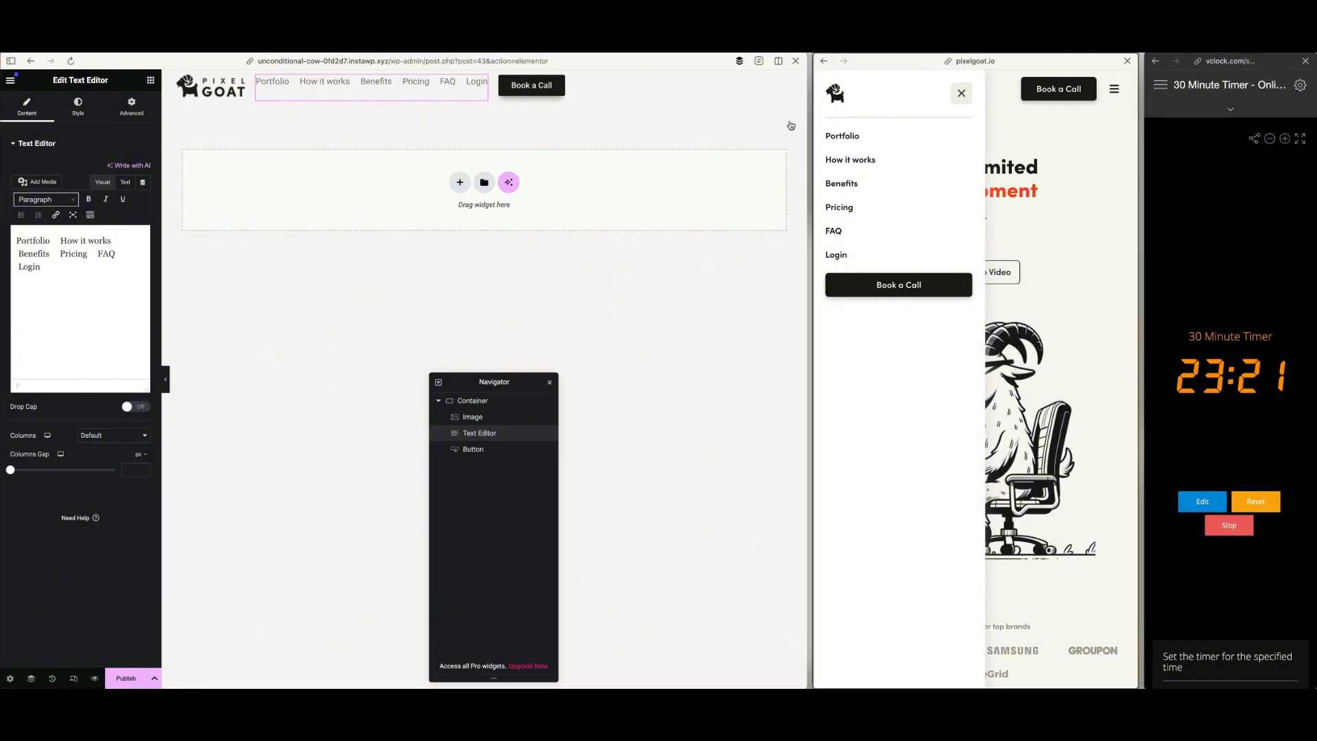
left_click_drag(810, 120, 607, 122)
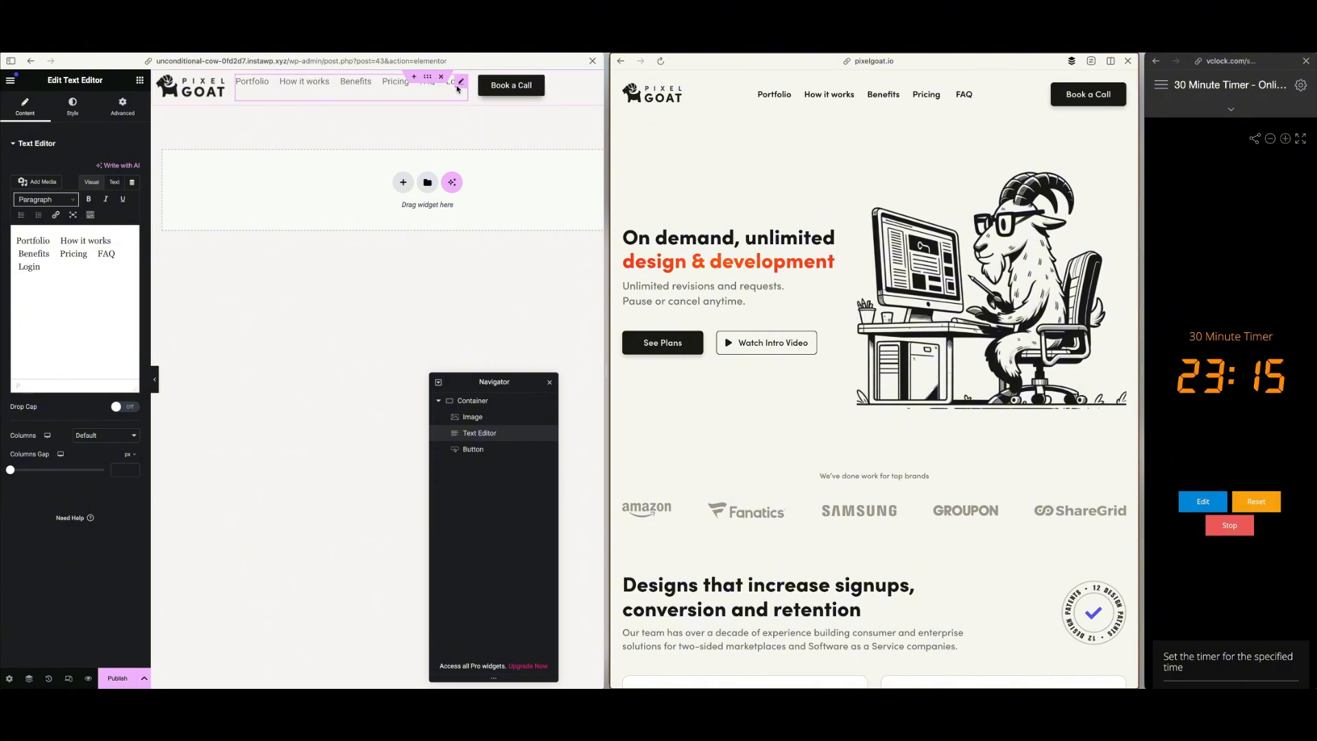
left_click(47, 269)
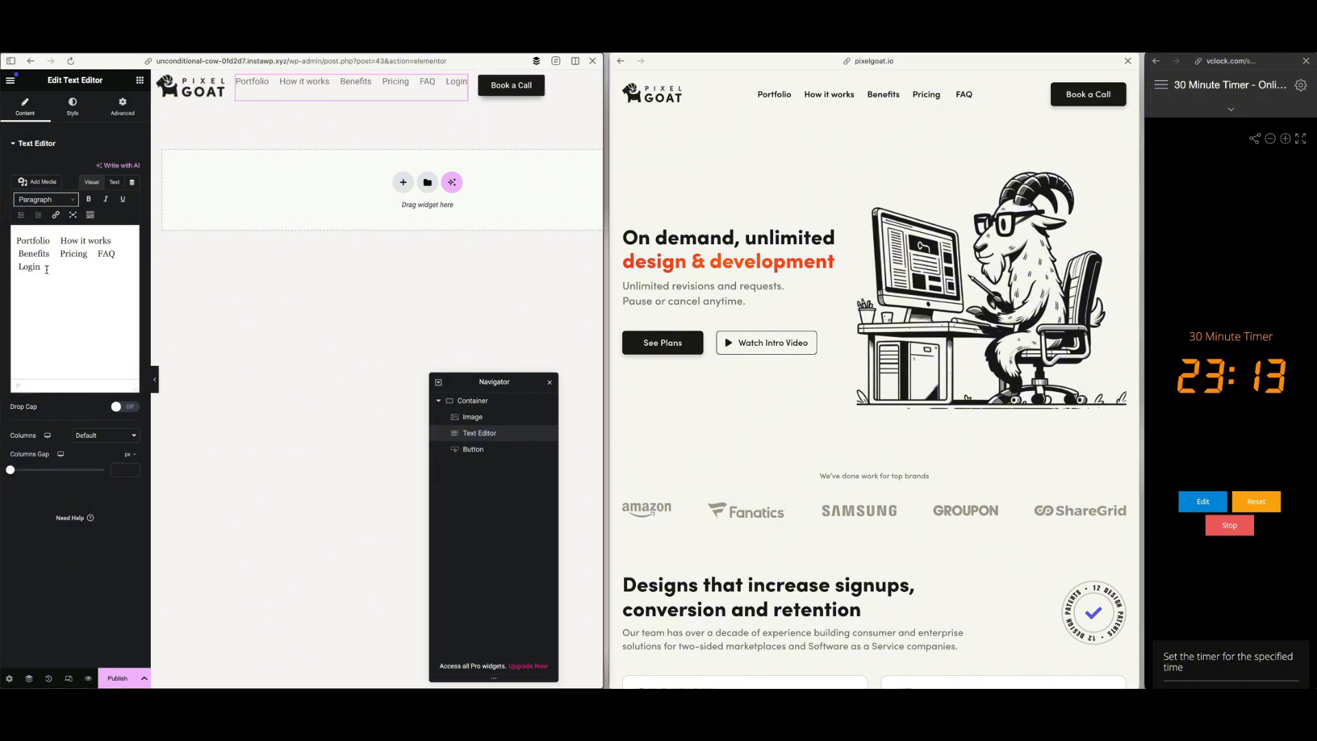
key("BackSpace")
key("BackSpace")
key("BackSpace")
key("BackSpace")
key("BackSpace")
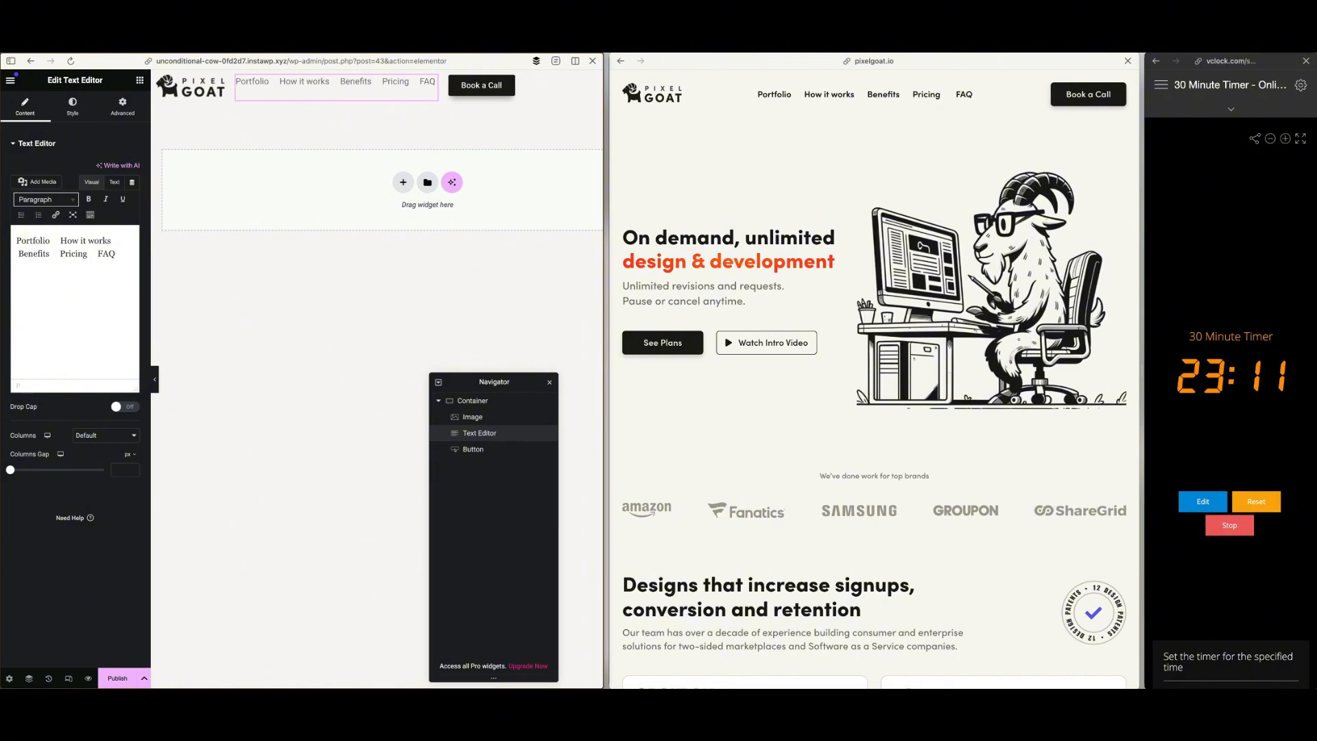
key("BackSpace")
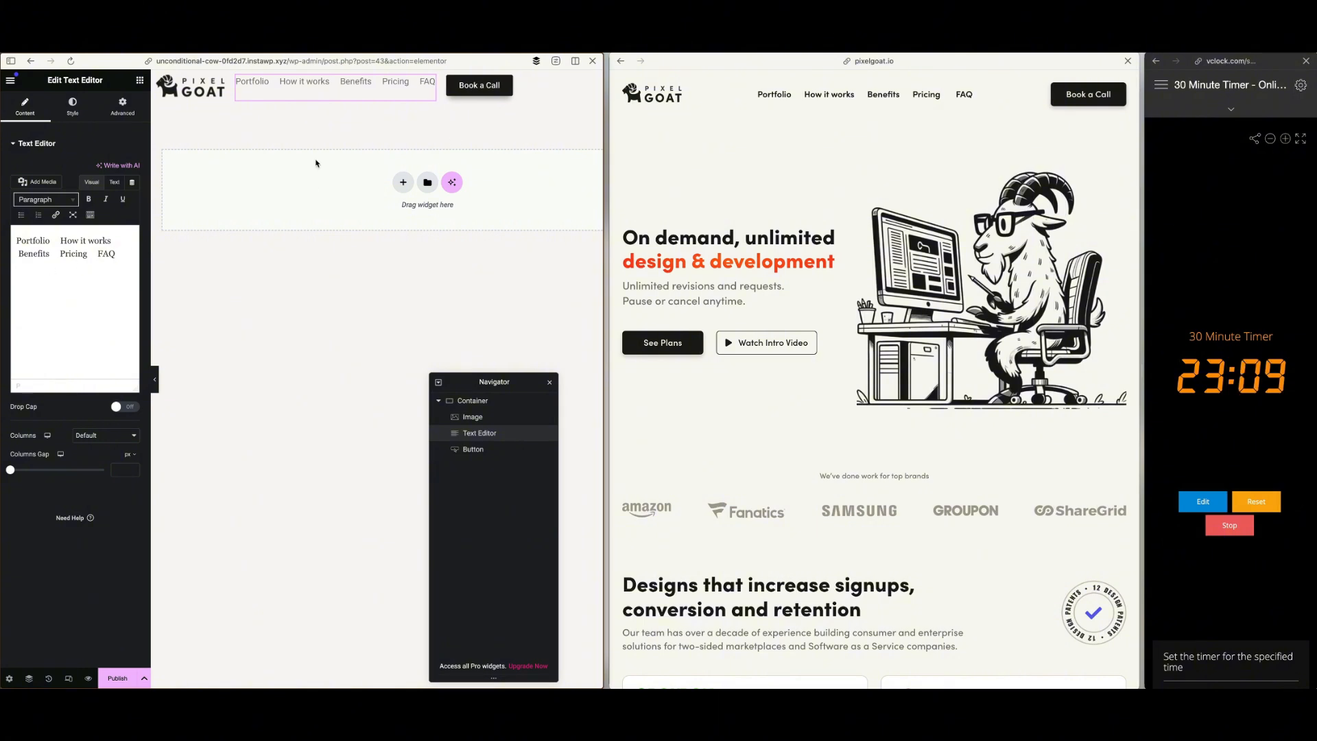
Set the header container's Justify Content to Space Between and its Align Items to Center
left_click(73, 106)
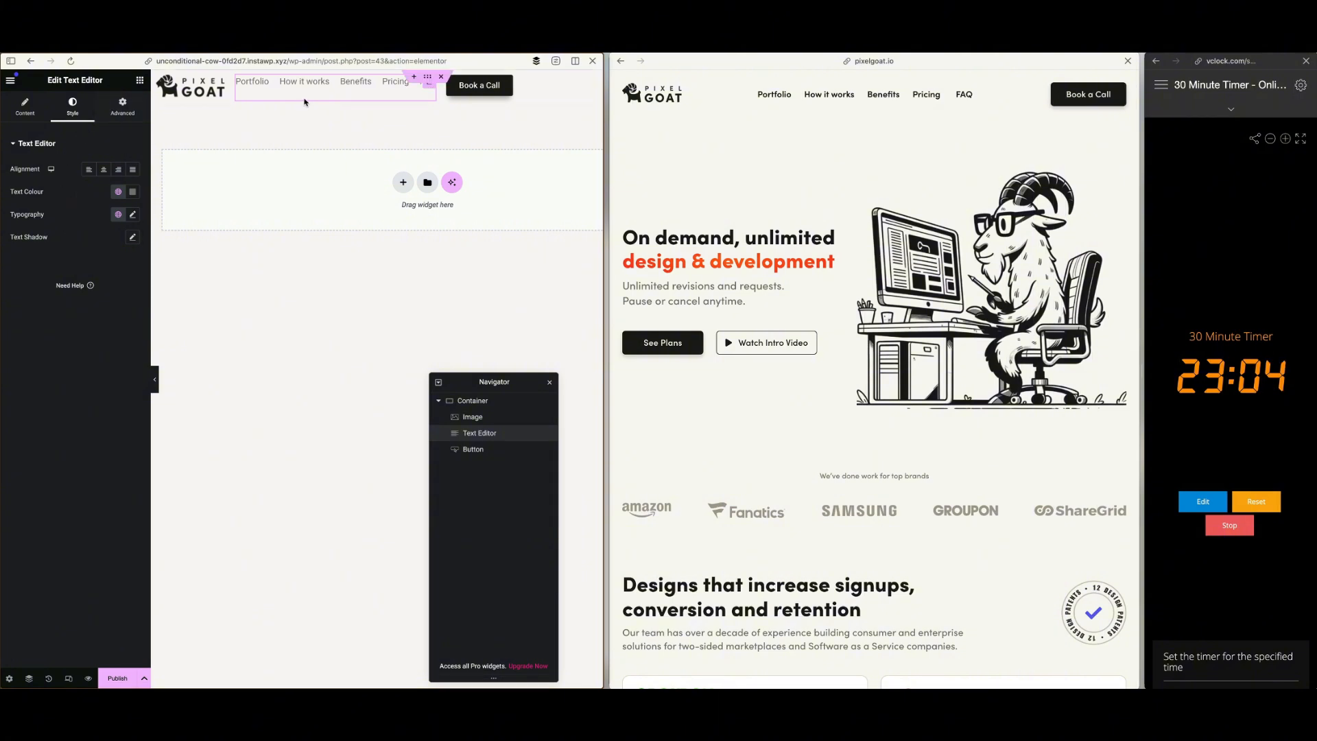
left_click(28, 110)
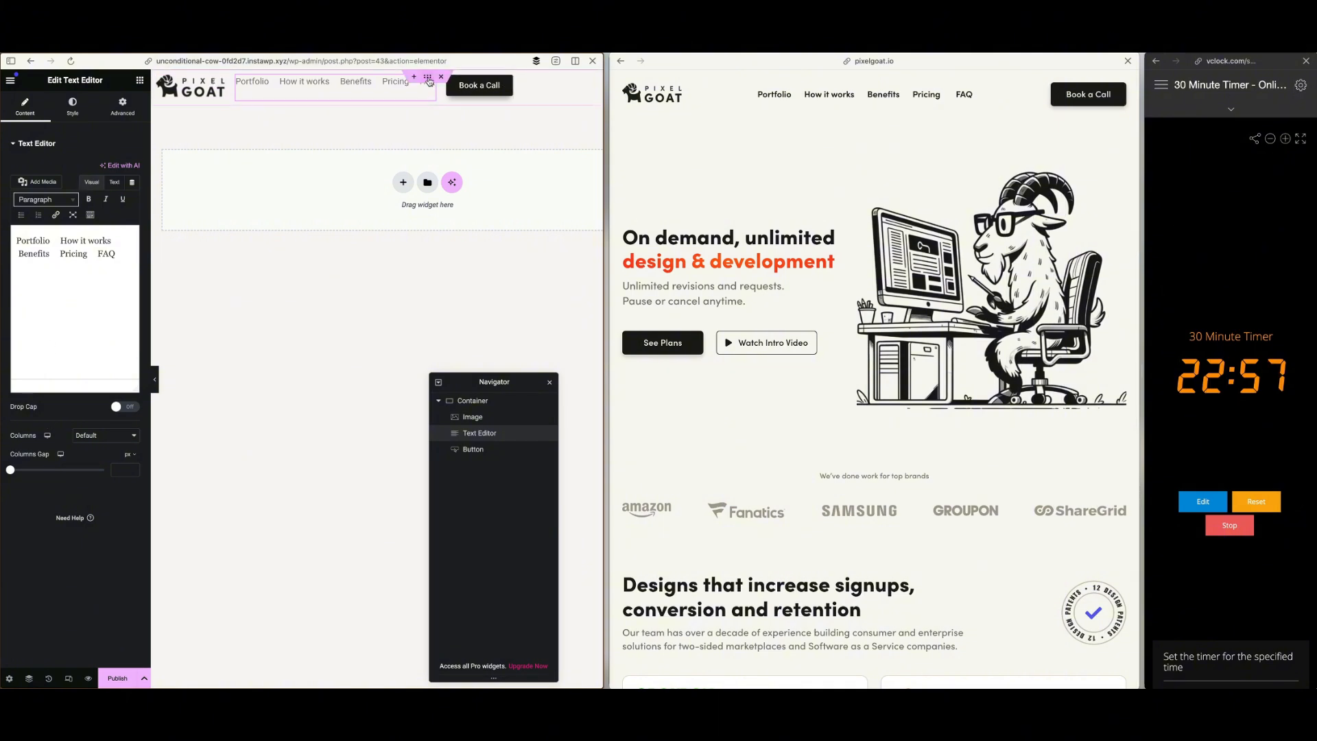
left_click(428, 78)
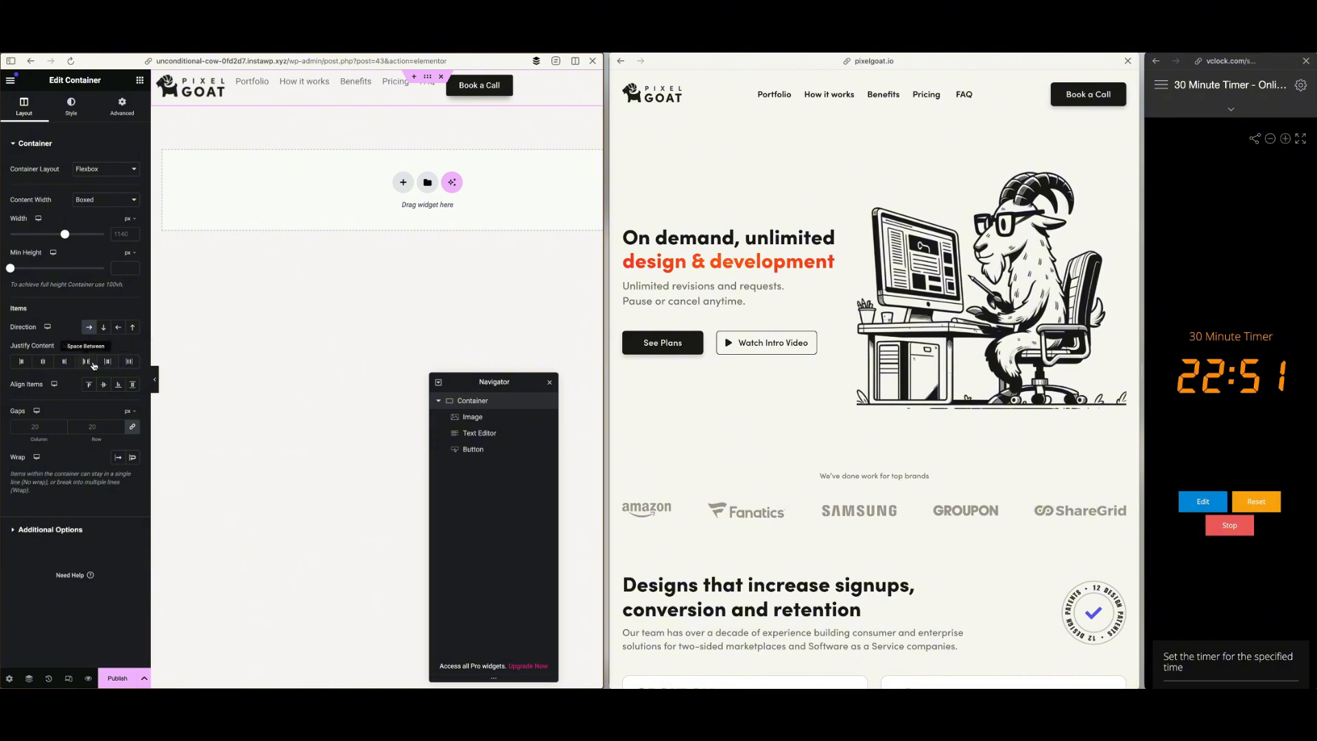
left_click(92, 363)
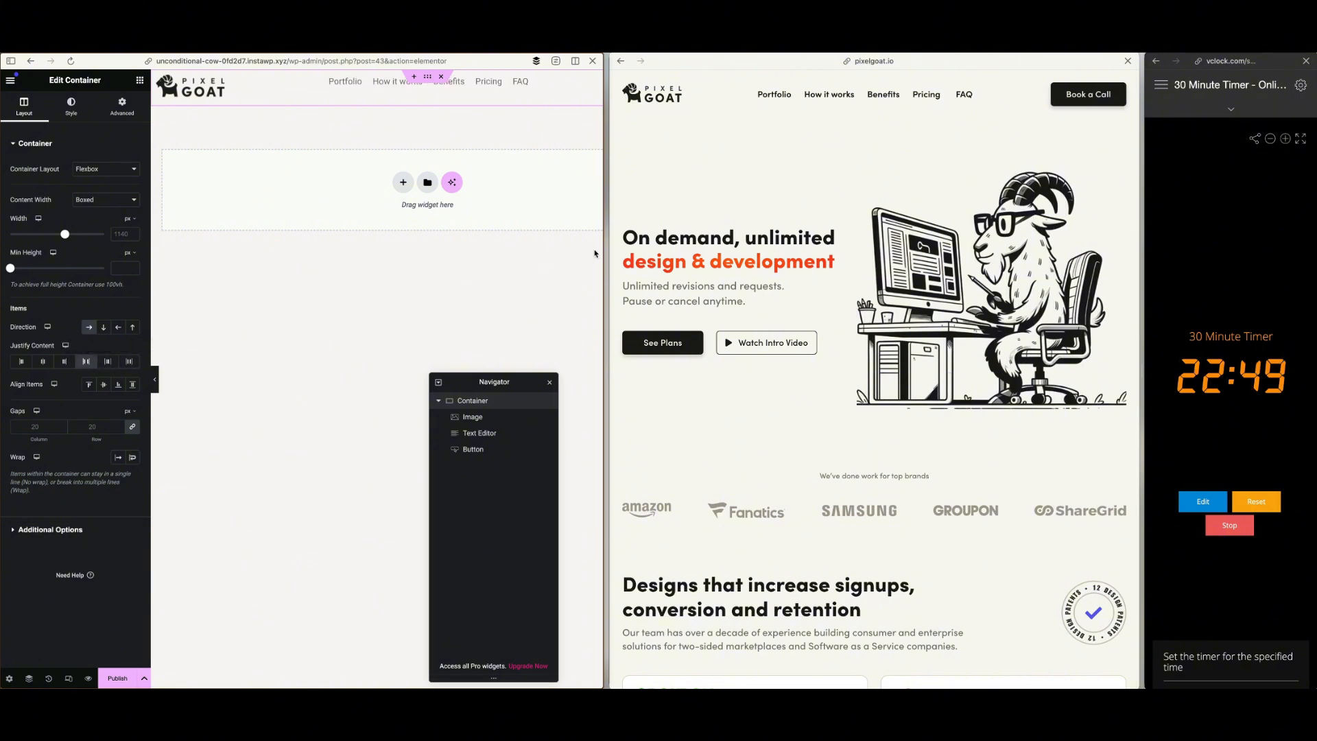
left_click_drag(607, 245, 678, 249)
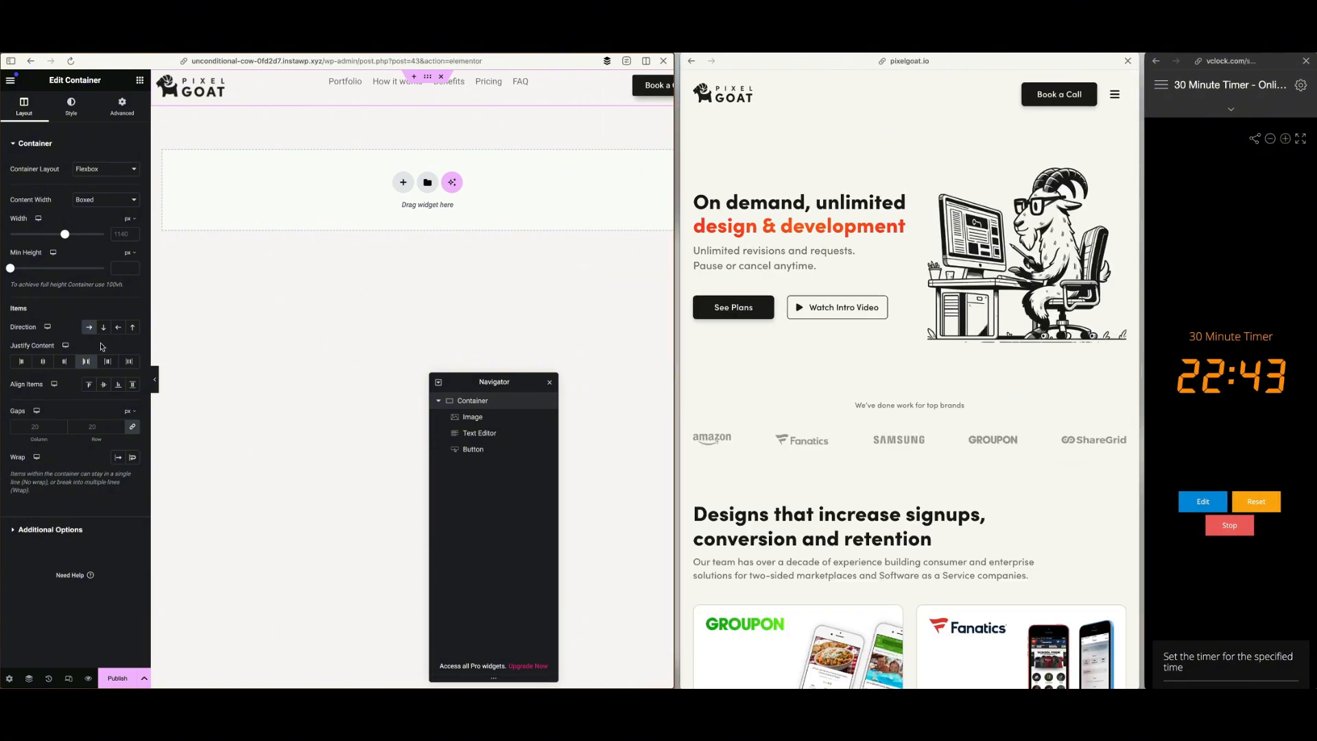
left_click(105, 386)
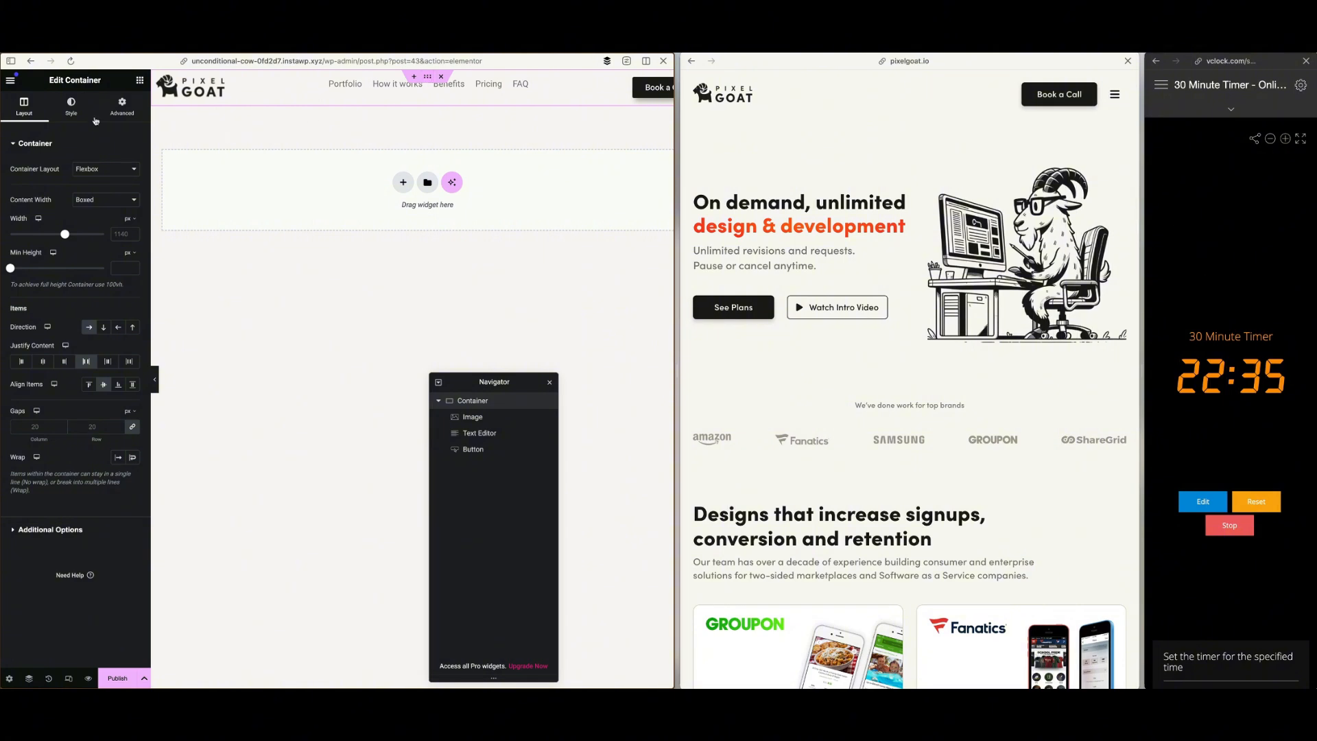
Widen the reference site to its desktop layout and scroll through its hero area to examine how the header behaves
left_click(120, 108)
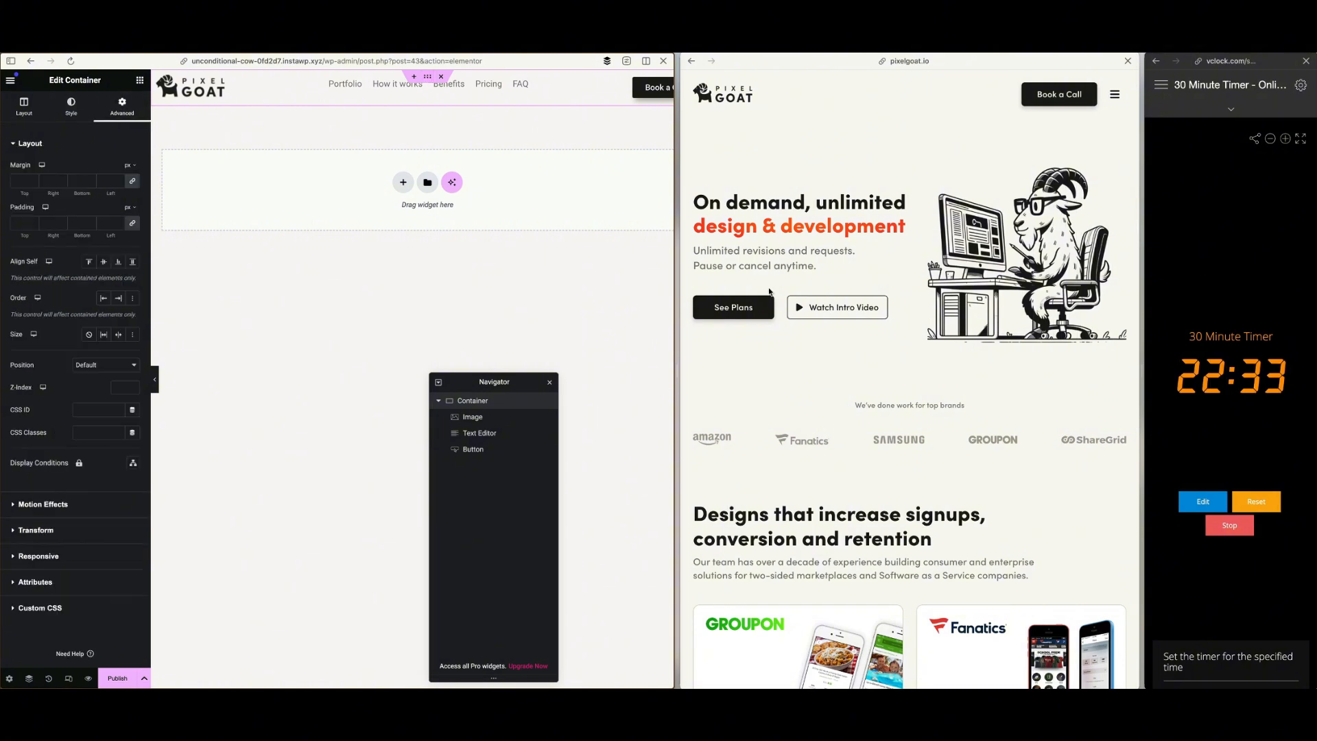
scroll(787, 289, "down", 1)
scroll(787, 289, "up", 1)
left_click_drag(673, 259, 615, 257)
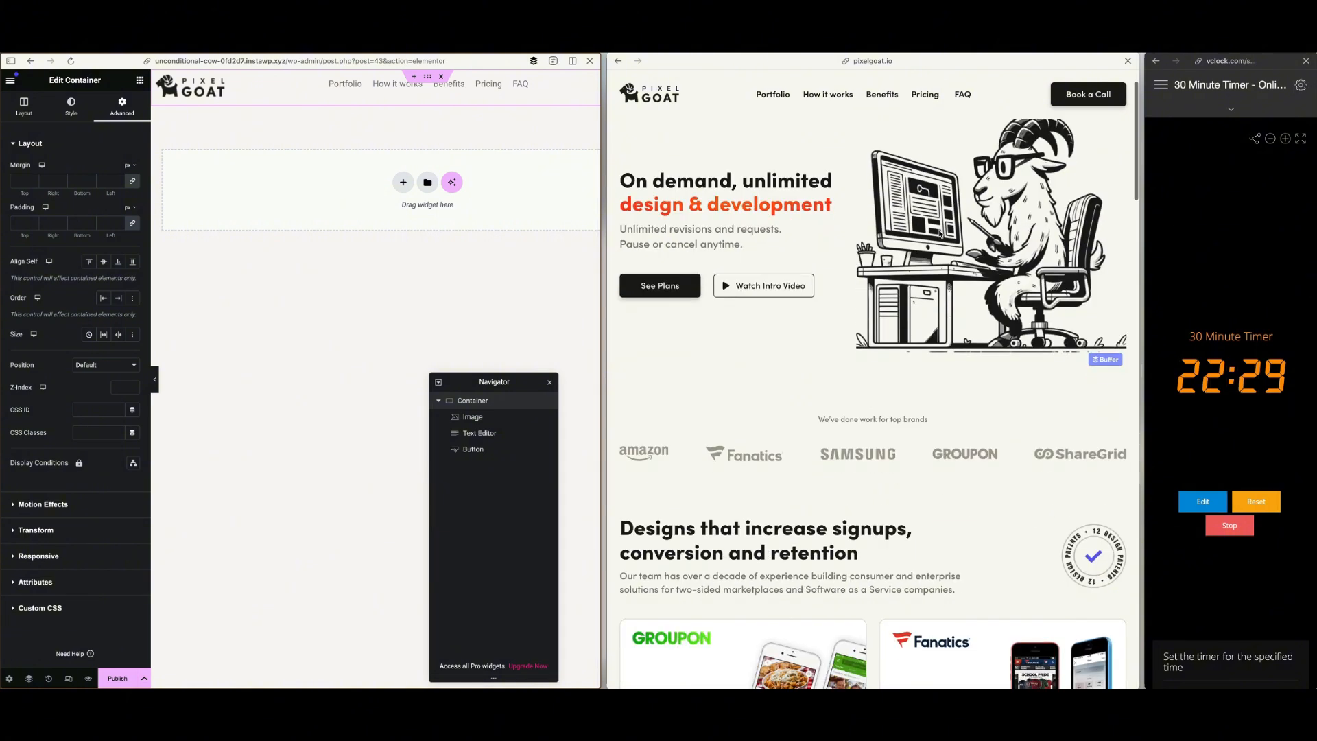
scroll(939, 234, "down", 1)
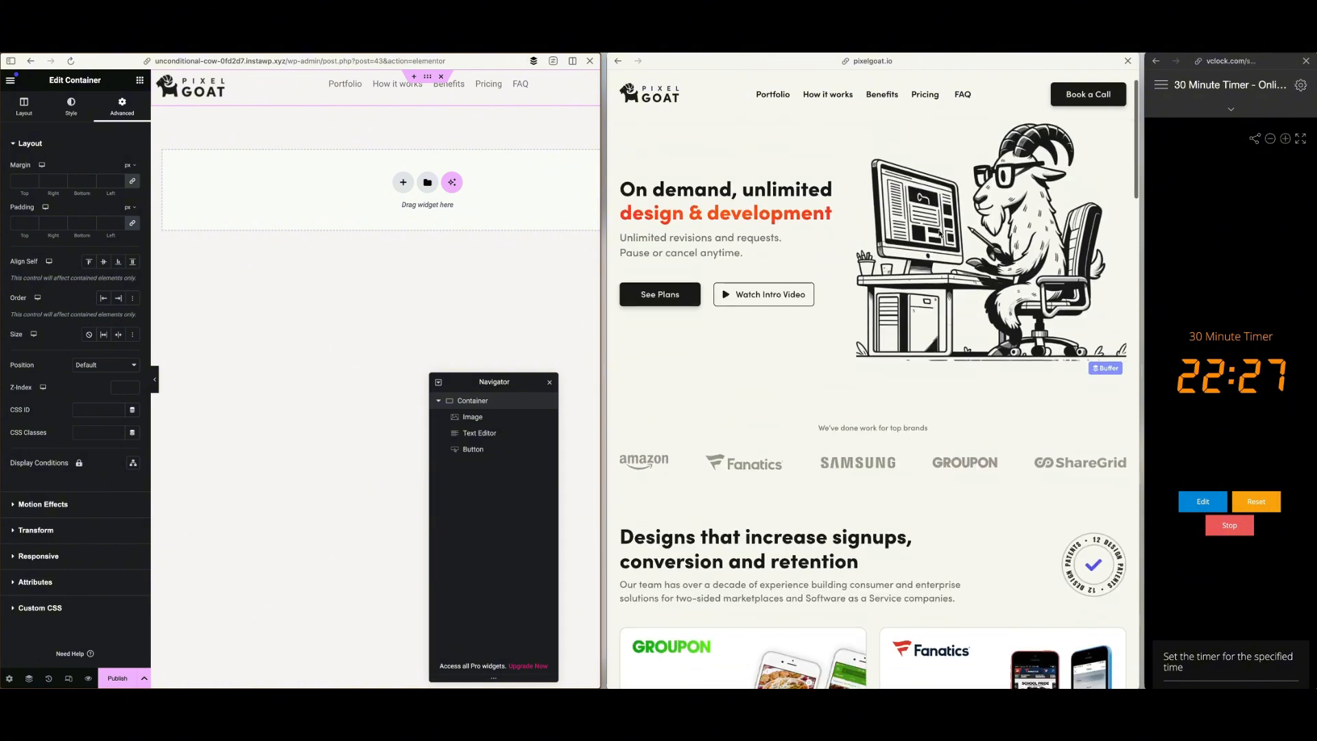
scroll(939, 233, "up", 3)
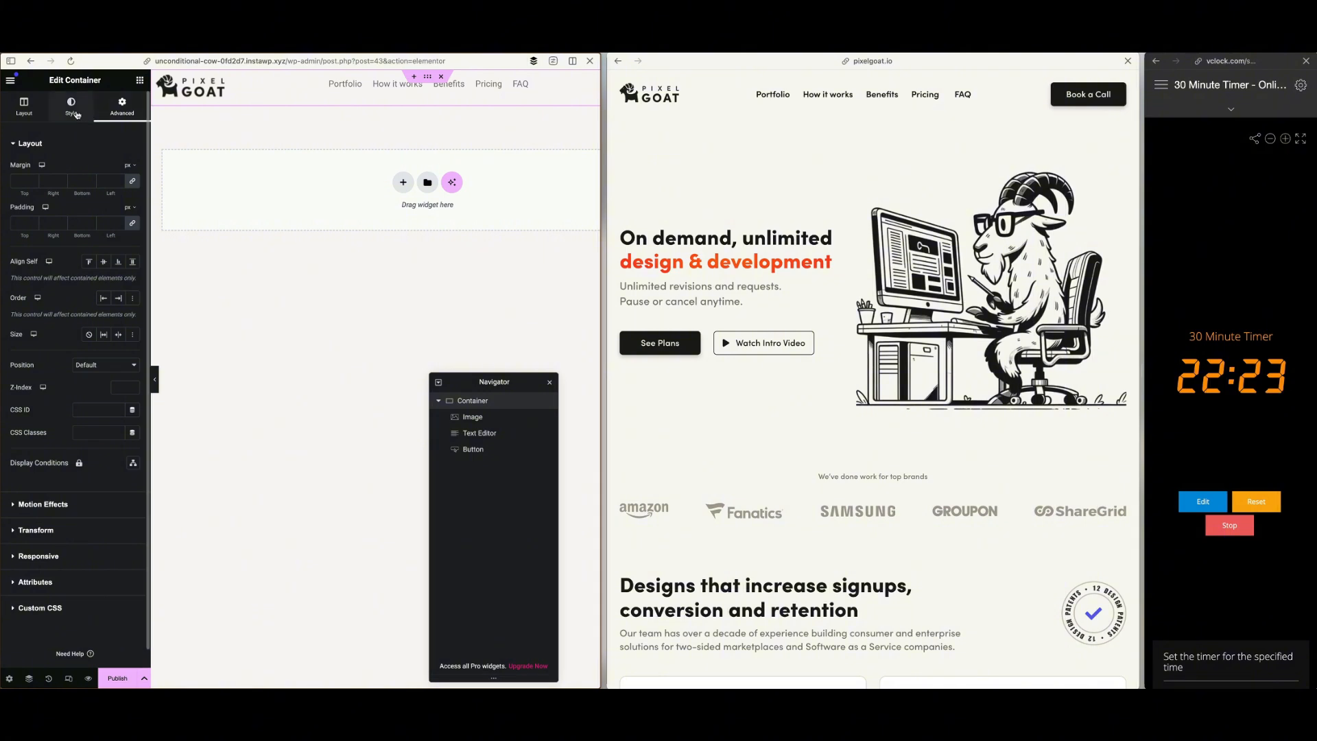
Look through the header container's Position, Responsive, Transform and Motion Effects settings for a way to make it sticky
left_click(112, 366)
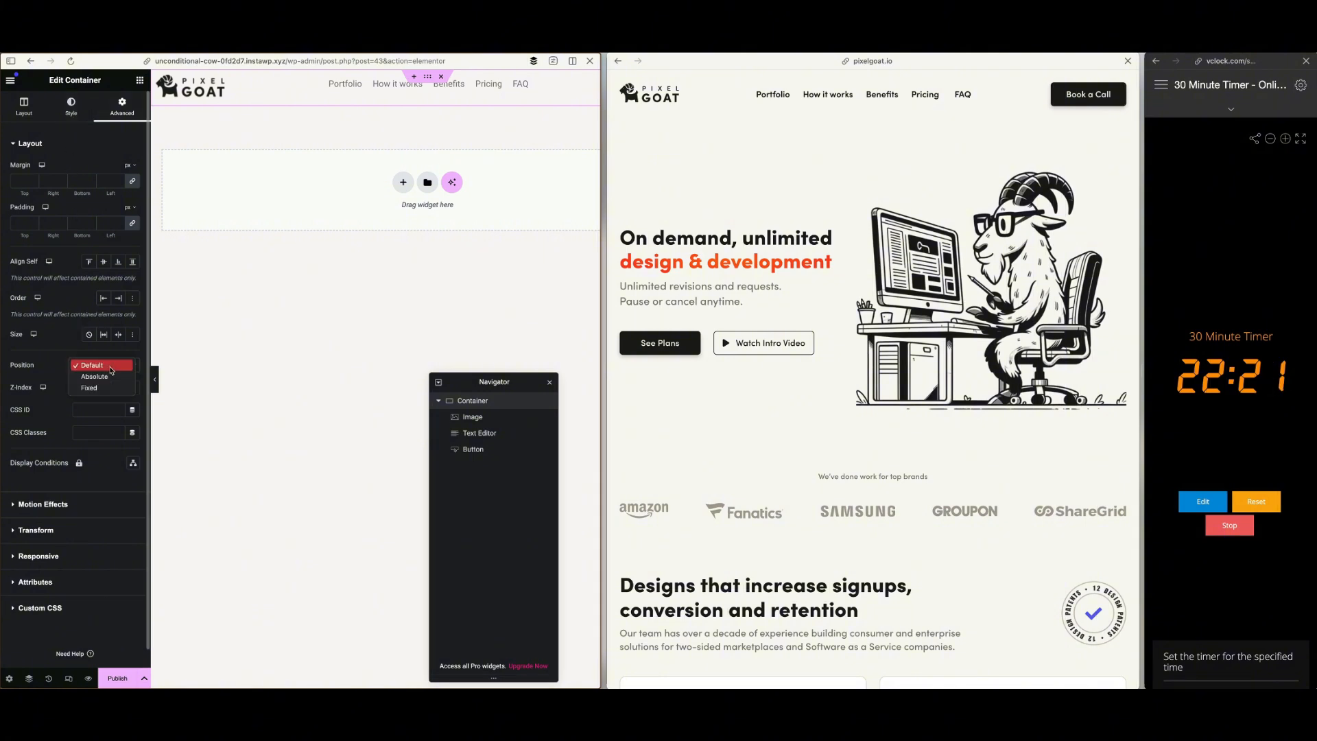
left_click(46, 374)
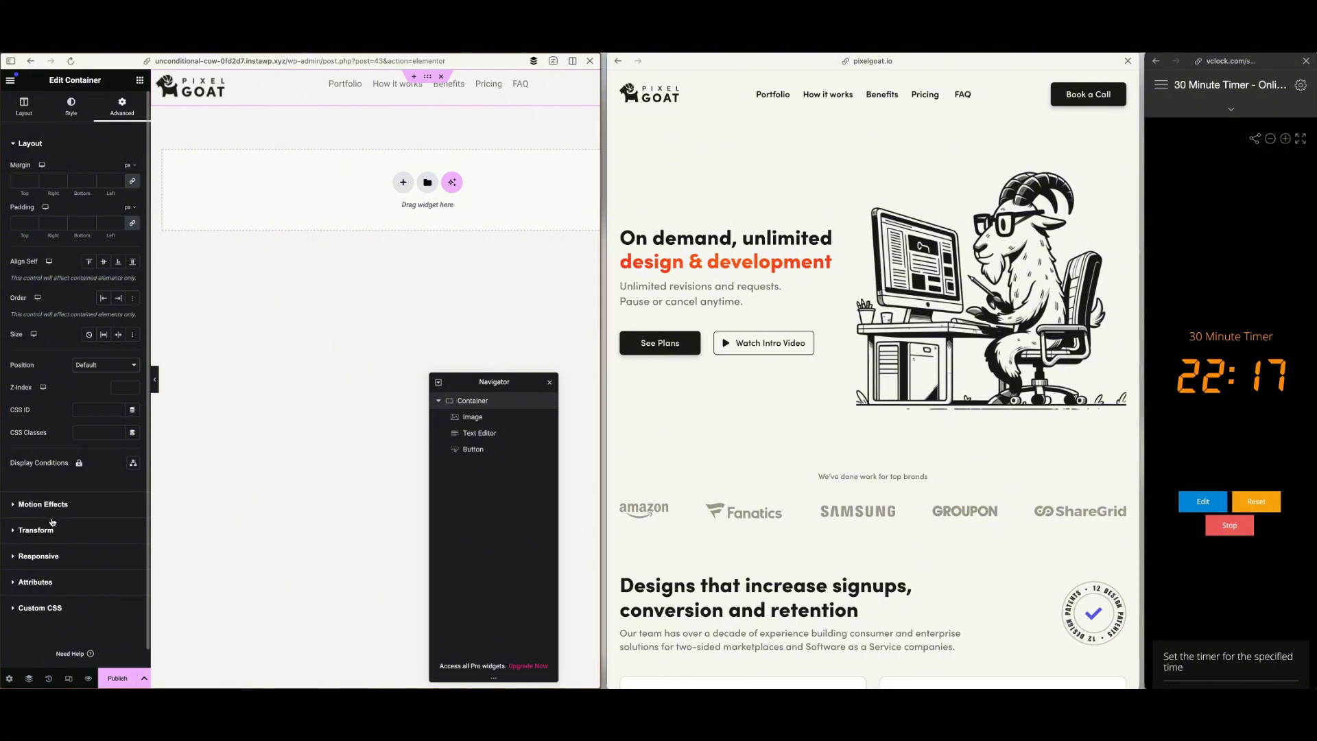
left_click(58, 558)
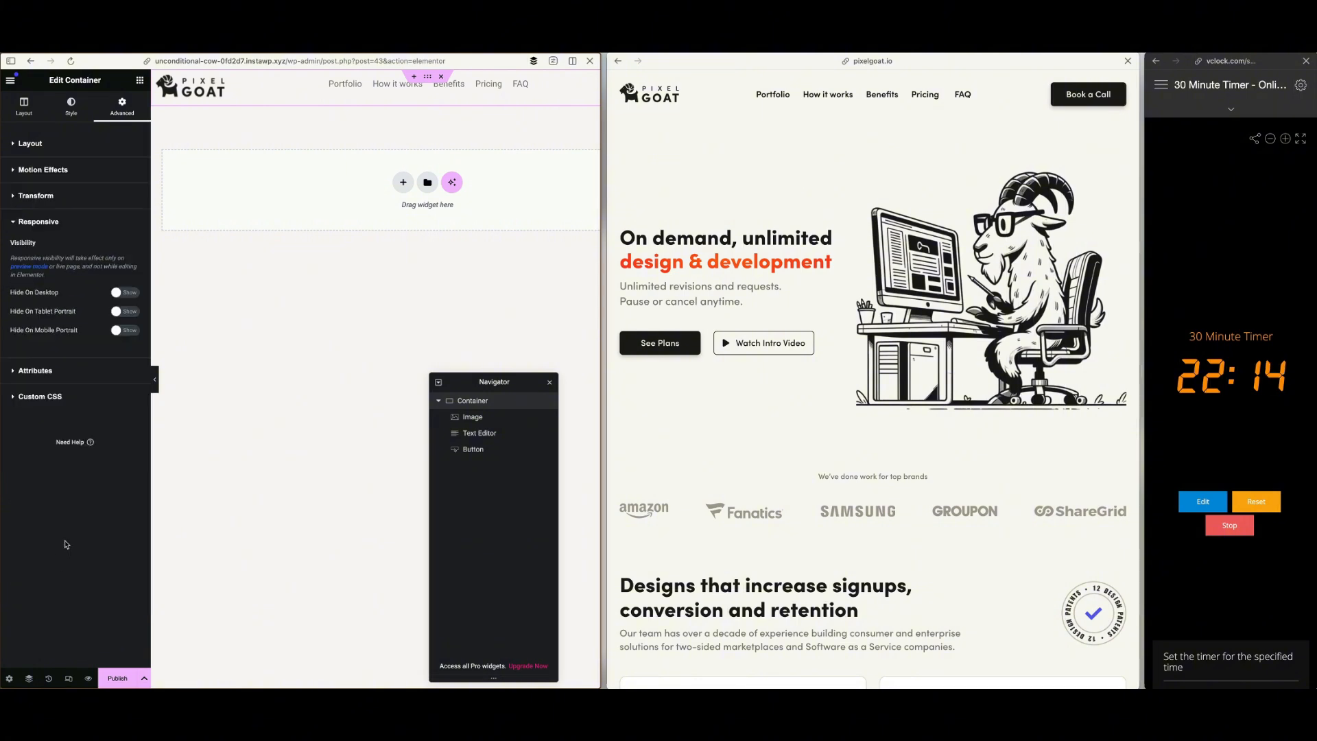
left_click(51, 198)
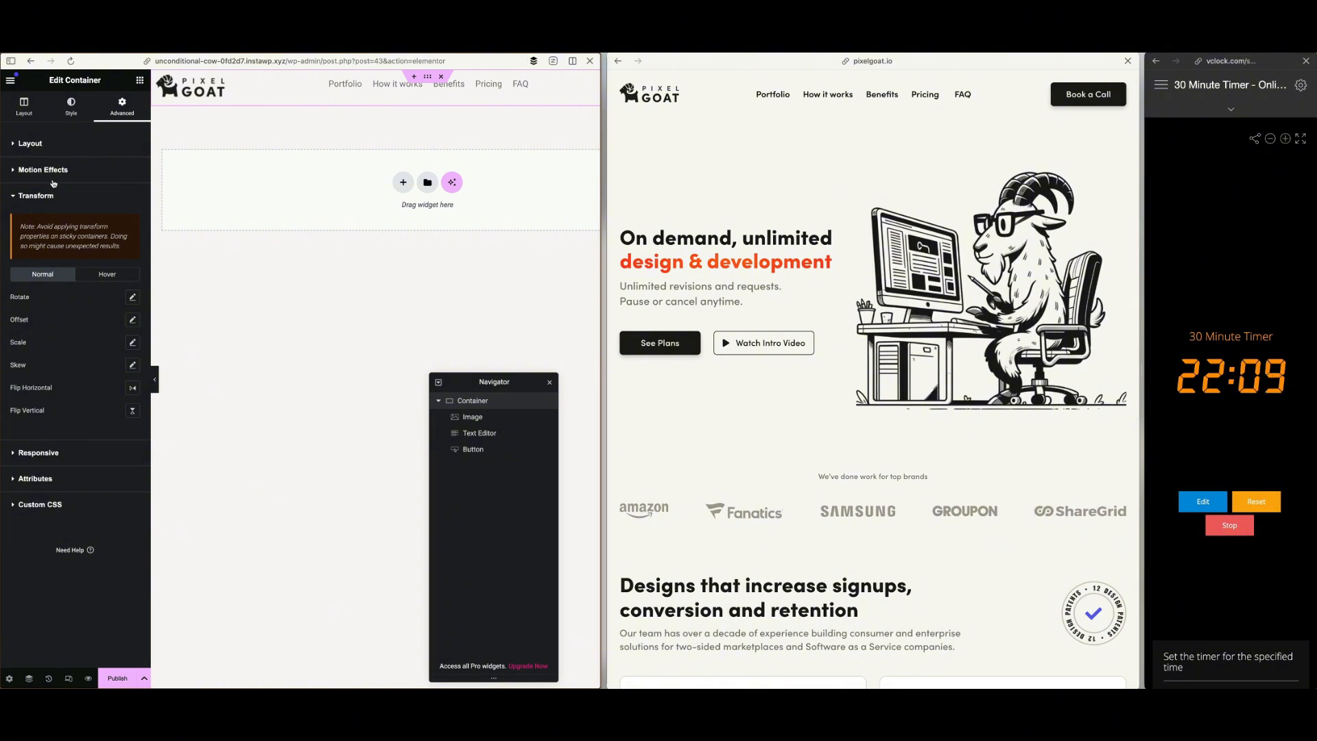
left_click(55, 177)
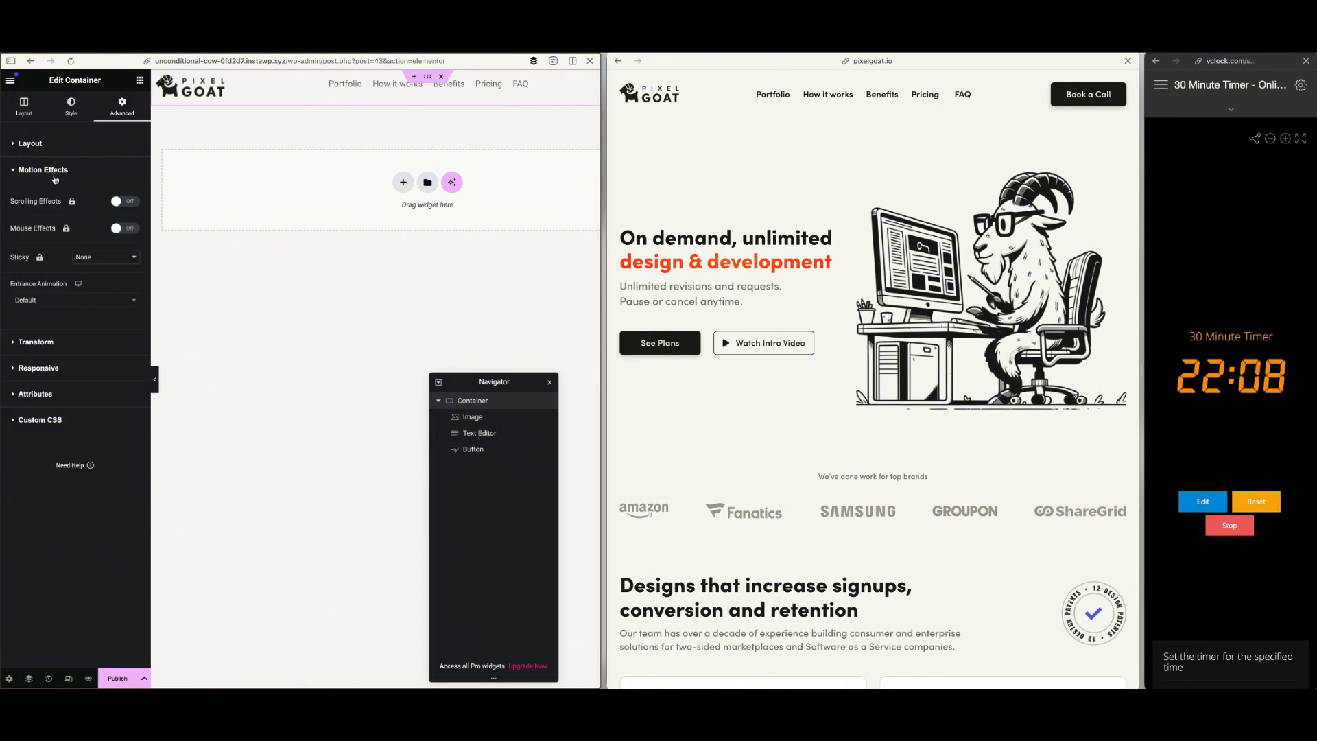
left_click(95, 264)
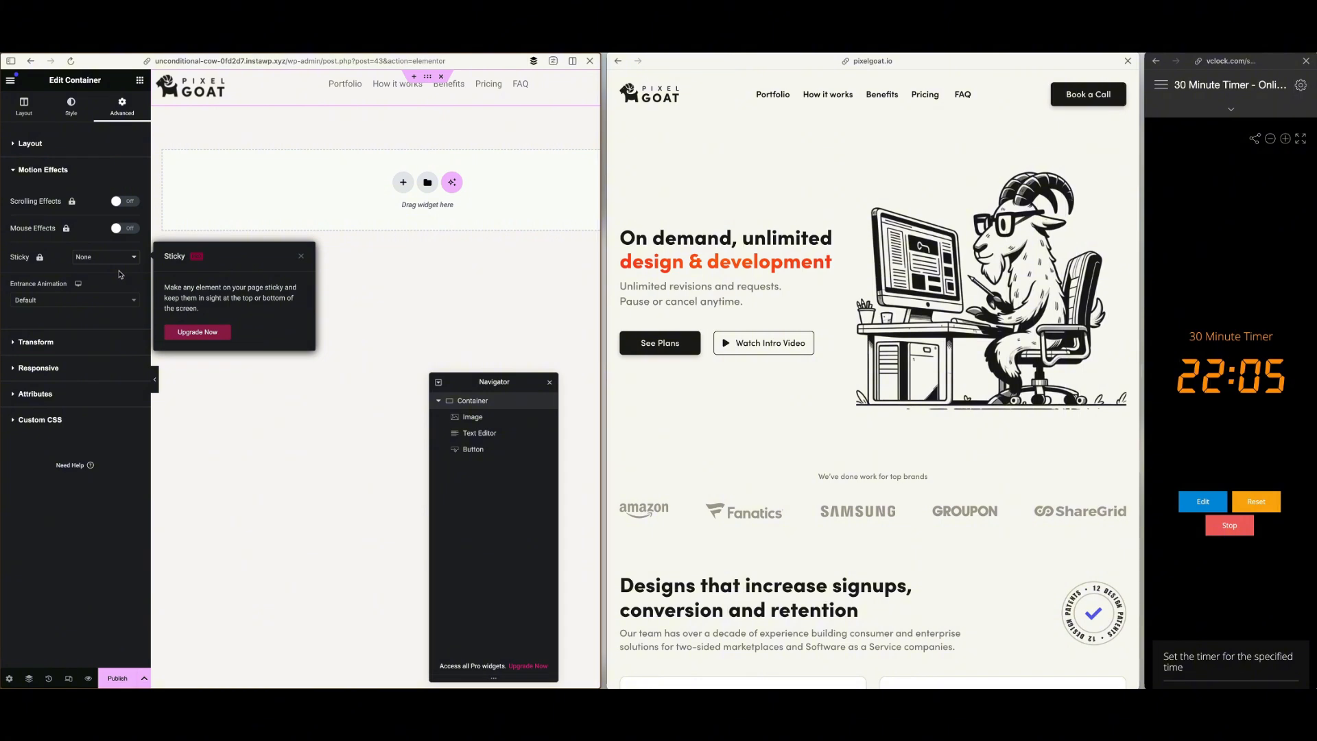
left_click(115, 492)
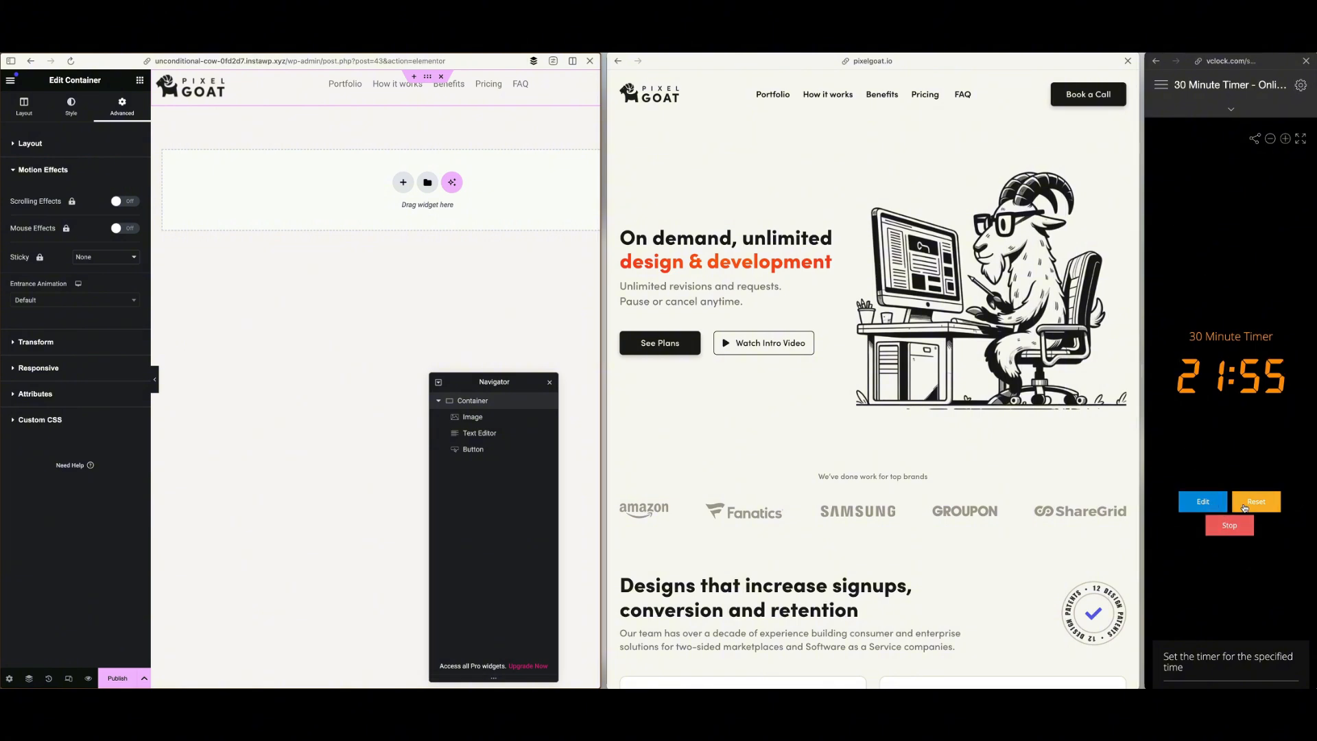
Pause the 30-minute timer and start it again
left_click(1230, 526)
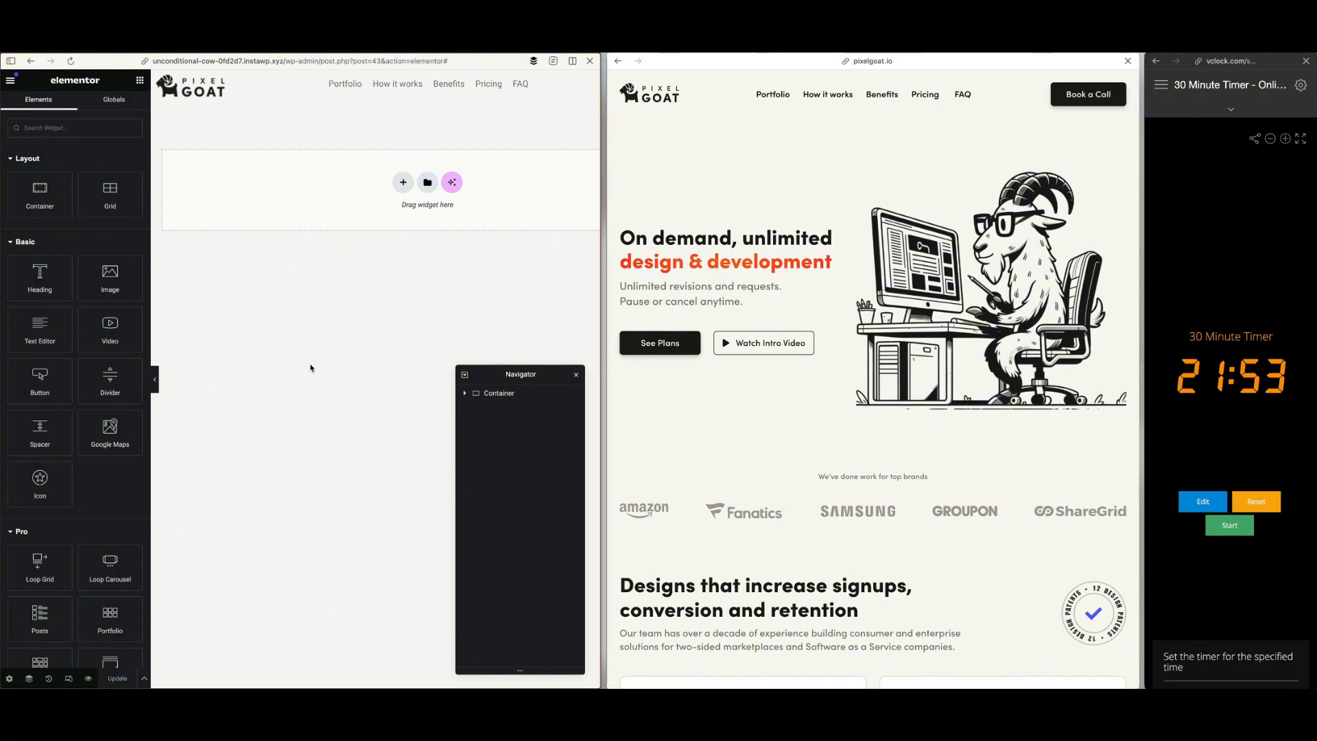
left_click(1230, 525)
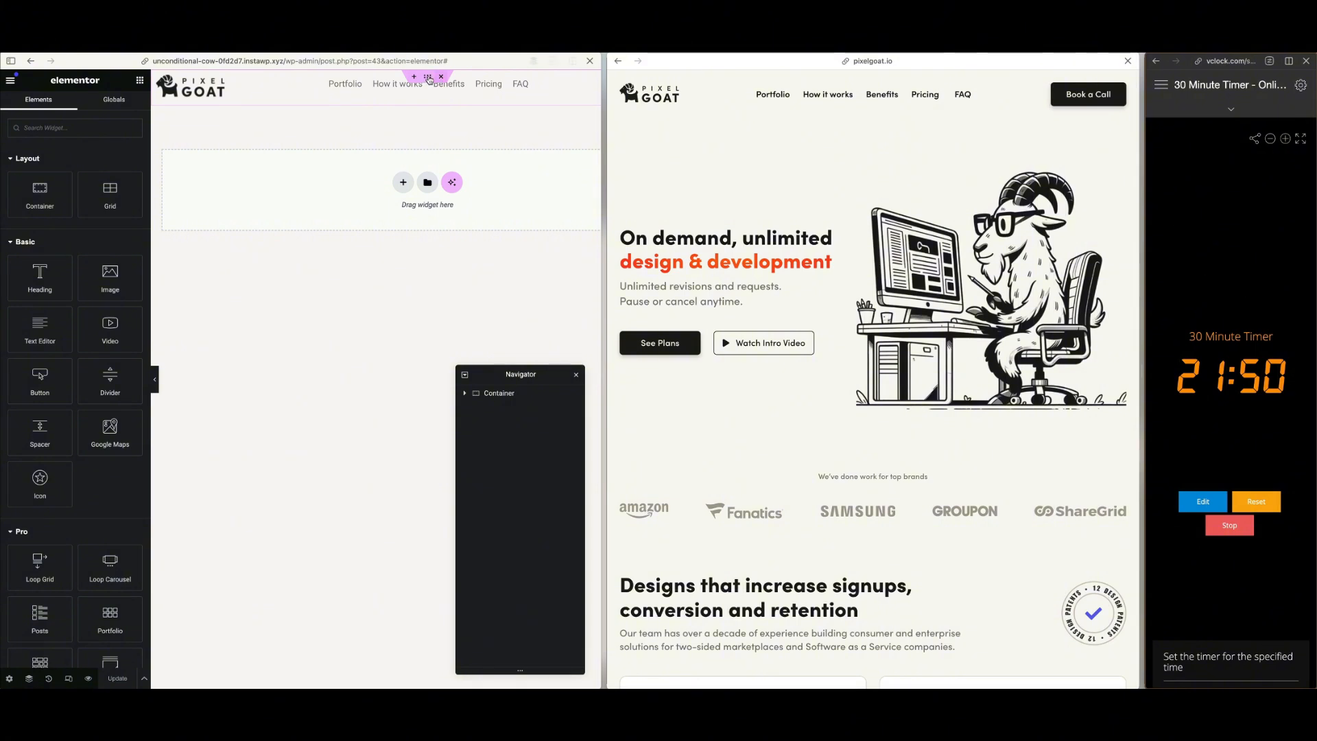
Set the header container's Sticky motion effect to Top
left_click(429, 79)
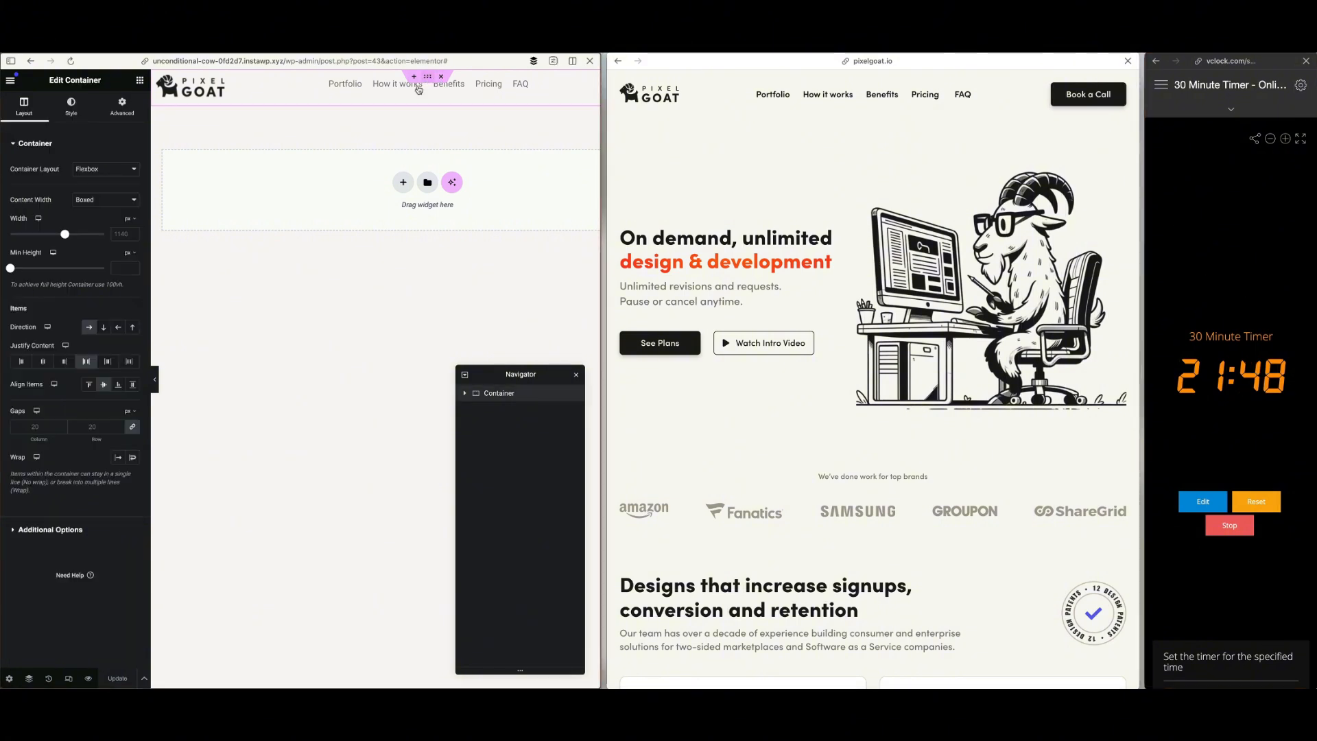
left_click(122, 107)
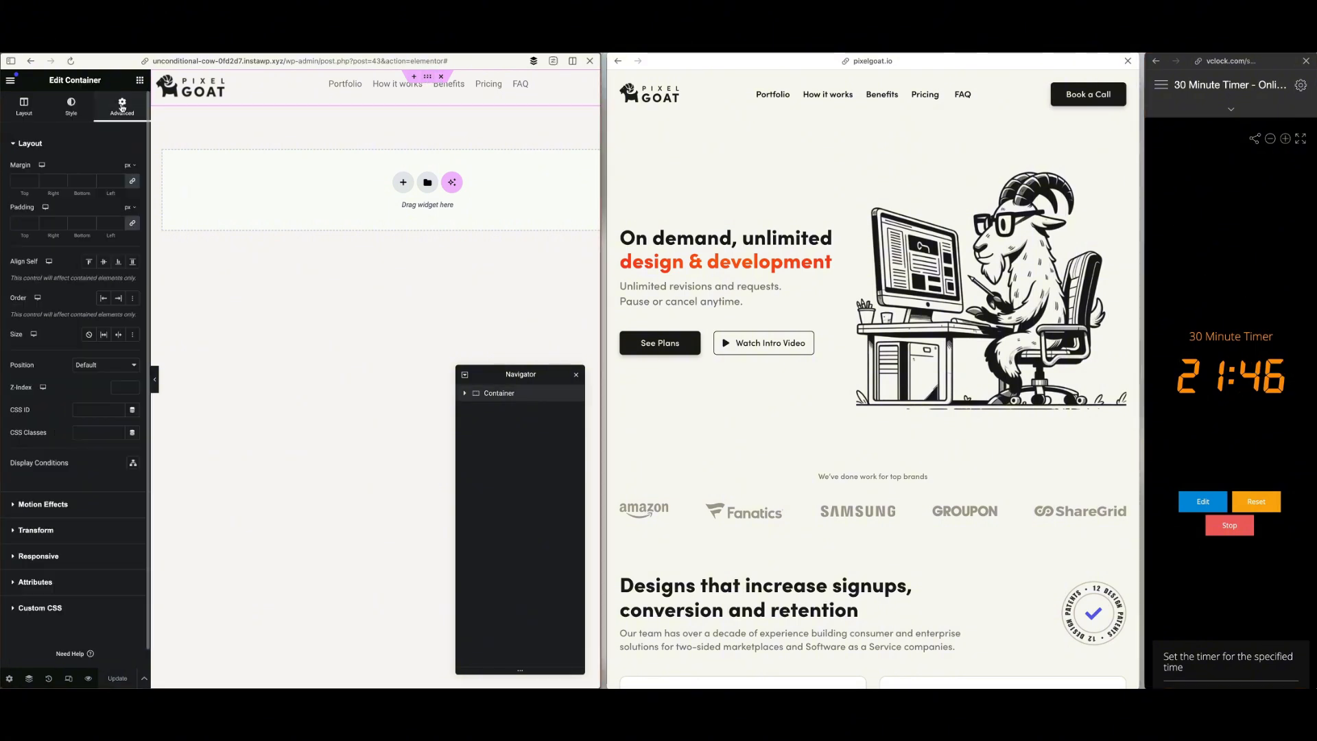
left_click(52, 505)
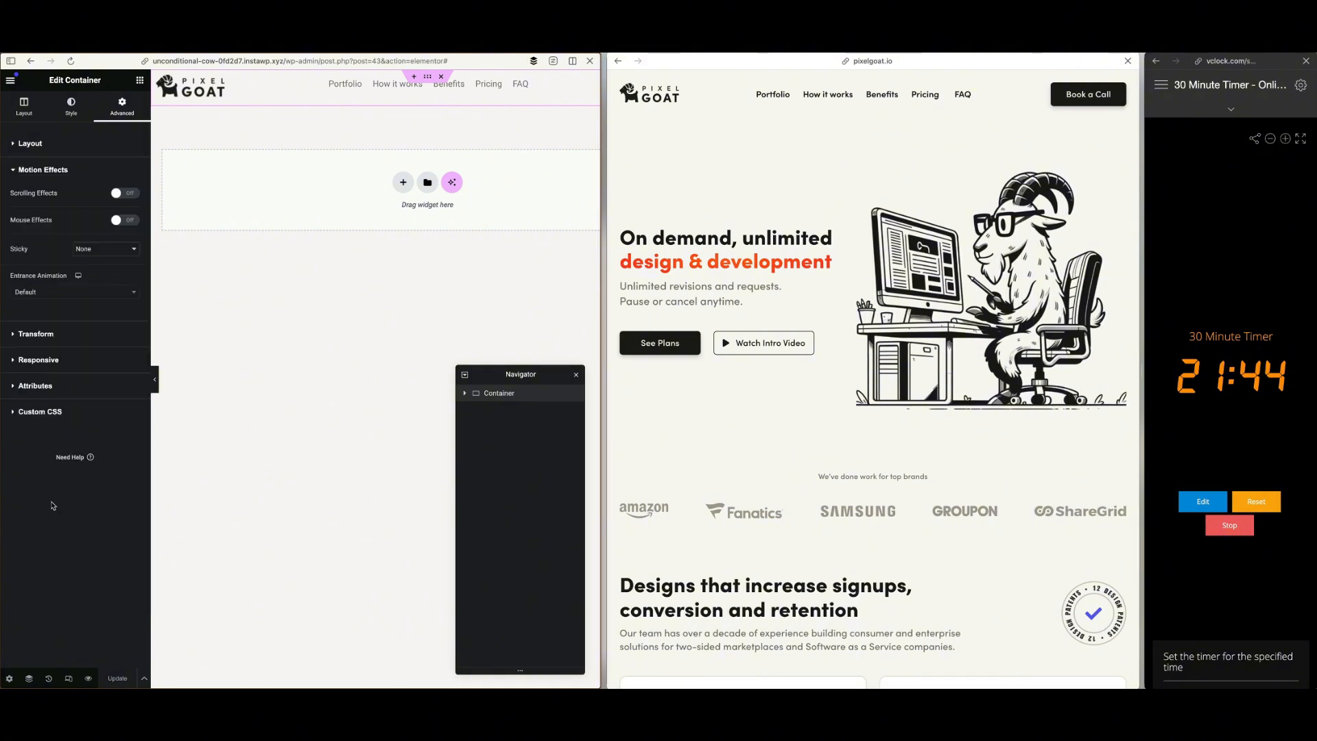
left_click(106, 250)
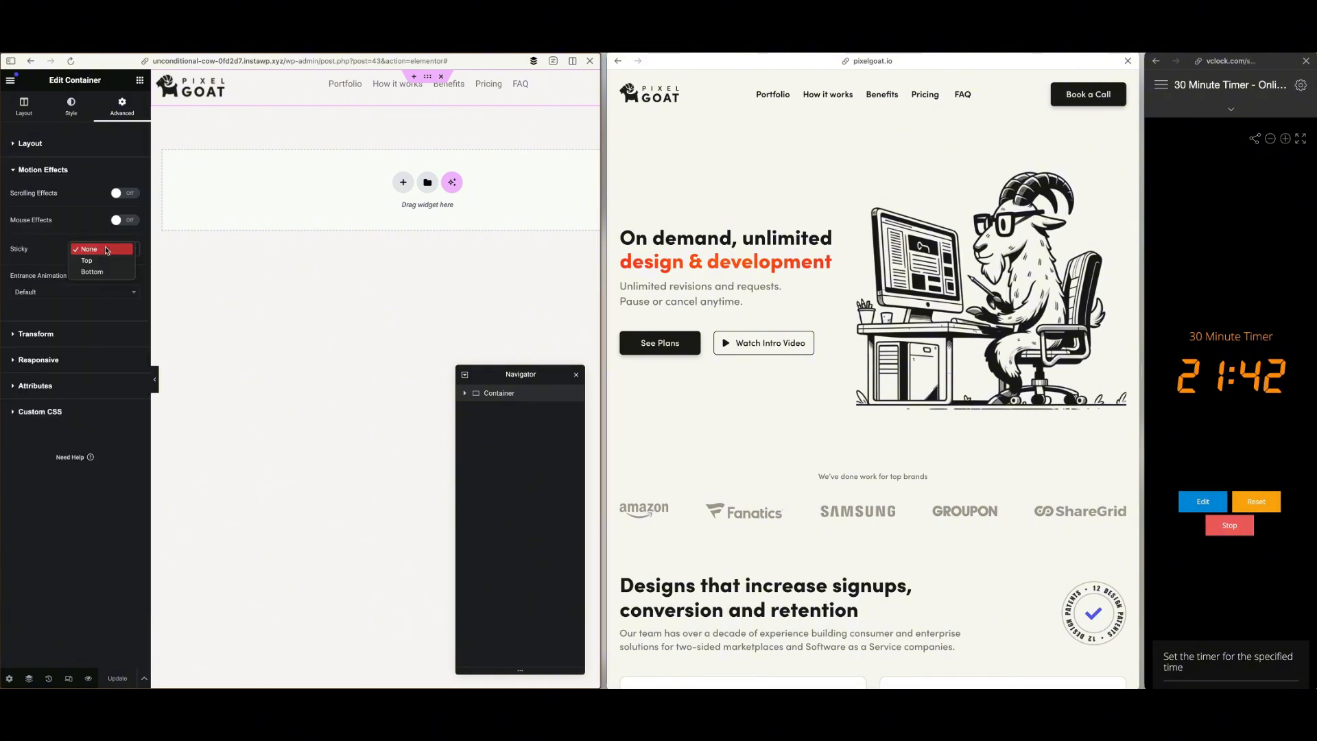
left_click(87, 260)
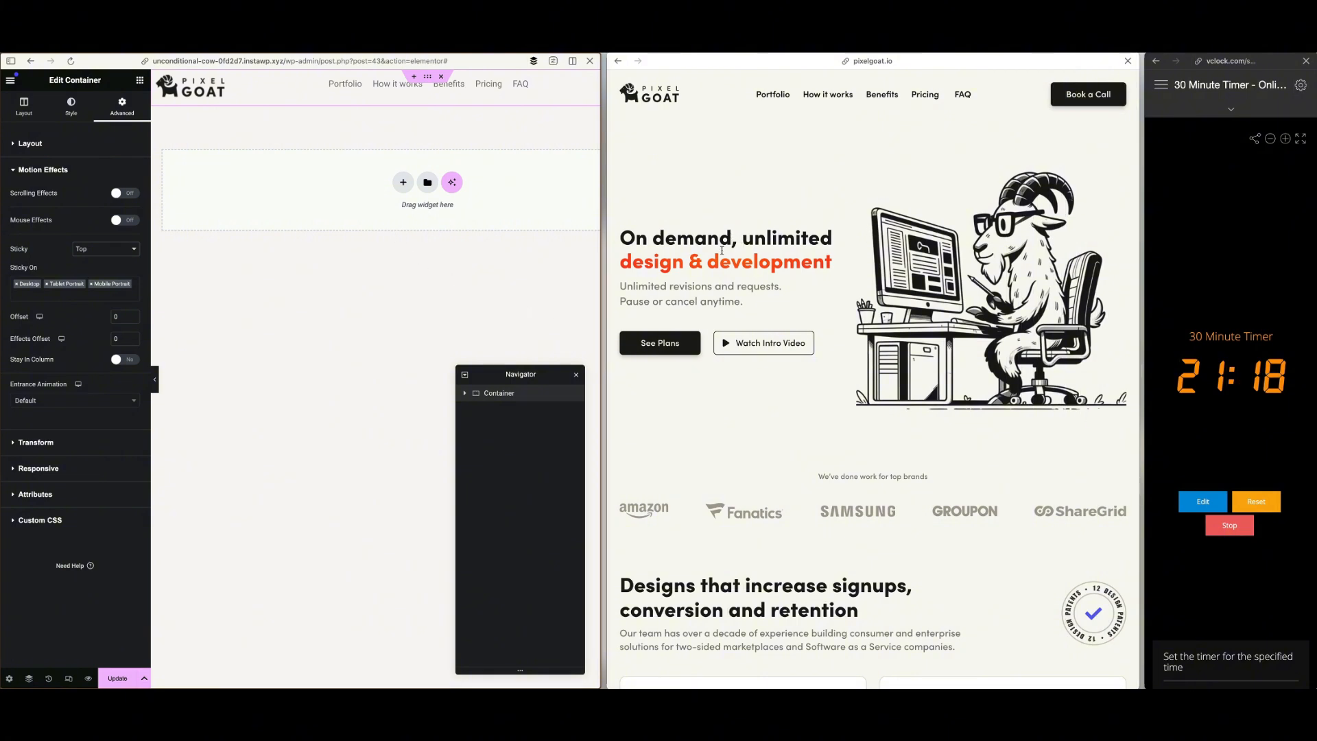
Add a Grid below the header container and set it to 2 columns and 1 row
left_click(24, 103)
left_click(139, 80)
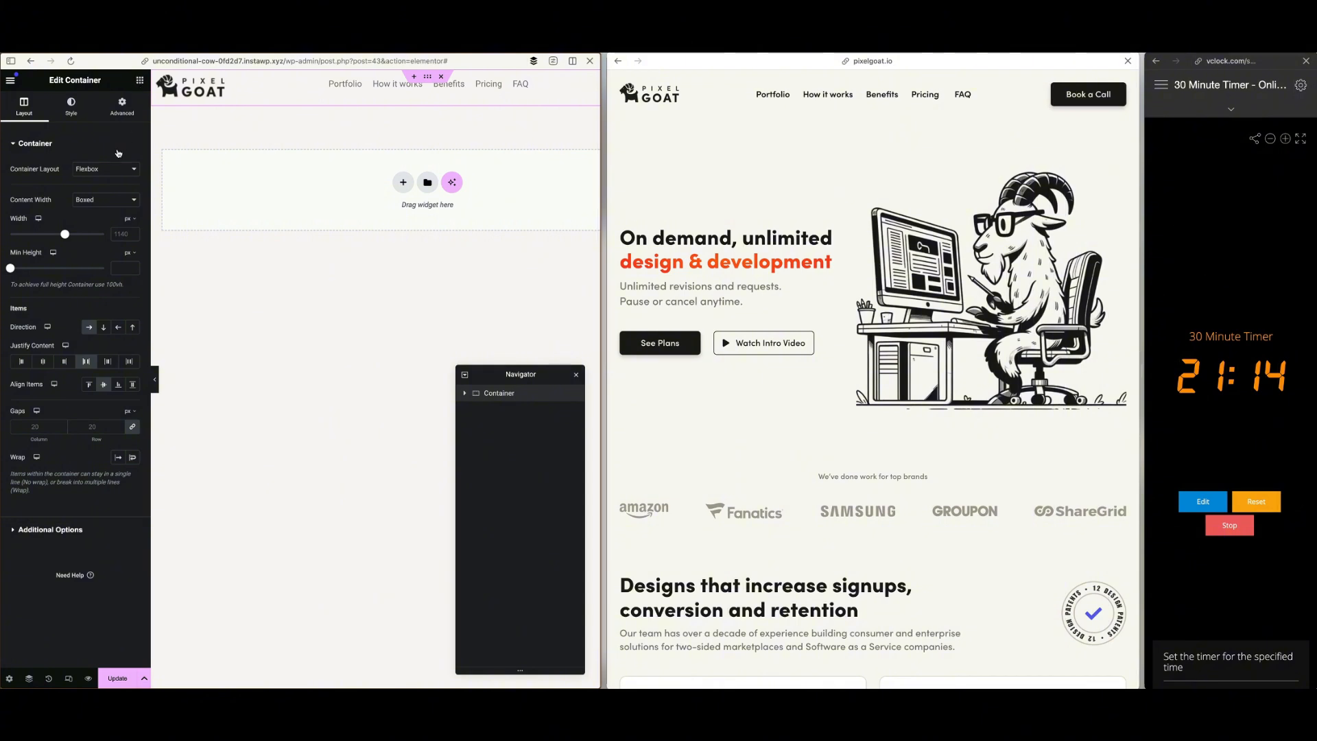
left_click_drag(110, 194, 254, 197)
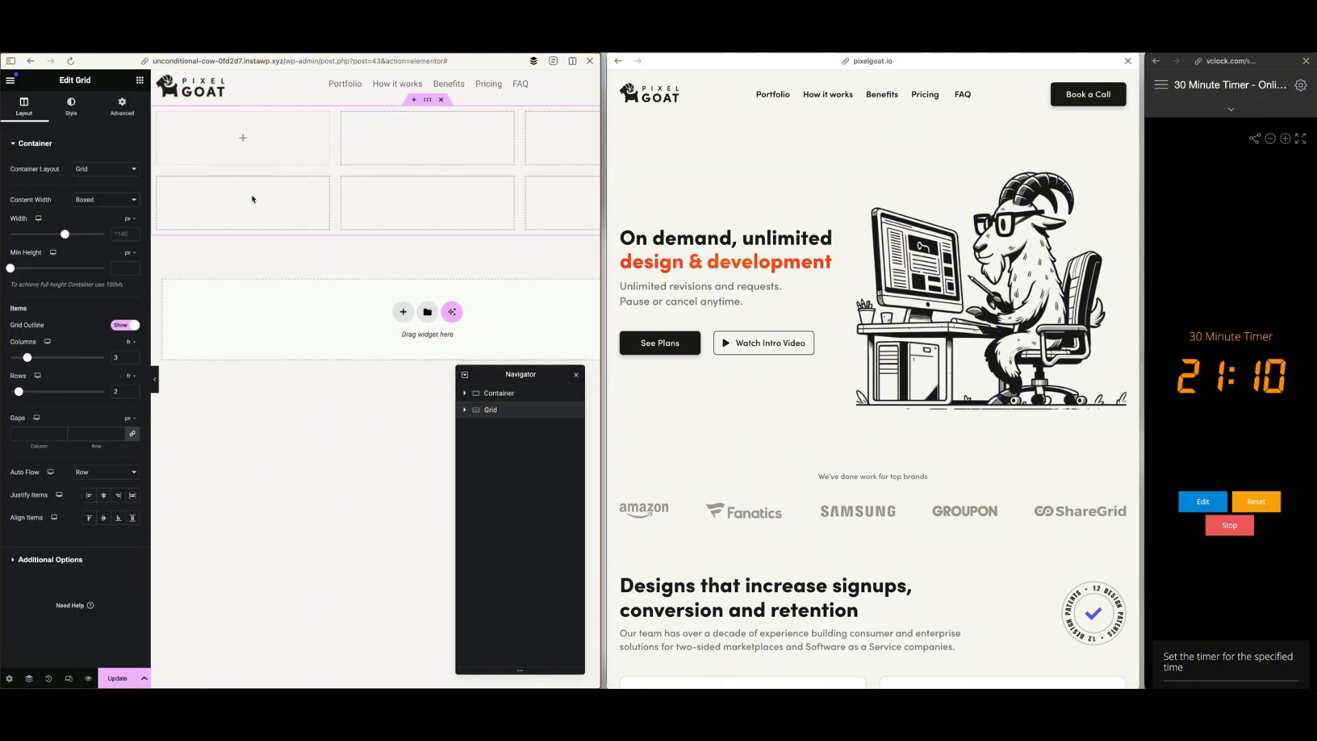
double_click(121, 357)
type("2")
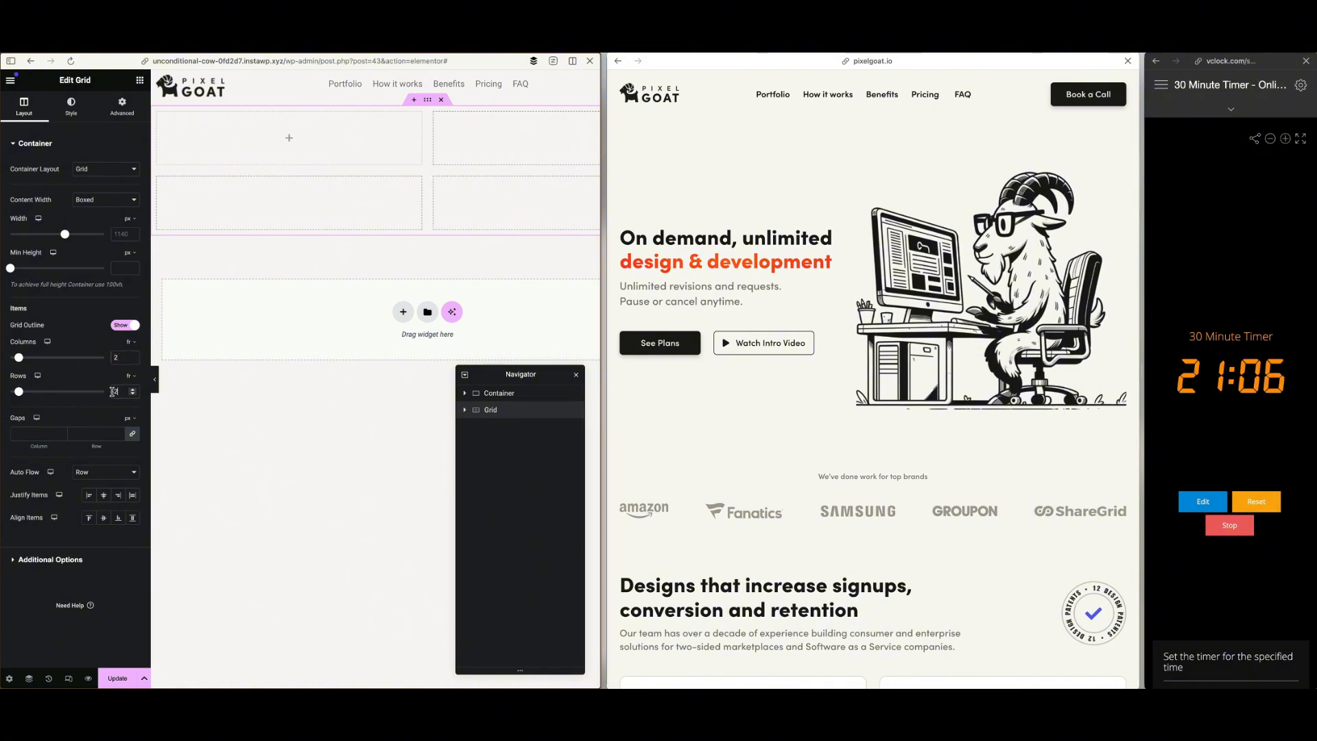
type("1")
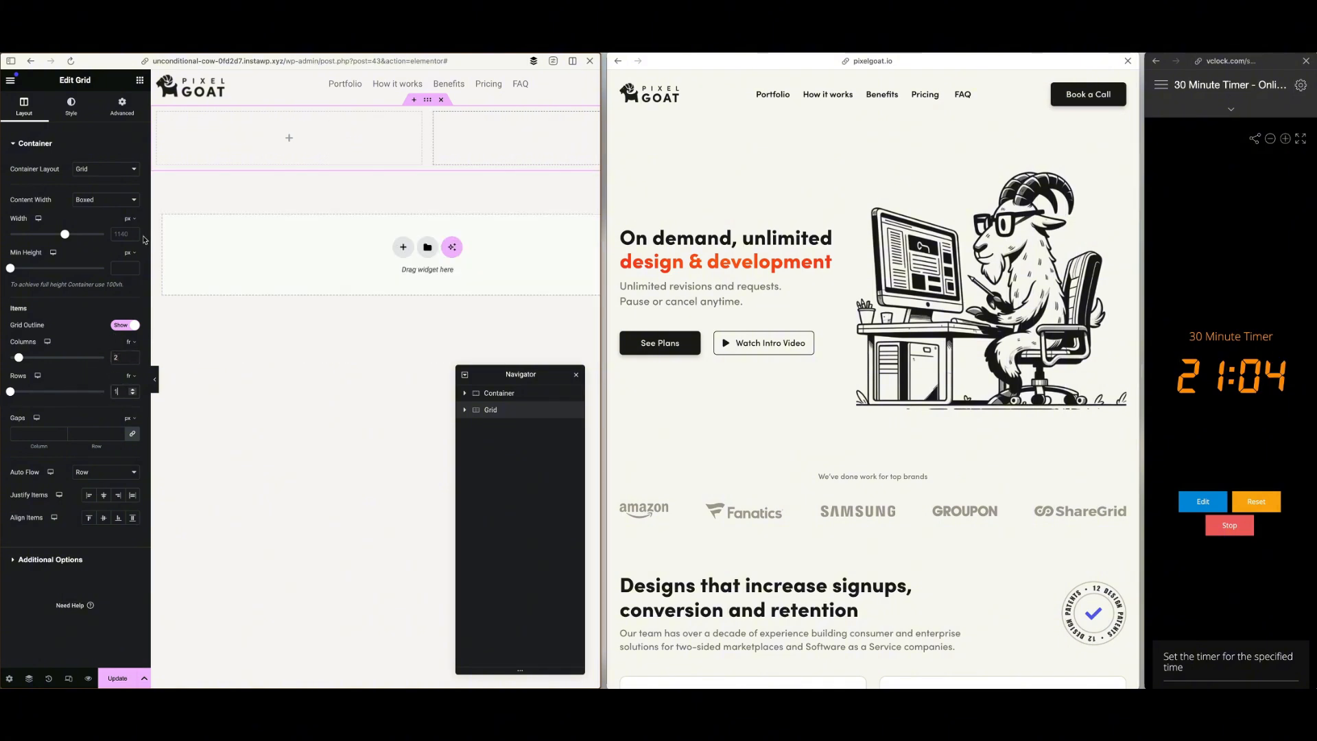
Place a Heading widget in the grid's first cell and a Text Editor widget in its second cell
left_click(139, 80)
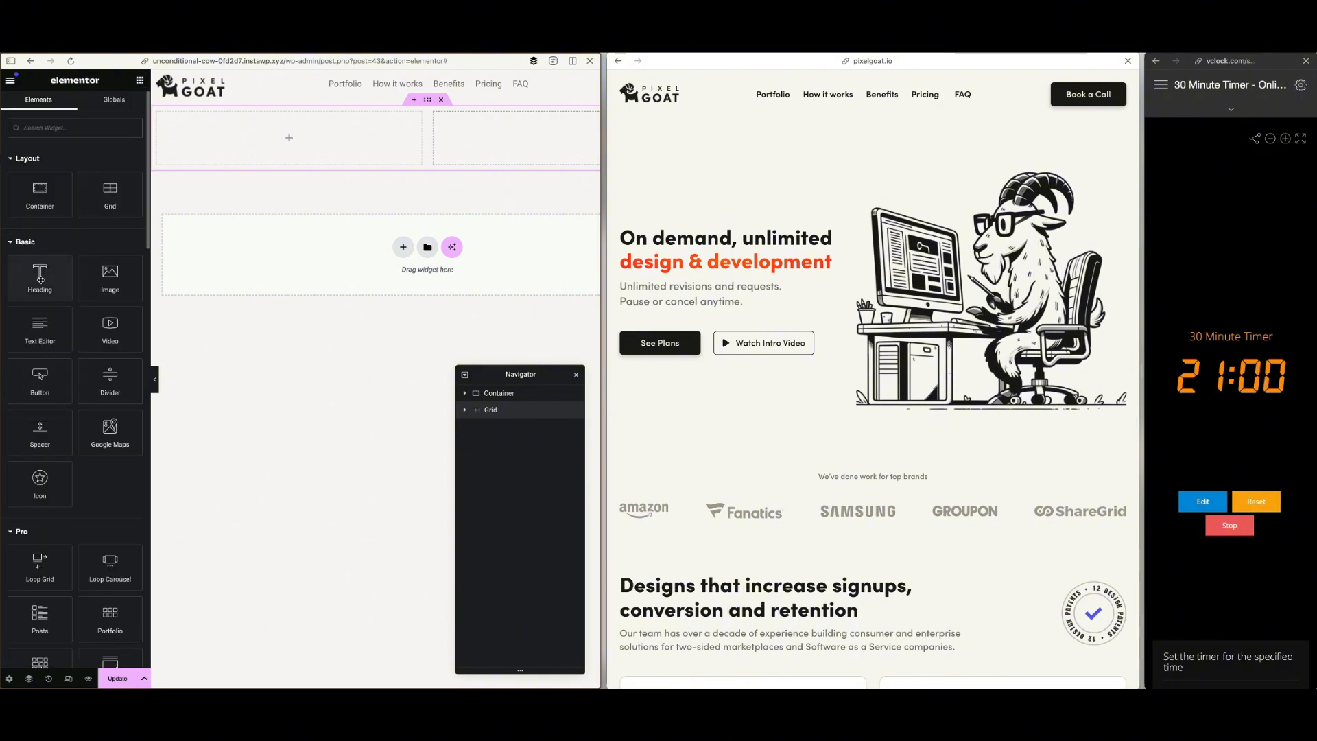
left_click_drag(40, 279, 251, 155)
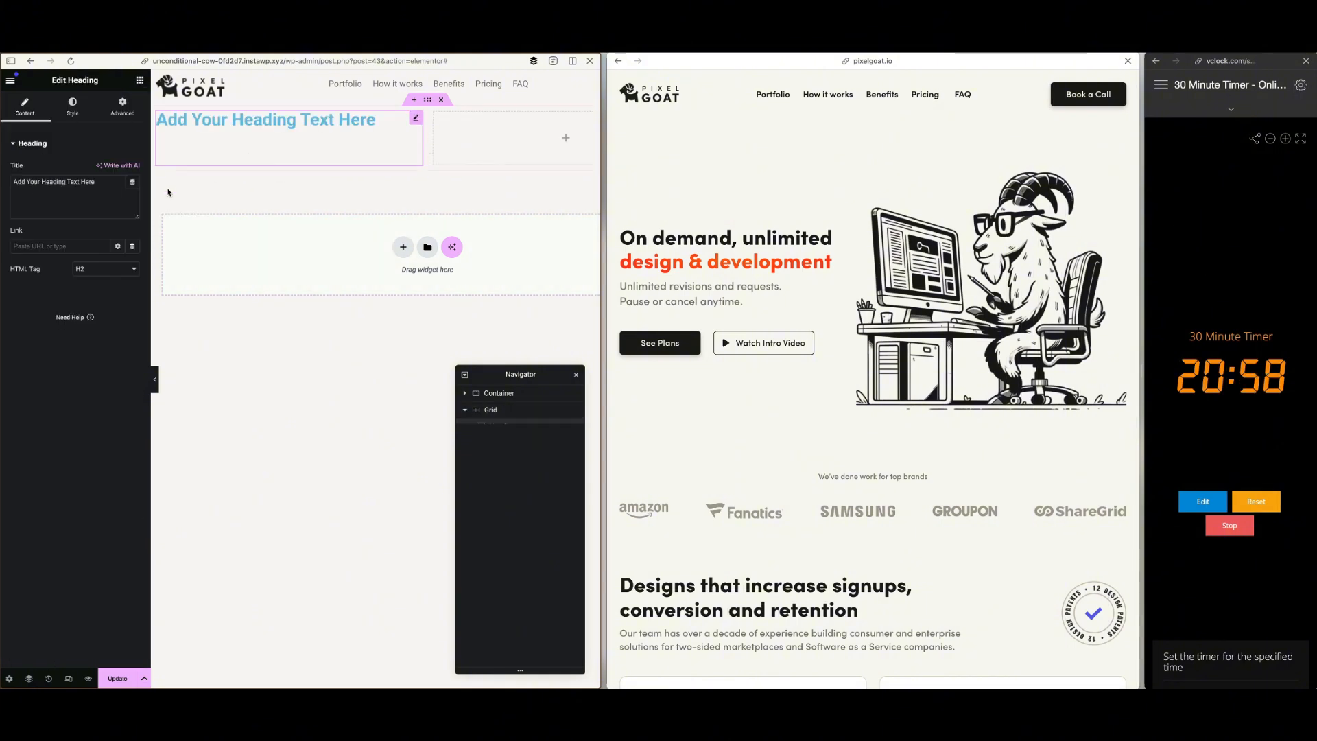
left_click(140, 80)
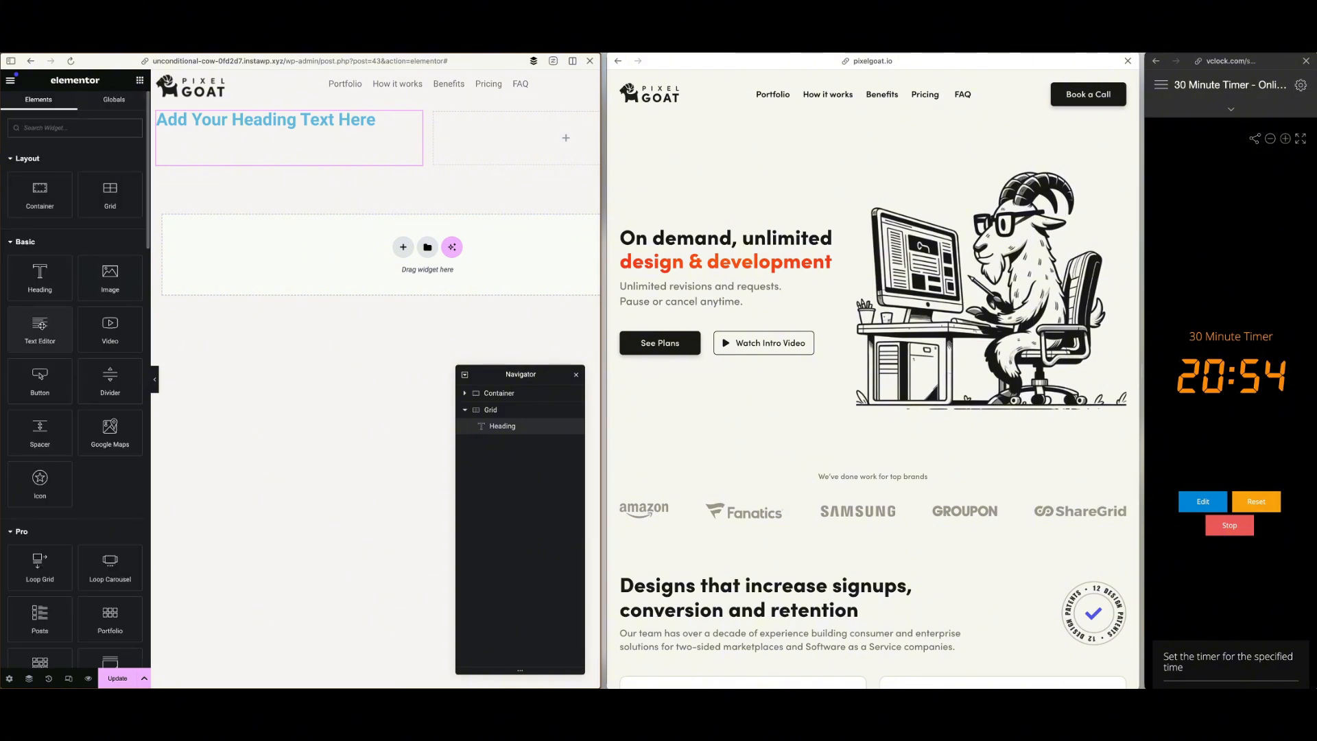
left_click_drag(43, 325, 325, 126)
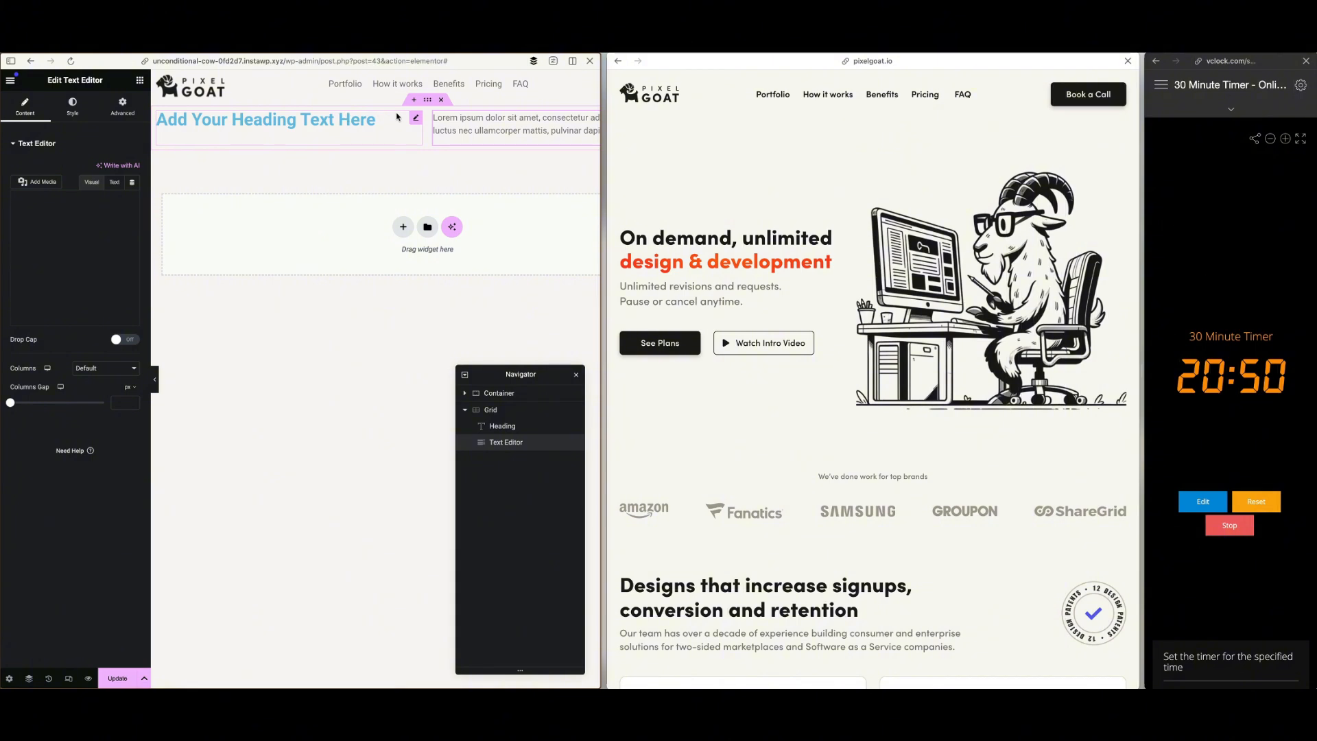
scroll(578, 130, "right", 3)
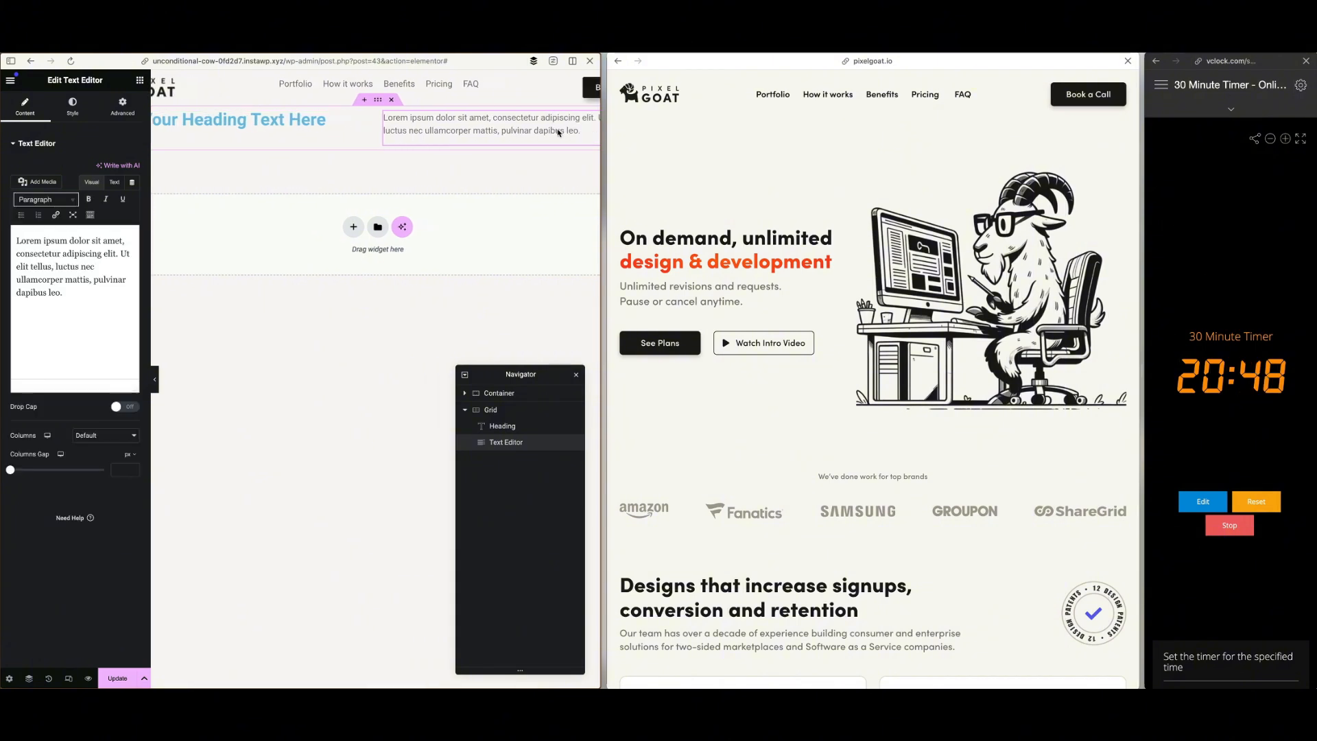
left_click_drag(589, 118, 439, 121)
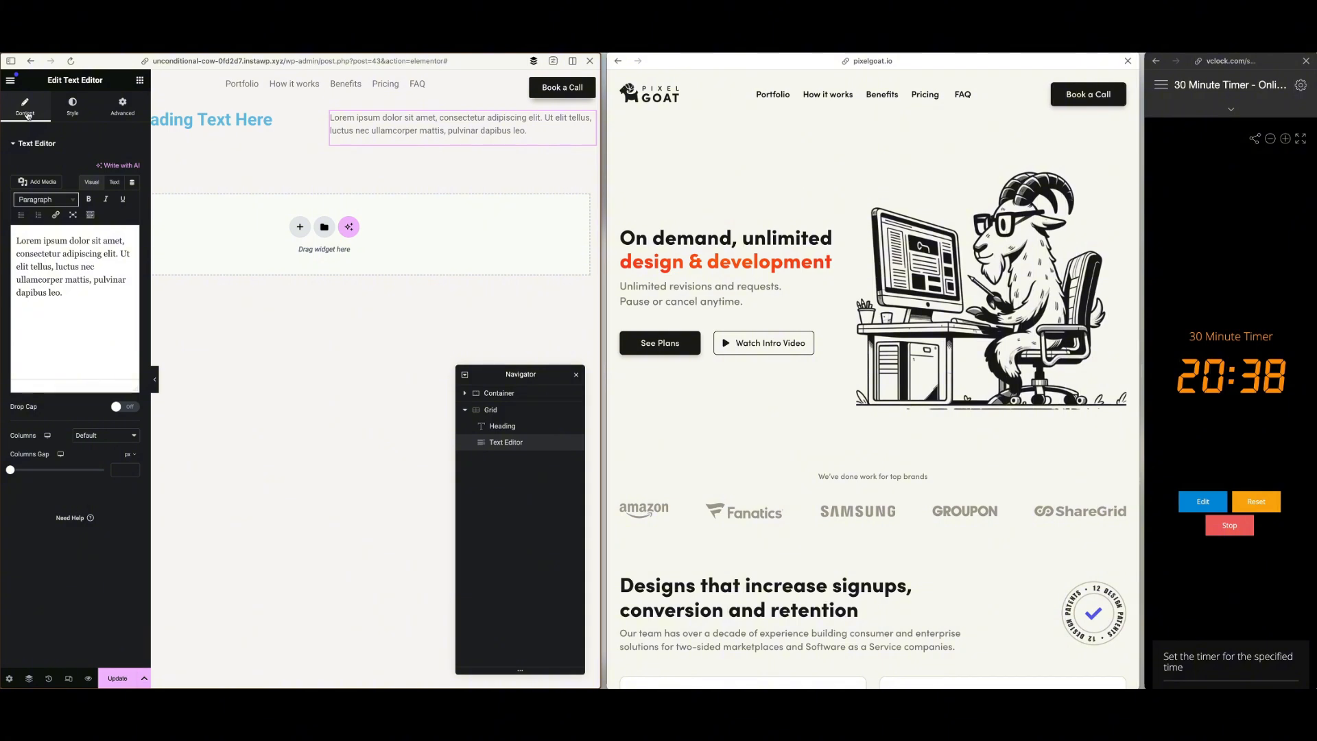
scroll(312, 176, "left", 3)
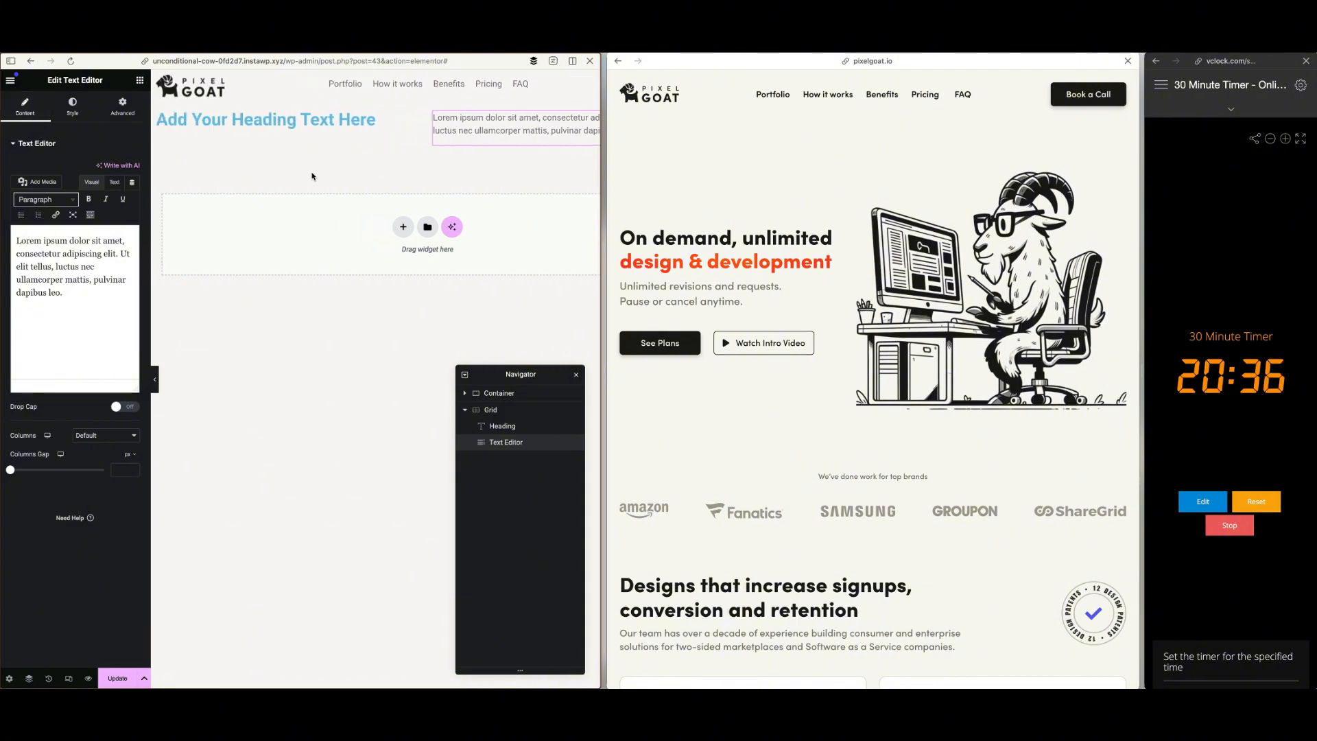
mouse_move(384, 118)
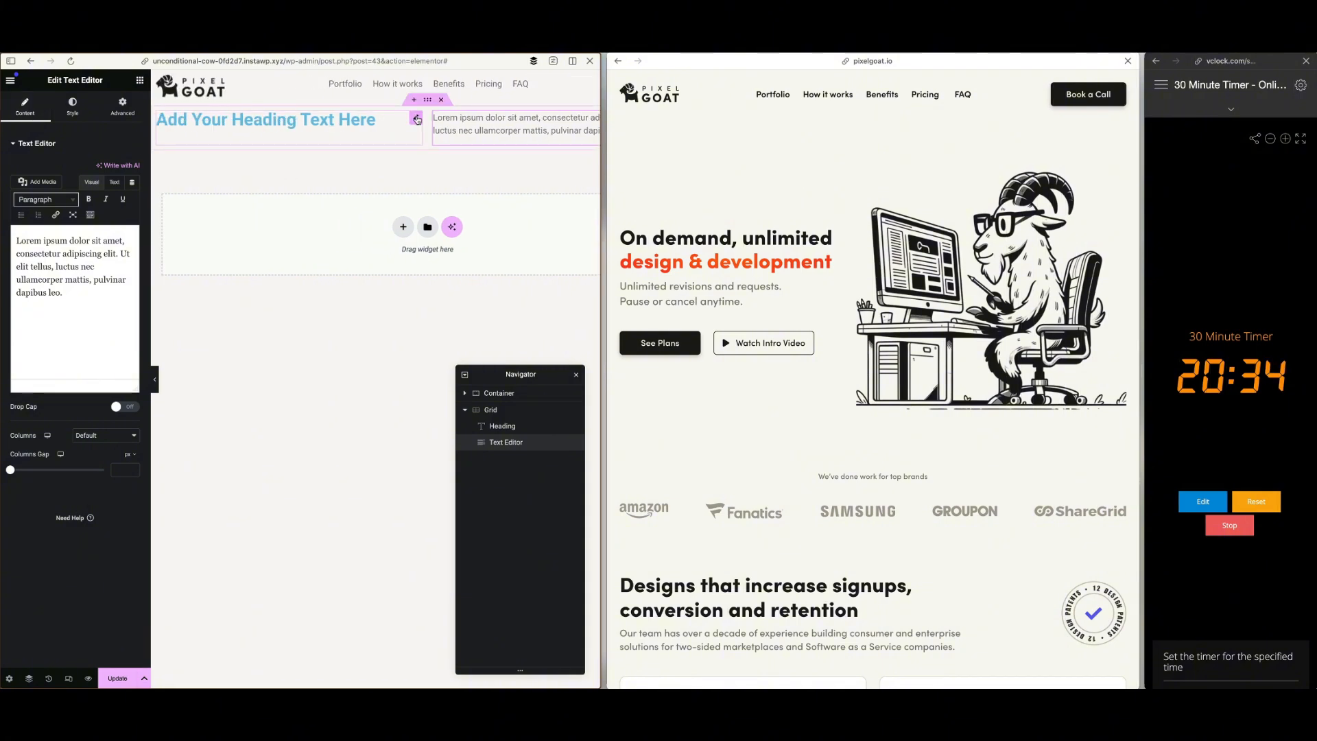
Add a container in the grid's first cell and nest the Heading and Text Editor widgets inside it, heading first
left_click(140, 81)
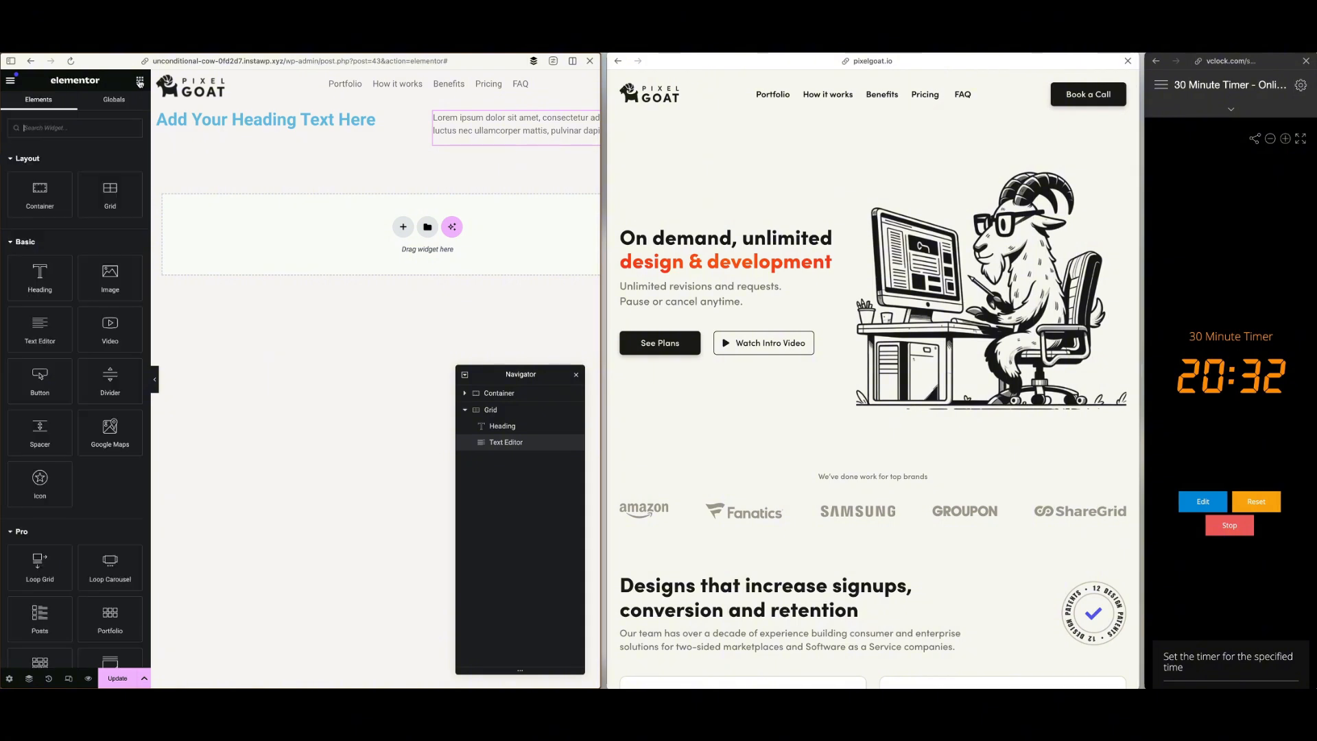
left_click_drag(39, 194, 238, 123)
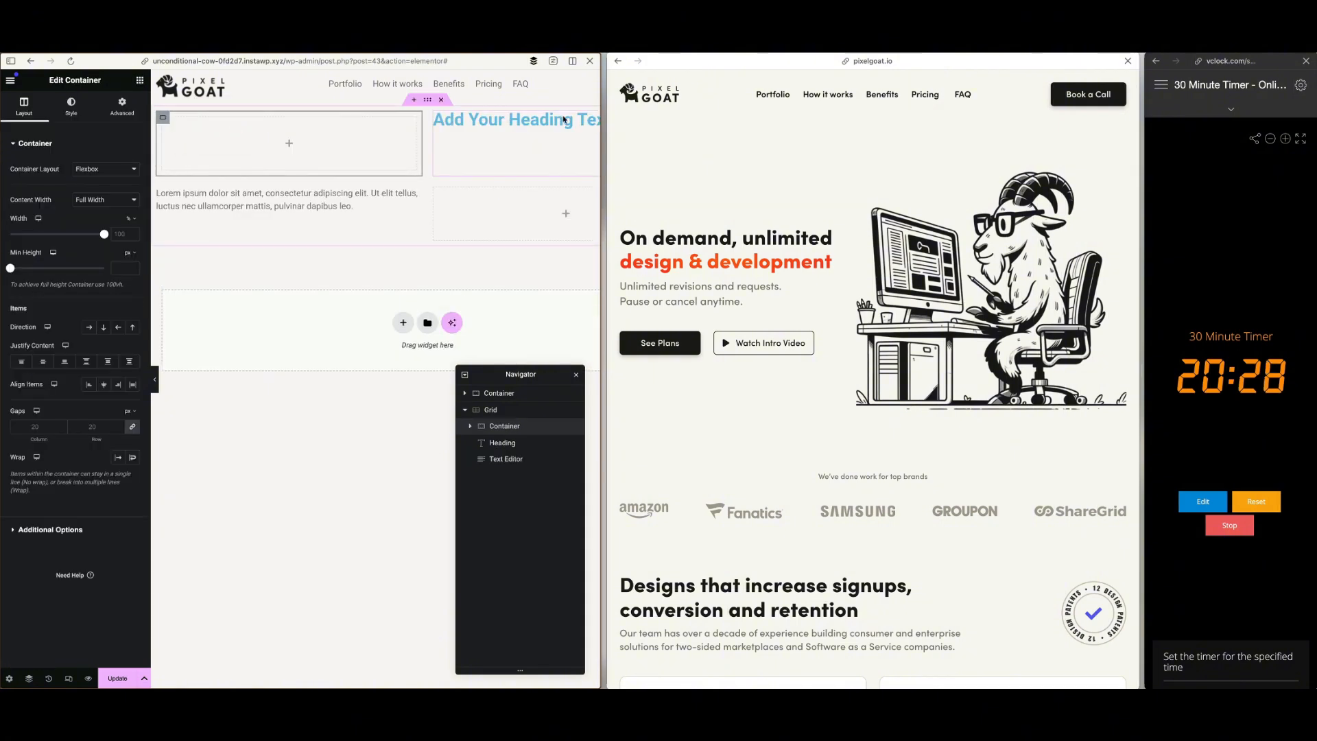
left_click(504, 441)
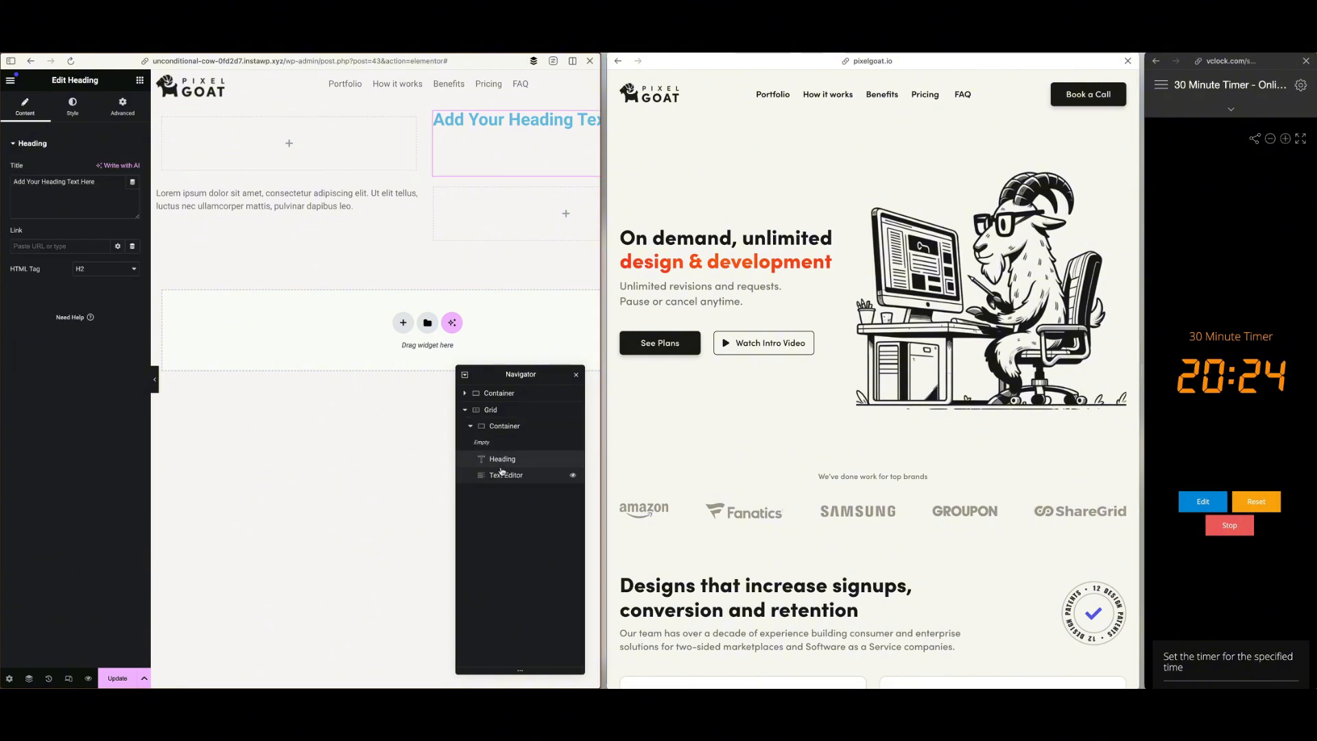
left_click_drag(501, 460, 502, 436)
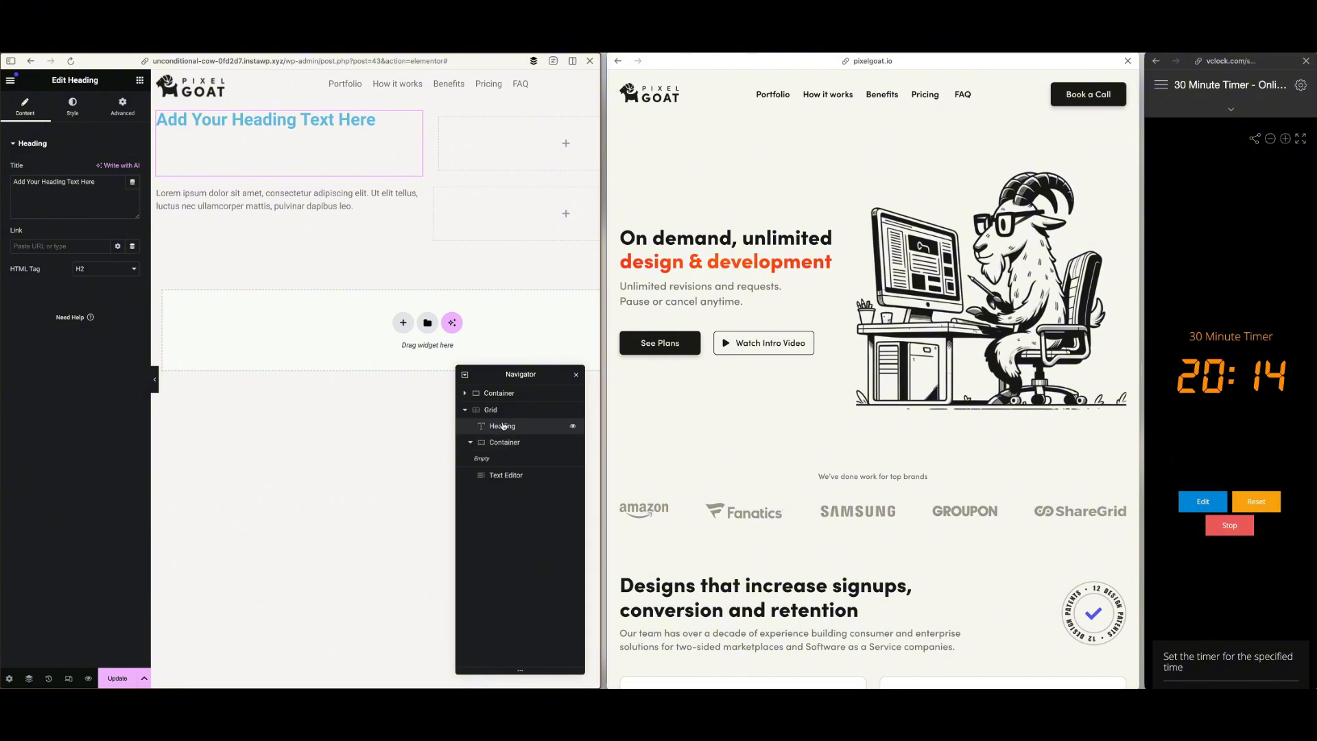
left_click_drag(502, 427, 506, 441)
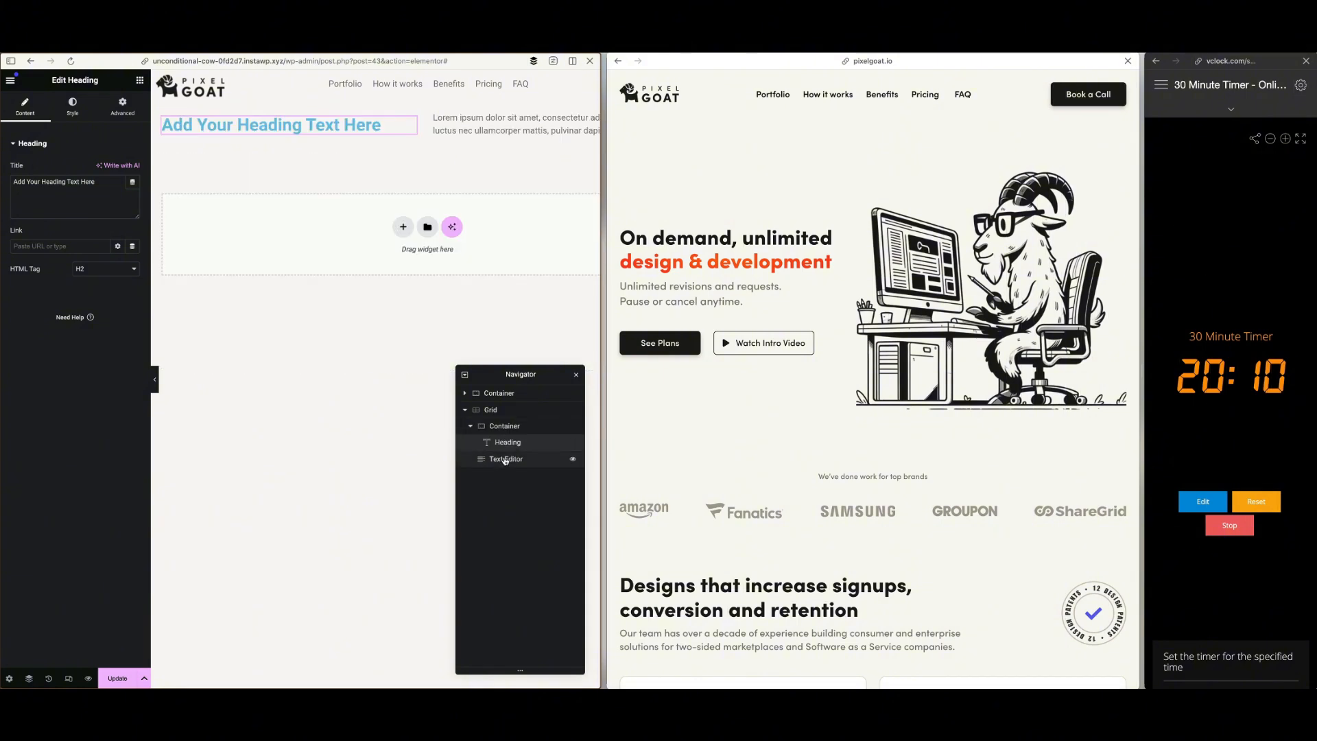
left_click(509, 454)
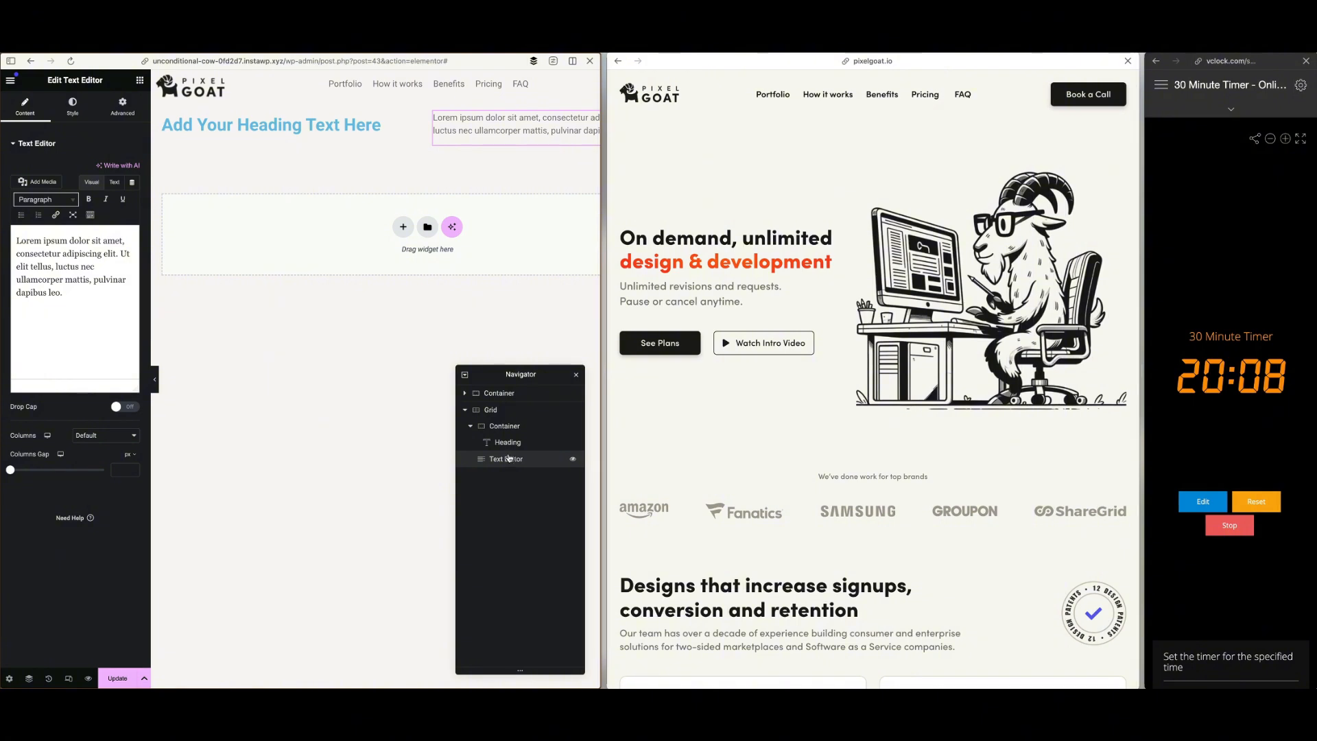
left_click_drag(508, 457, 508, 455)
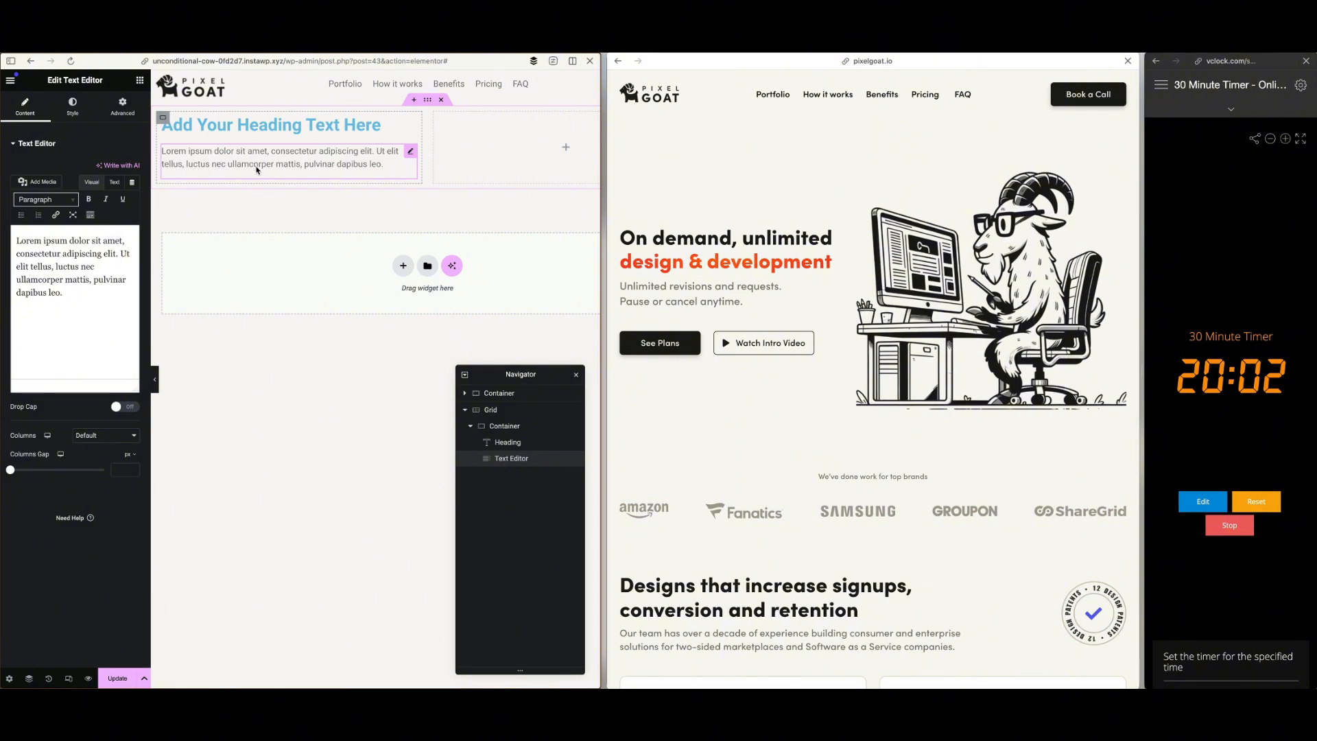
Add a container in the grid's second cell and place an Image widget inside it
left_click(140, 80)
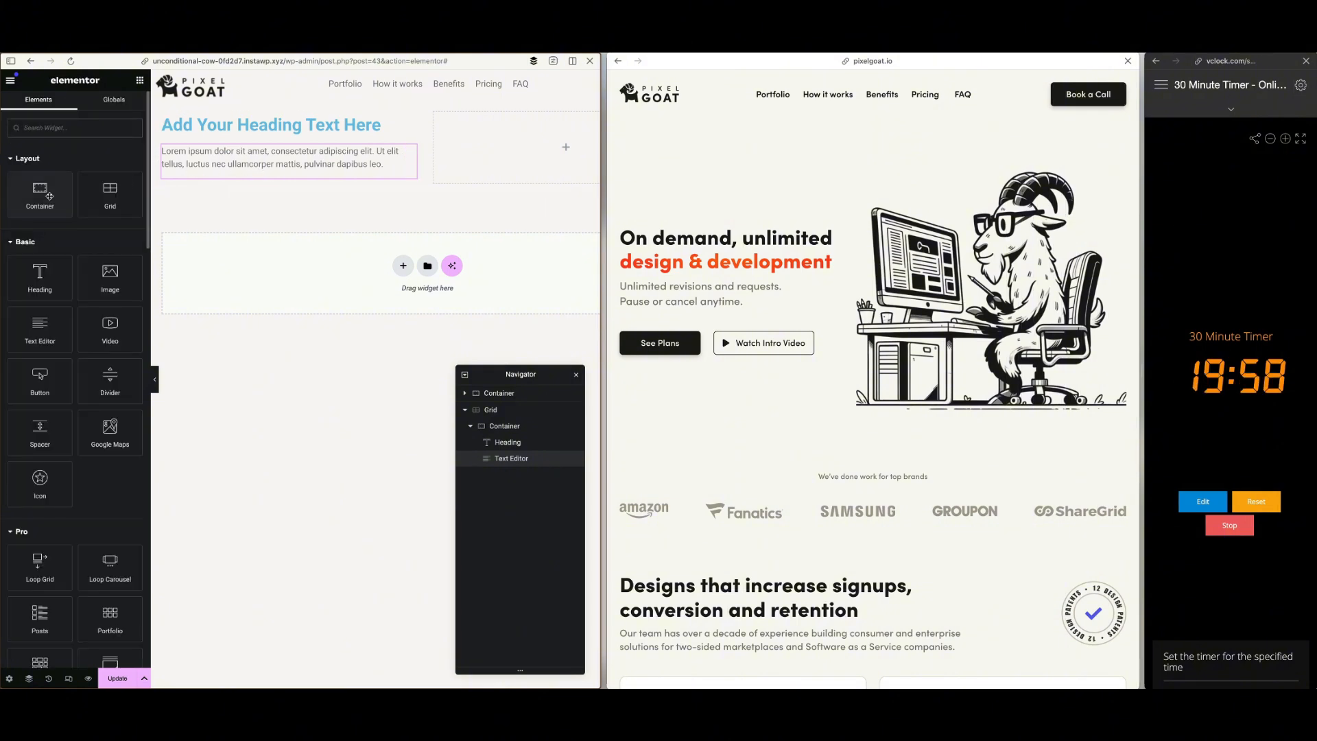
left_click_drag(50, 197, 483, 164)
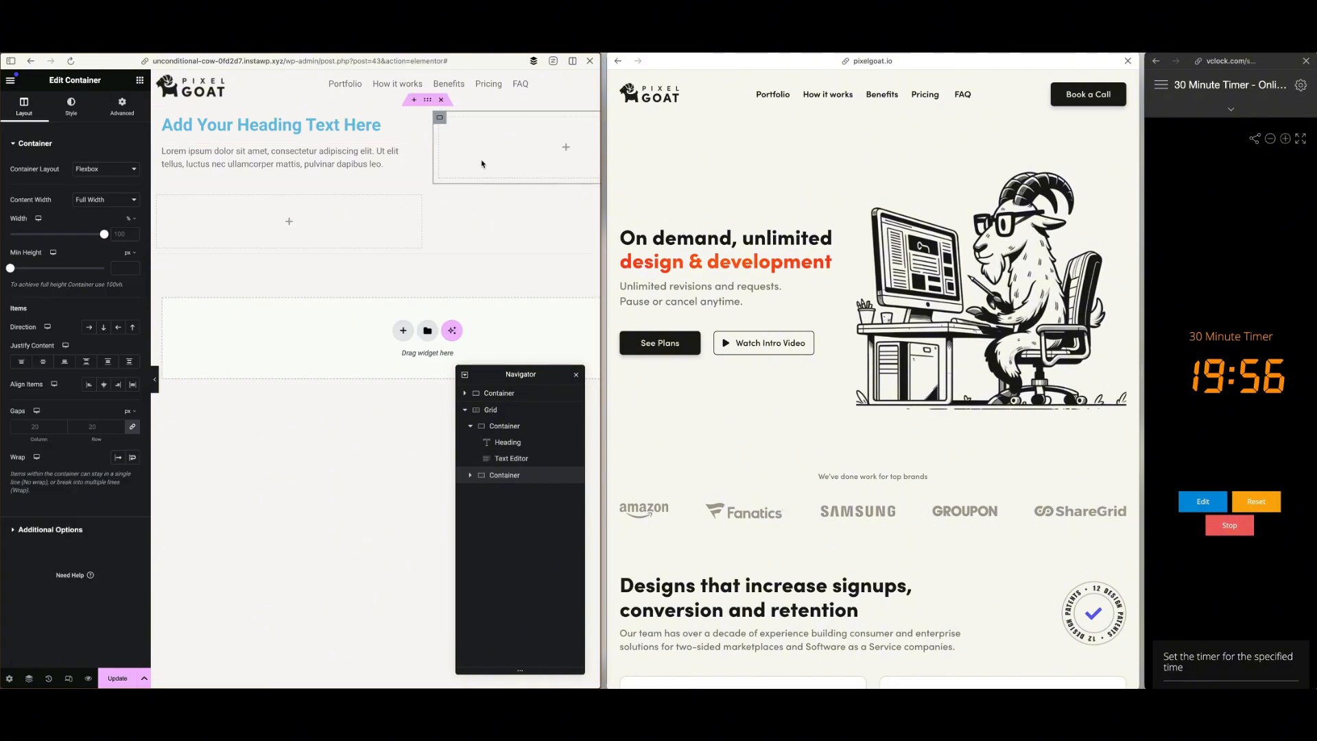
left_click(140, 81)
left_click_drag(89, 265, 476, 168)
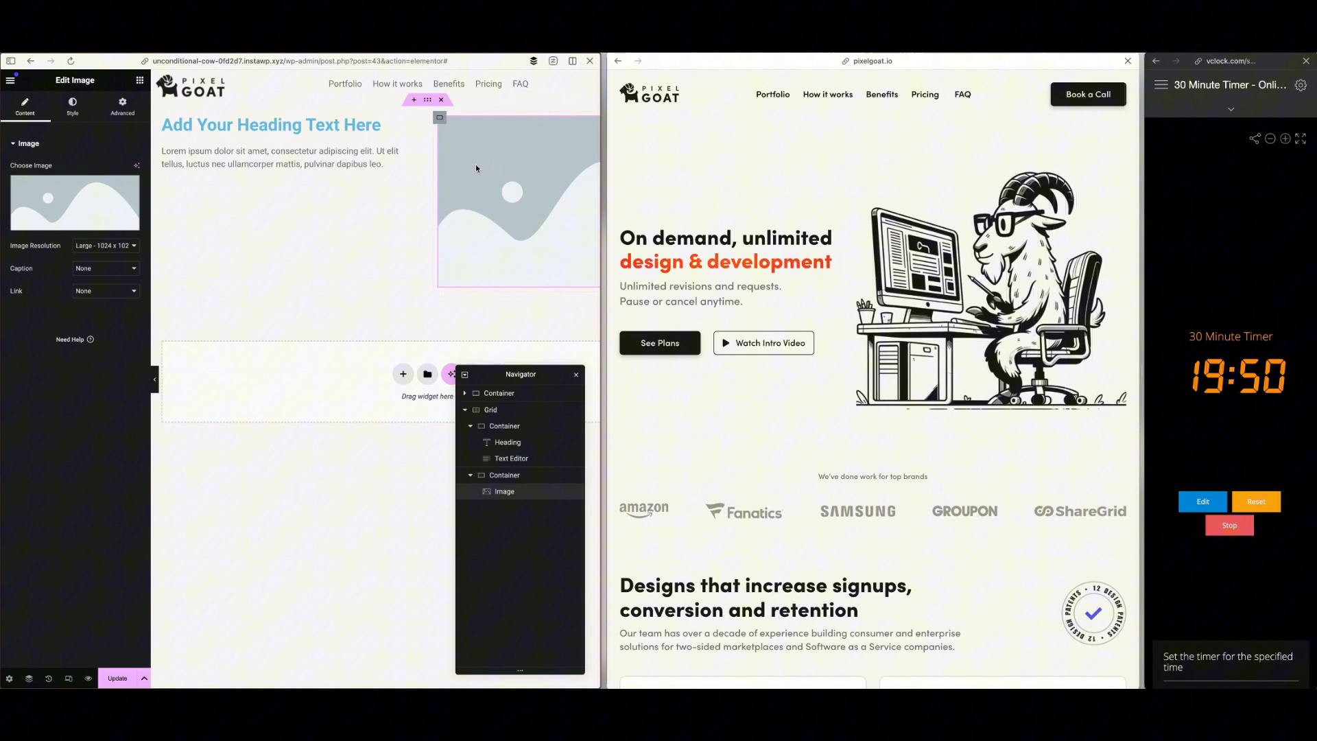
Set the Image widget to the goat-at-computer illustration from the Media Library
left_click(75, 203)
scroll(236, 266, "down", 5)
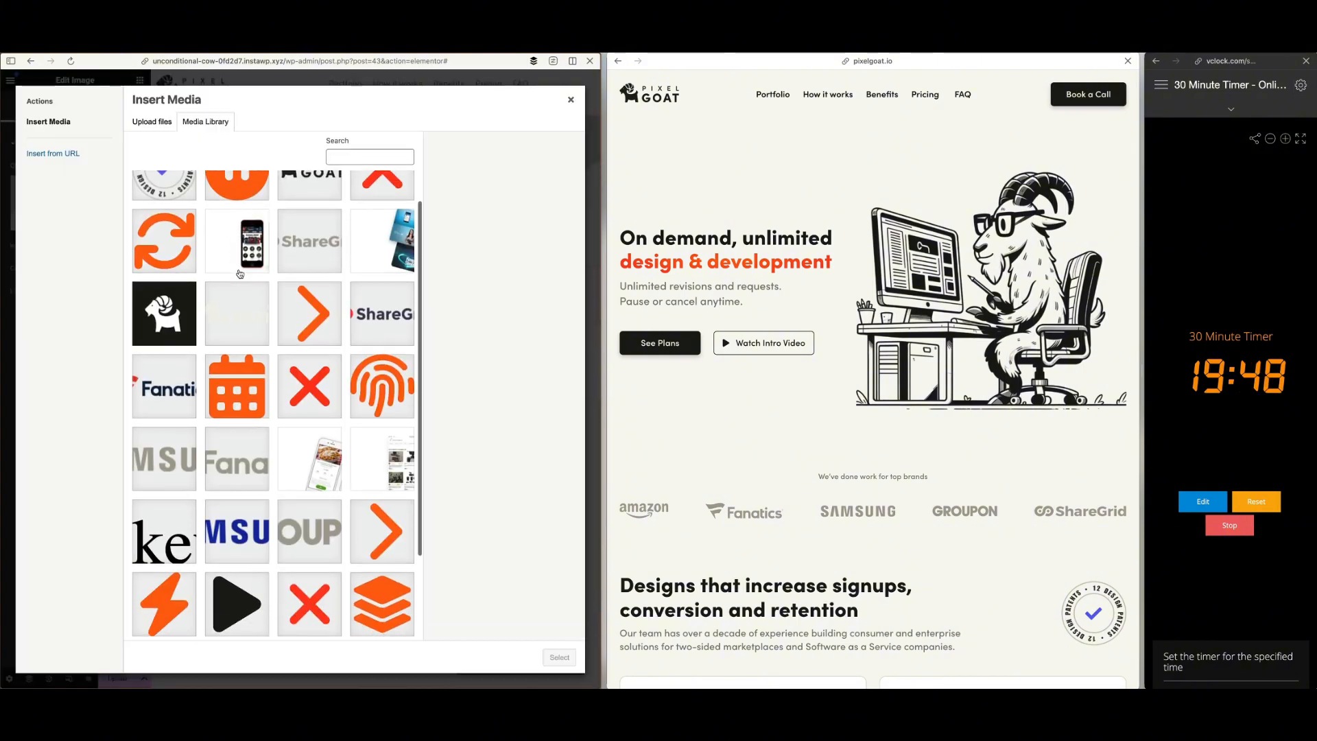
left_click(312, 573)
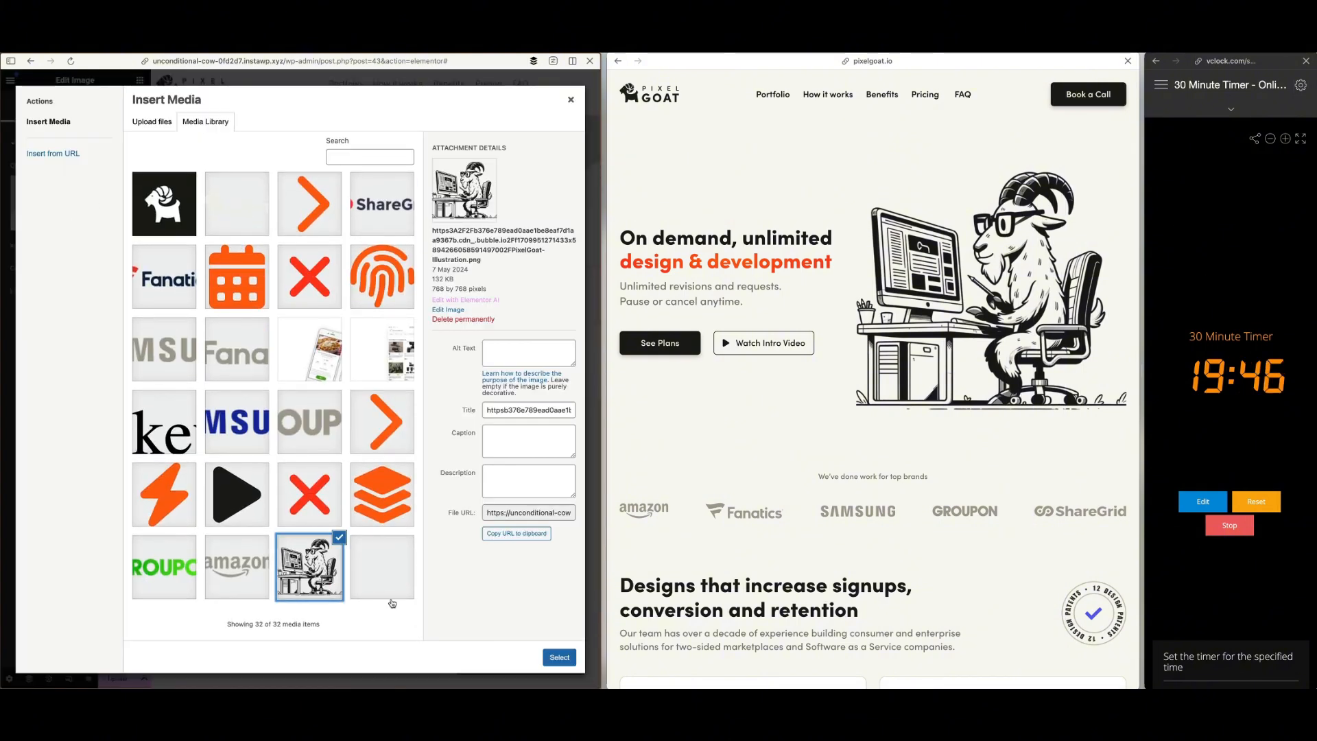
left_click(559, 657)
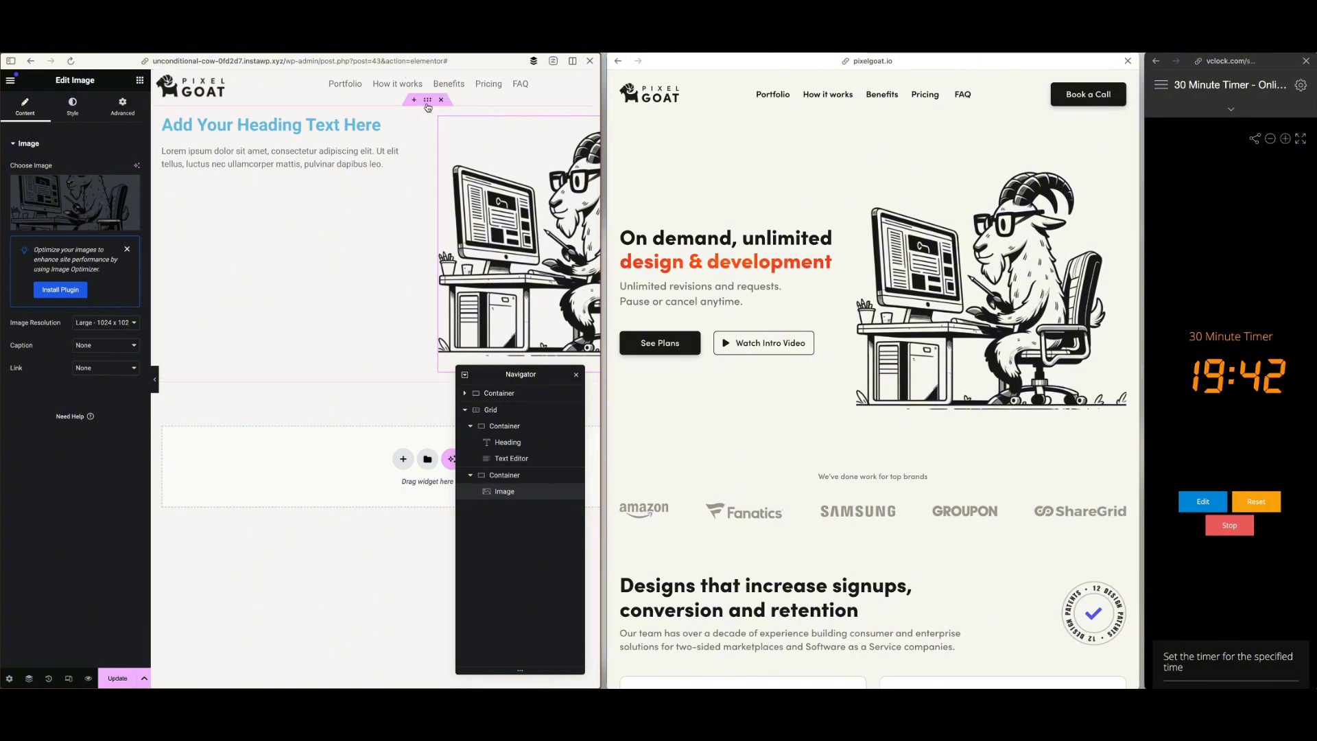
Set the grid's Align Items to centre, then add a Button widget below the placeholder text and duplicate it
left_click(161, 213)
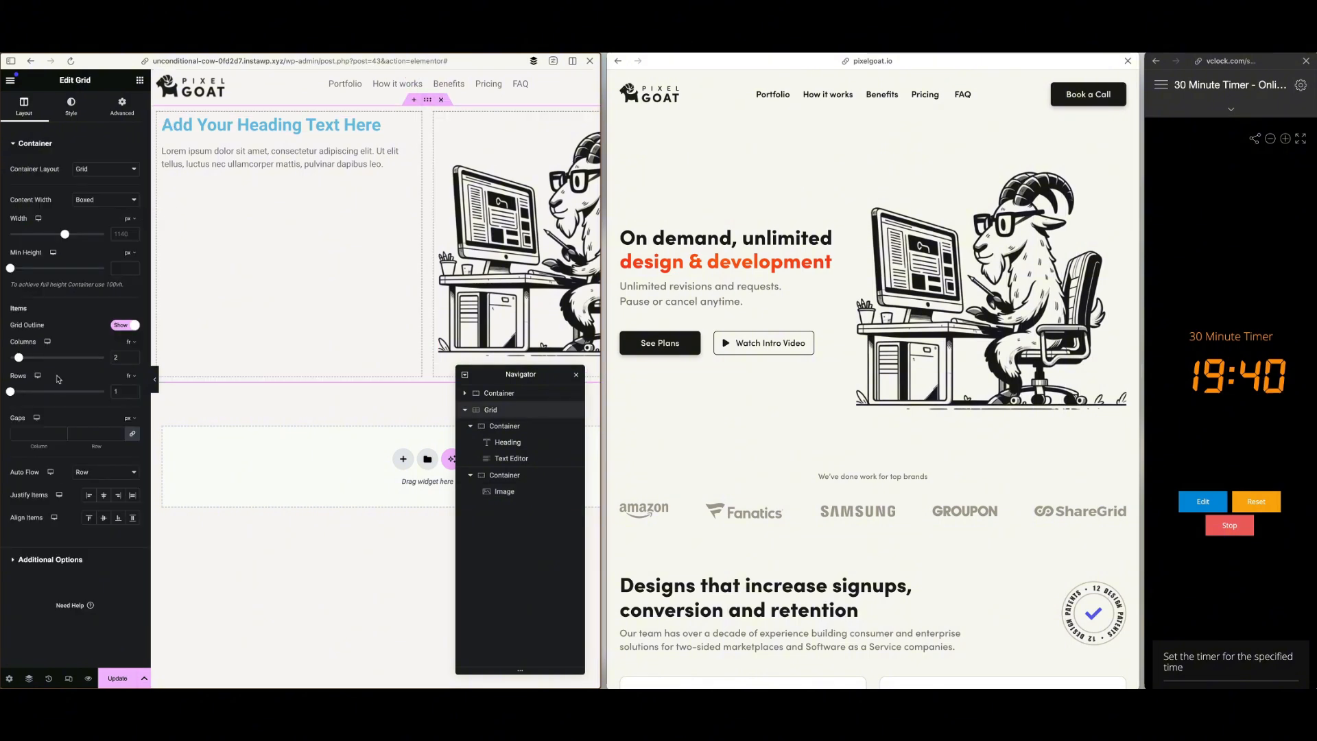
left_click(104, 518)
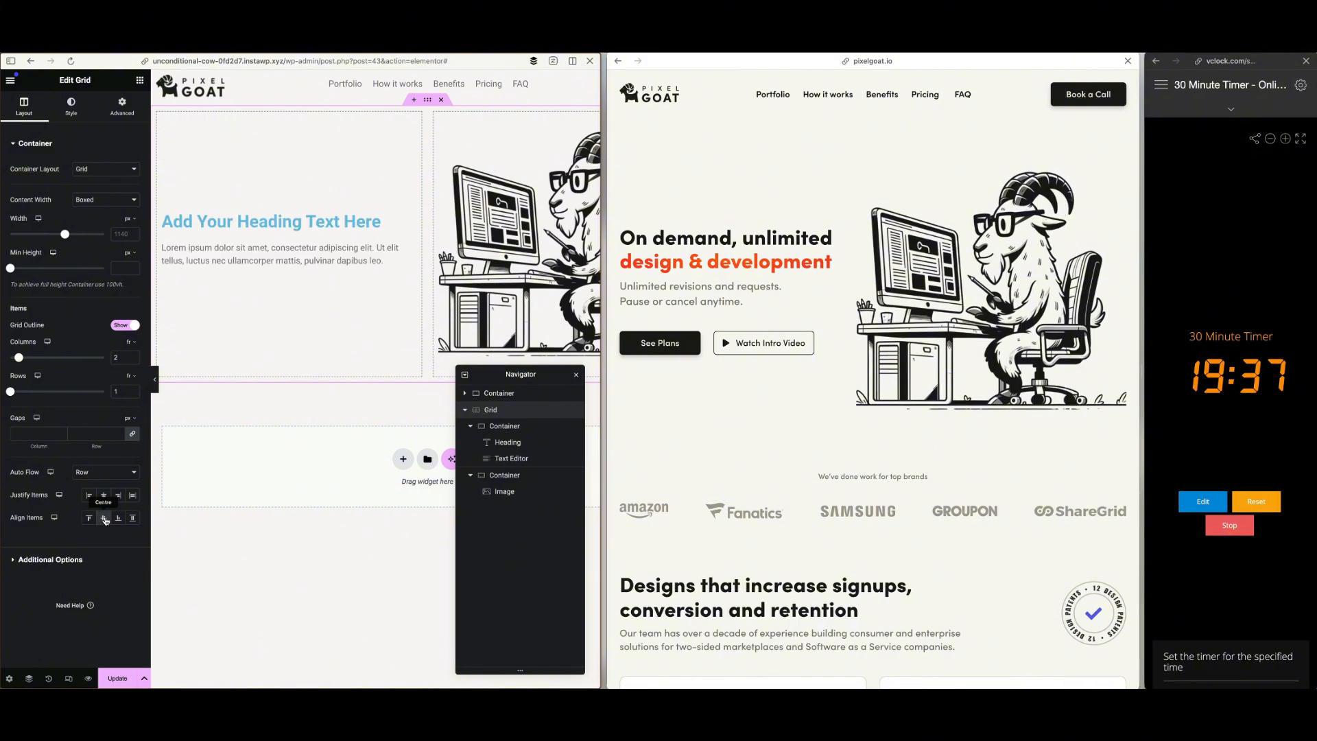
left_click(140, 81)
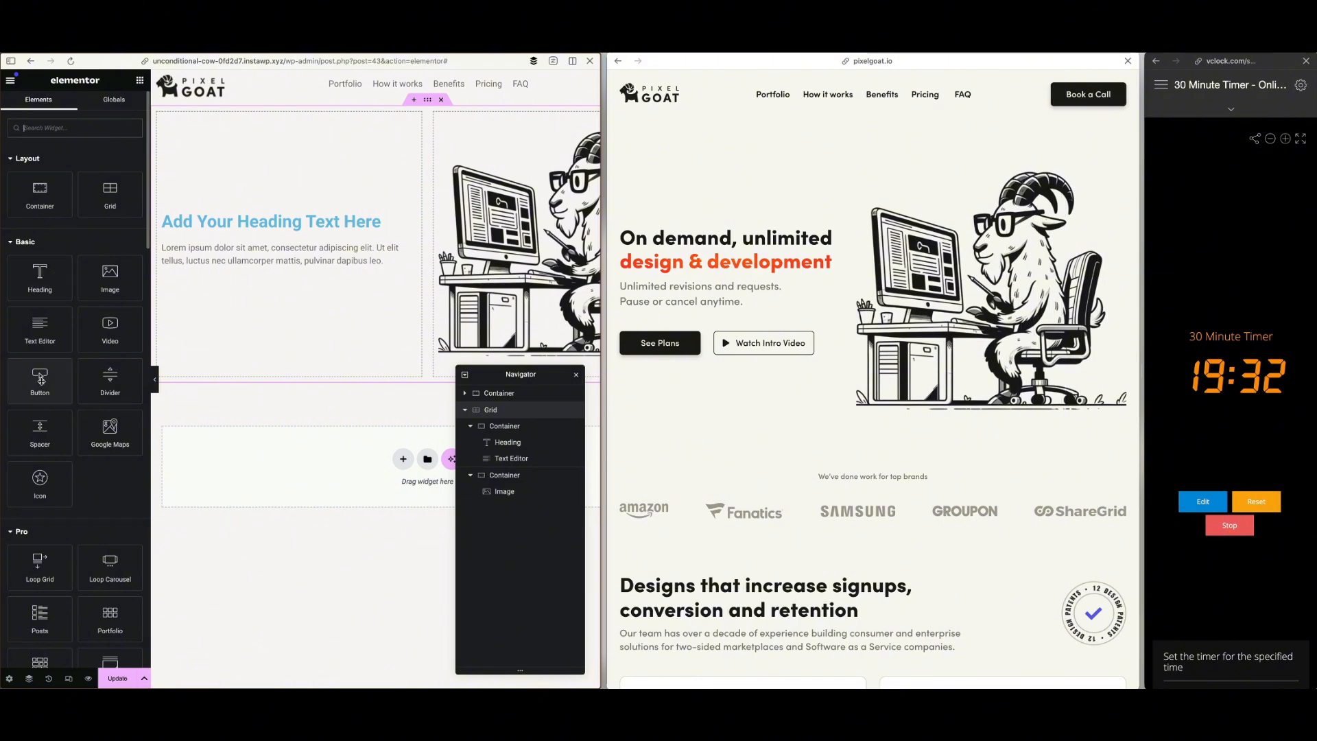
left_click_drag(41, 378, 253, 275)
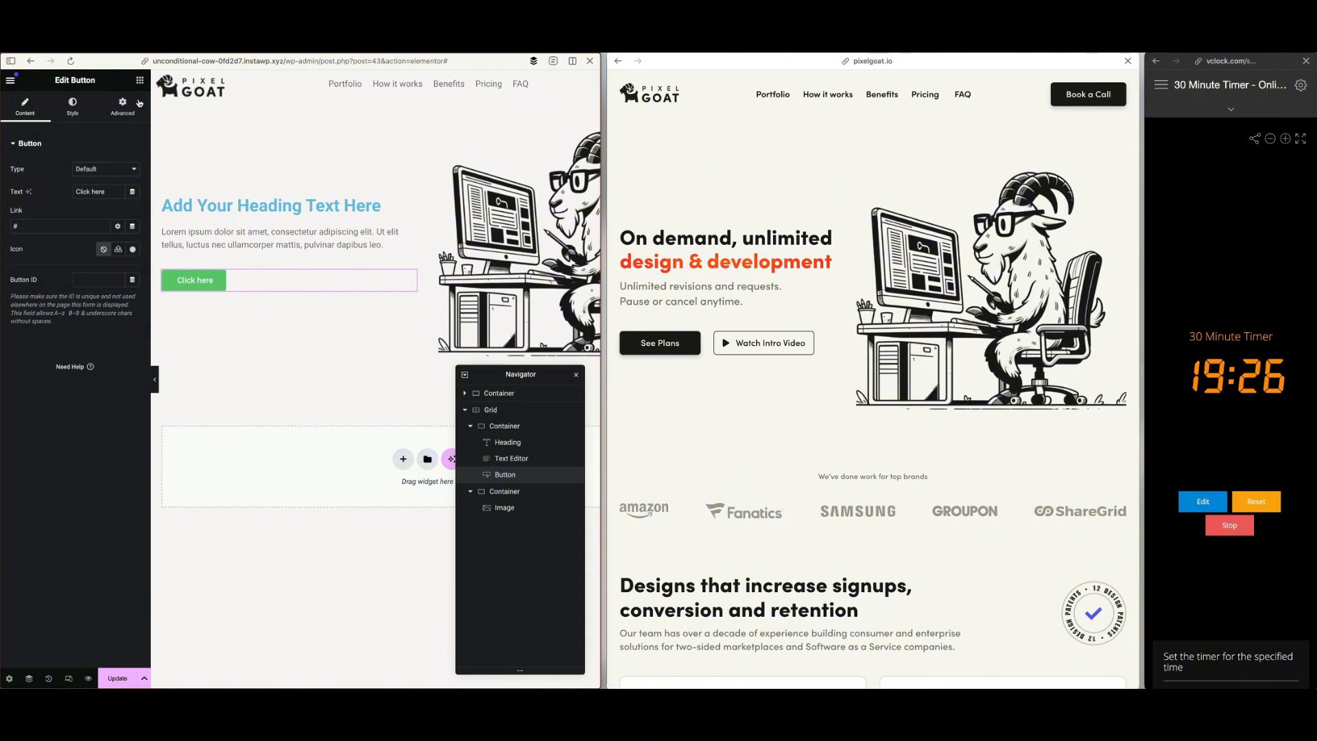
right_click(237, 279)
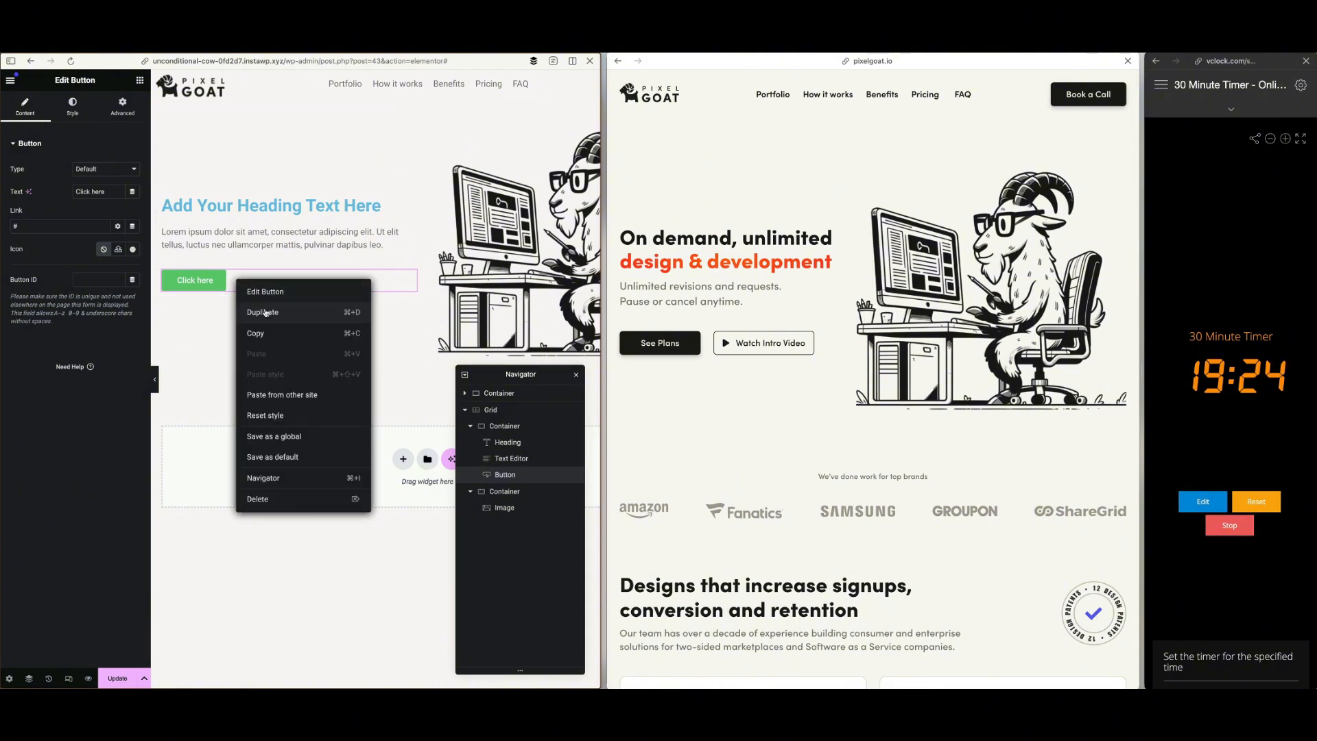
left_click(265, 313)
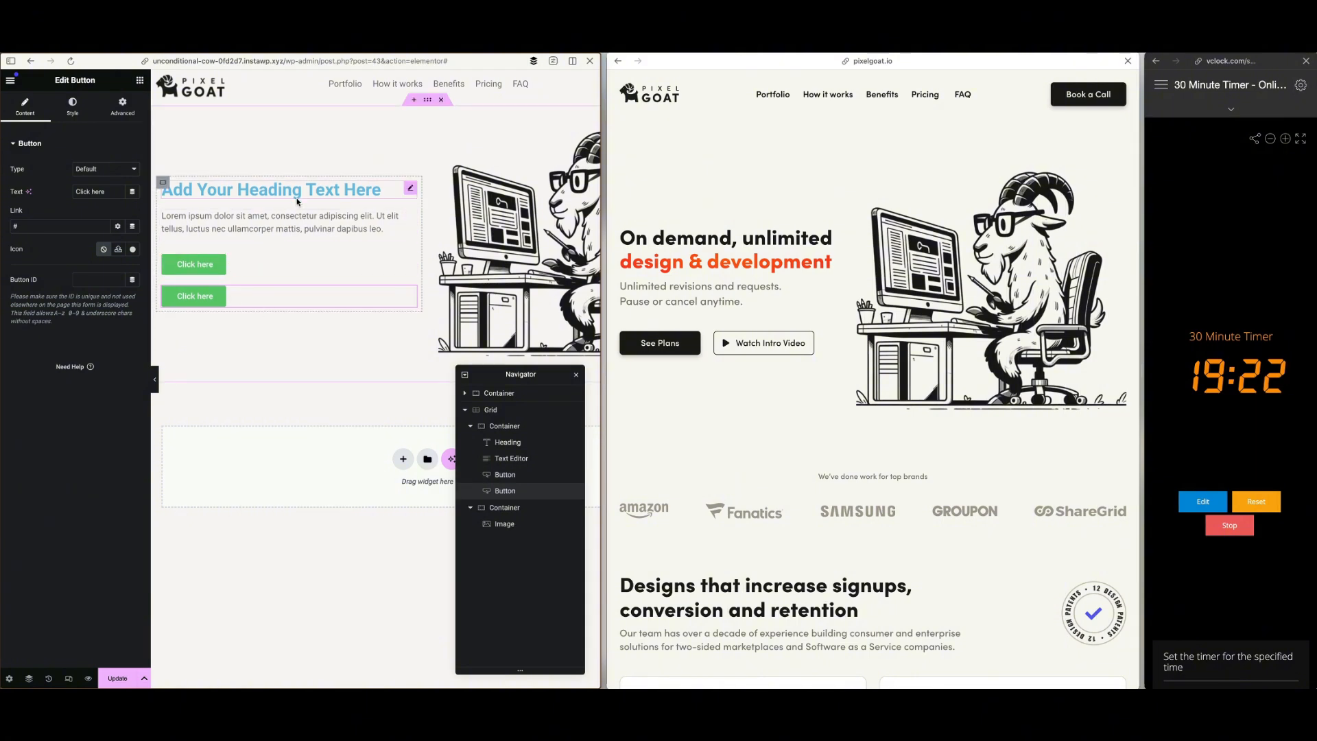
Copy the headline "On demand, unlimited design & development" from the reference site and paste it as the heading's title
left_click_drag(624, 238, 814, 262)
right_click(811, 269)
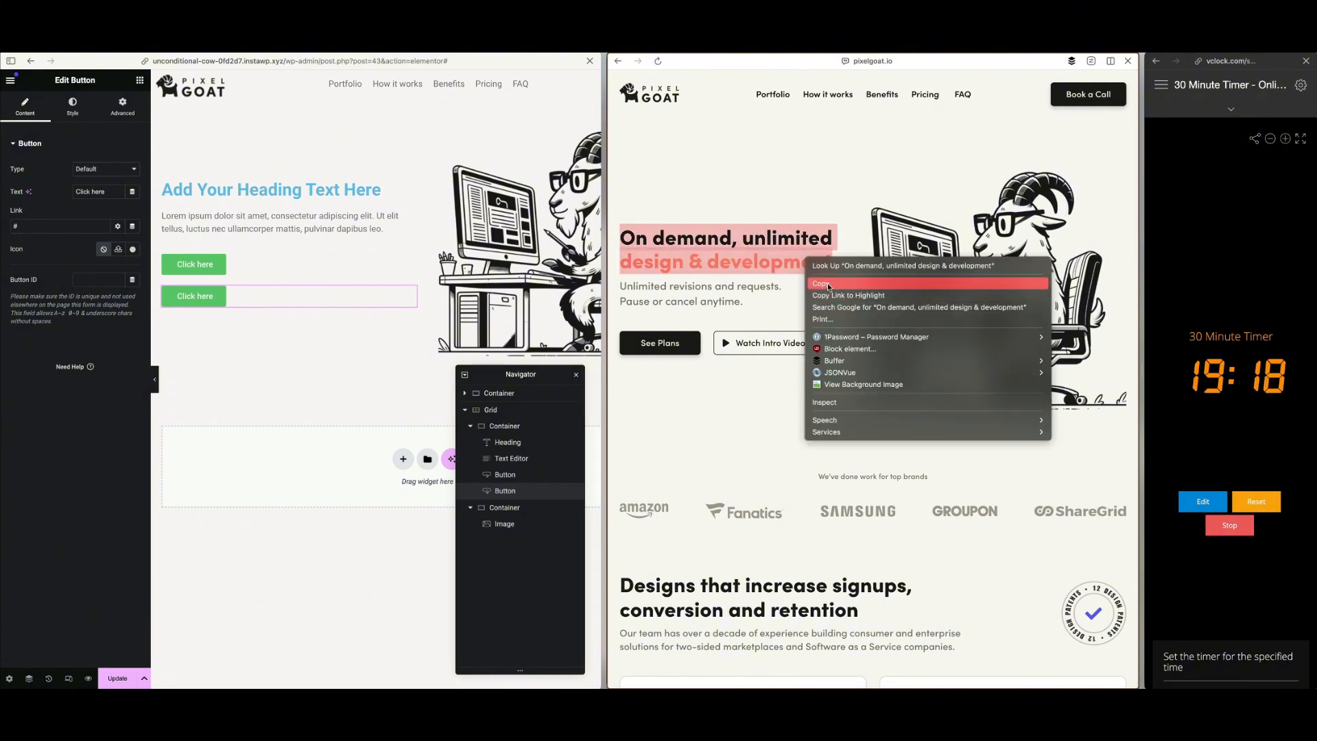
left_click(823, 288)
left_click(329, 192)
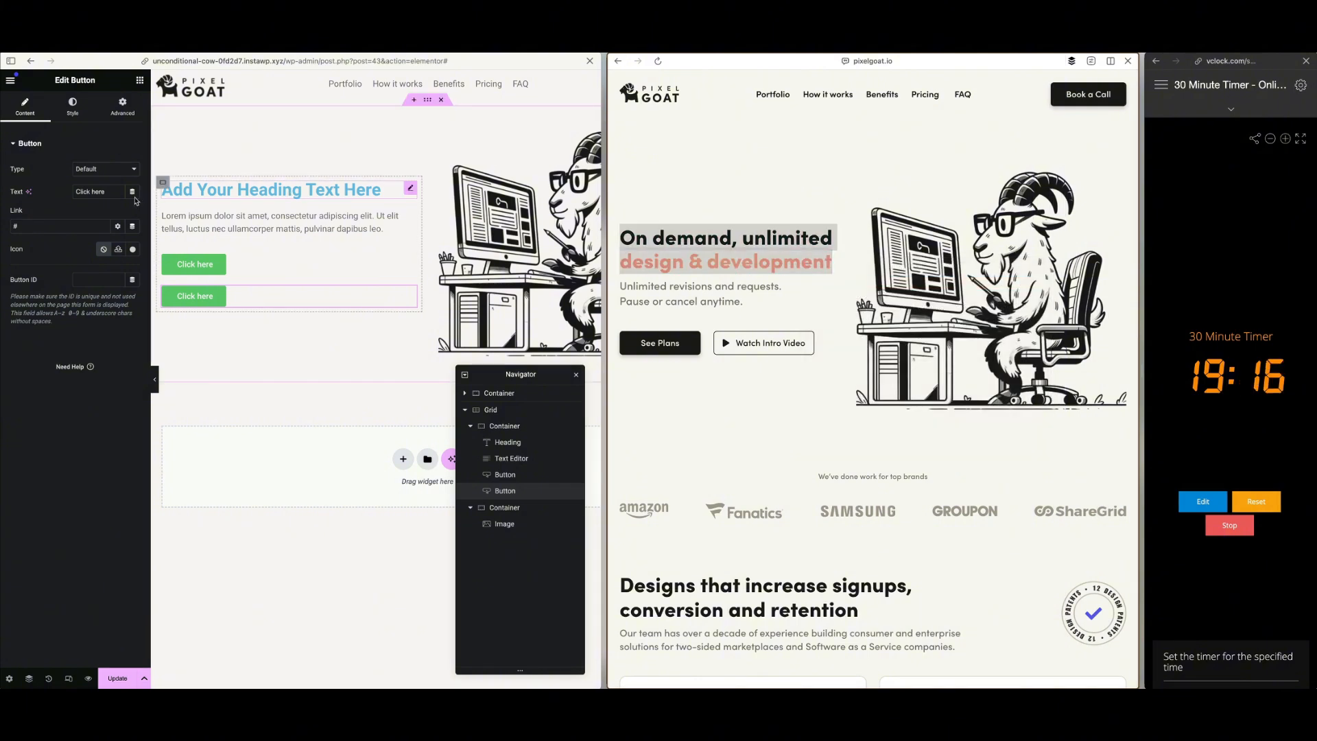
left_click(81, 197)
key("ctrl+a")
key("ctrl+v")
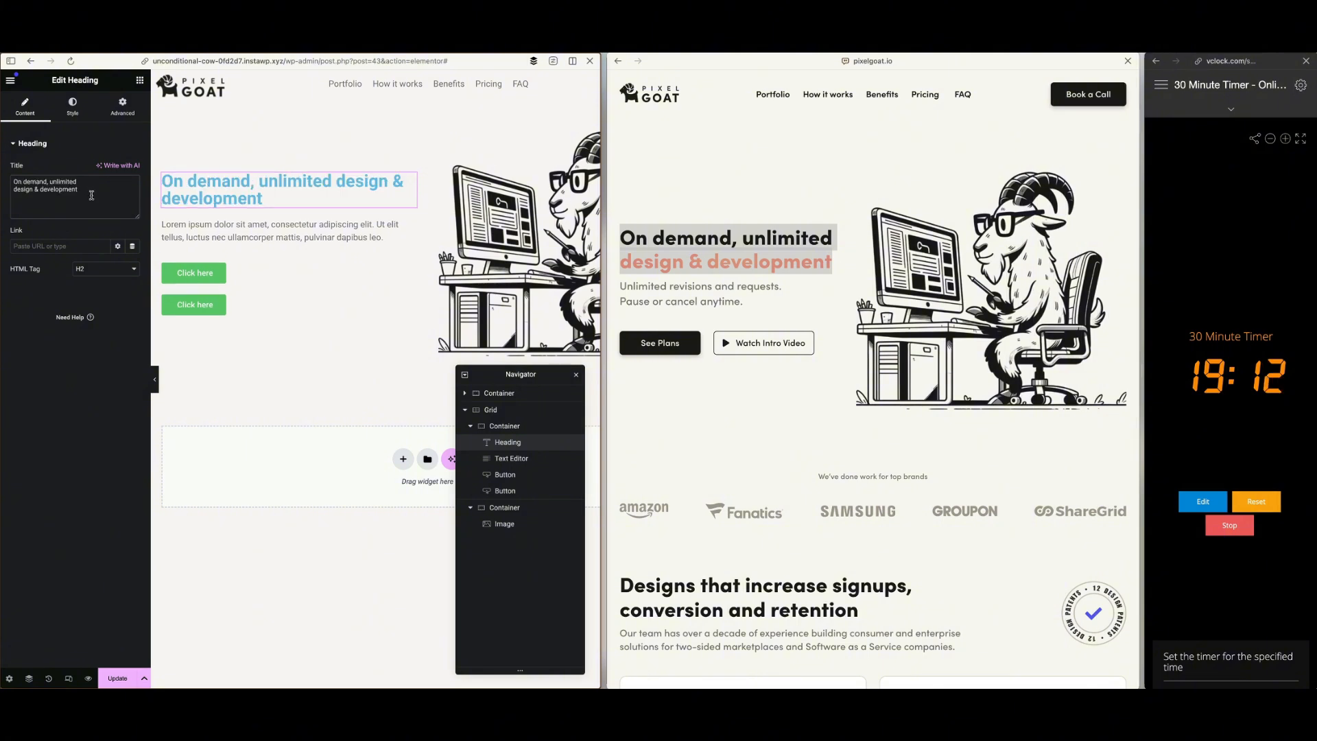
Duplicate the heading and split the headline, keeping "On demand, unlimited" in the first and "design & development" in the second
right_click(295, 198)
left_click(330, 233)
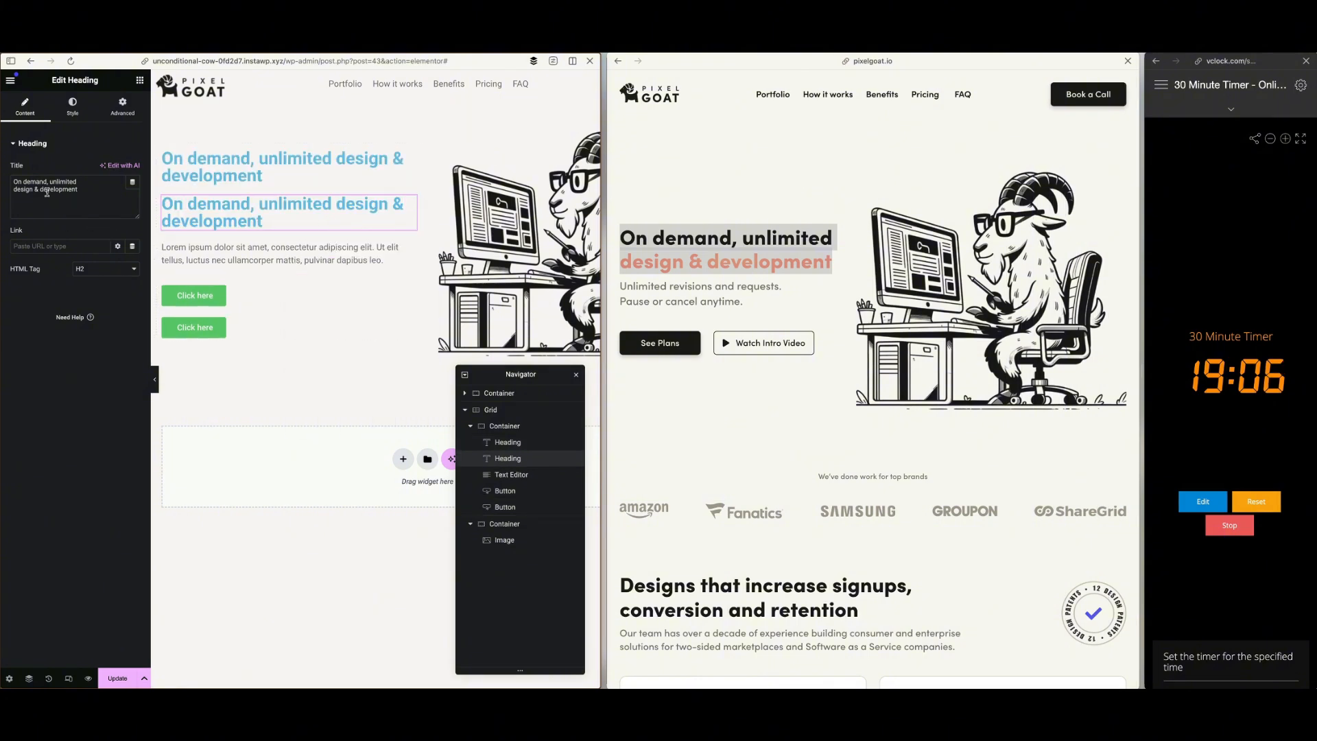
left_click_drag(86, 182, 7, 184)
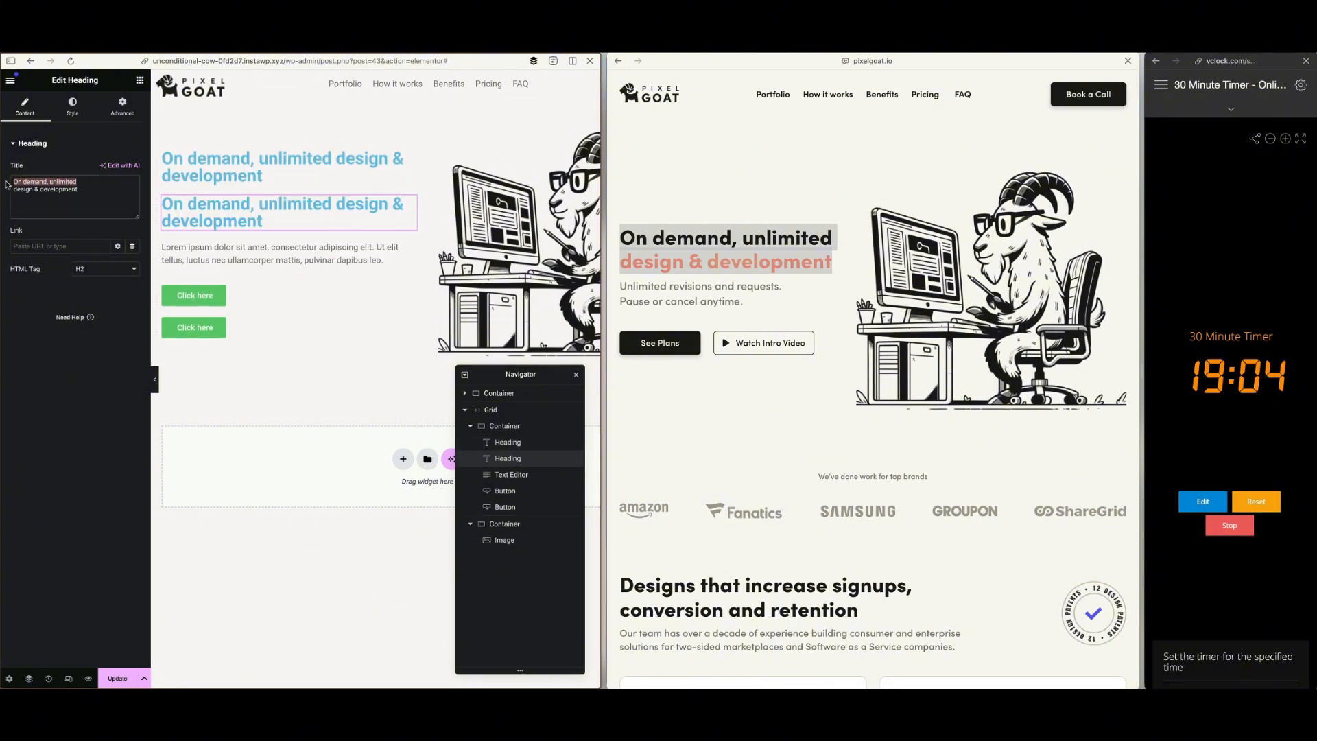
key("BackSpace")
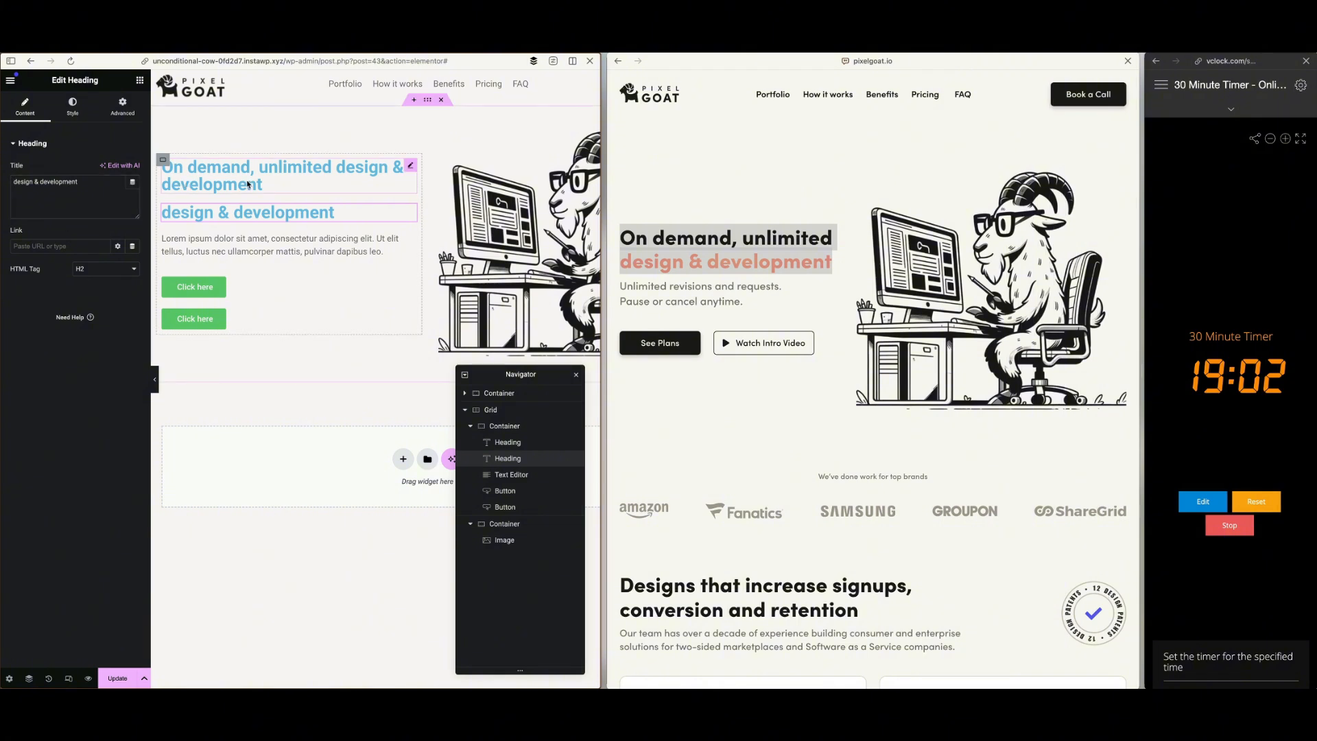
left_click(248, 184)
left_click_drag(79, 189, 86, 179)
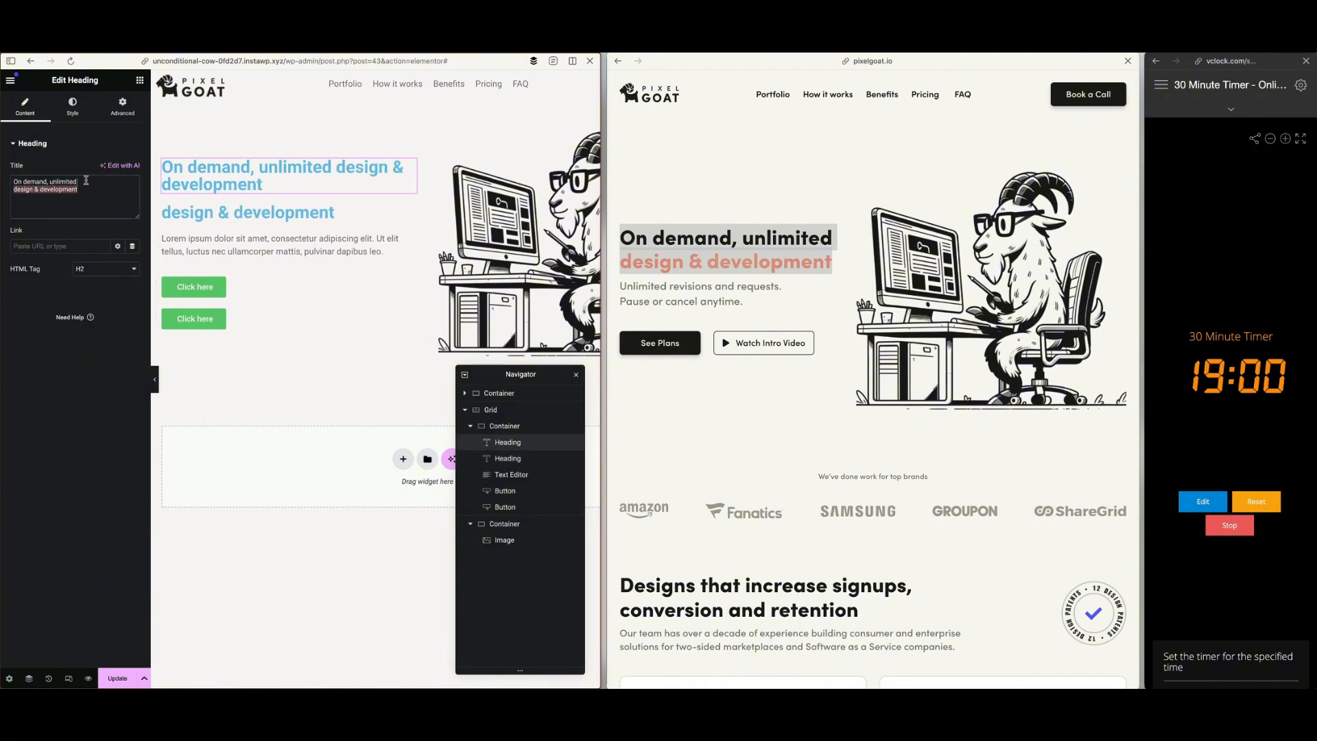
key("BackSpace")
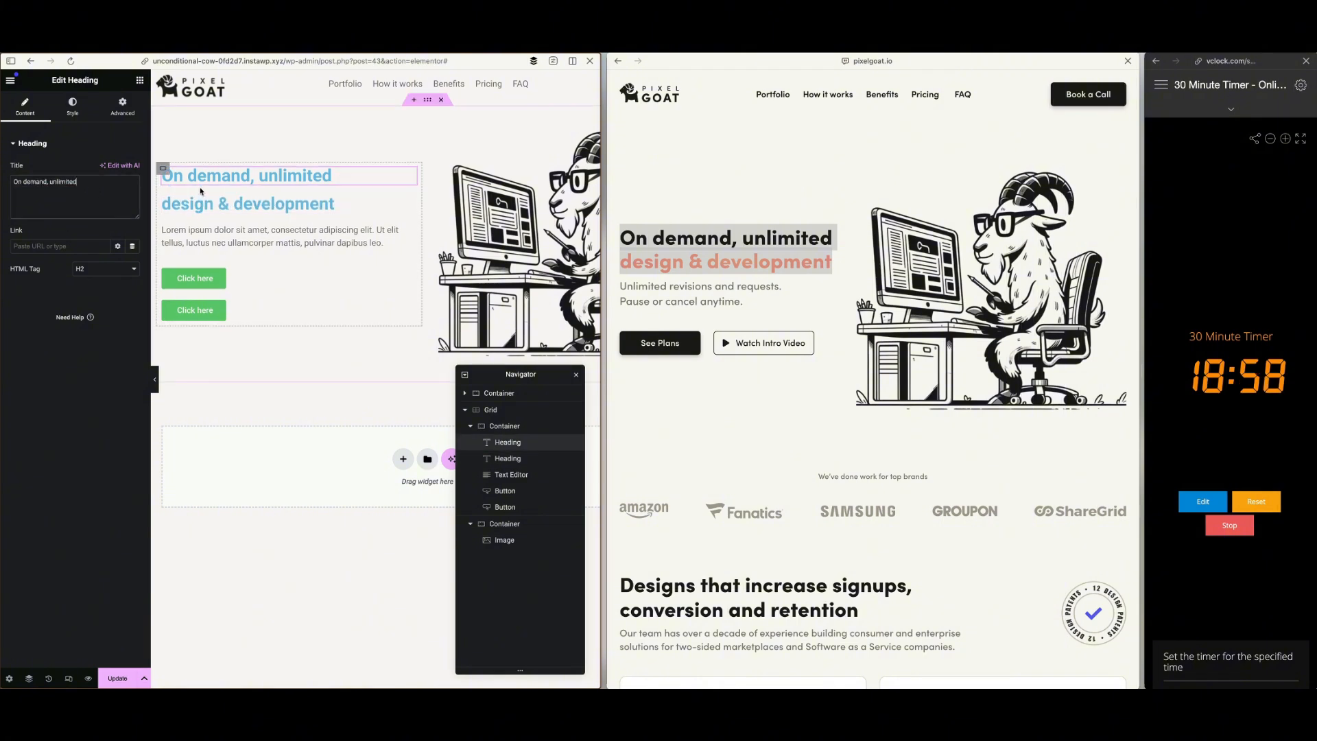
Set the column and row gaps of the container holding the hero text to 0
left_click(163, 170)
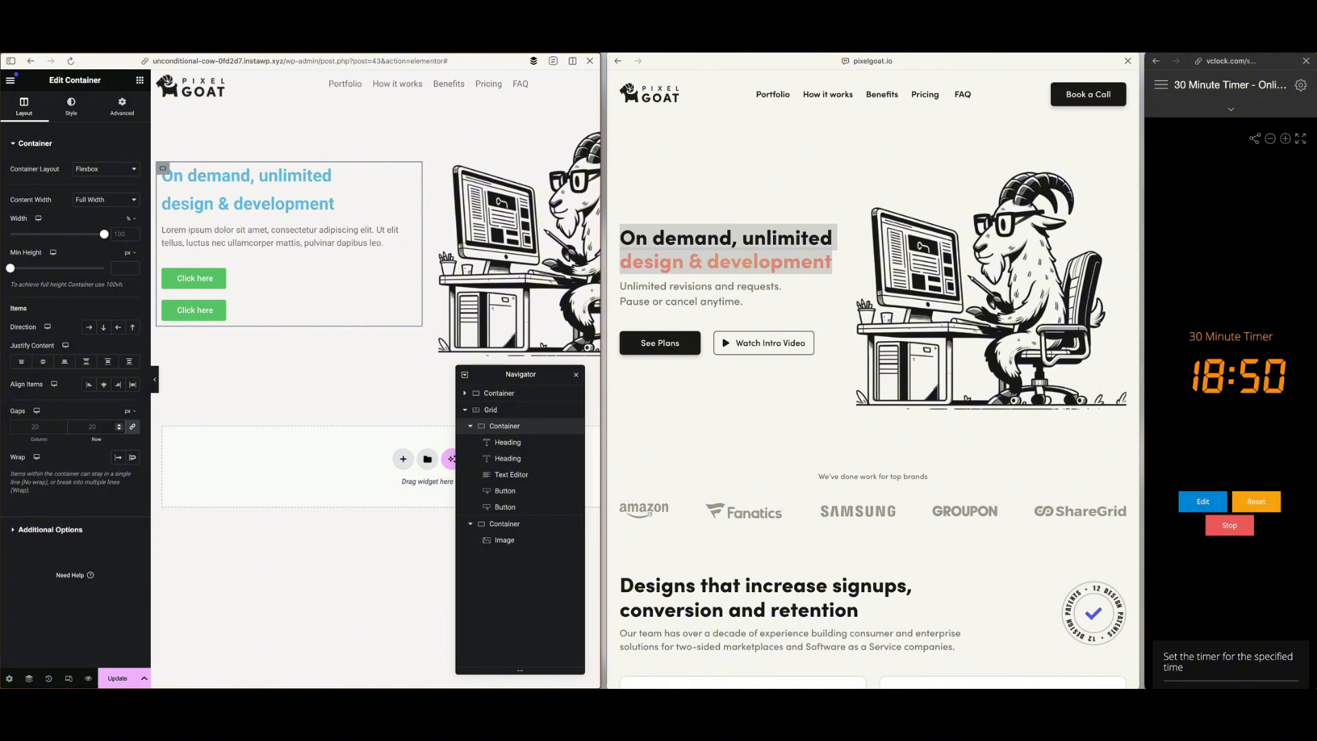
type("0")
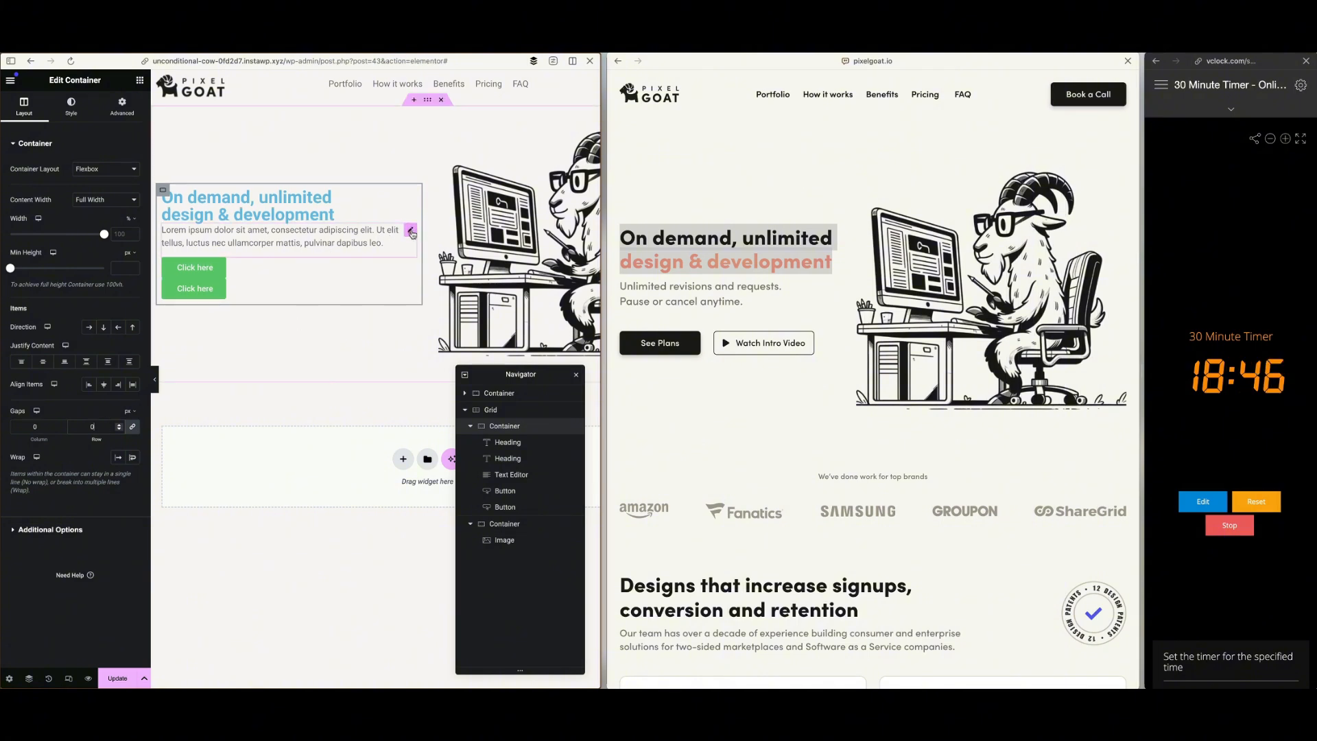
Replace the Text Editor's placeholder with "Unlimited revisions and requests. Pause or cancel anytime." copied from the reference site, removing the extra space
left_click_drag(620, 286, 753, 302)
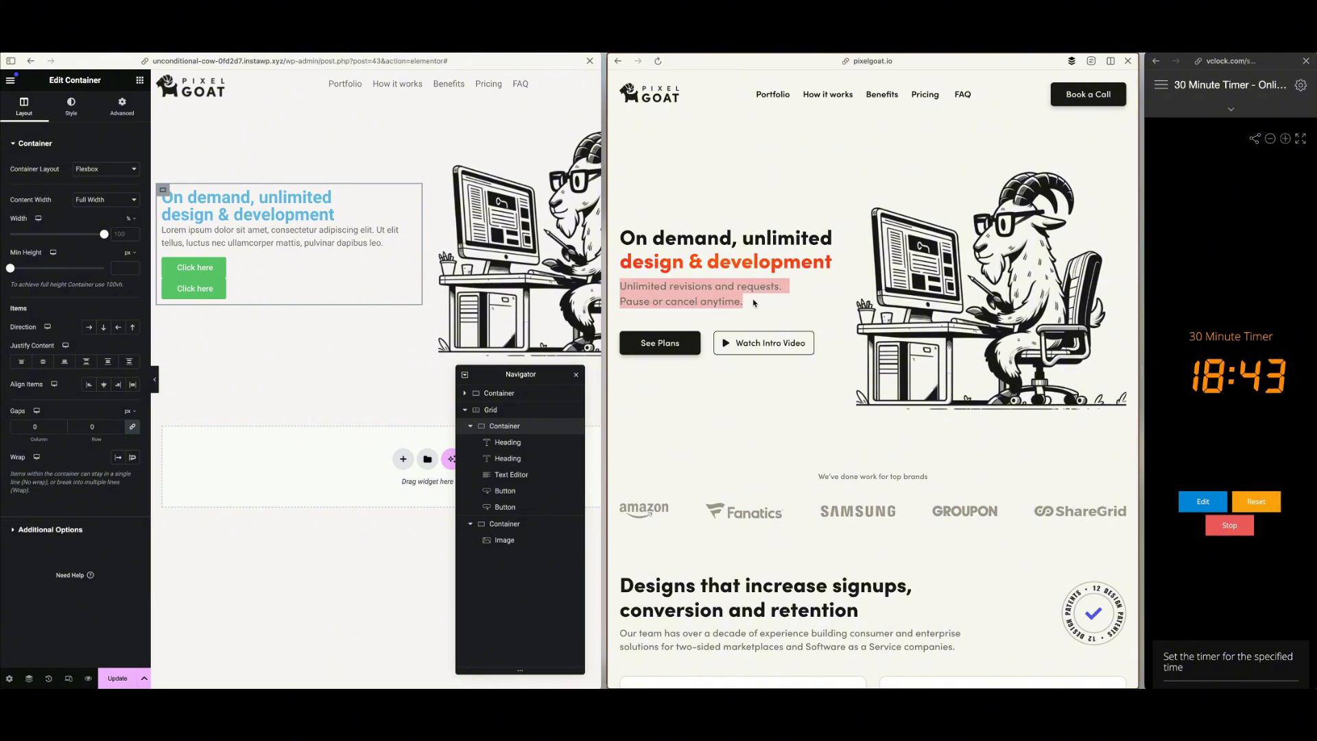
left_click(272, 246)
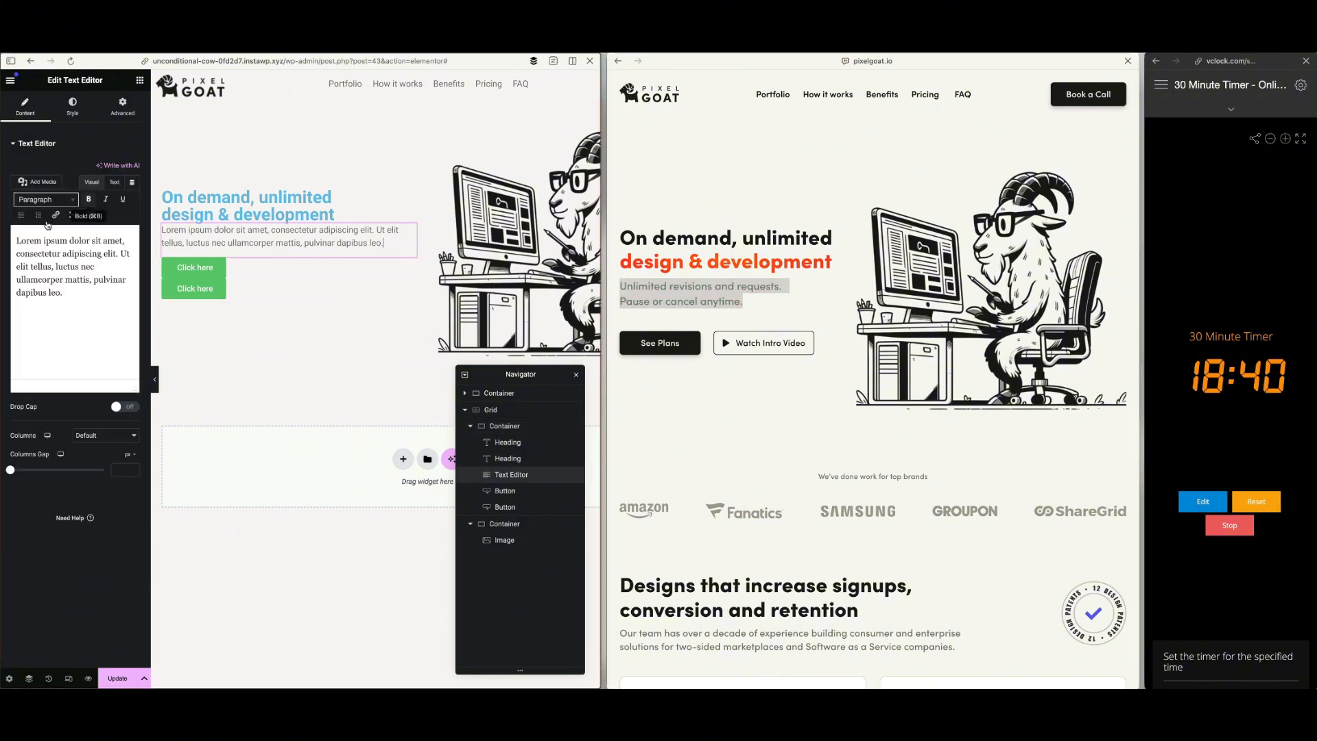
triple_click(78, 268)
key("ctrl+v")
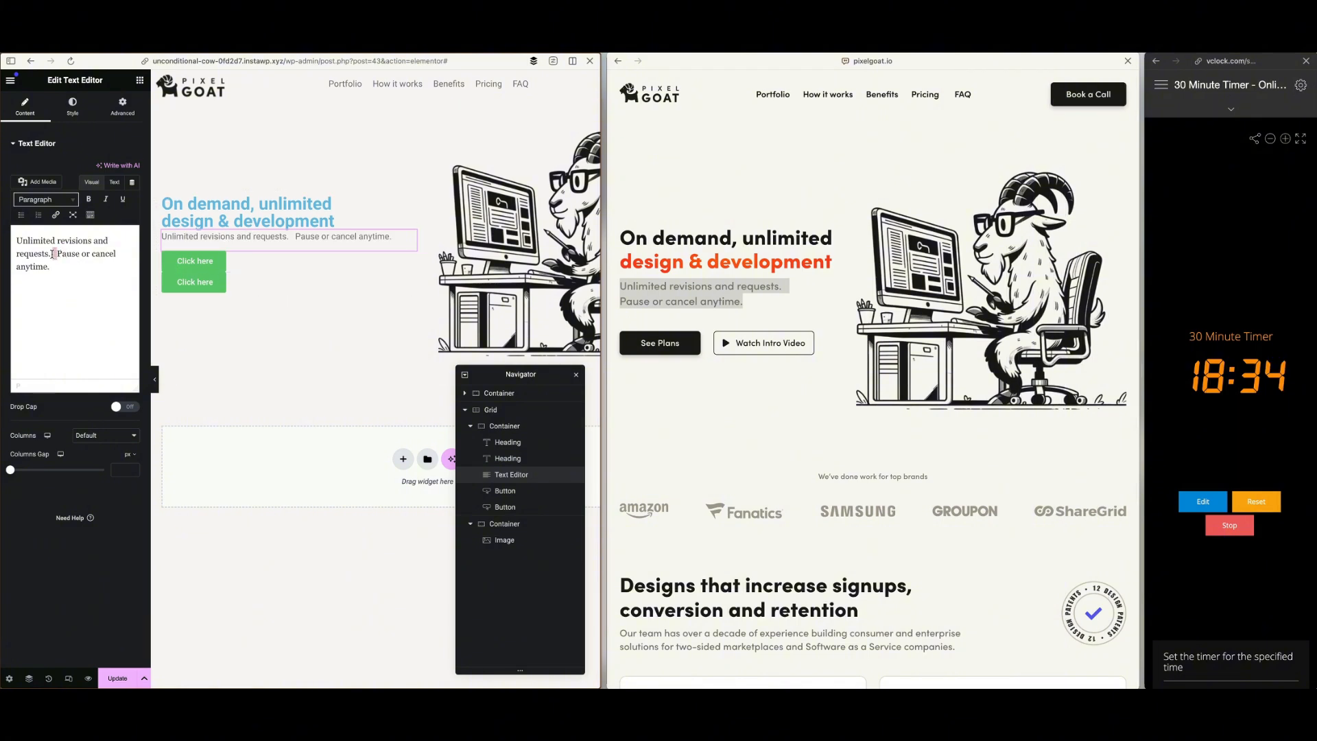
key("BackSpace")
Insert a line break before "Pause or cancel anytime." so the hero subtext runs over two lines
left_click(643, 290)
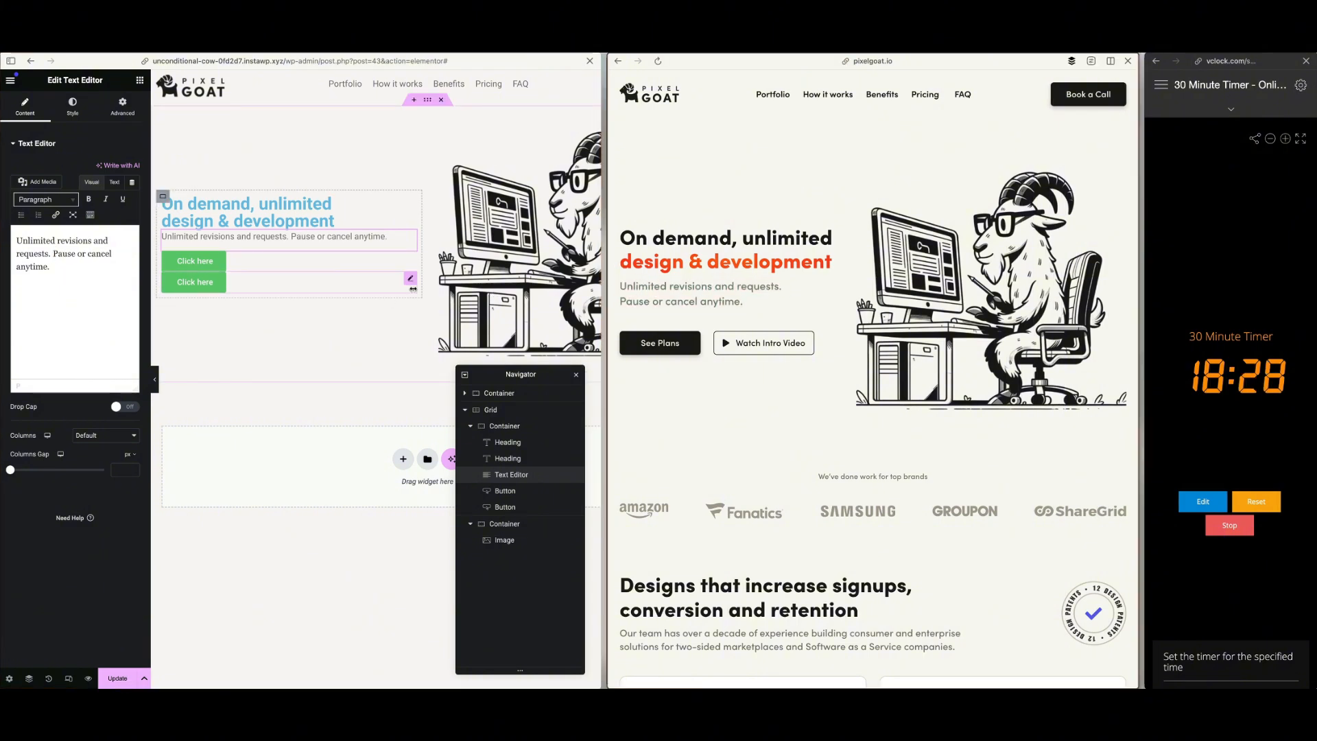
left_click(55, 253)
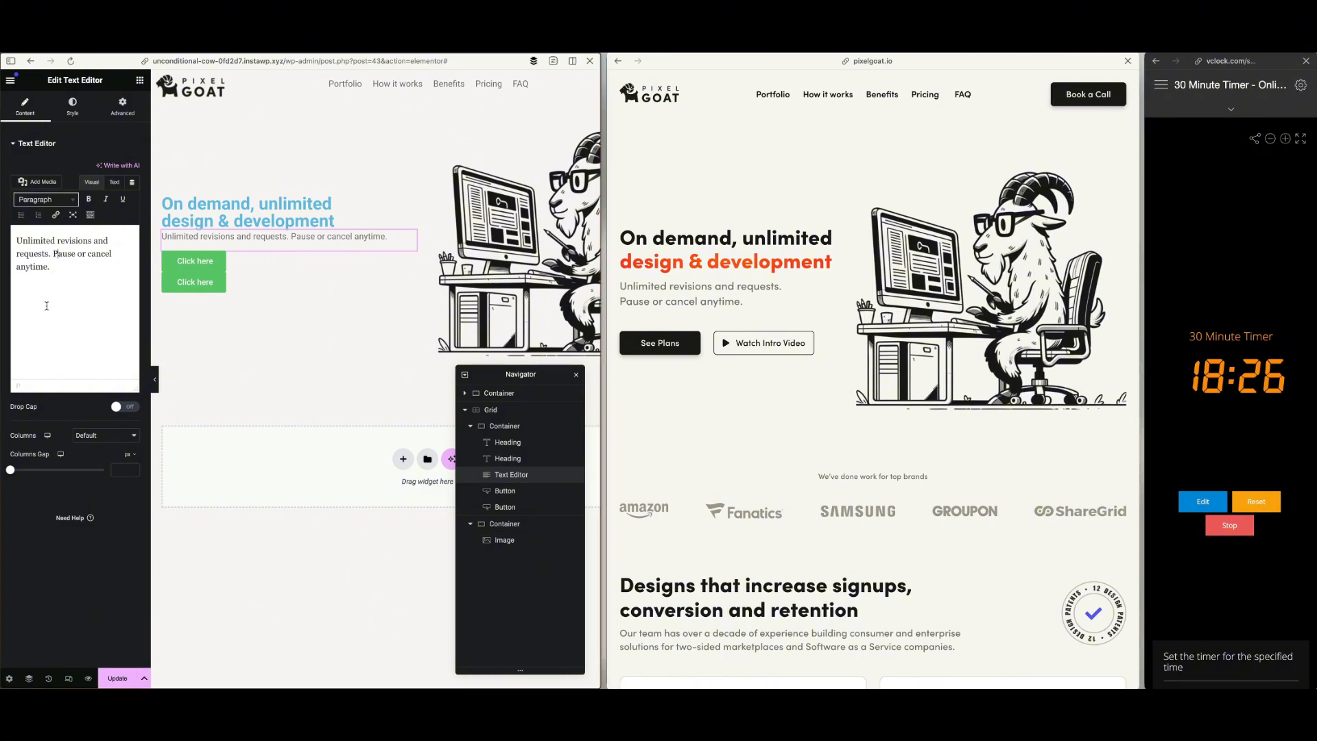
key("shift+Left")
key("shift+Return")
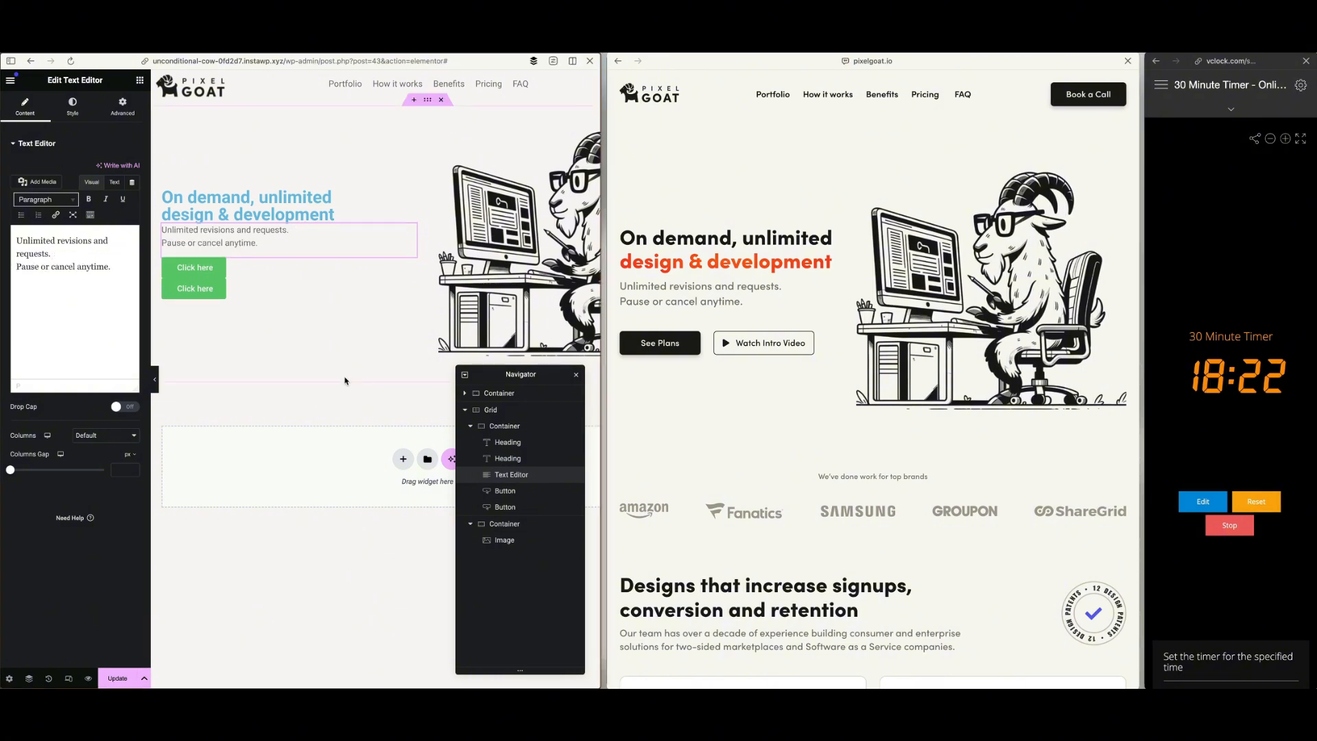
Change the label of the first hero button to "See Plans"
left_click(280, 269)
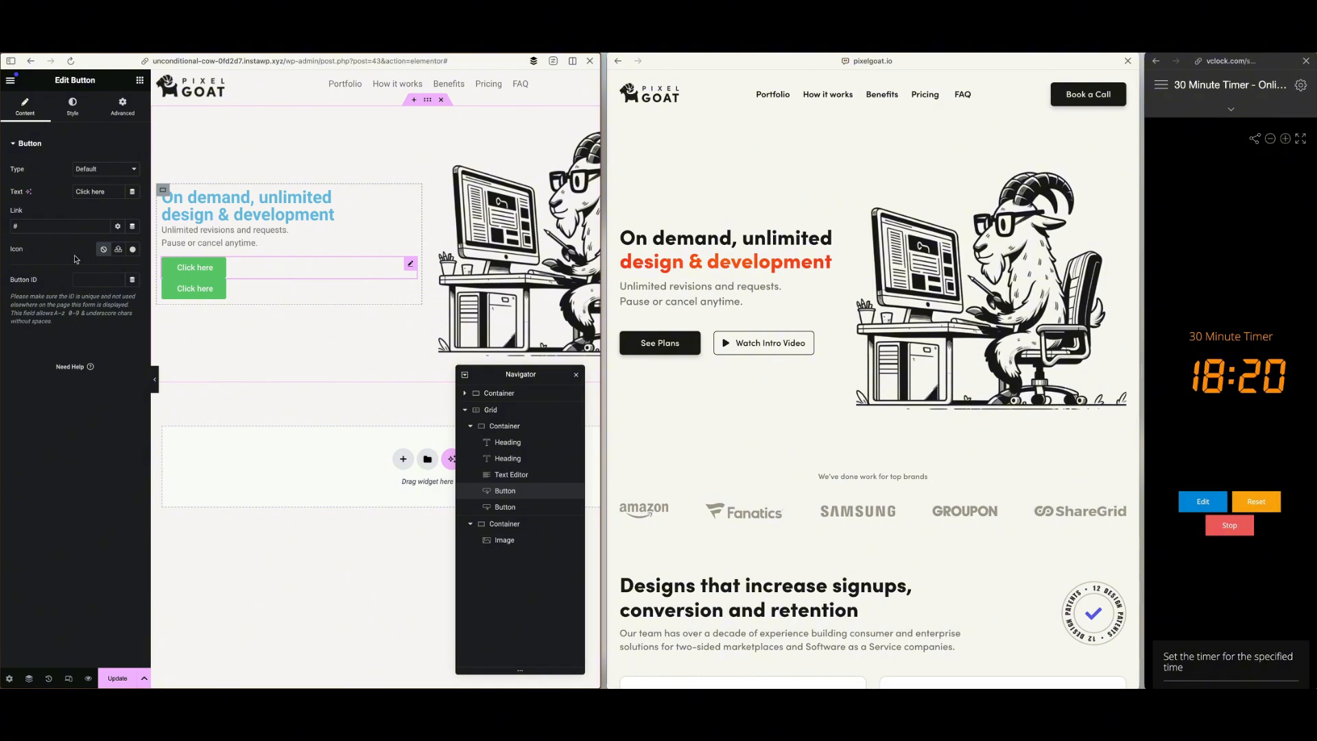
key("super+a")
type("See")
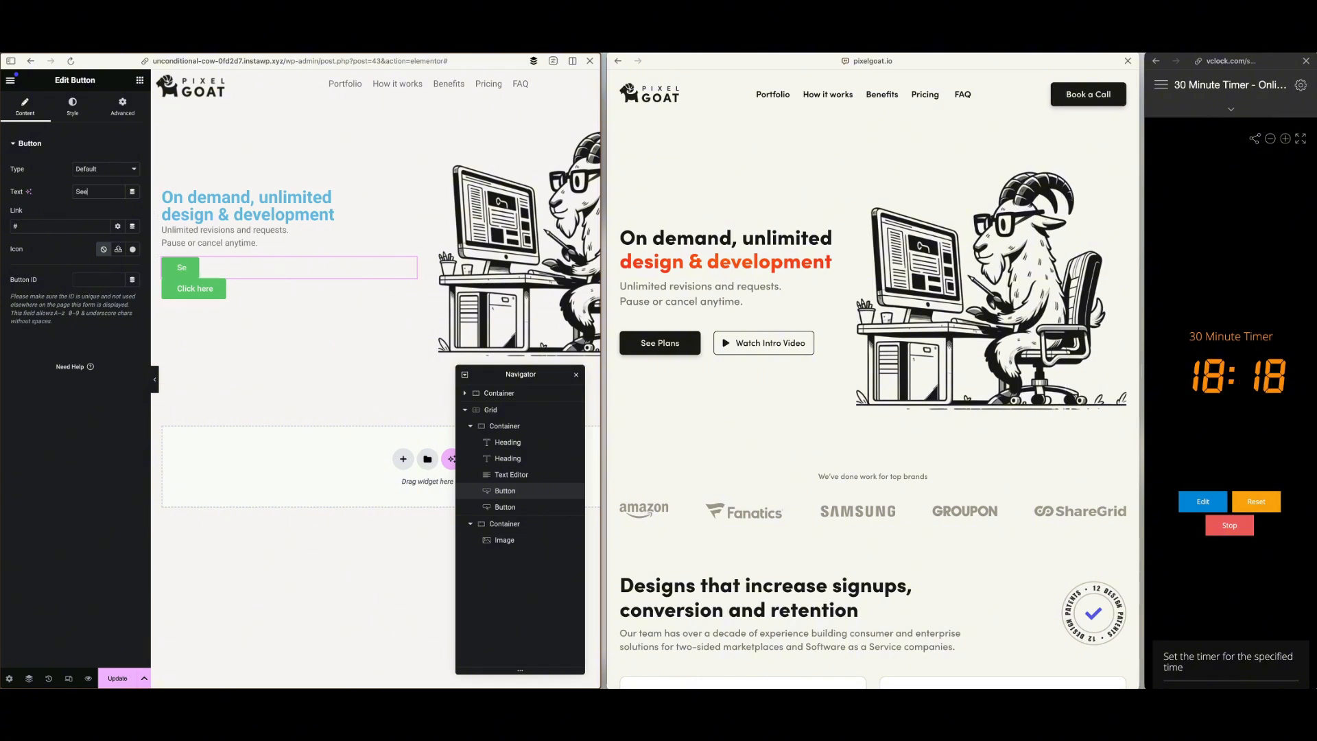
type(" Plans")
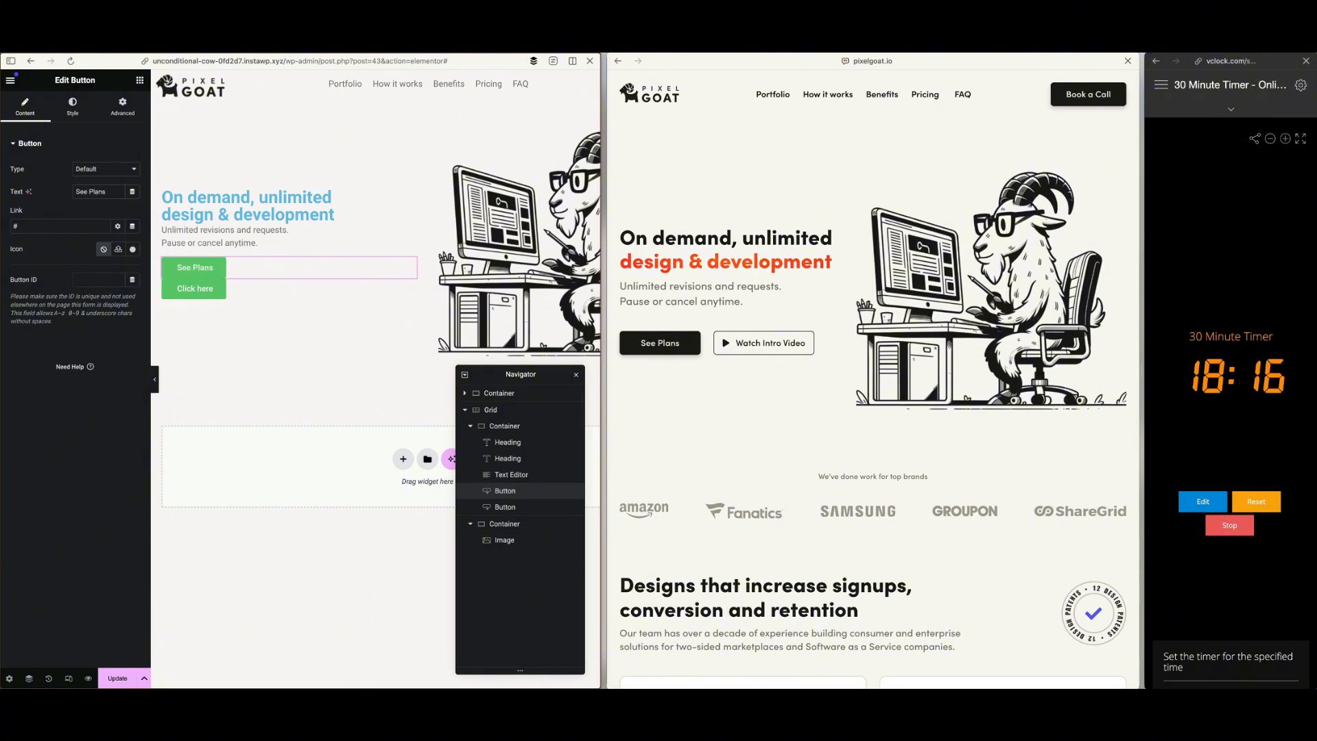
Copy the header's Book a Call button and paste its style onto the See Plans button
scroll(469, 204, "right", 3)
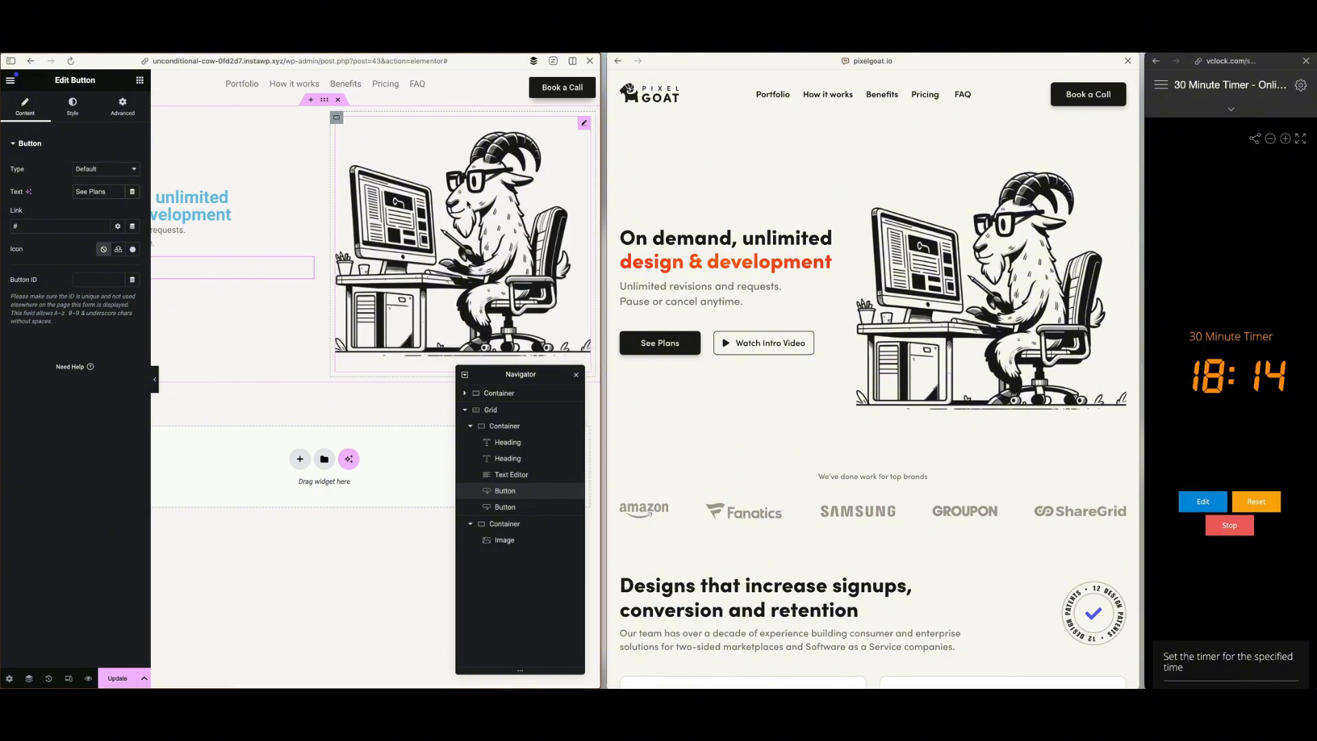
right_click(549, 91)
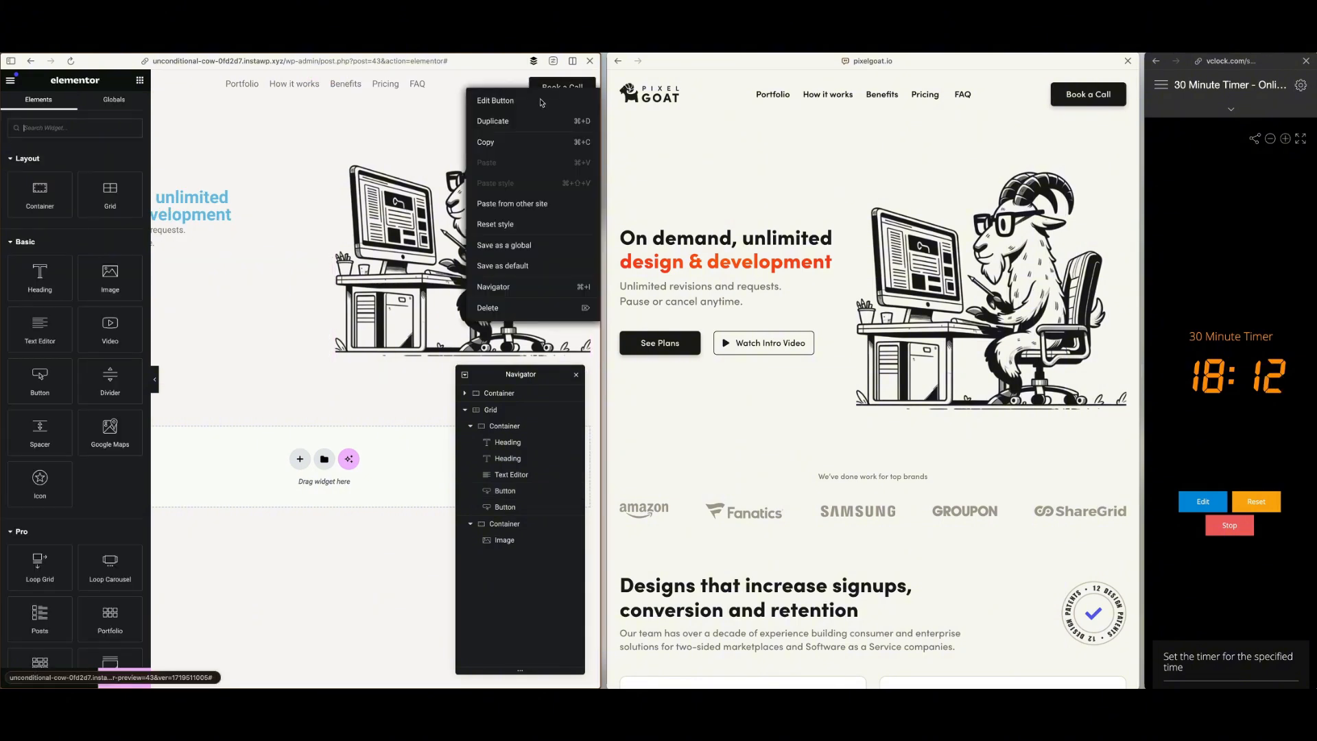
left_click(489, 141)
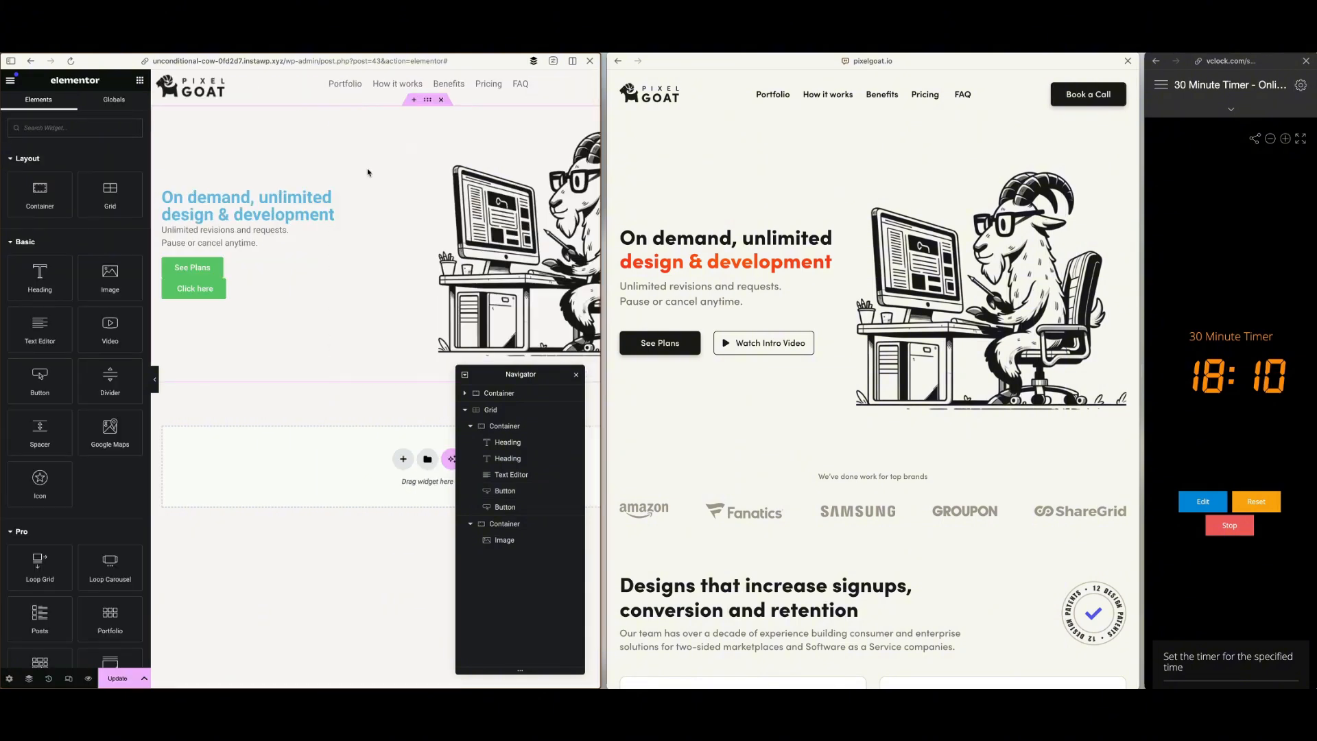
right_click(221, 269)
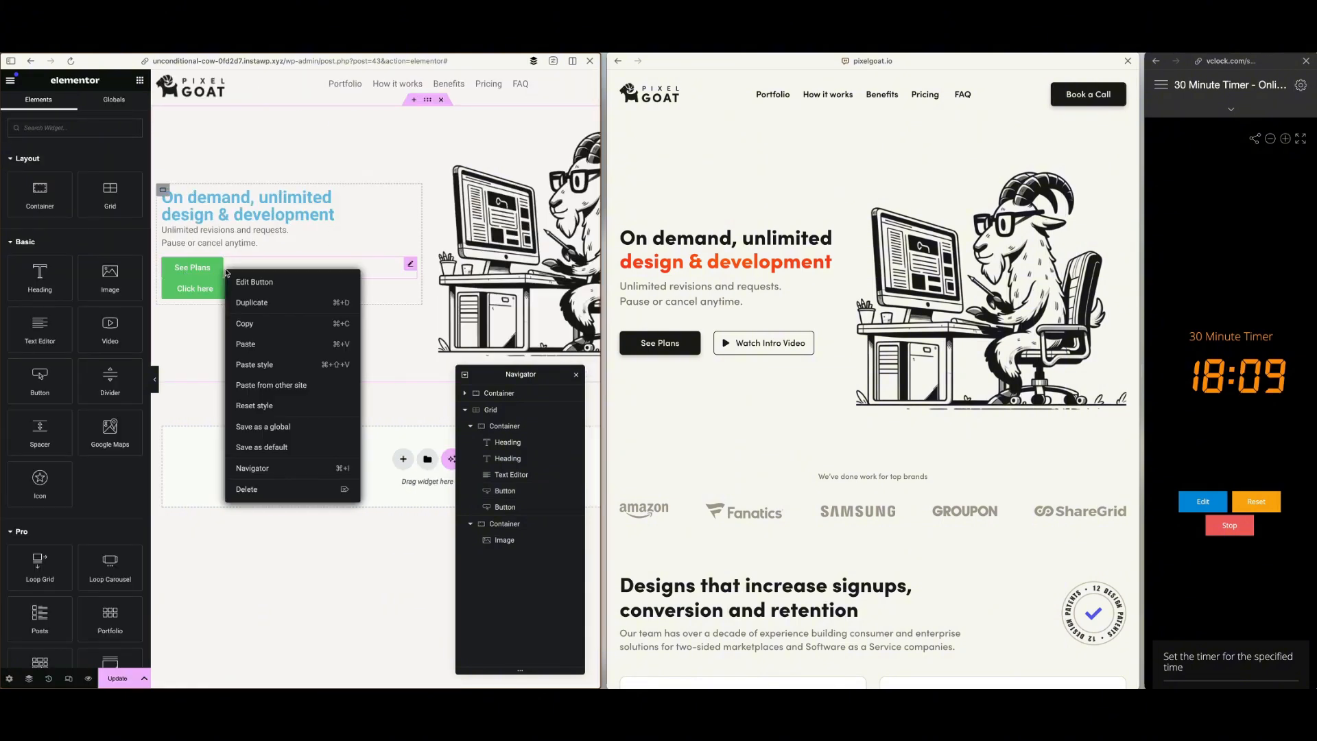
left_click(284, 367)
Change the label of the second hero button to "Watch Intro Video"
left_click(229, 293)
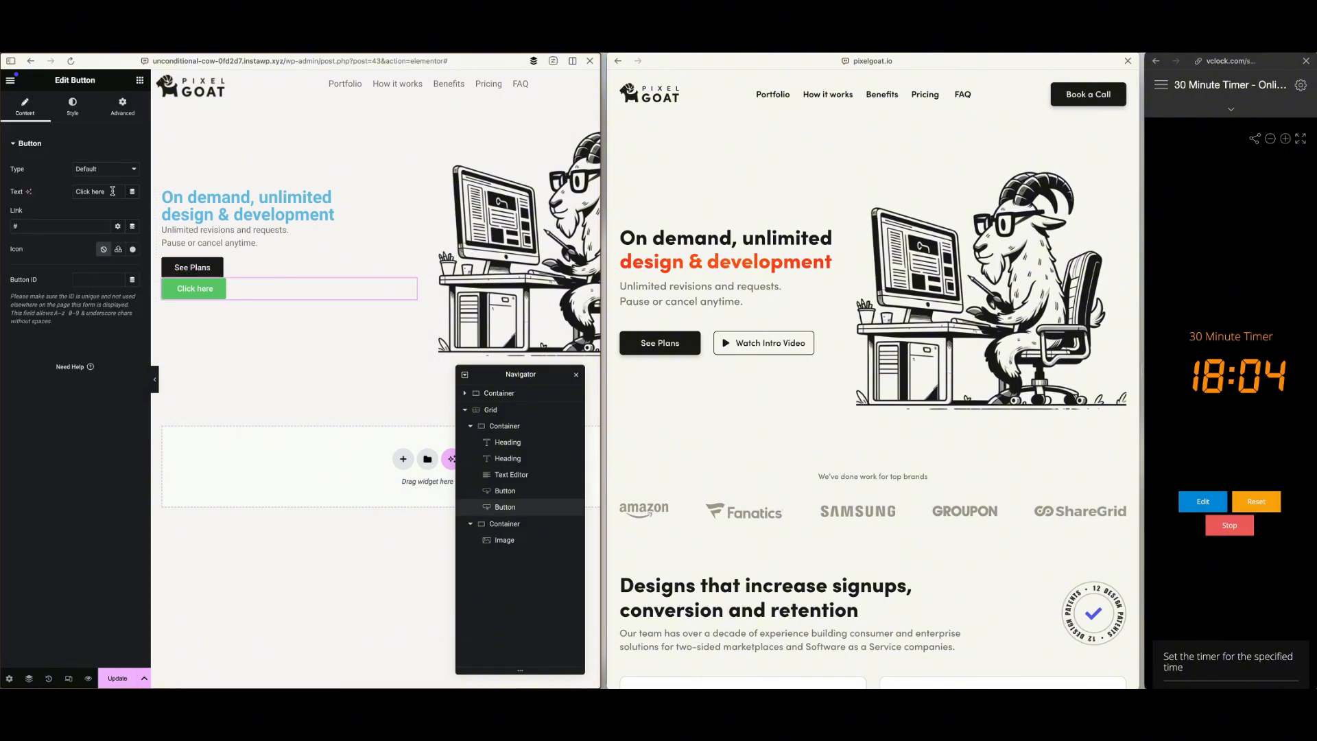
left_click_drag(113, 191, 62, 193)
type("Wat")
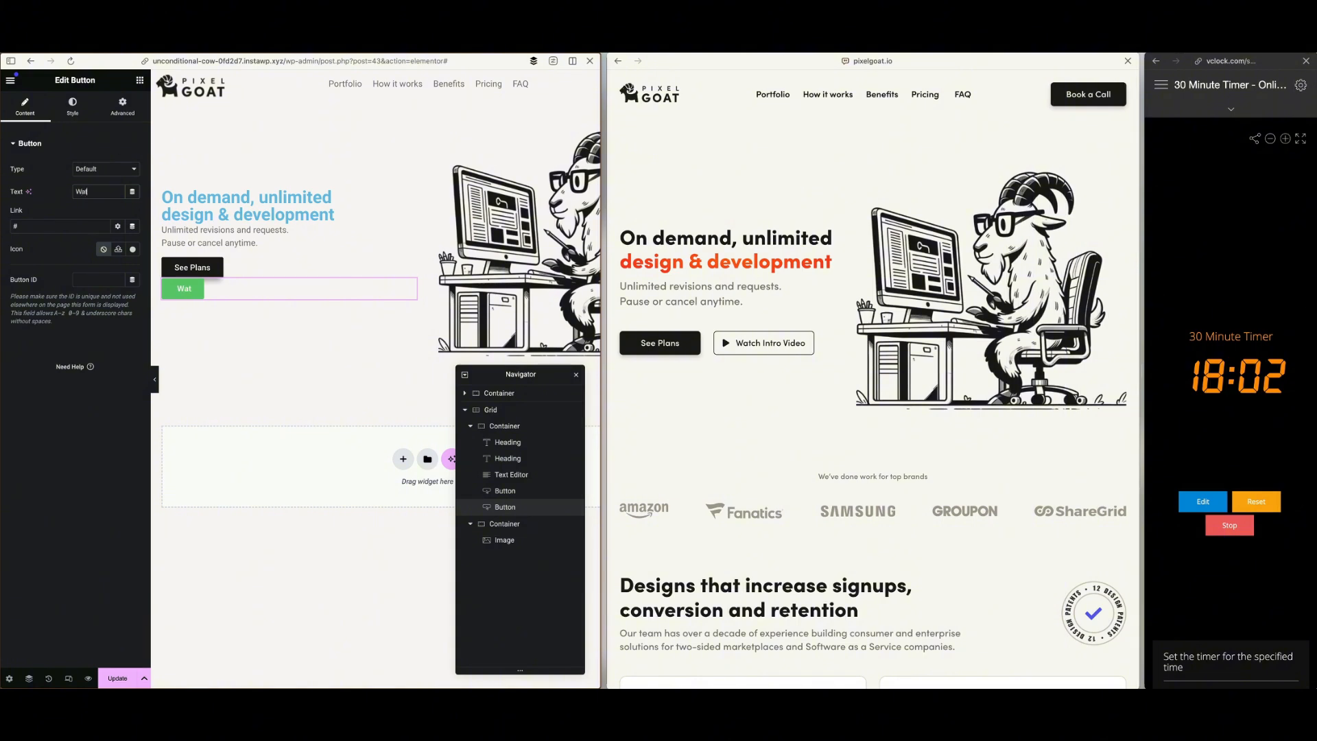
type("ch Intro")
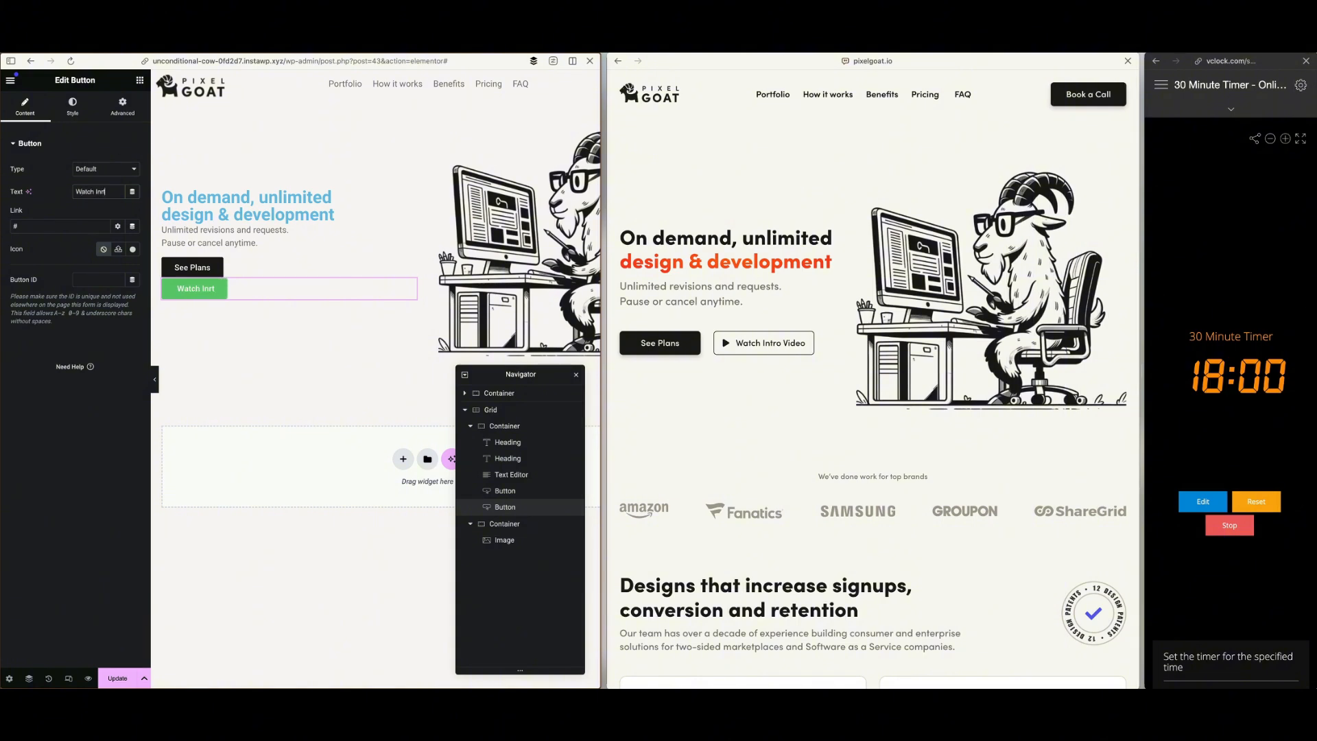
type(" Video")
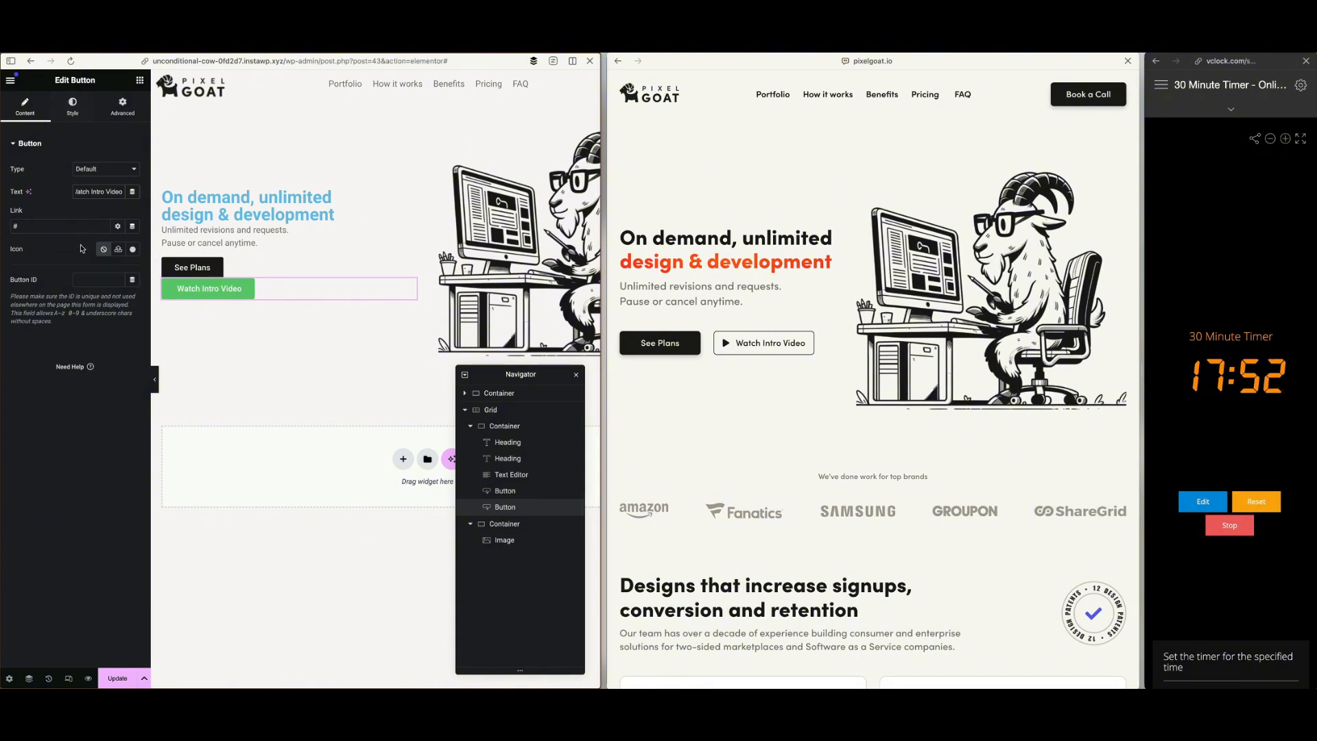
Search the icon library for "play" and insert the solid Play icon into the Watch Intro Video button
left_click(133, 251)
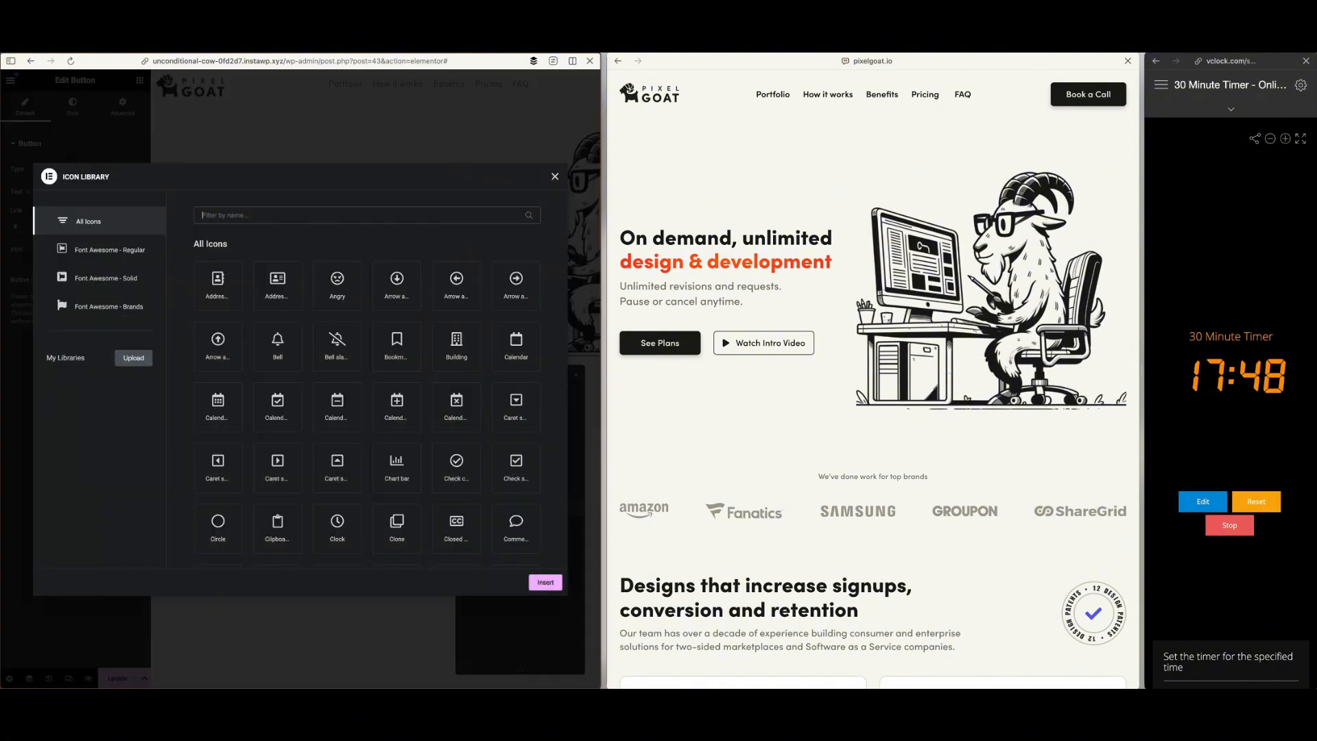
type("play")
left_click(277, 280)
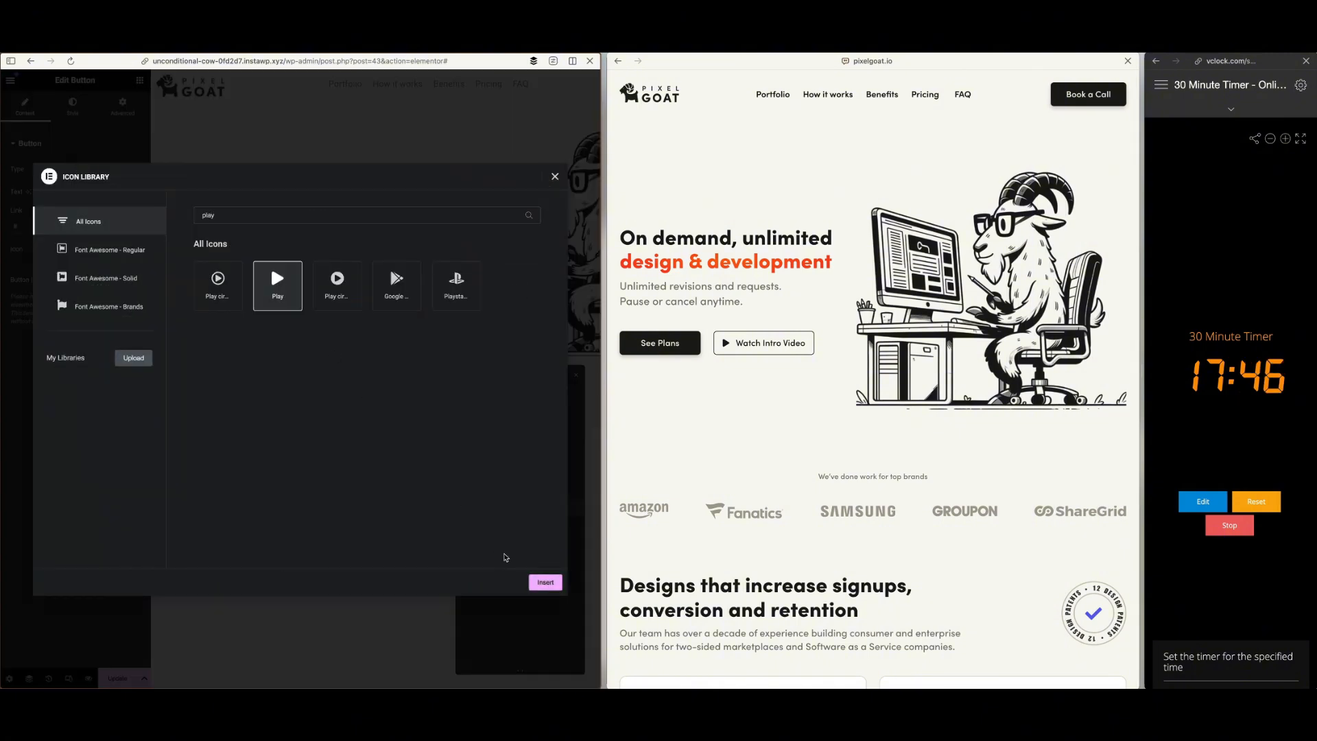
left_click(544, 581)
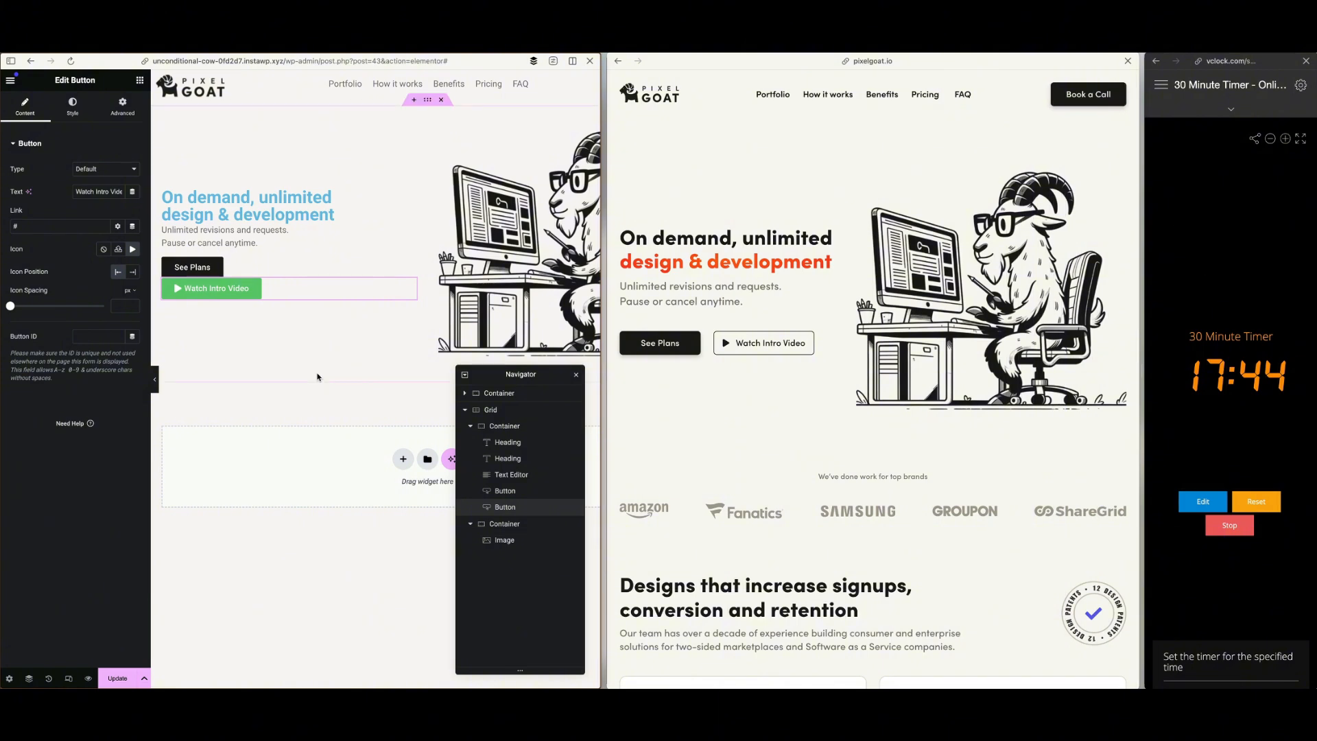
Make the Watch Intro Video button's background colour fully transparent by reducing its opacity to zero
left_click(72, 120)
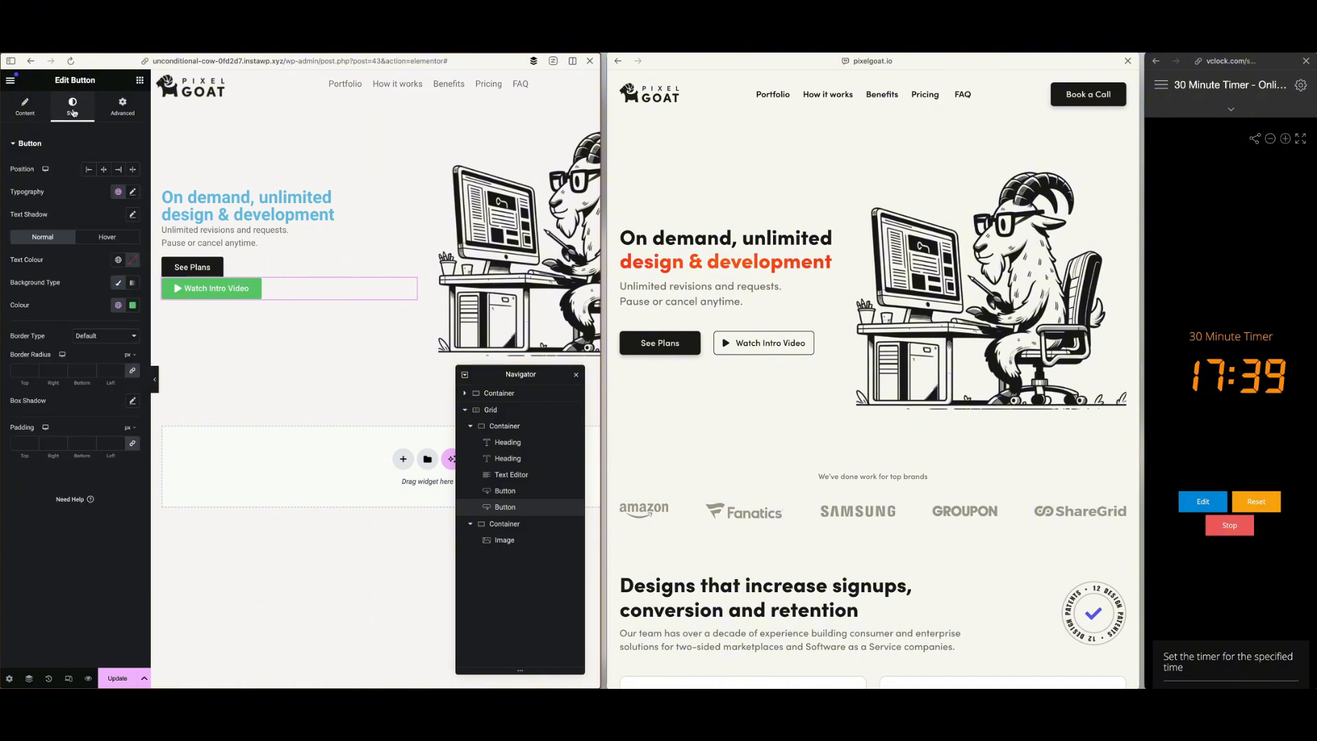
left_click(132, 305)
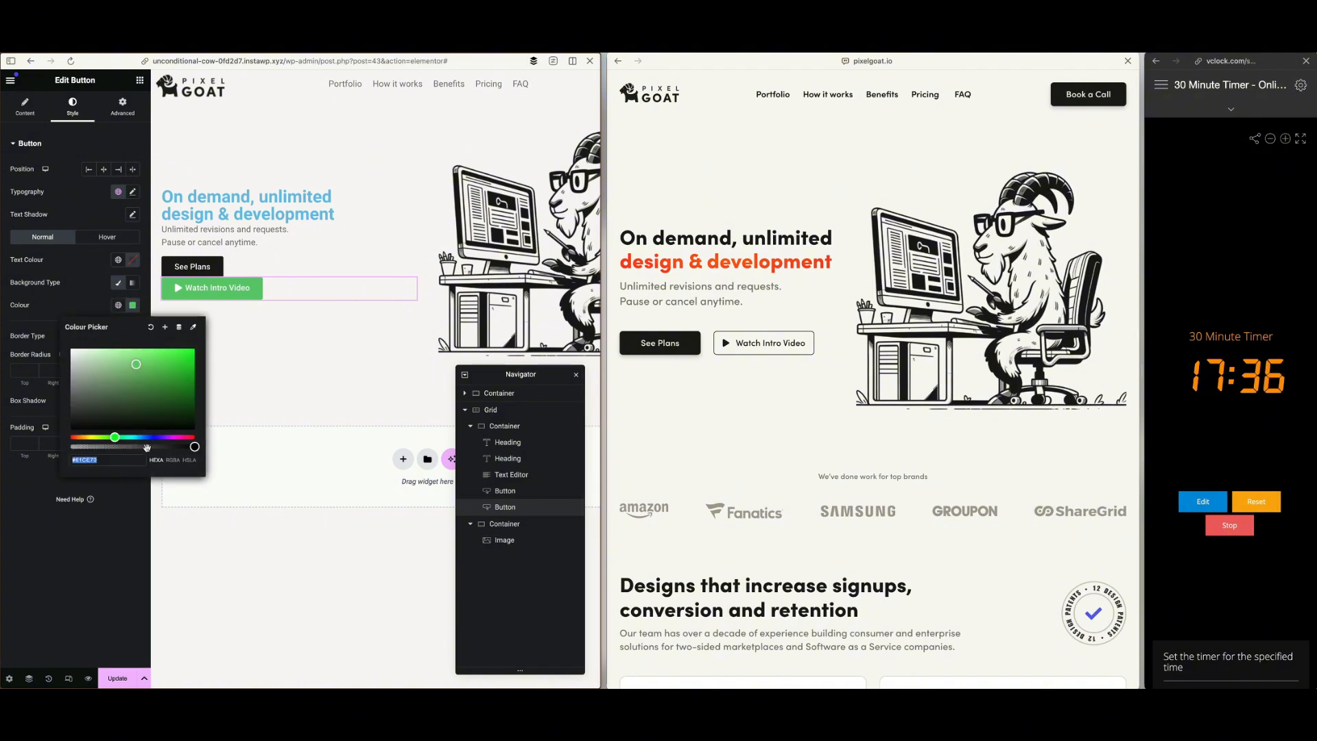
left_click(118, 283)
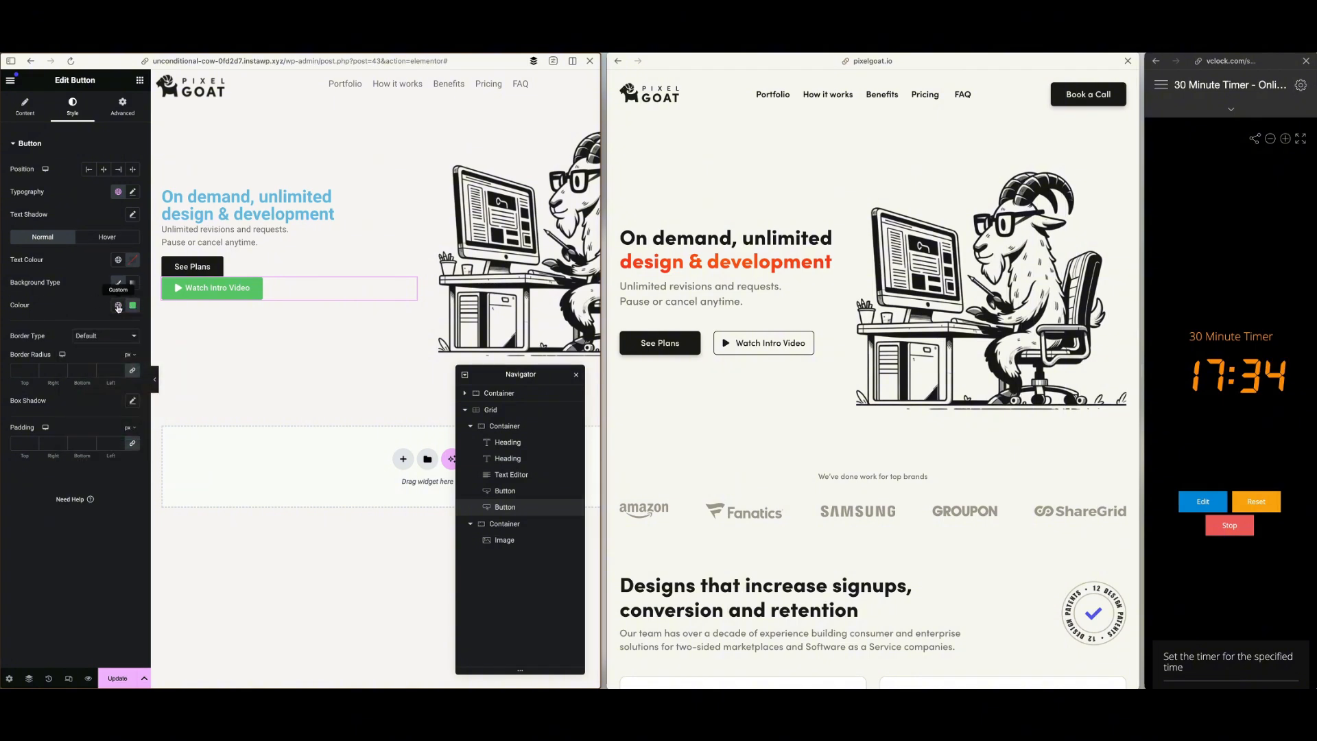
left_click(118, 306)
left_click(128, 306)
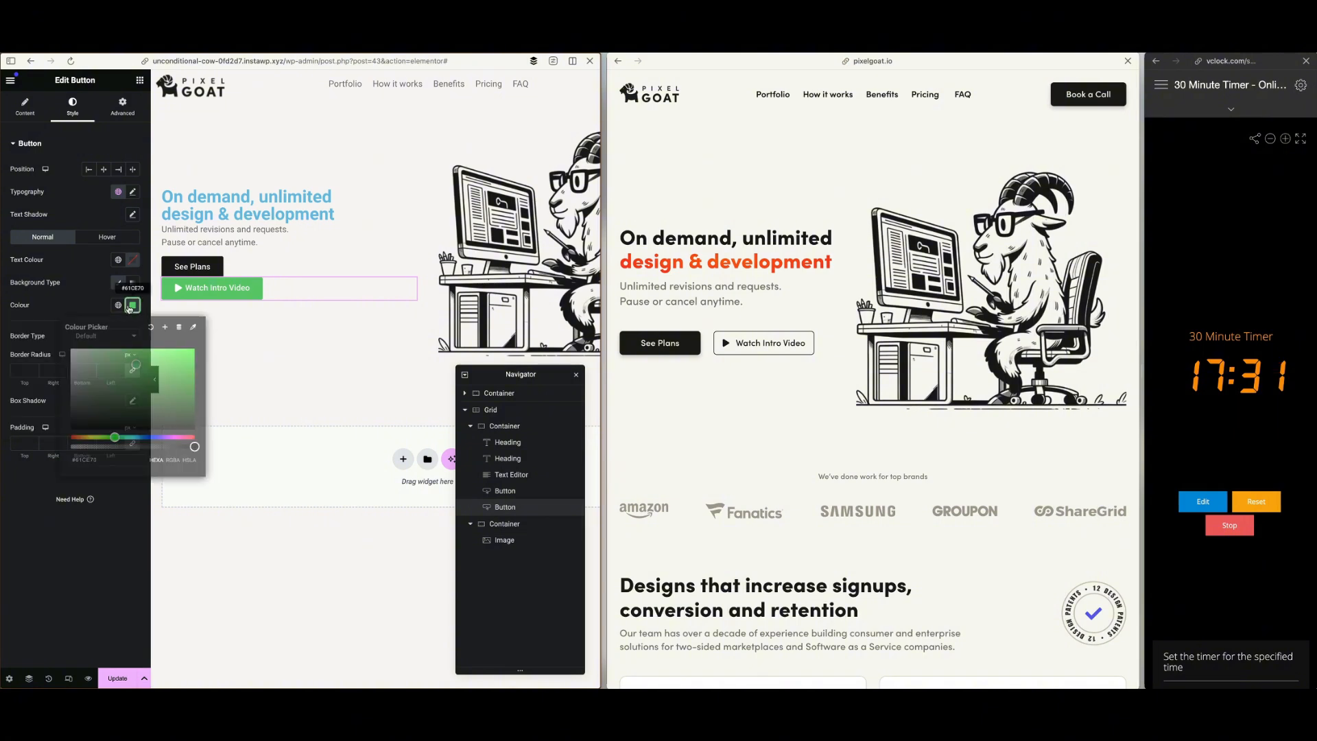
left_click(153, 328)
left_click(134, 307)
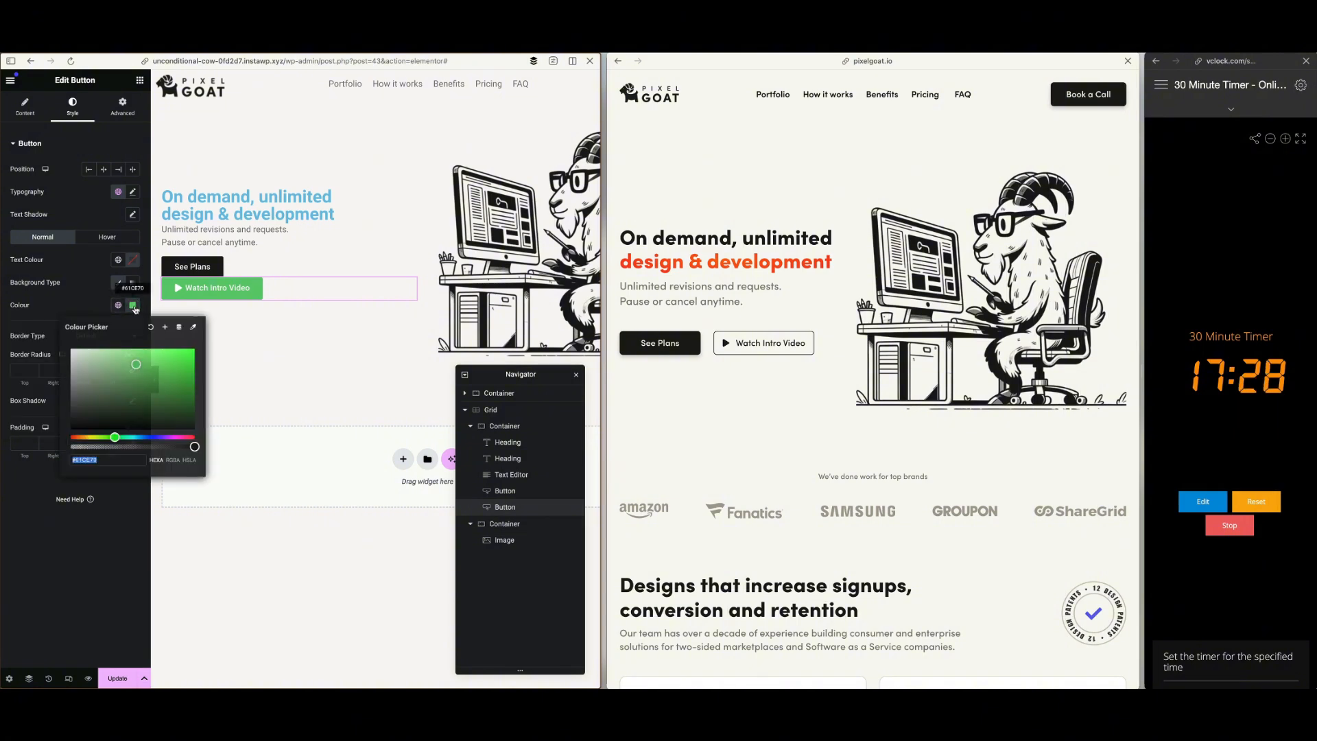
left_click_drag(100, 447, 45, 444)
left_click(80, 297)
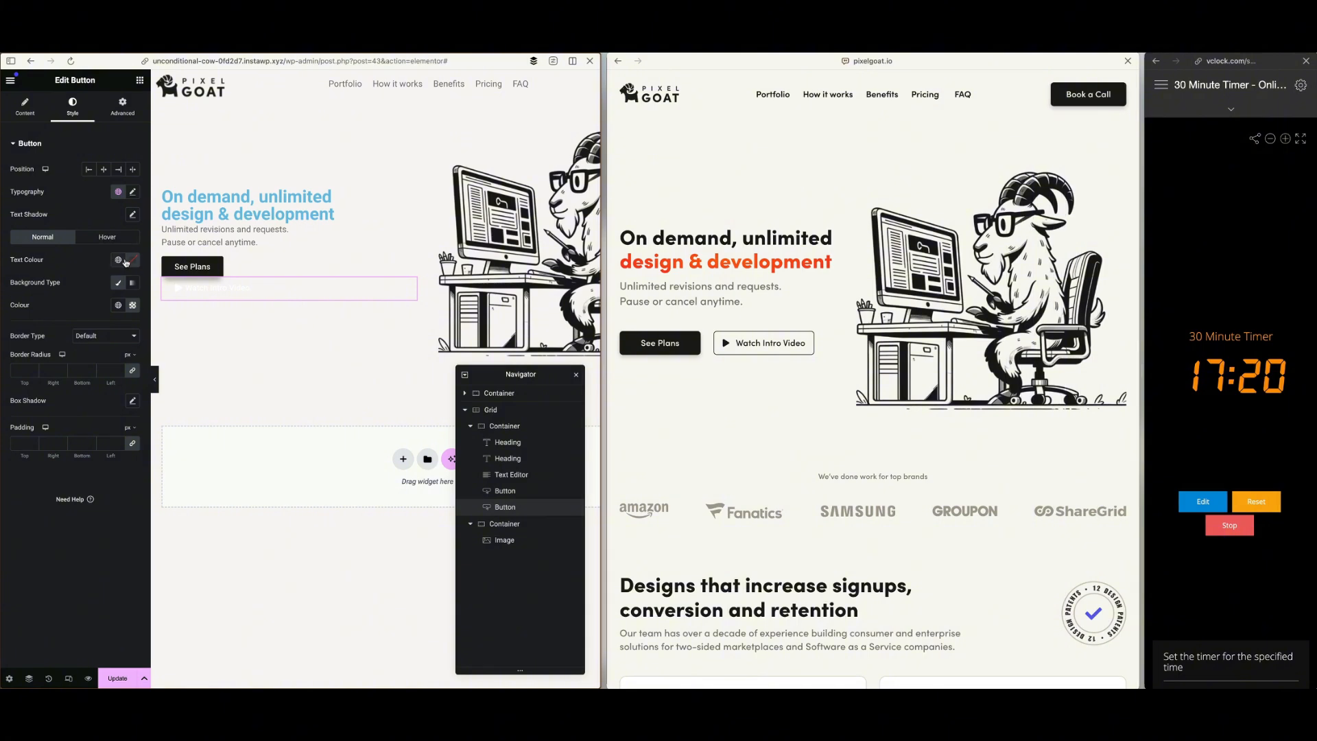
Copy the See Plans button's background colour #1A1A17 and apply it as the Watch Intro Video button's text colour
left_click(202, 267)
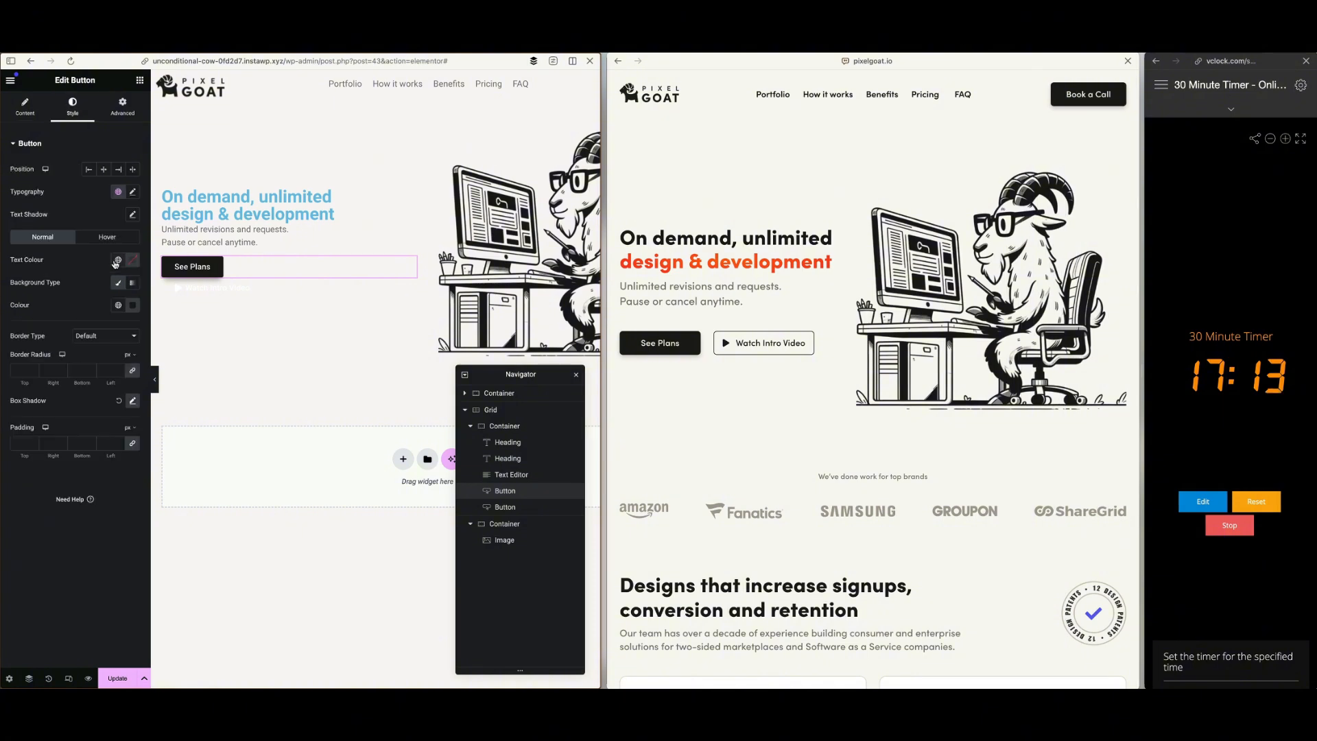
left_click(132, 304)
double_click(114, 458)
key("ctrl+c")
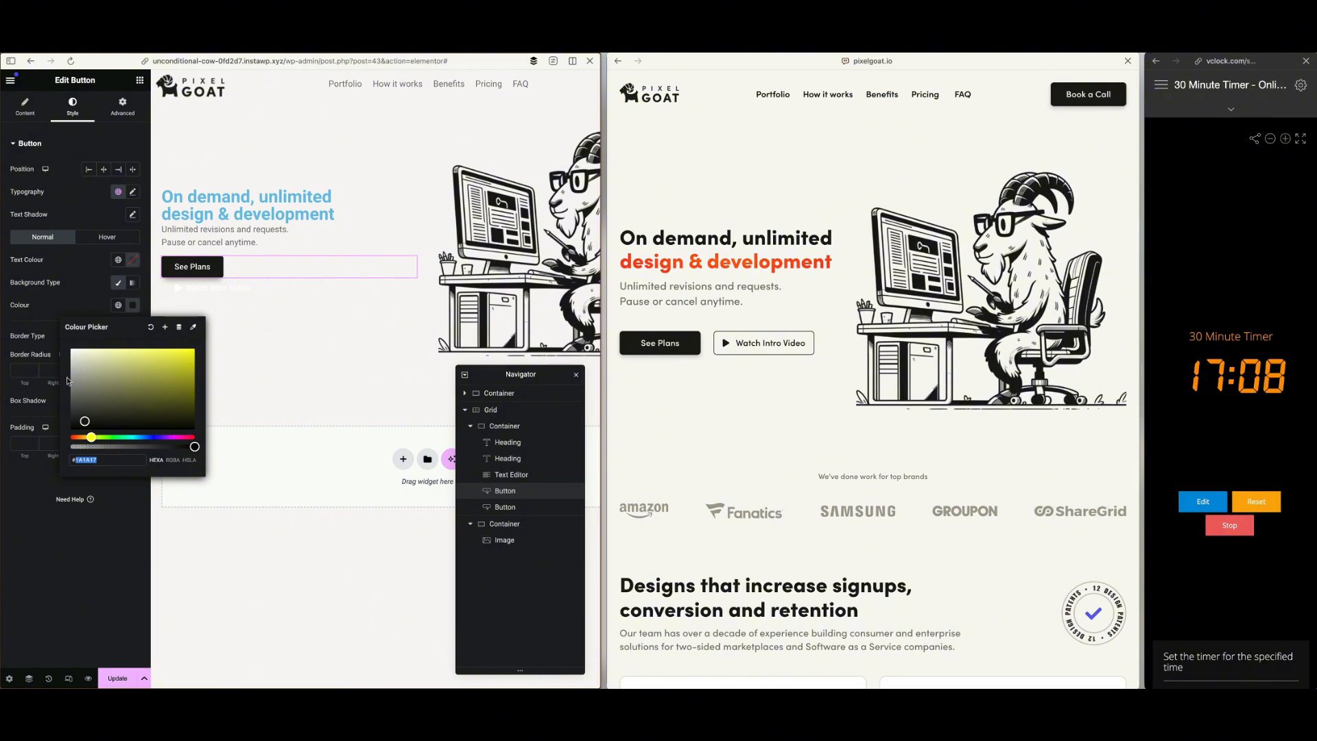
left_click(75, 299)
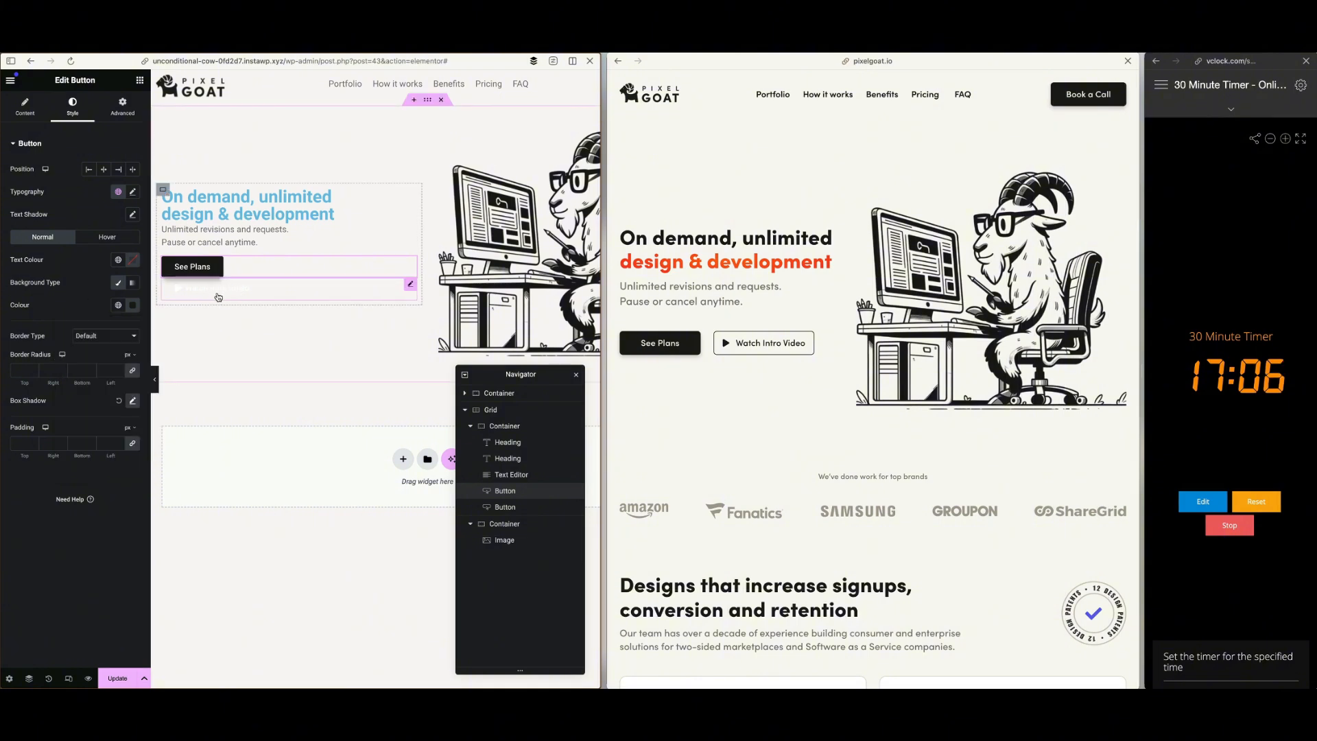
left_click(275, 292)
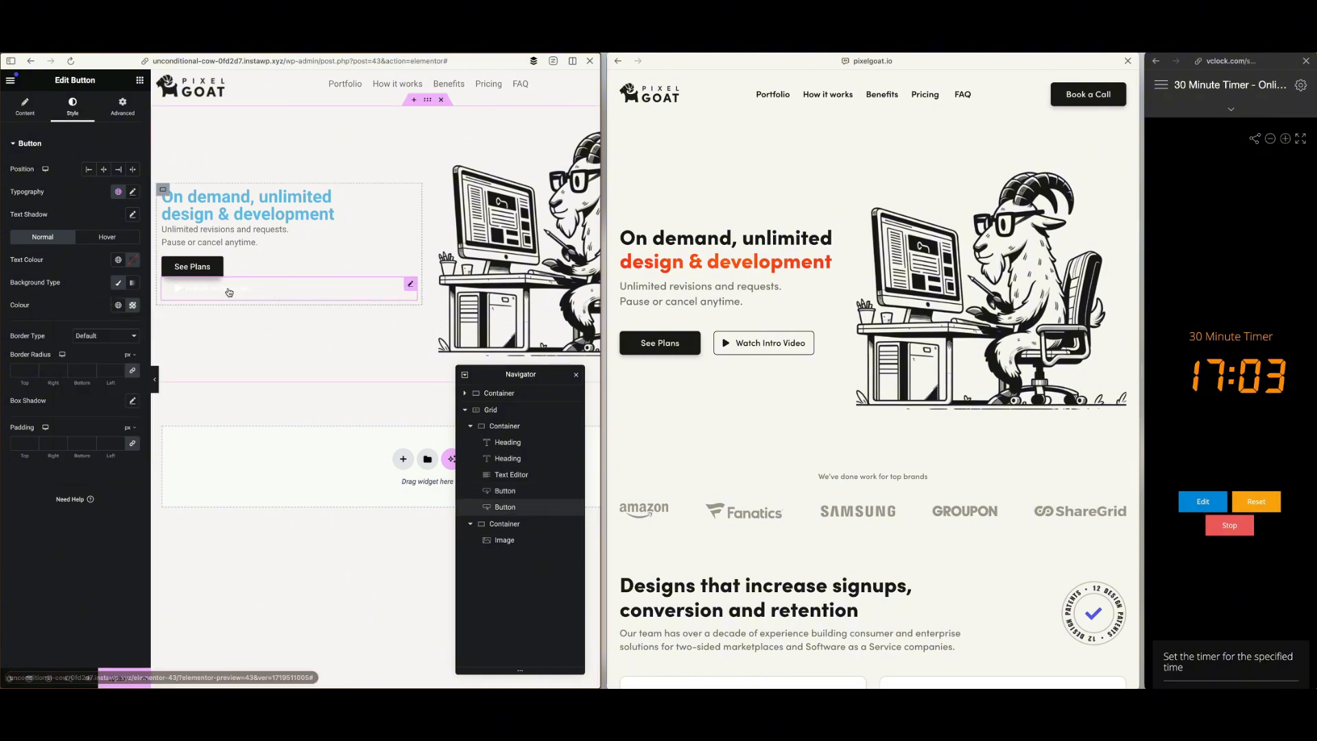
left_click(133, 261)
double_click(125, 414)
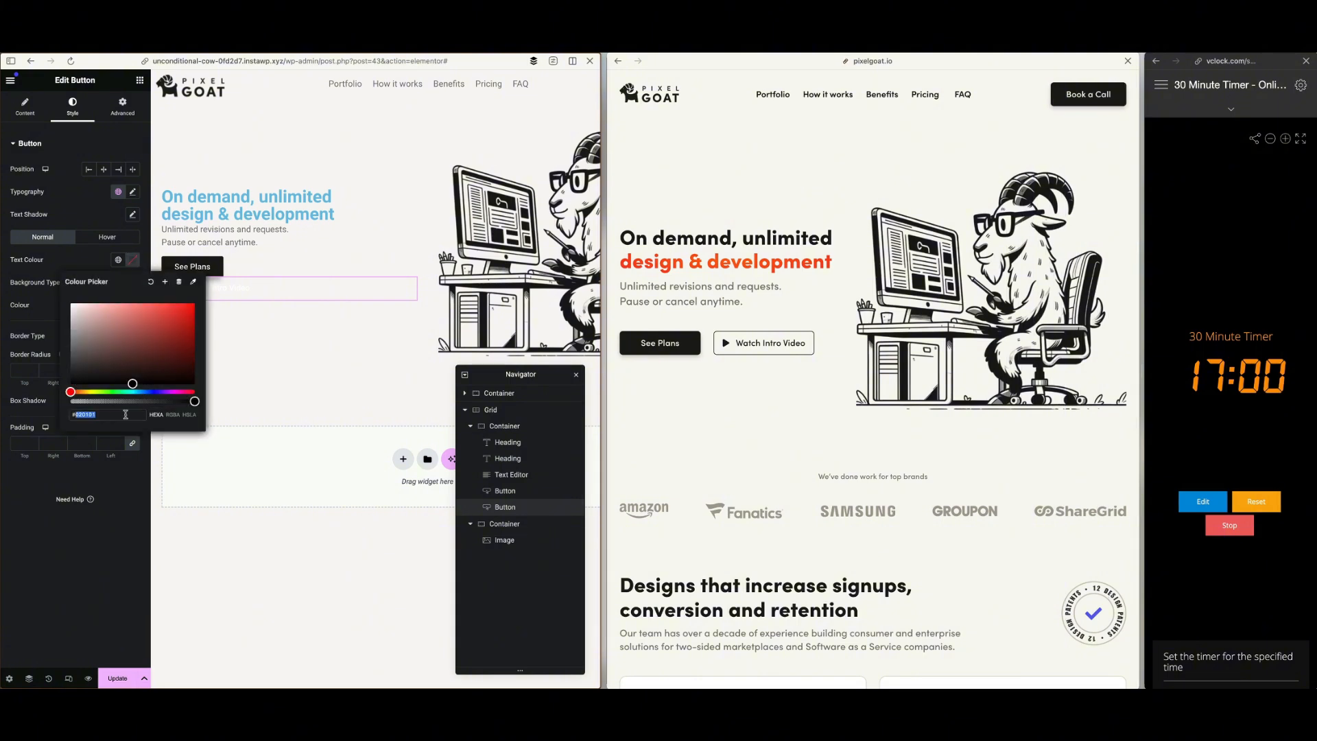
key("ctrl+v")
left_click(47, 309)
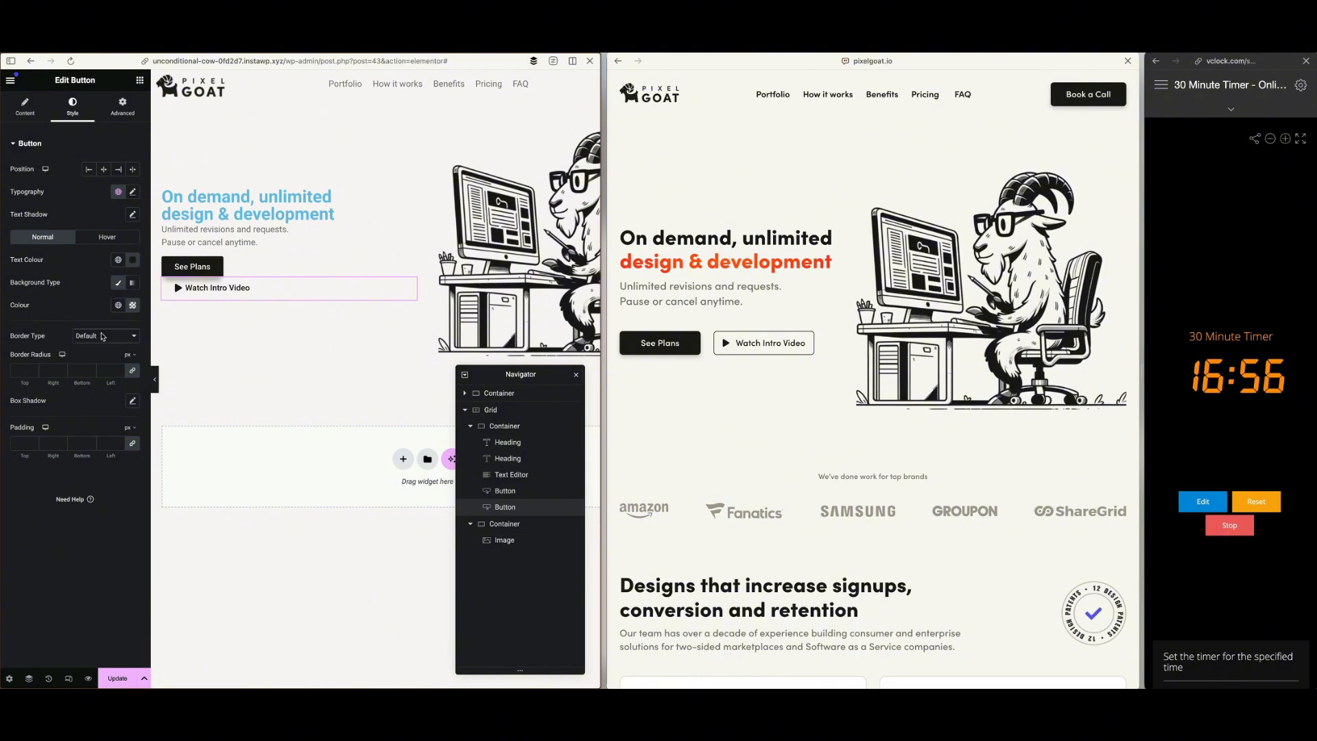
Give the Watch Intro Video button a solid 1 px border on all sides in colour #1A1A17
left_click(102, 336)
left_click(98, 359)
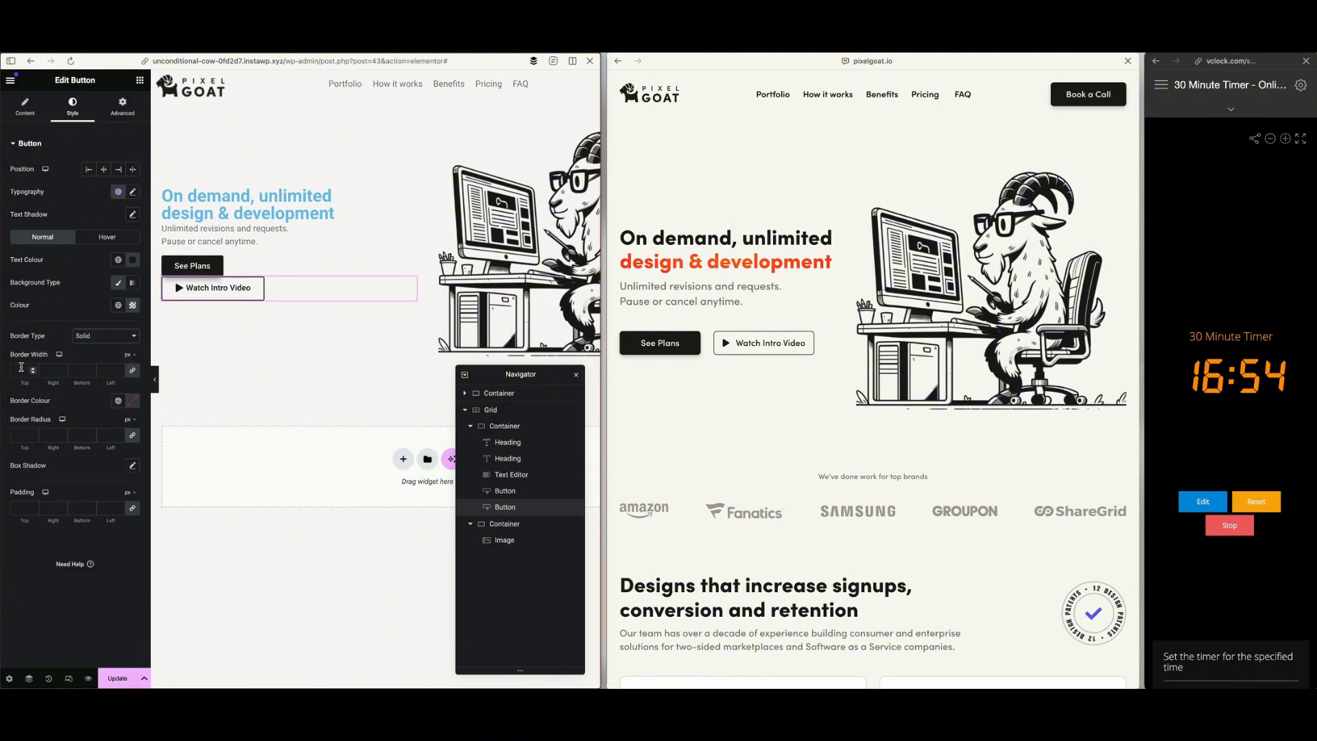
left_click(21, 368)
type("1")
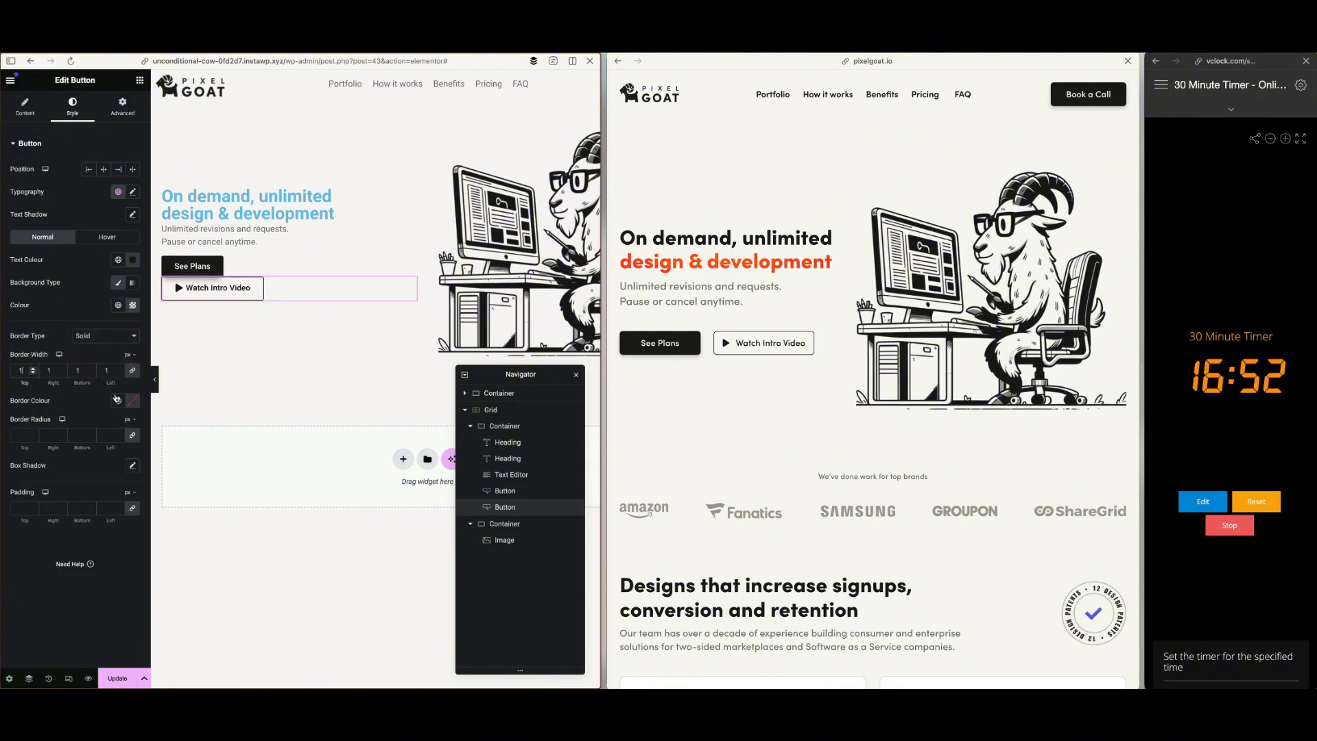
left_click(133, 401)
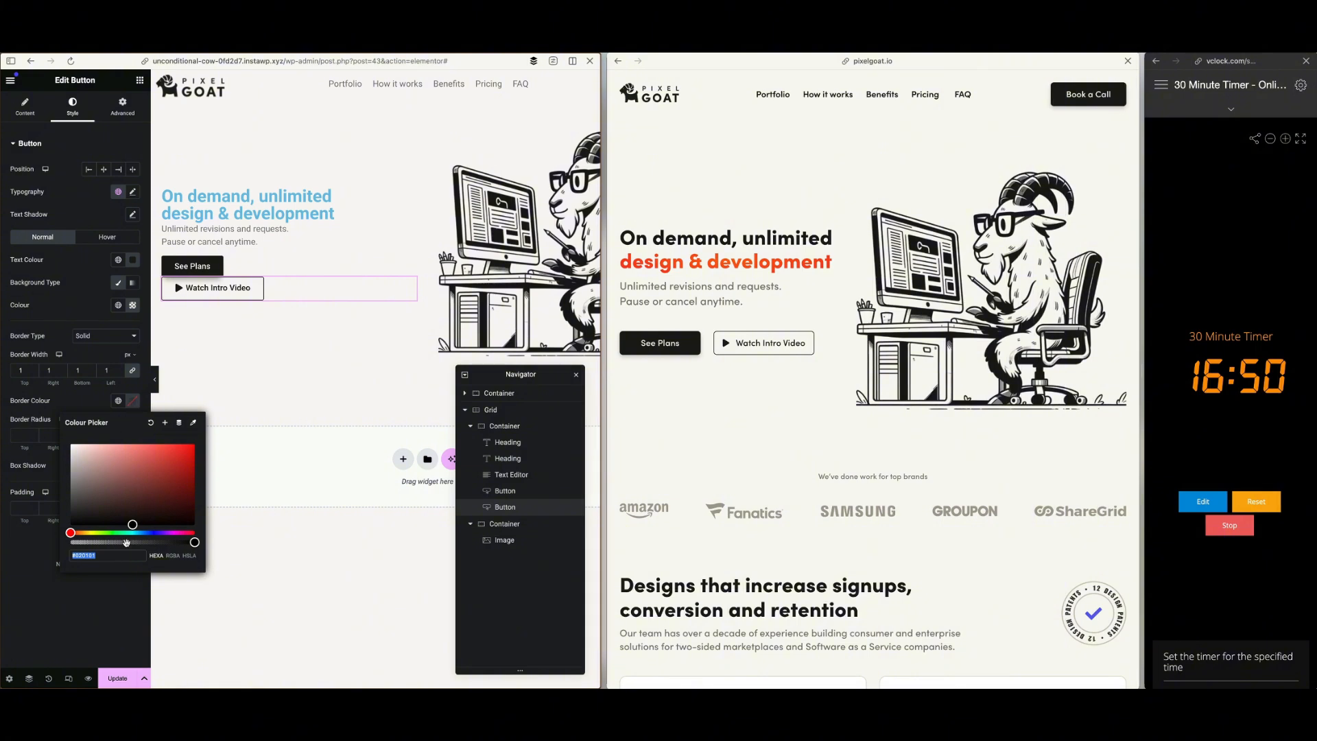
key("super+v")
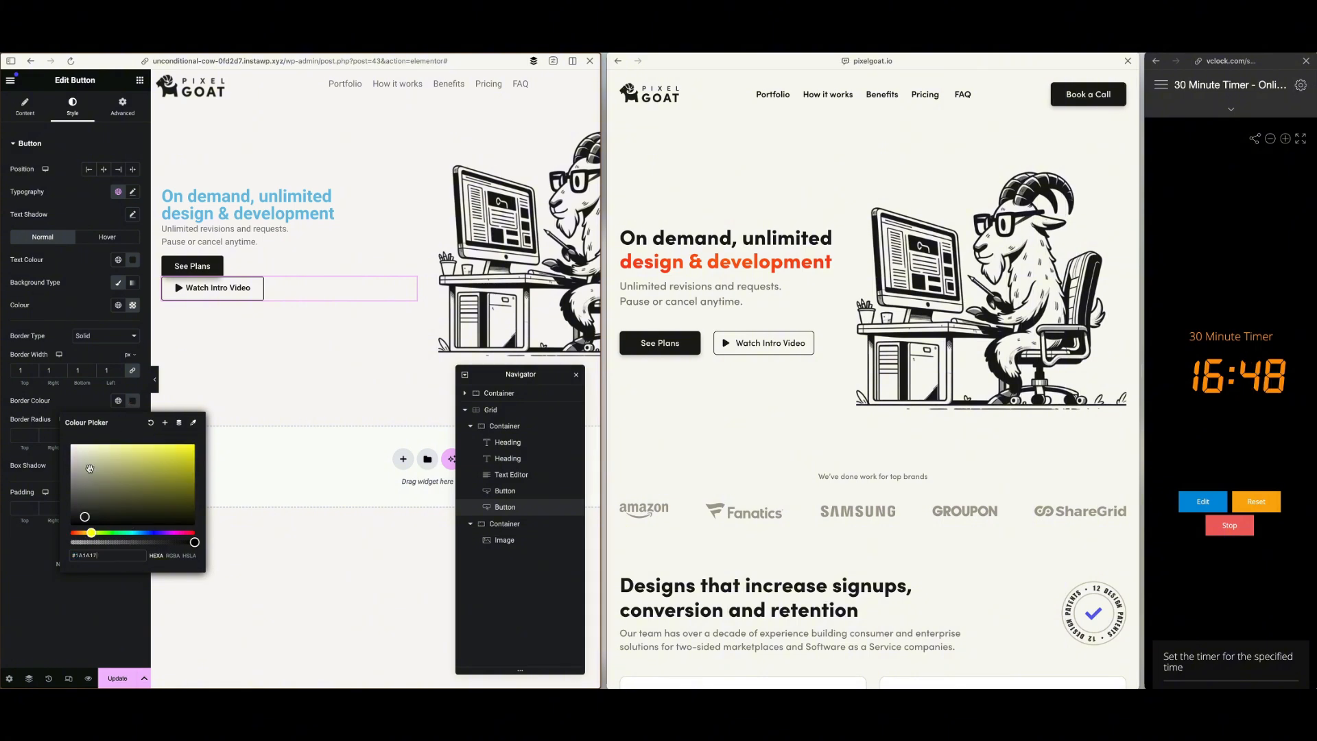
left_click(55, 623)
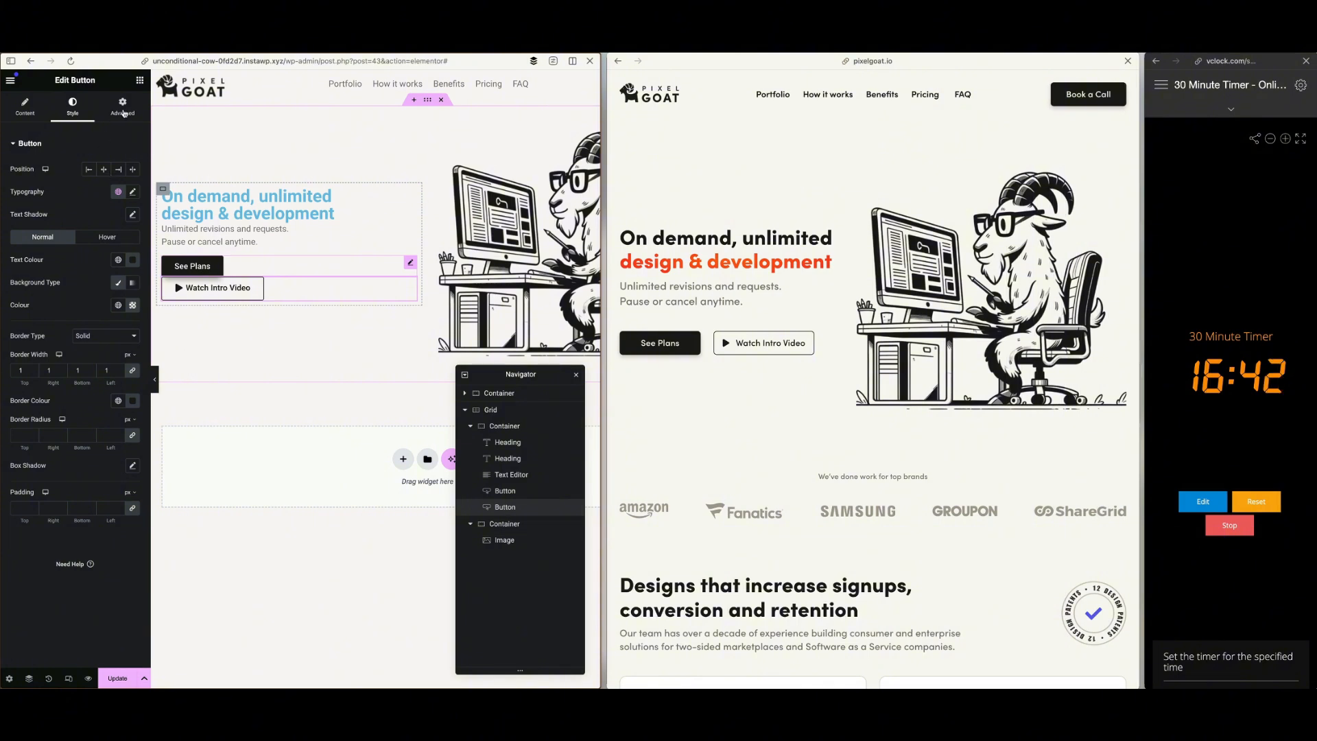
Set the width of both the See Plans and Watch Intro Video buttons to Inline (auto)
left_click(124, 113)
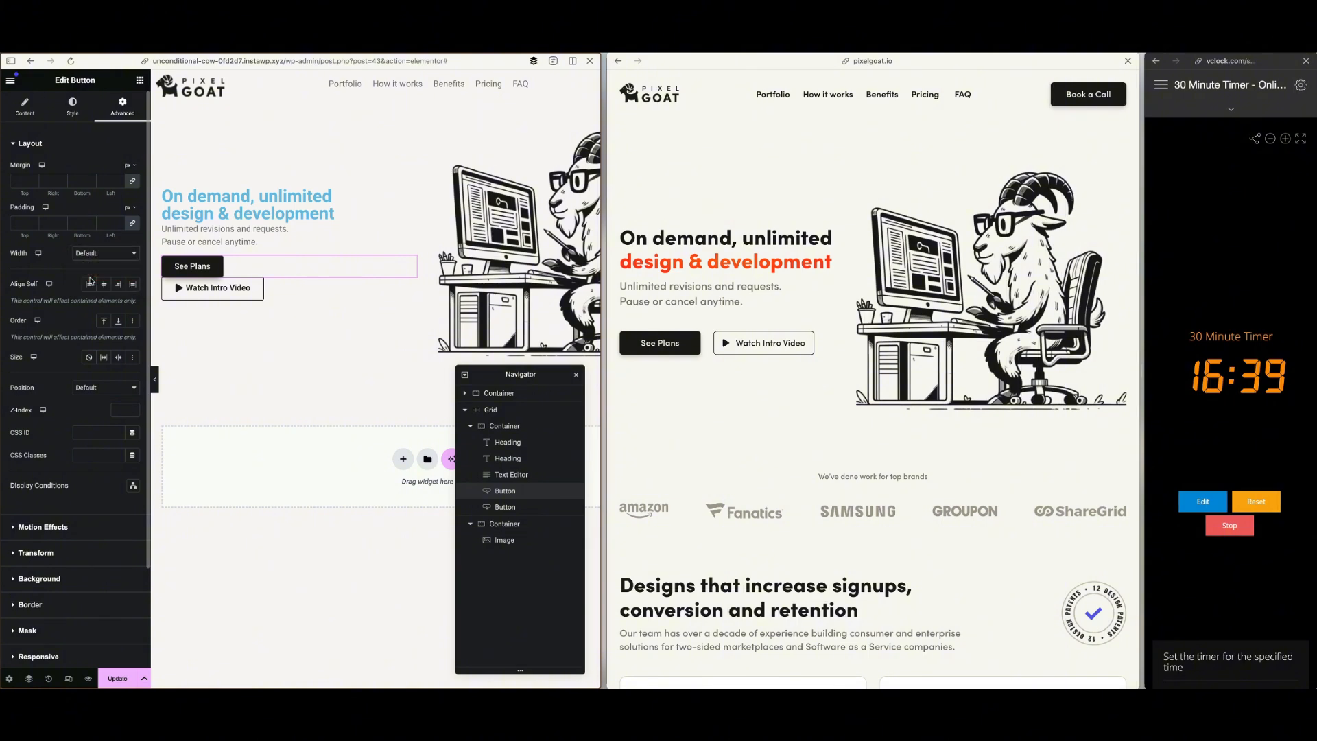
left_click(90, 280)
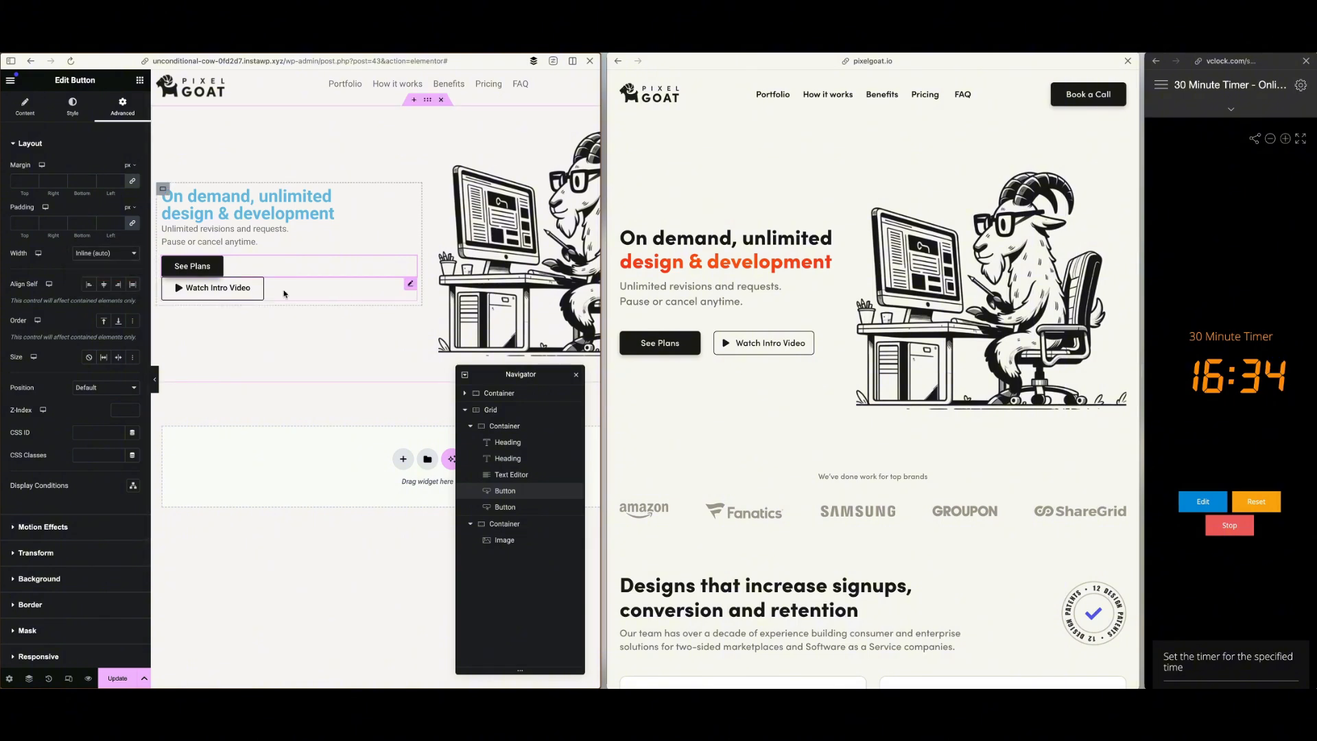
left_click(284, 293)
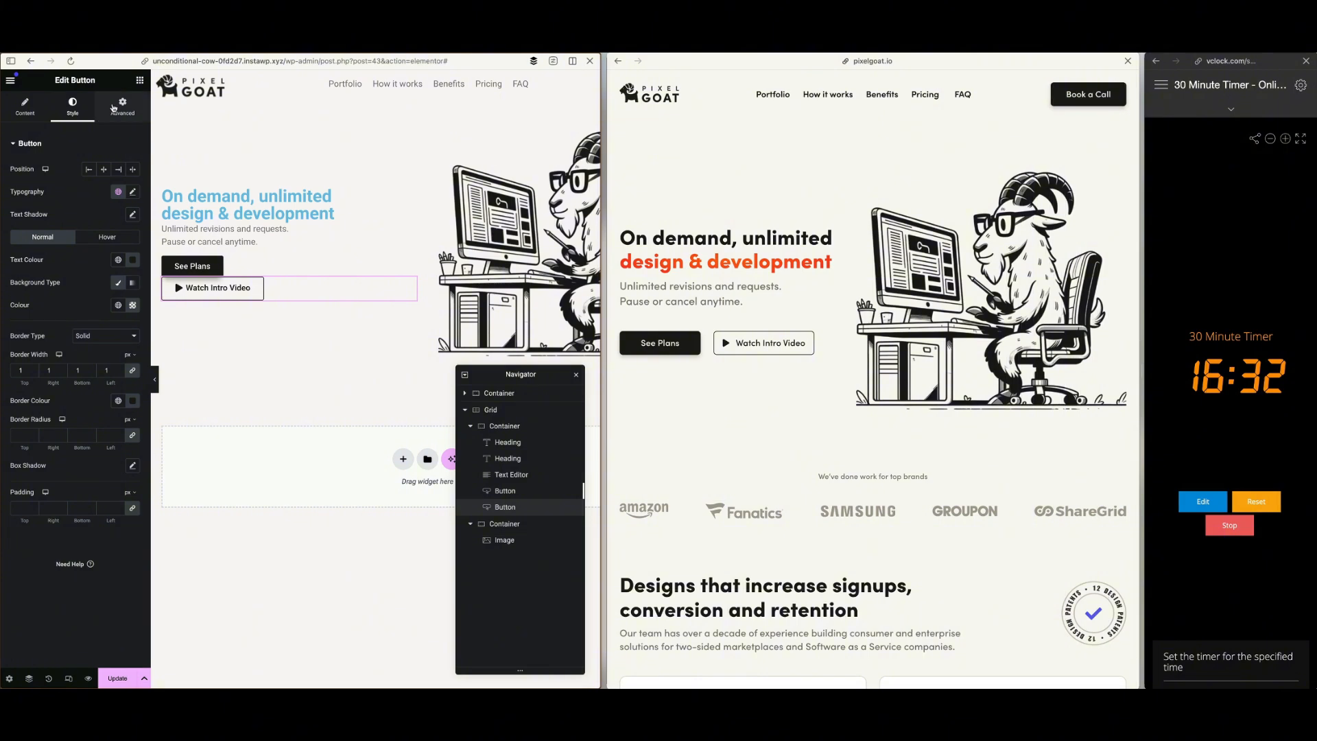
left_click(115, 109)
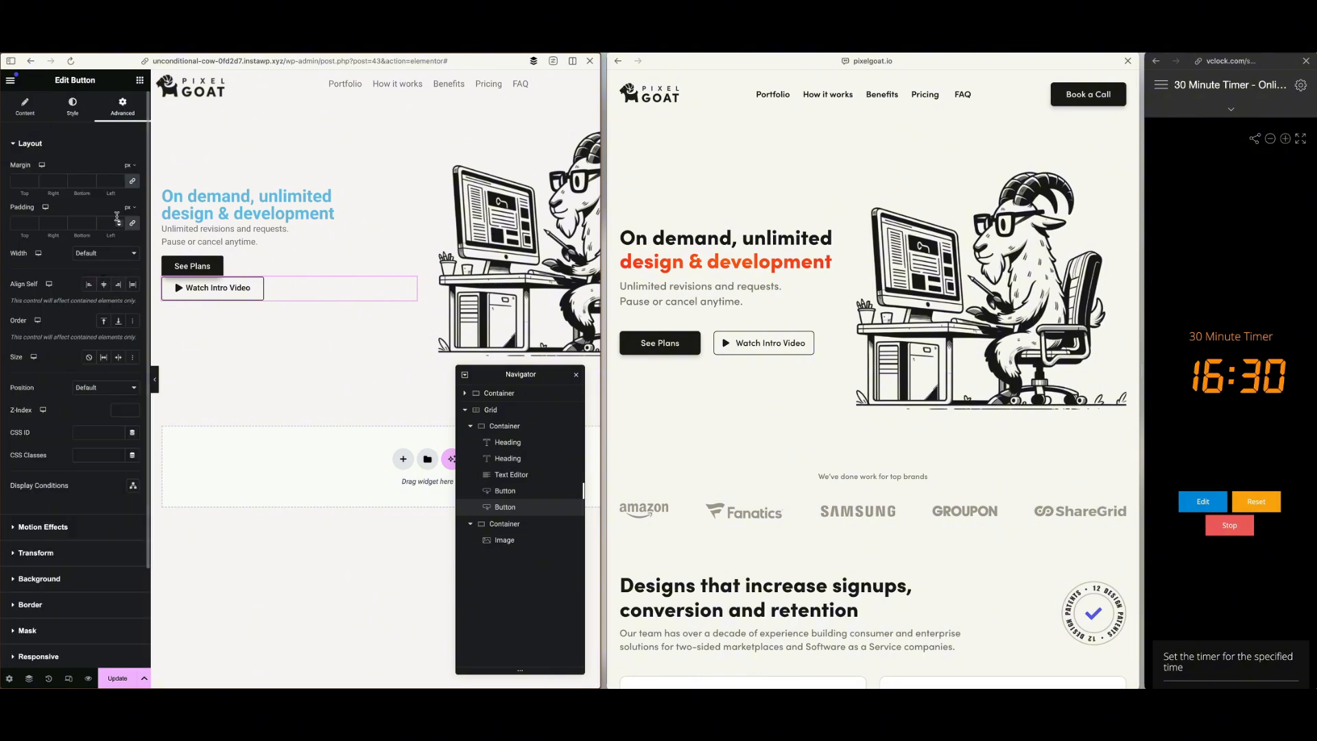
left_click(103, 254)
left_click(101, 277)
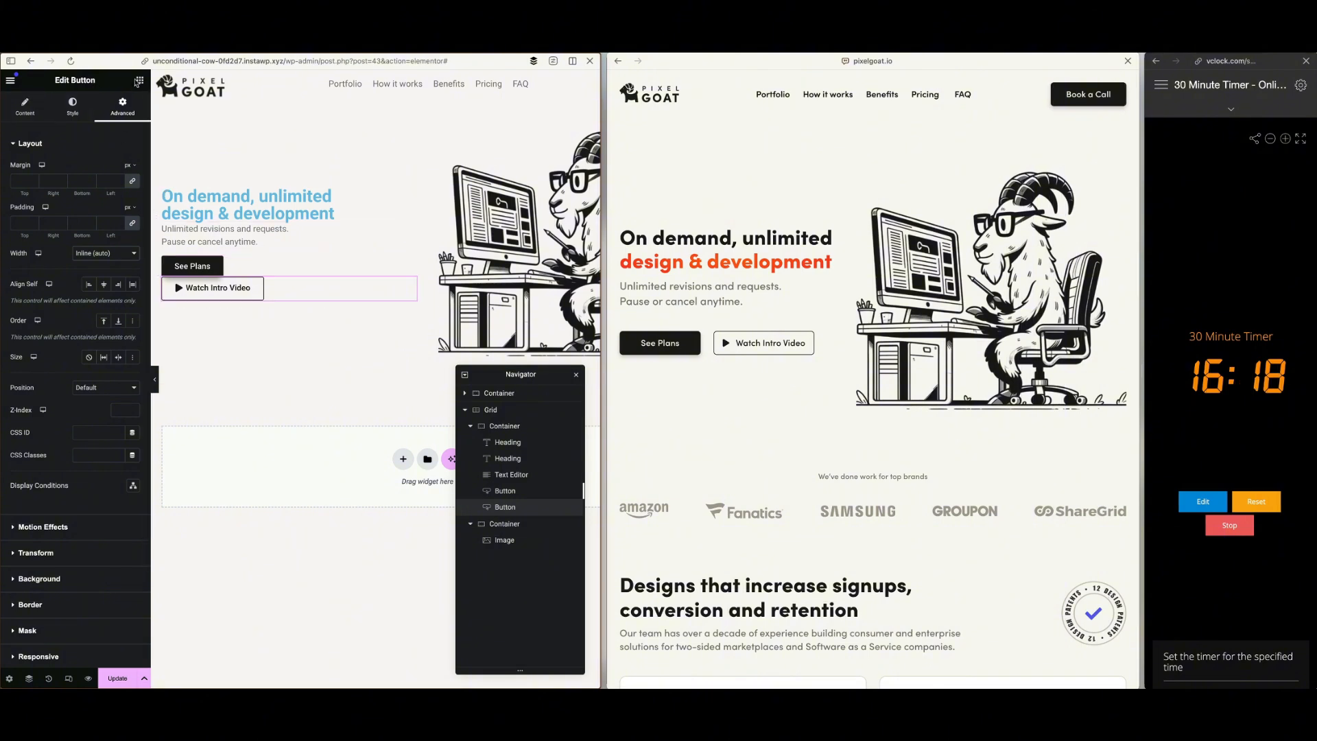
Add a flexbox container between the hero text and the See Plans button, with its items in a horizontal row
left_click(138, 82)
left_click_drag(39, 194, 205, 252)
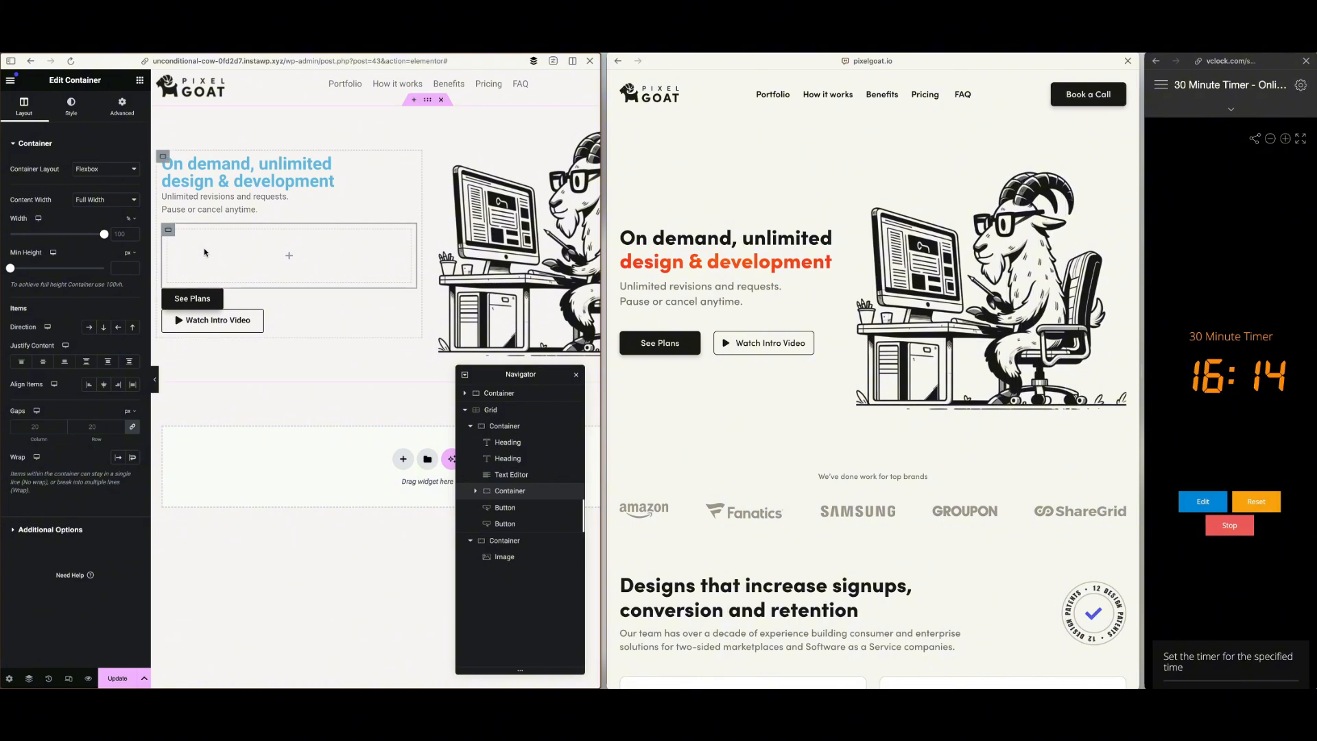
left_click(88, 327)
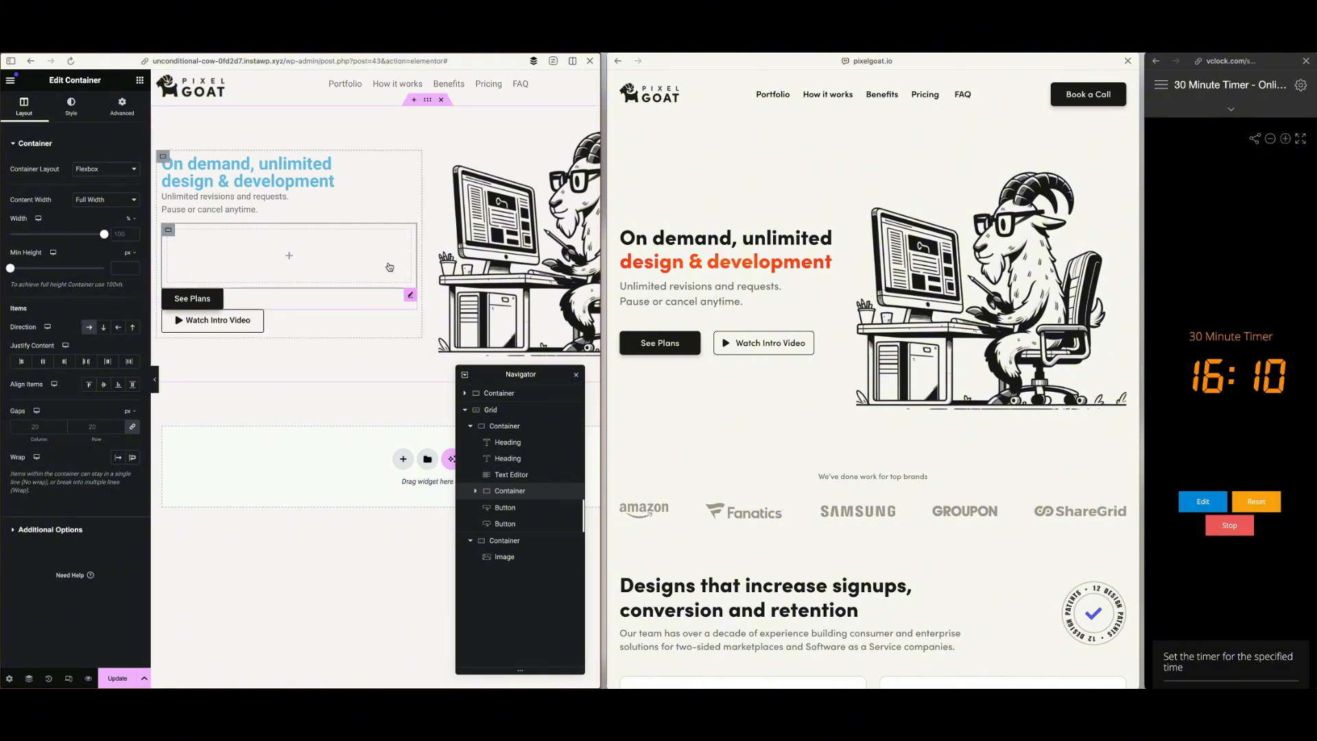
Move the See Plans and Watch Intro Video buttons into the new row container, keeping See Plans first
mouse_move(410, 295)
left_mouse_down()
mouse_move(396, 270)
mouse_move(384, 277)
mouse_move(406, 285)
mouse_move(366, 263)
left_mouse_up()
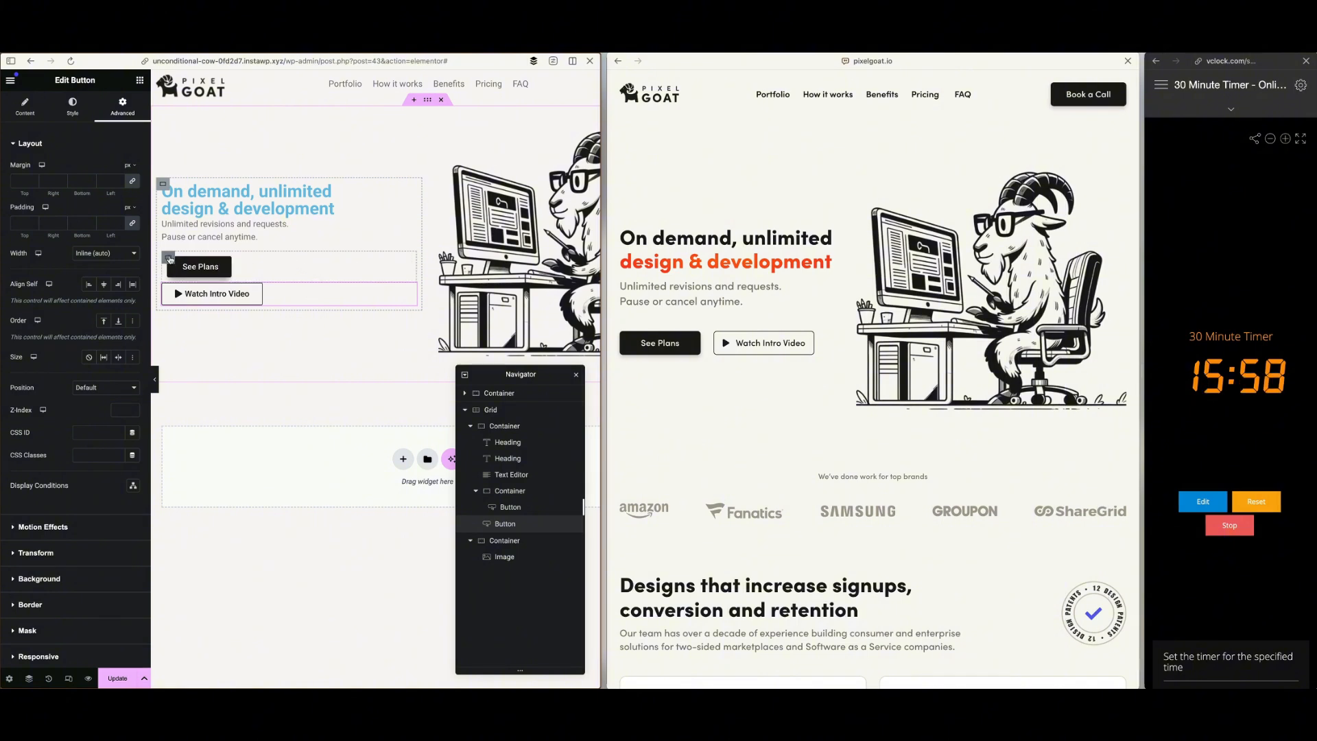
left_click(266, 259)
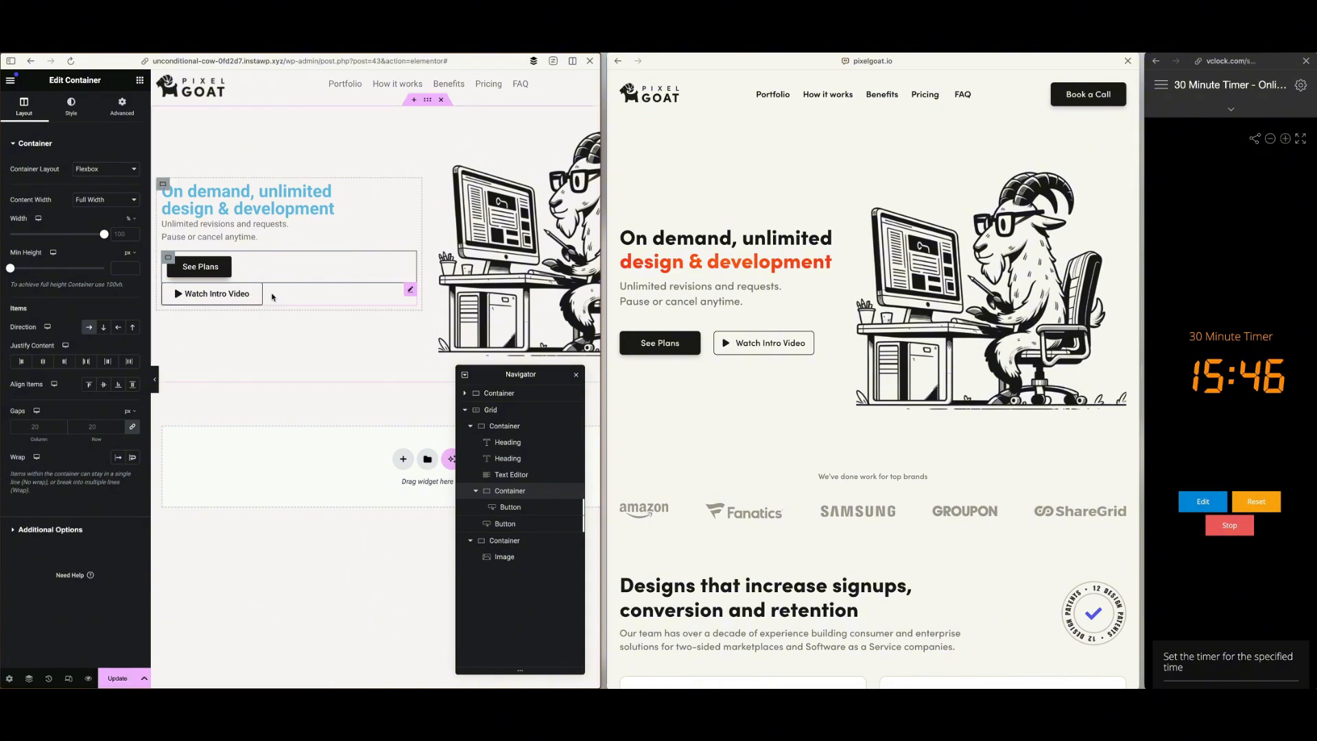
left_click_drag(412, 291, 362, 271)
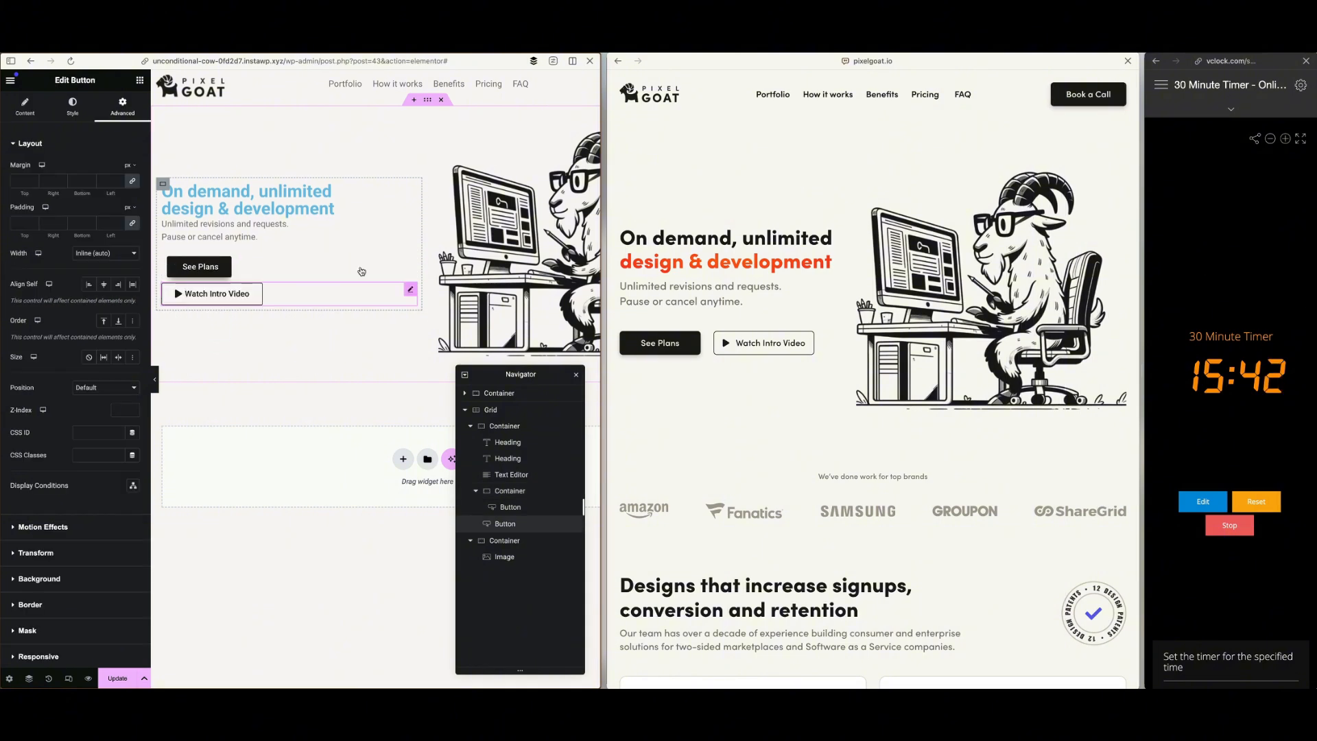
left_click_drag(505, 525, 510, 514)
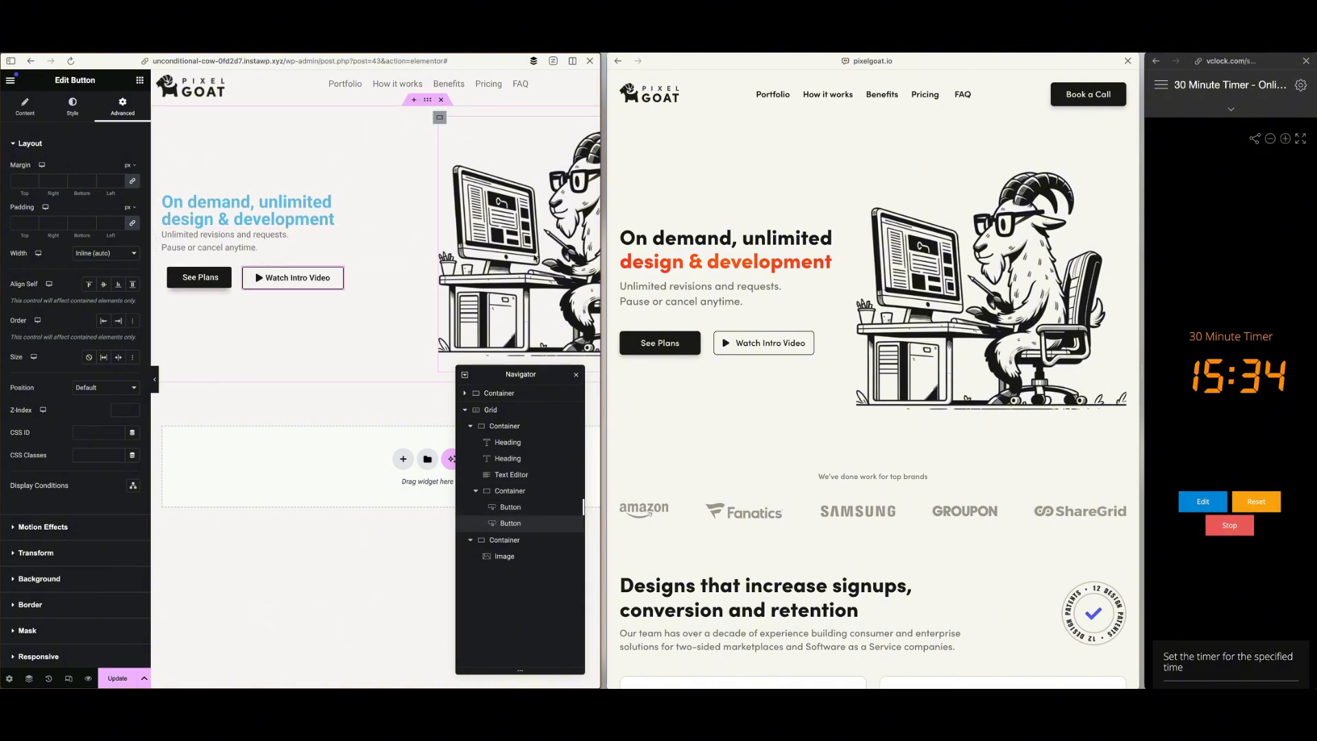
Set the "On demand, unlimited" heading's text colour to #1A1A17
left_click(282, 201)
left_click(71, 111)
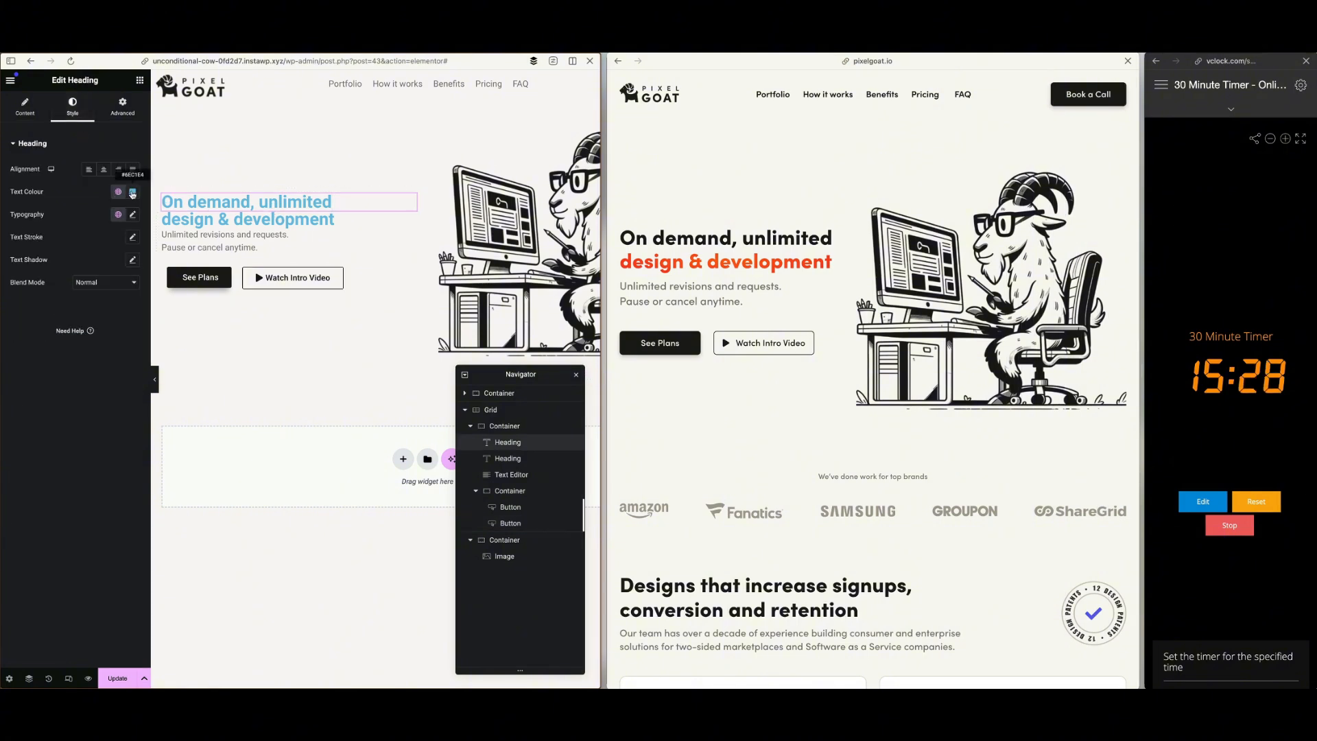
left_click(132, 193)
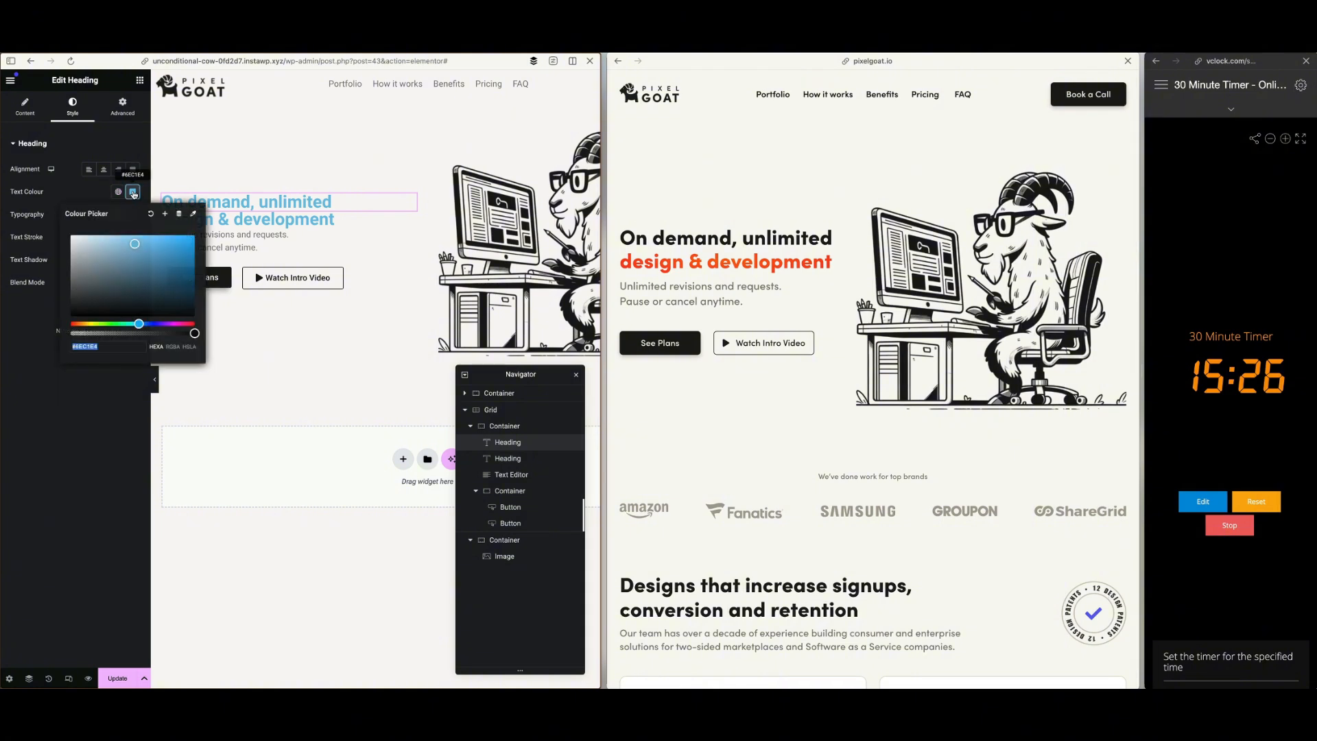
type("#1A1A17")
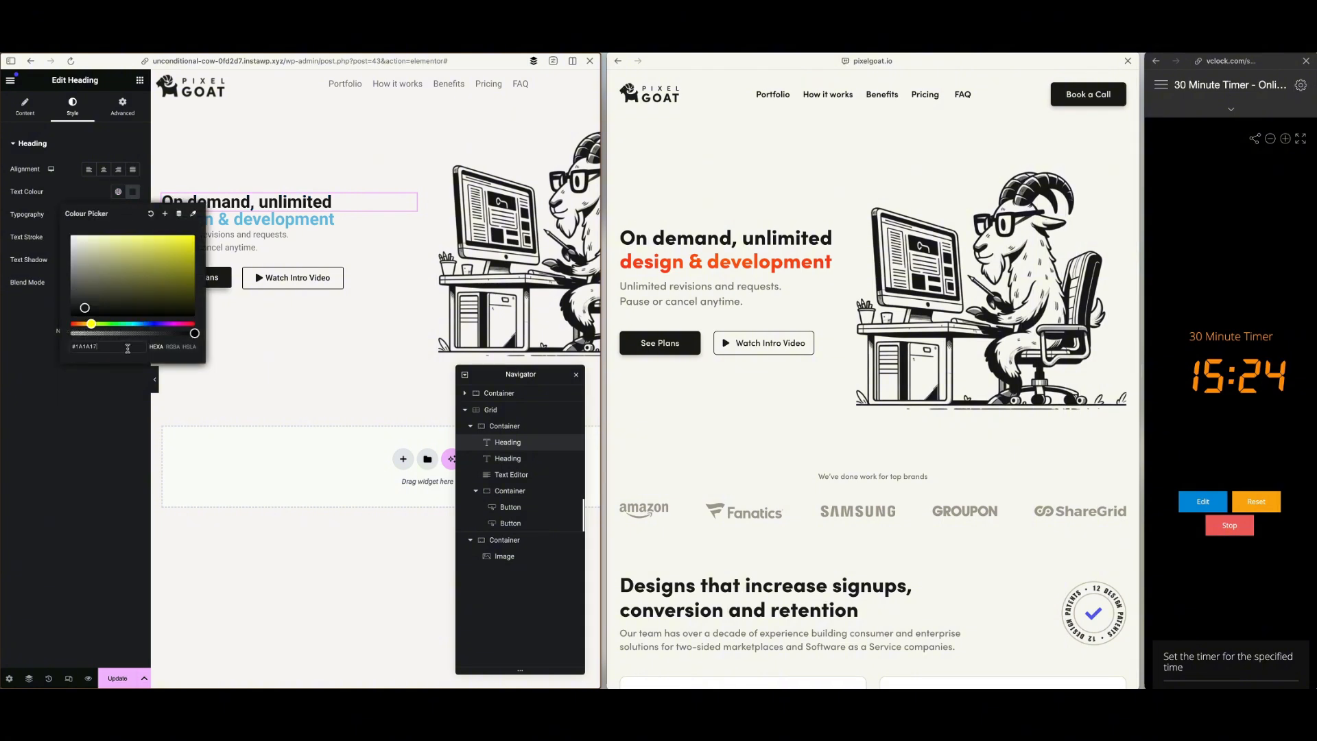
Save the heading's dark text colour as a new global colour named "Dk Grey"
left_click(165, 214)
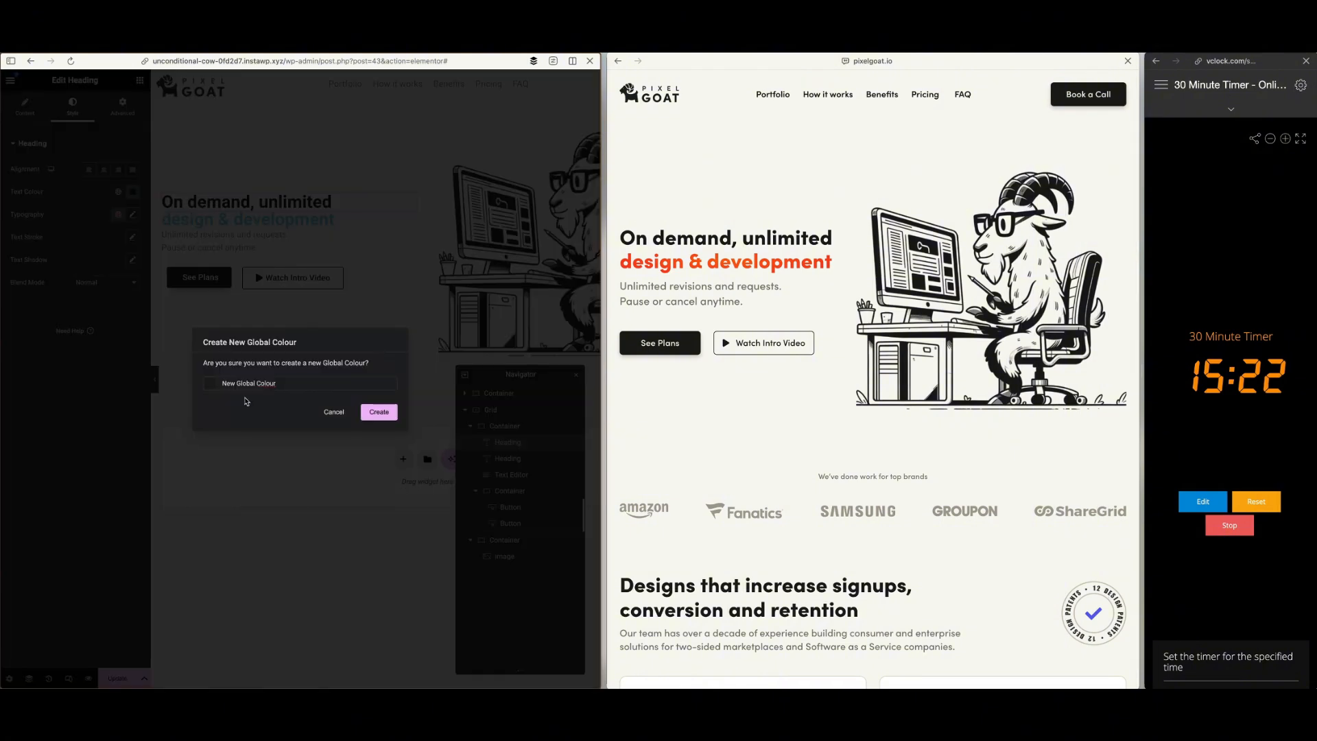
left_click_drag(292, 385, 204, 387)
type("Dk Grey")
left_click(378, 411)
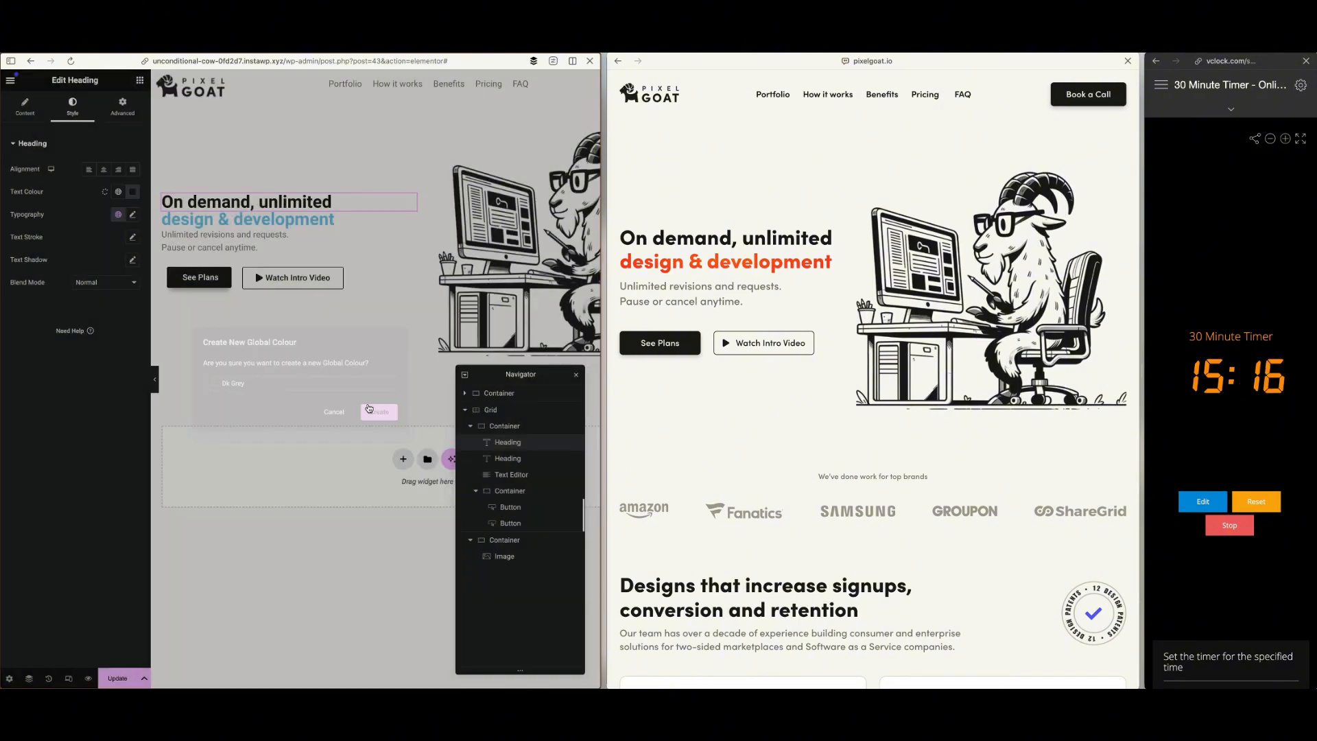
Inspect the reference page's "design & development" heading and trace its computed text colour to the style that sets it
left_click(767, 267)
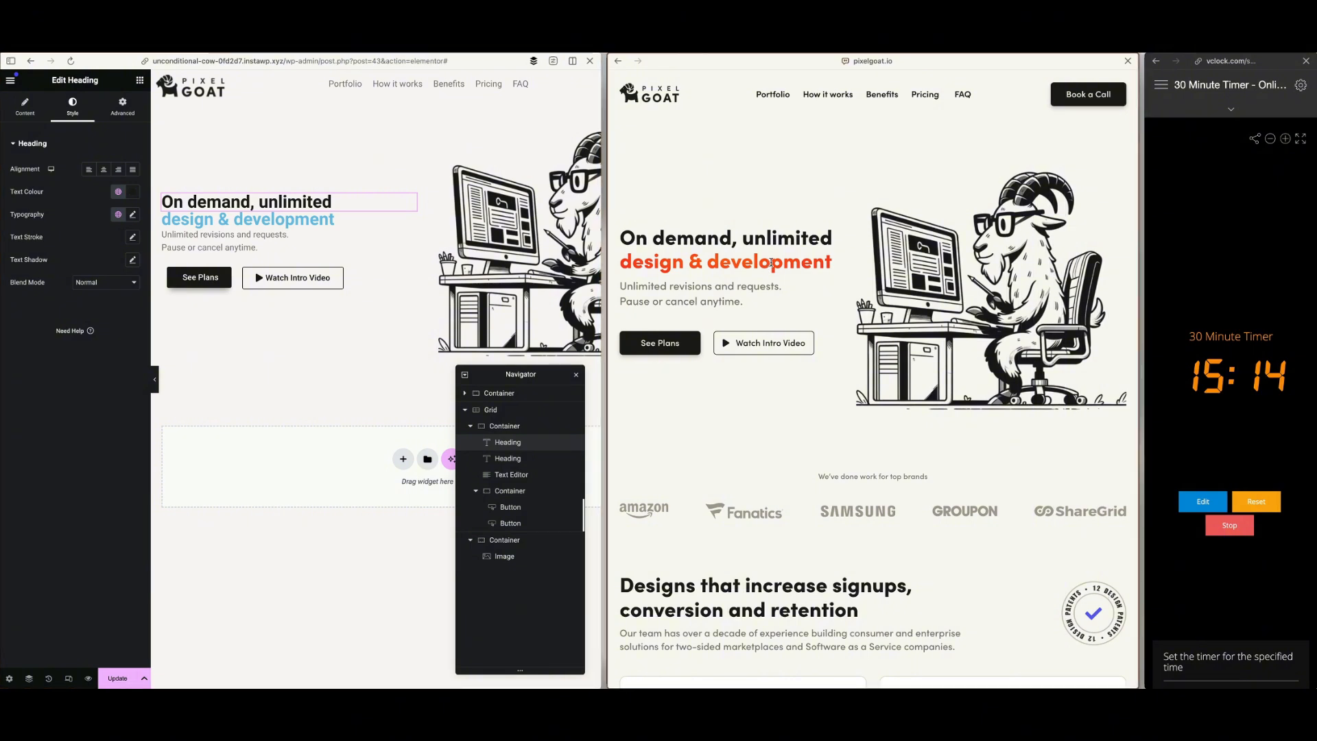
double_click(768, 264)
right_click(771, 263)
left_click(812, 407)
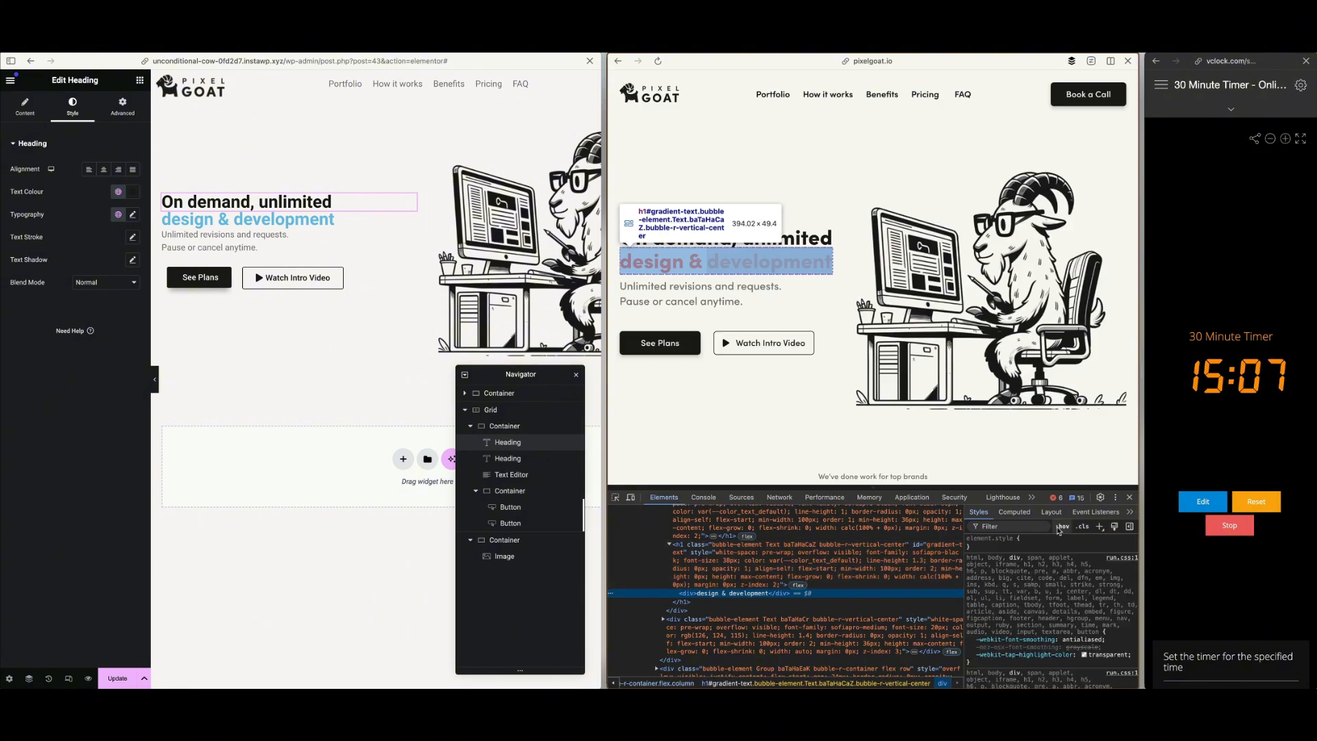
left_click(1018, 515)
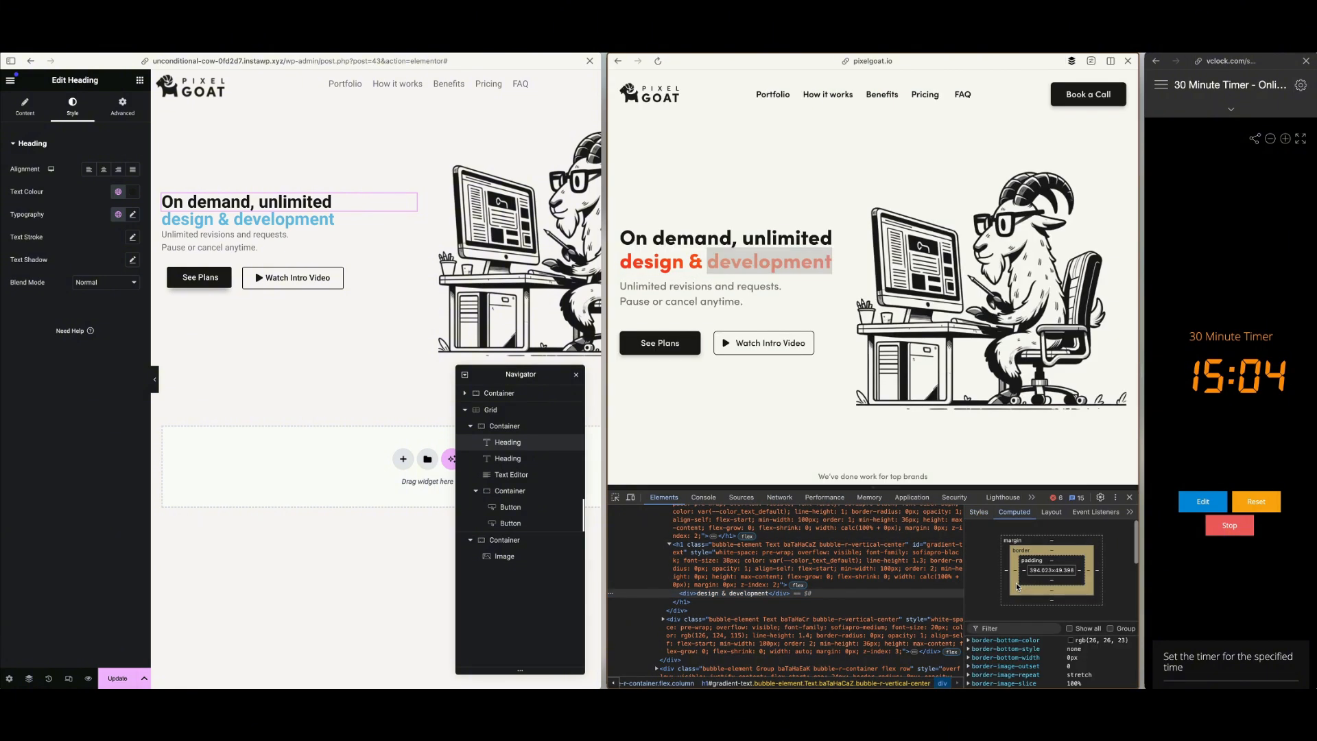
scroll(1017, 584, "down", 5)
scroll(1017, 583, "down", 3)
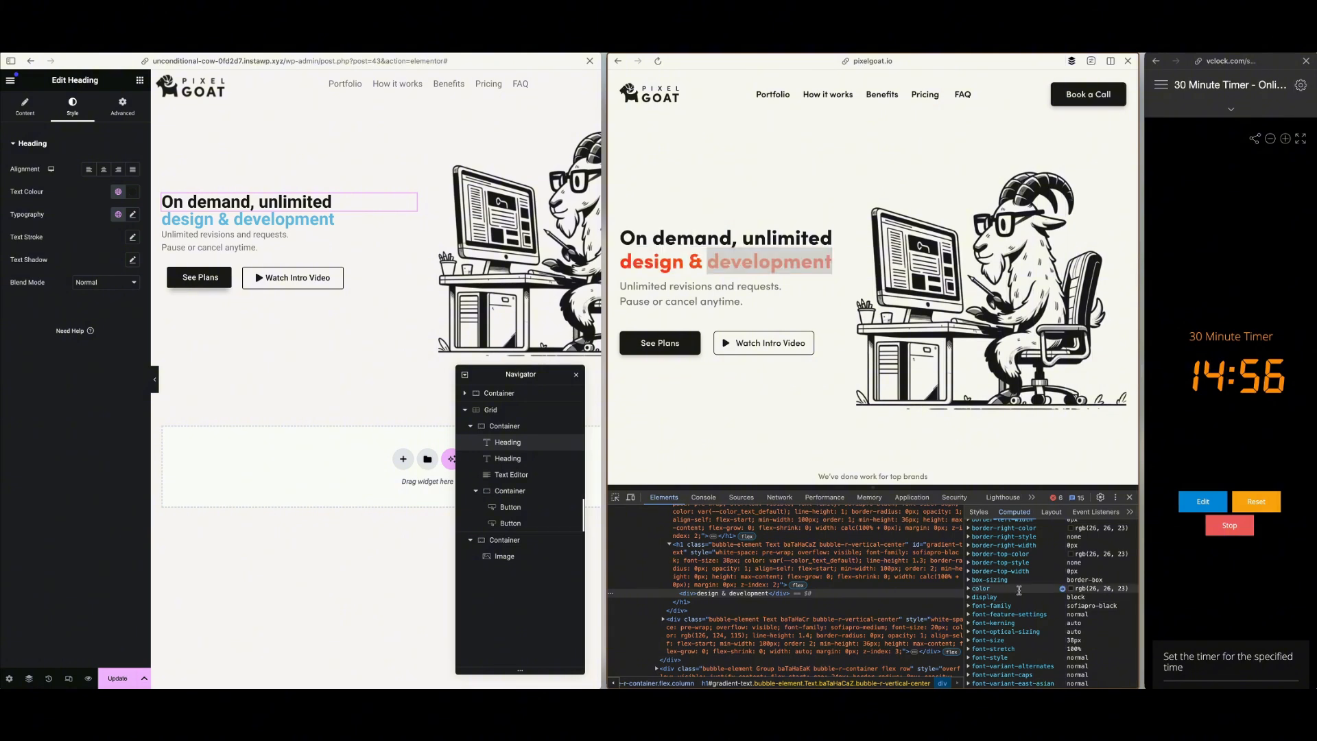
left_click(969, 589)
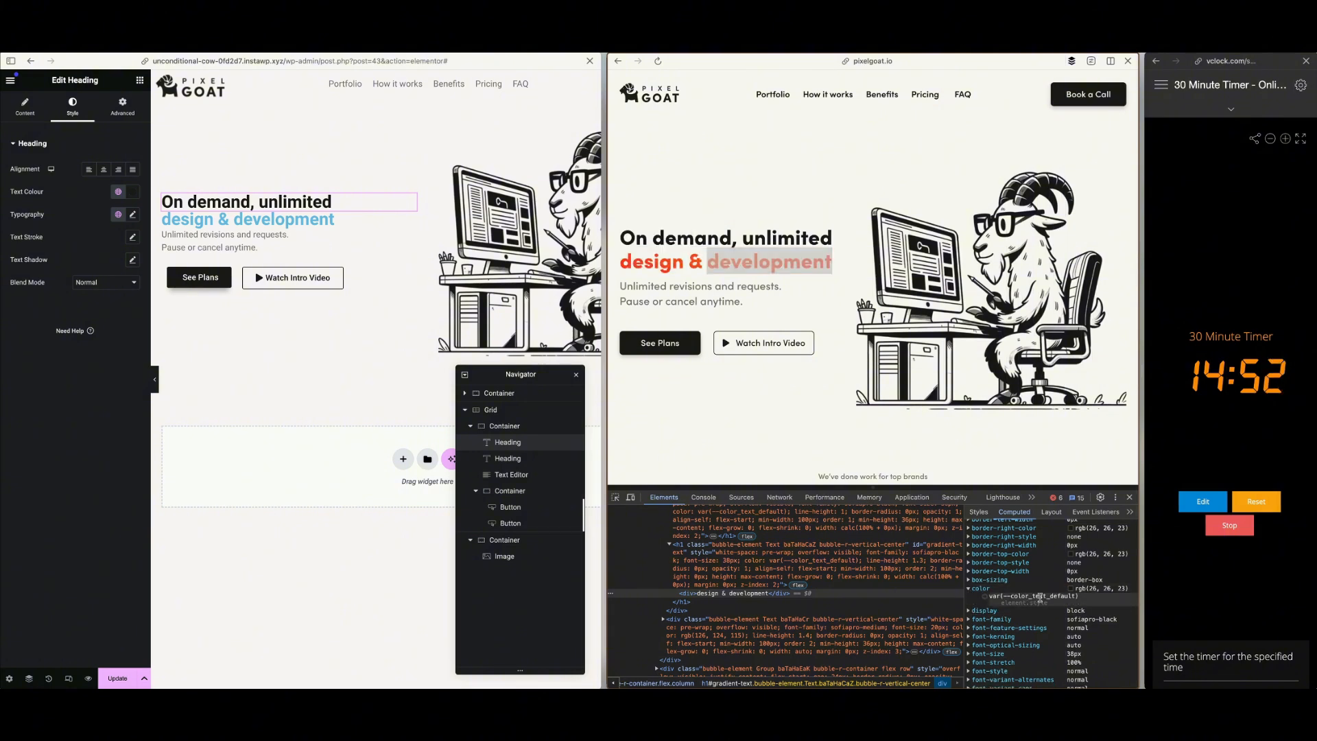
left_click(1040, 597)
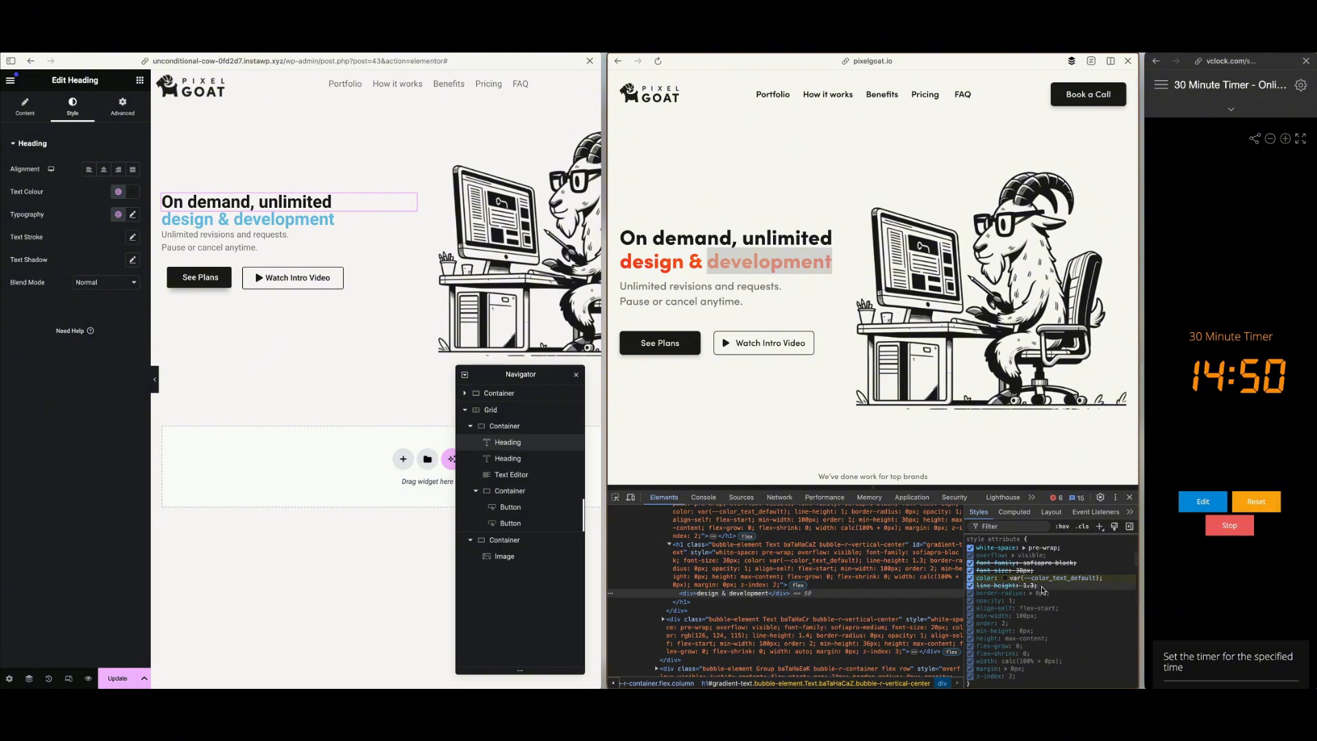
Copy the second gradient colour from the reference heading's #gradient-text rule and check the heading's computed font properties
left_click(748, 594)
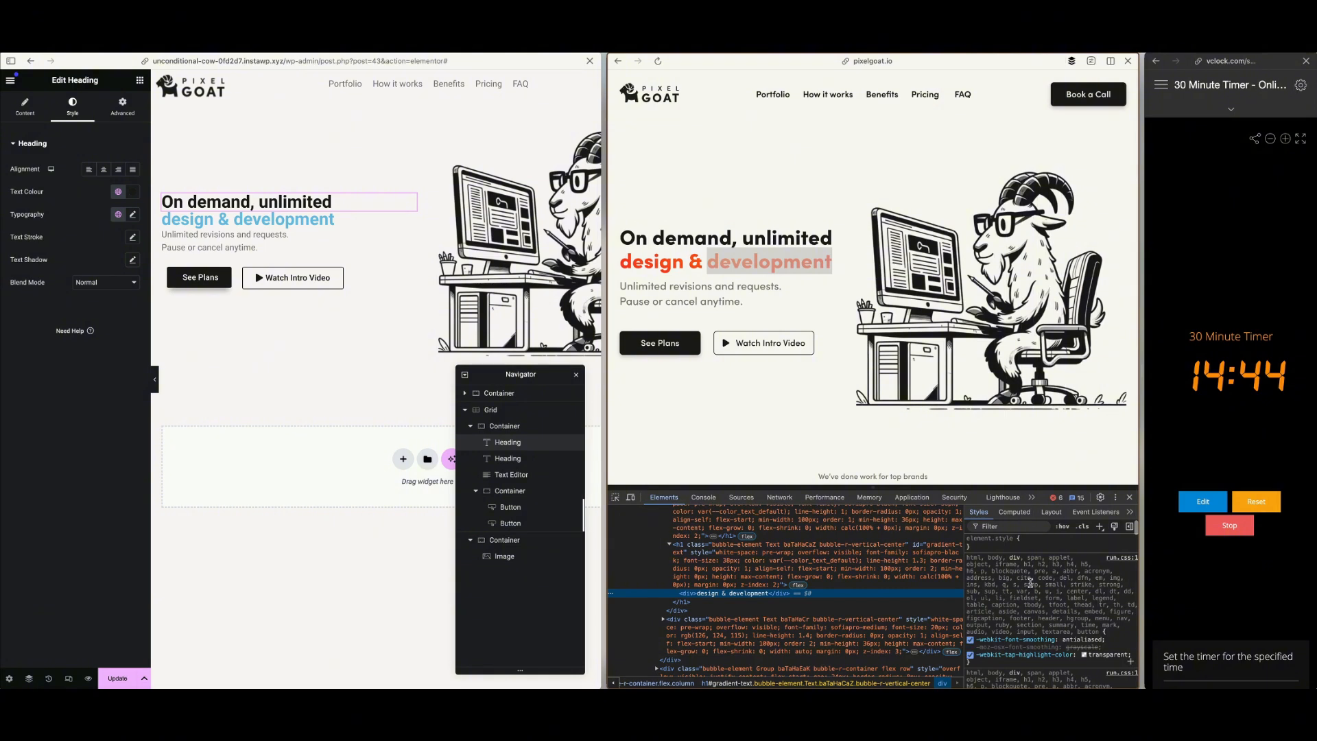
scroll(1030, 582, "down", 5)
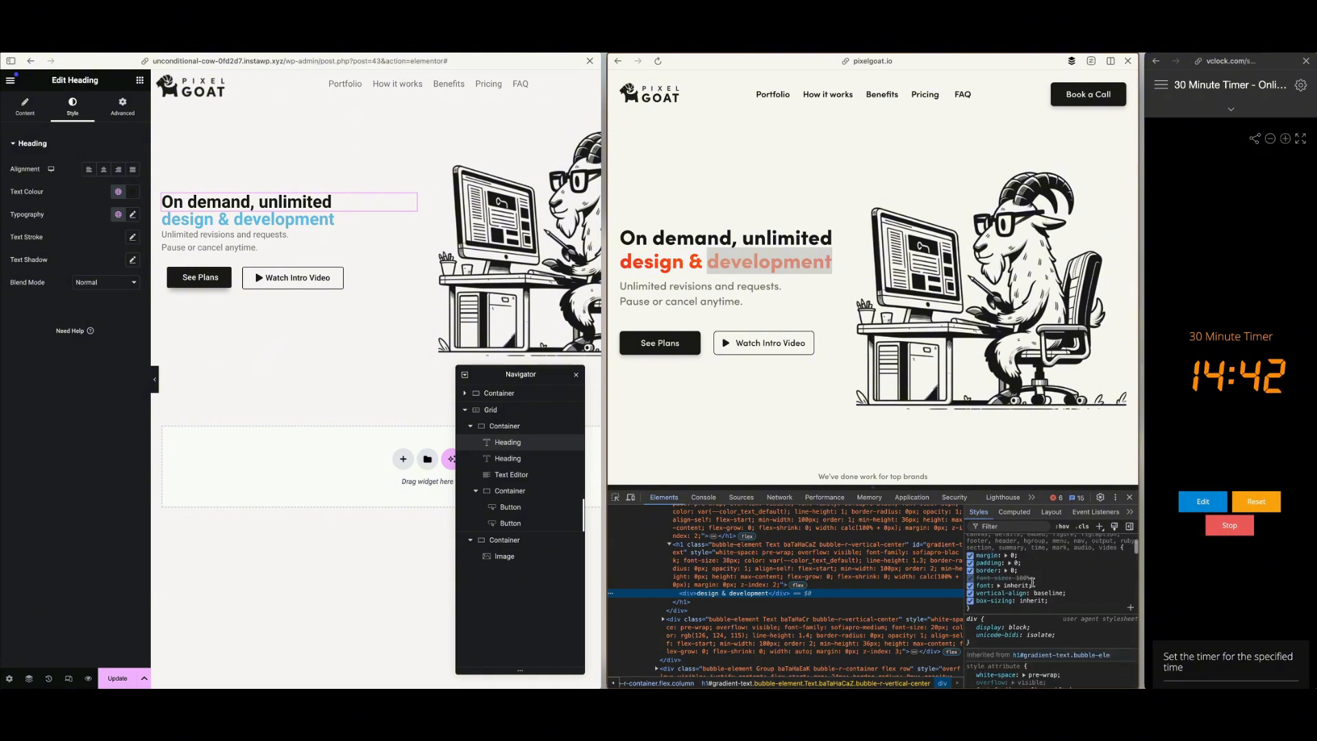
scroll(1032, 581, "down", 5)
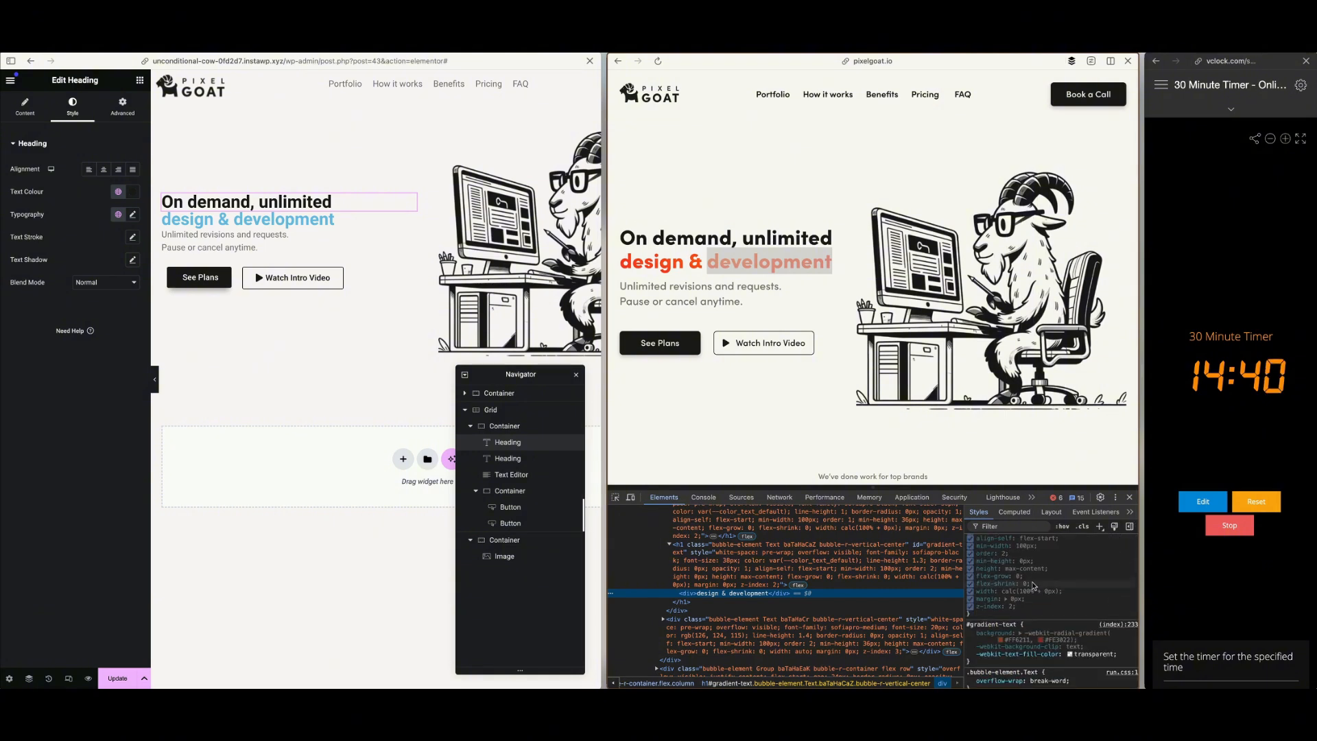
scroll(1033, 585, "down", 3)
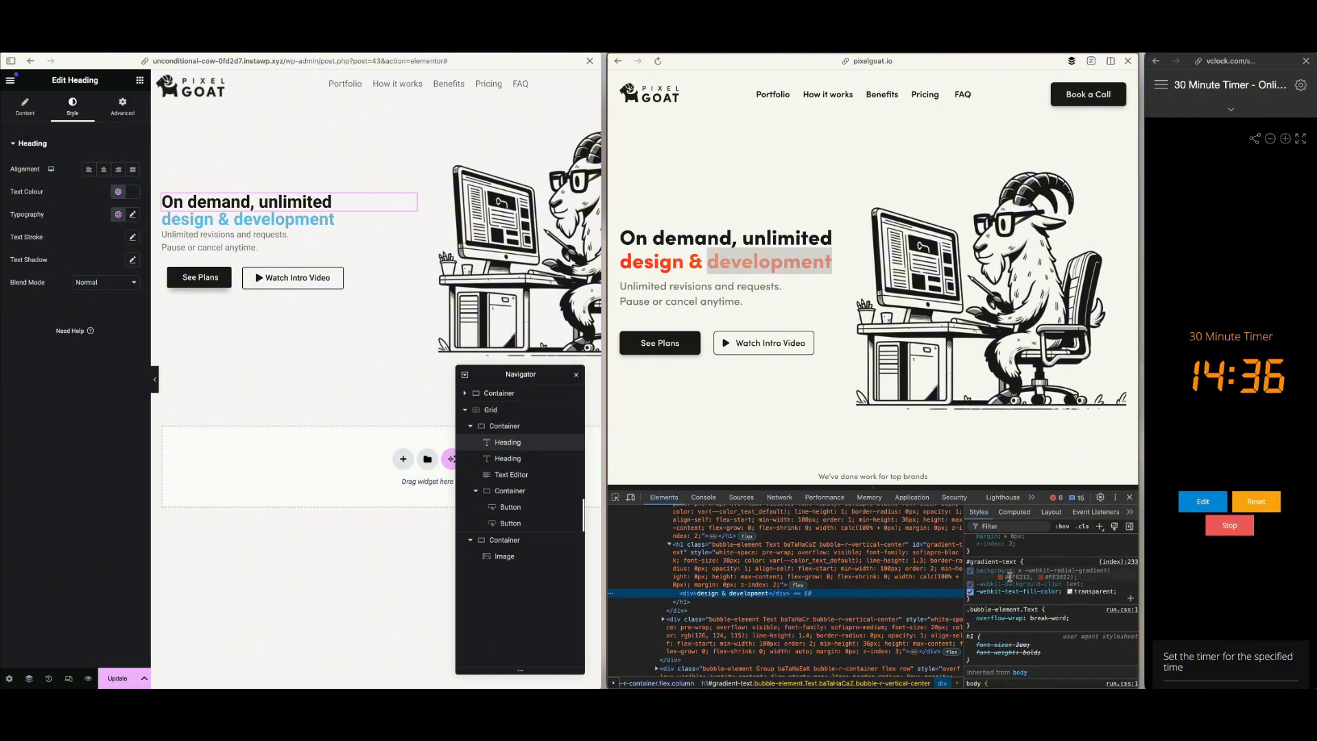
left_click(1057, 576)
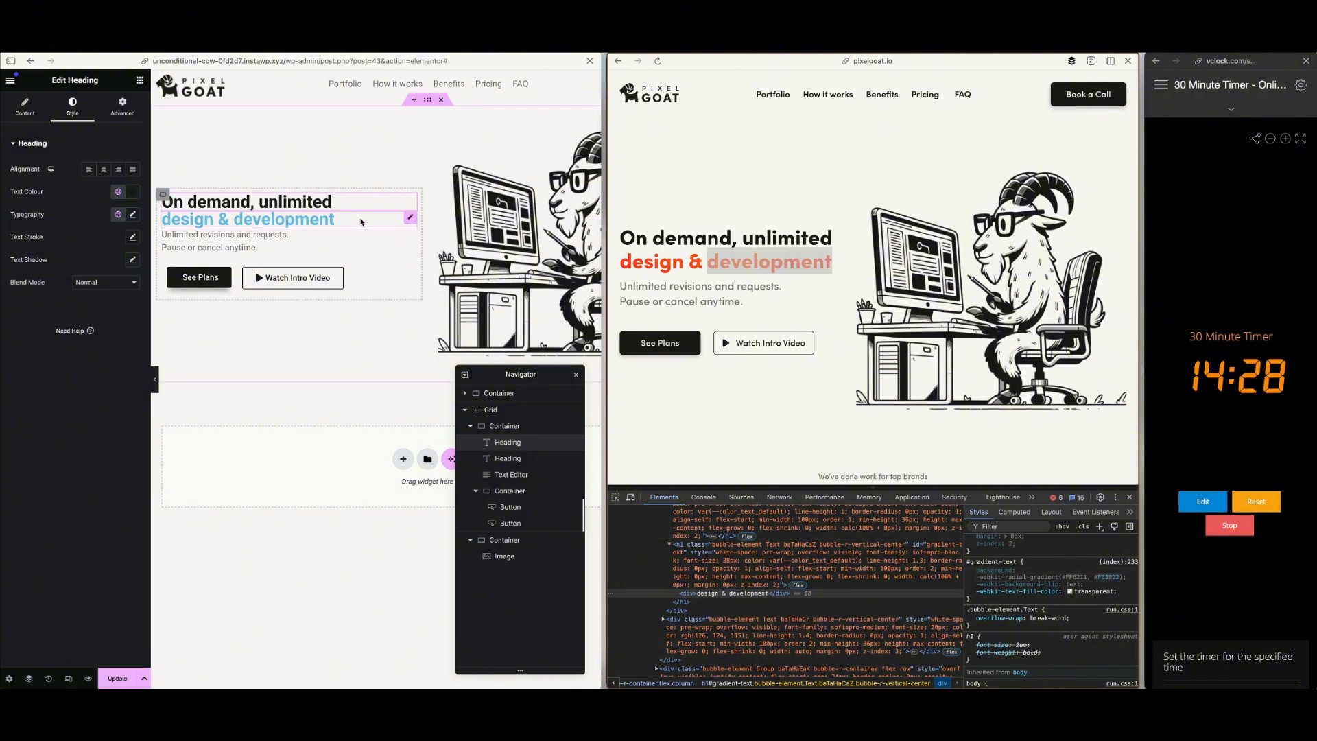
scroll(1010, 551, "up", 5)
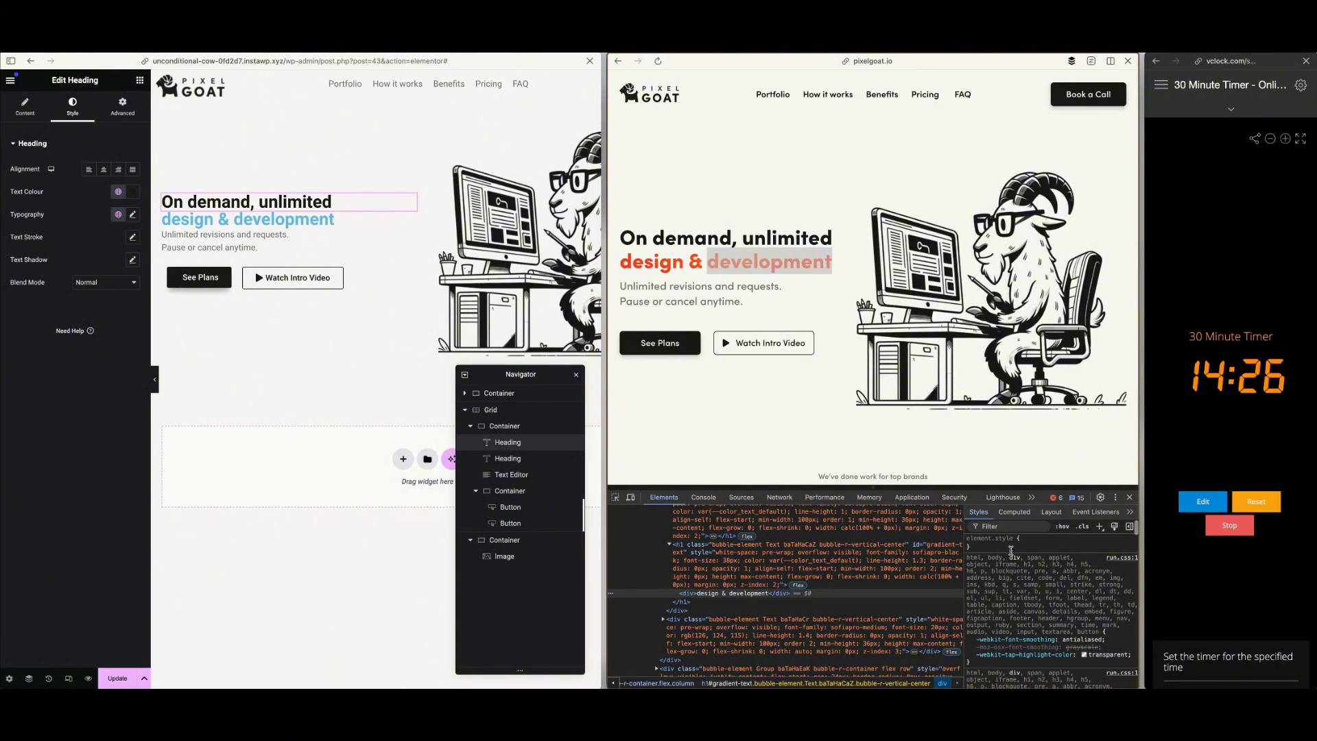
left_click(1012, 512)
scroll(1017, 587, "down", 5)
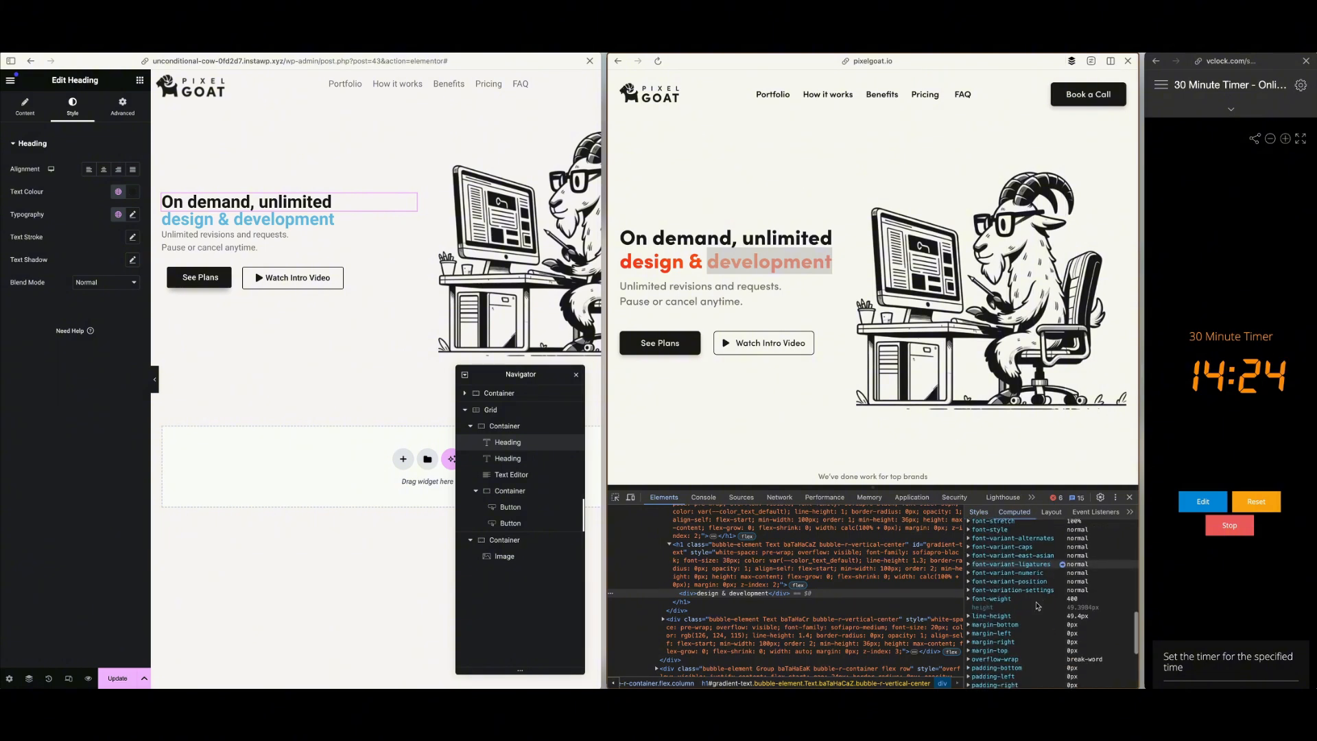
scroll(1018, 586, "up", 3)
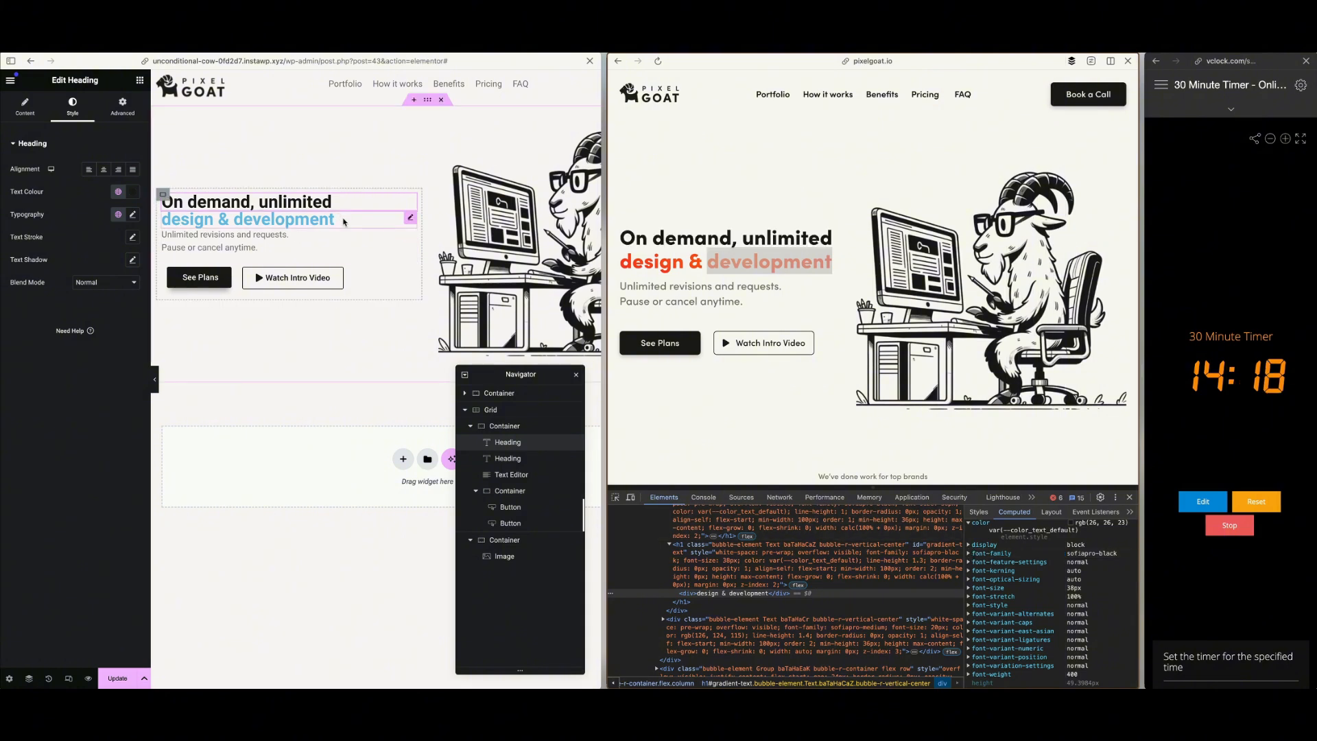
Set the "design & development" heading's text colour to the red-orange gradient colour copied from the reference page
left_click(344, 222)
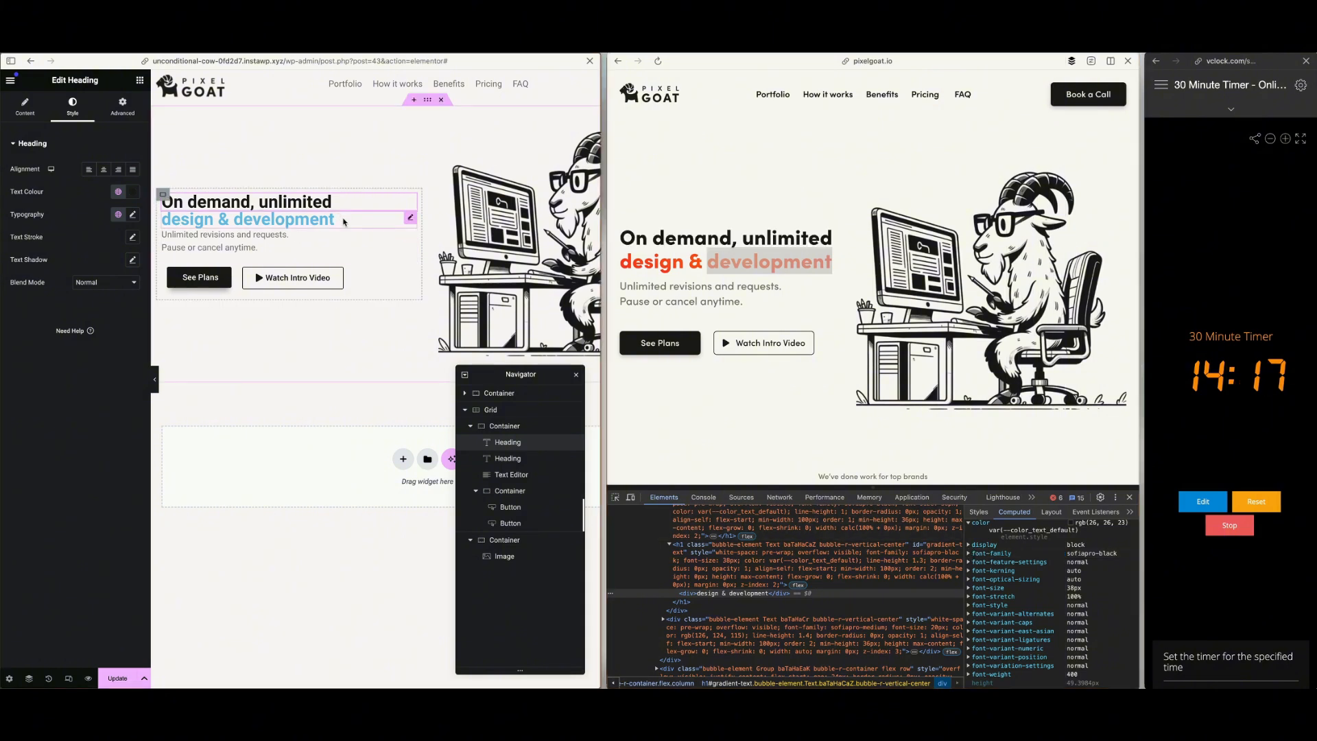
left_click(72, 105)
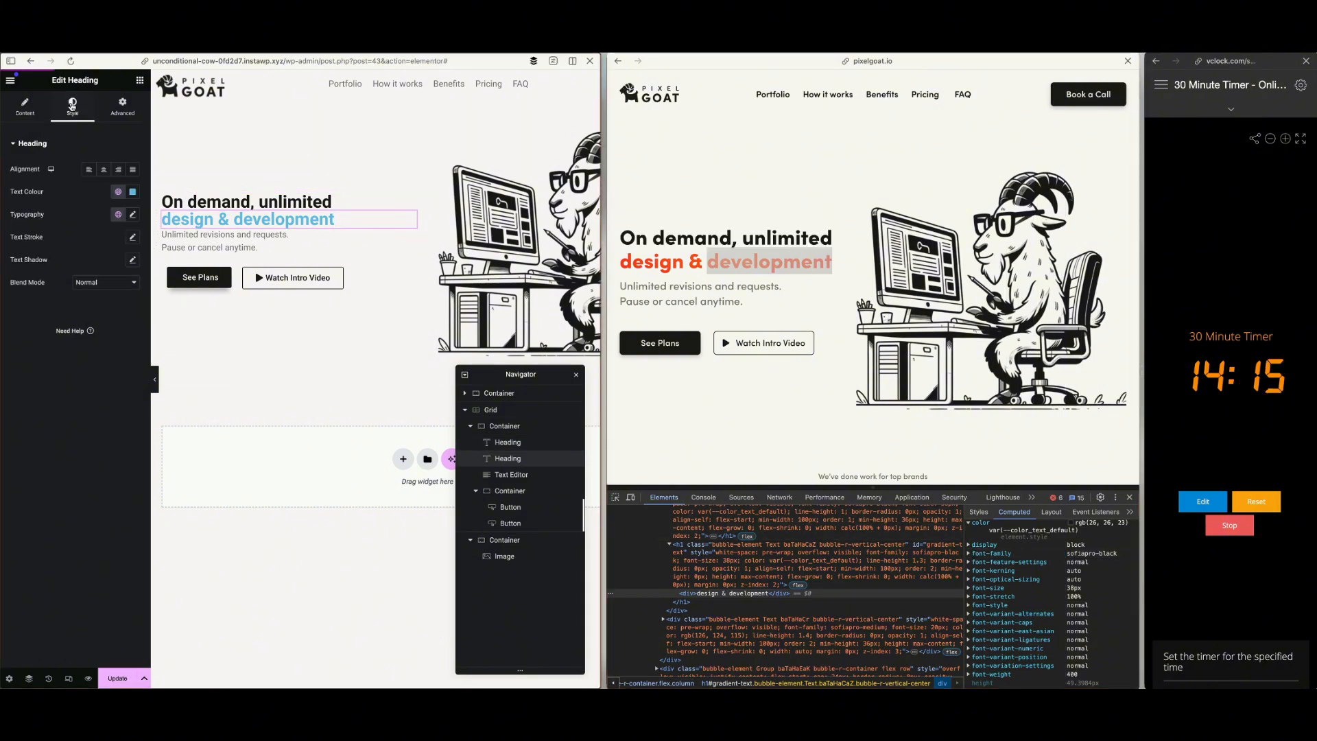
left_click(133, 193)
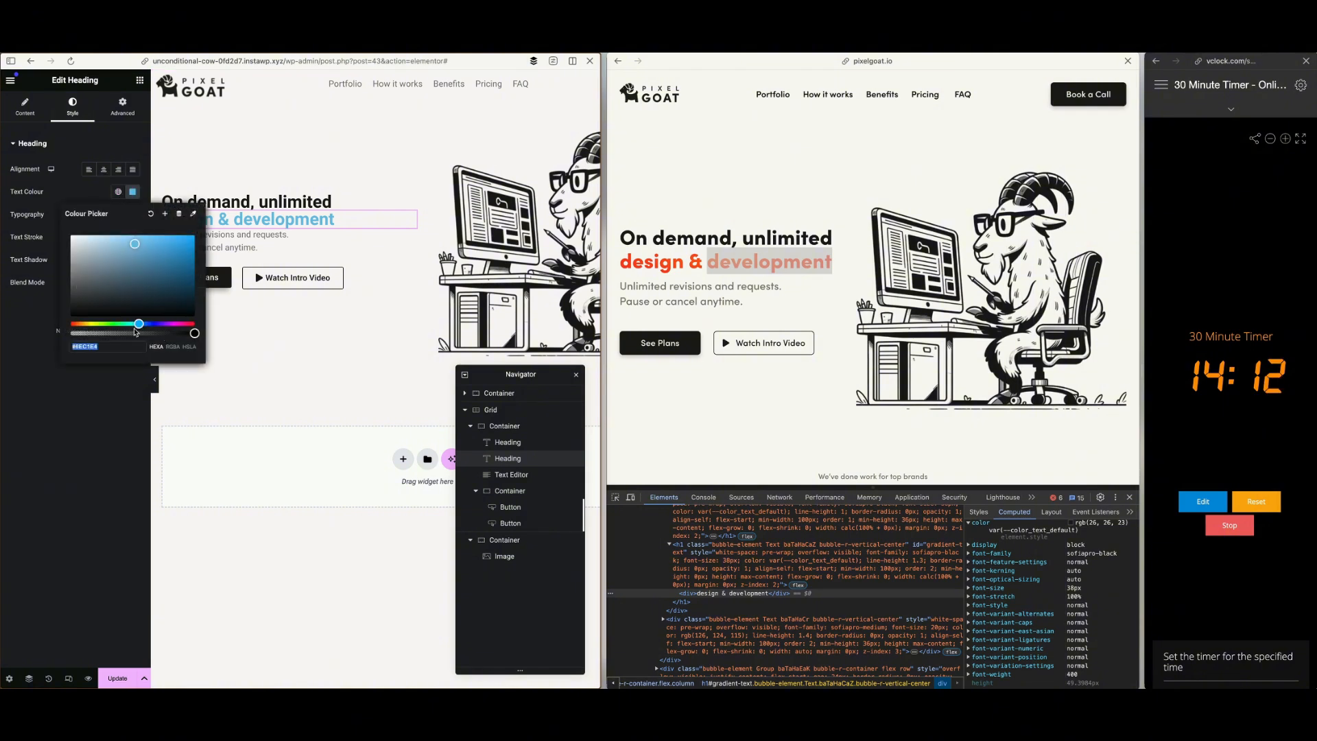
type("#FE3022")
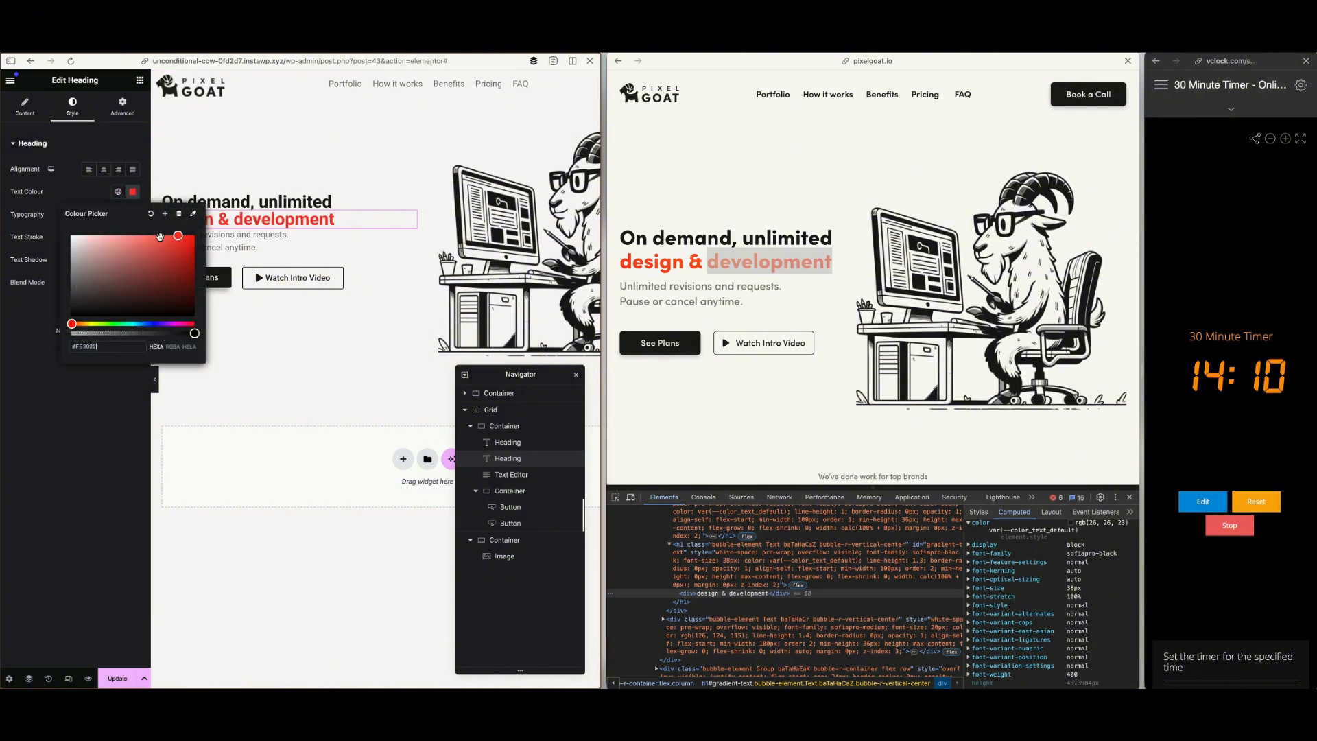
Save the "design & development" heading's text colour as a new global colour named "Orange"
left_click(164, 213)
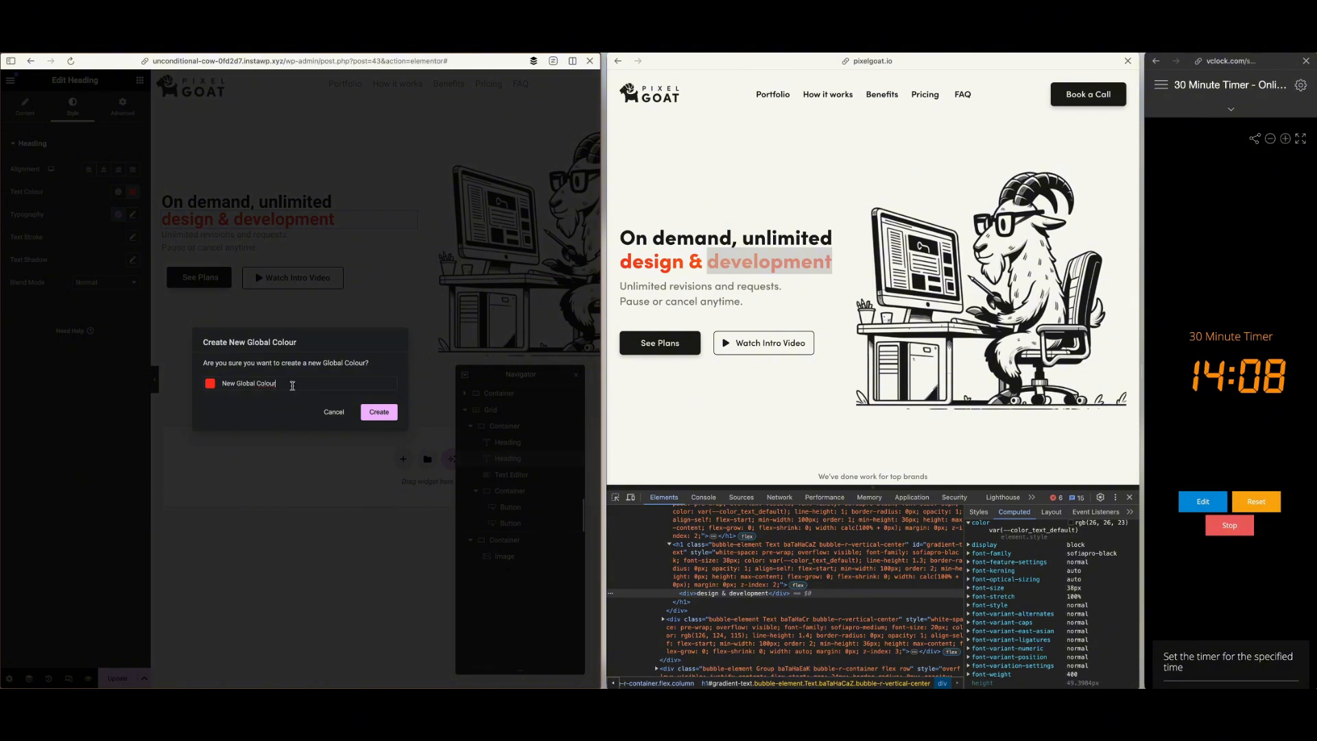
key("ctrl+a")
type("0")
type("range")
left_click(377, 413)
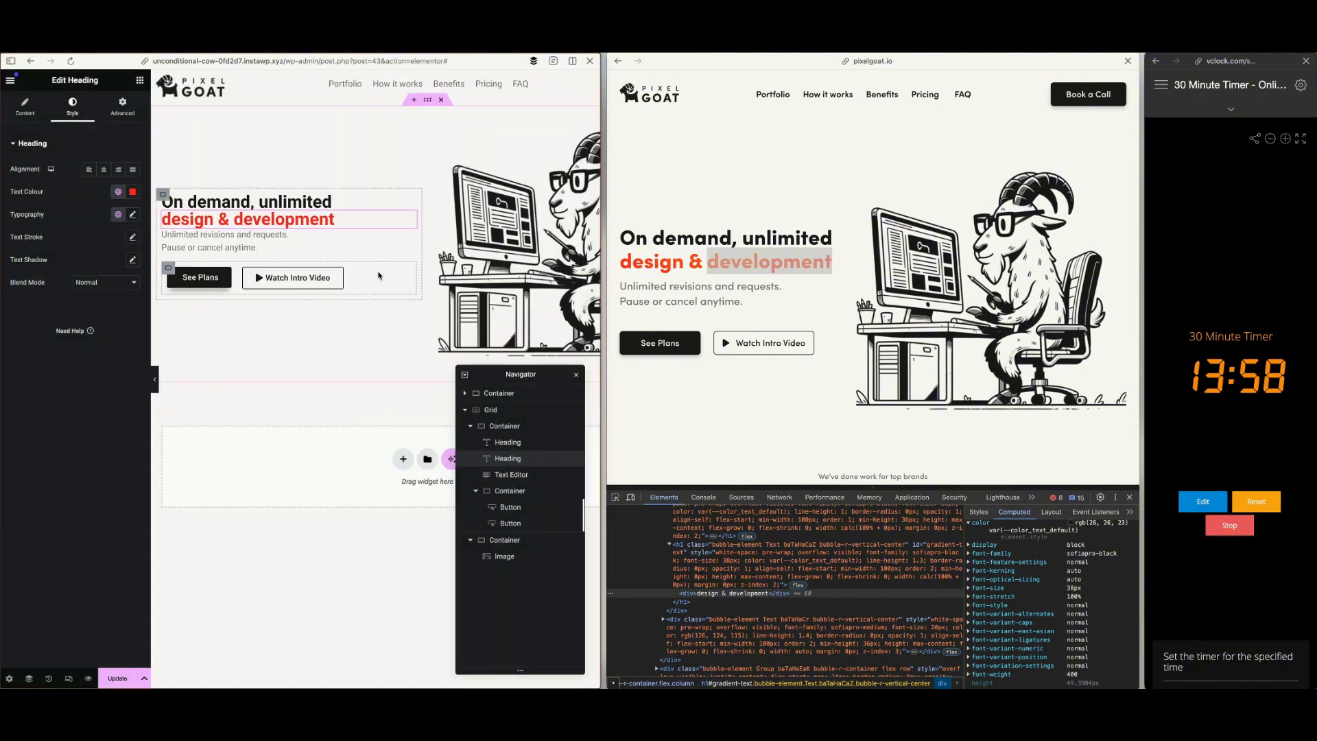
Inspect the reference subheading's computed font properties and set the "Unlimited revisions and requests" text's font size to 20 px
right_click(724, 287)
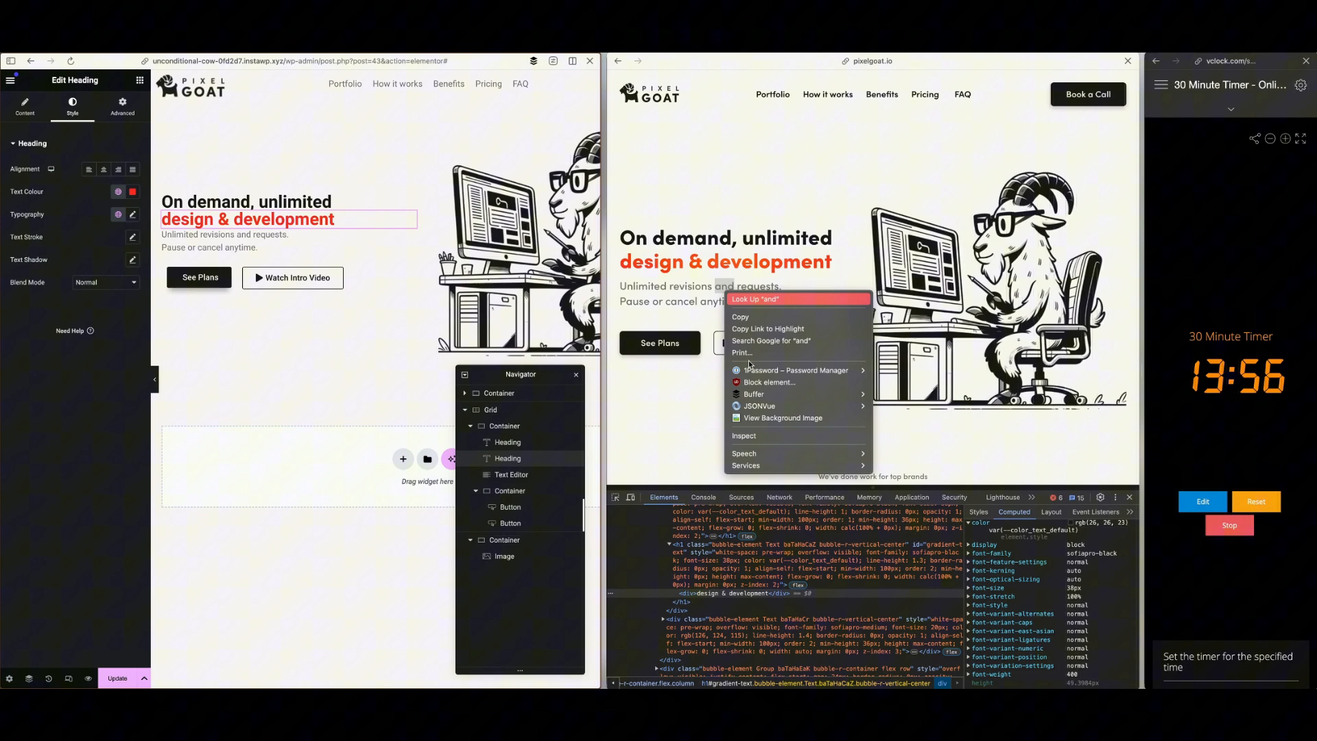
left_click(769, 436)
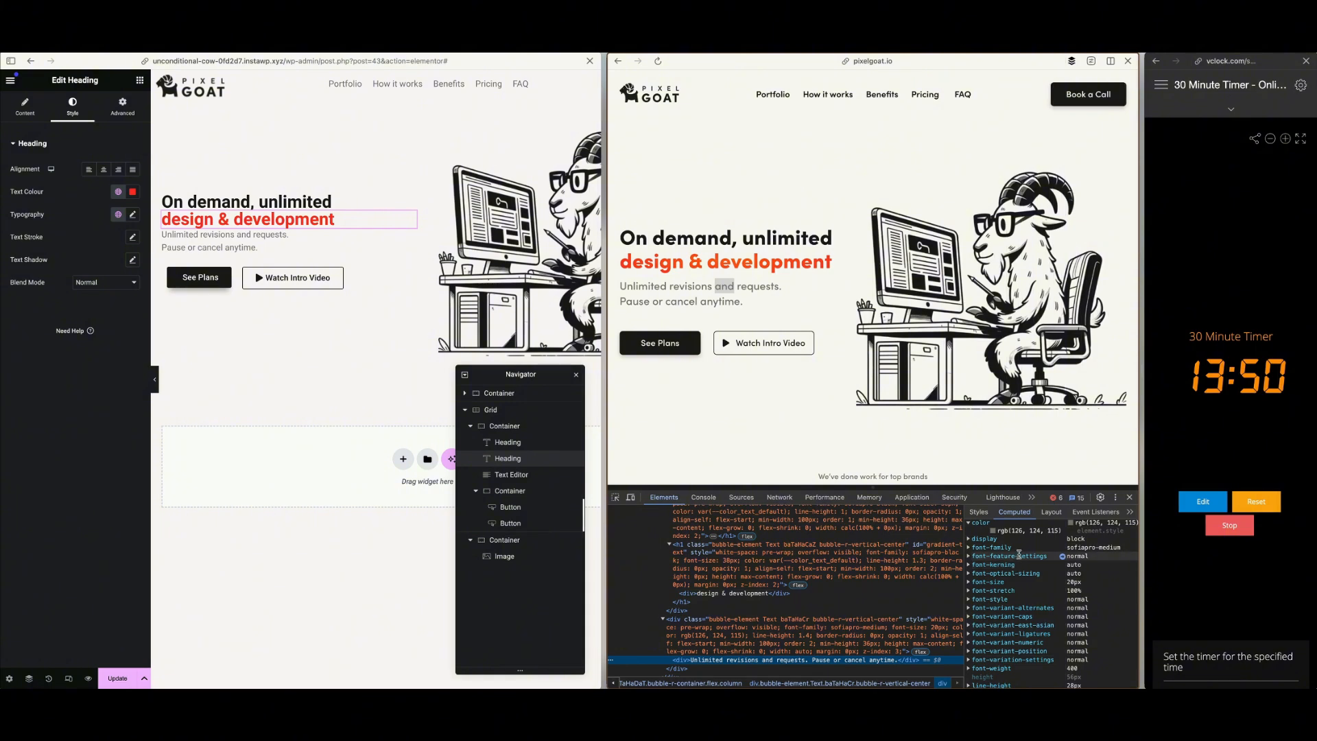
scroll(1015, 565, "up", 1)
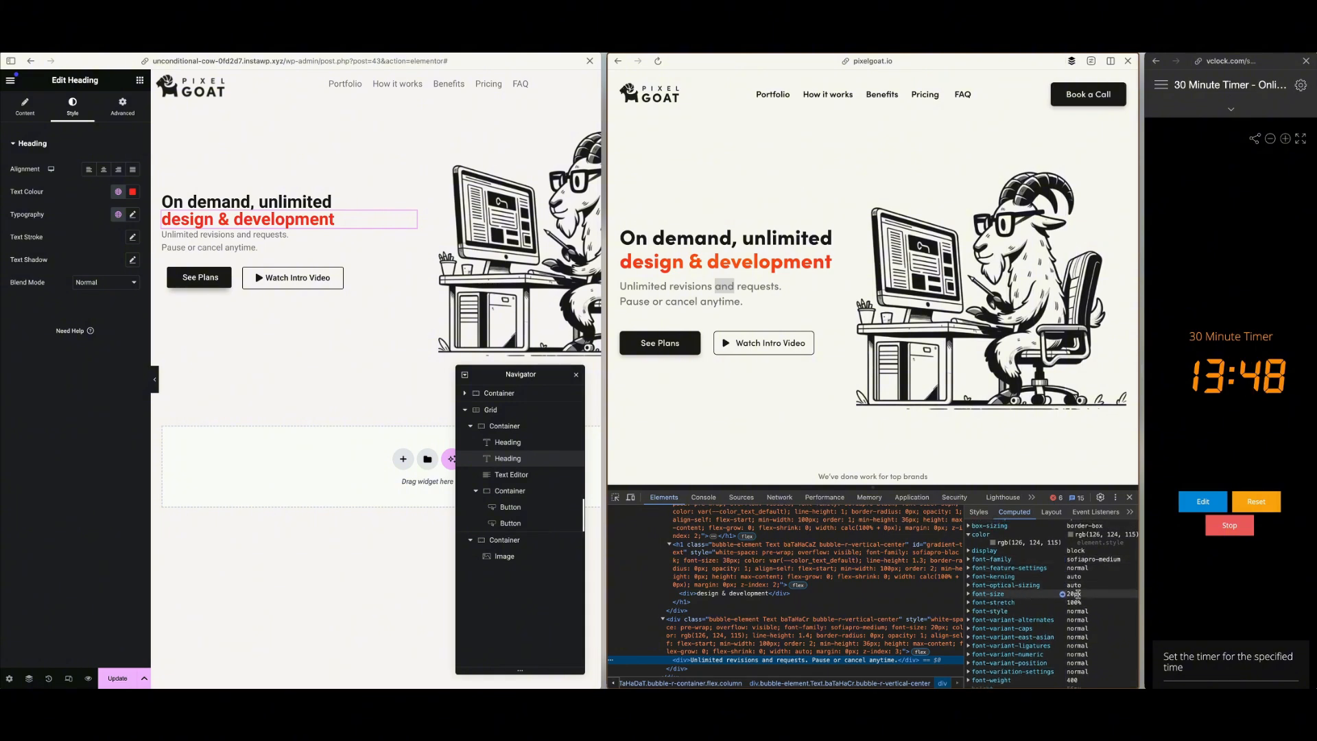
left_click(340, 245)
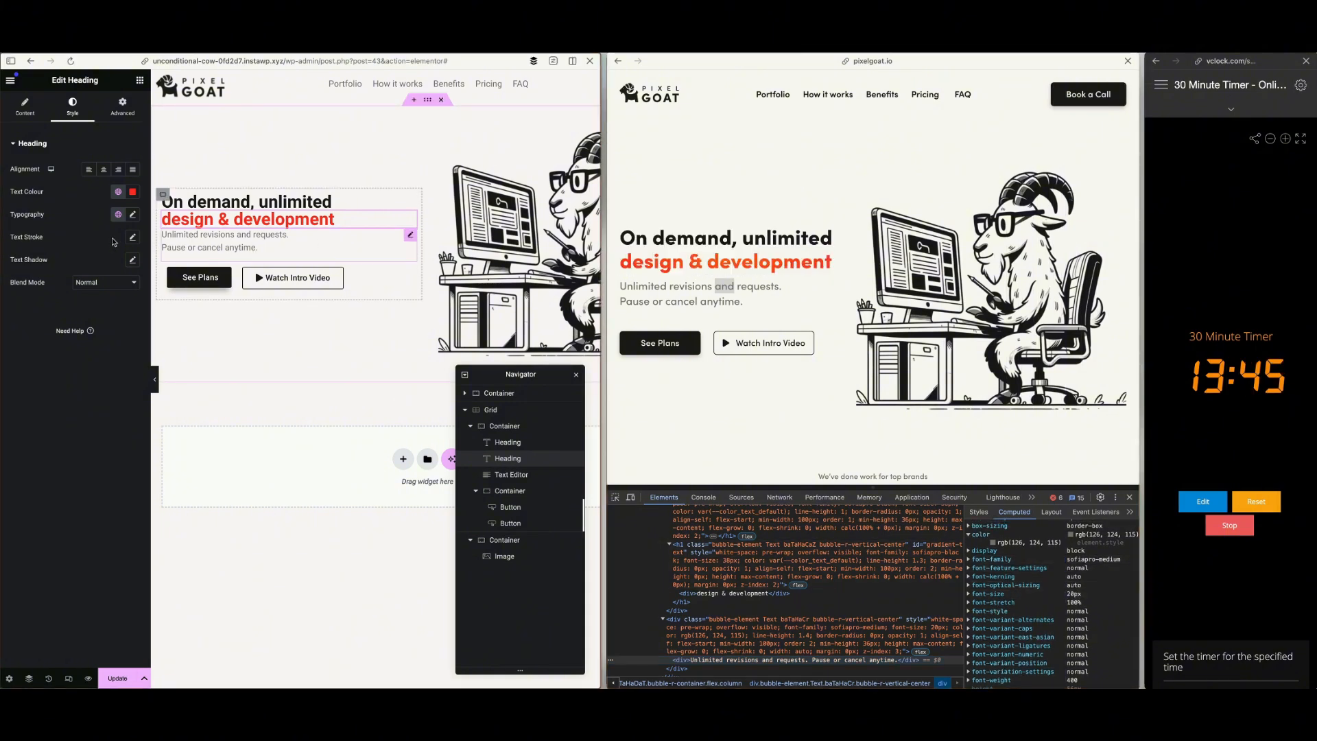
left_click(72, 104)
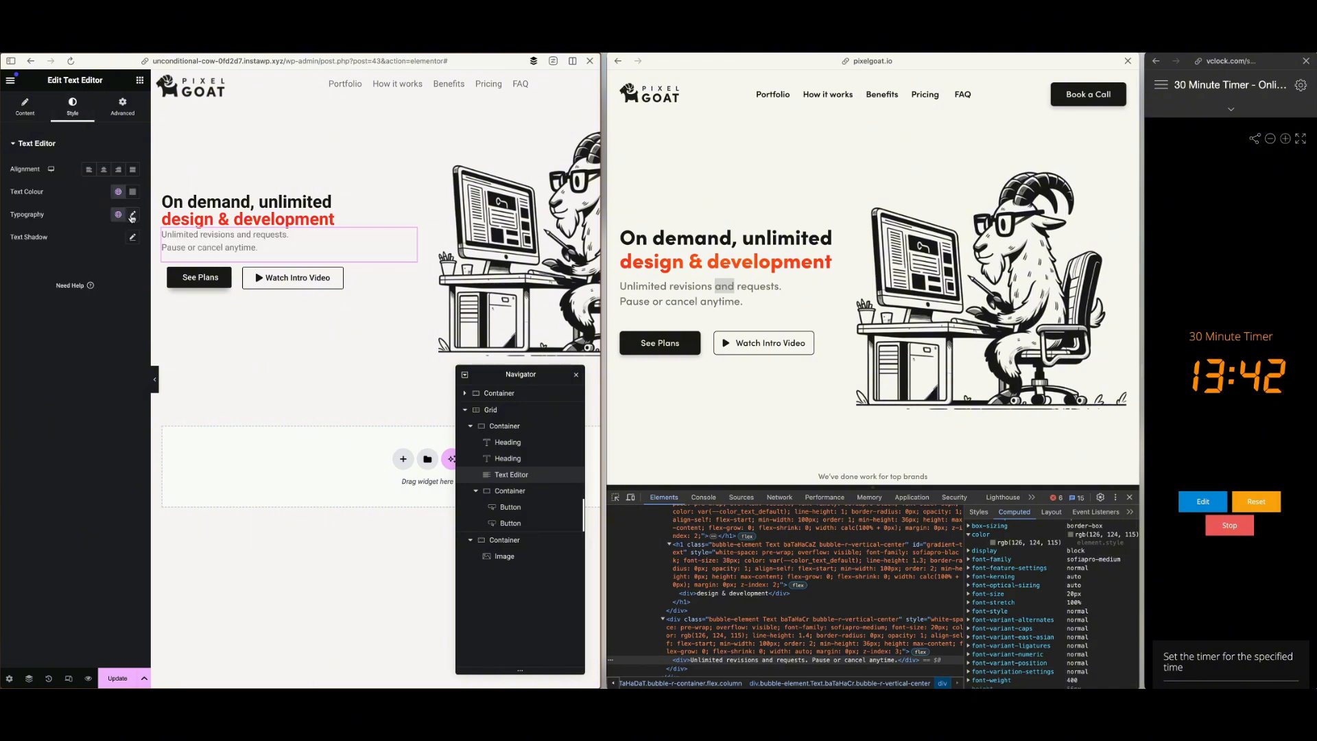
left_click(133, 216)
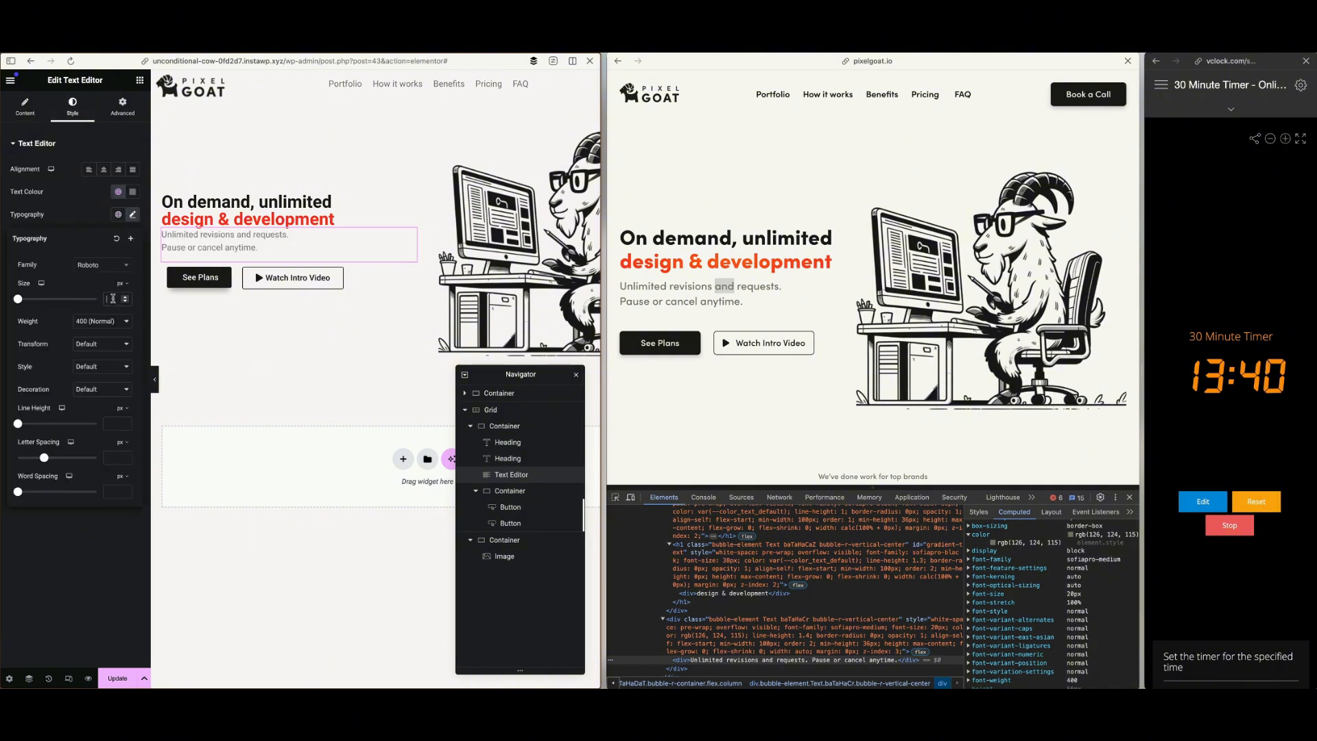
type("20")
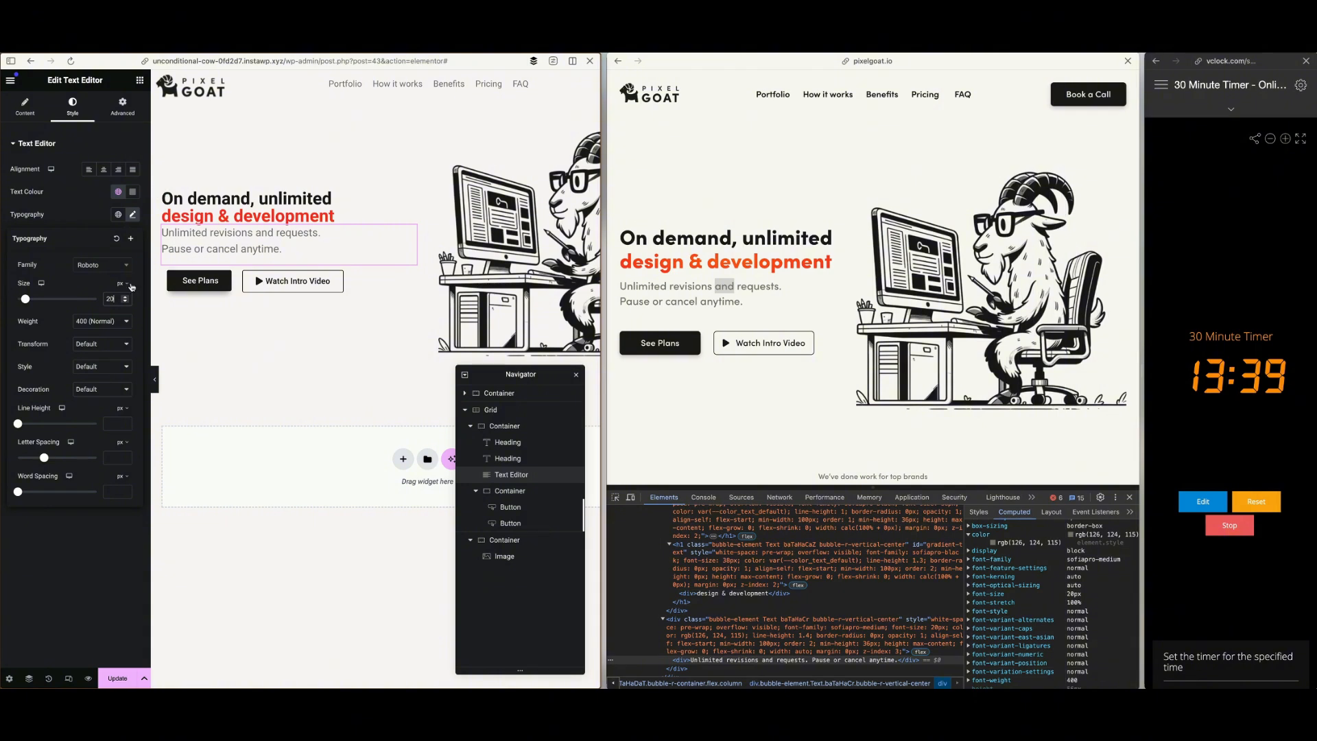
Switch the hero paragraph's margin unit to em and give it a top margin of 1 em
left_click(116, 108)
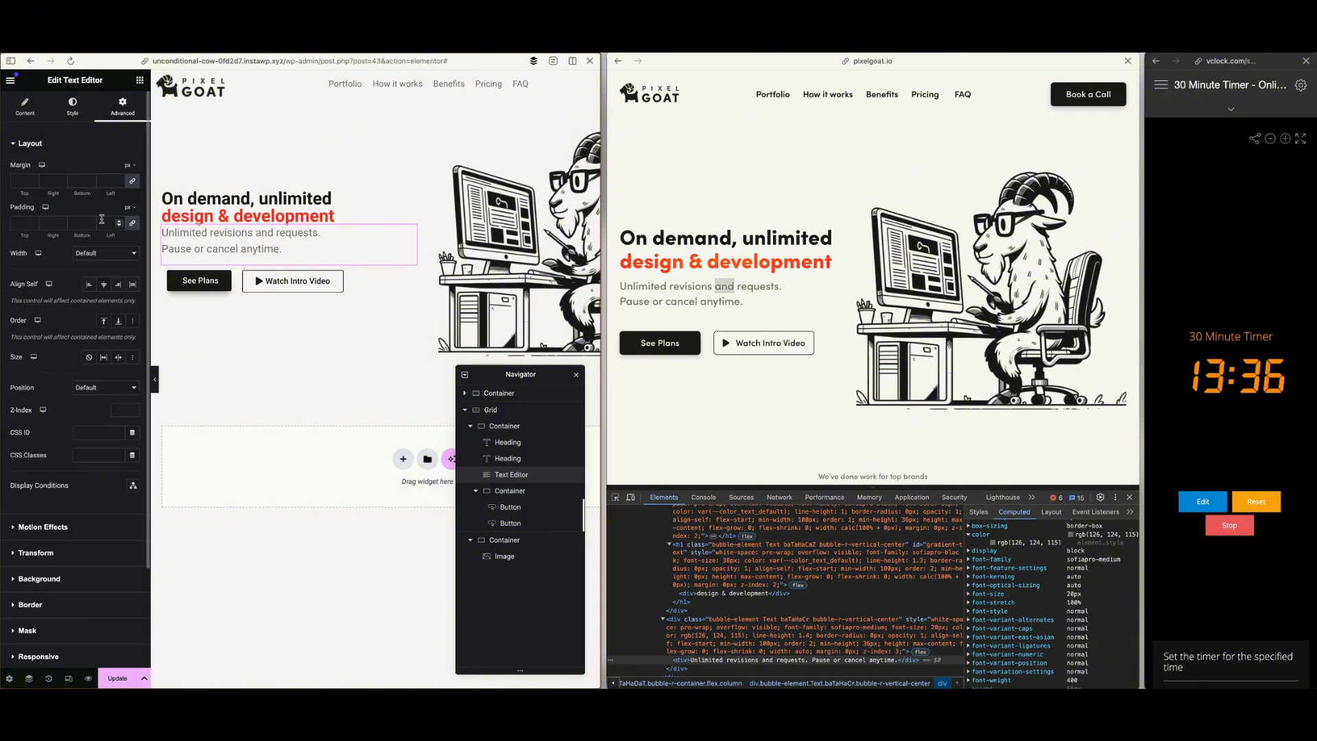
left_click(129, 164)
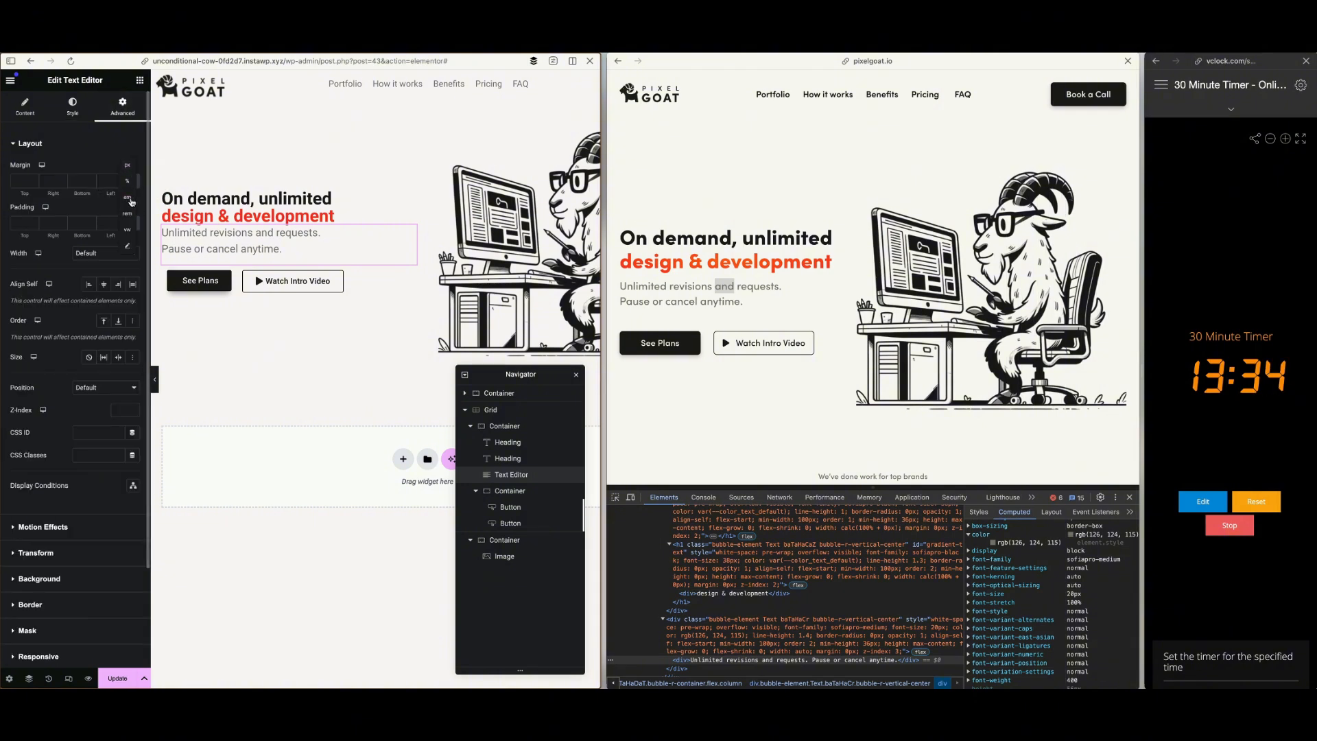
left_click(130, 199)
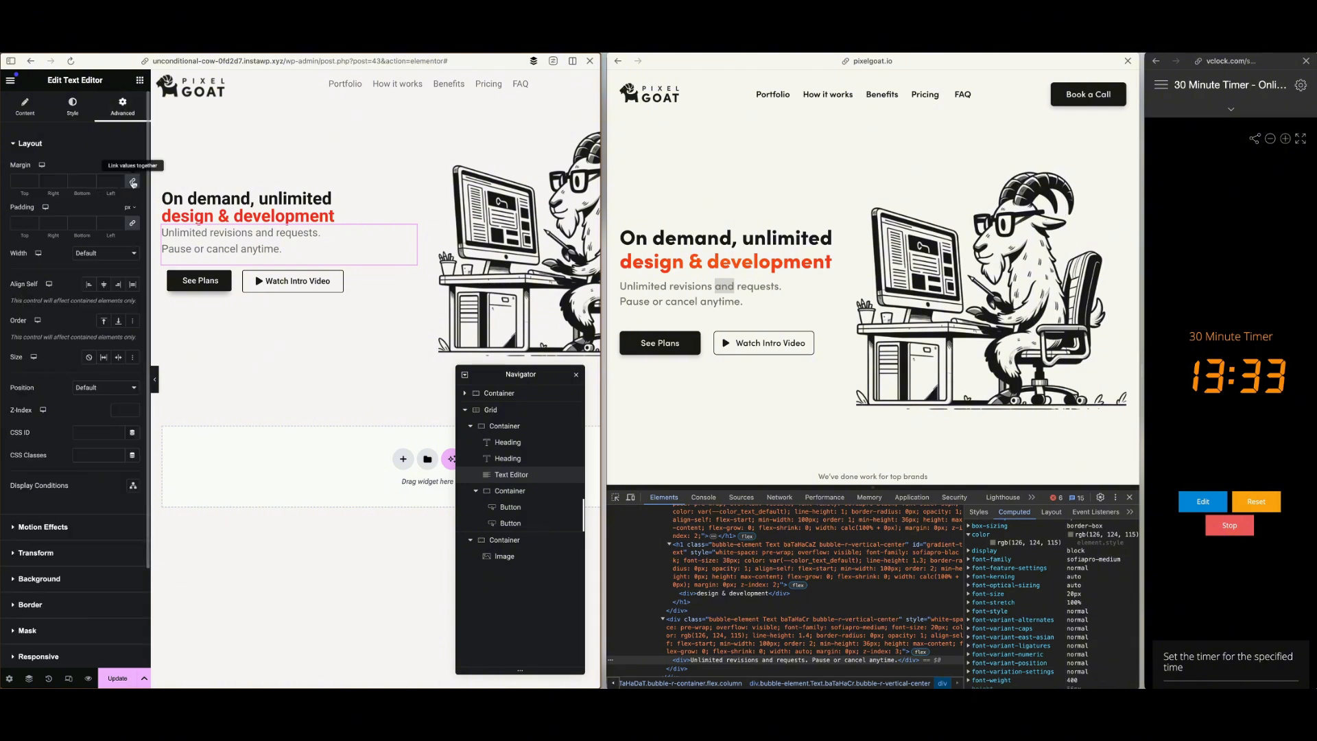
left_click(32, 178)
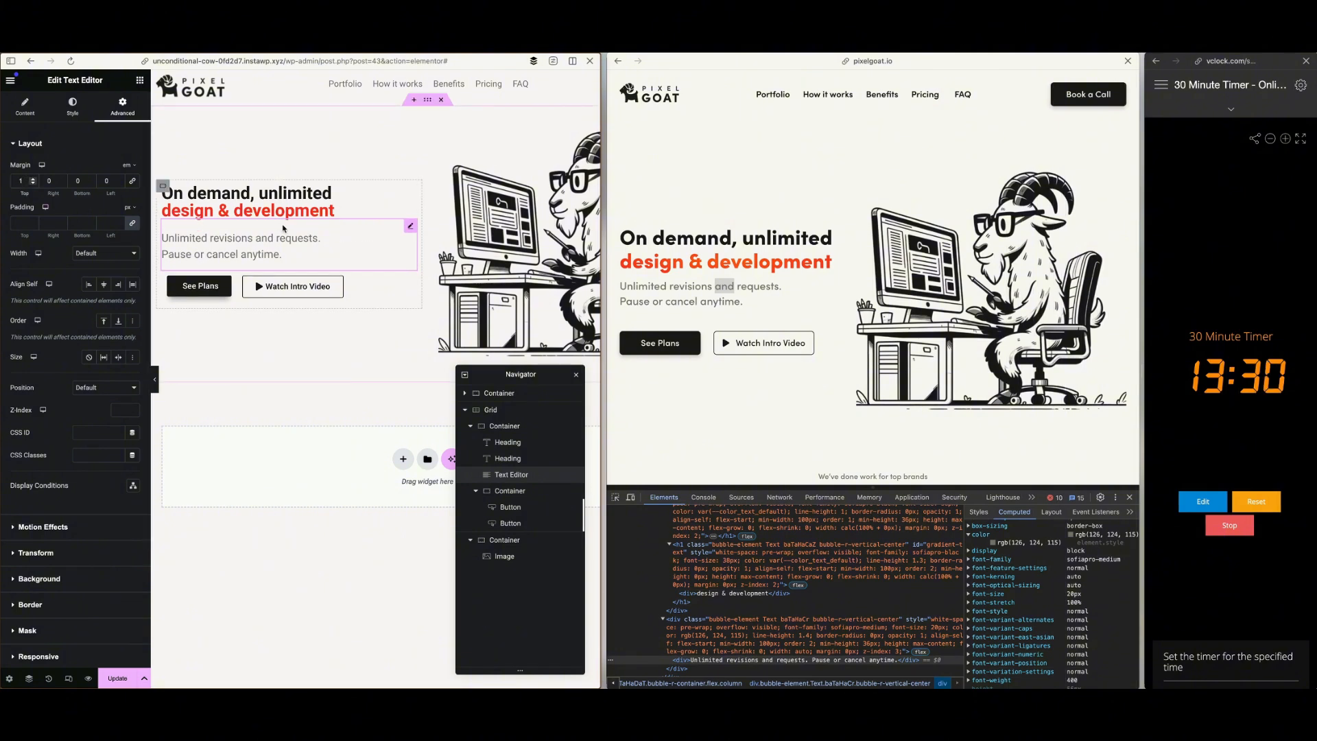
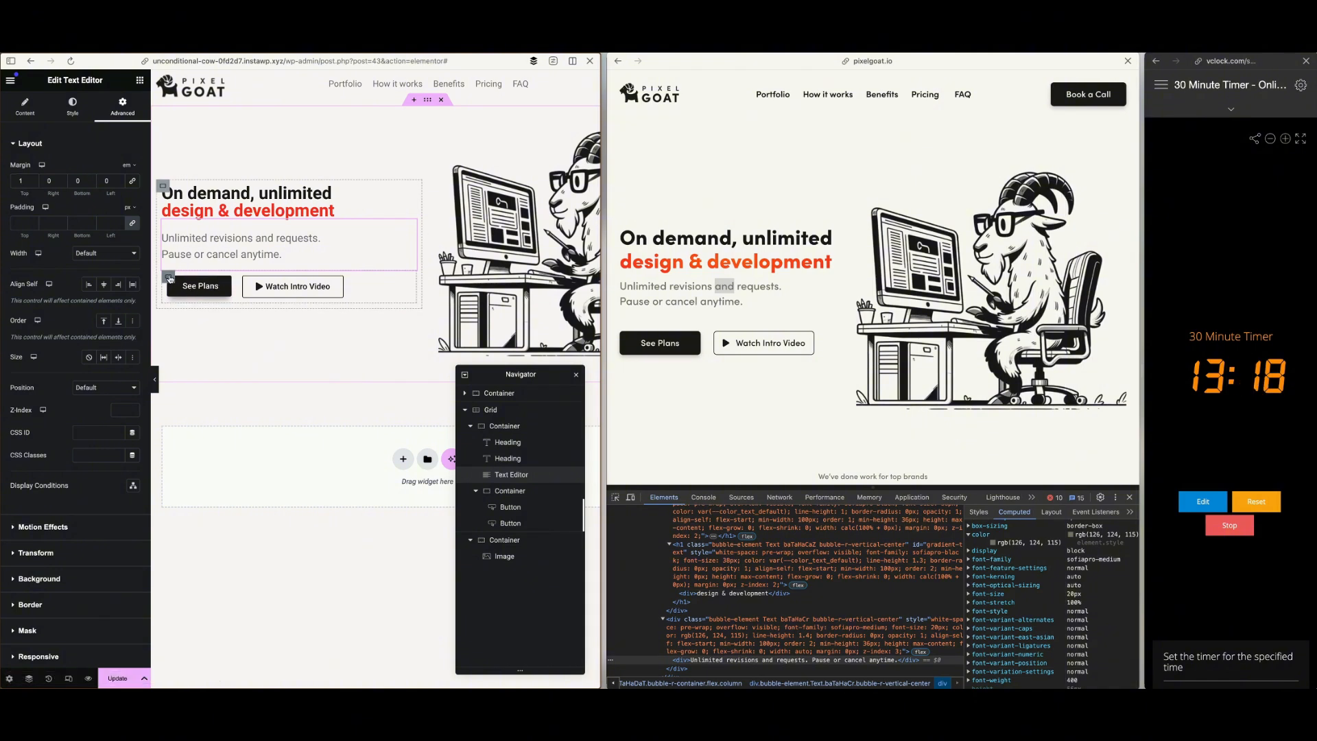
Try to set the gaps of the hero's button container to 0
left_click(168, 277)
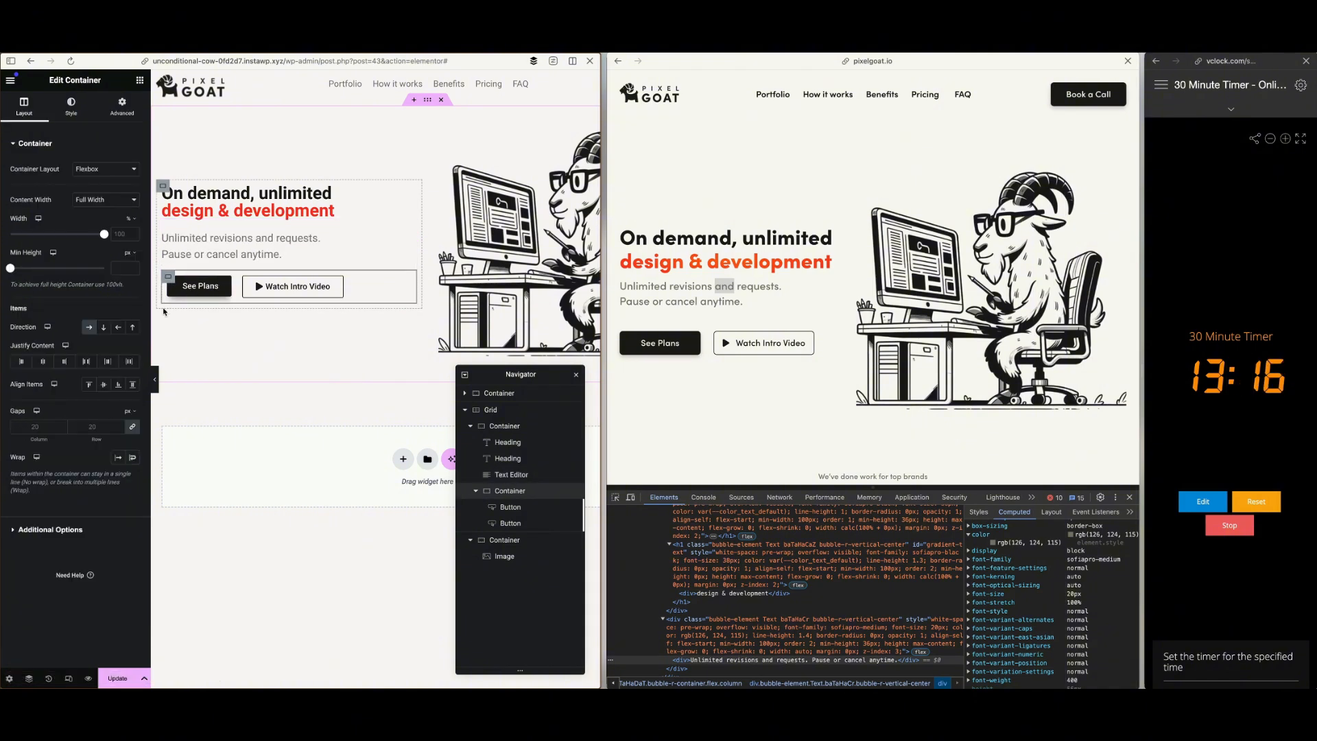
left_click(77, 425)
type("0")
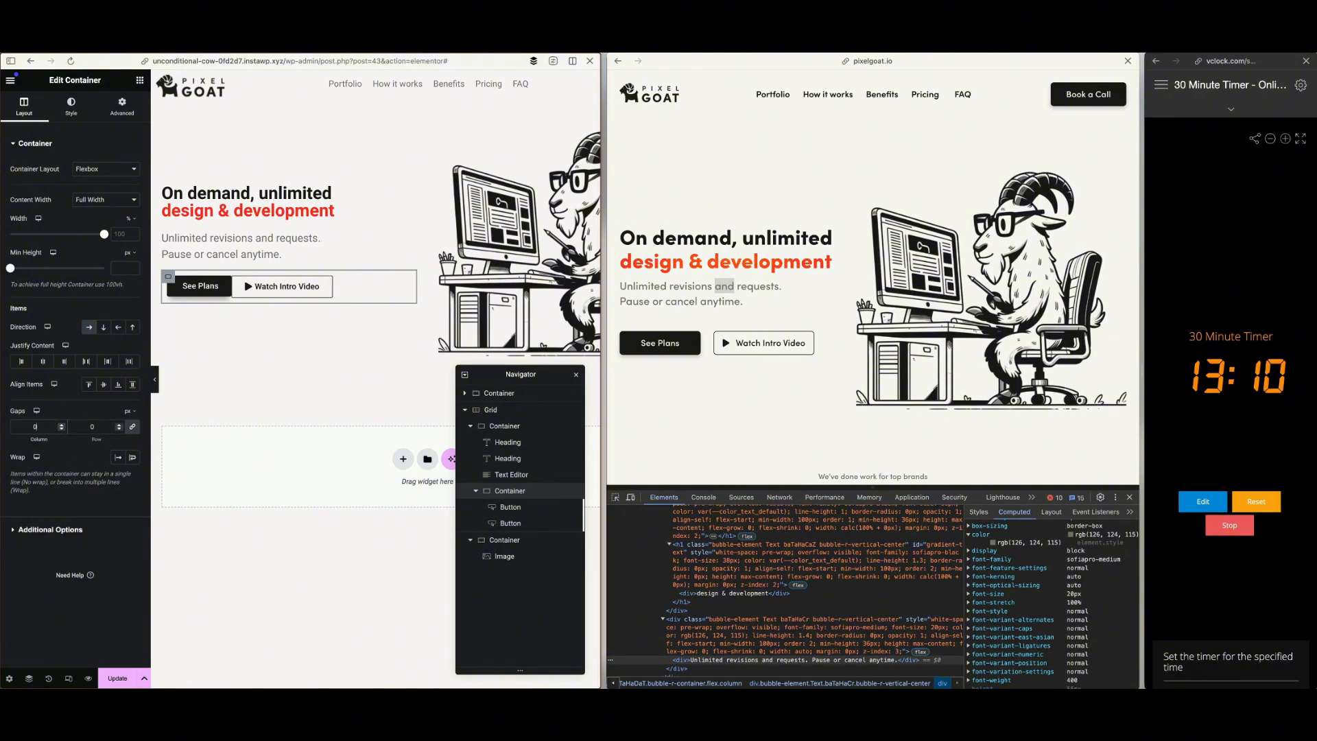
key("BackSpace")
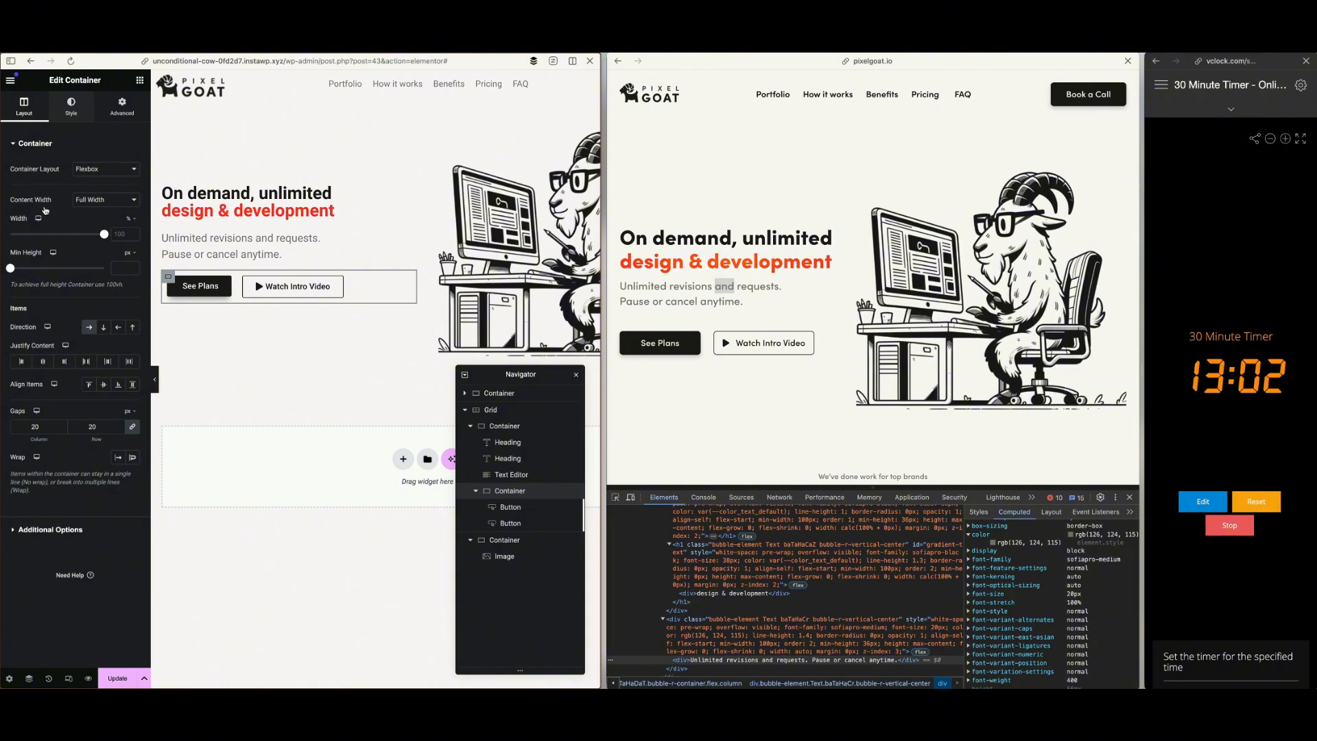
Set the hero button container's padding to 0 on all sides and update the page
left_click(24, 221)
type("0")
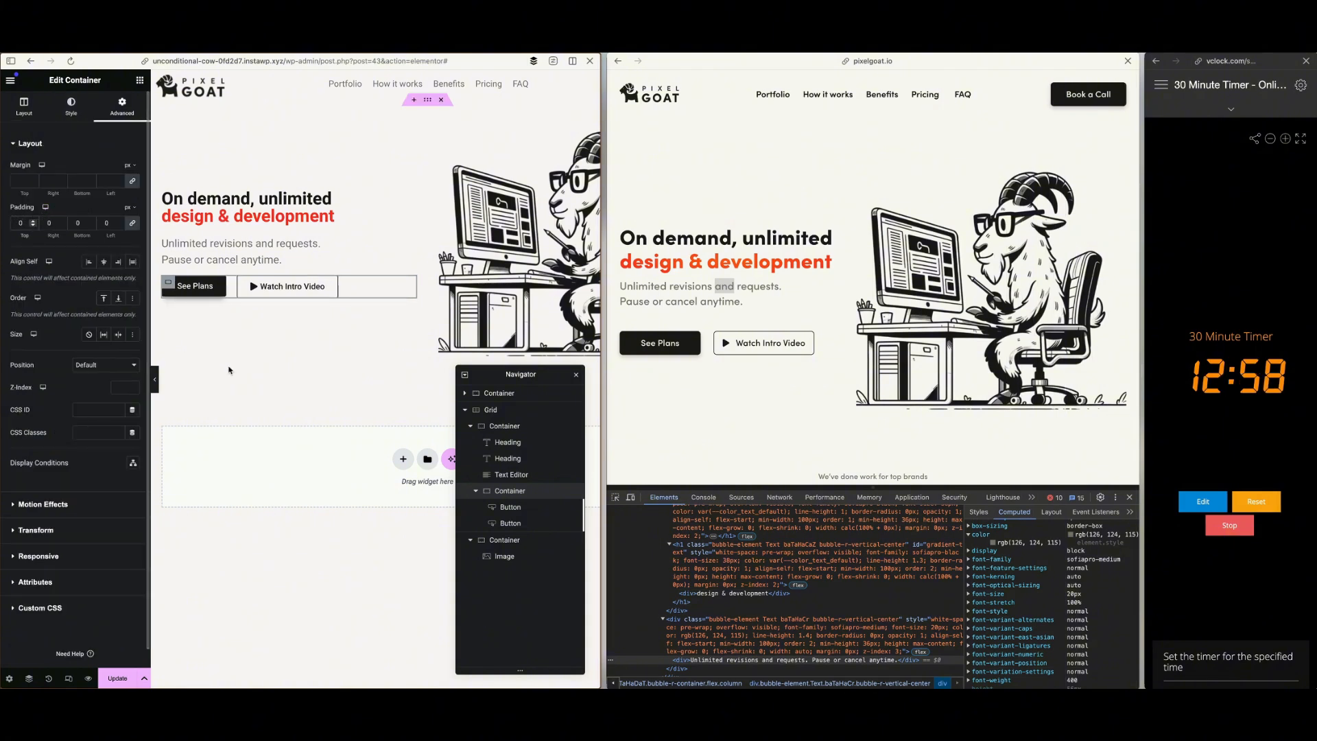
left_click(116, 677)
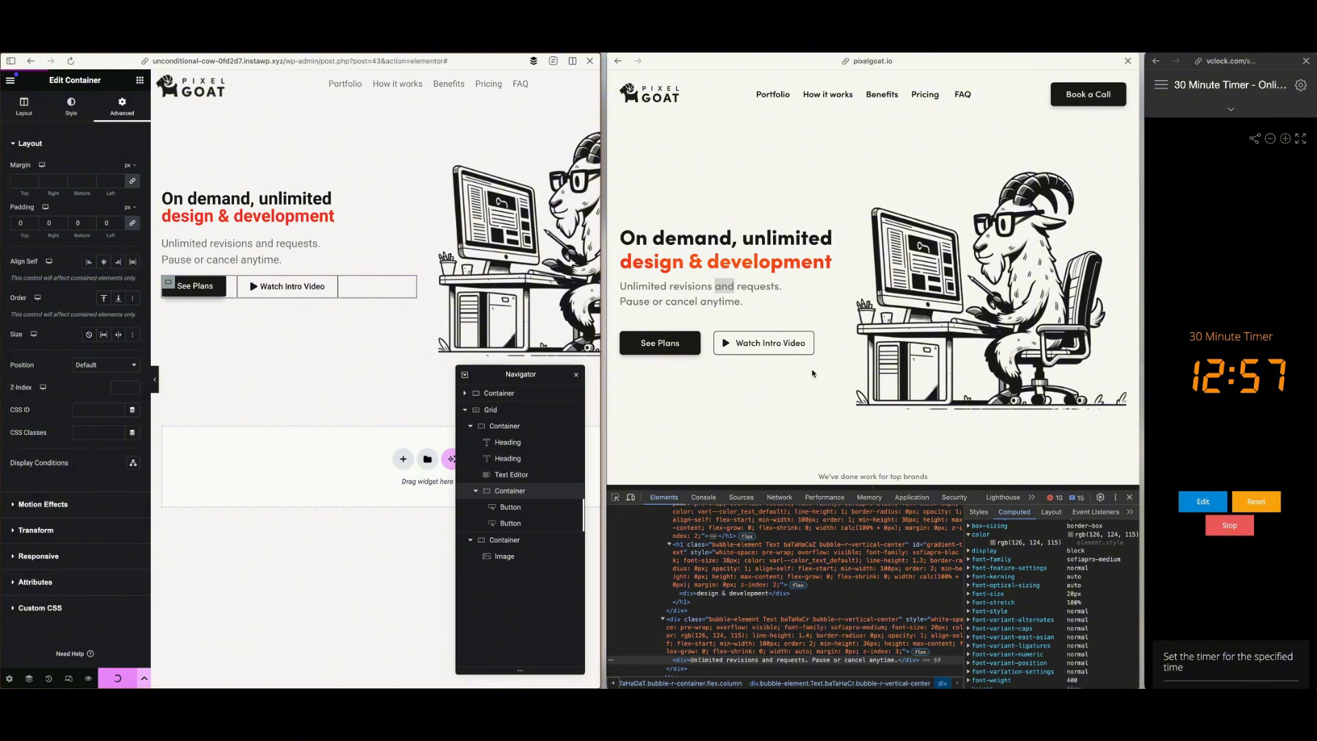
Close the reference page's developer tools, bring its brands section into view and move the Navigator clear of the area below the hero
left_click(1130, 498)
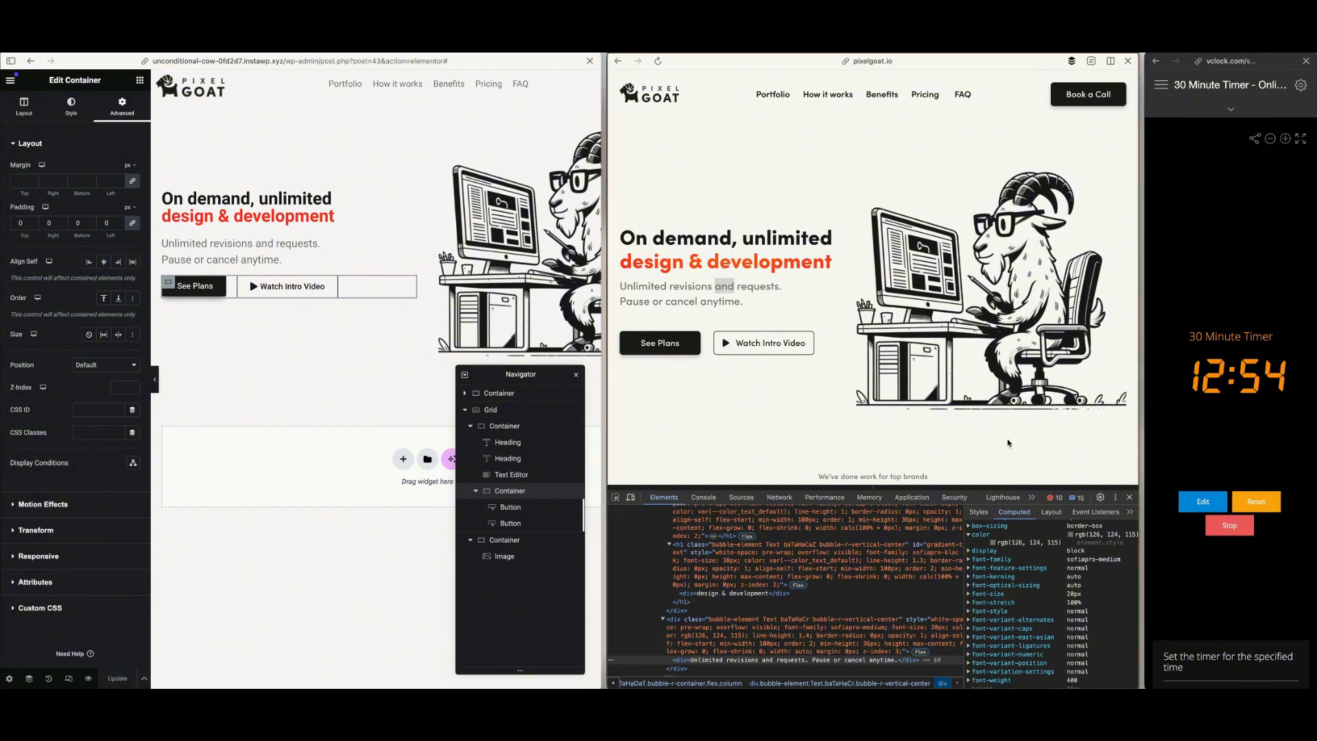
scroll(902, 380, "down", 2)
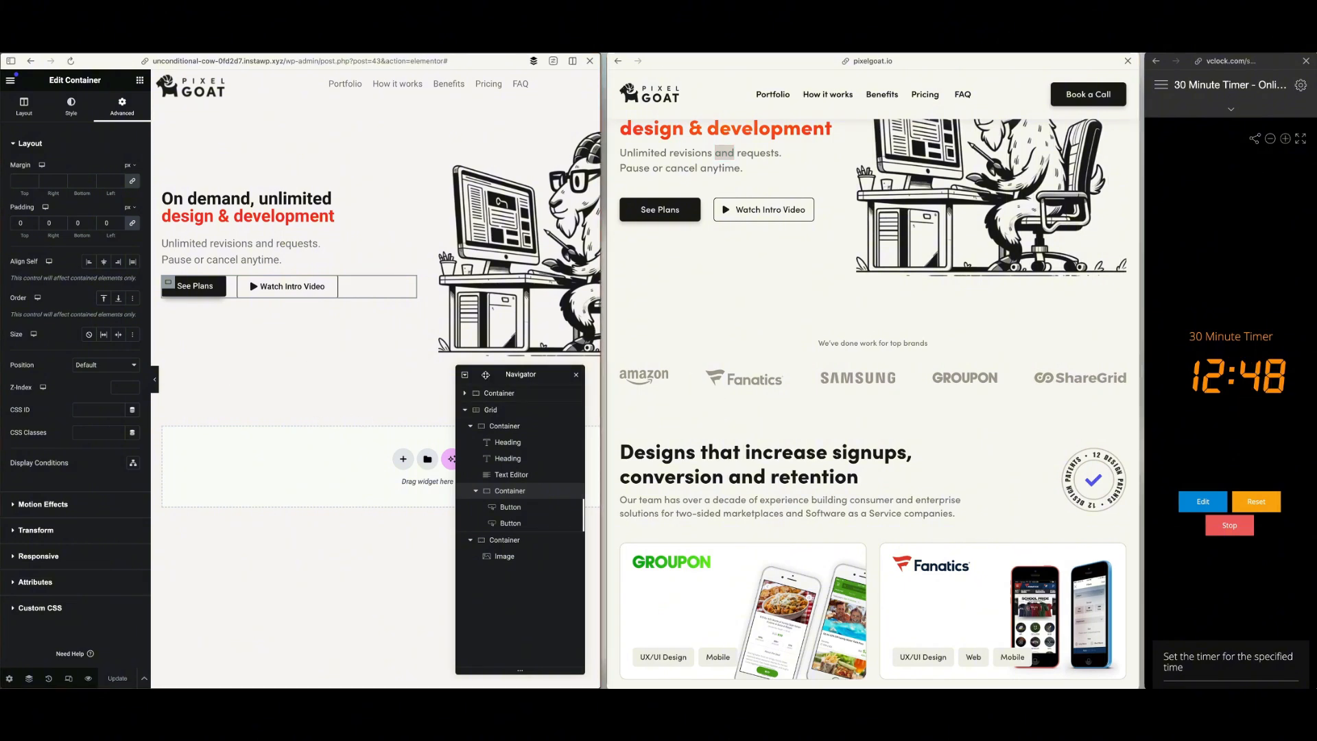
left_click_drag(501, 376, 494, 110)
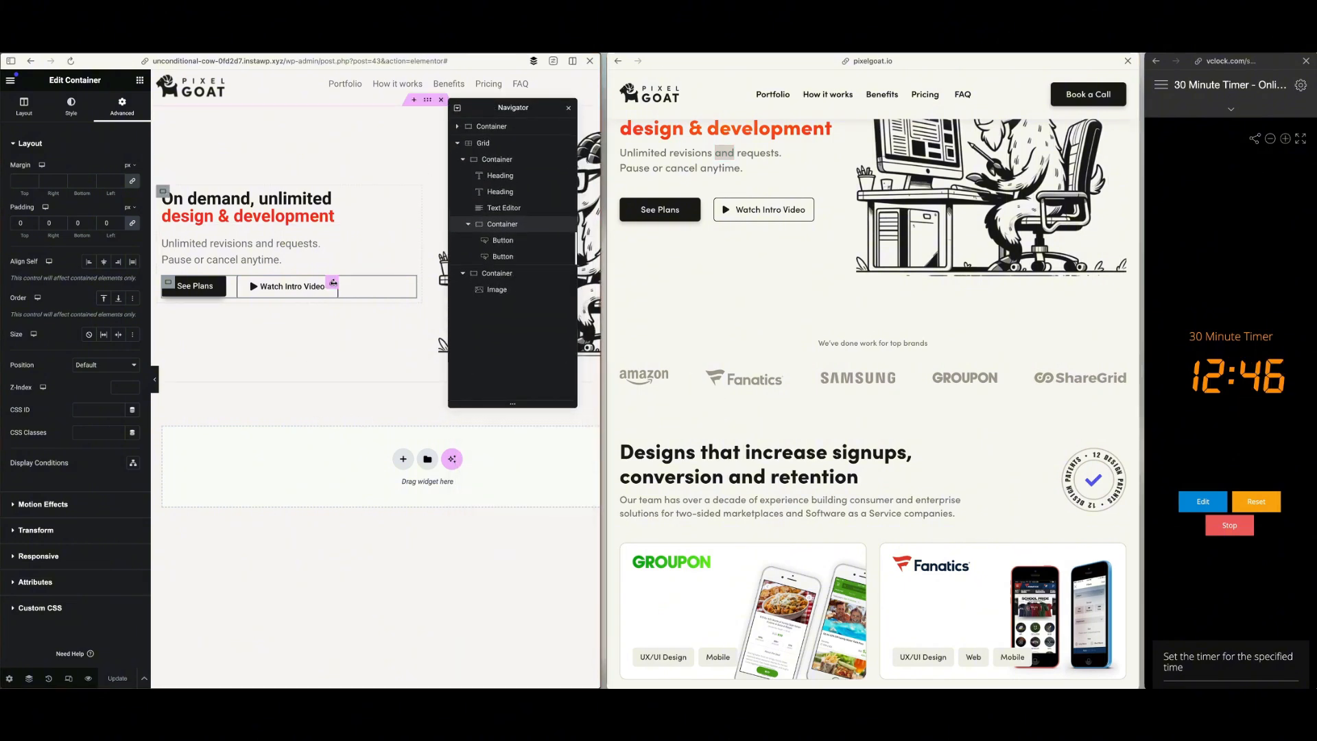
Add a Text Editor widget below the hero with the text "We've done work for top brands"
left_click(140, 81)
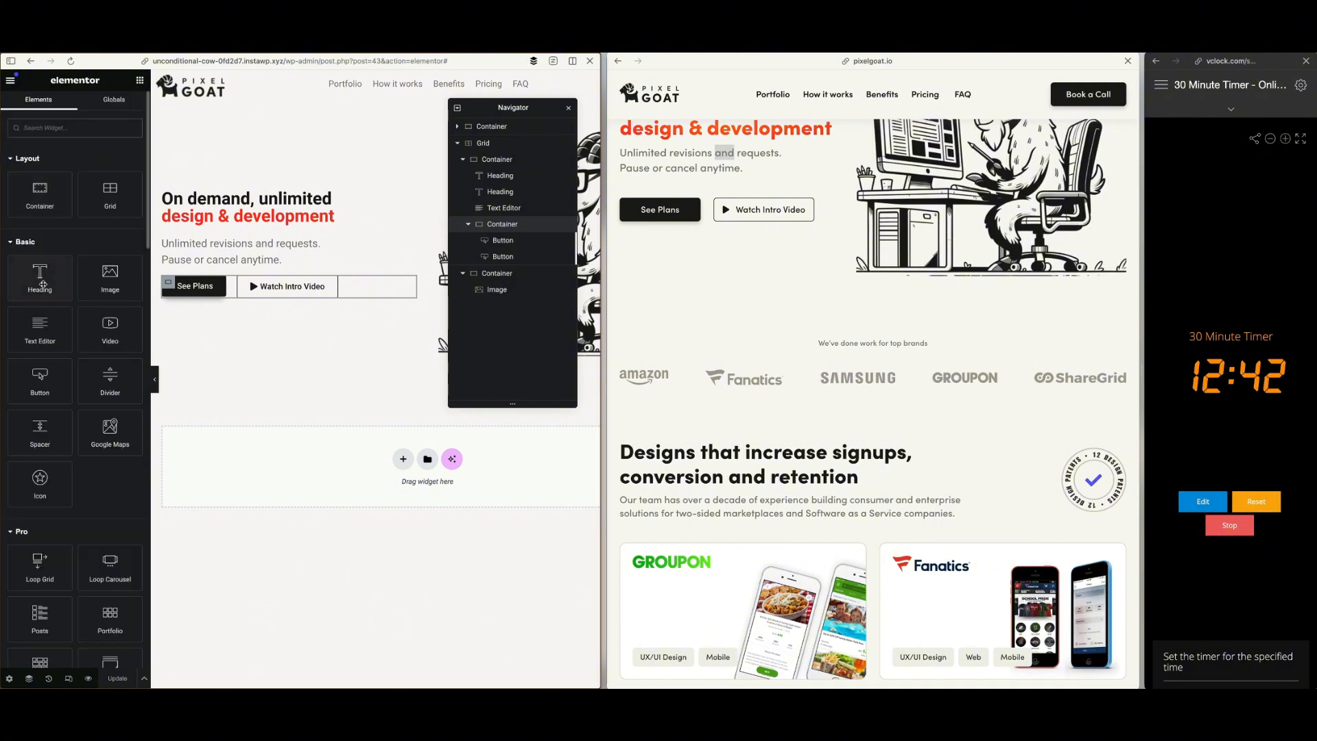
left_click_drag(40, 326, 305, 455)
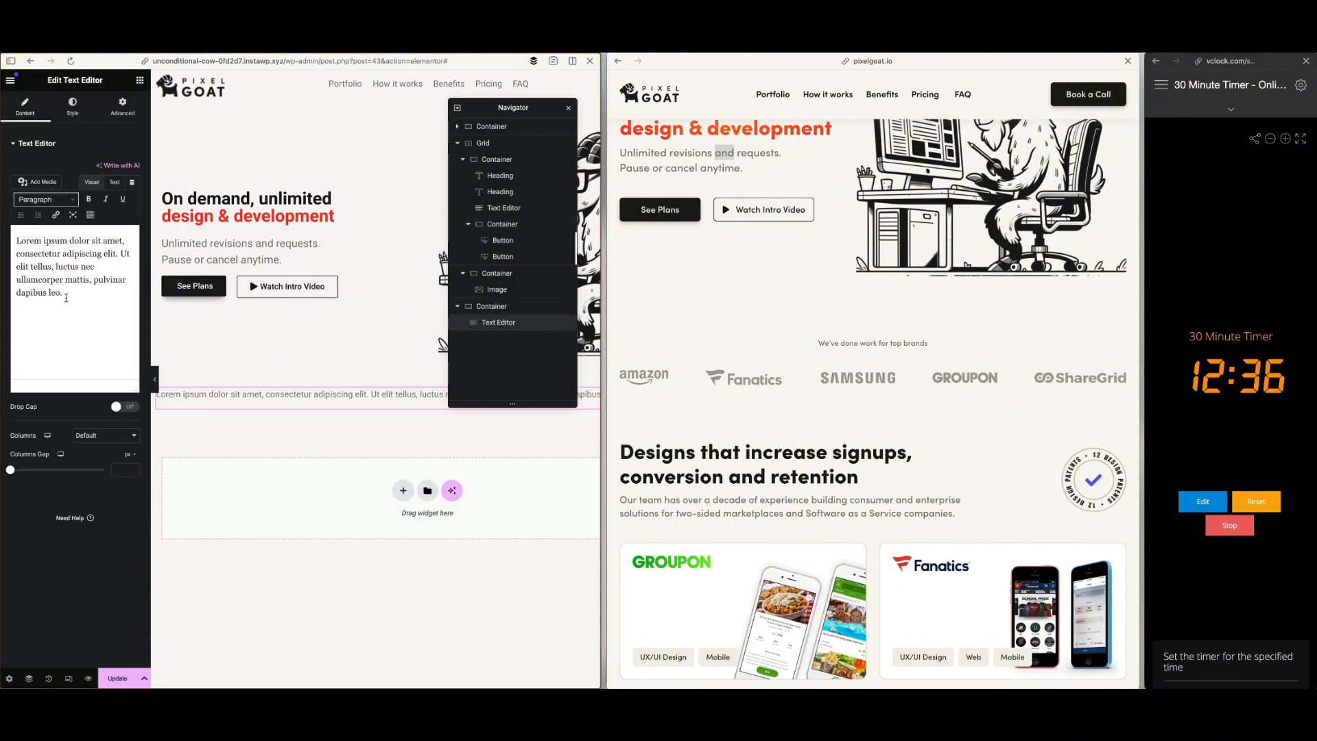
left_click_drag(66, 298, 1, 219)
type("W")
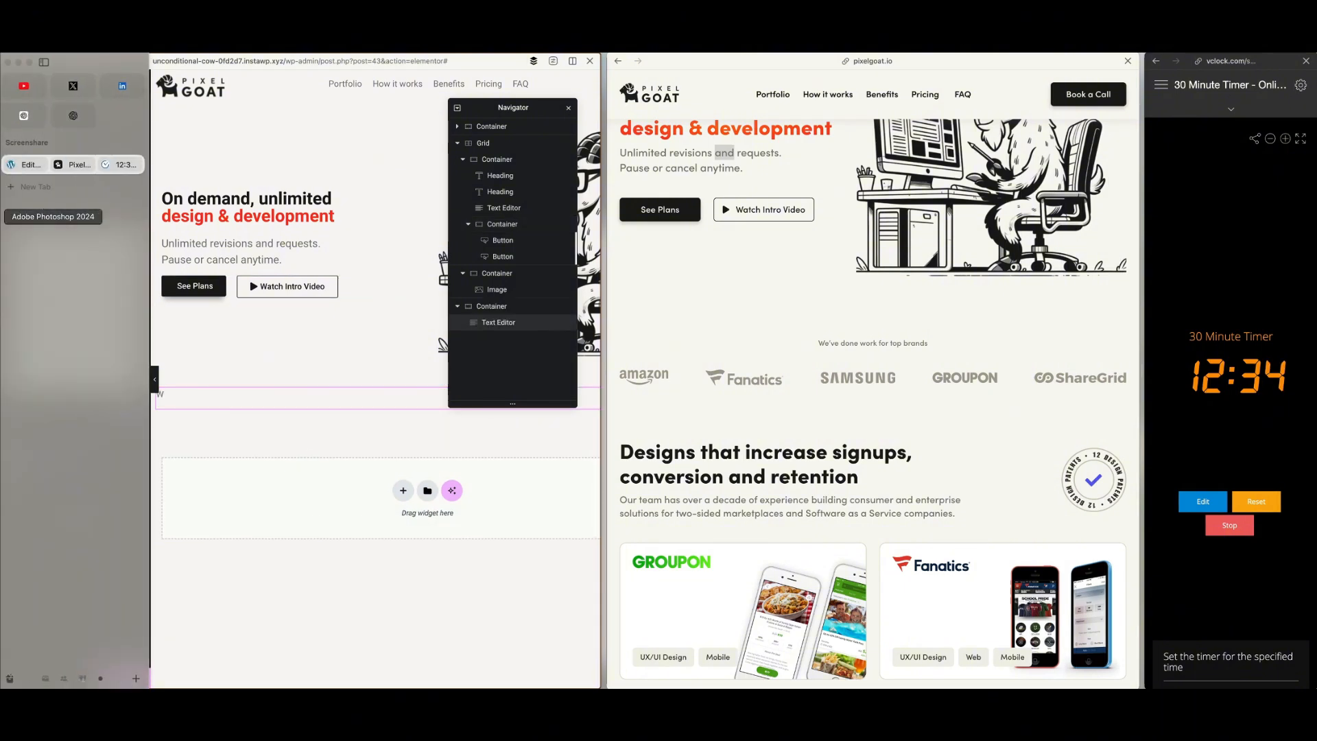
type("e've done work for top brands")
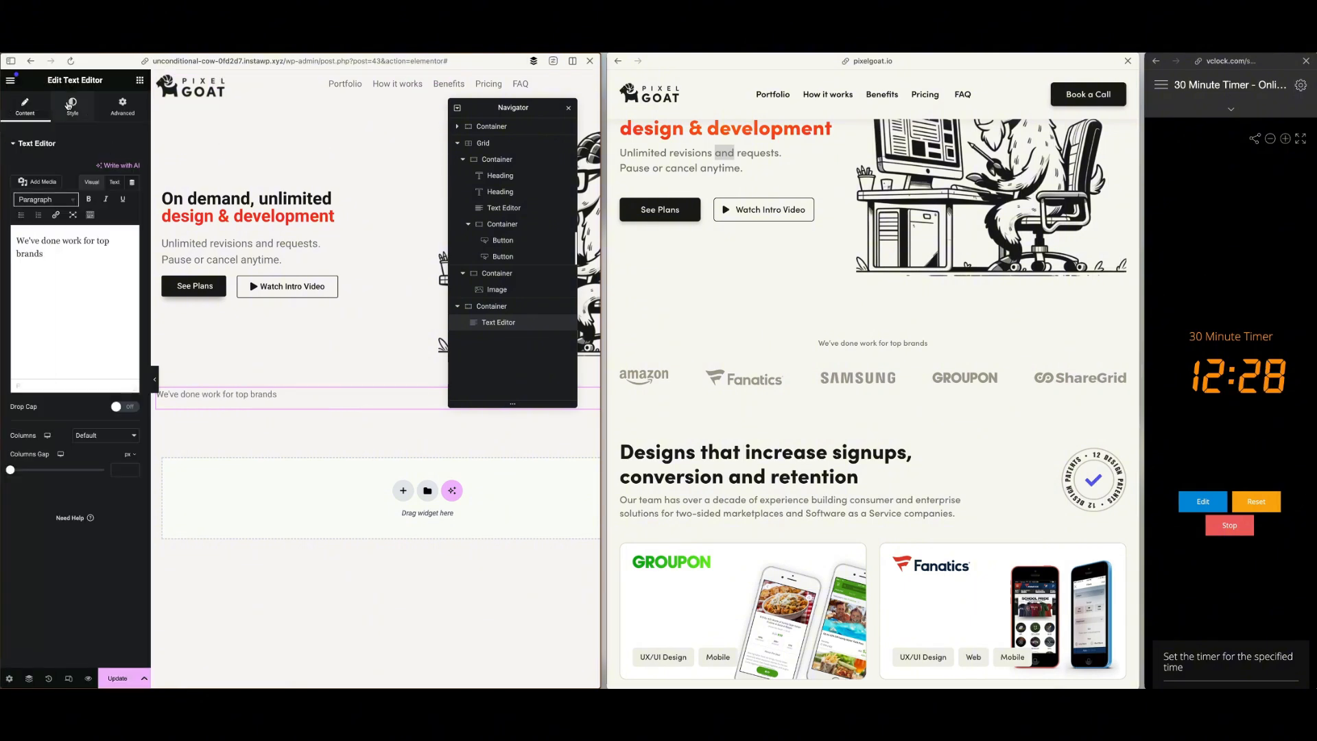
Centre the top-brands text and set its font size to 0.8 em
left_click(72, 104)
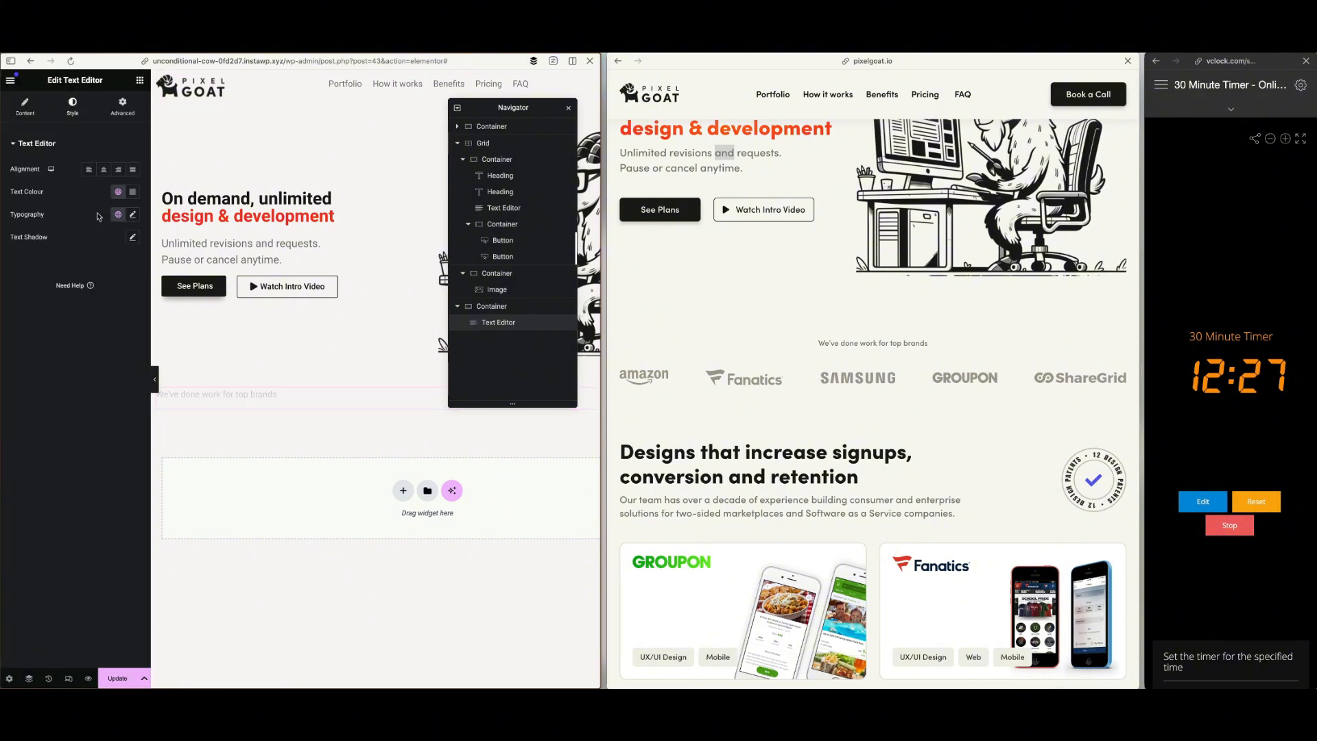
left_click(103, 170)
left_click(133, 216)
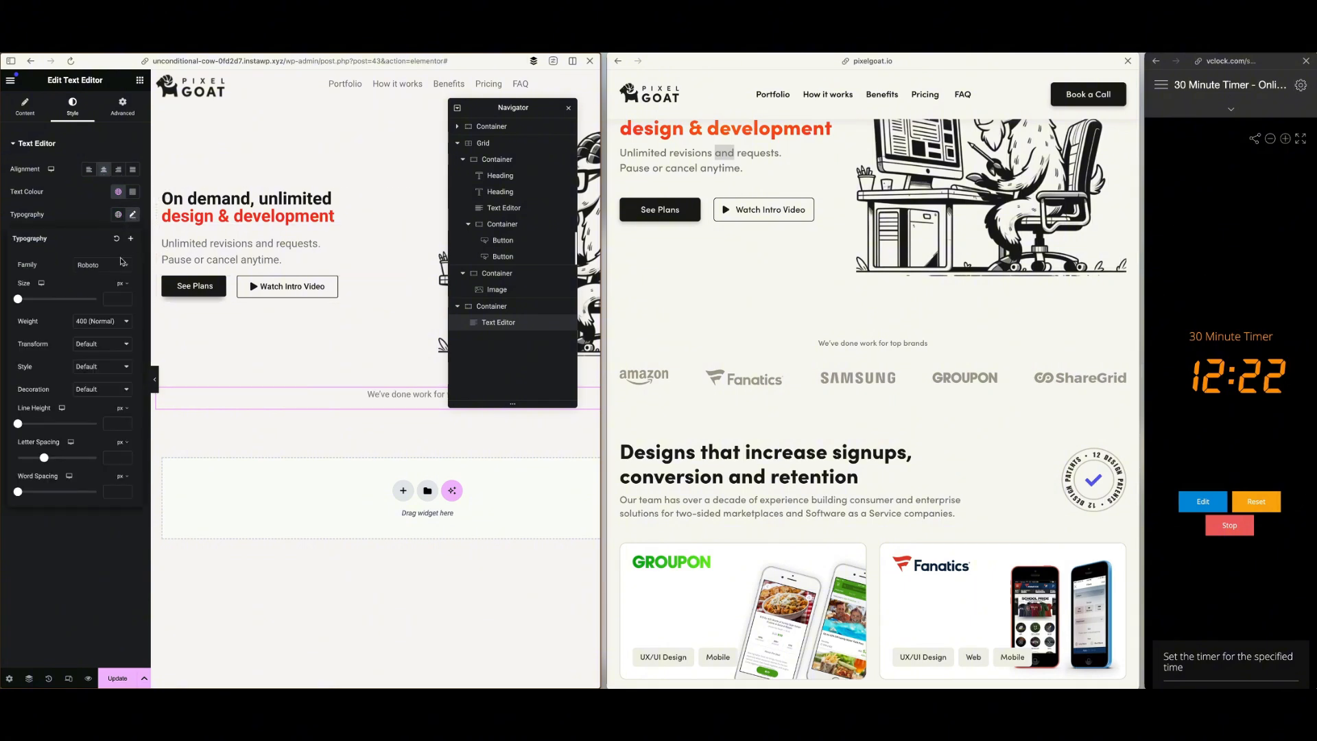
left_click(122, 283)
left_click(121, 302)
type("0.9")
key("Down")
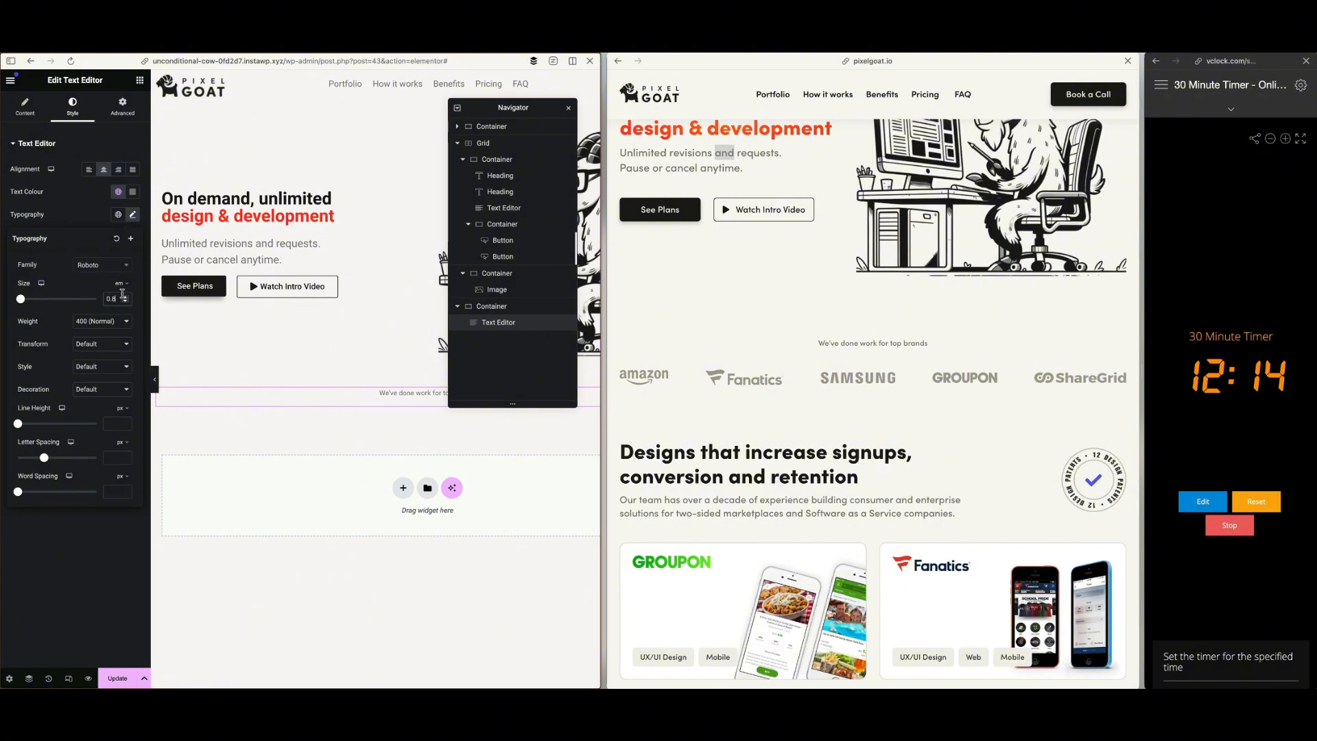
Set the top-brands text's font weight to 500 (Medium)
left_click(101, 322)
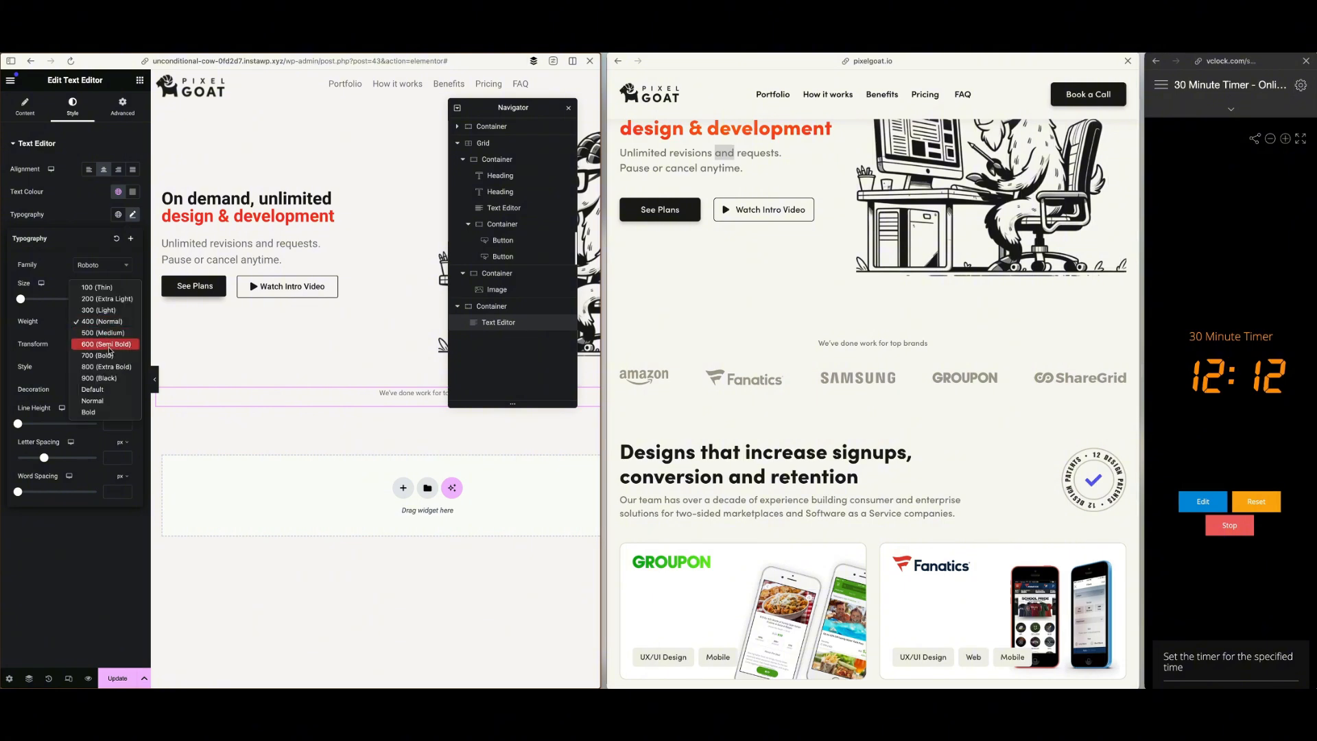
left_click(109, 346)
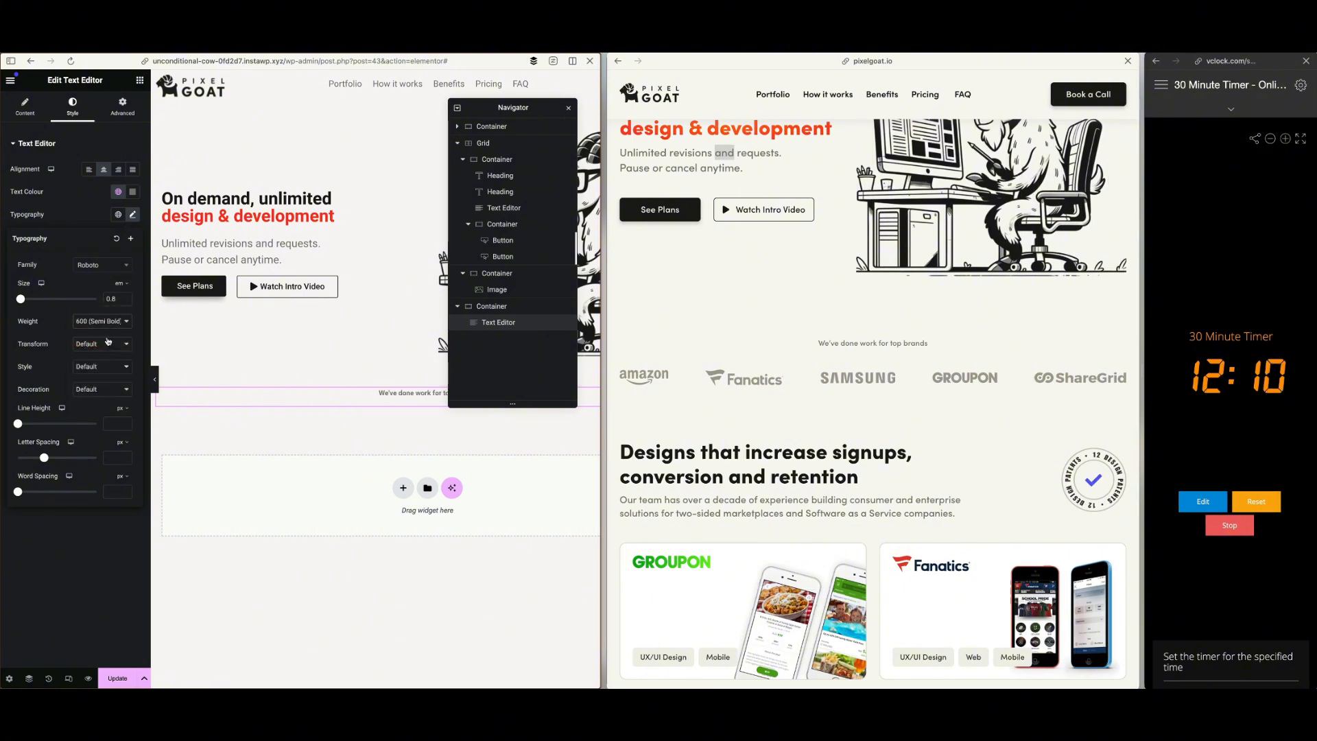
left_click(108, 320)
left_click(108, 316)
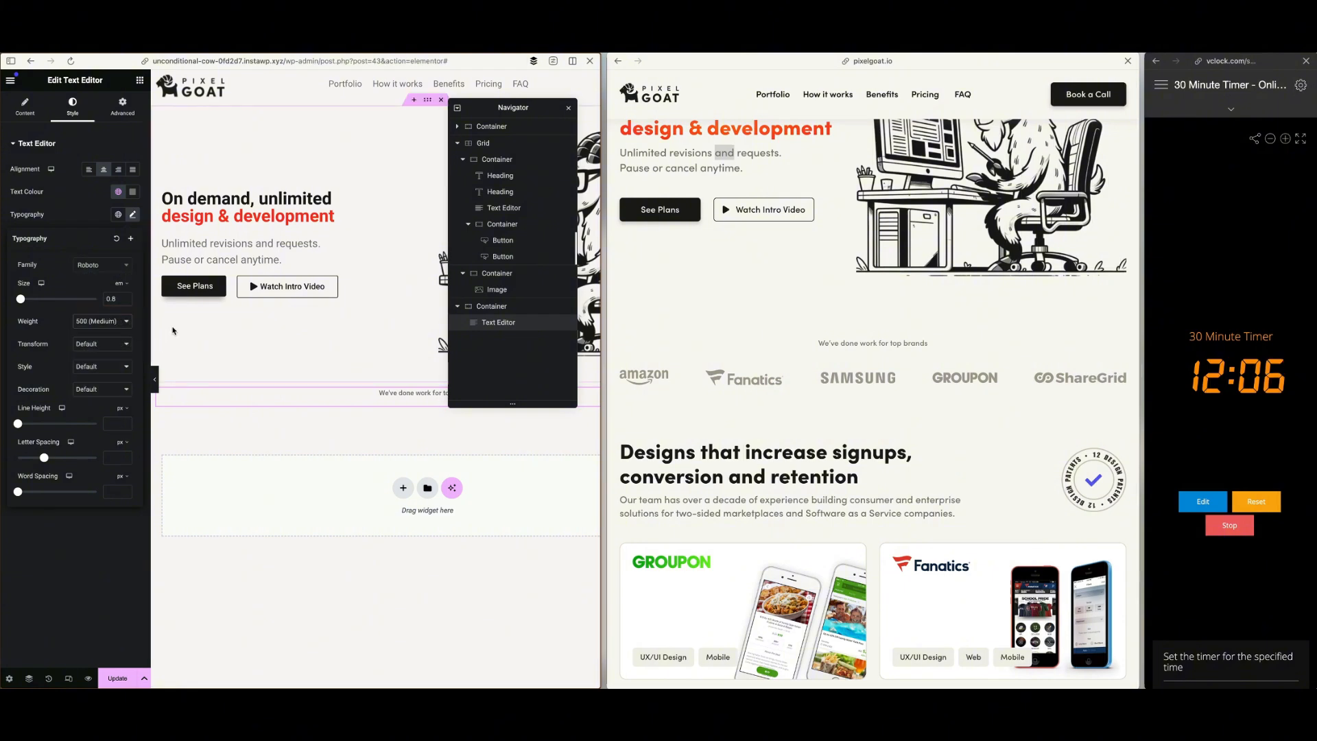
Add a grid below the top-brands text with 5 columns and 1 row
left_click(139, 82)
left_click_drag(110, 194, 324, 403)
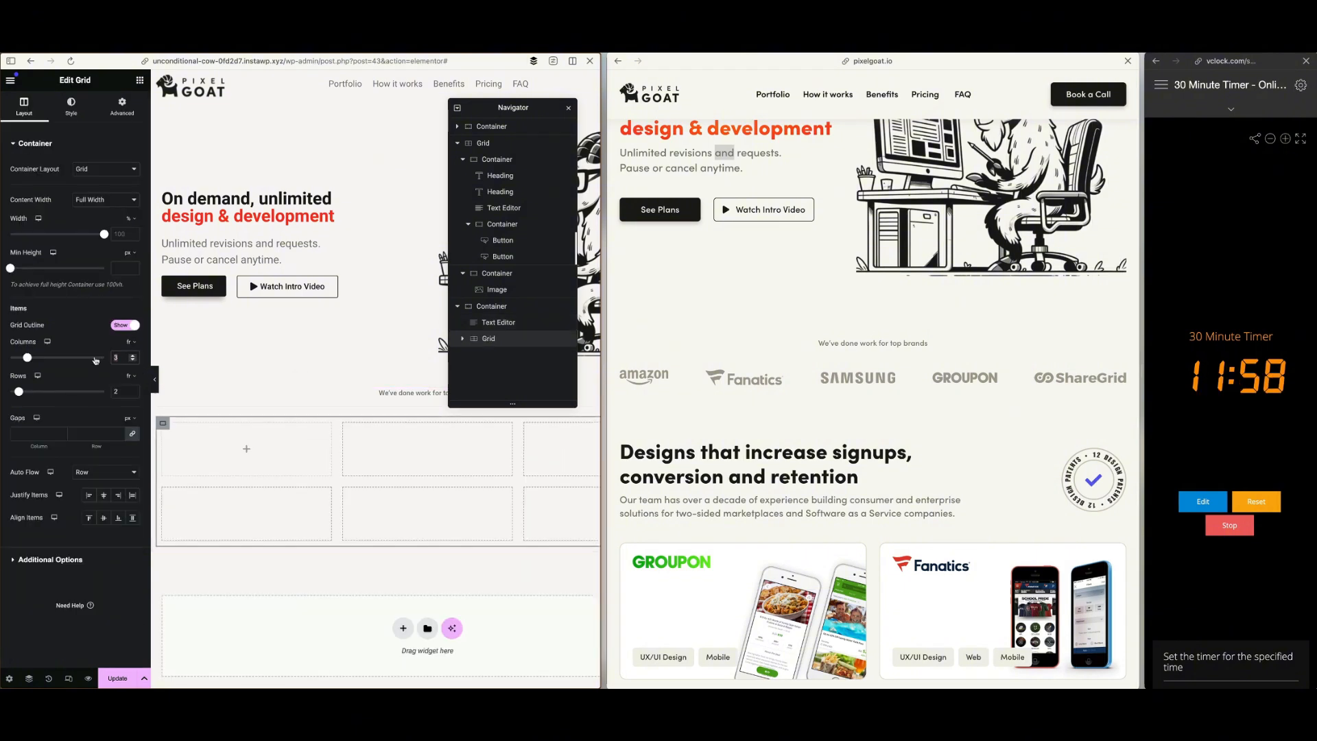
type("5")
left_click_drag(121, 392, 109, 392)
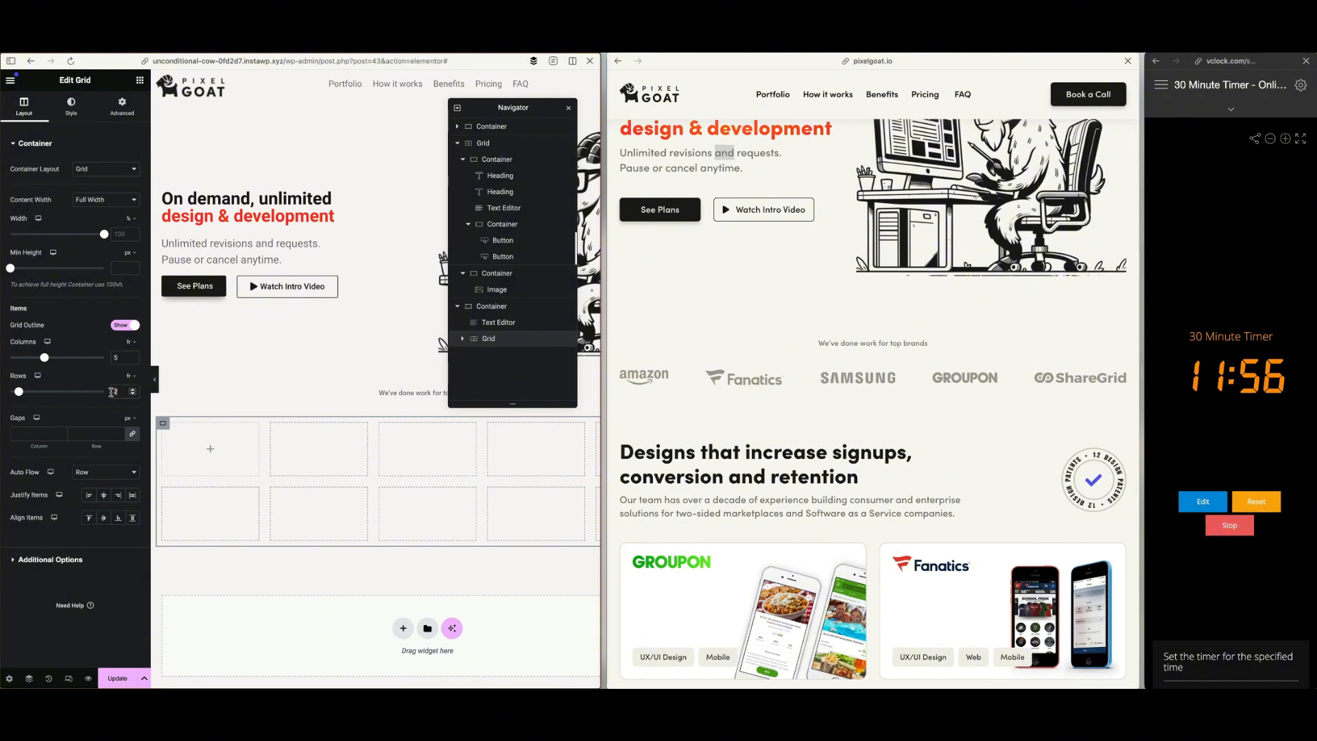
type("1")
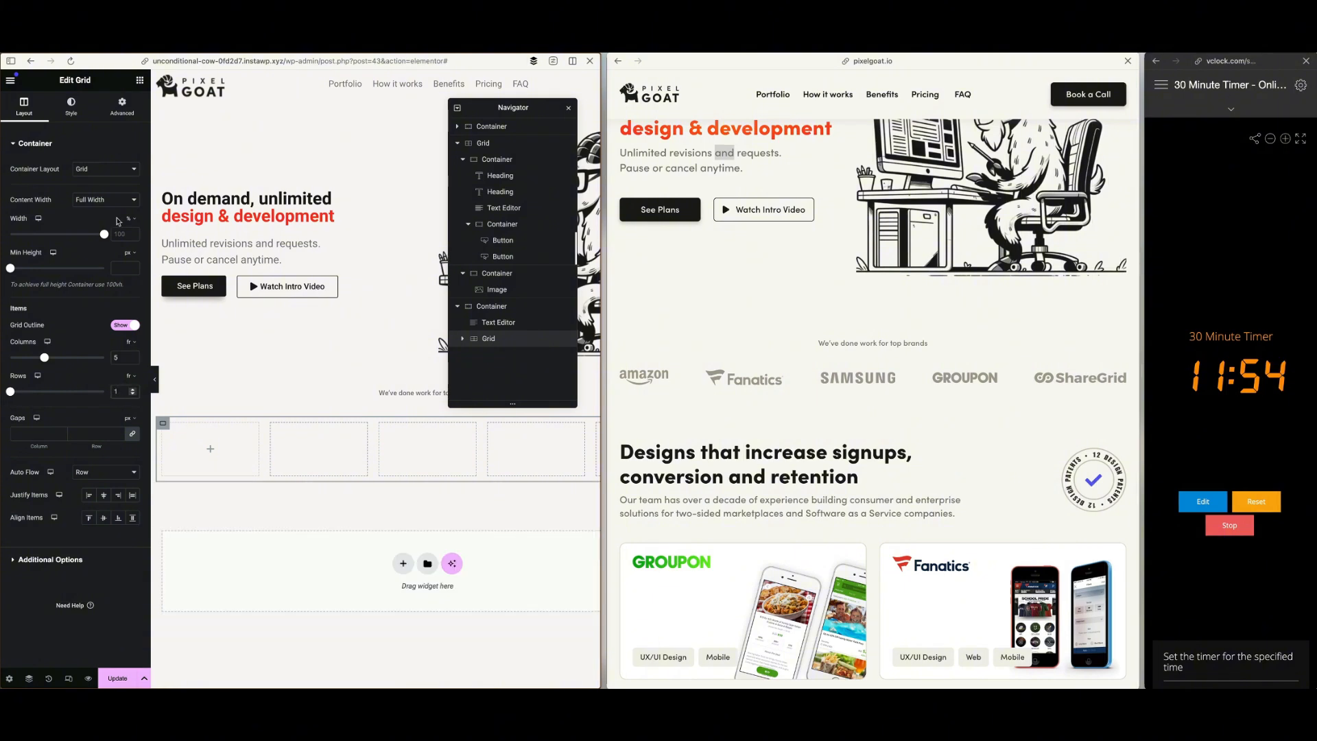
Add an Image widget to the new grid's first cell and choose the grey Amazon logo from the media library
left_click(142, 82)
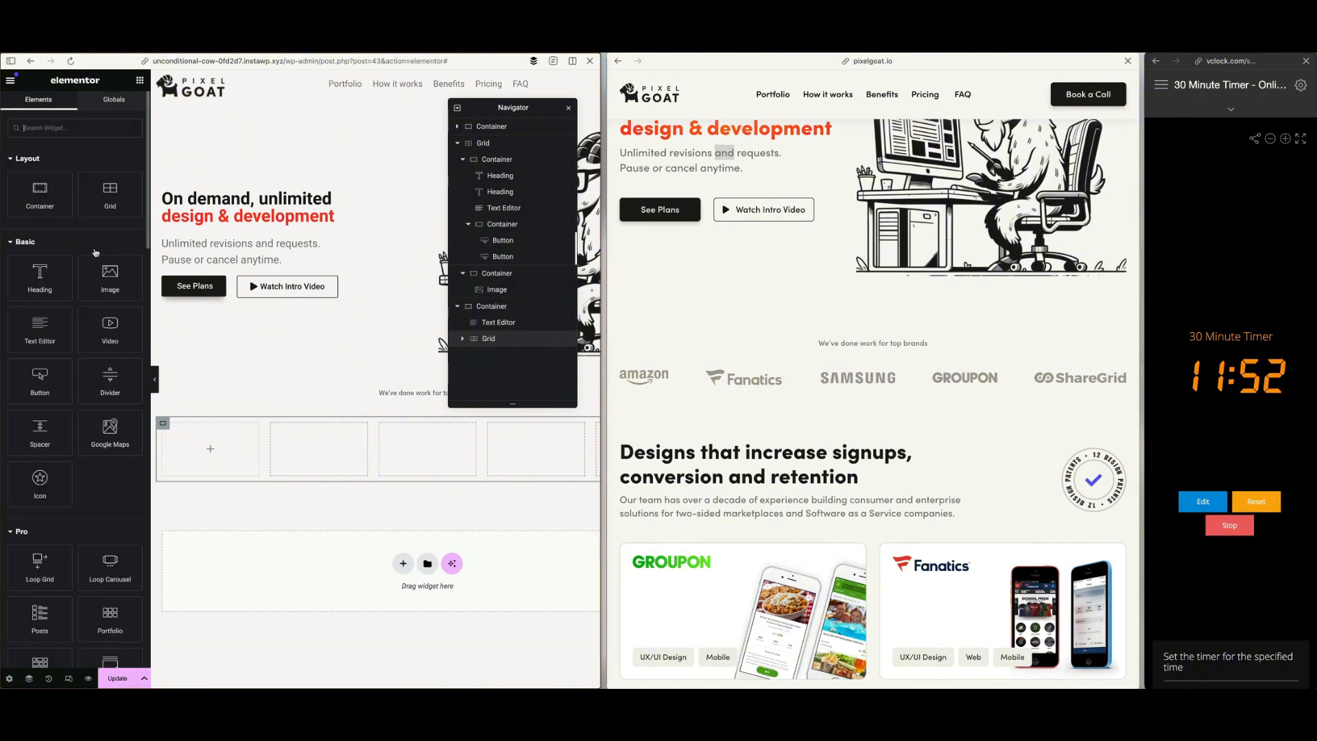
left_click_drag(109, 269, 227, 446)
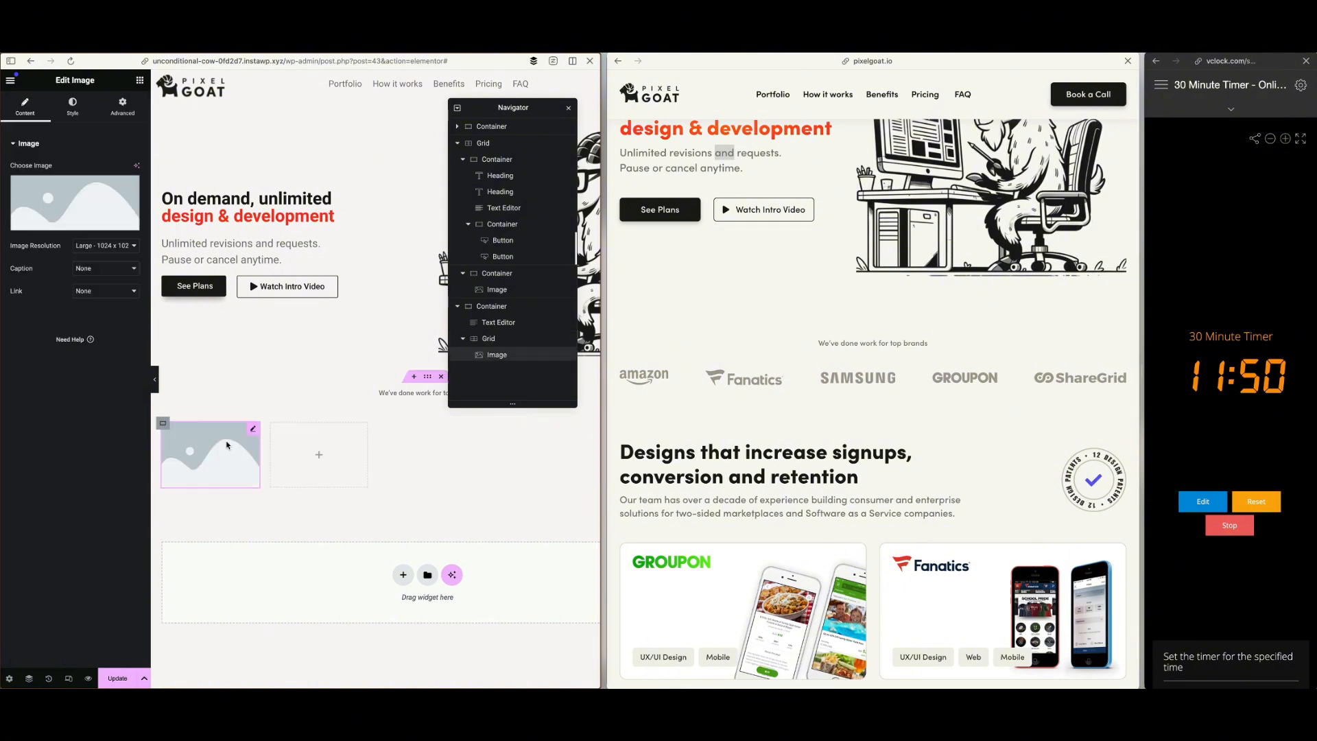
left_click(88, 180)
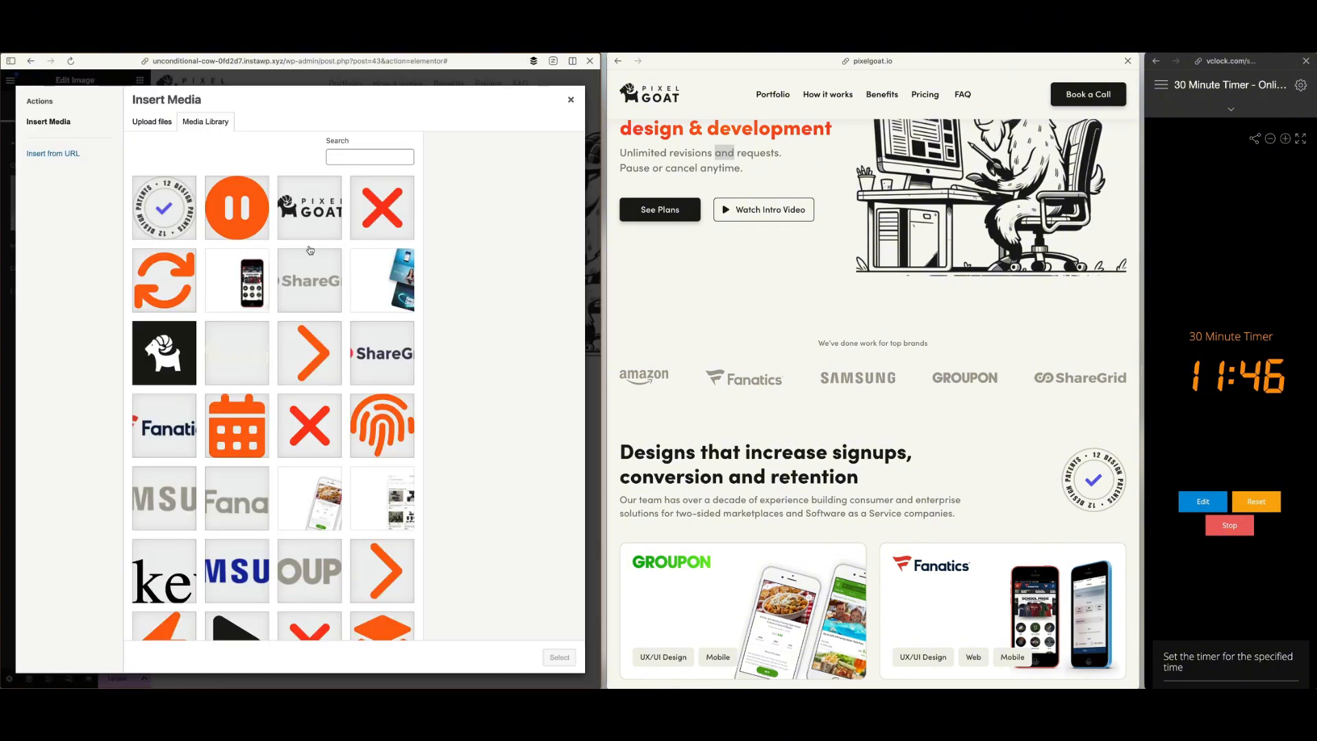
scroll(271, 362, "down", 3)
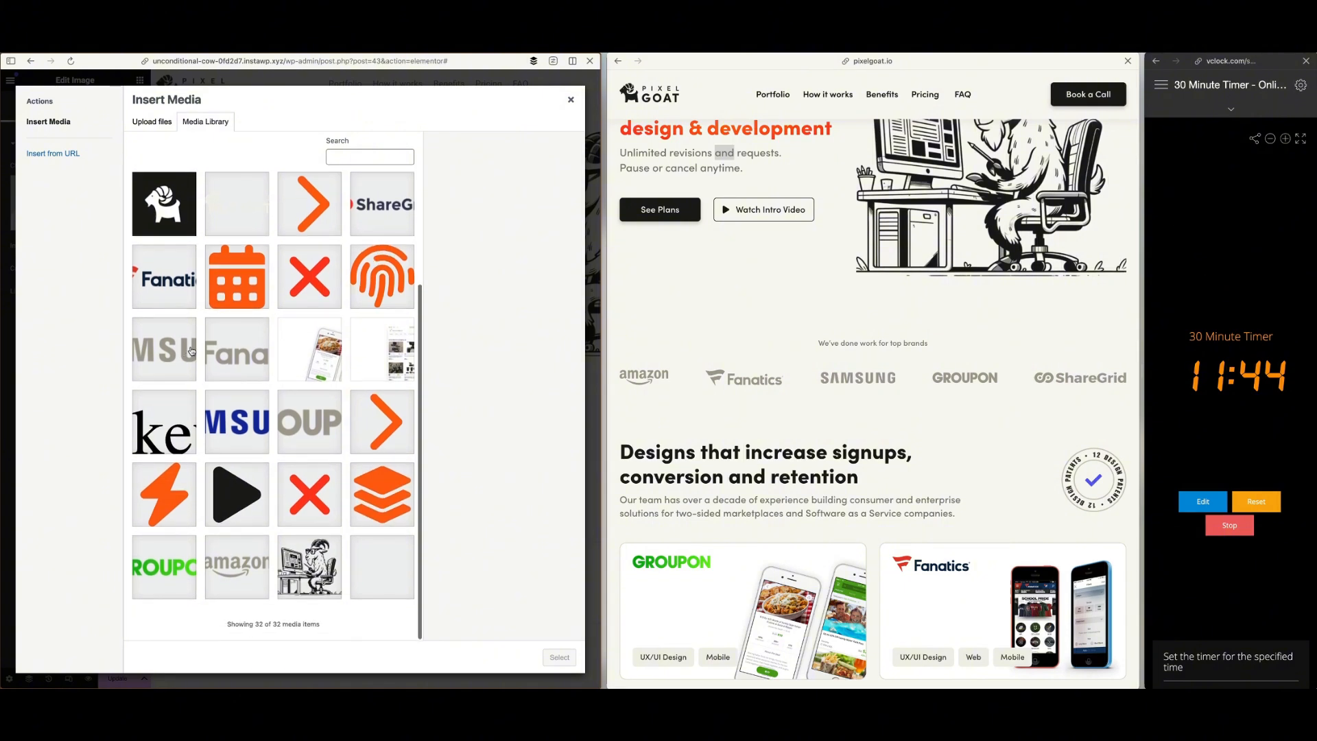
left_click(237, 563)
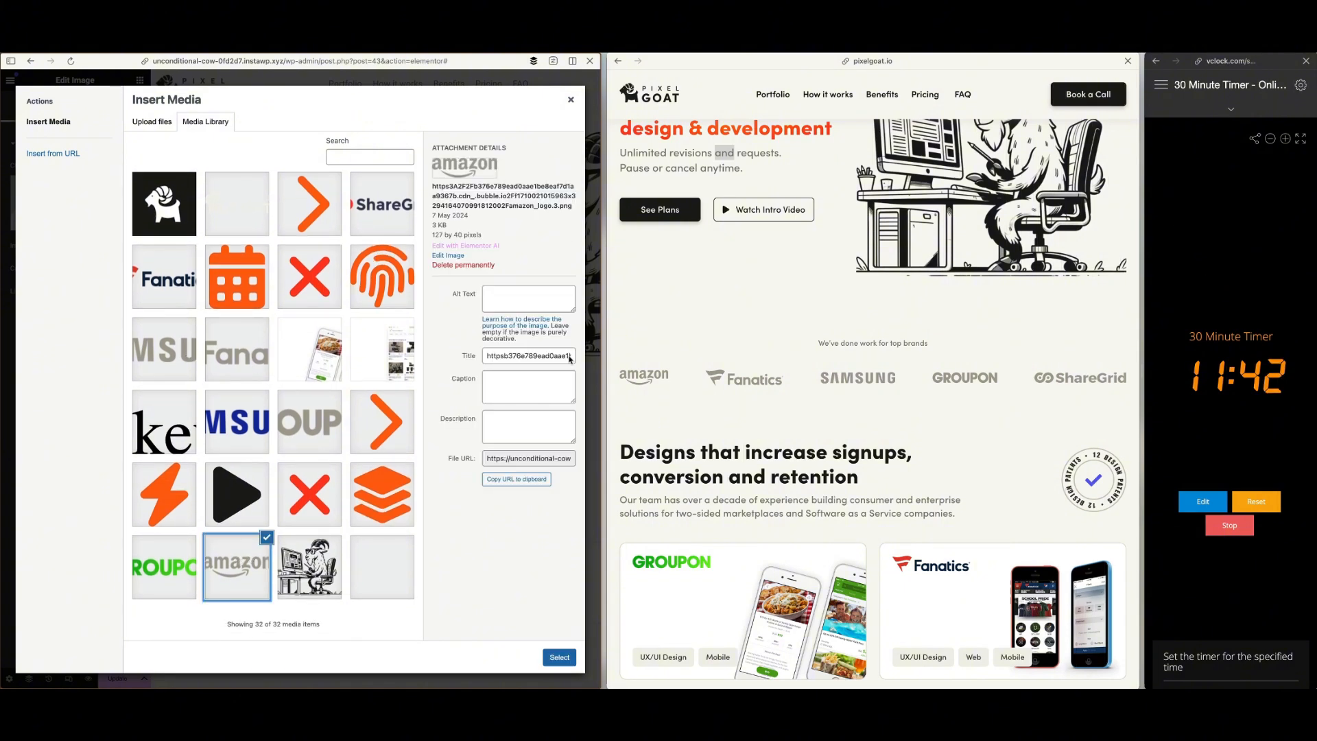
left_click(559, 657)
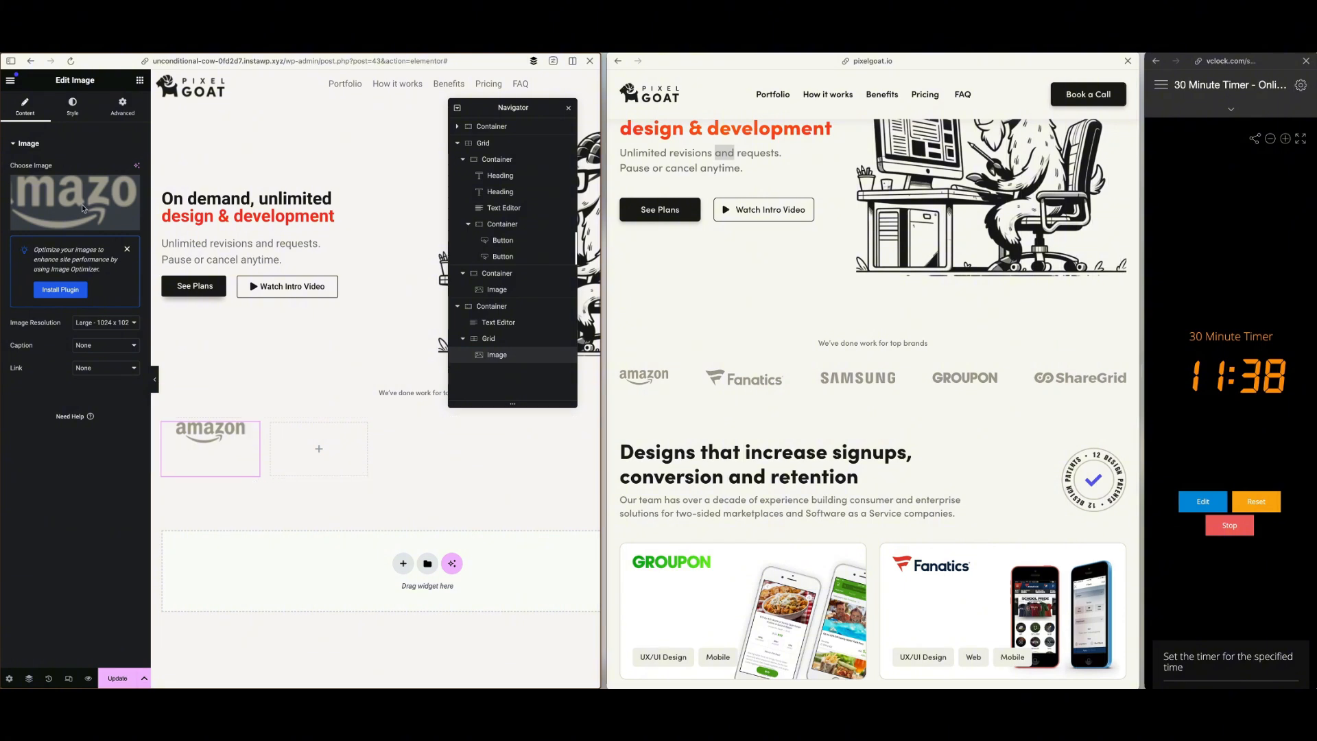
Duplicate the Amazon logo image four times to fill the five-column grid
left_click(74, 113)
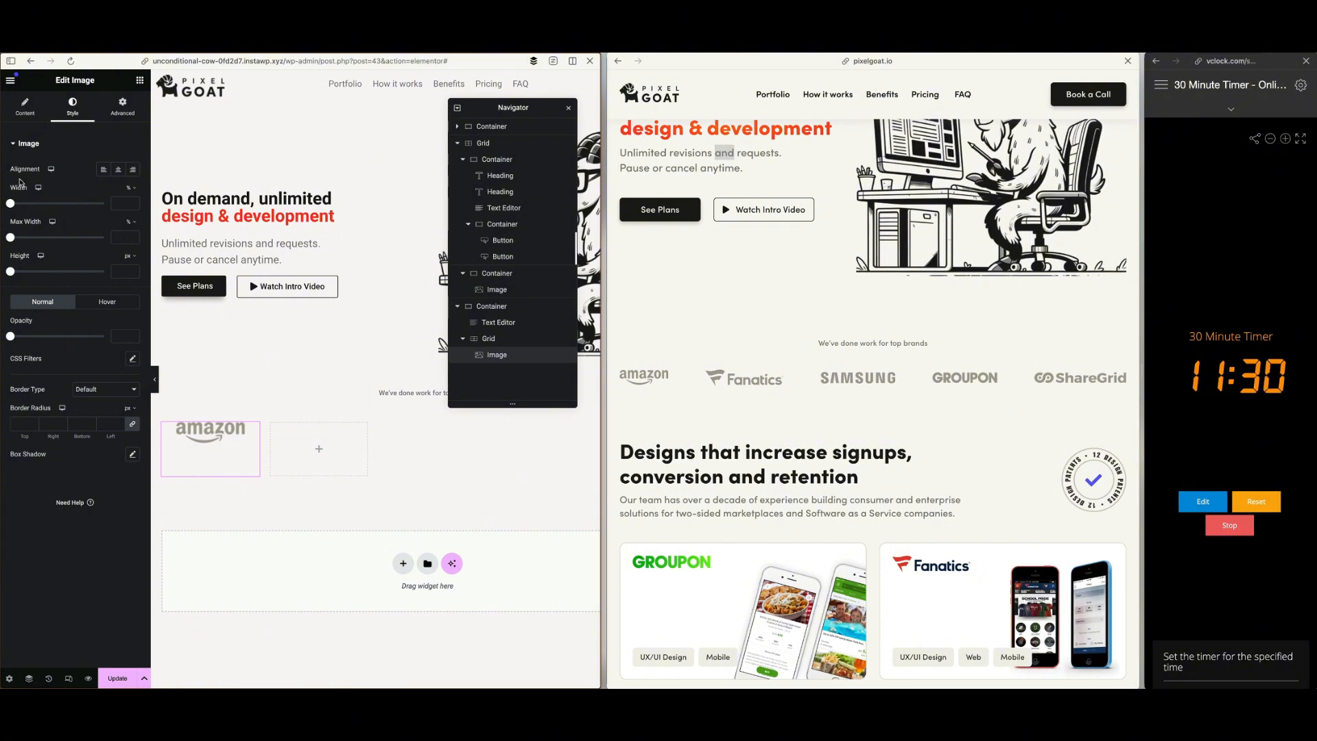
right_click(218, 447)
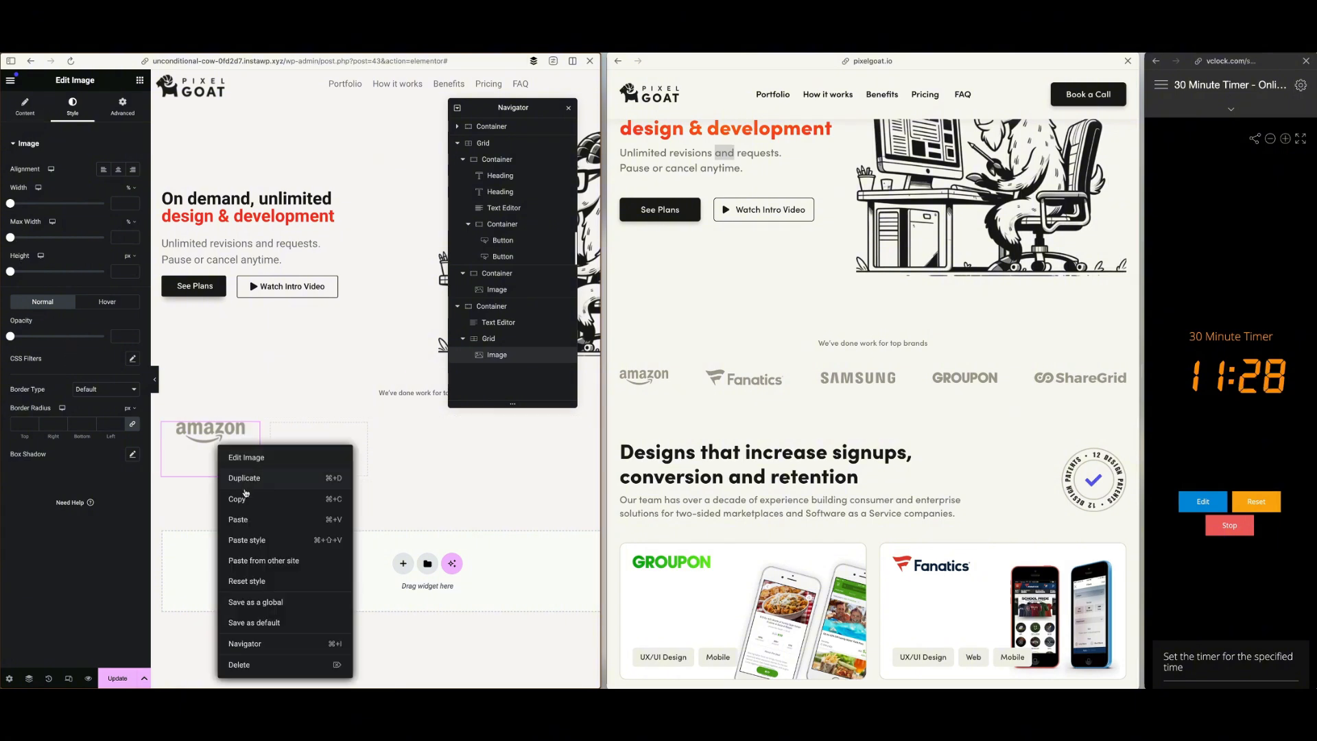
left_click(258, 479)
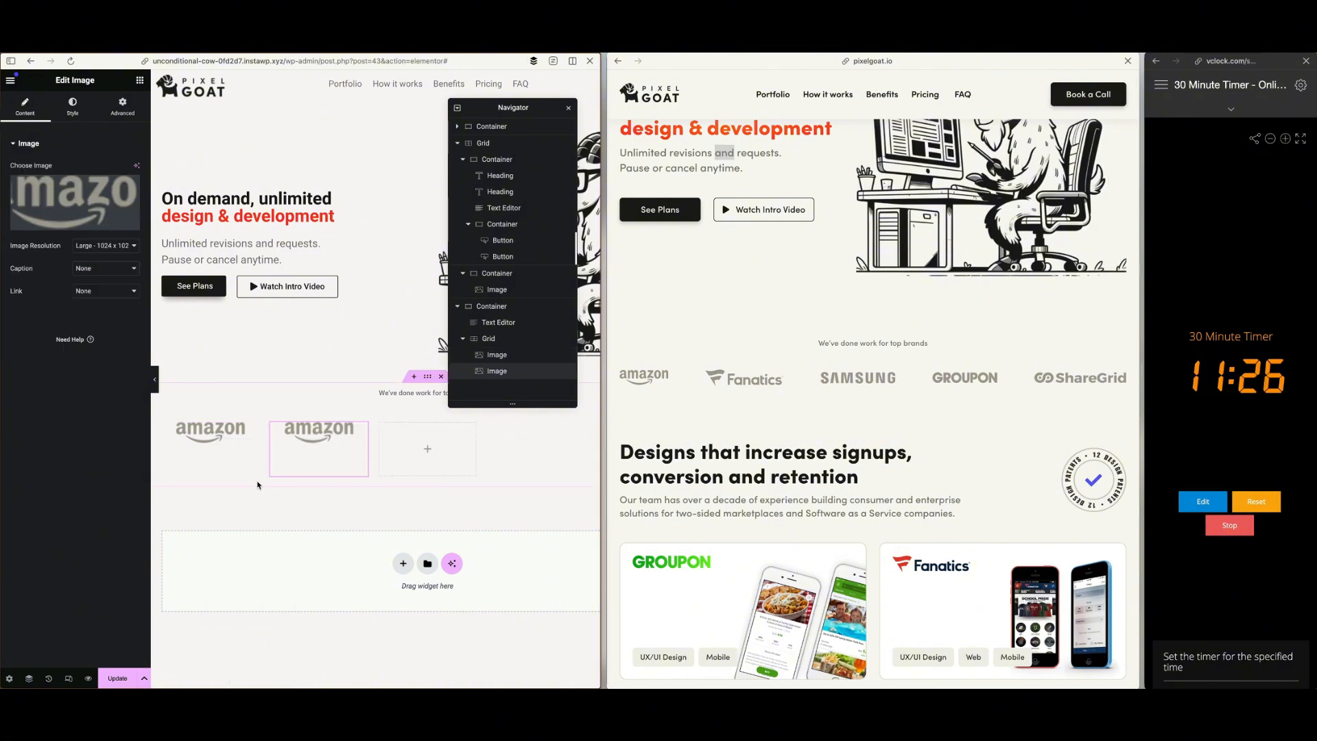
right_click(315, 442)
left_click(347, 473)
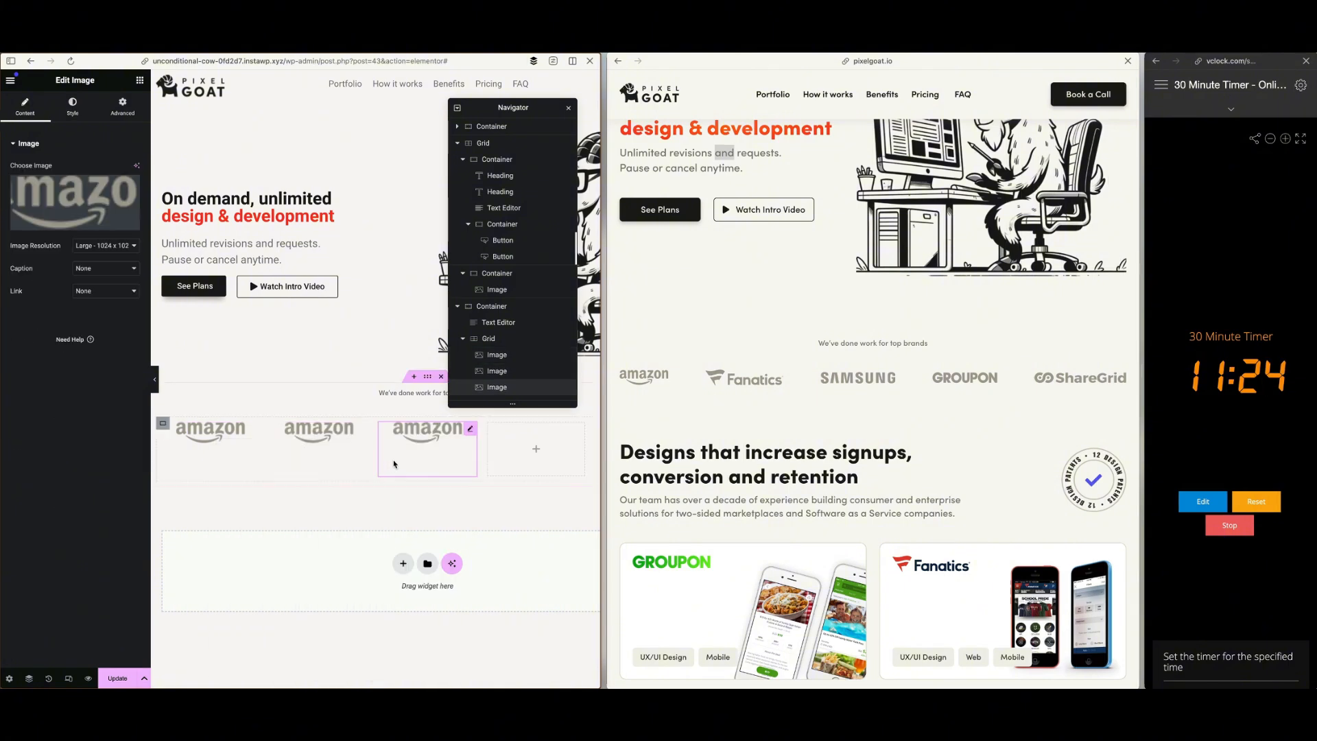
right_click(413, 448)
left_click(452, 482)
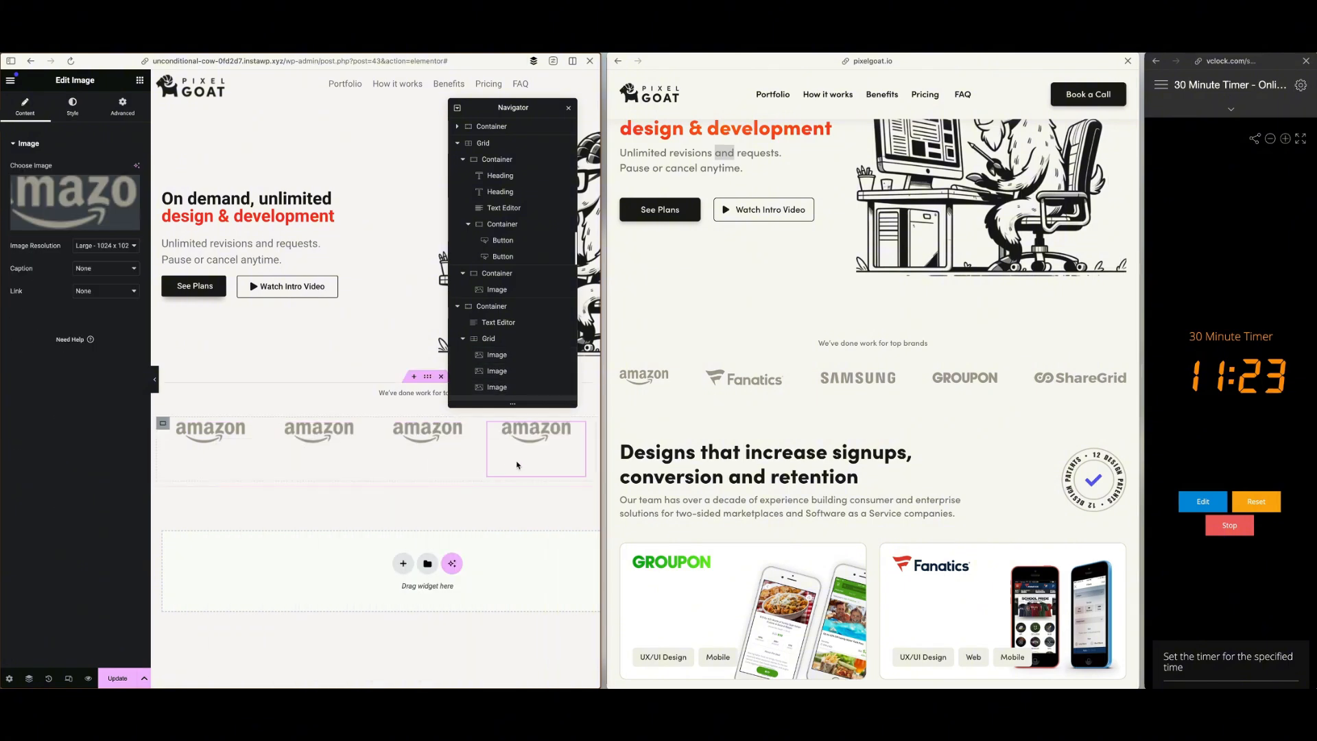
right_click(553, 447)
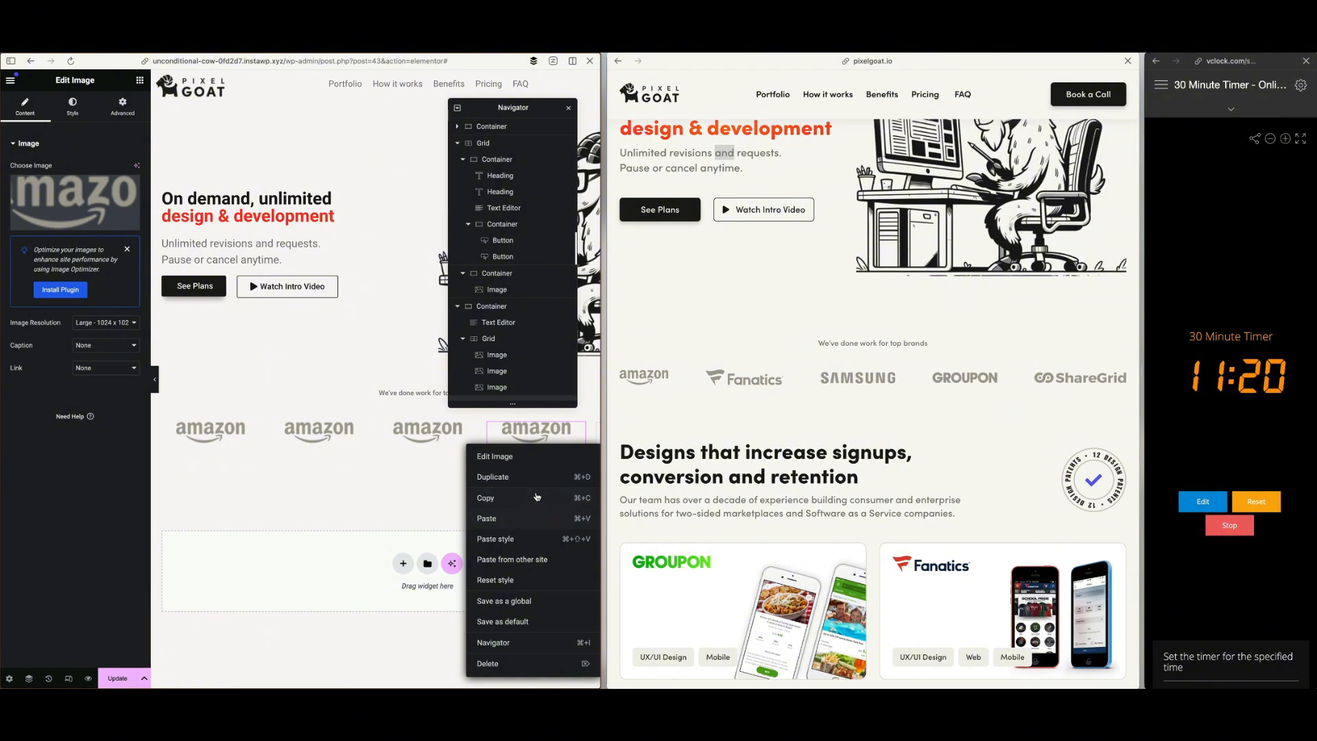
left_click(537, 481)
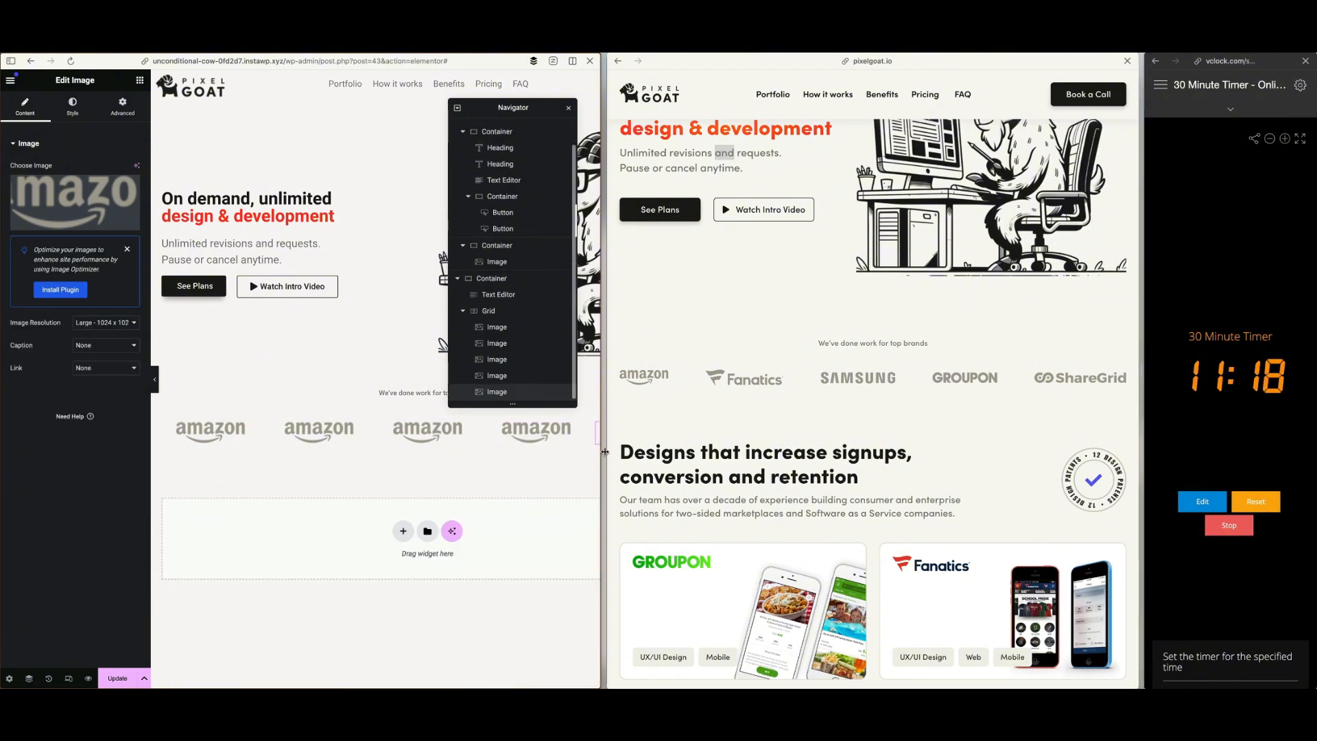
left_click_drag(603, 453, 712, 453)
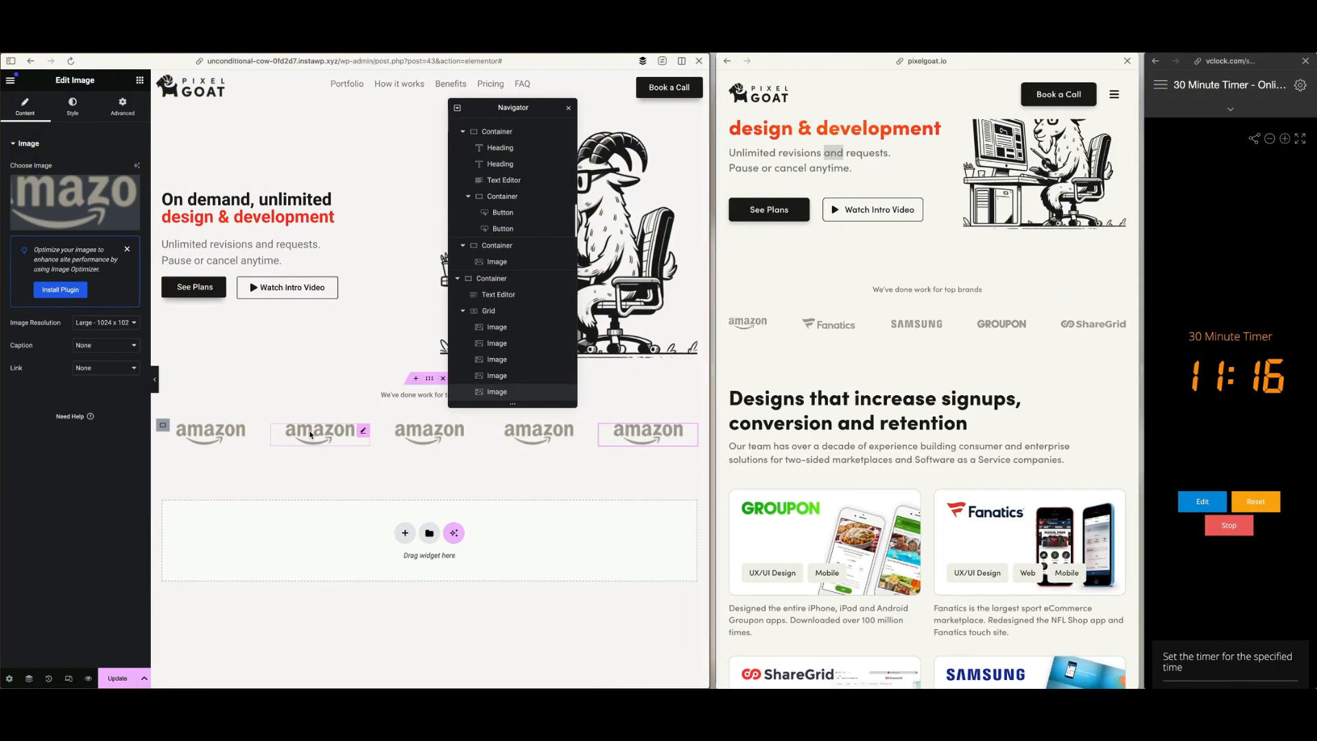
Replace the second Amazon logo in the brand row with the grey Fanatics logo from the media library
left_click(309, 433)
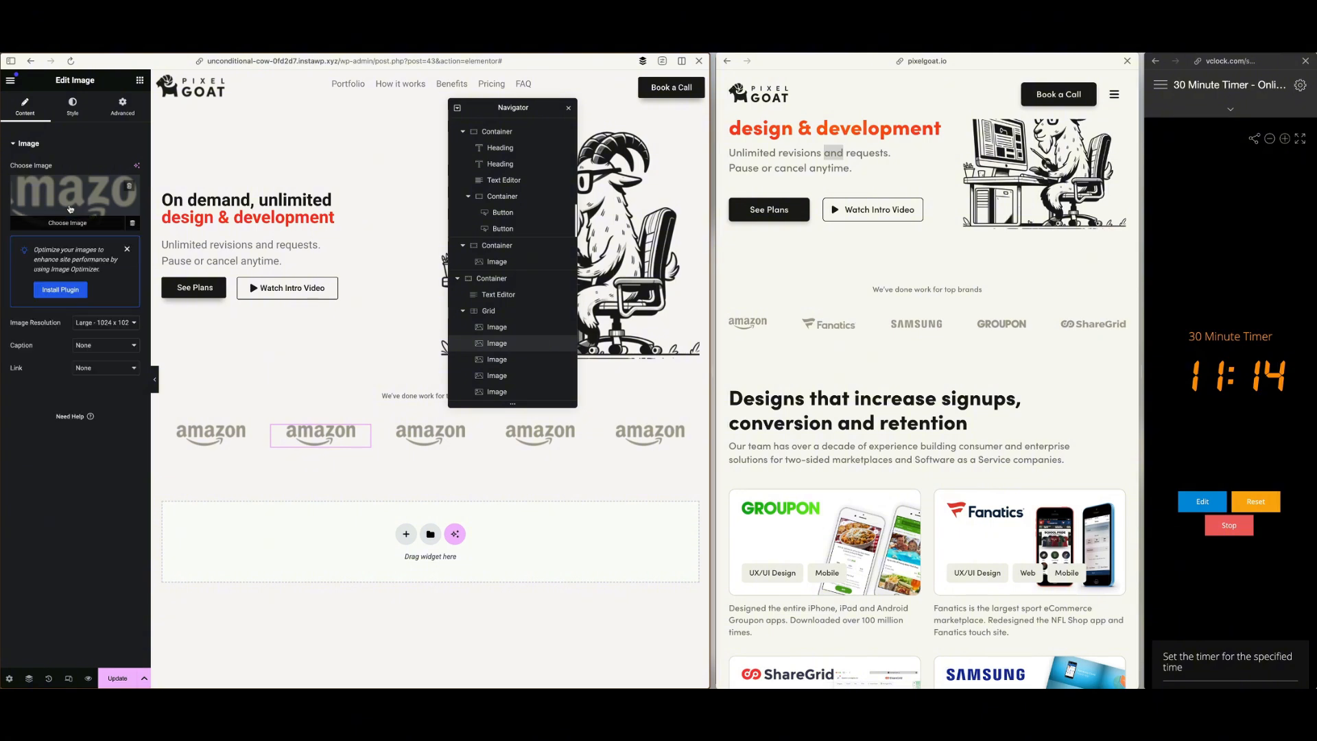
left_click(106, 212)
left_click(328, 450)
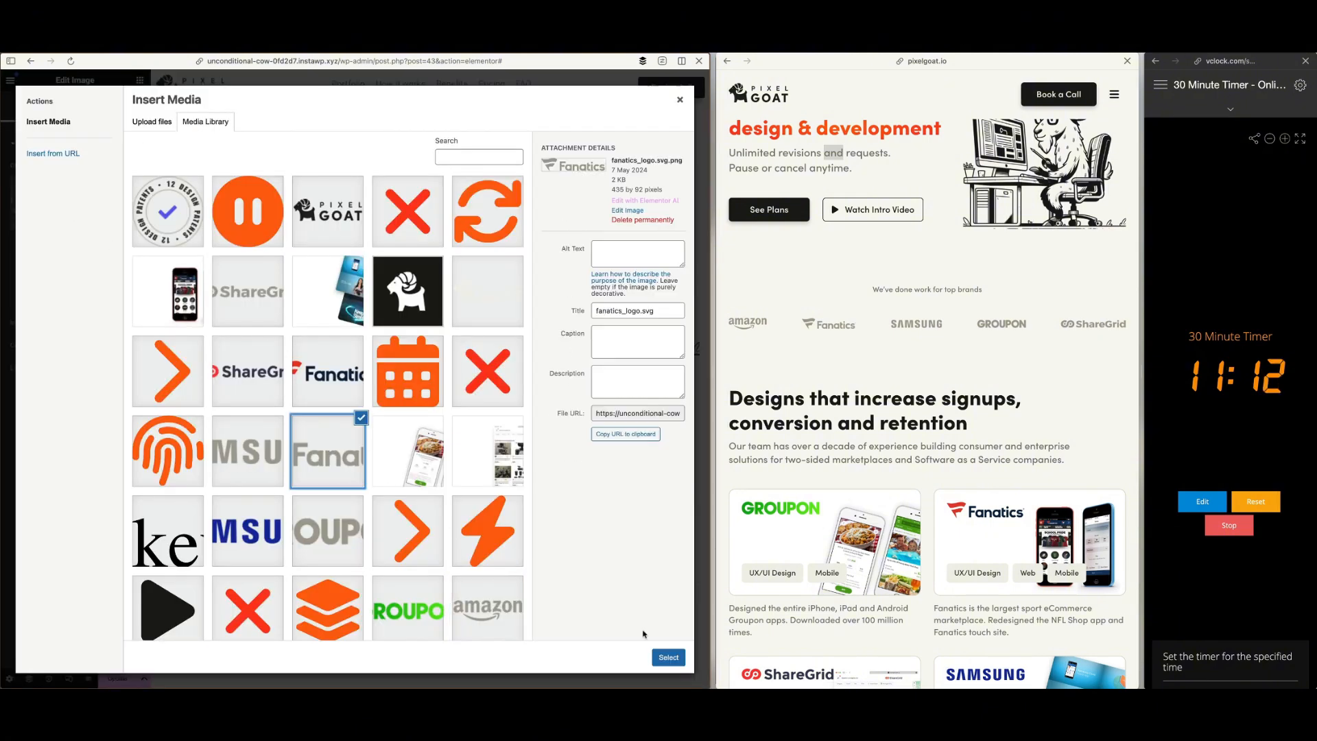
left_click(668, 657)
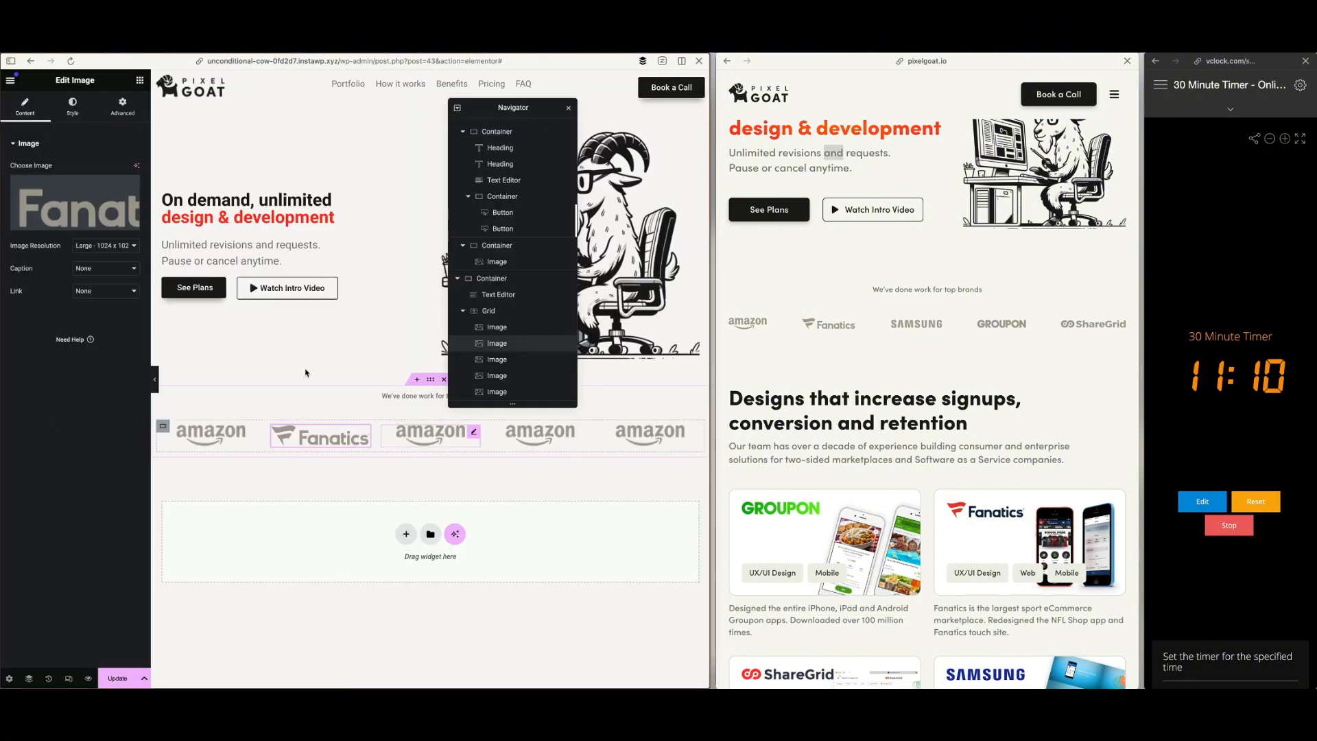
Replace the third logo in the brand row with the grey Samsung logo from the media library
left_click(430, 432)
left_click(96, 214)
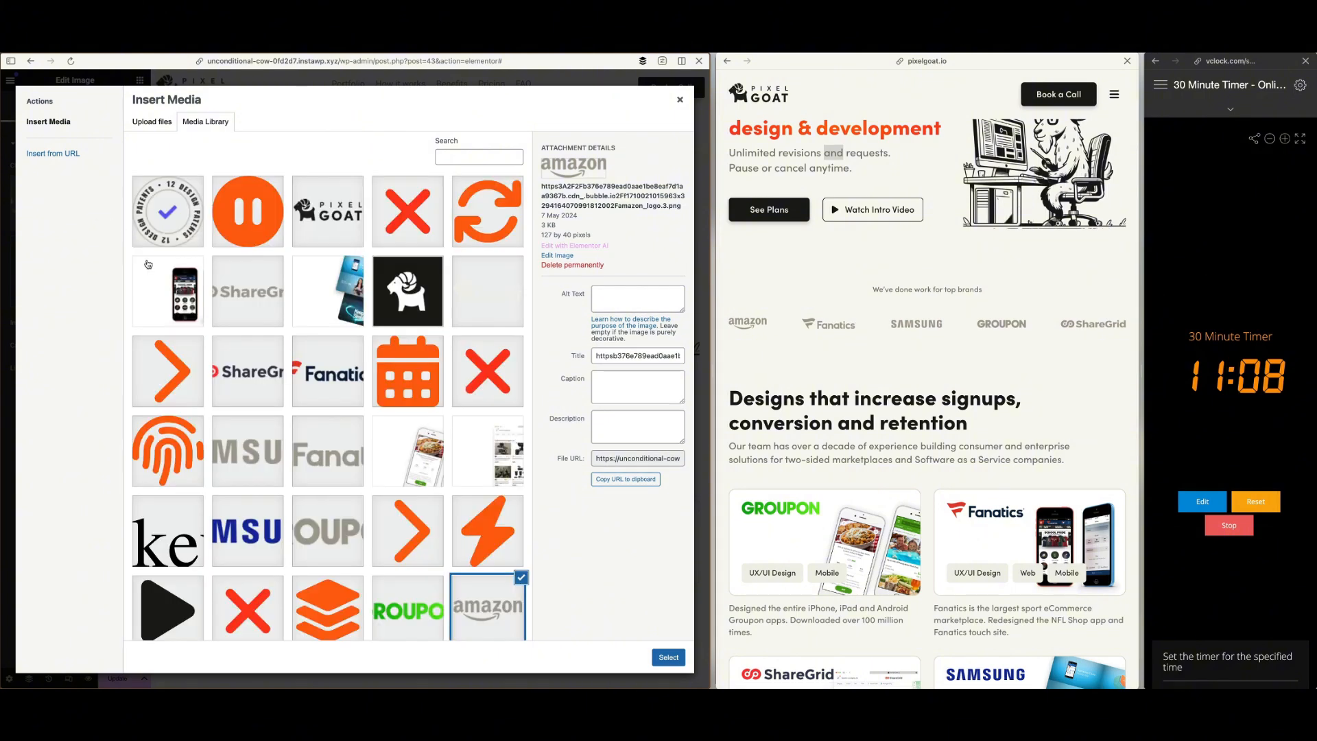
left_click(241, 441)
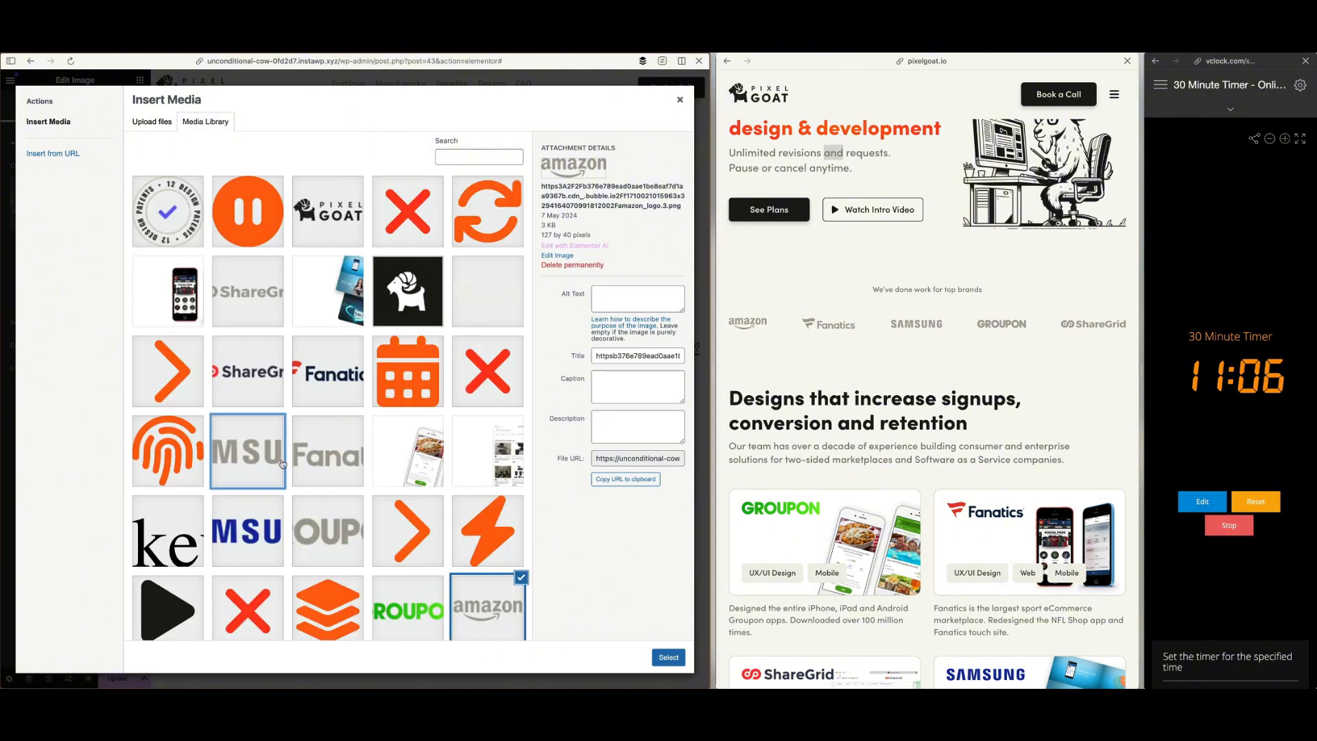
left_click(668, 657)
Replace the fourth logo in the brand row with the grey Groupon logo from the media library
left_click(540, 433)
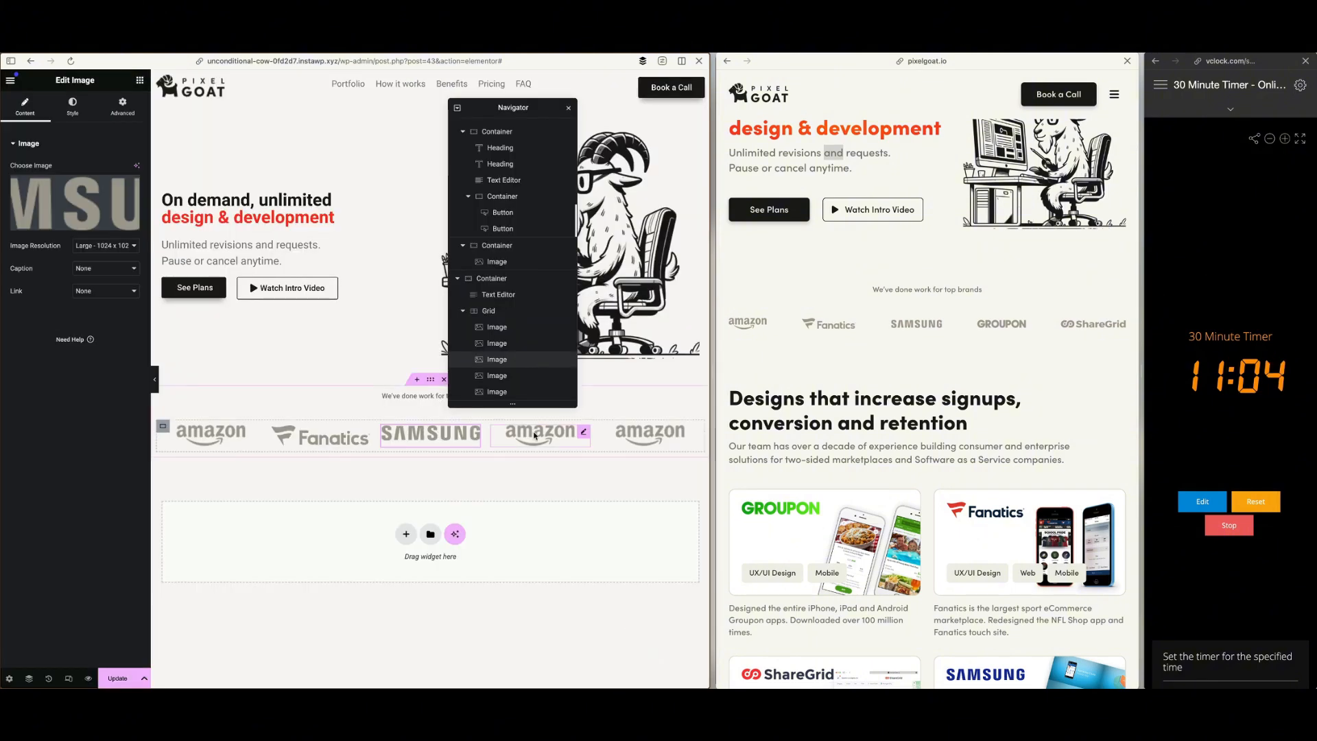
left_click(76, 203)
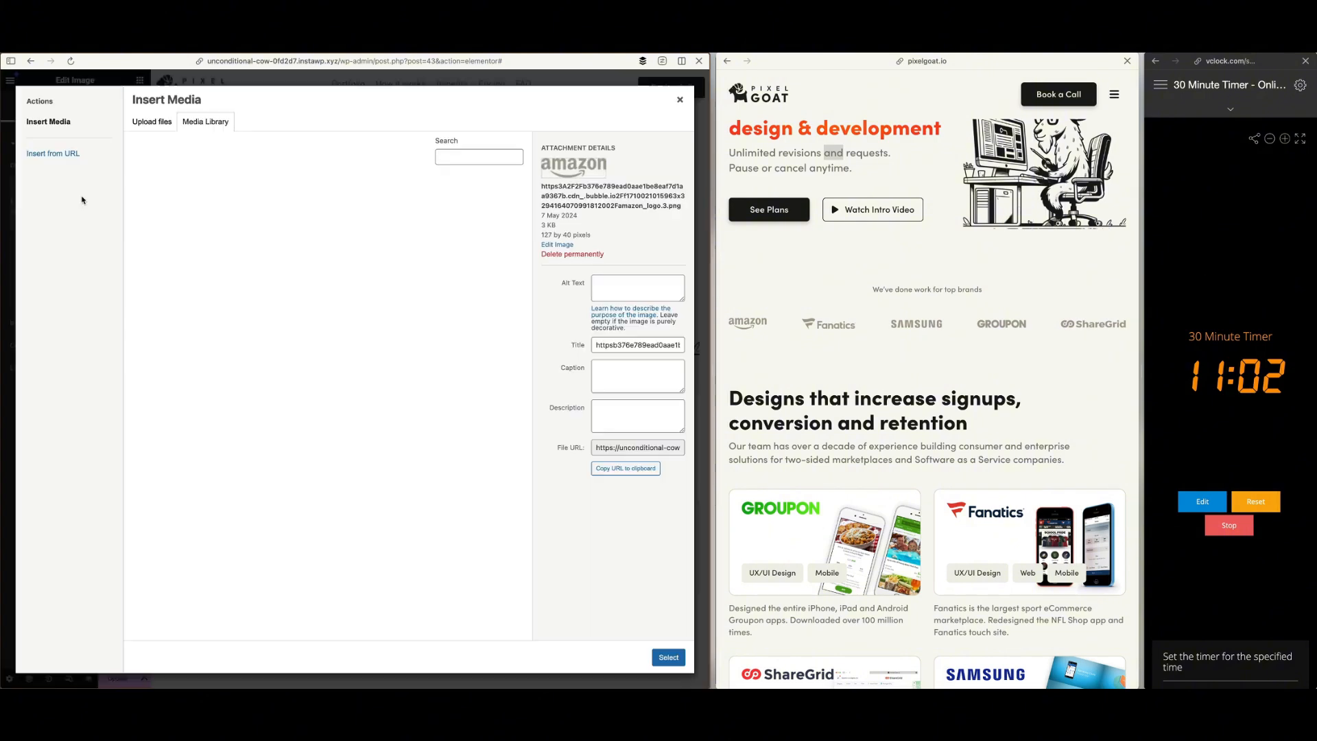
left_click(329, 540)
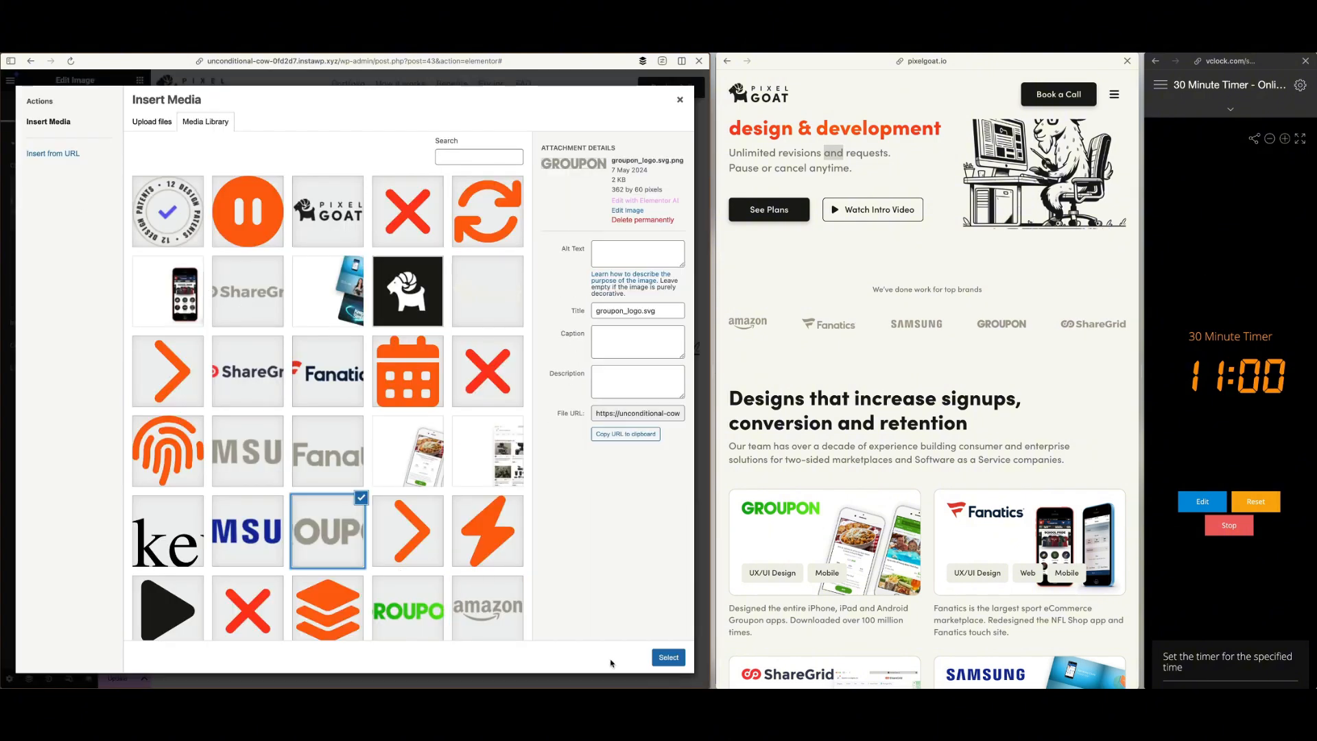
left_click(664, 653)
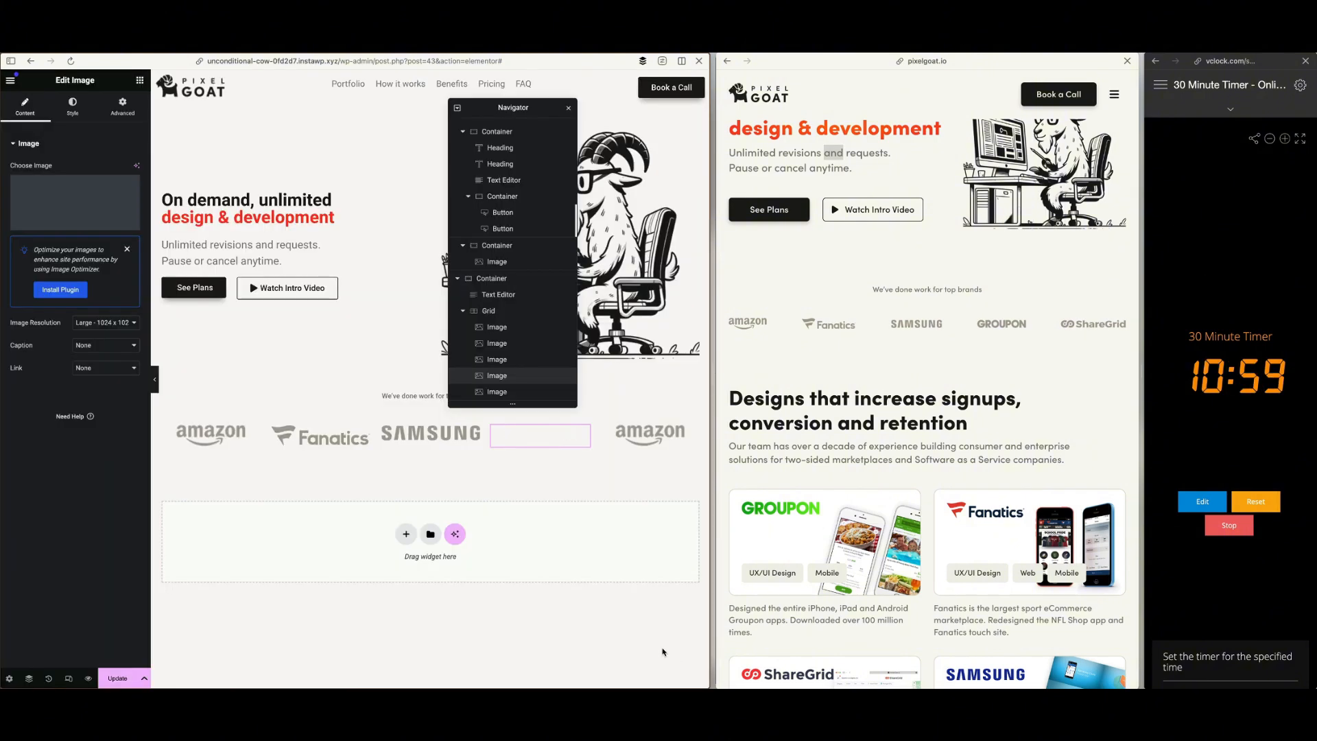
Replace the fifth logo in the brand row with the grey ShareGrid logo from the media library
left_click(650, 434)
left_click(103, 200)
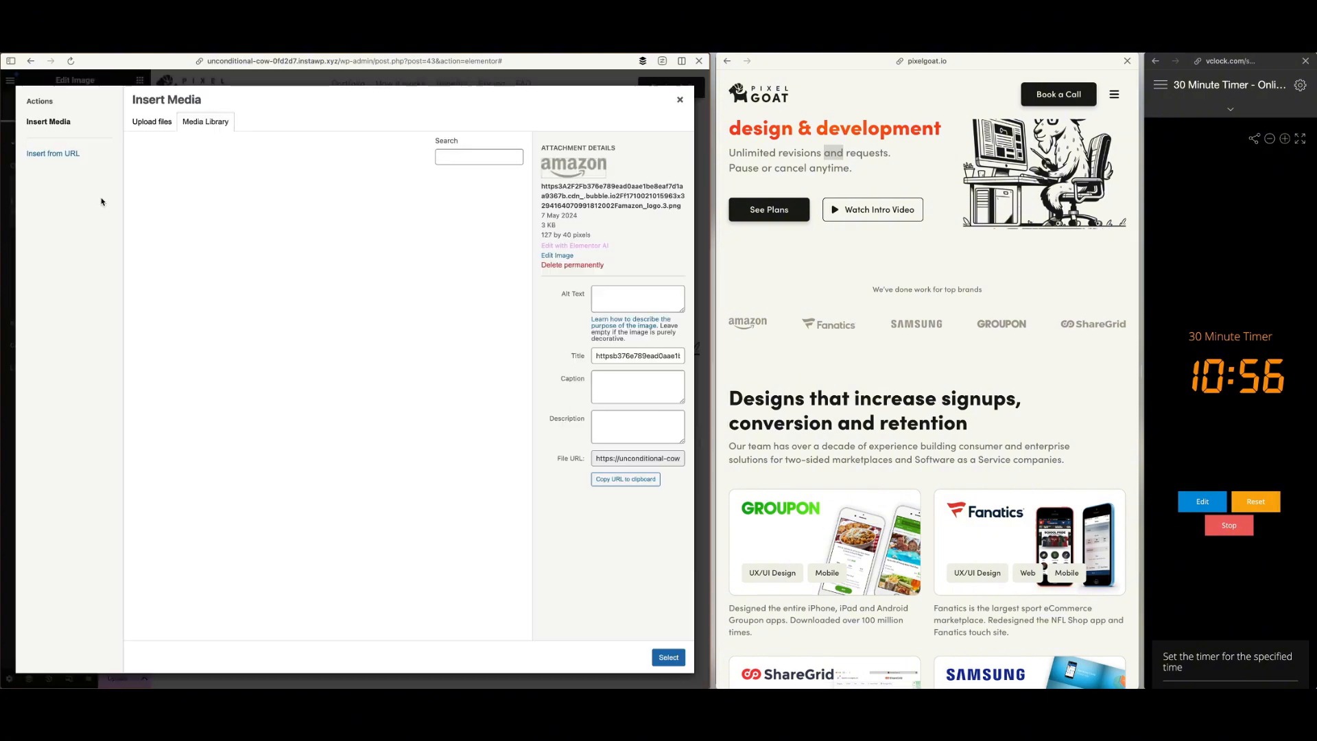
left_click(248, 290)
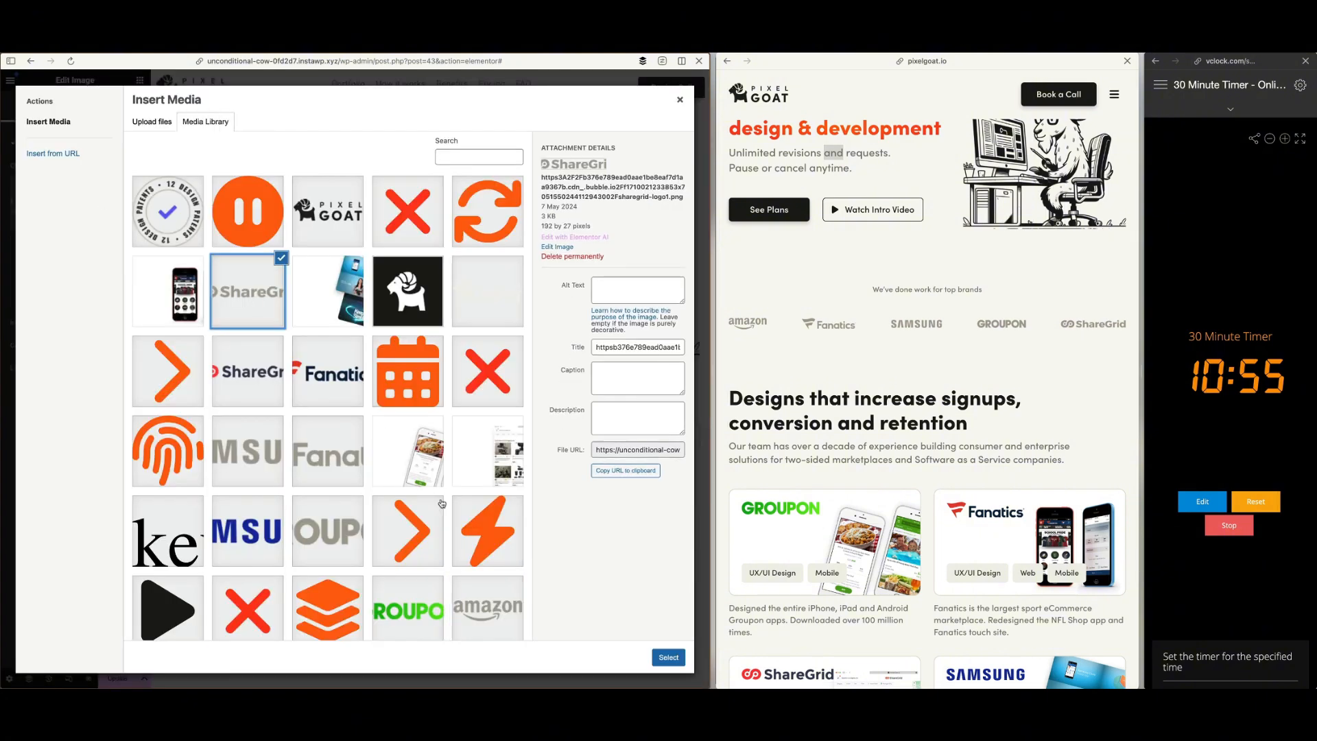
left_click(669, 658)
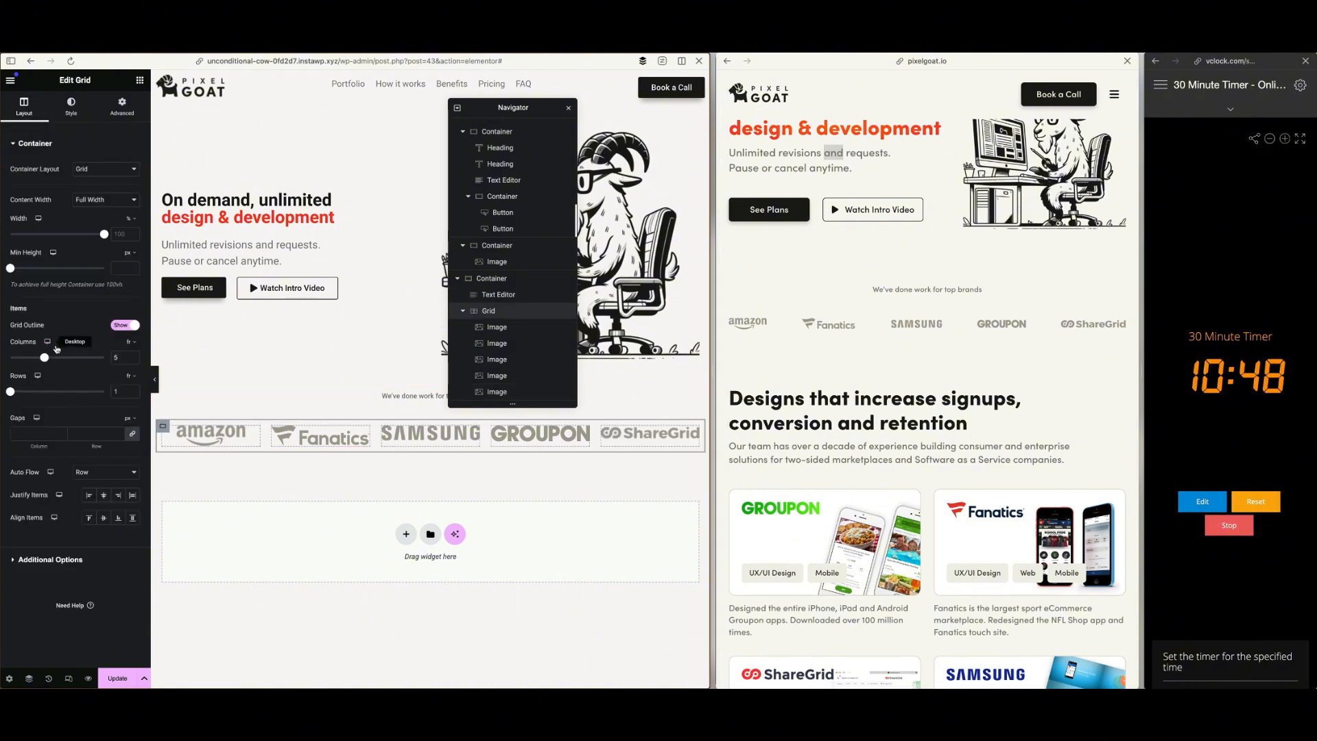
Align the logo grid's items to the centre and set its column and row gaps to 100 px
left_click(104, 518)
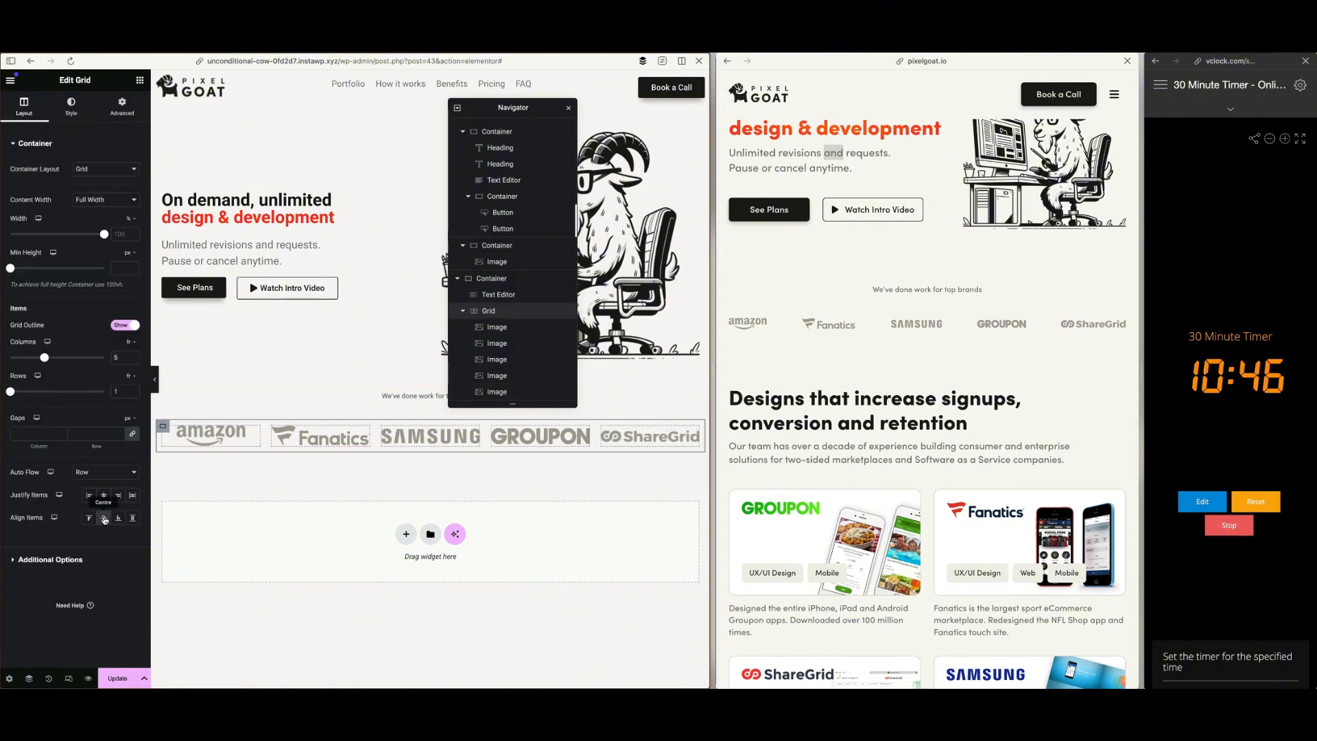
left_click(37, 433)
type("30")
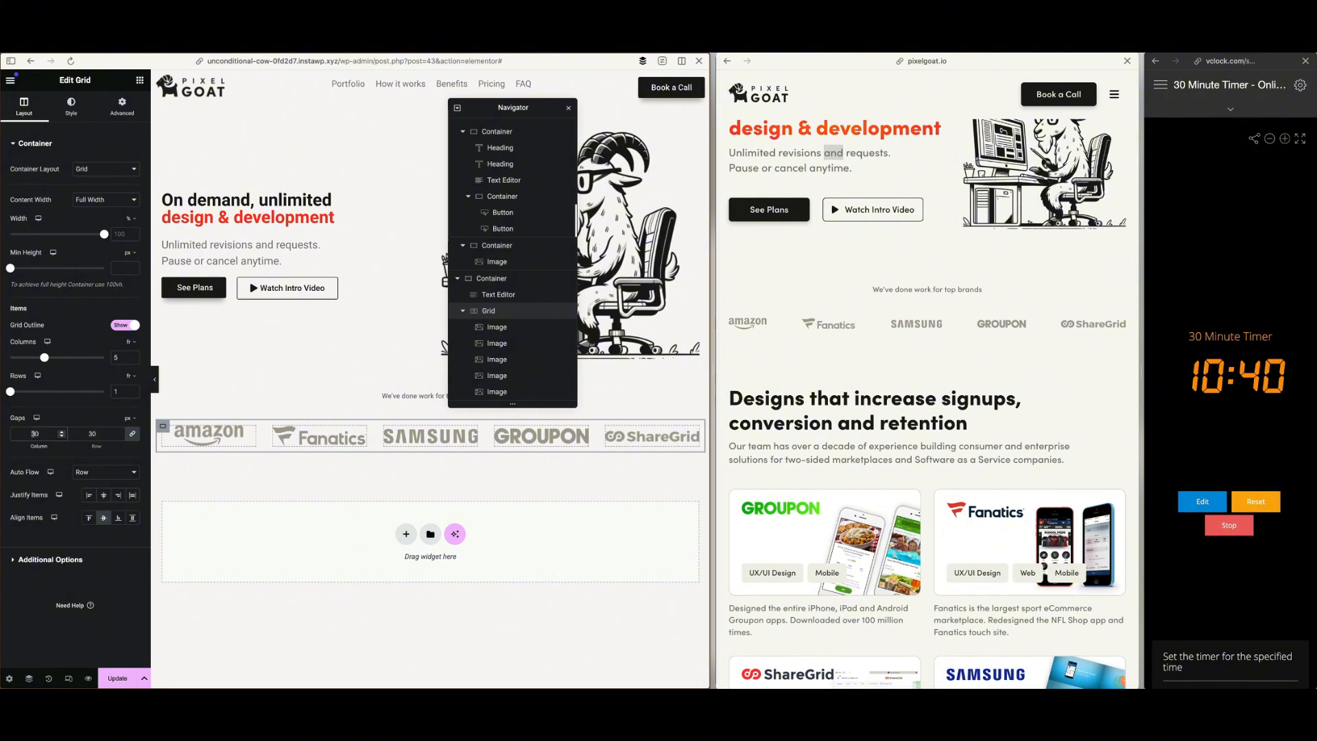
type("4")
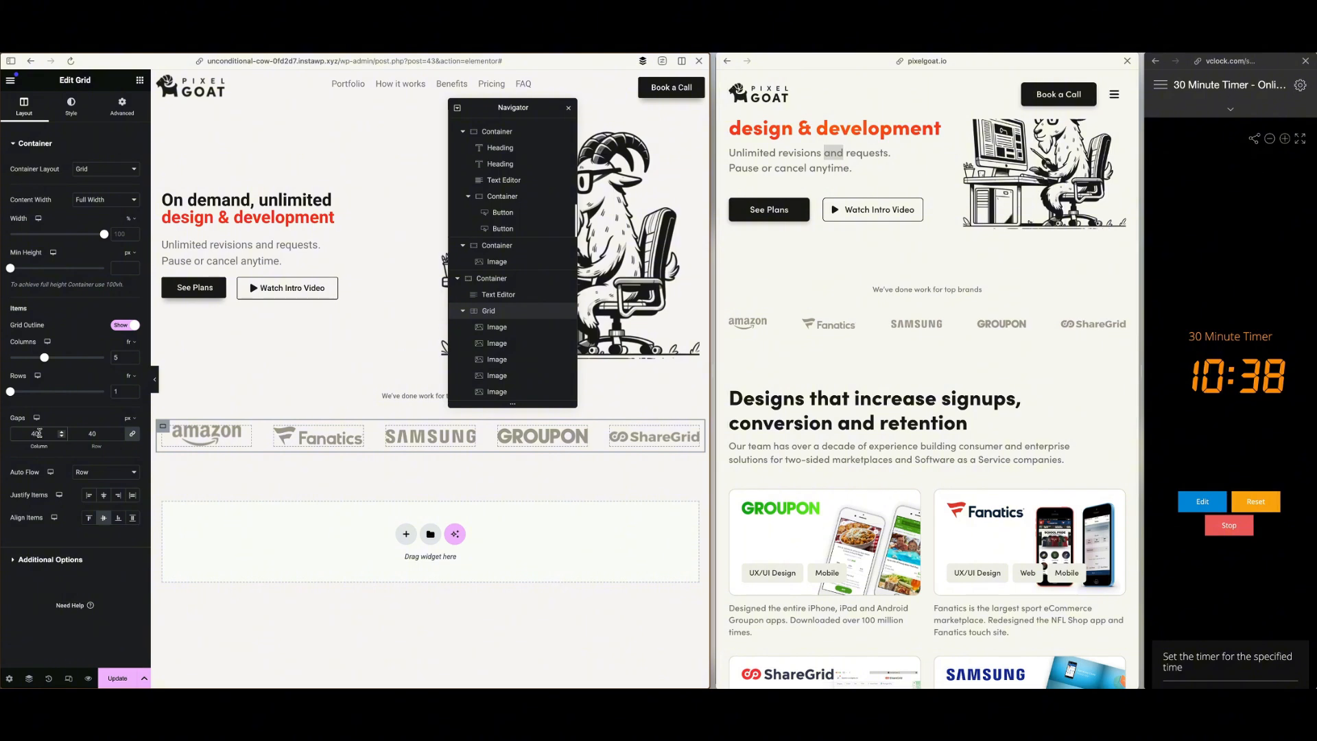
key("BackSpace")
type("5")
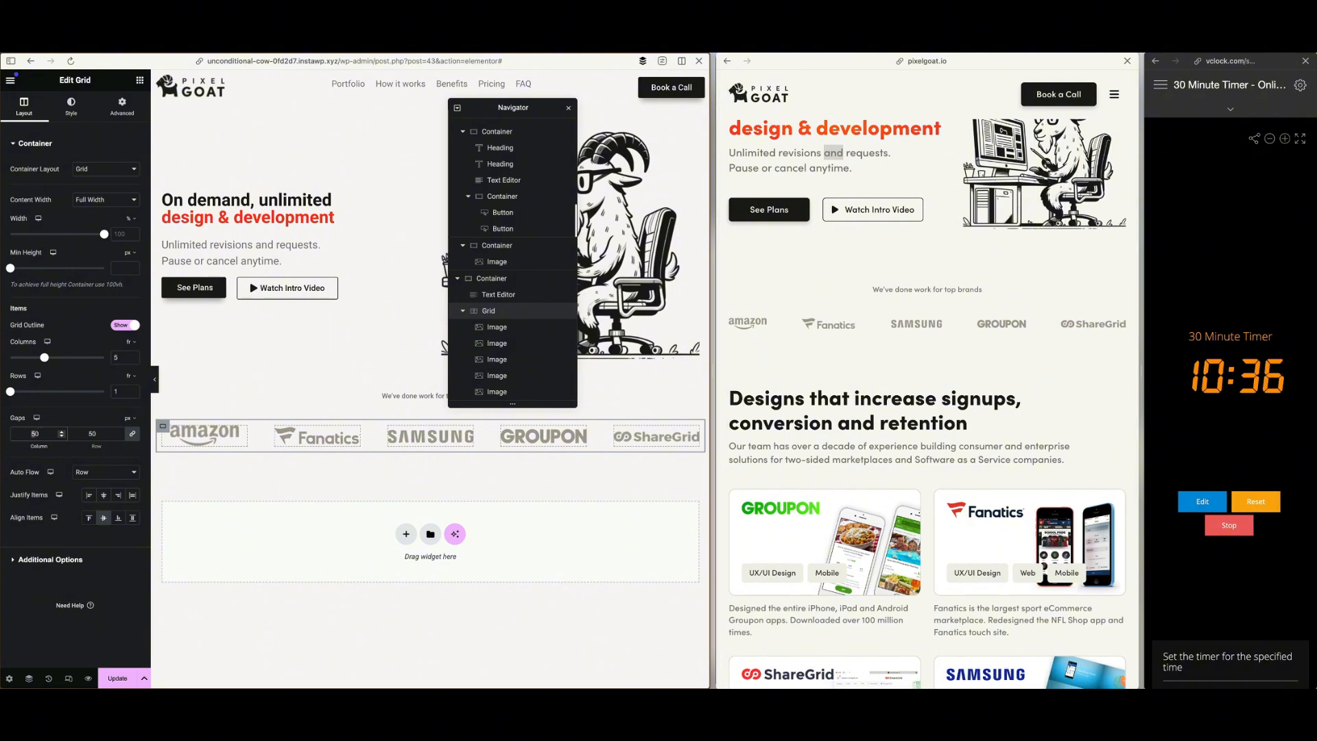
key("BackSpace")
type("6")
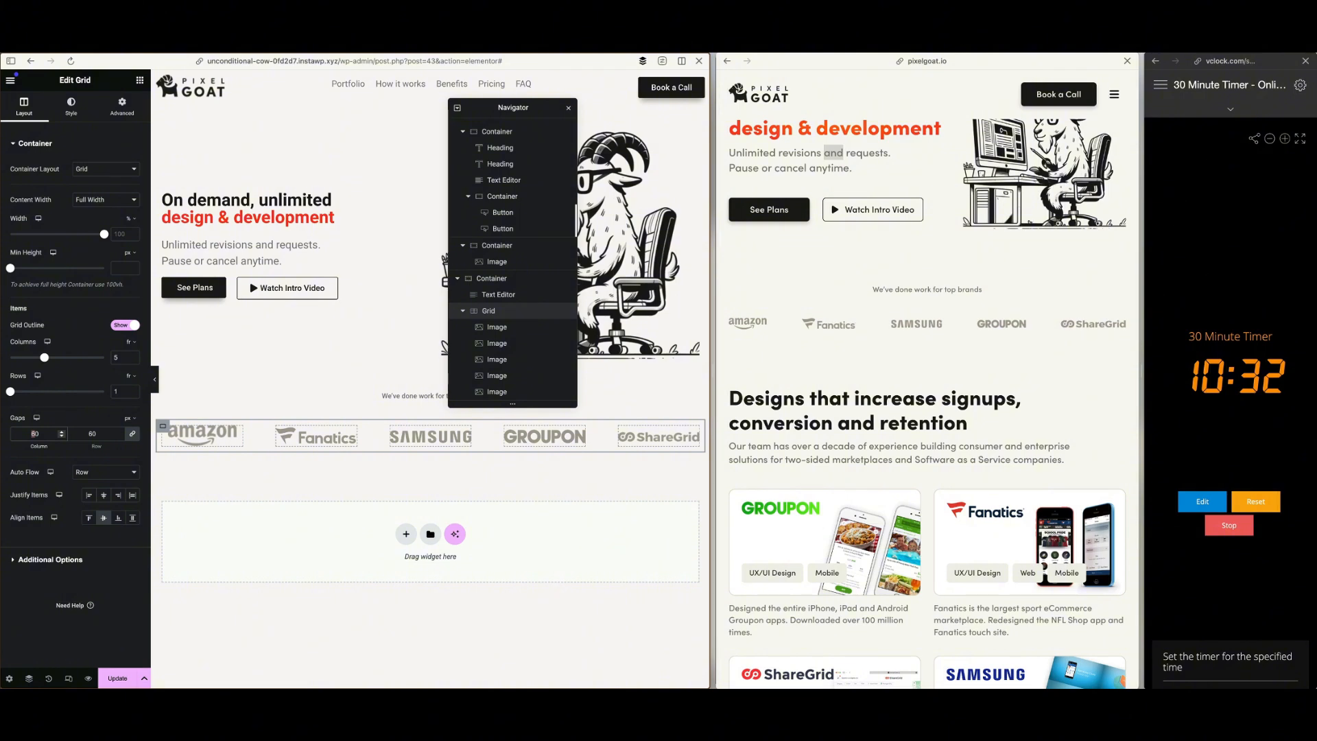
type("100")
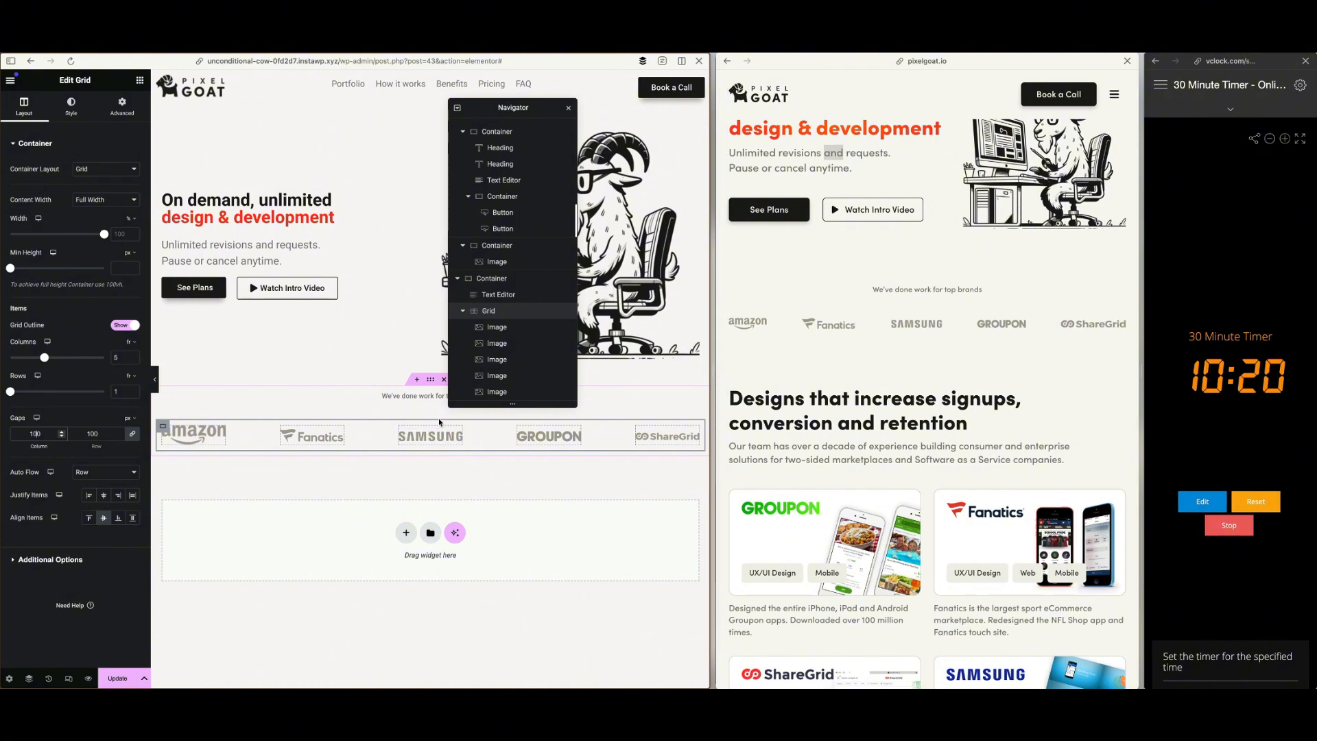
Add a new grid for the portfolio cards below the top-brands logo section
scroll(1005, 453, "down", 5)
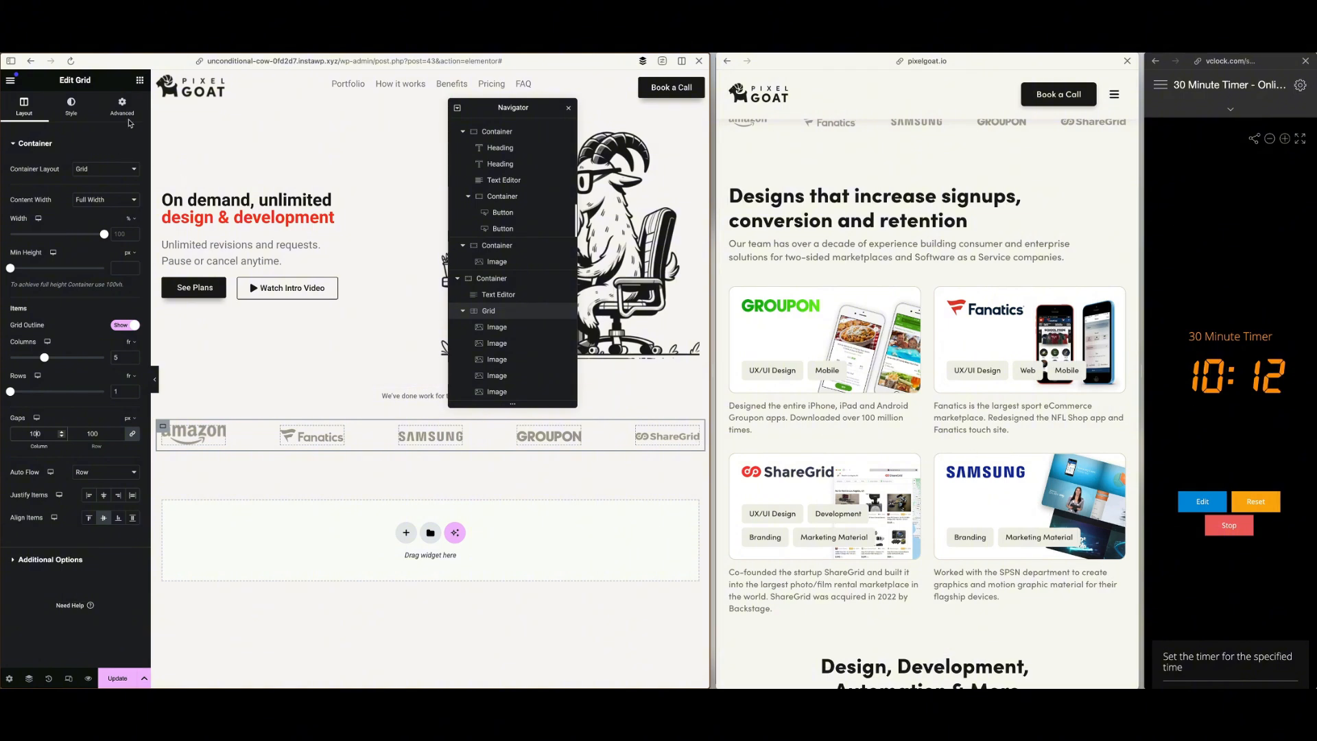
left_click(140, 81)
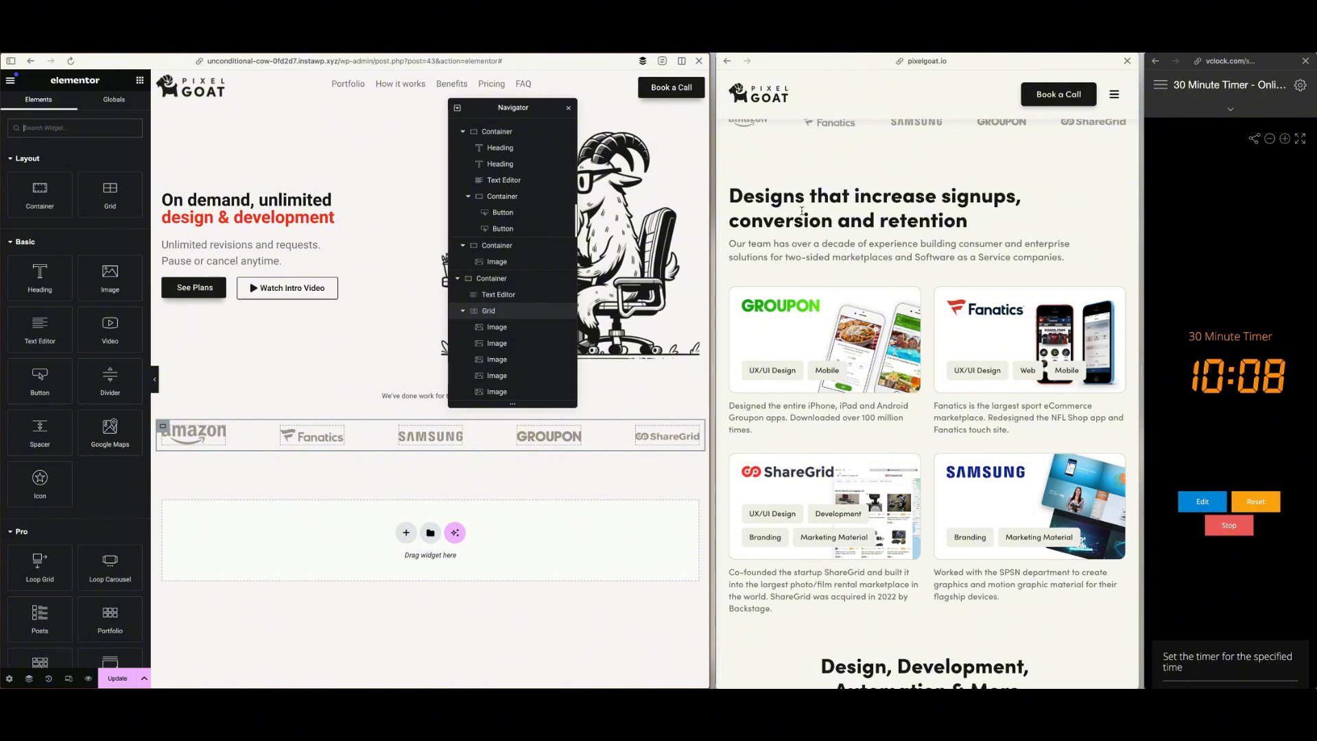
left_click_drag(110, 192, 312, 546)
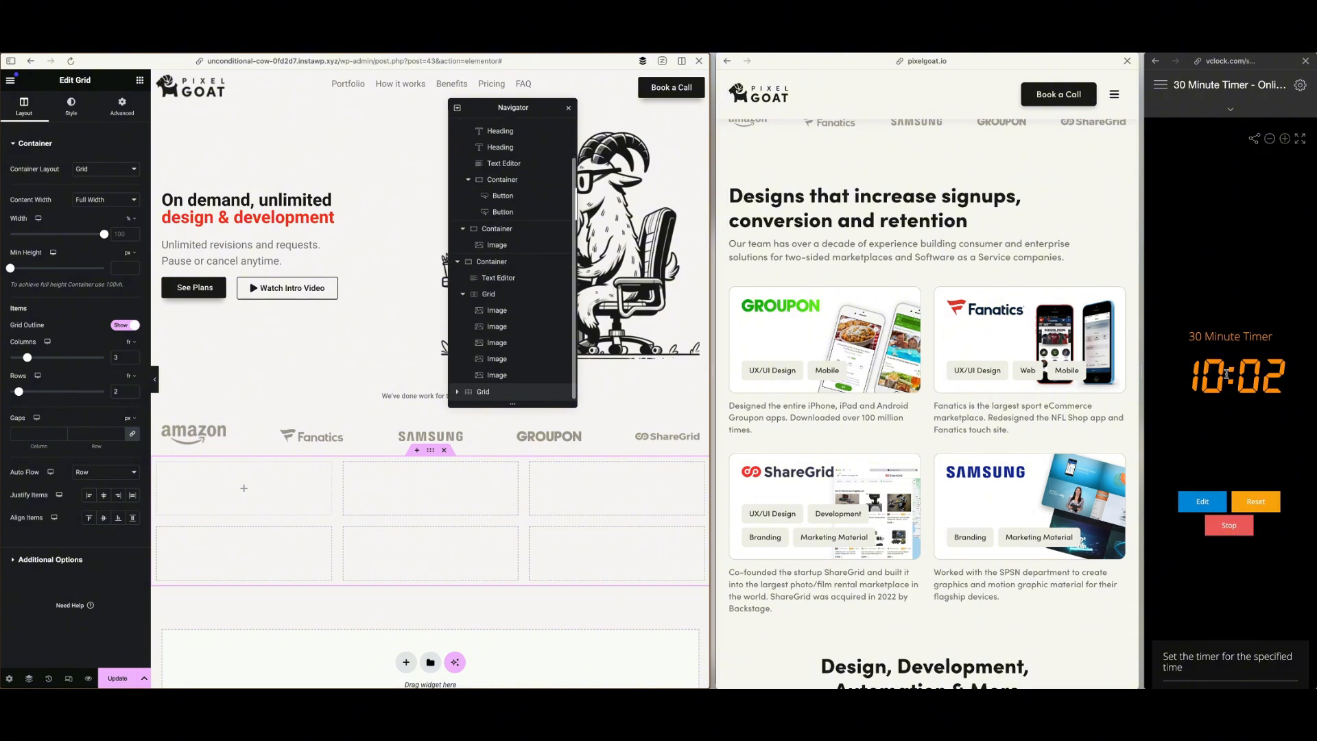
Move the Navigator aside and place a container in the first cell of the new portfolio grid
left_click_drag(513, 107, 629, 124)
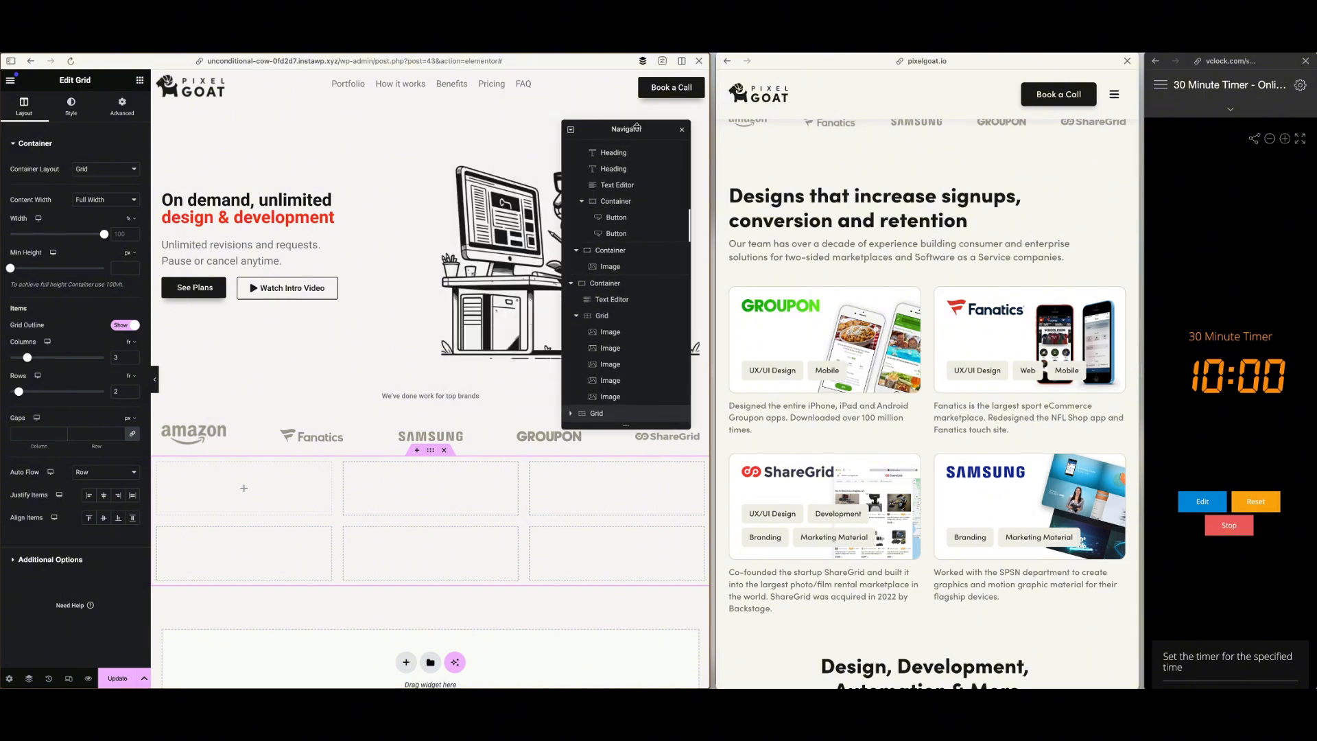
left_click(140, 80)
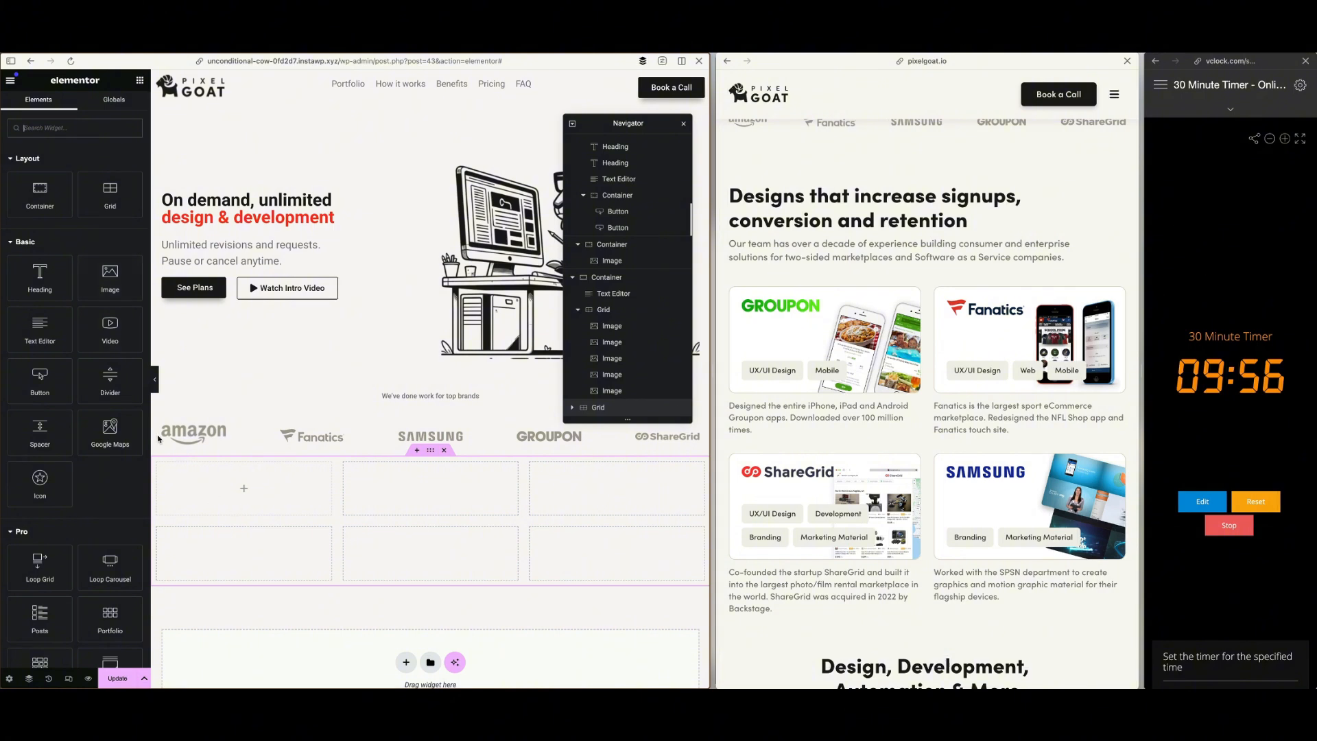
left_click_drag(43, 200, 236, 508)
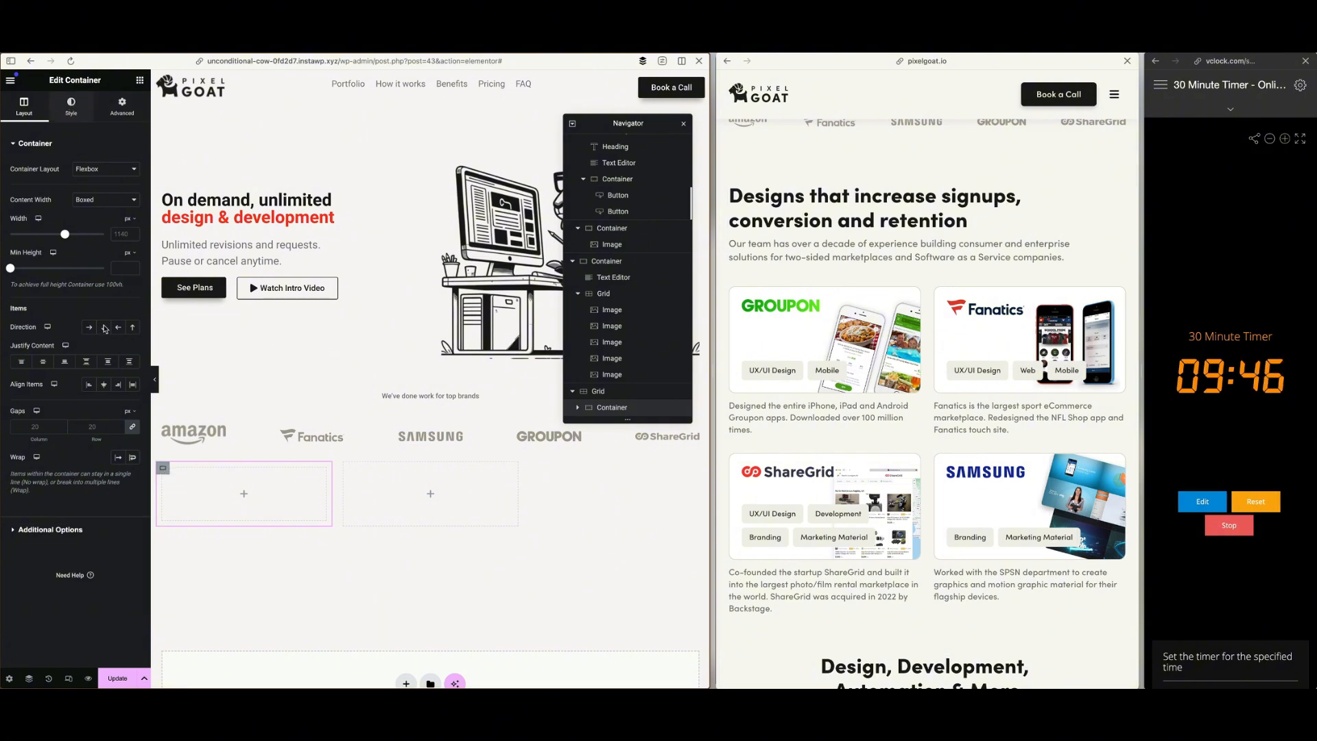
Give the first portfolio card container a classic background with the Groupon phone mockup image from the media library
left_click(89, 192)
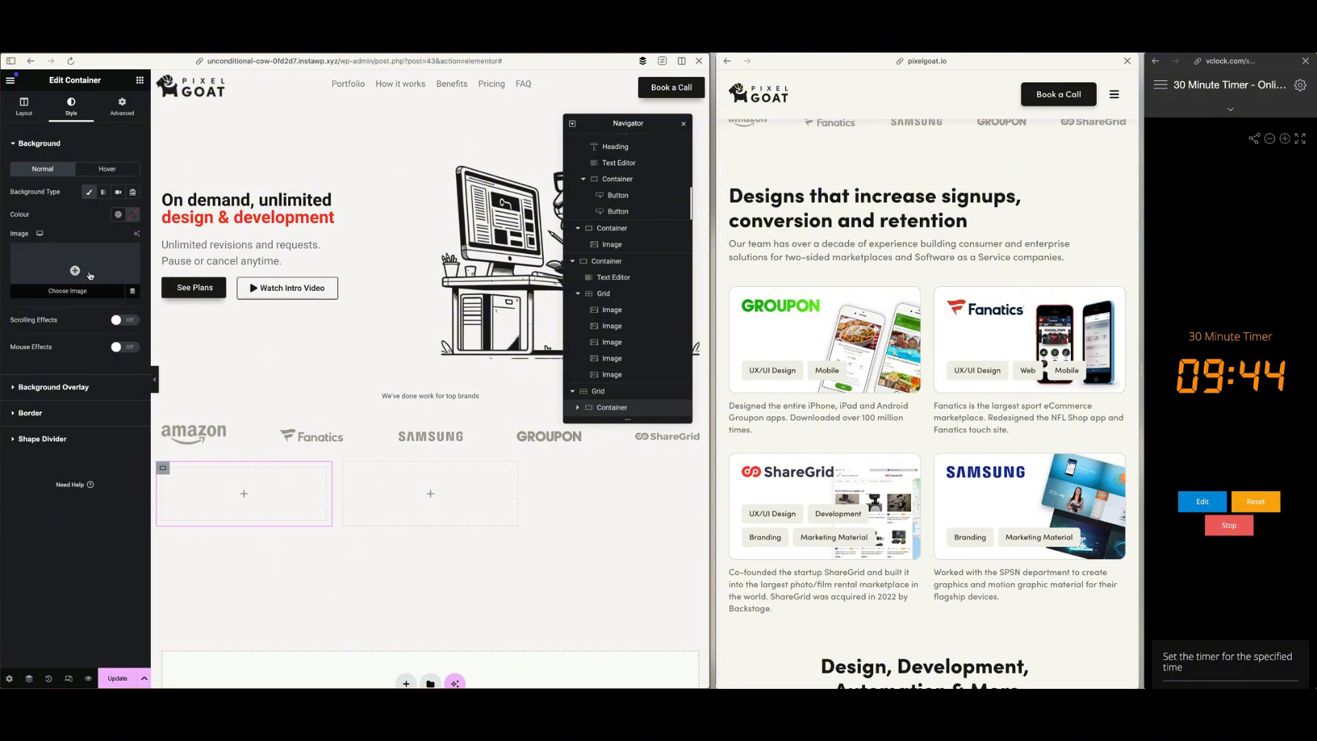
left_click(90, 275)
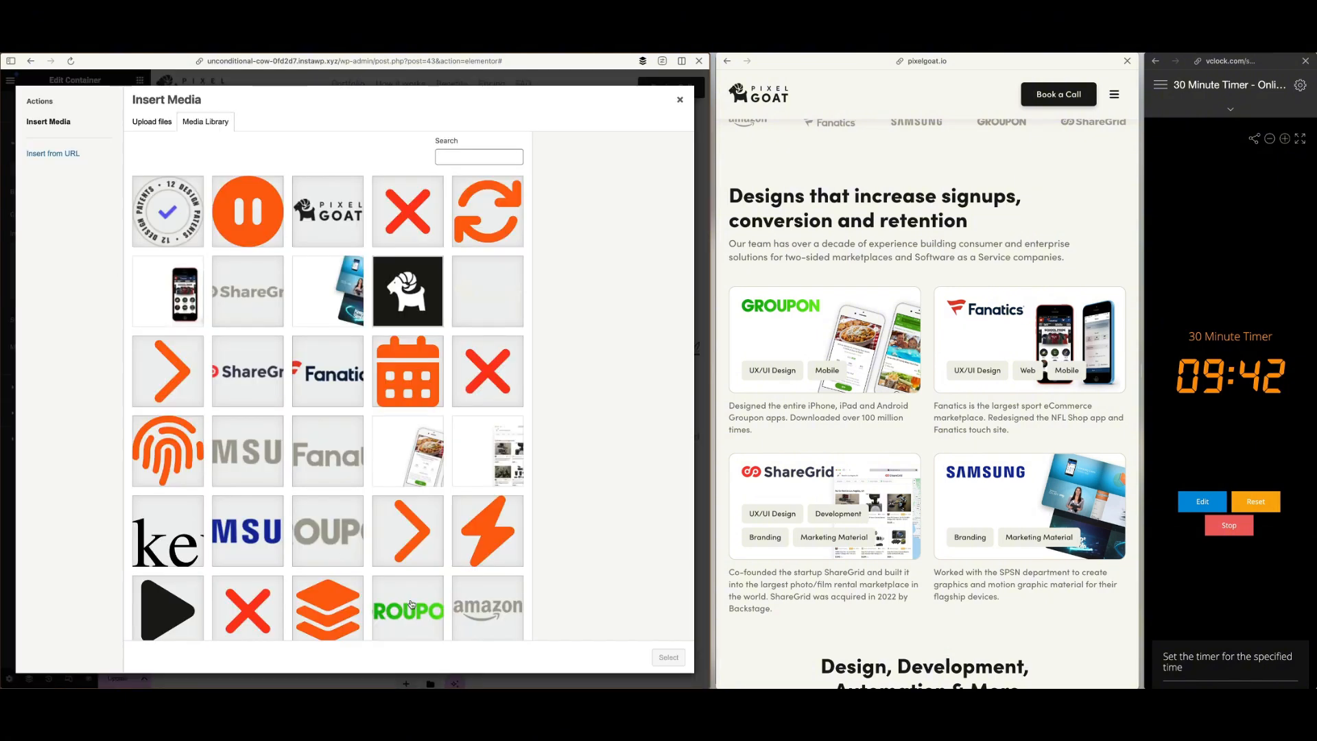
scroll(412, 603, "down", 3)
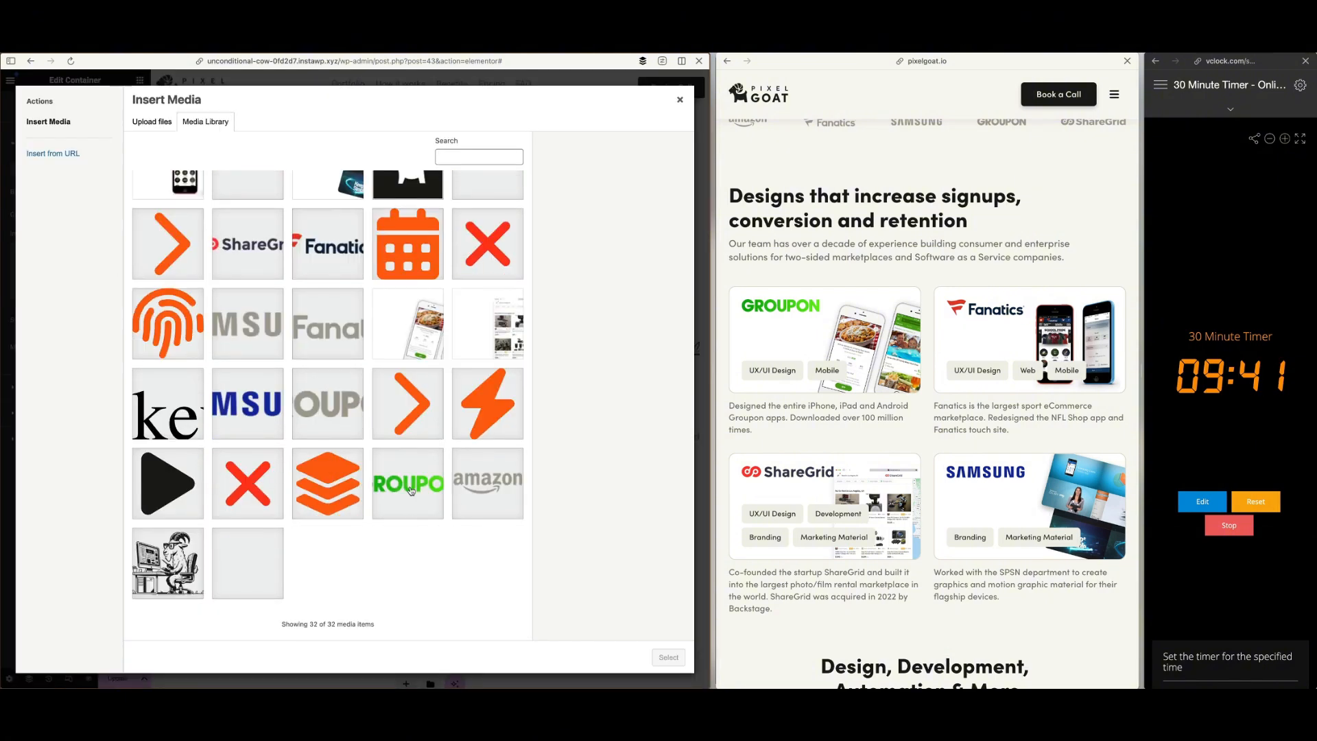
scroll(411, 490, "up", 2)
left_click(408, 433)
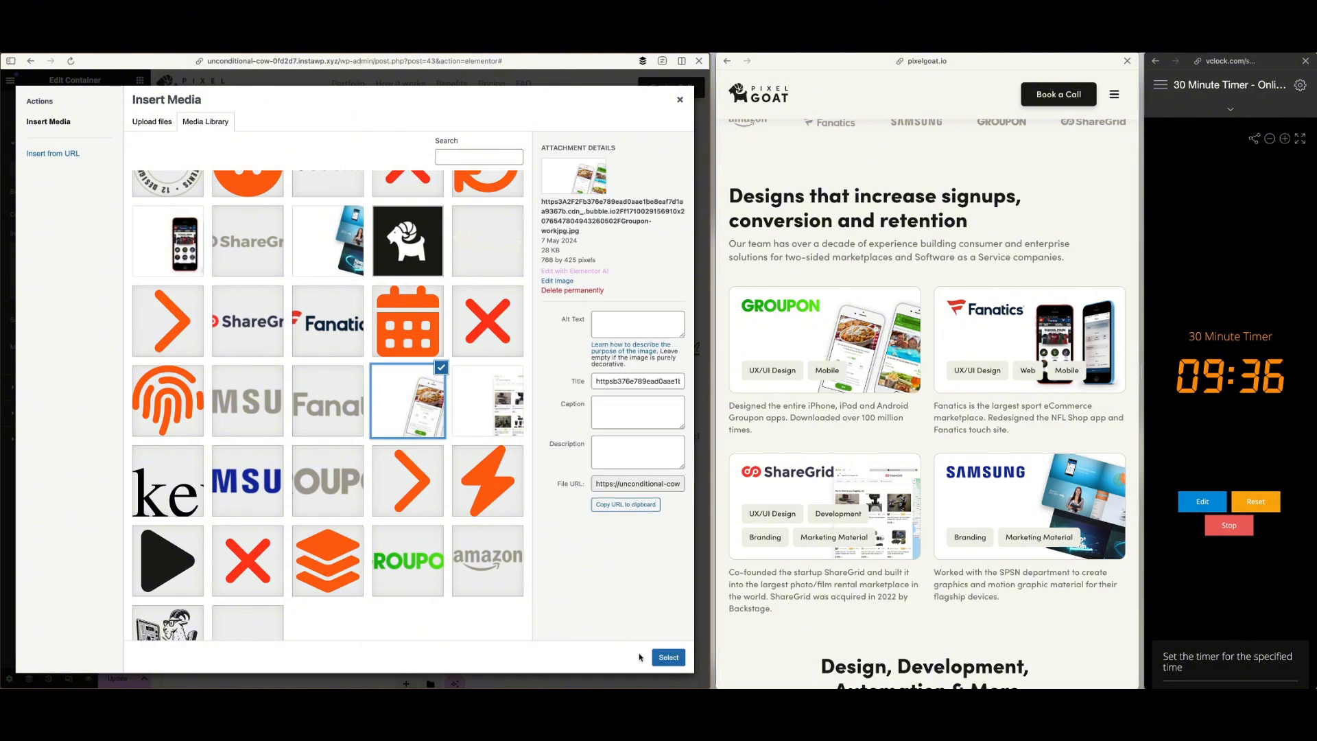
left_click(666, 657)
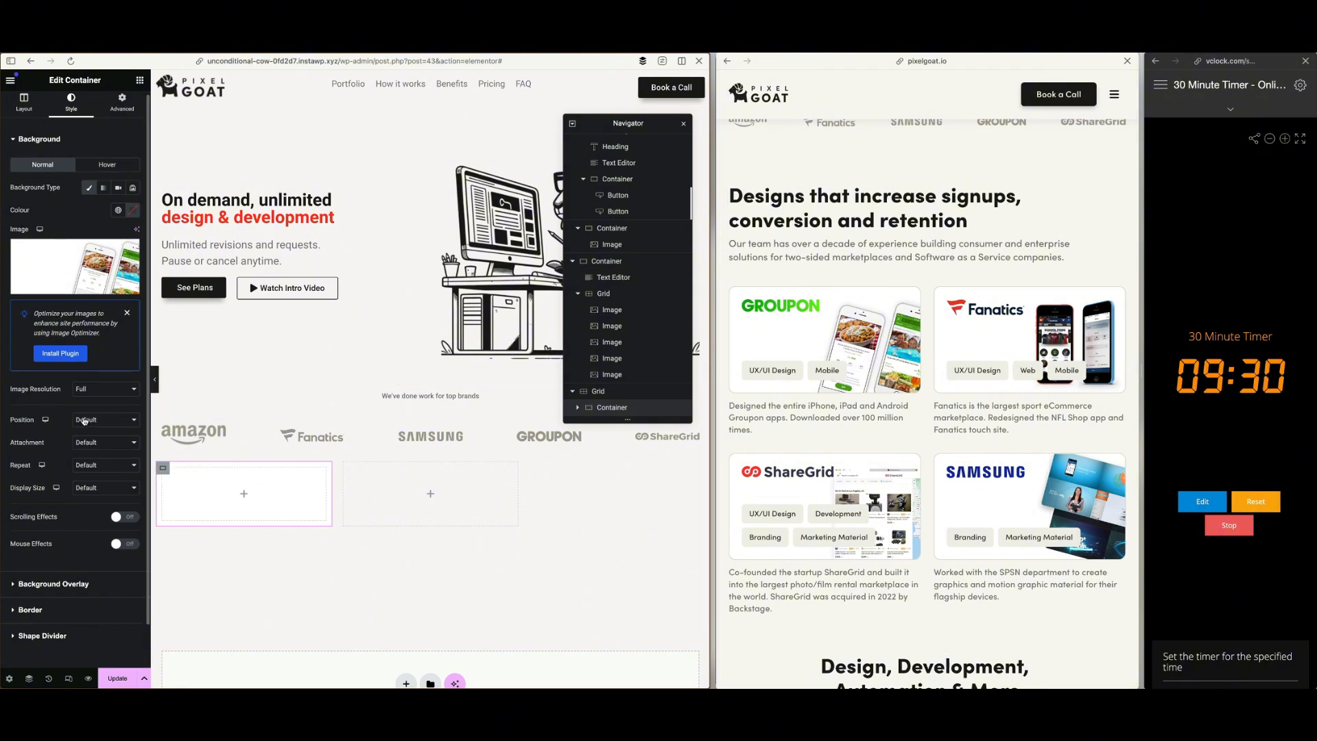
Set the card's background image display size to Cover and its position to Centre Right
left_click(106, 491)
left_click(109, 513)
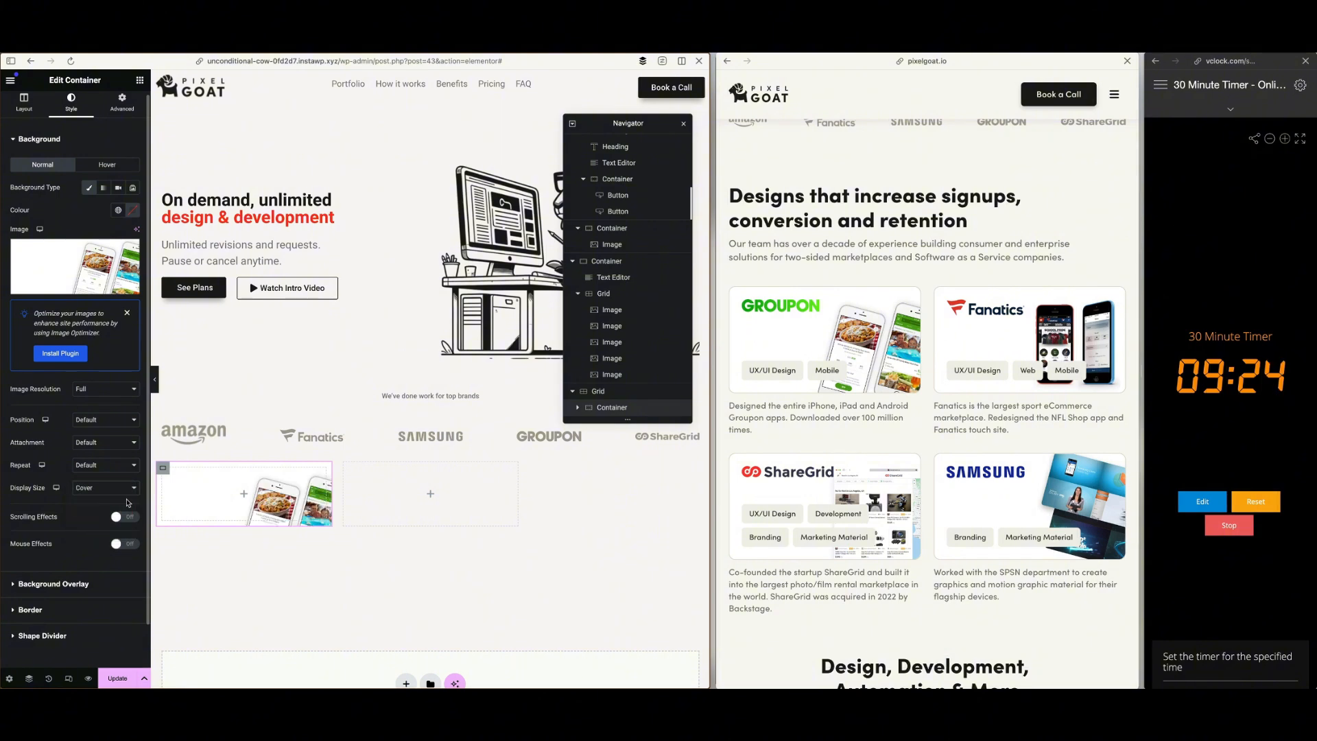
left_click(95, 423)
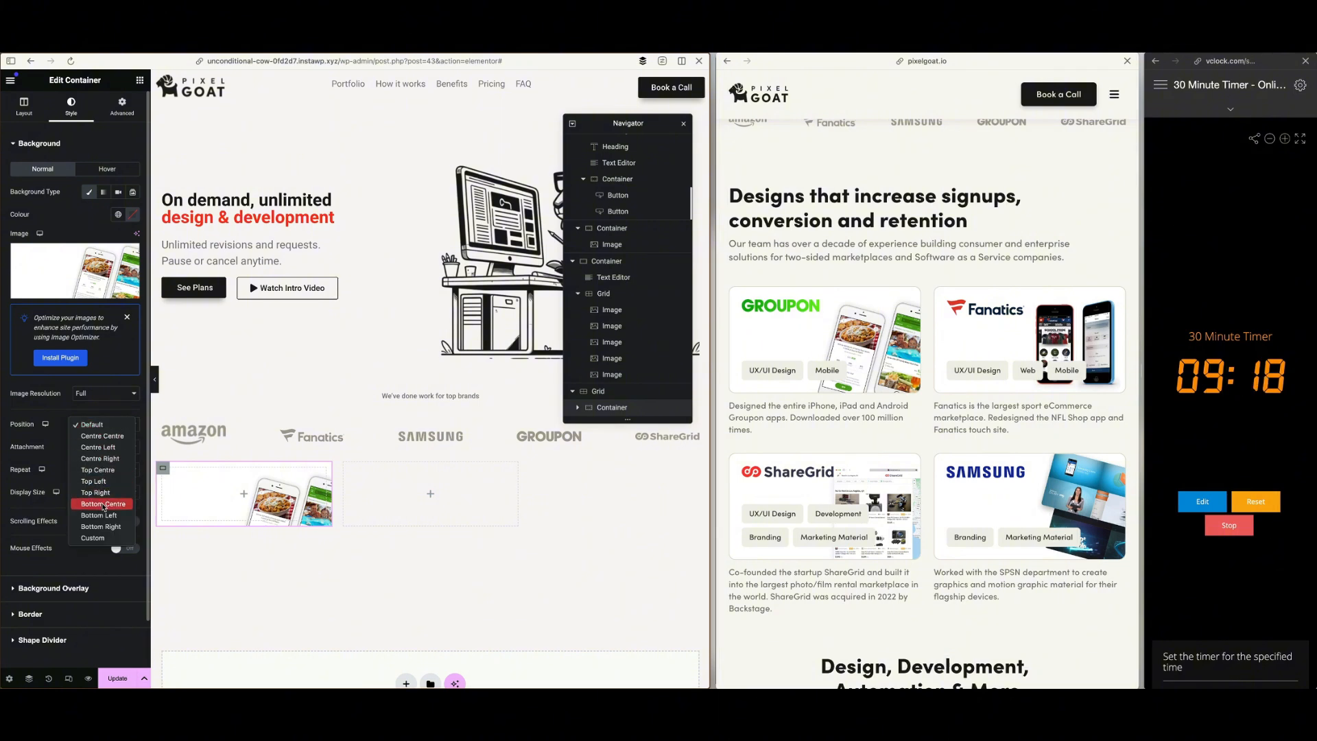
left_click(110, 526)
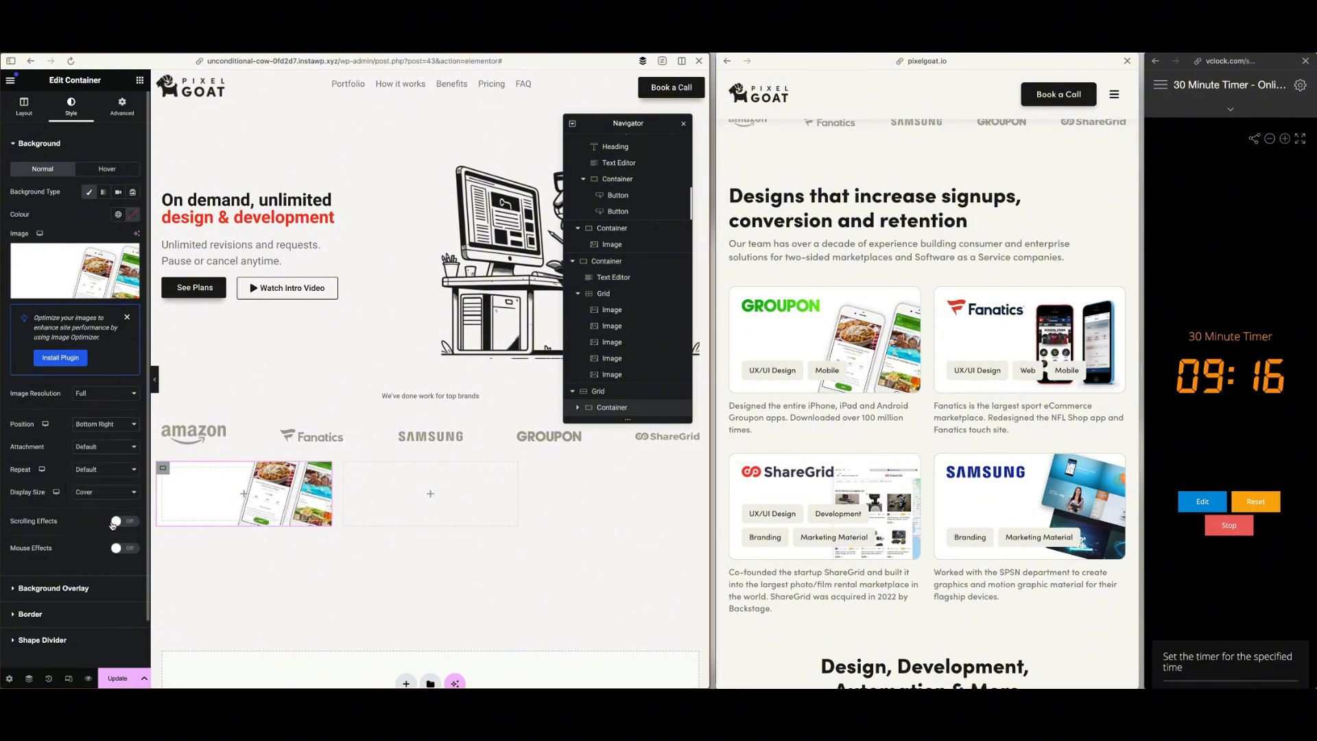
left_click(97, 423)
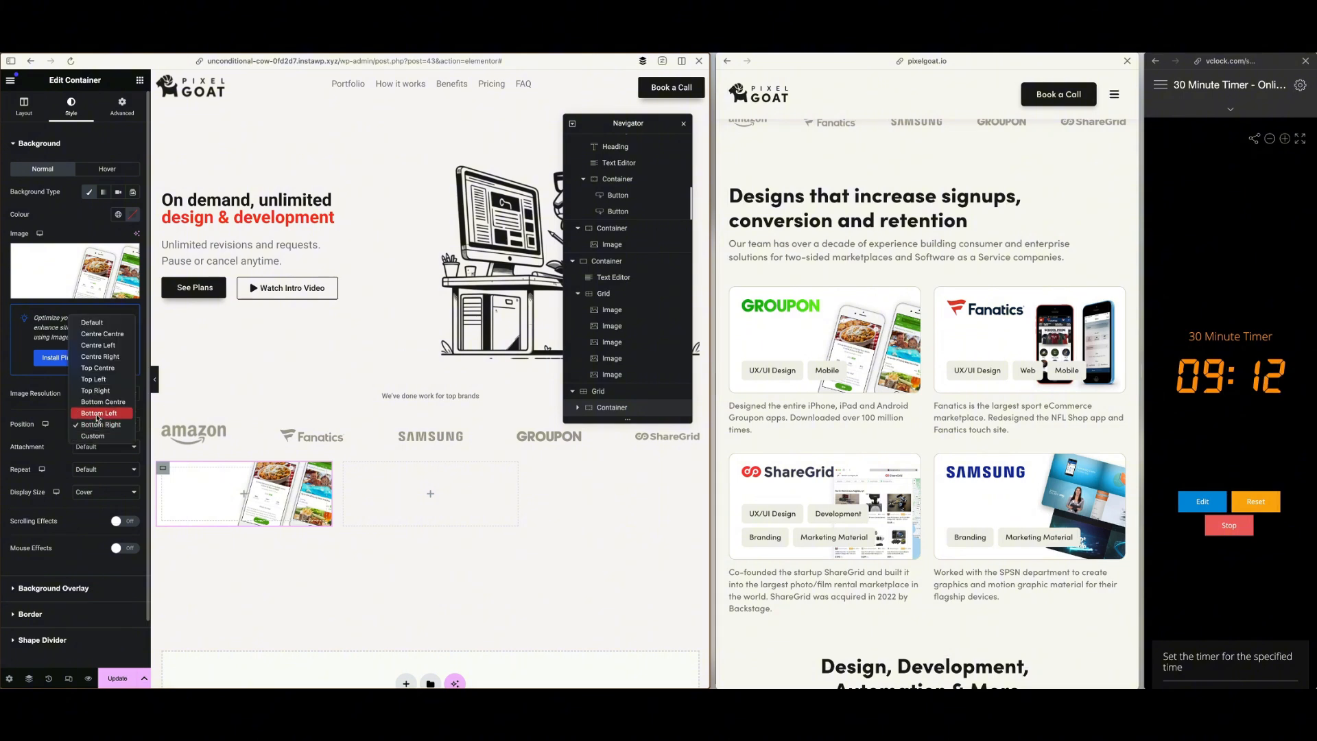
left_click(99, 357)
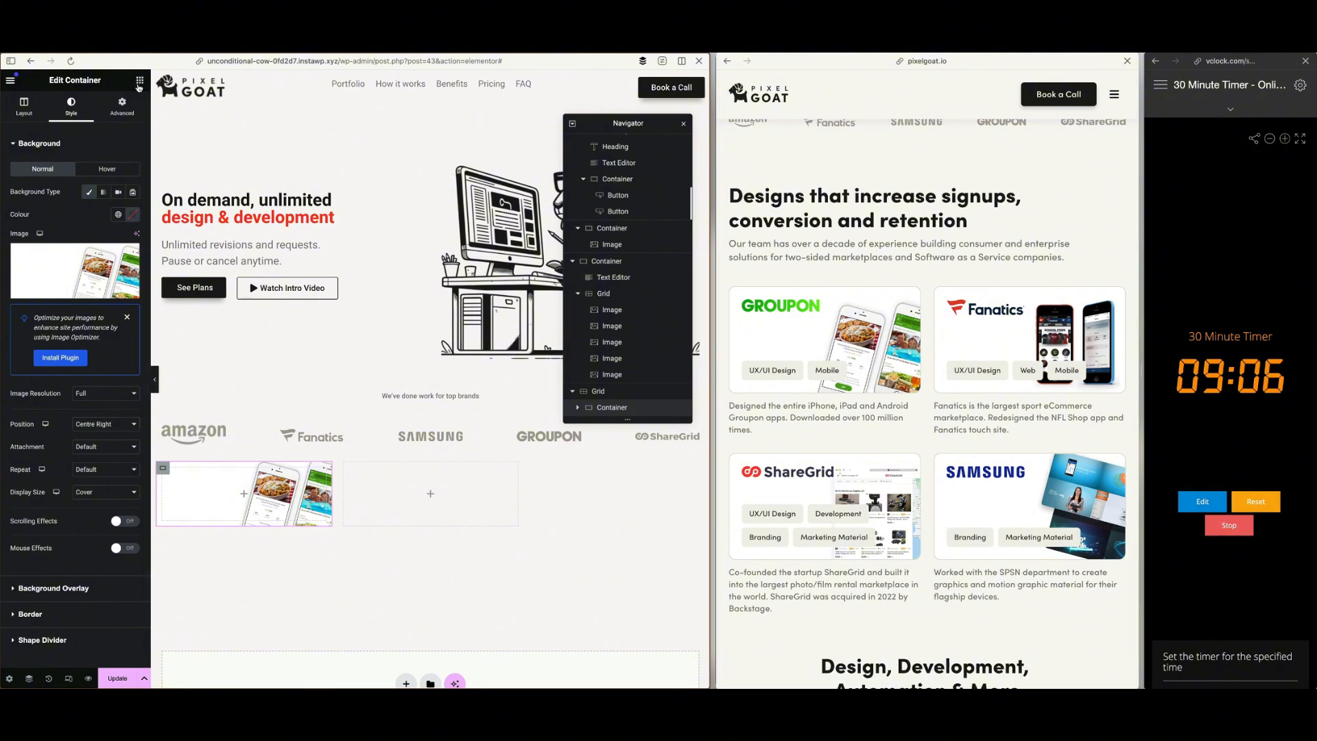
Add an image to the first portfolio card container and choose the green Groupon logo from the media library
left_click(139, 82)
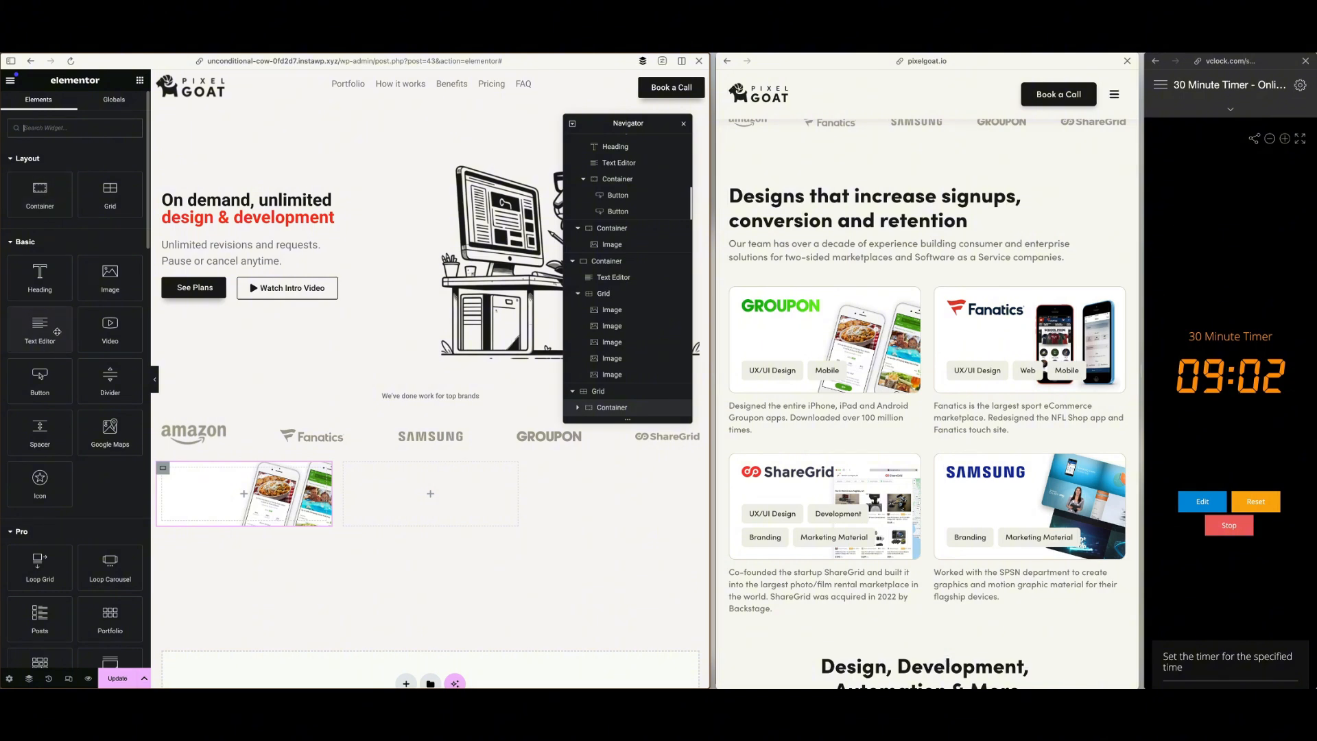
left_click_drag(110, 278, 236, 497)
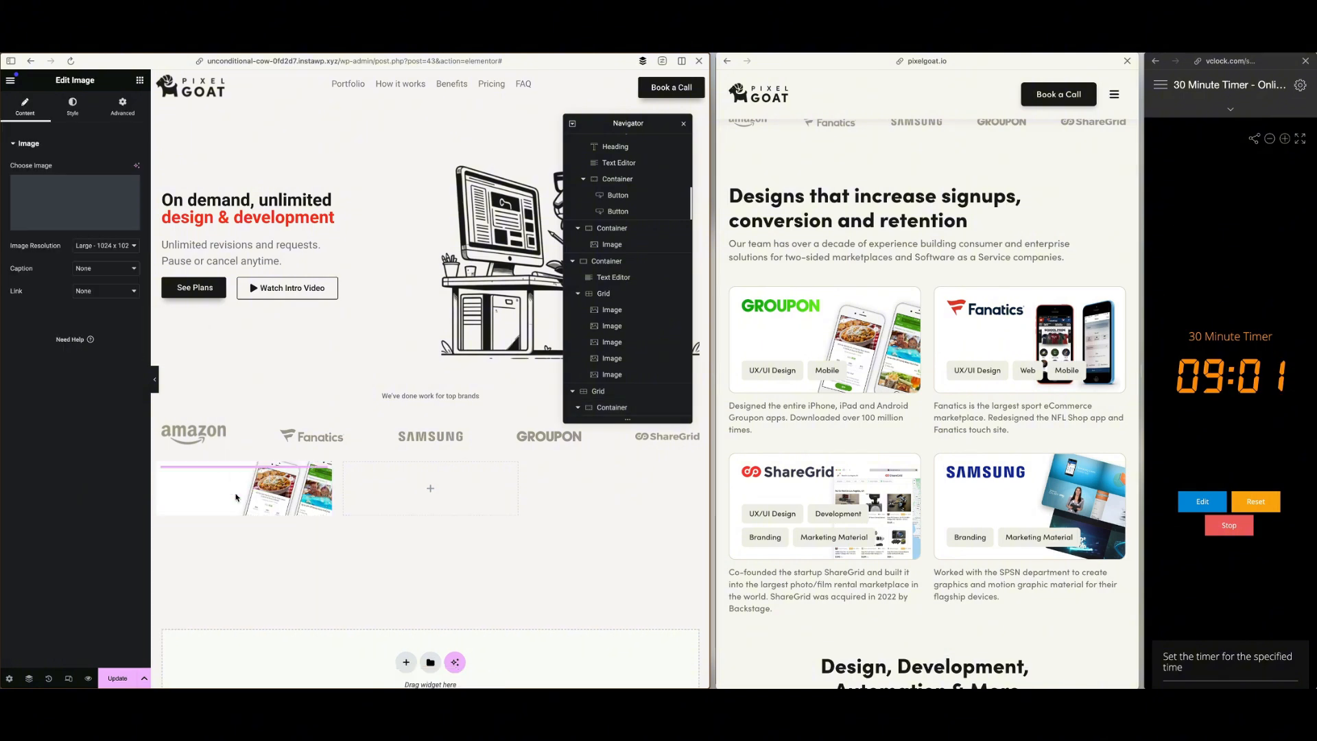
left_click(85, 202)
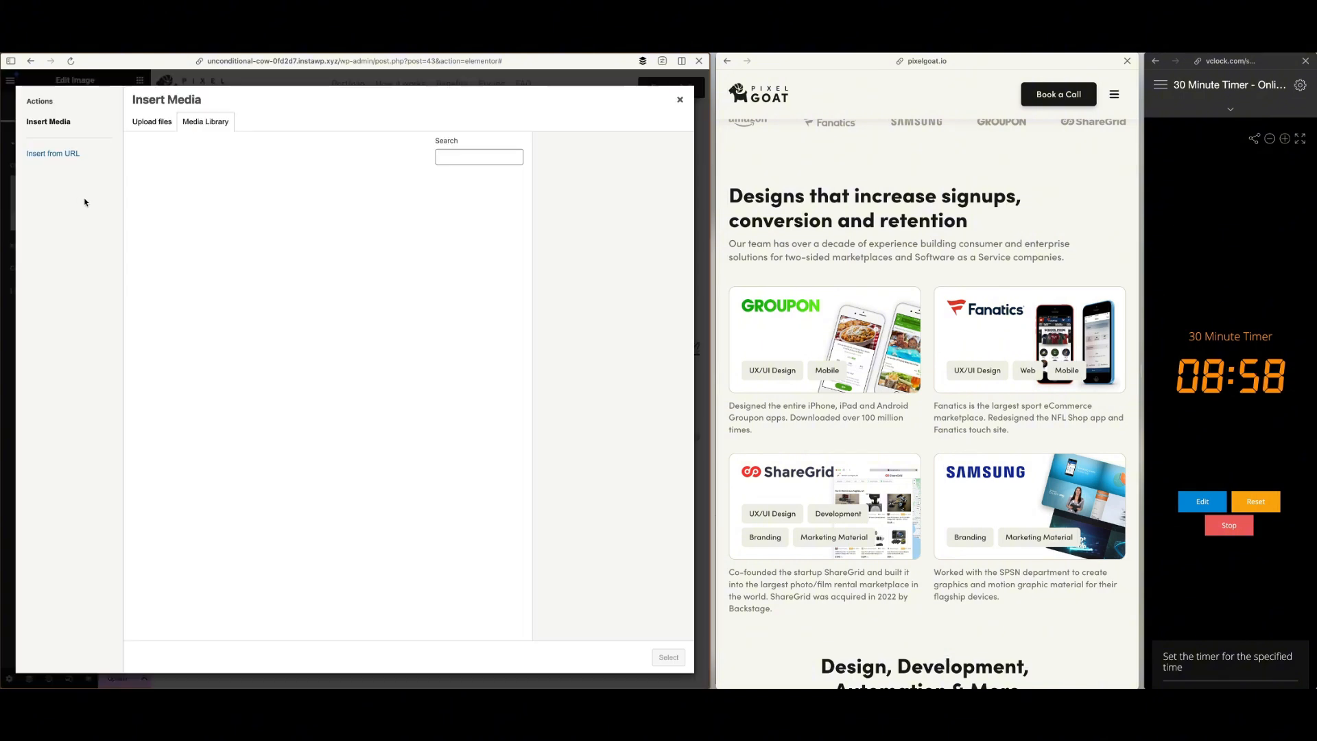
left_click(403, 609)
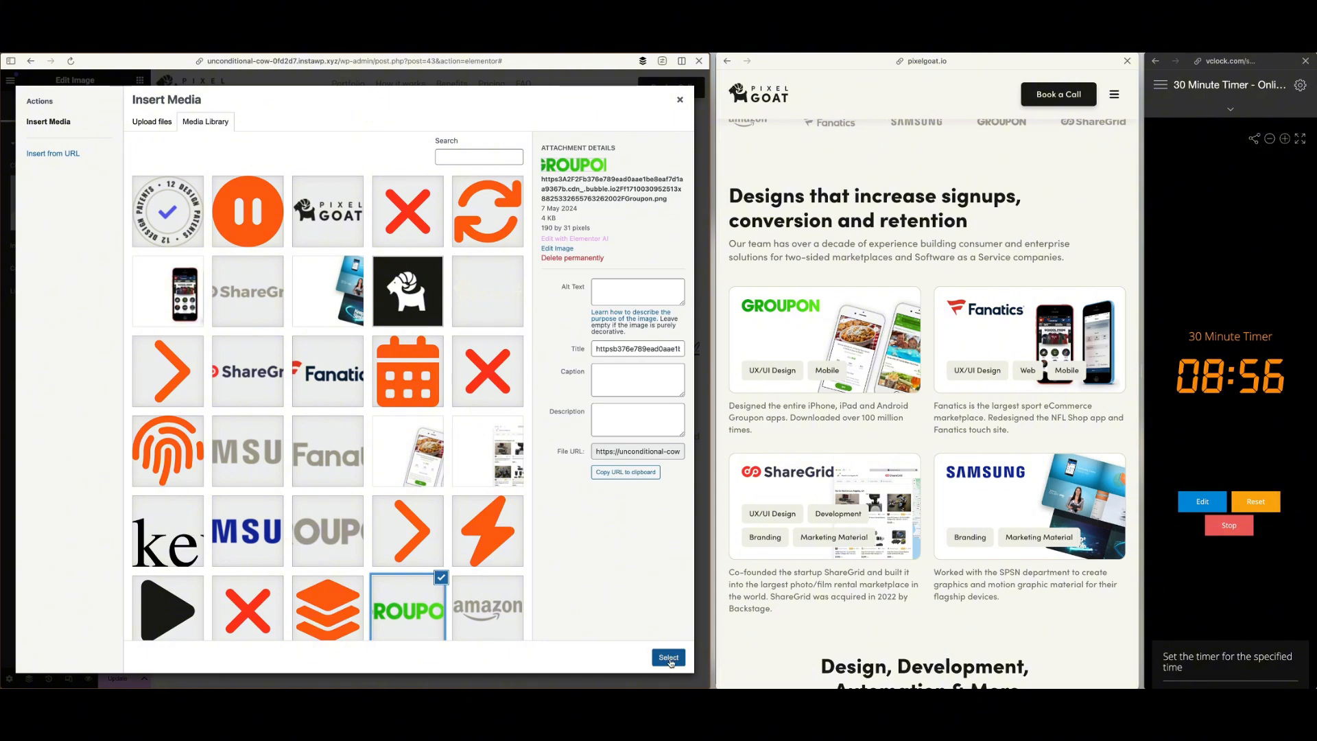
left_click(669, 657)
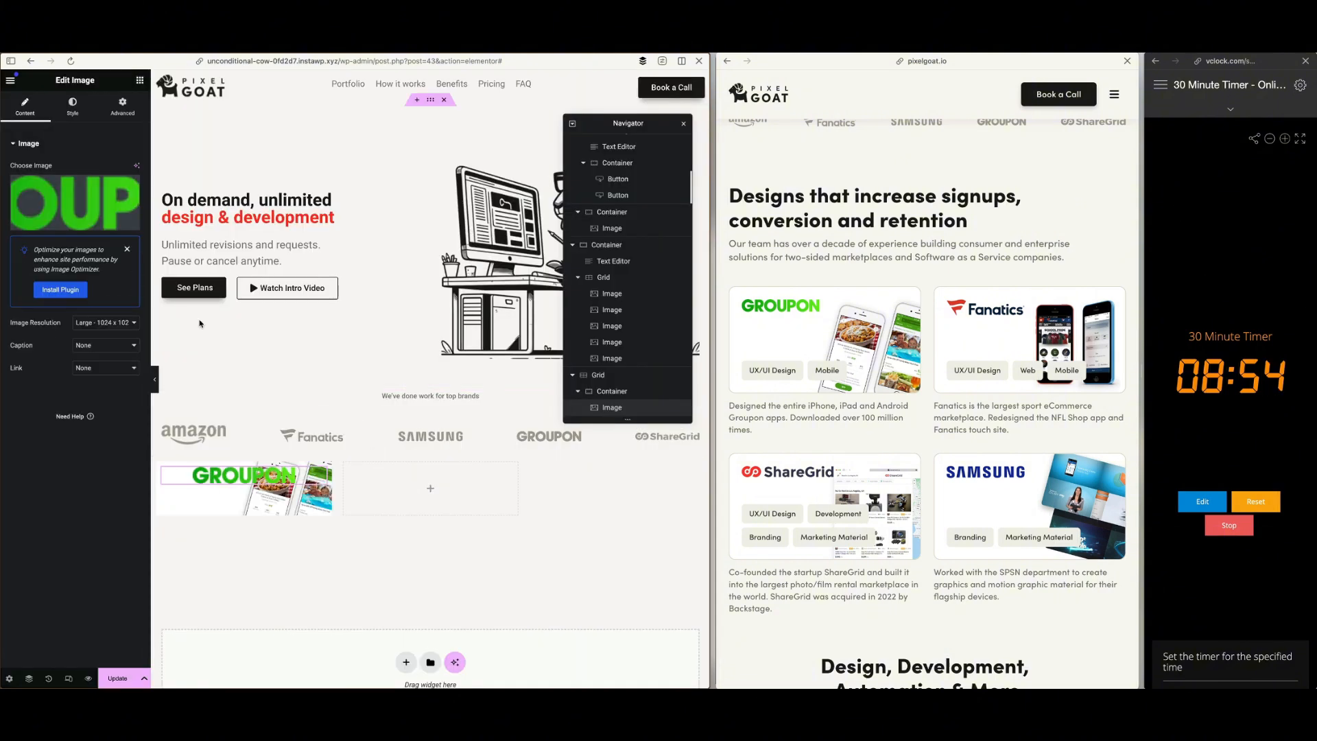
Align the Groupon logo to the left of the card and set its width to about 47%
left_click(72, 107)
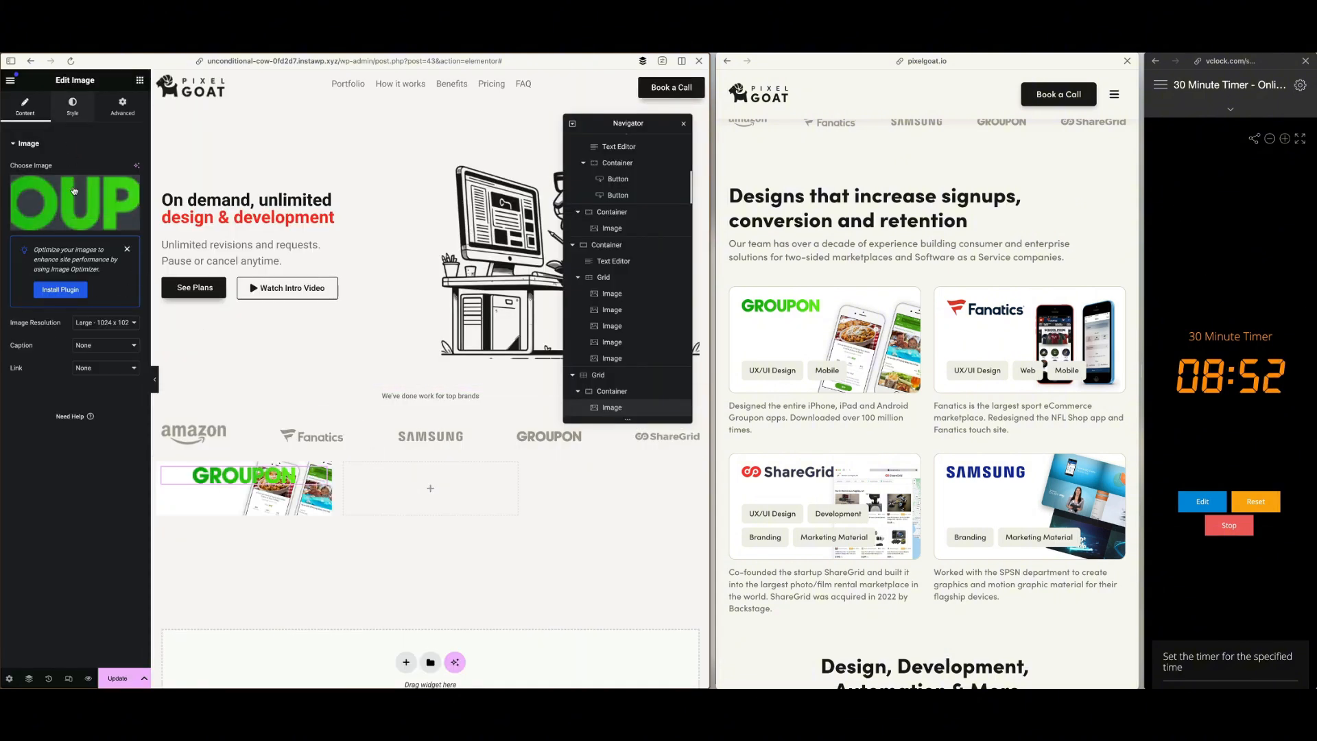
left_click(103, 171)
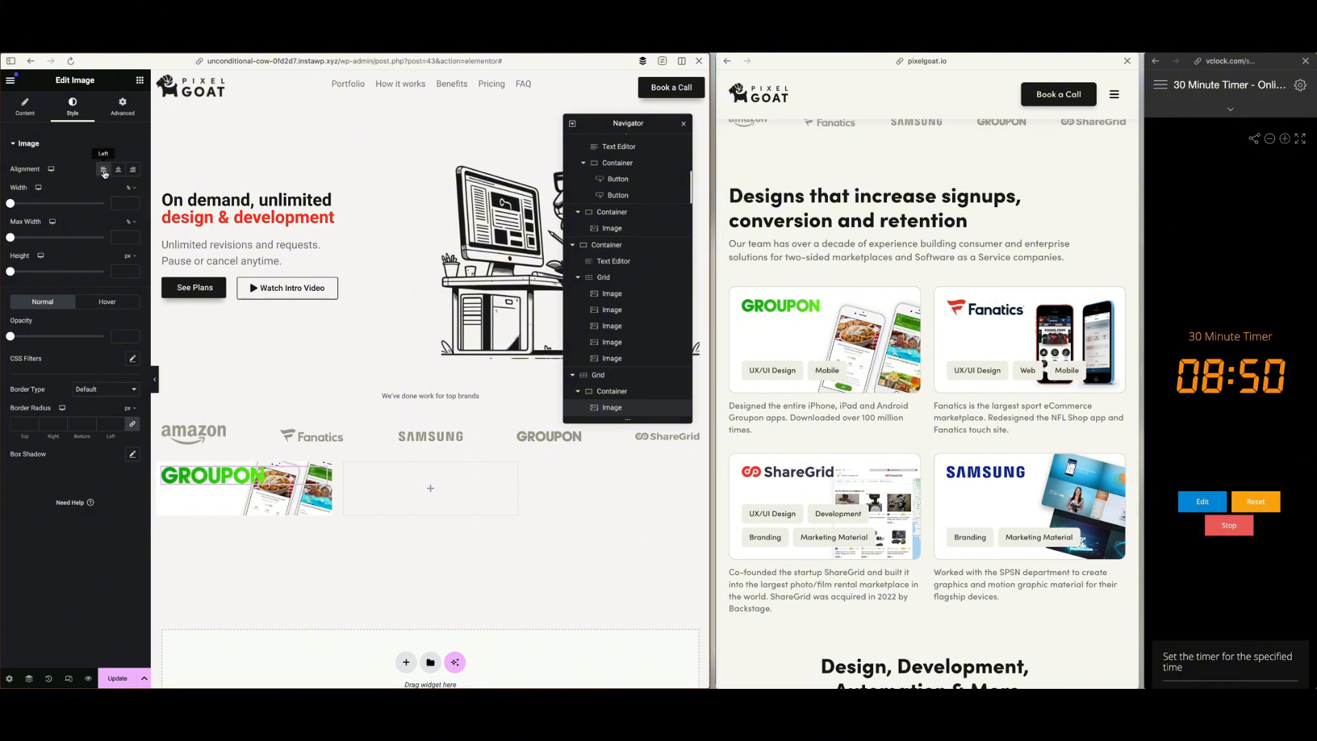
left_click_drag(15, 206, 55, 208)
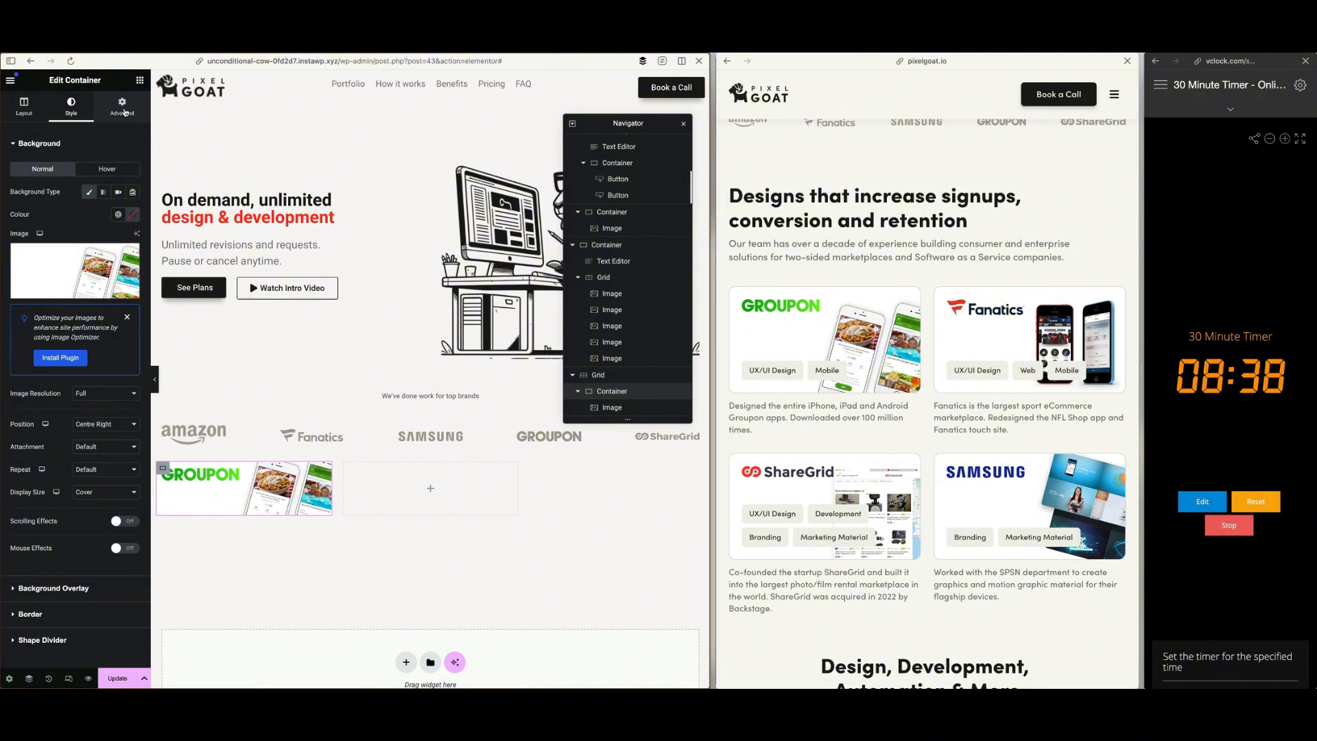
Set the Groupon card container's padding to 20 px on all sides
left_click(123, 112)
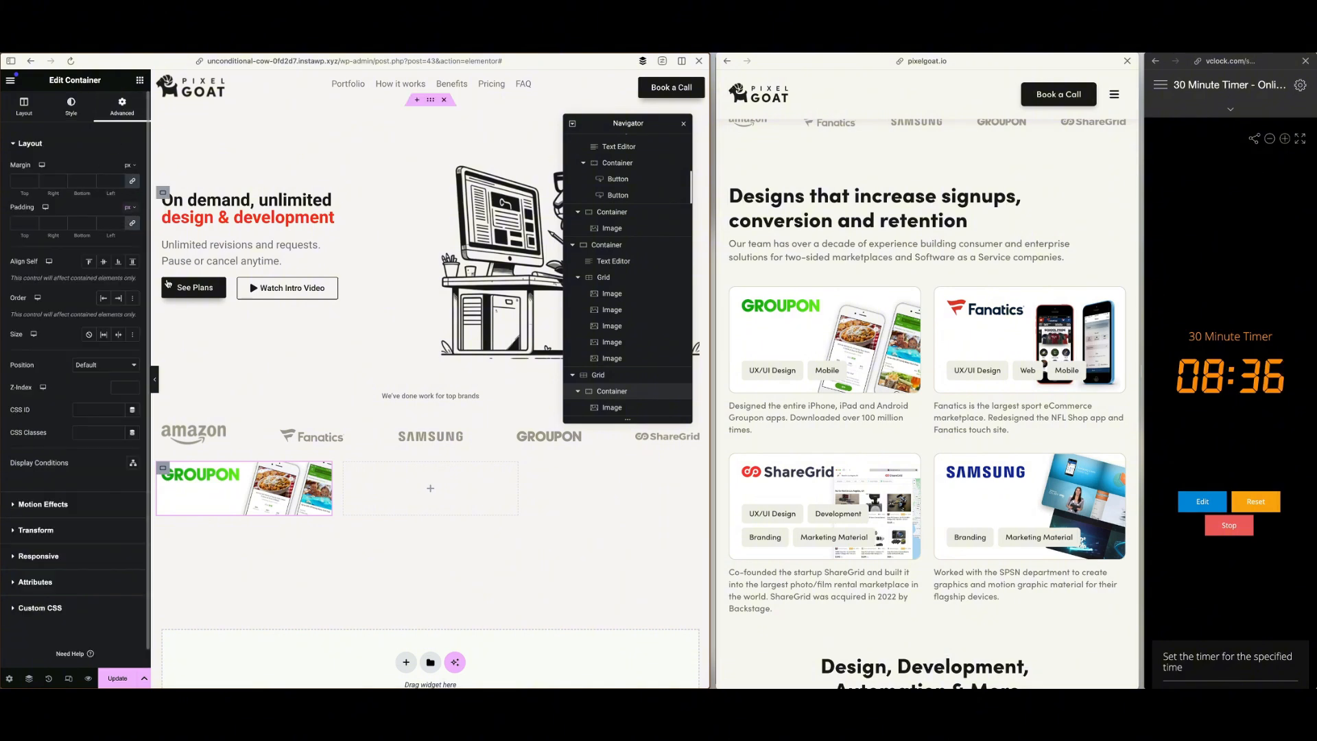
left_click(128, 207)
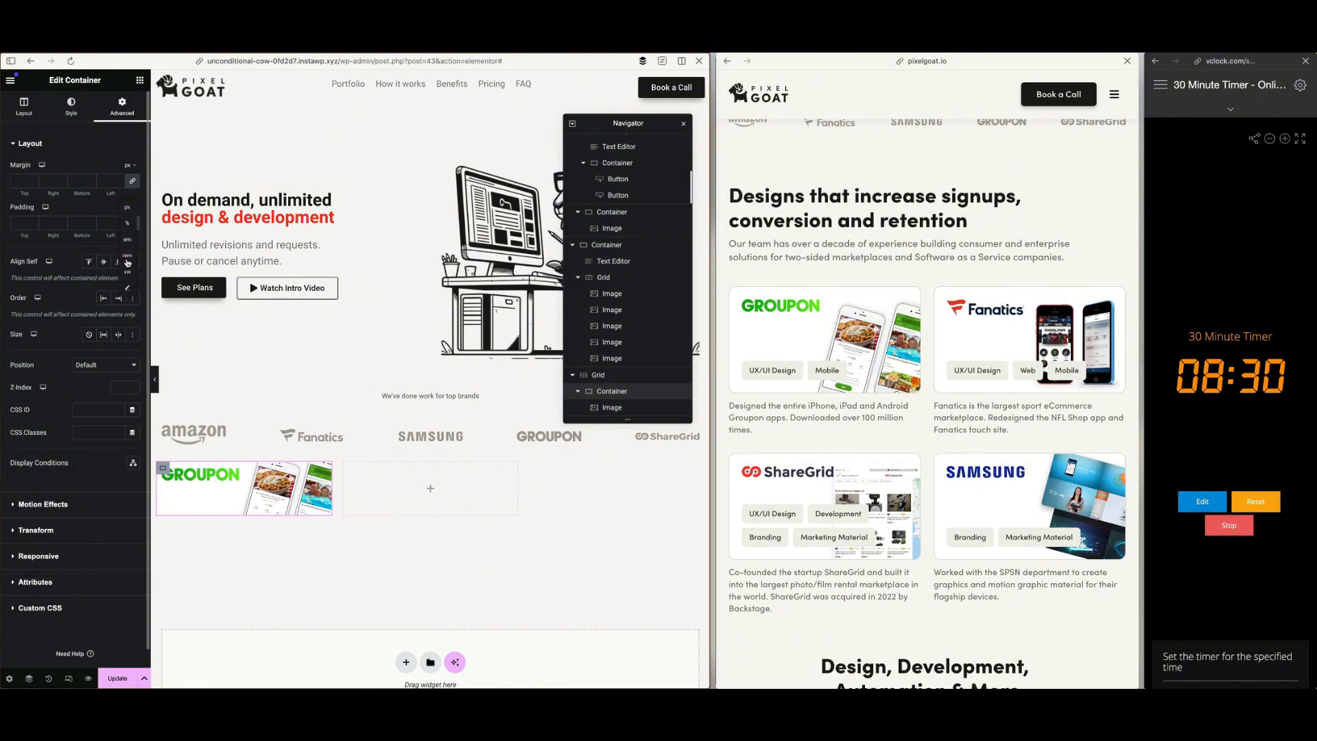
left_click(20, 223)
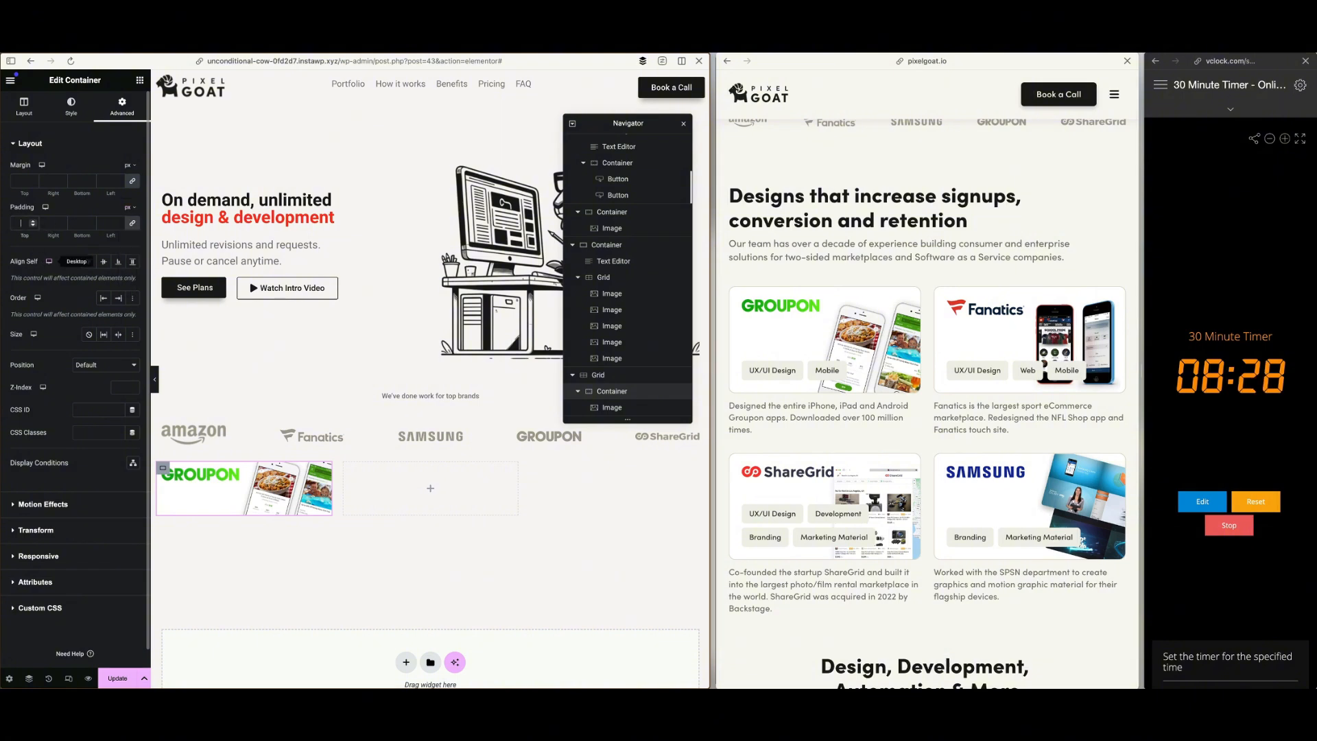
type("20")
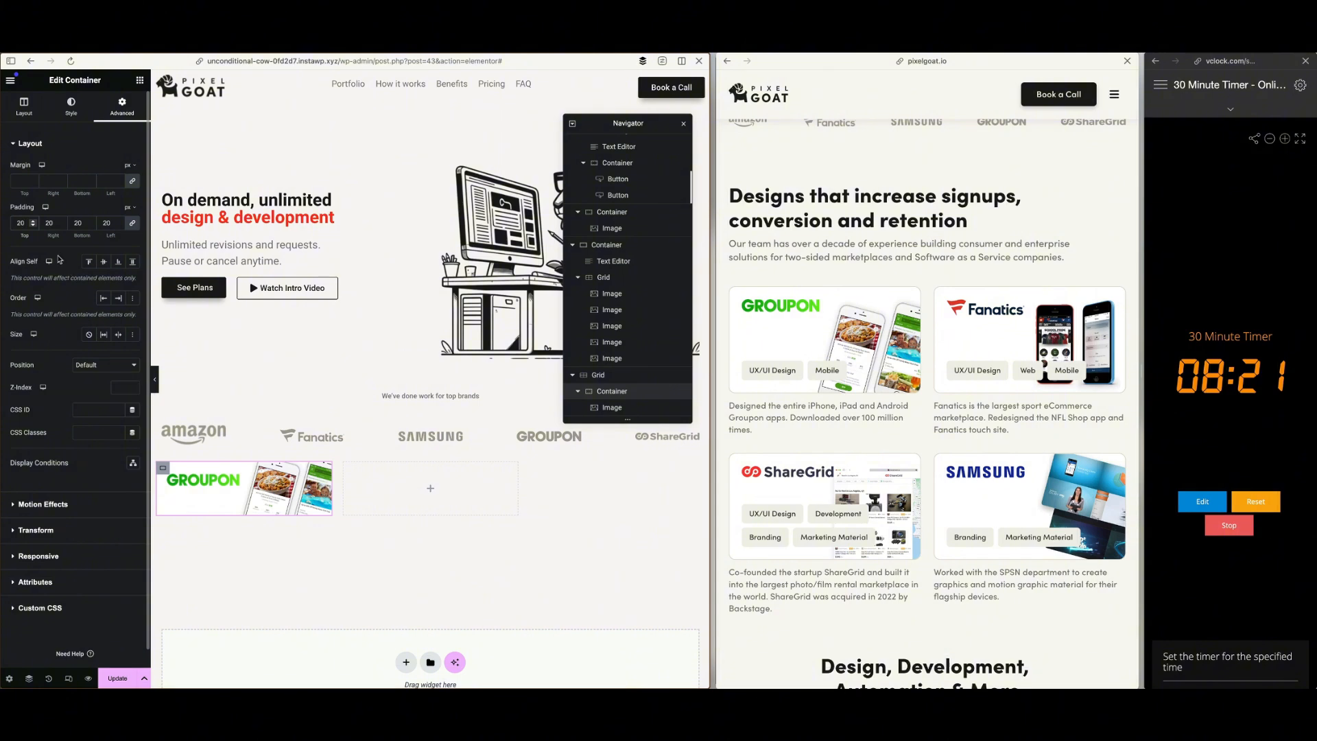
scroll(73, 262, "down", 1)
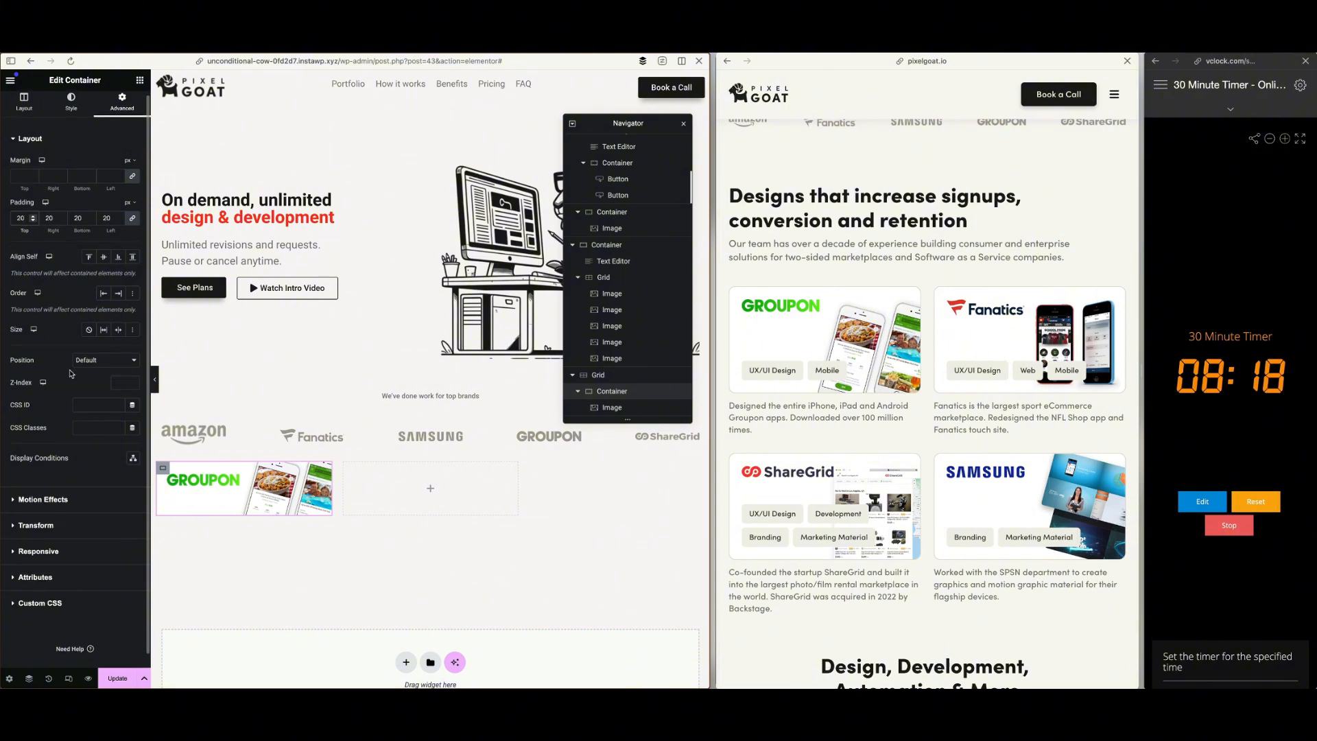
scroll(72, 373, "up", 1)
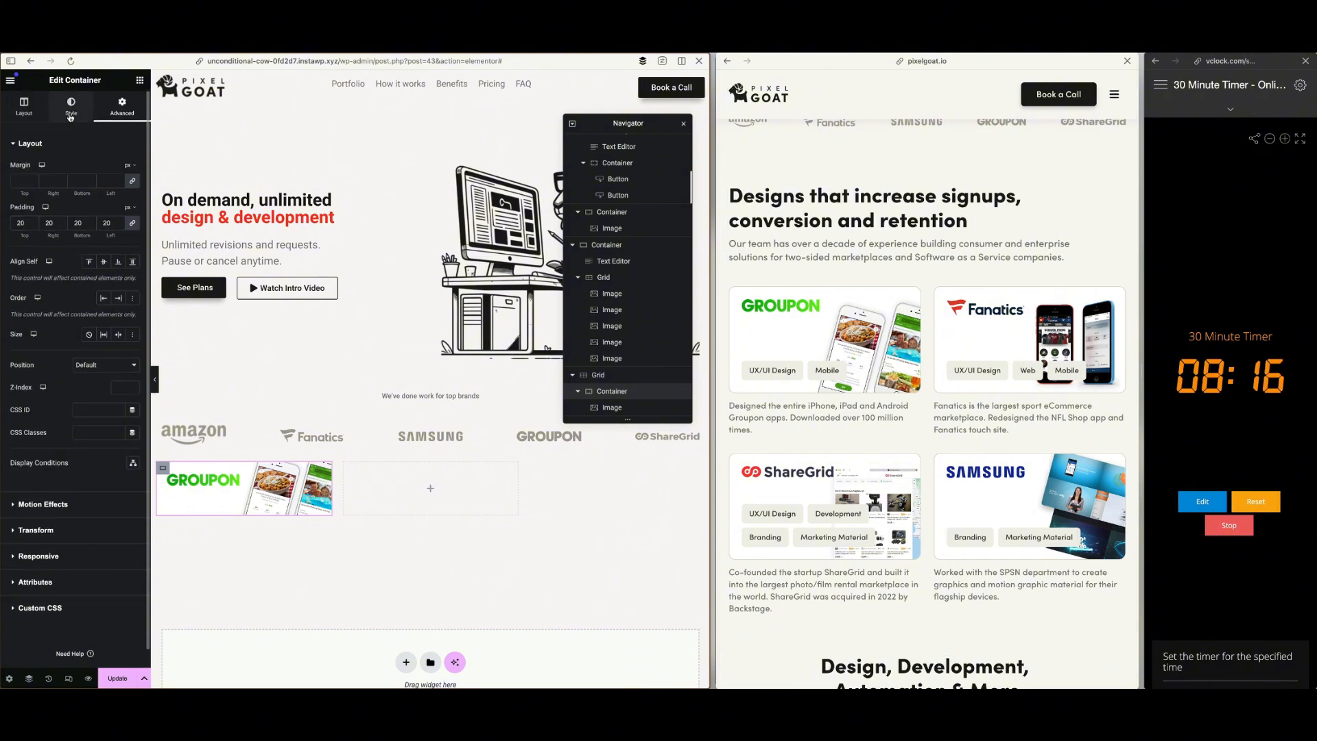
Give the Groupon card container a solid 1 px border with a 16 px corner radius on all corners
left_click(71, 107)
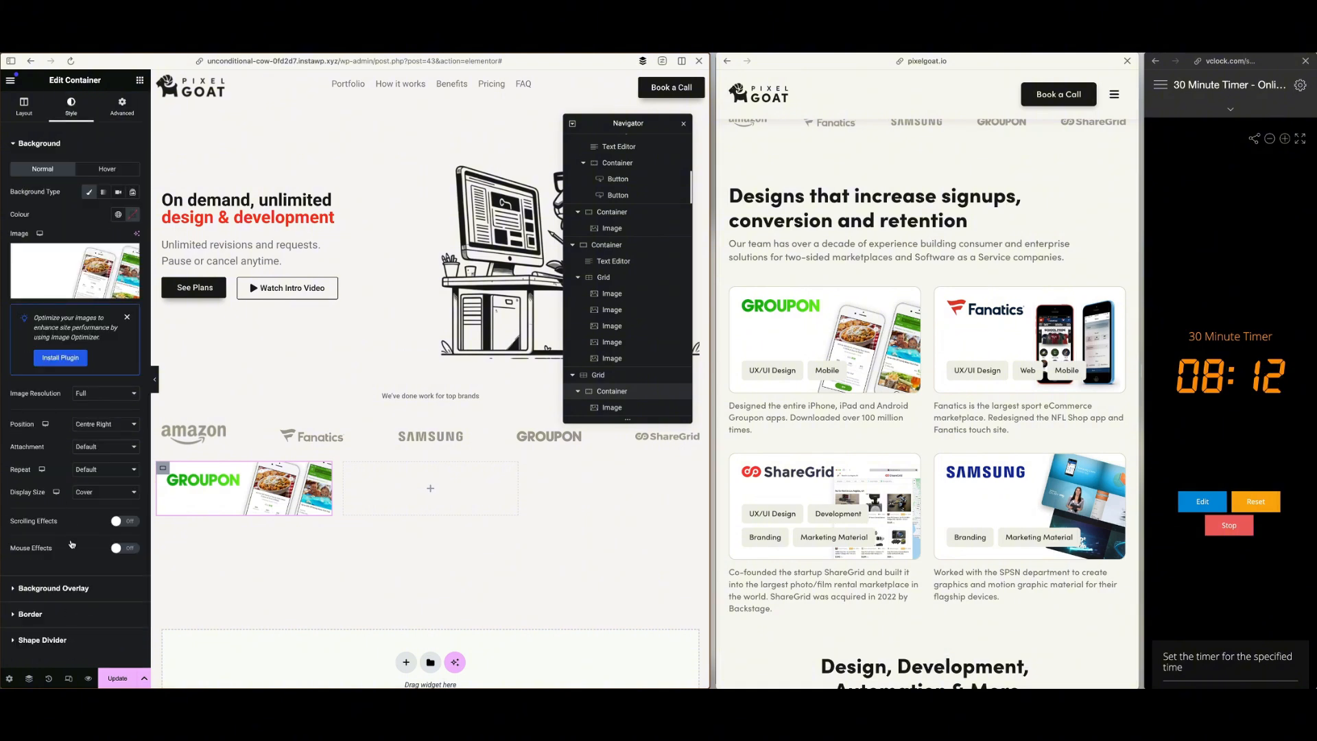
left_click(52, 614)
left_click(106, 246)
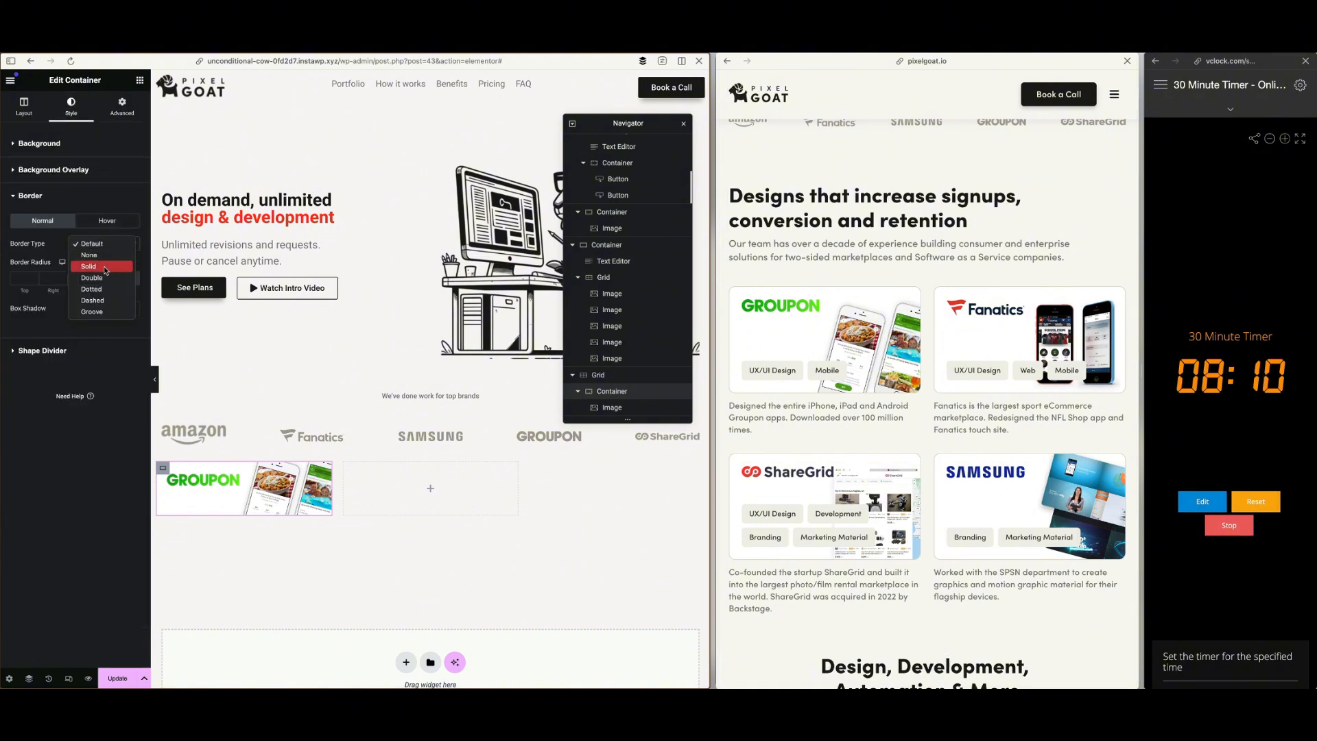
left_click(105, 272)
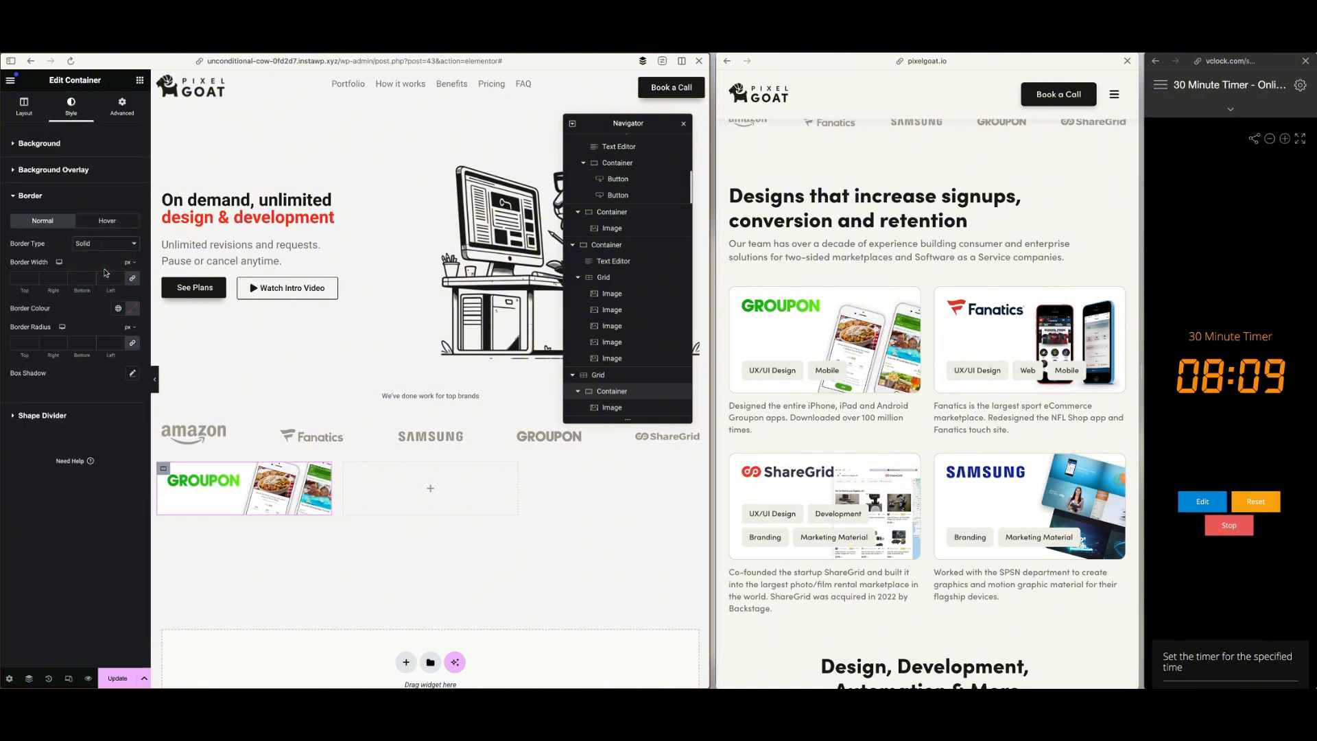
left_click(33, 277)
left_click(31, 343)
type("20")
type("16")
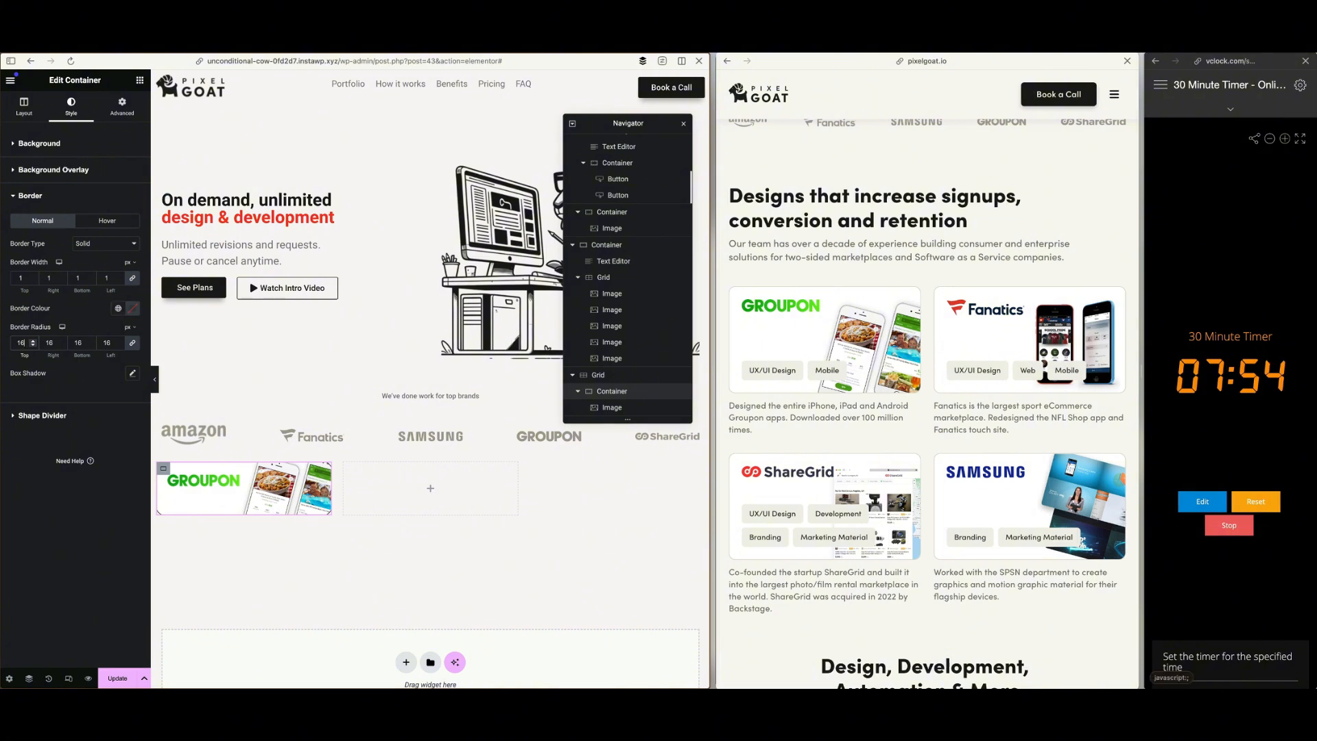
Sample the Groupon card's outline colour on the reference page and apply it as the container's border colour
left_click(1216, 43)
left_click(1216, 42)
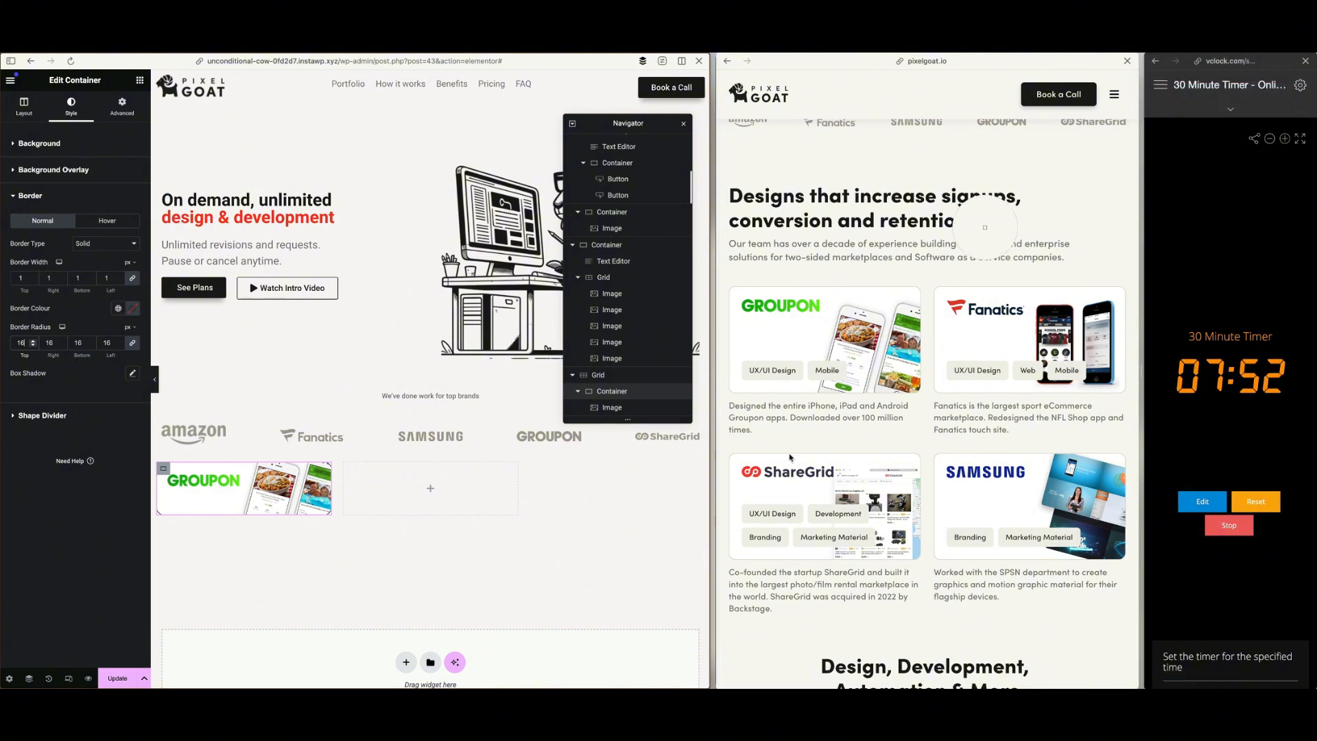
left_click(760, 397)
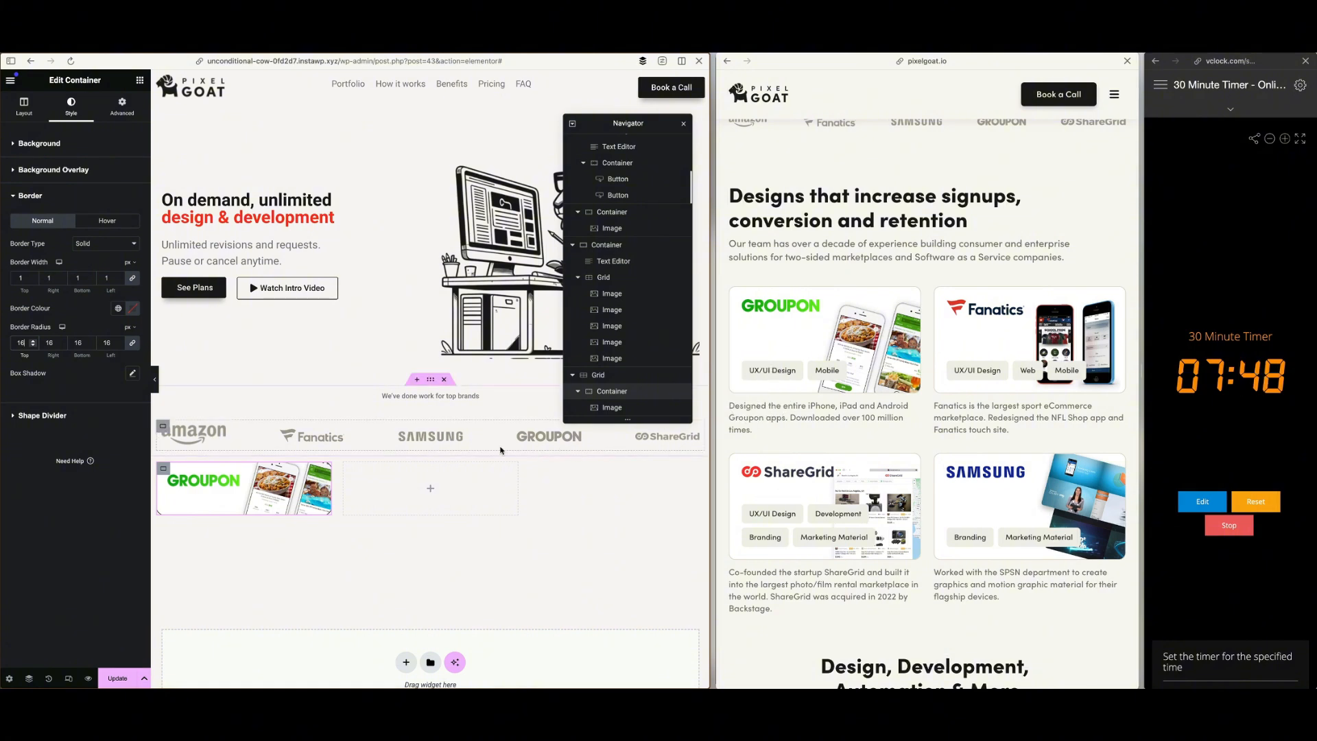
left_click(133, 310)
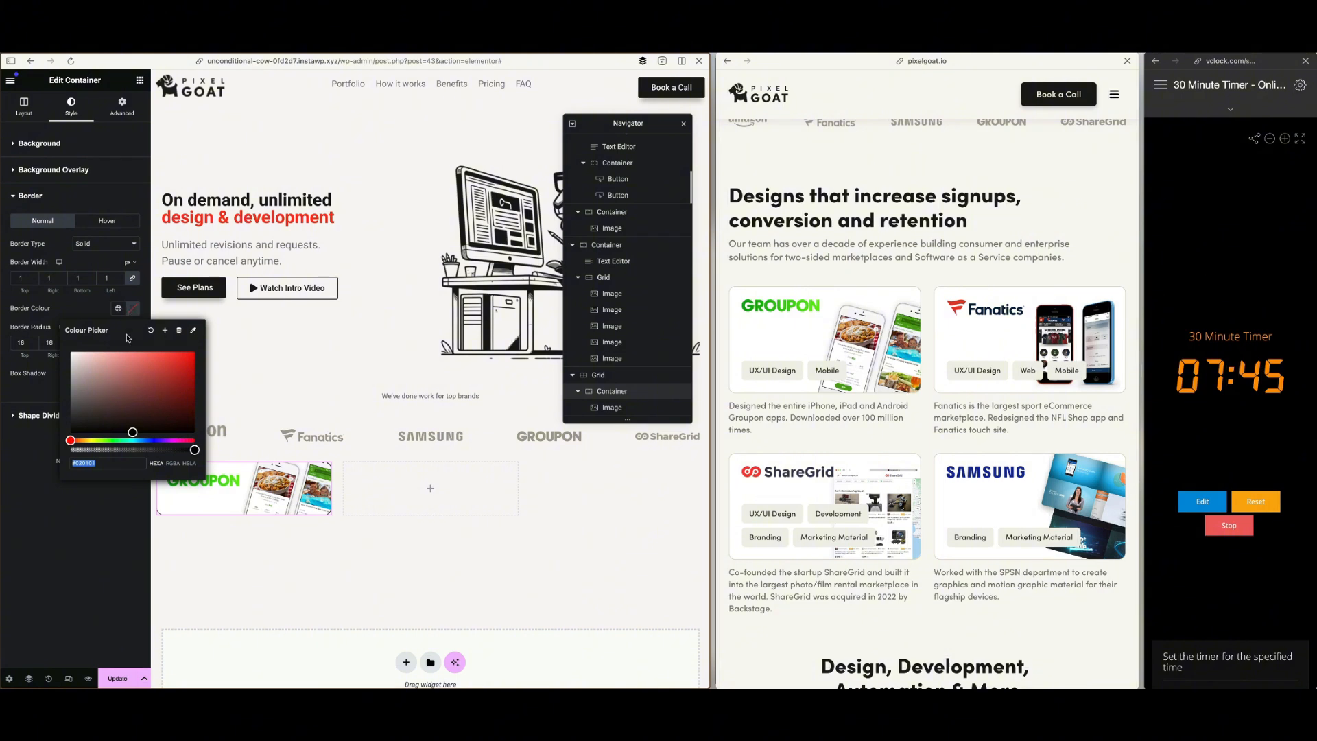
double_click(123, 465)
type("DBD8CE")
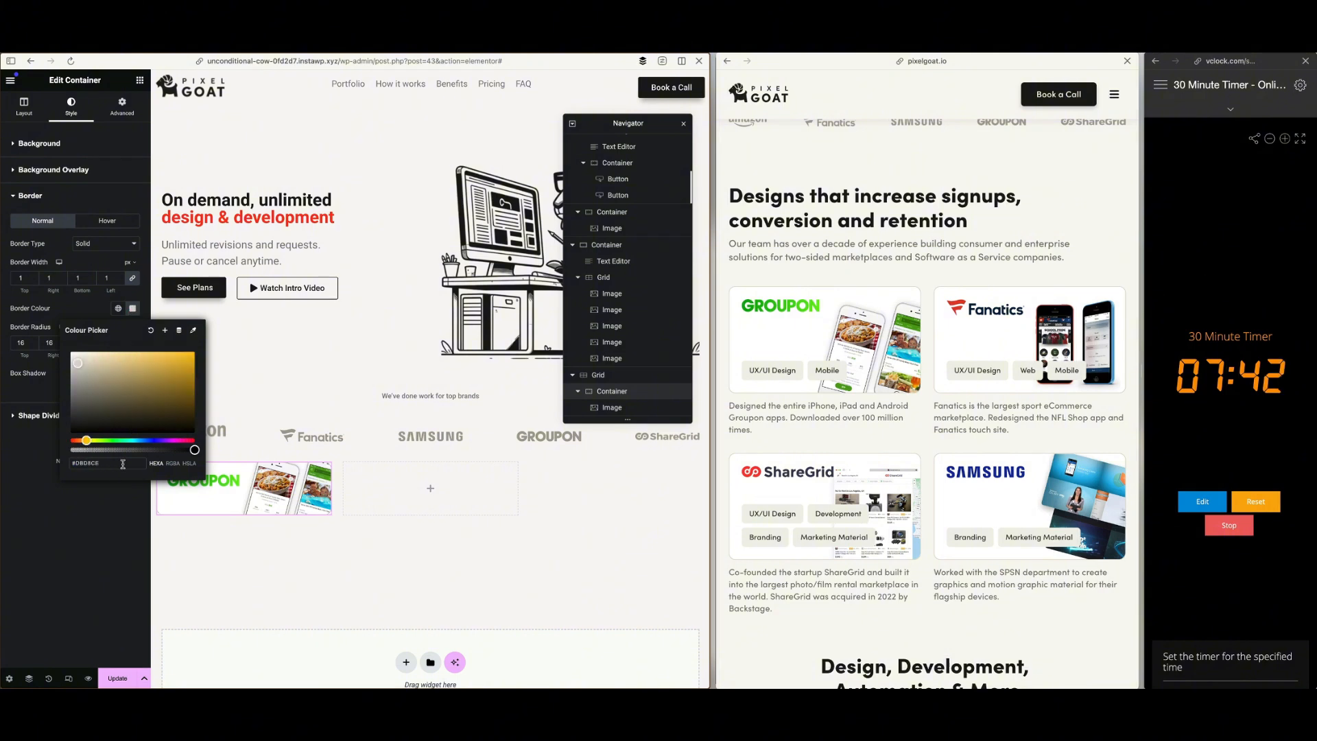
Set the portfolio card grid to 2 columns
left_click(34, 516)
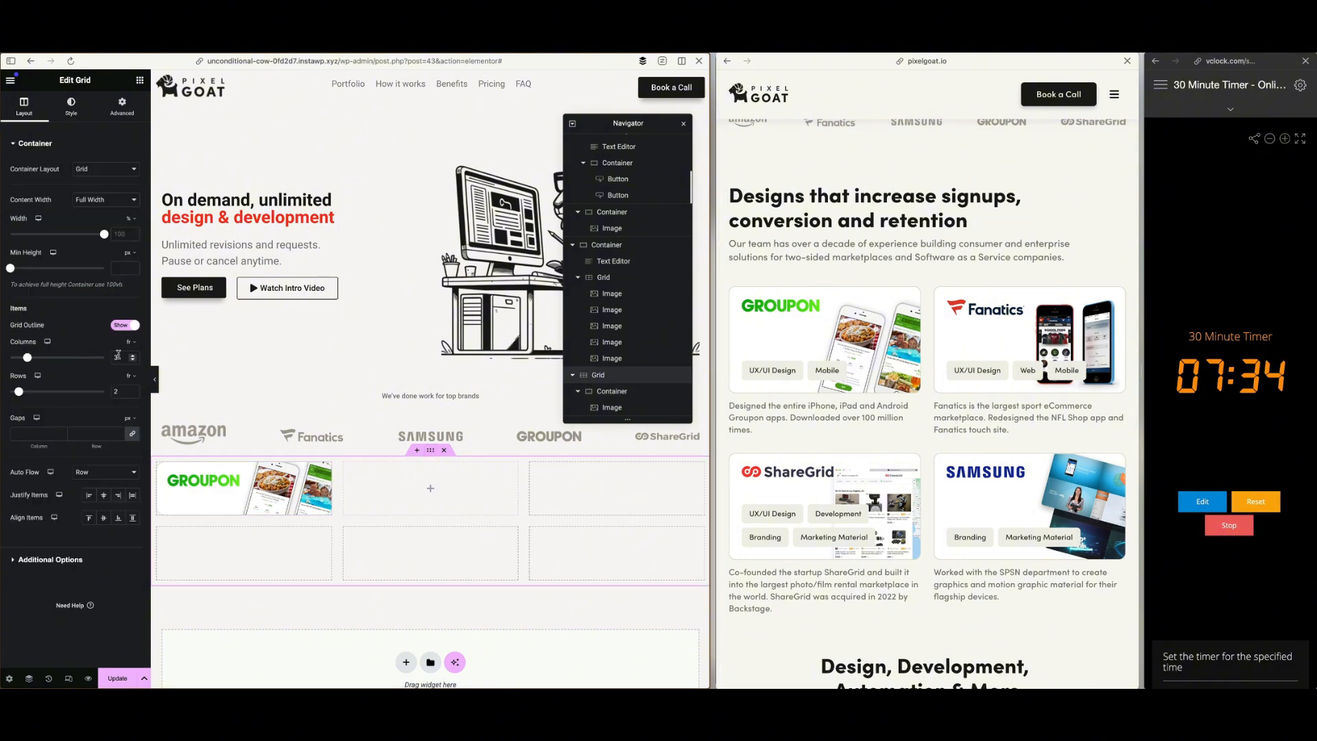
type("2")
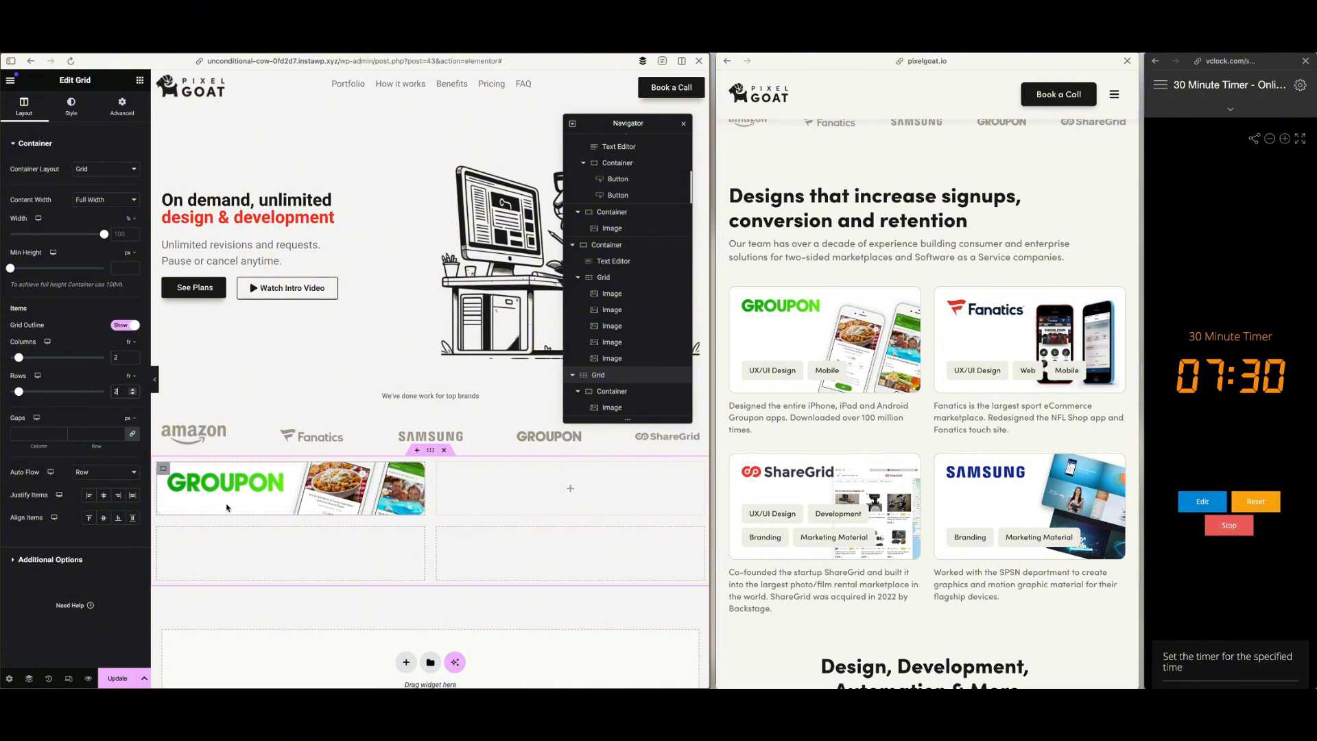
Switch the Groupon logo's width unit to pixels and resize the logo slightly smaller within the wider card
left_click(408, 481)
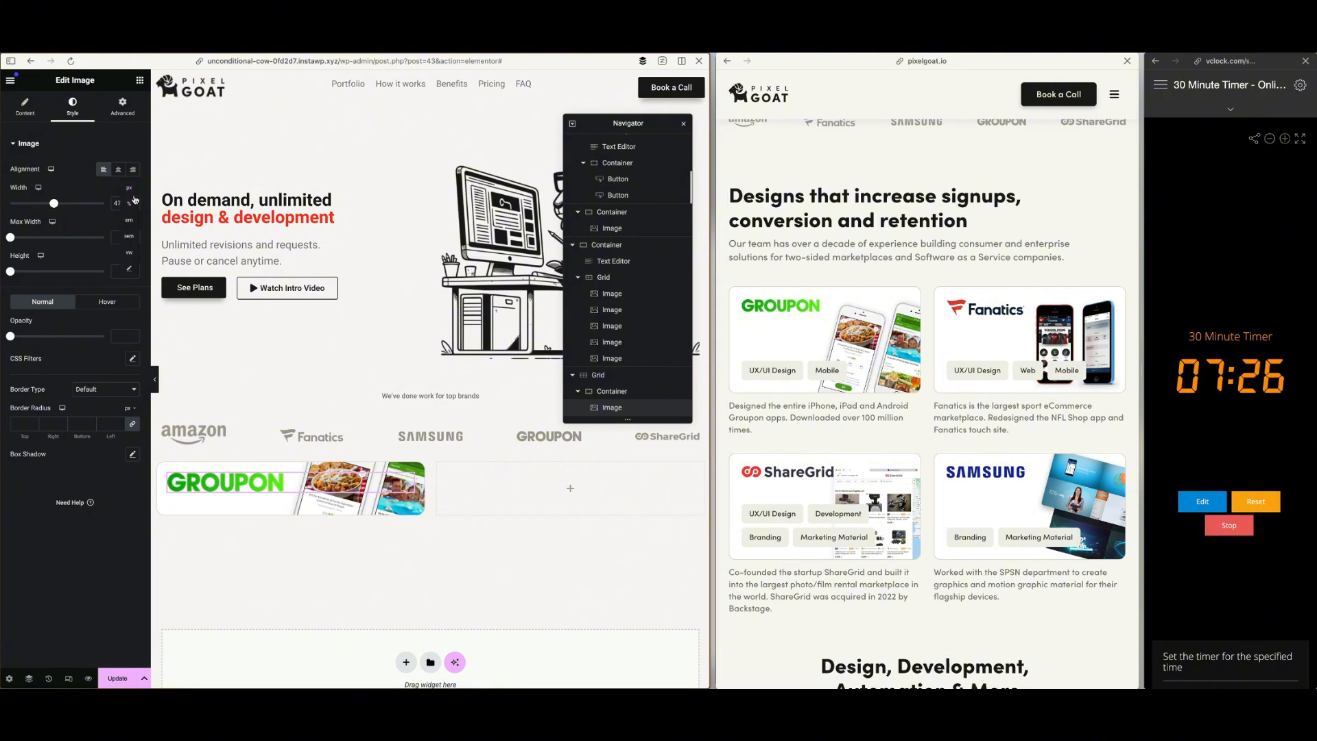
left_click(129, 189)
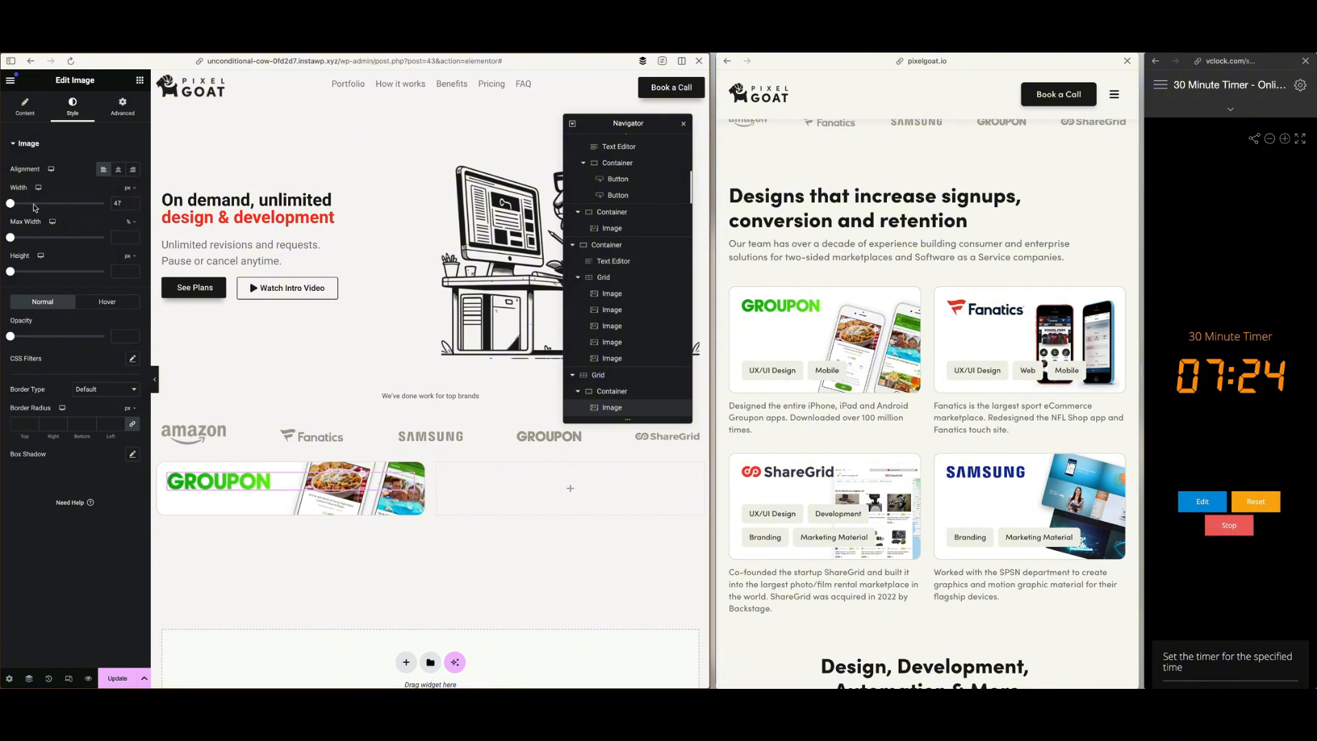
left_click_drag(15, 204, 24, 205)
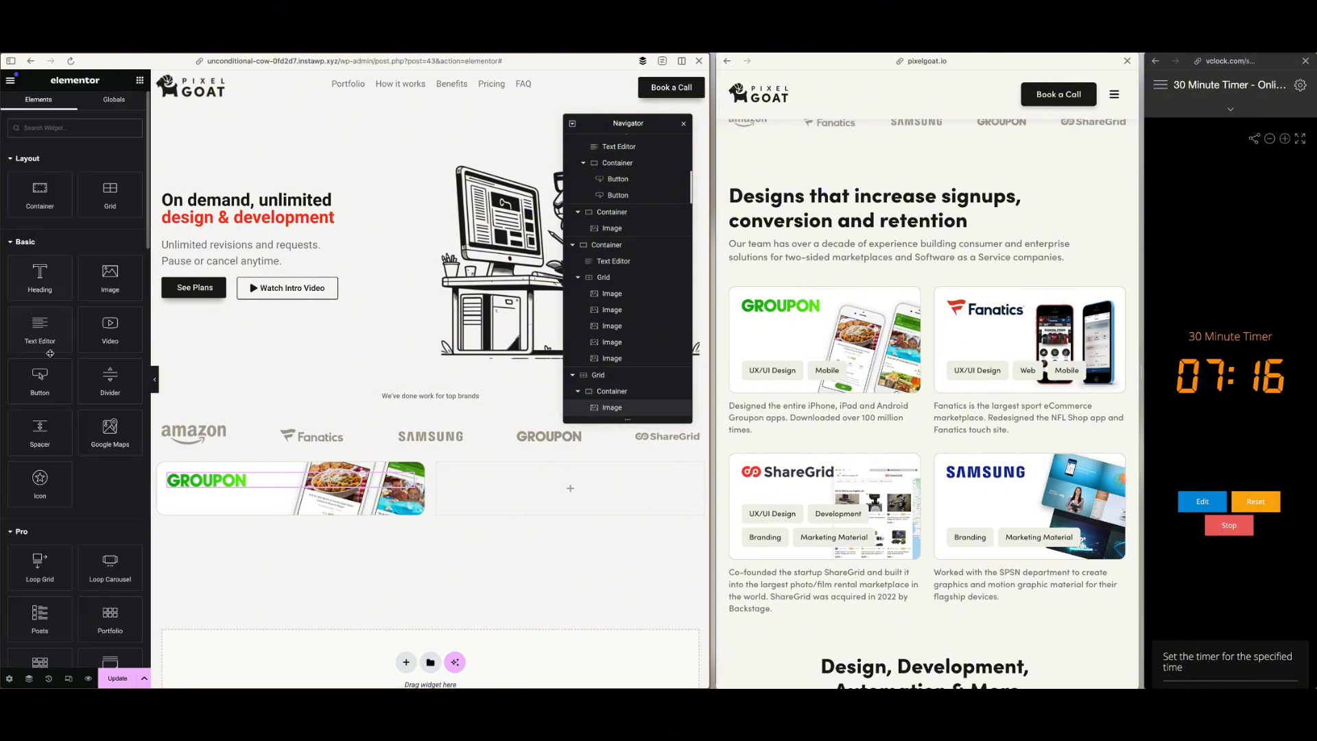
Nest a container below the Groupon logo inside the card and set its direction to a horizontal row
left_click_drag(40, 192, 259, 488)
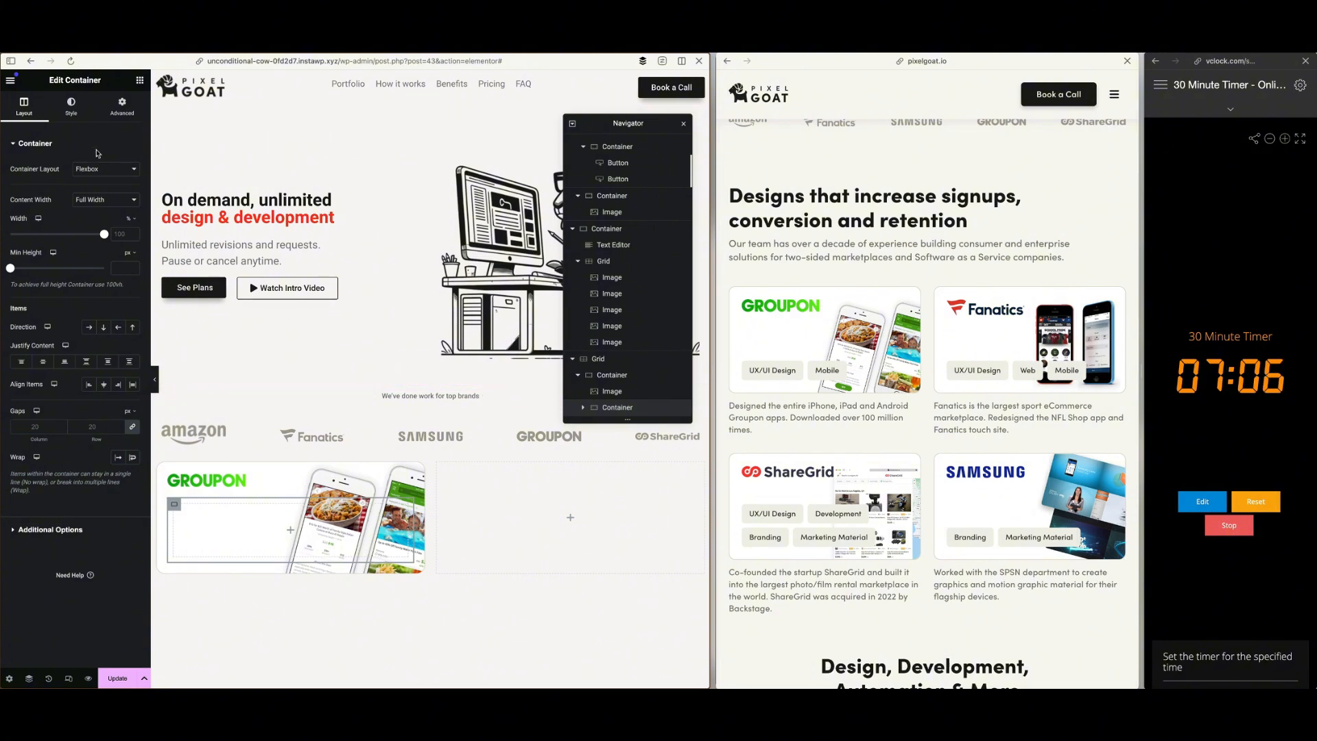
left_click(89, 327)
Place a button in the card's nested container and duplicate it so two sit side by side
left_click(140, 81)
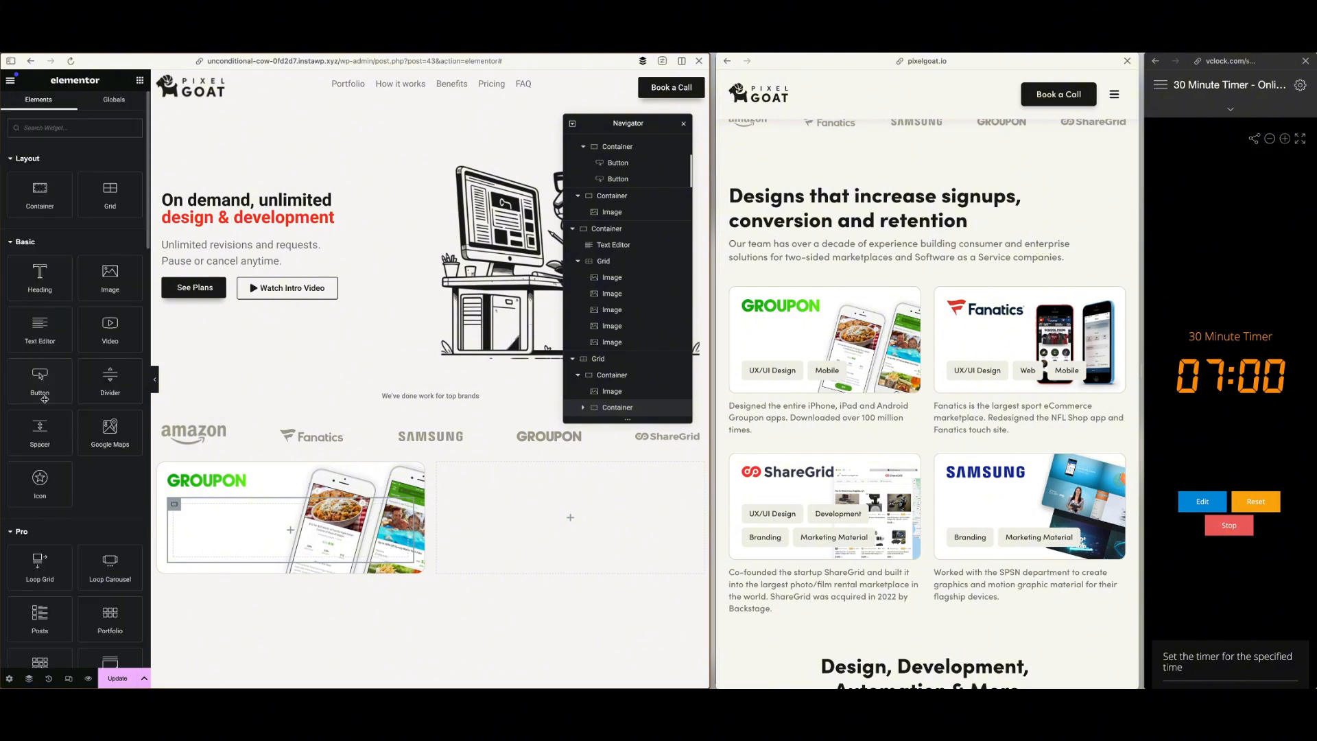
left_click_drag(45, 399, 232, 521)
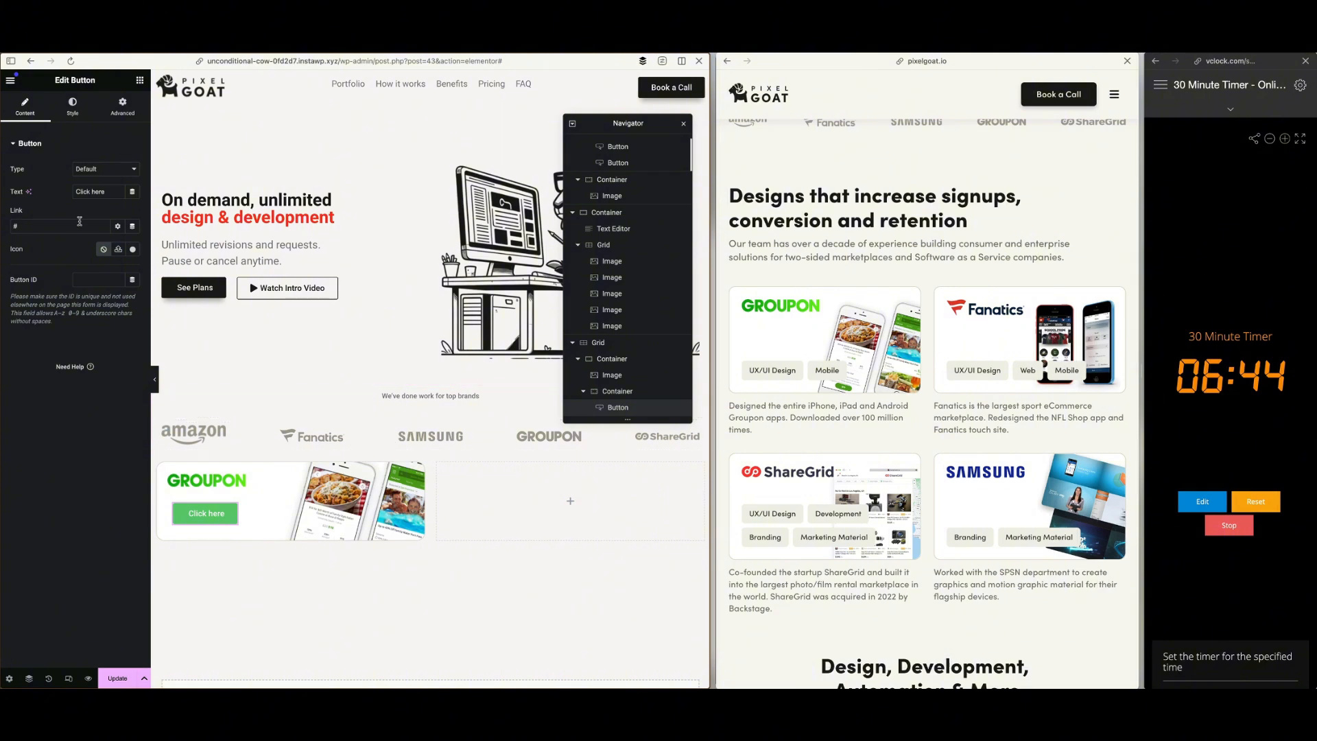
right_click(223, 513)
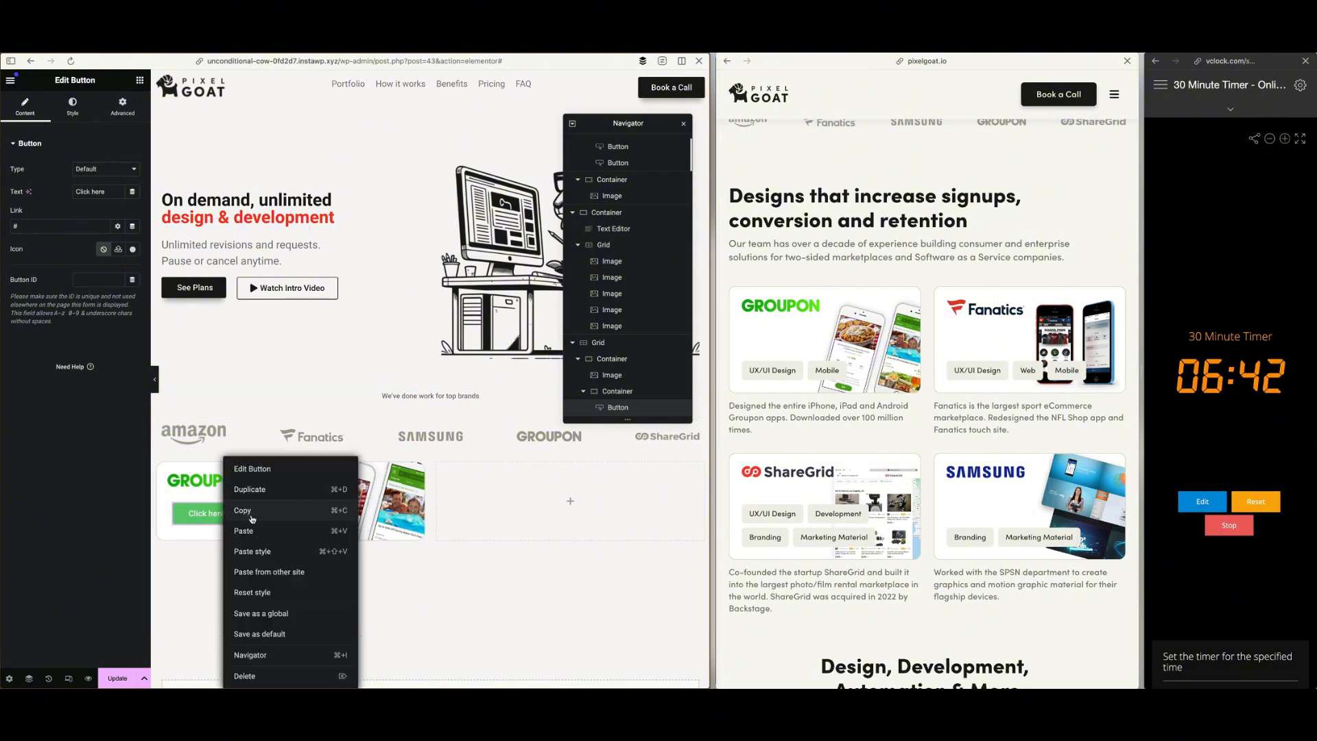
left_click(251, 489)
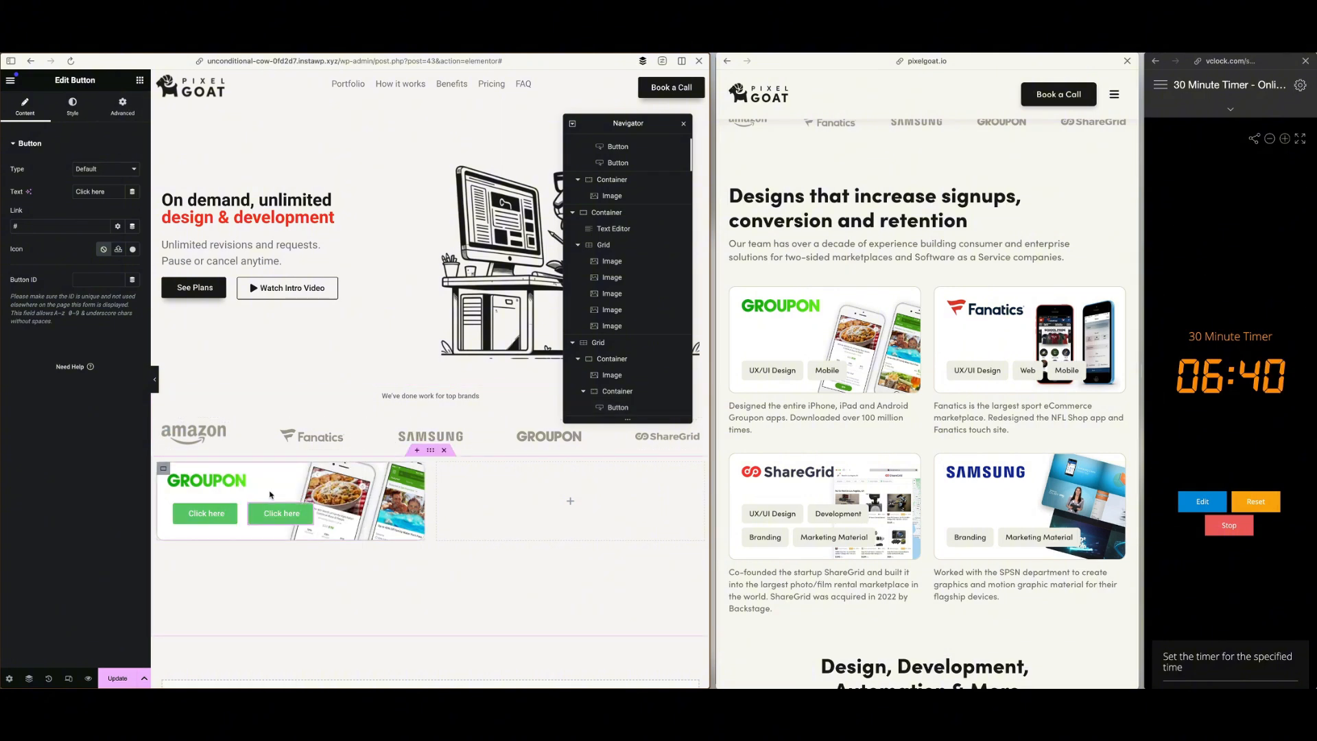
Change the first card button's text to "UI/UX Design"
left_click_drag(113, 191, 67, 196)
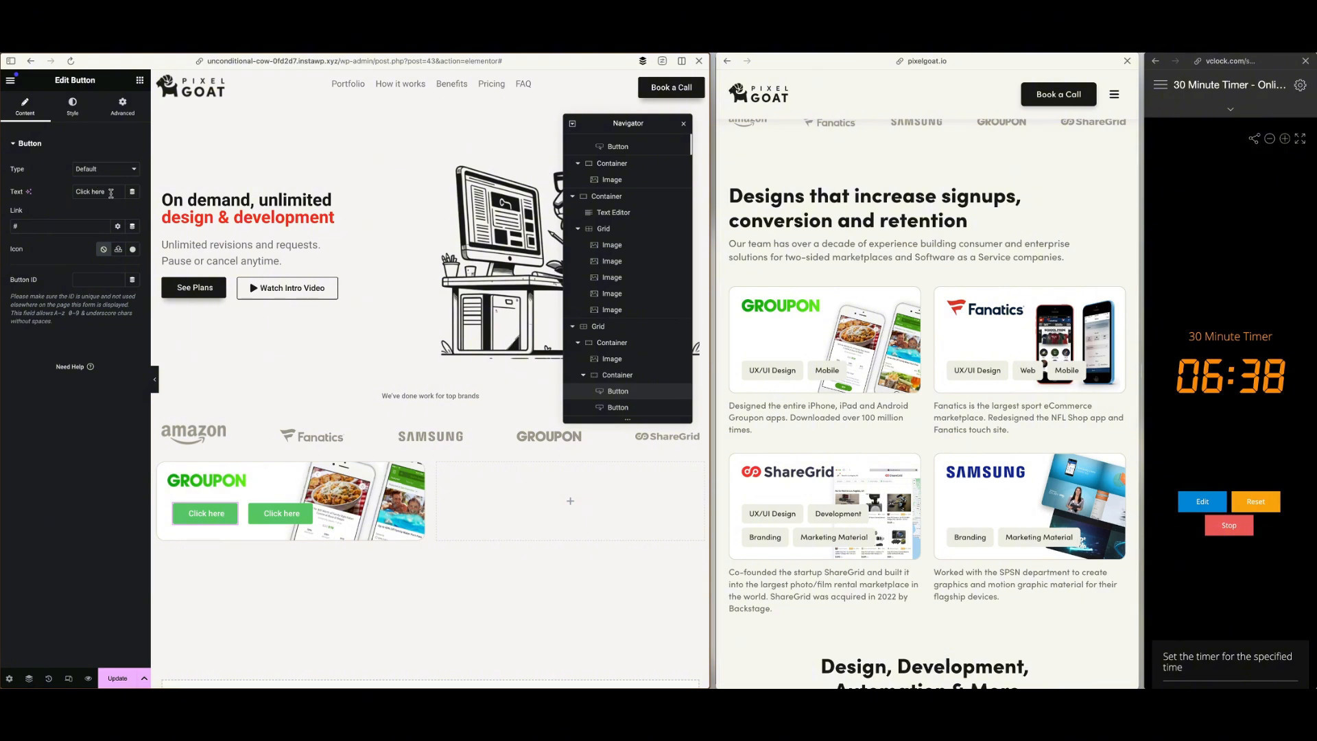
type("UI/U")
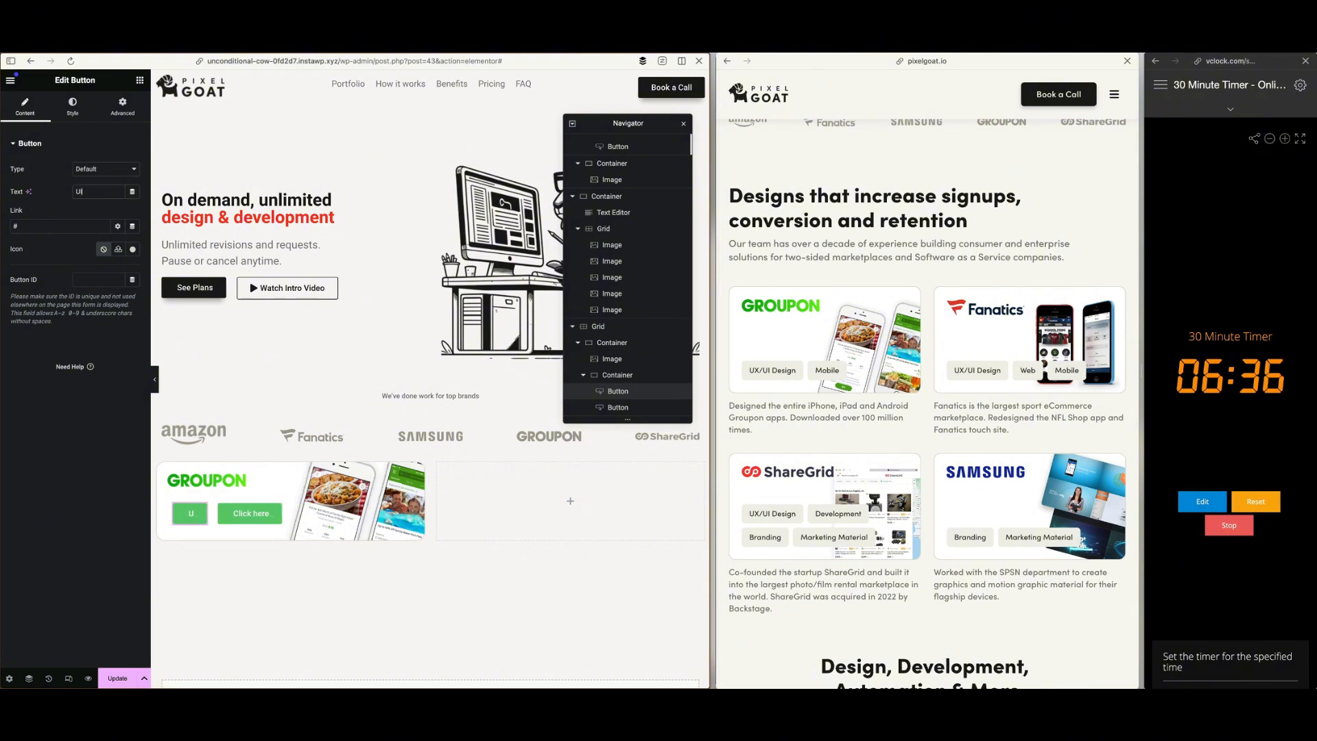
type("X D")
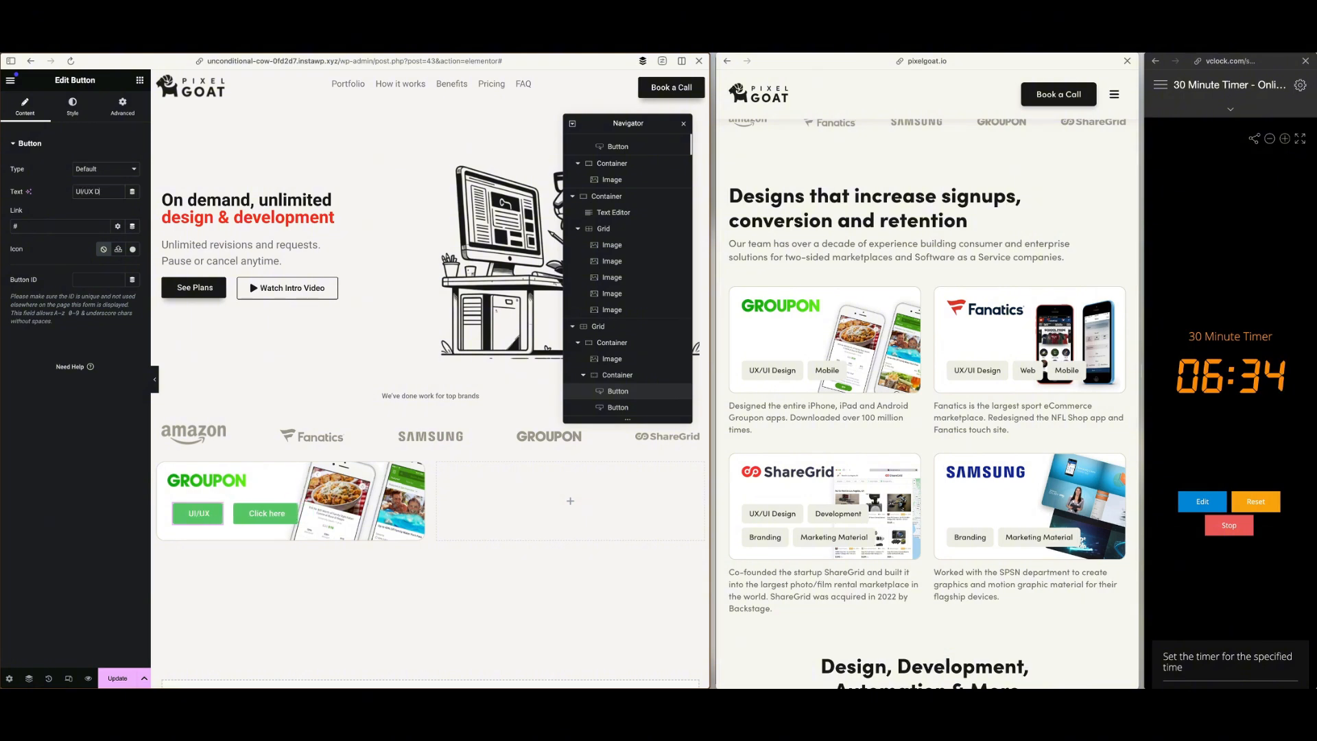
type("esign")
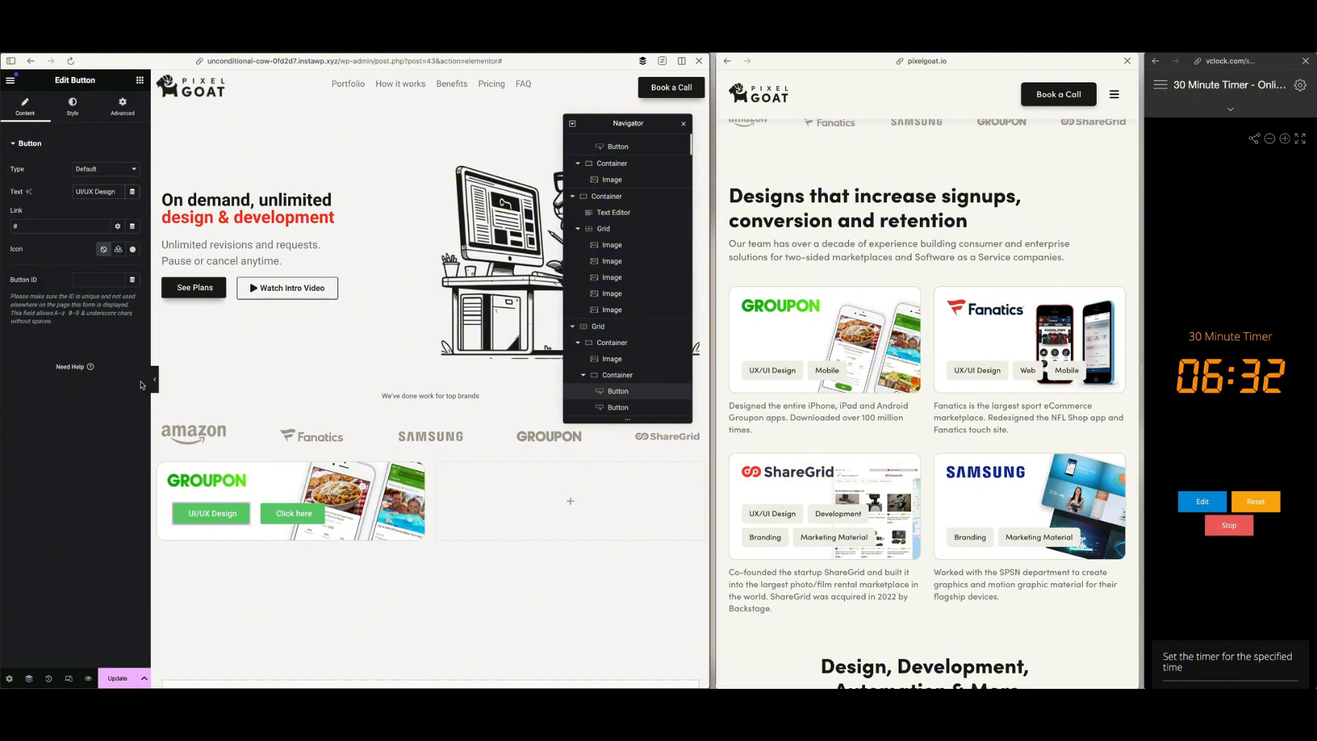
Change the second card button's text to "Mobile"
left_click(302, 513)
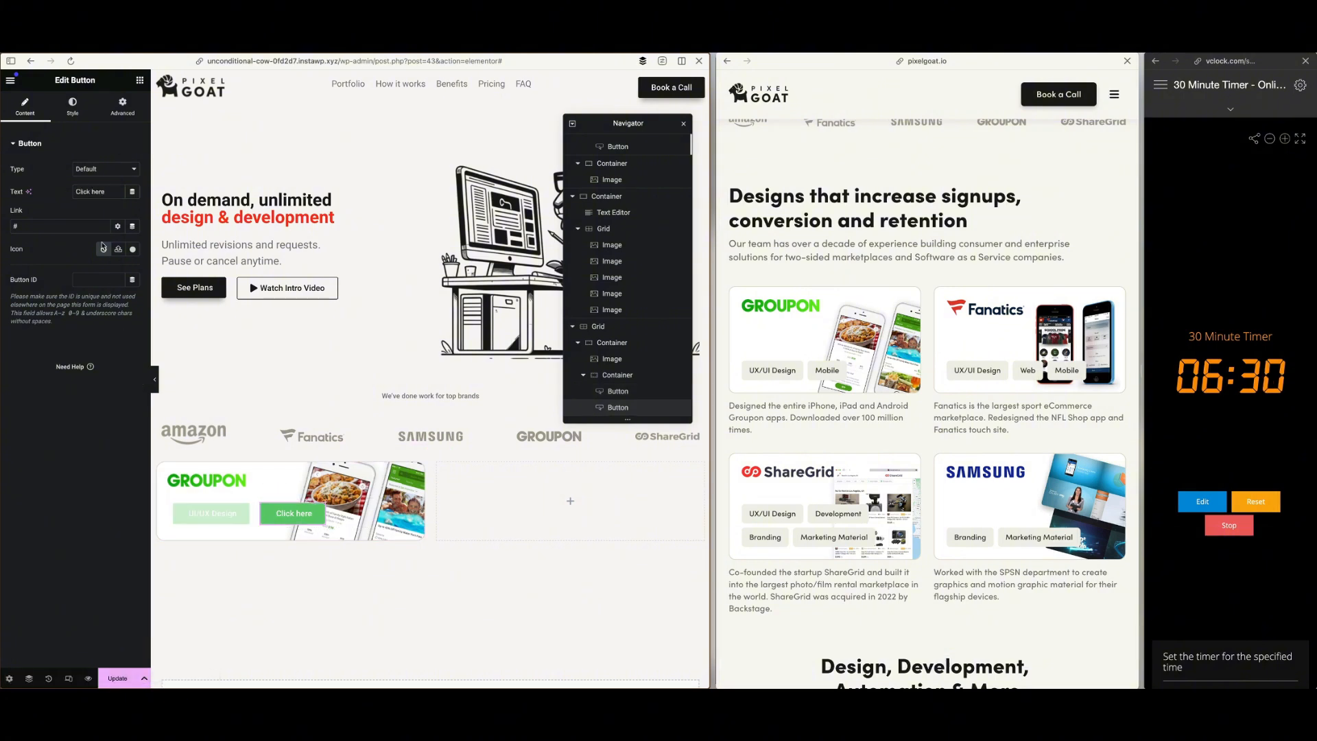
left_click_drag(116, 191, 77, 192)
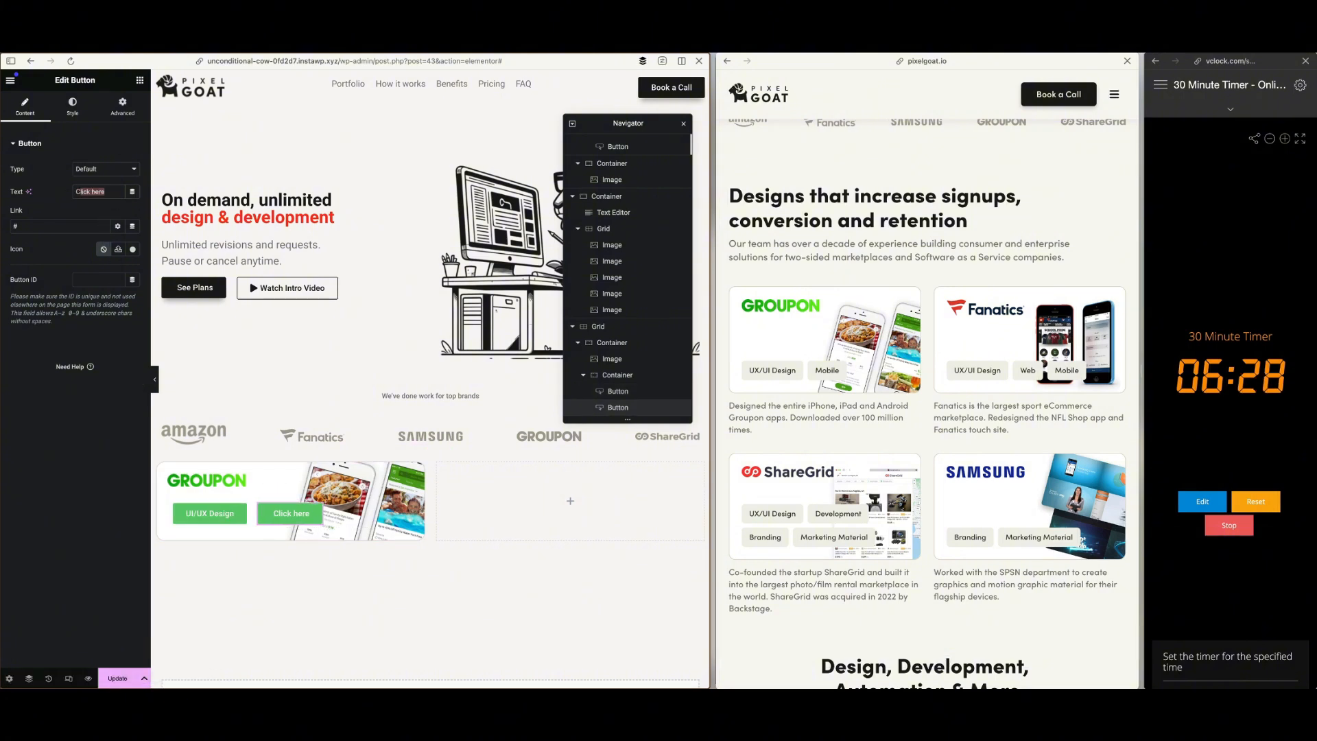
type("Mobile")
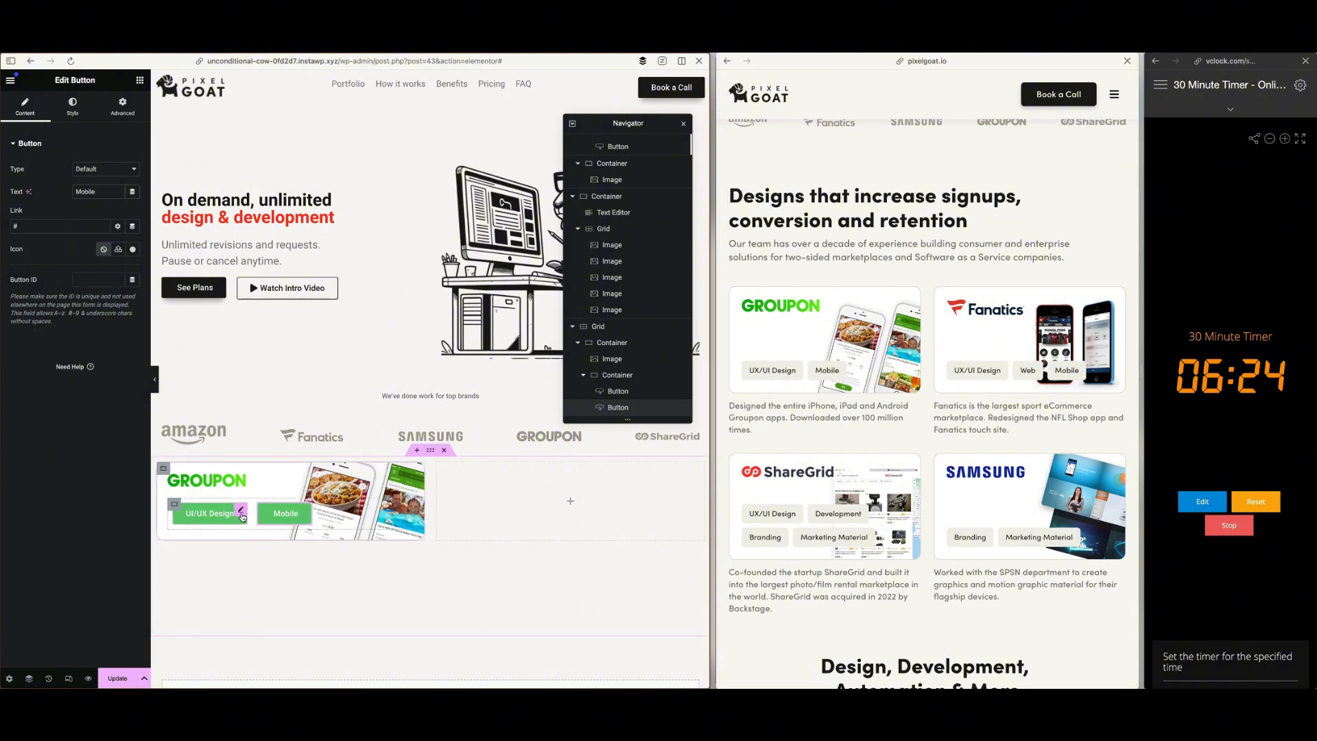
Paste the copied off-white hex code as the UI/UX Design button's background colour and save it as a global colour named "Tan"
left_click(239, 513)
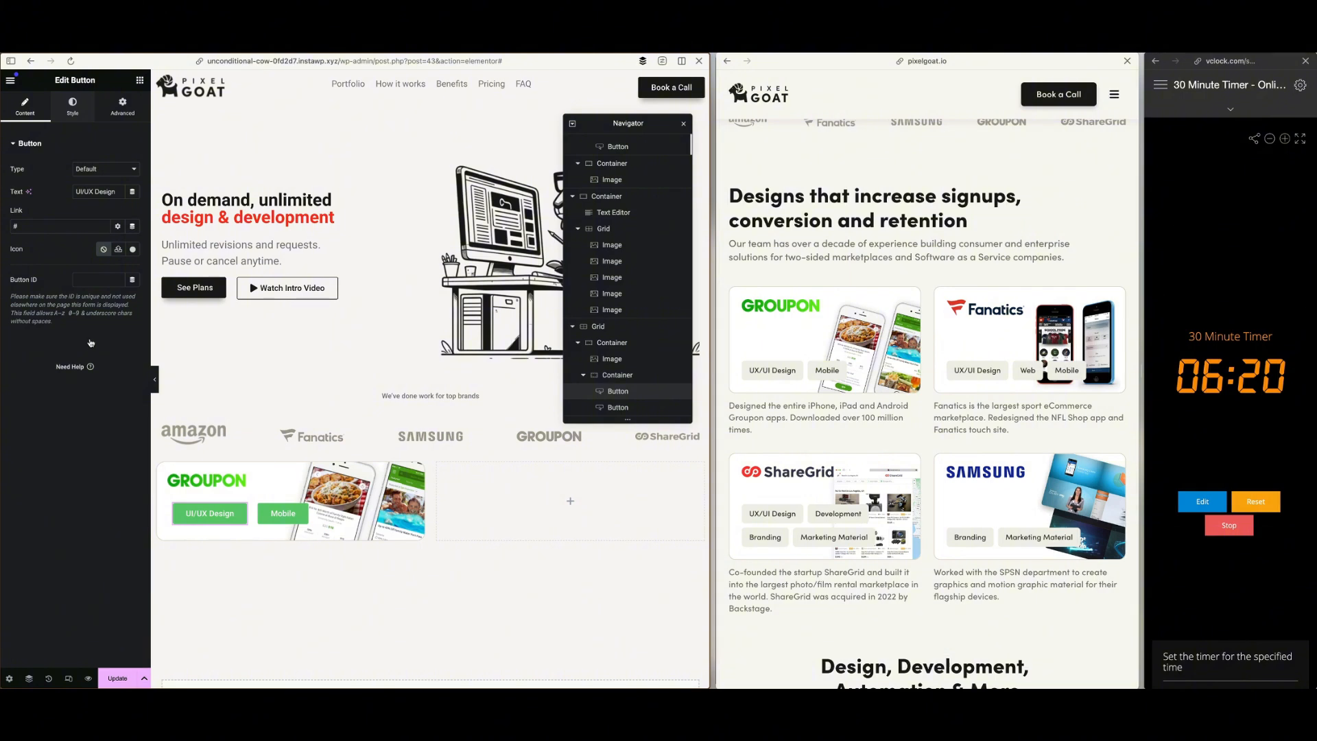
left_click(73, 106)
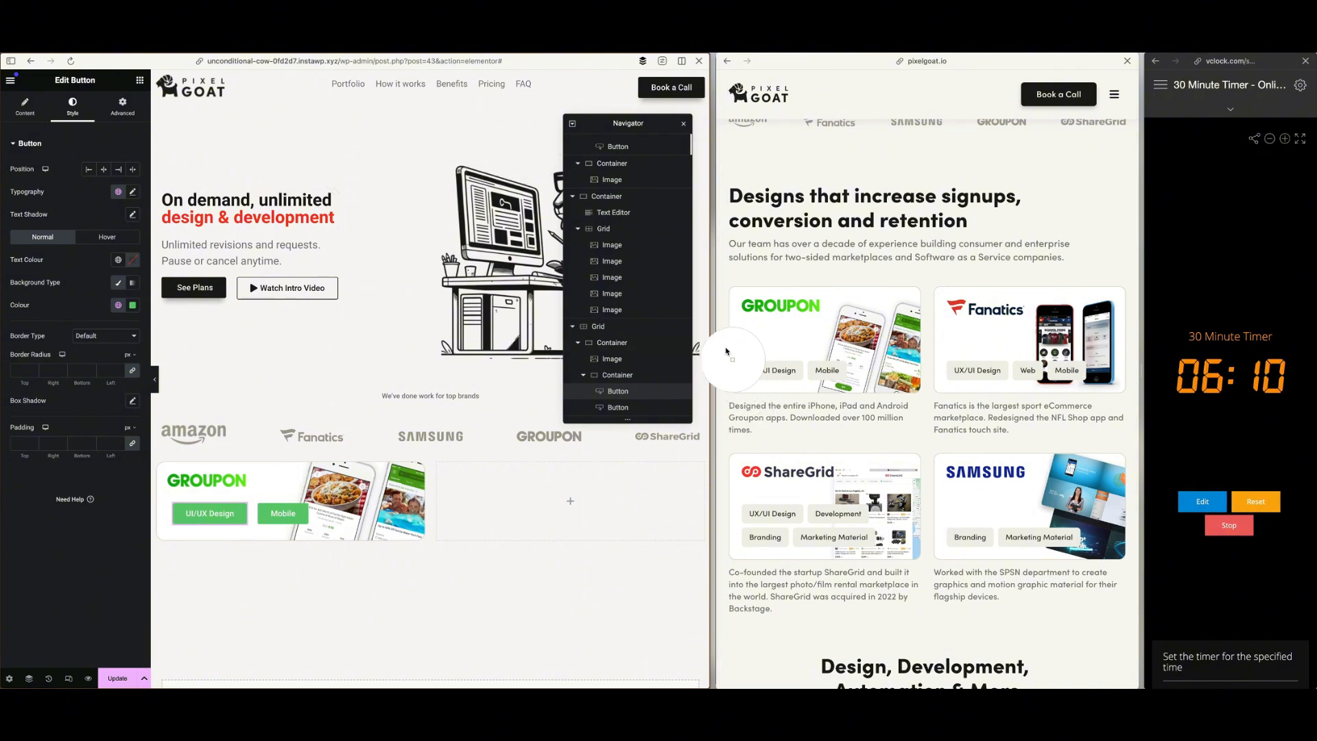
left_click(133, 305)
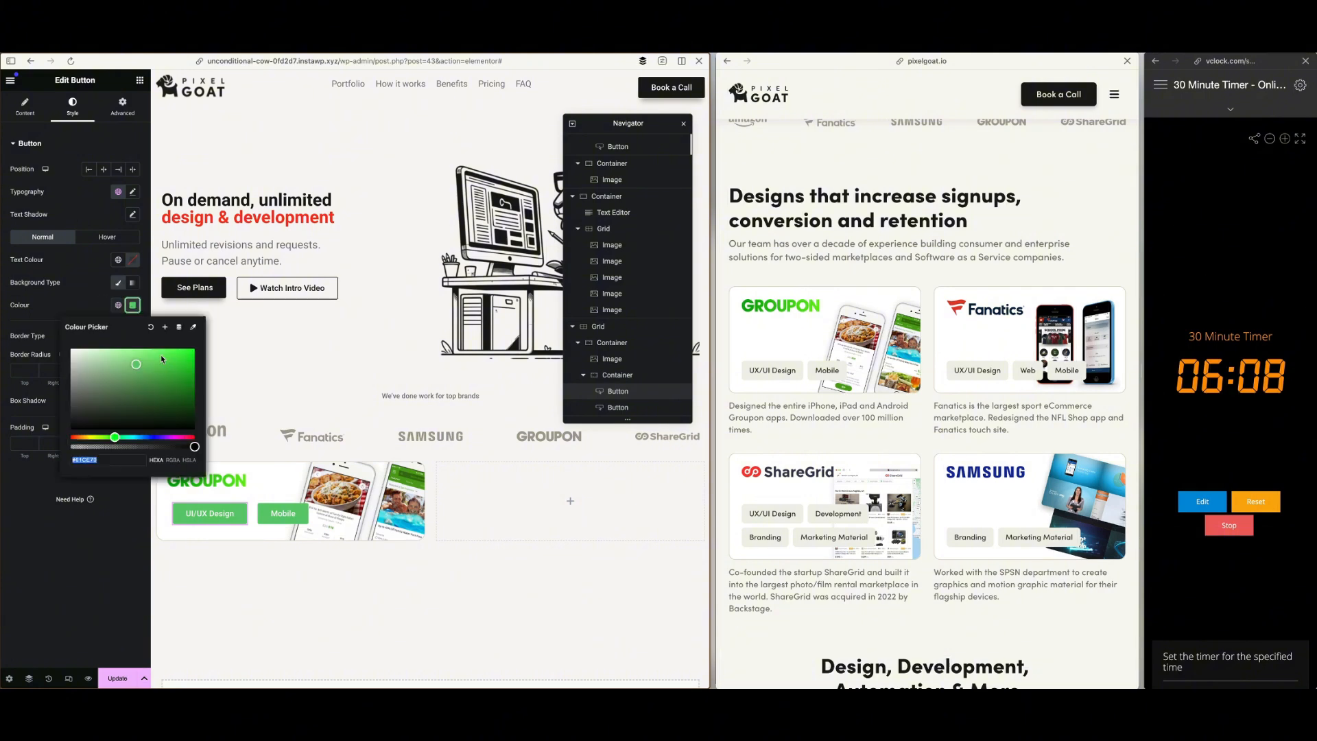
double_click(114, 459)
type("F9F7F4")
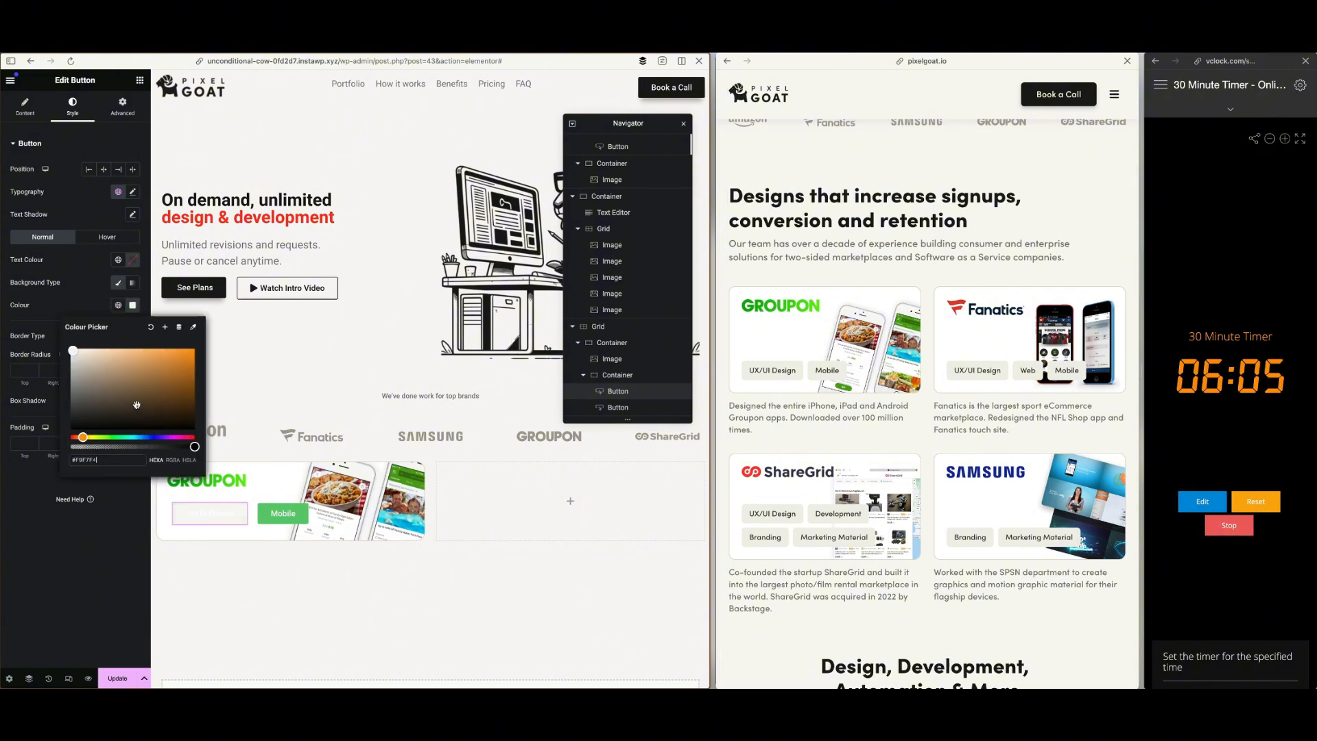
left_click(166, 327)
left_click_drag(336, 385, 249, 387)
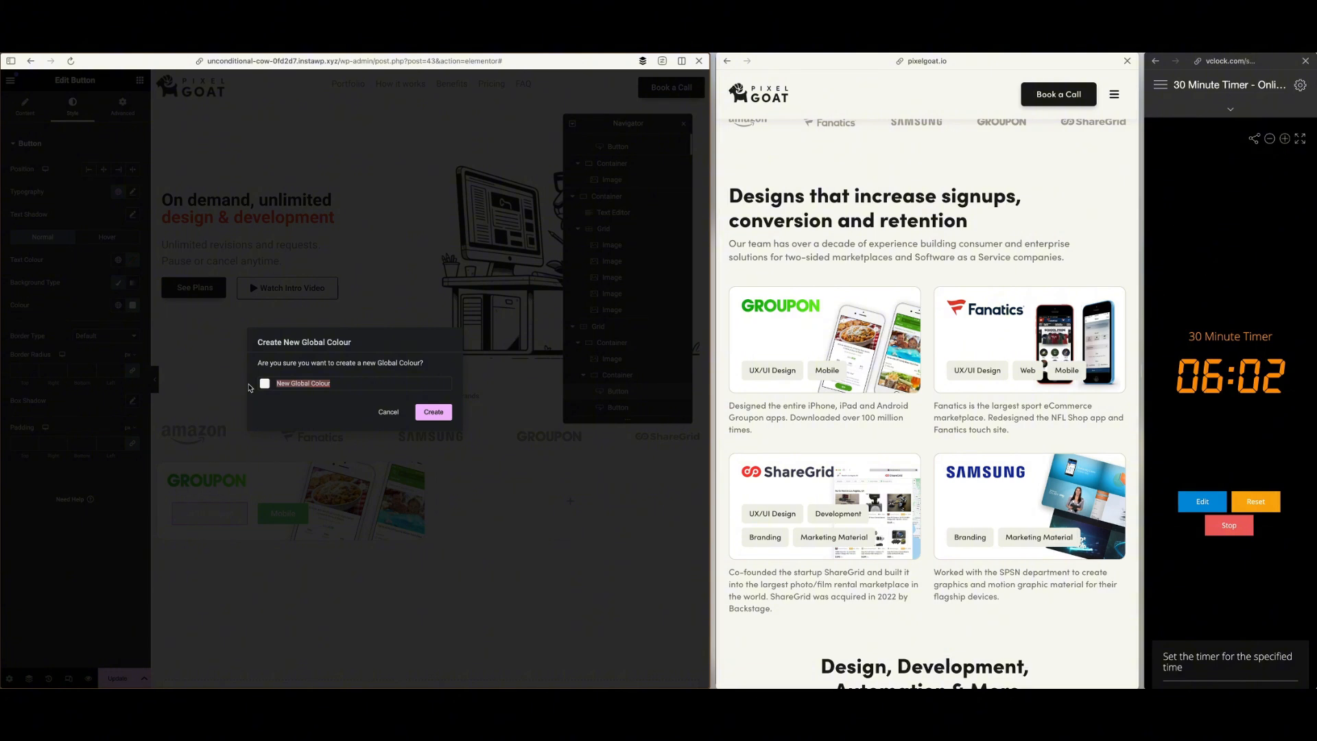
type("Tan")
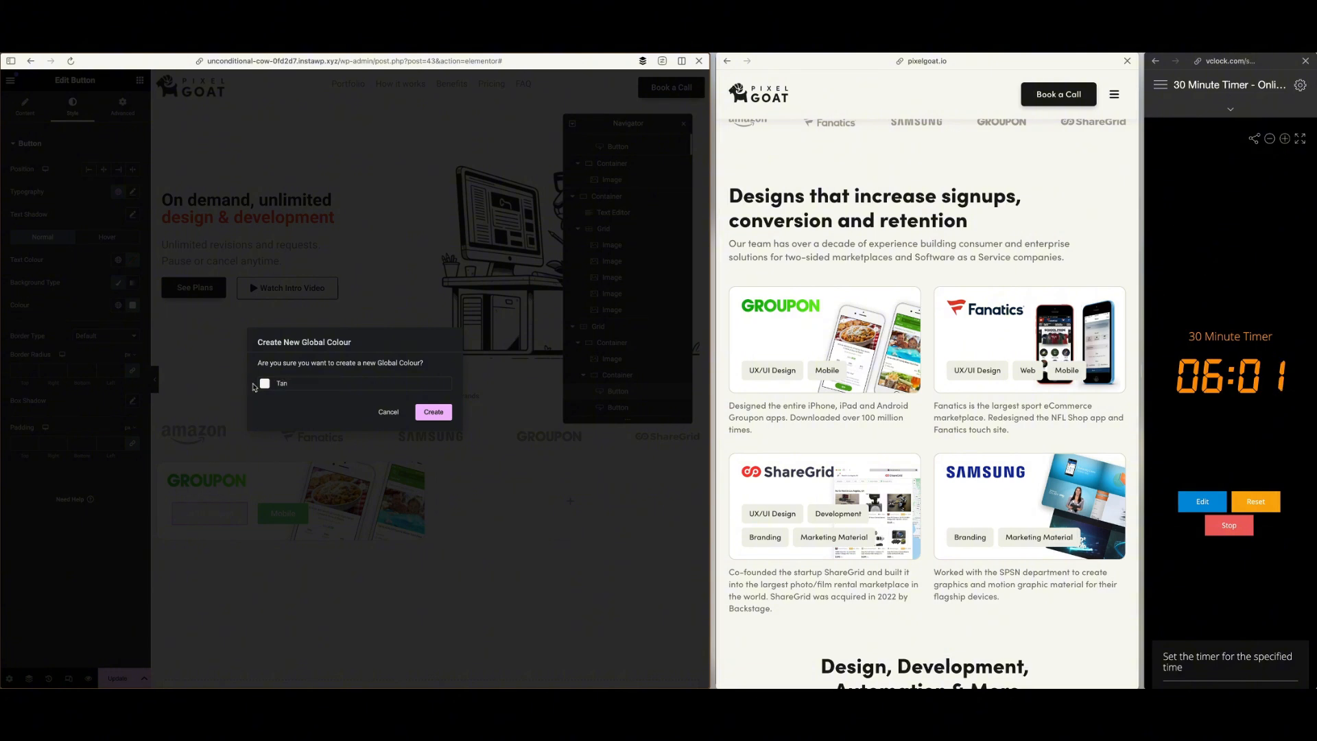
left_click(419, 414)
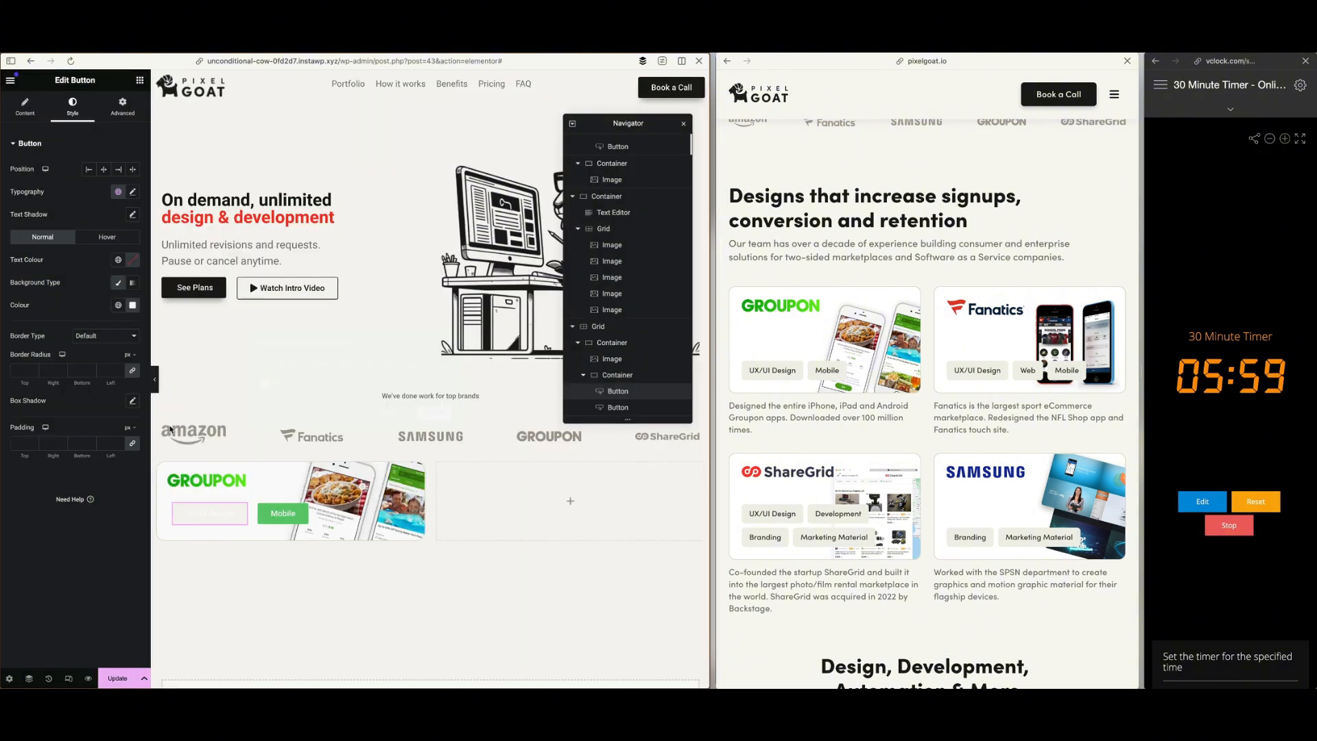
Set the UI/UX Design button's text colour to the global Dk Grey and its font weight to 400 (Normal)
left_click(118, 260)
left_click(61, 397)
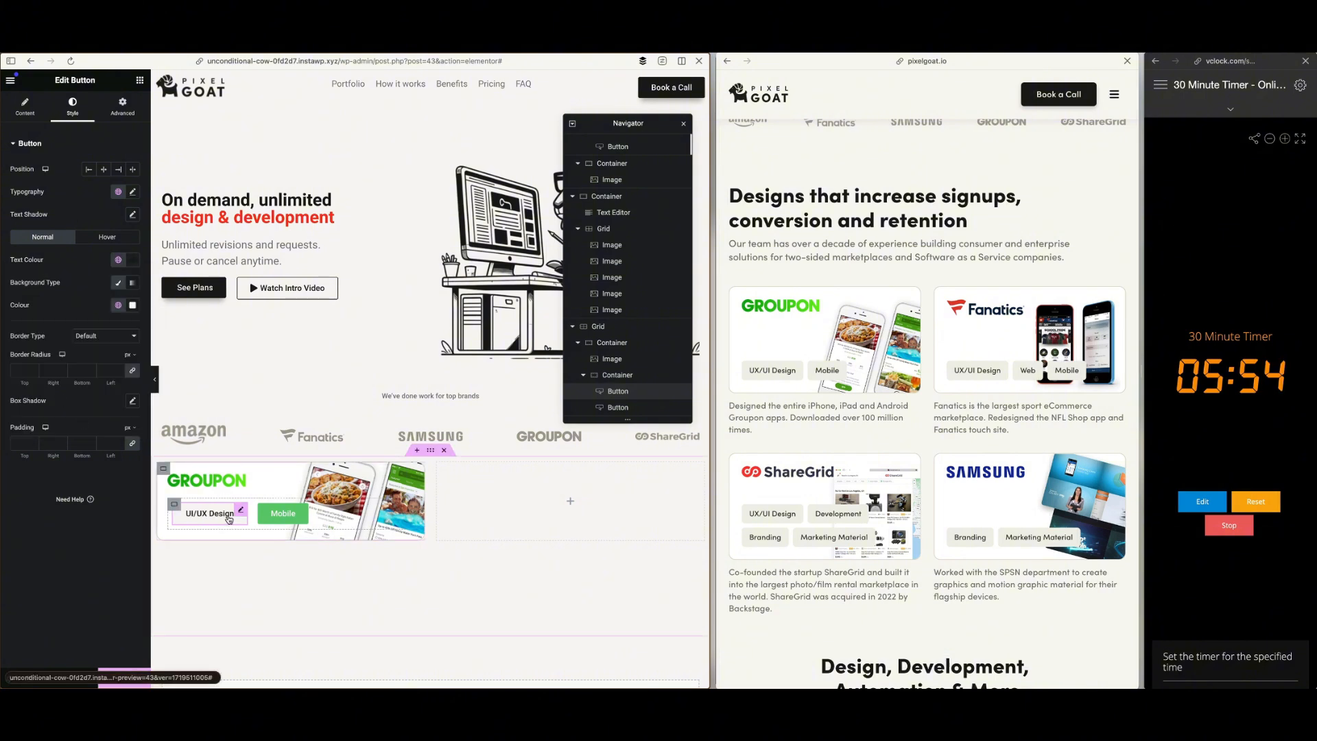
left_click(134, 192)
left_click(103, 298)
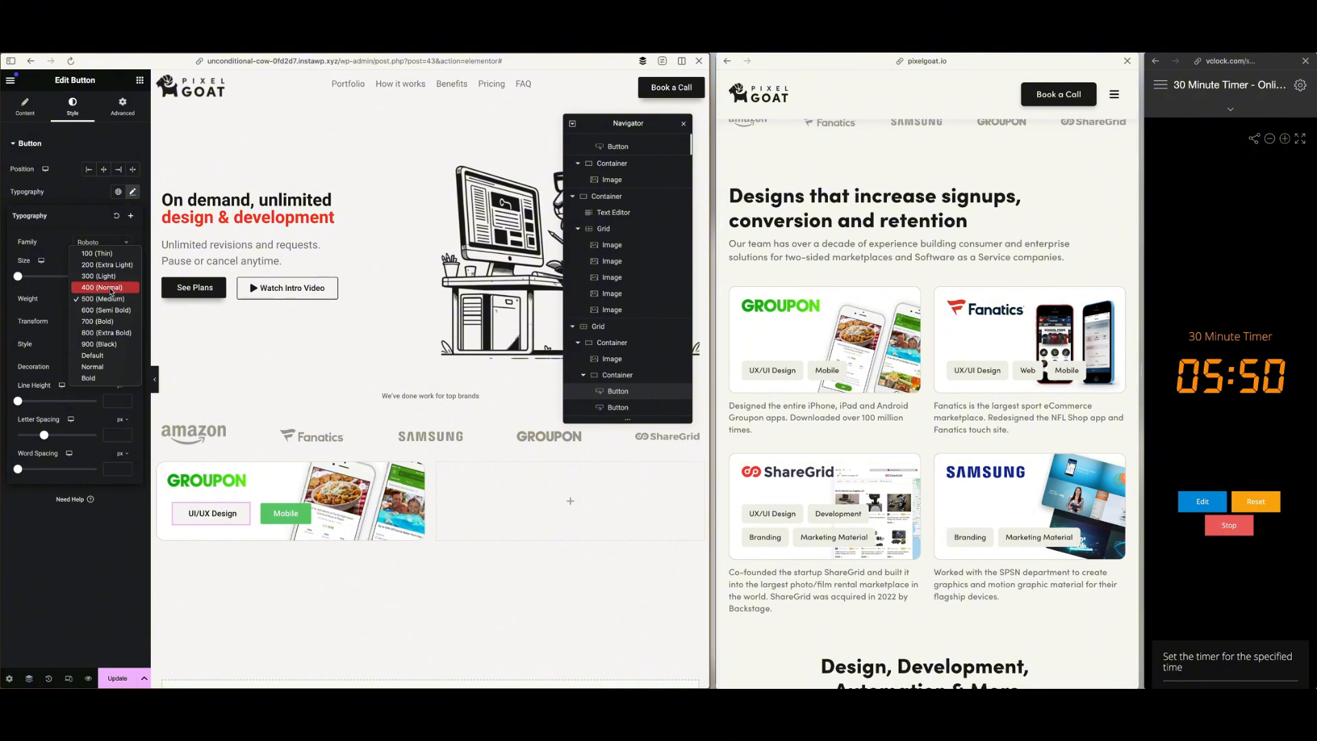
left_click(111, 289)
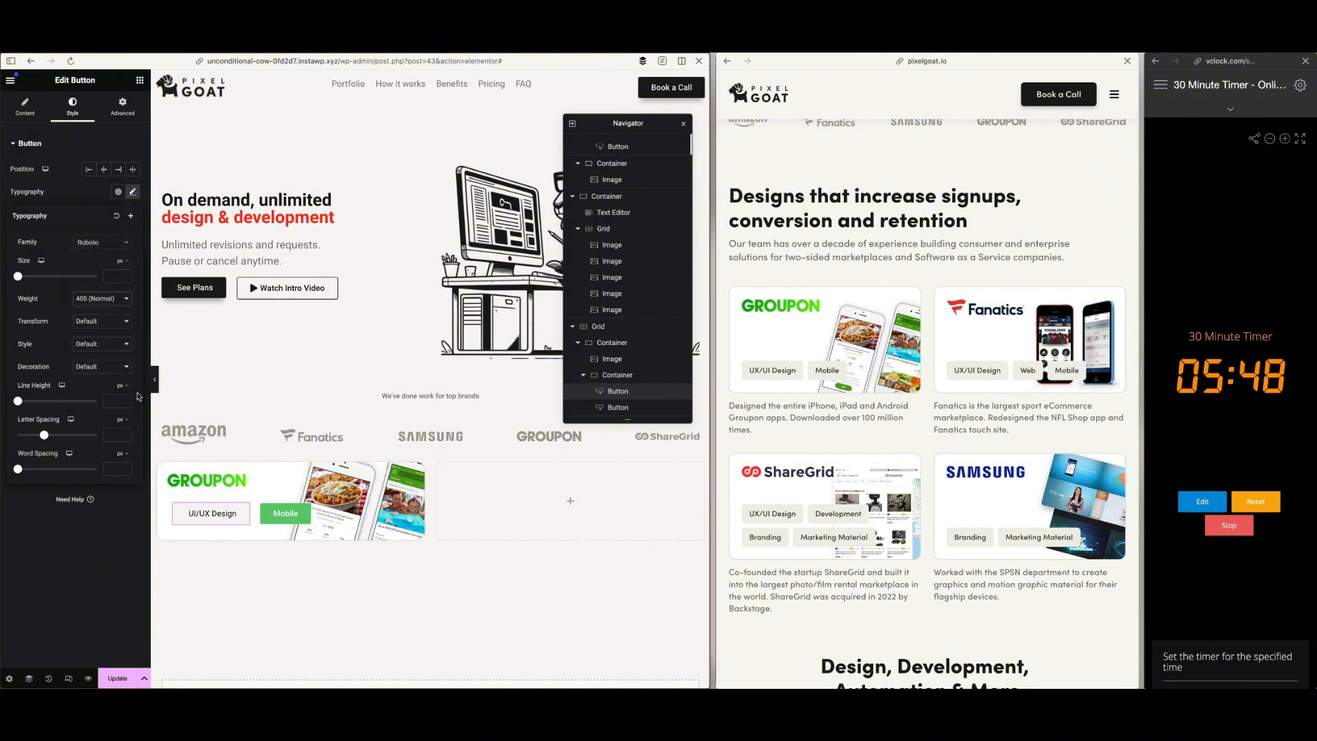
Copy the UI/UX Design button's style onto the Mobile button
right_click(236, 511)
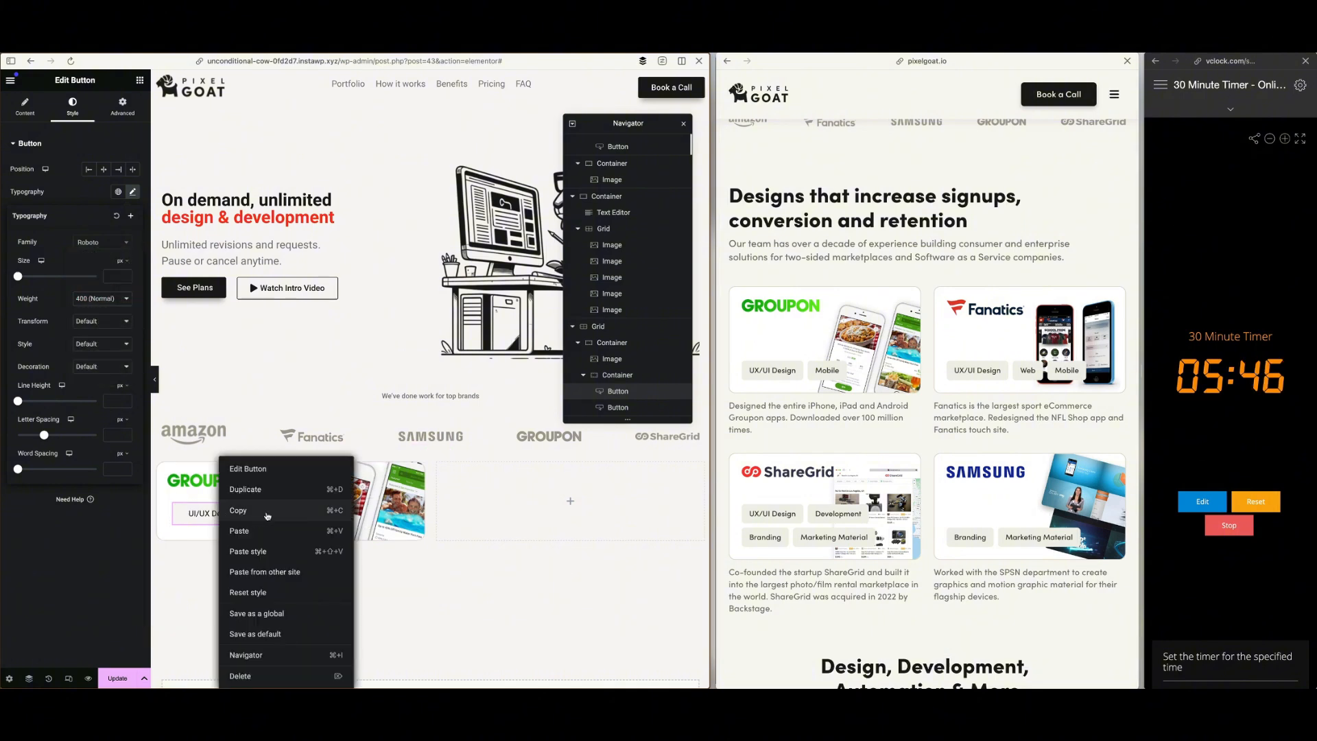
left_click(267, 516)
right_click(297, 519)
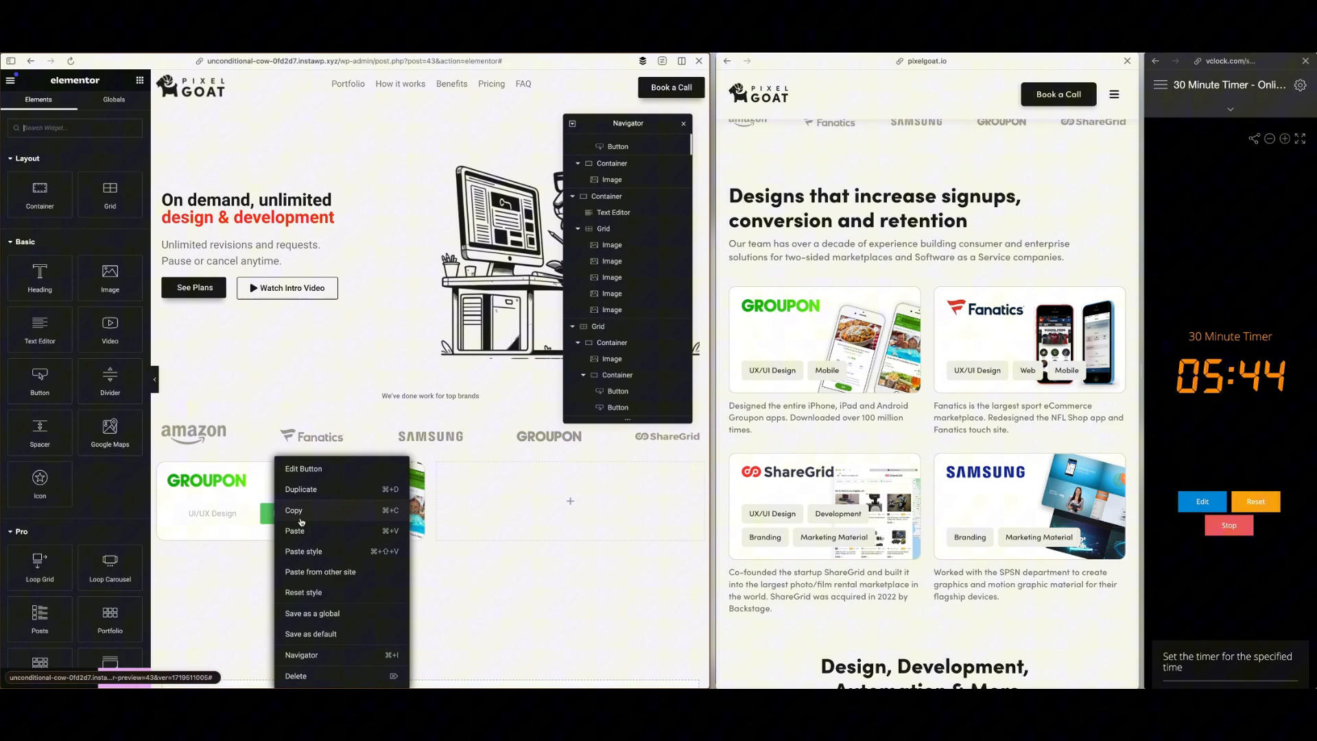
left_click(306, 552)
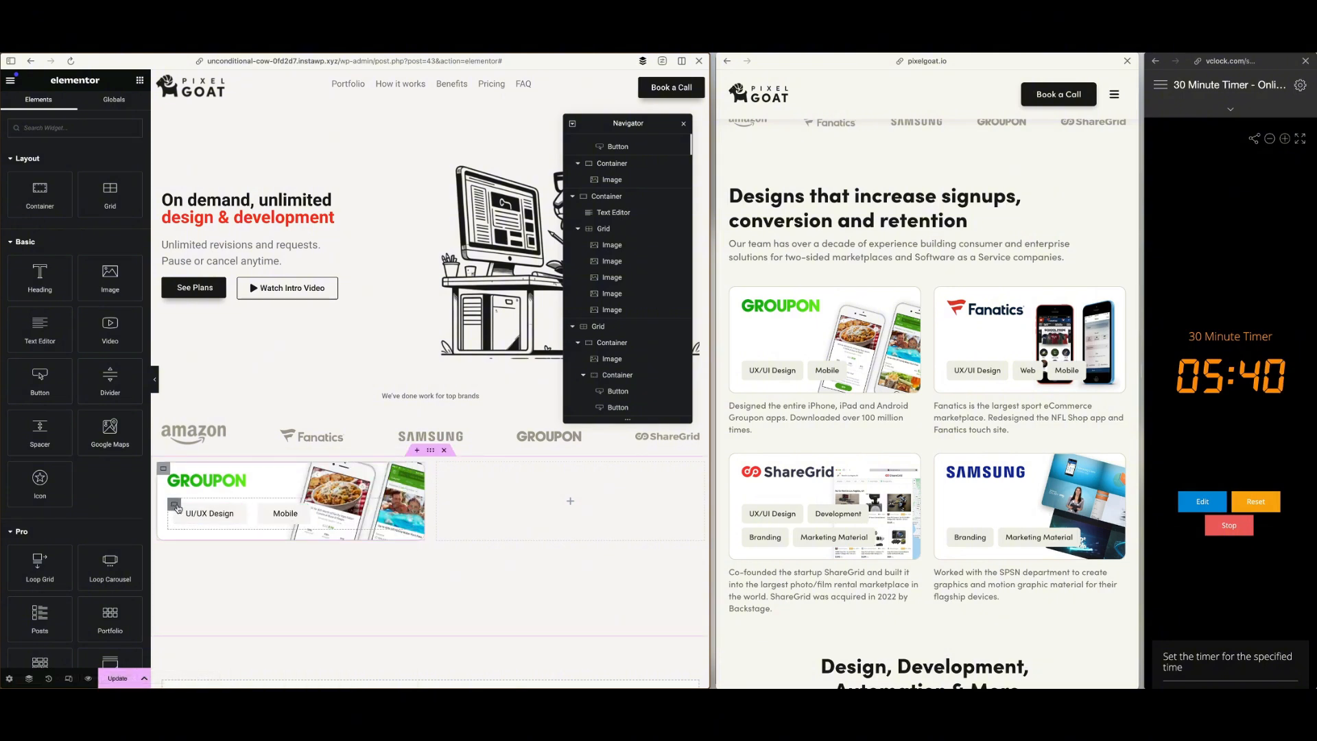
Set the padding of the container holding the two tag buttons to 0 on all sides
left_click(175, 505)
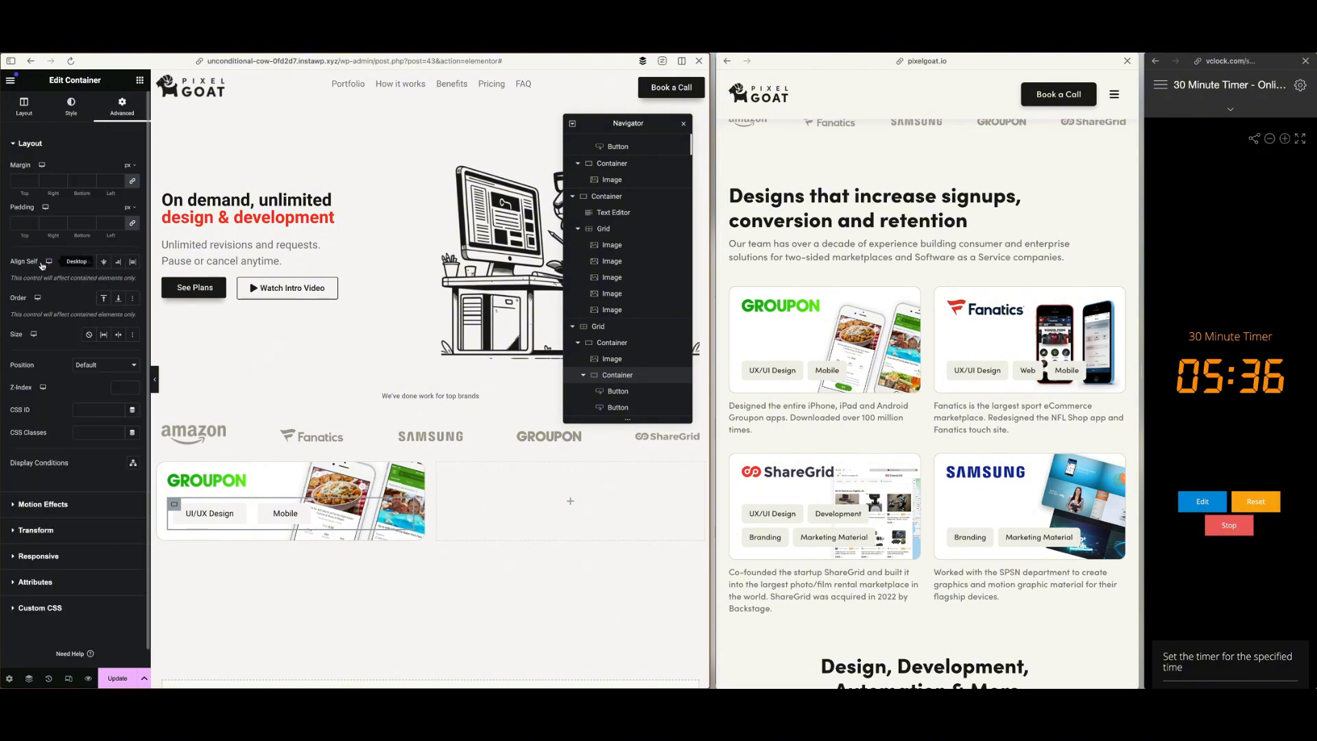
left_click(21, 223)
type("0")
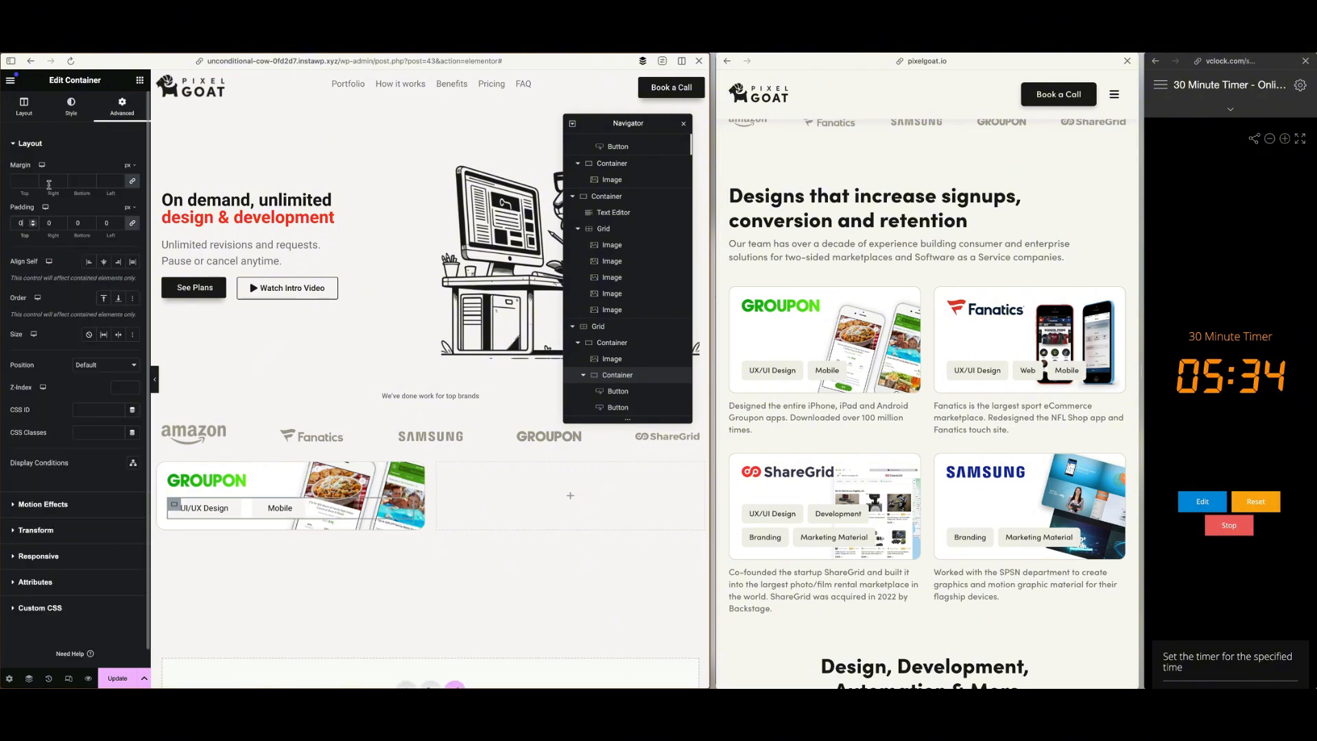
Switch the tag button container's margin unit to rem and set only its top margin to 7
left_click(128, 165)
left_click(128, 214)
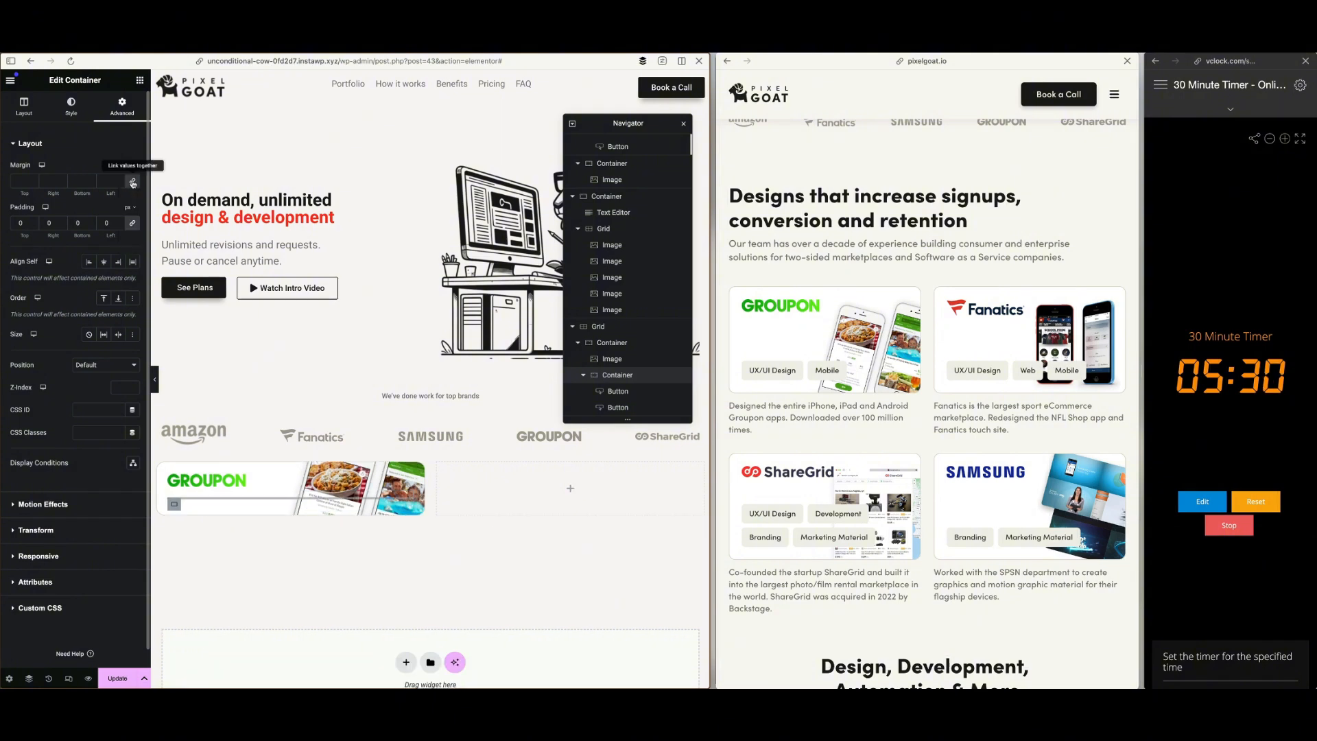
left_click(33, 179)
left_click(32, 179)
left_click(33, 180)
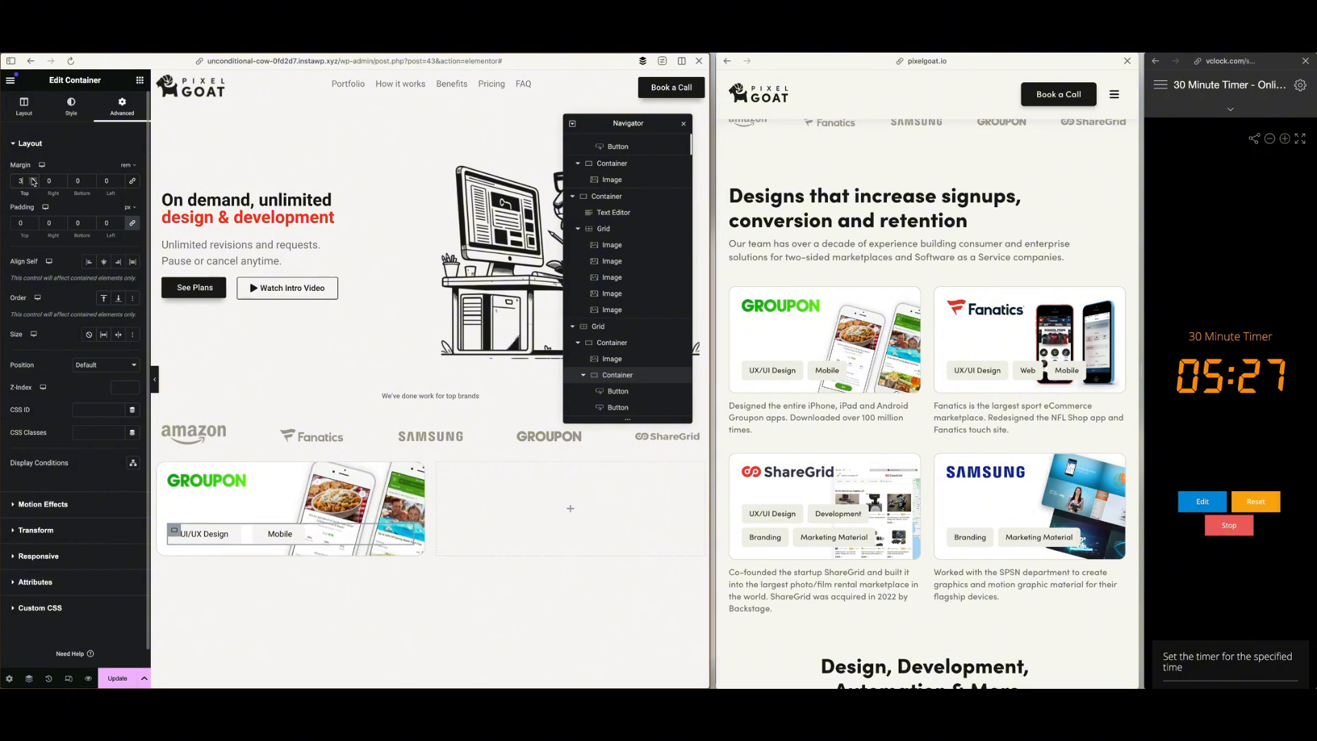
left_click(33, 180)
left_click(32, 180)
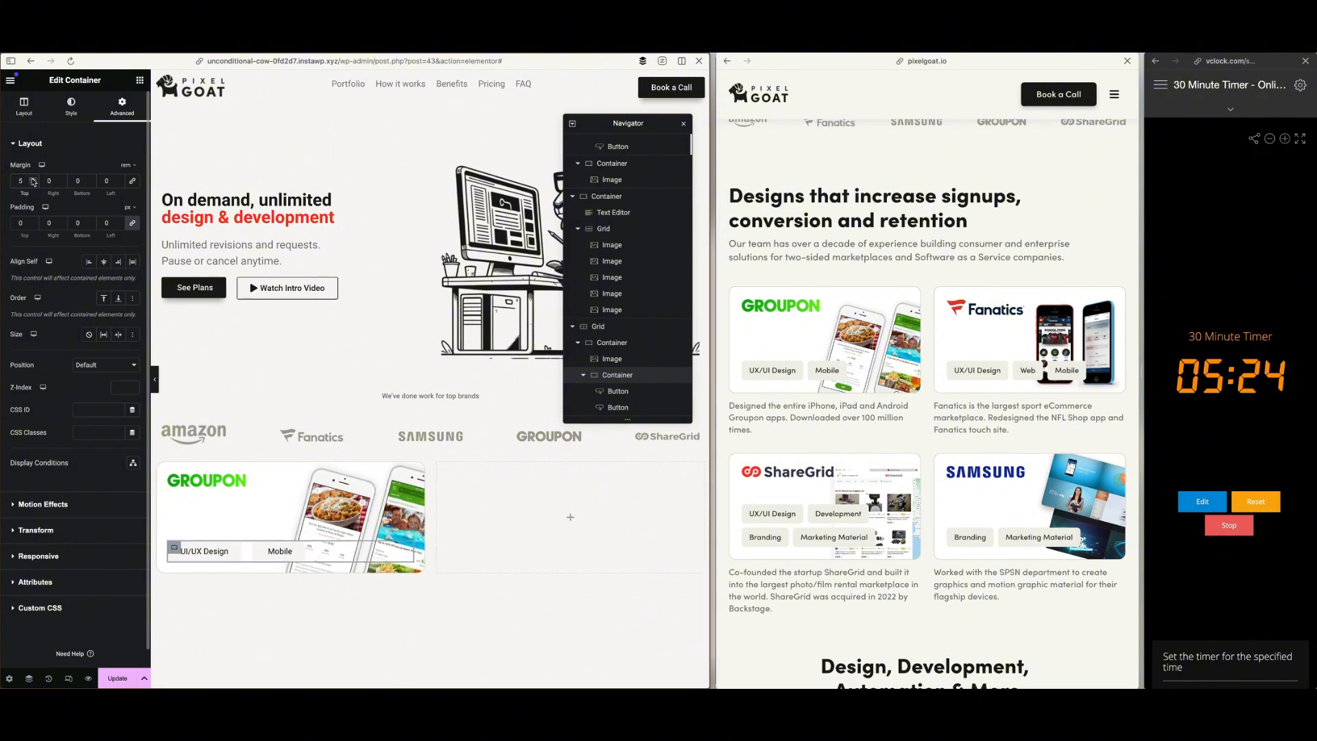
left_click(32, 179)
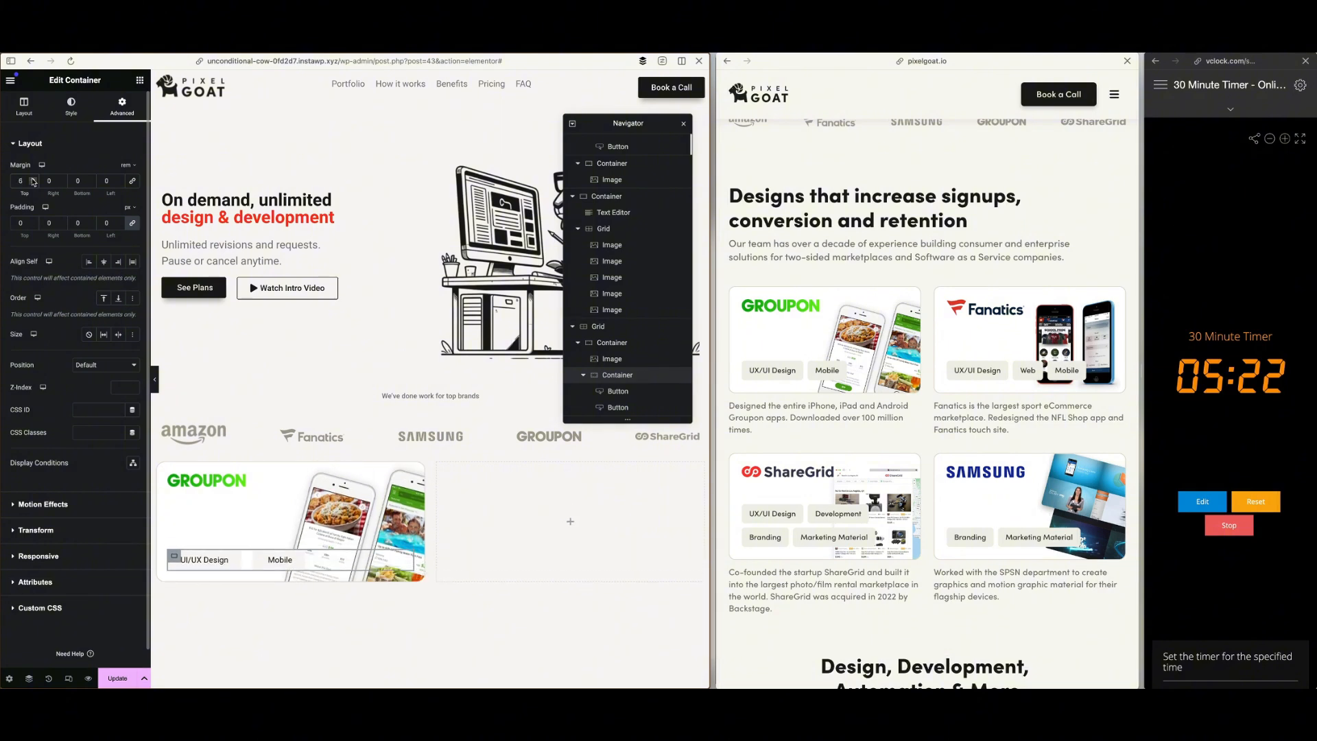
left_click(32, 180)
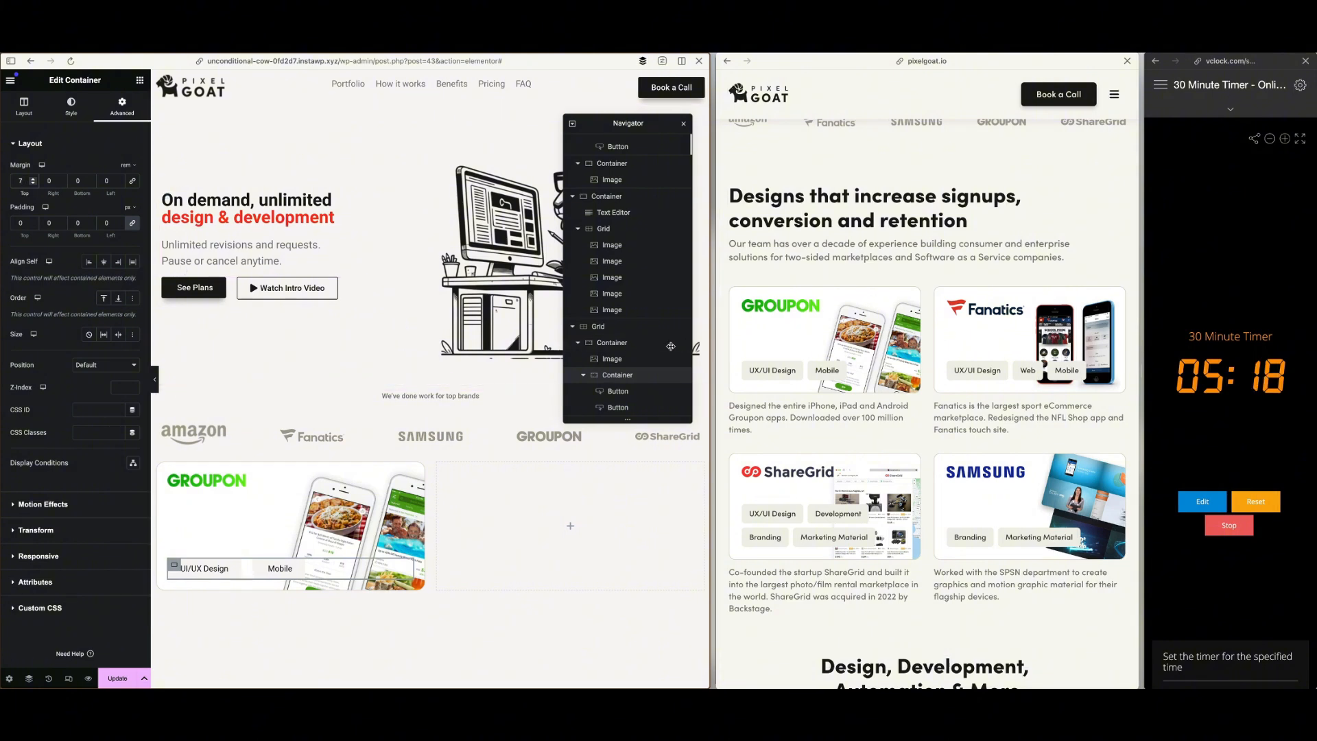
Widen the reference site's pane and insert a container holding a Heading widget above the portfolio grid
left_click_drag(713, 347, 629, 344)
scroll(340, 473, "down", 1)
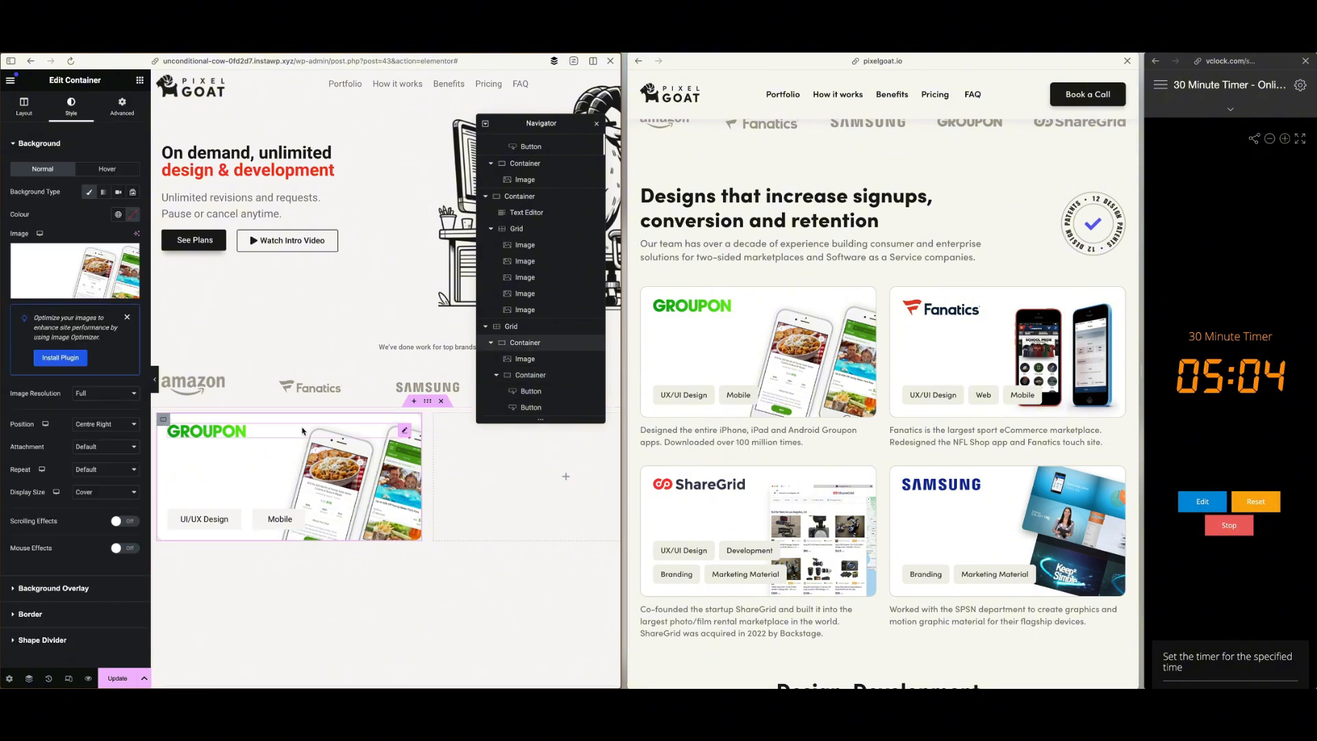
left_click(414, 402)
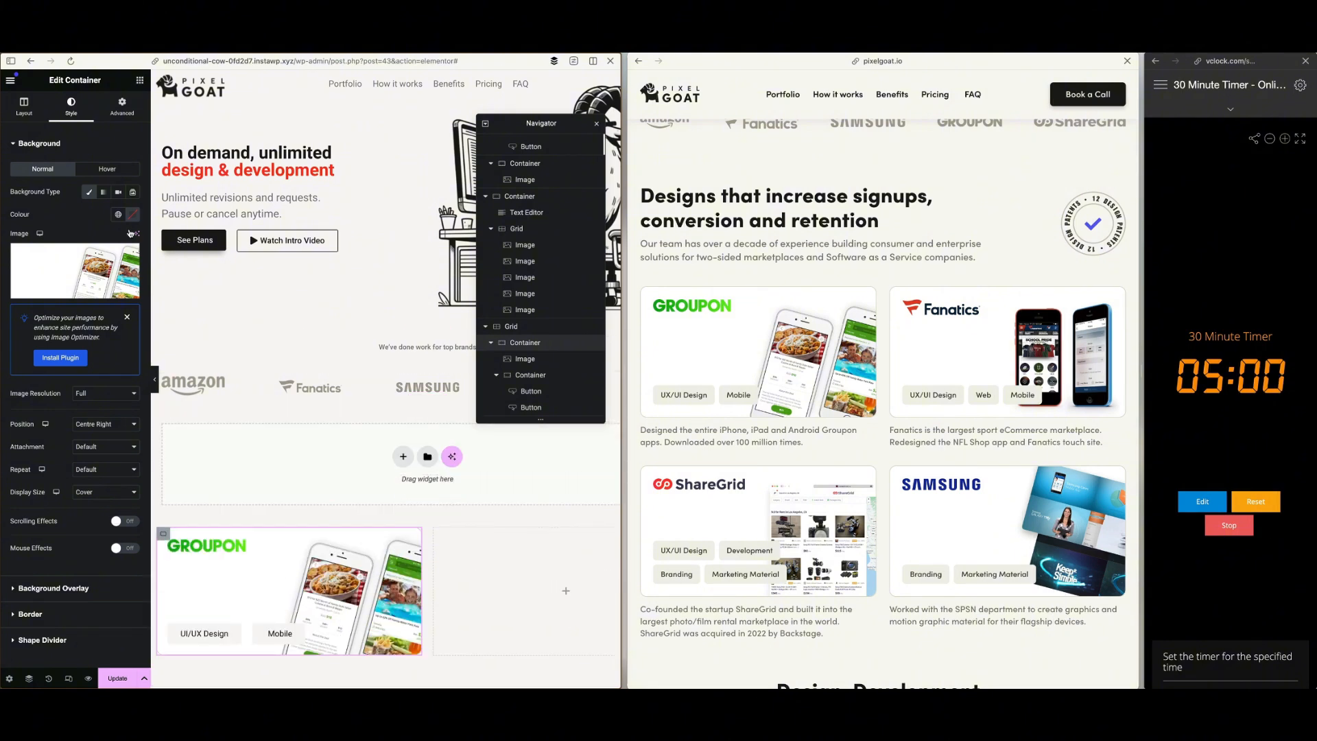
left_click_drag(48, 282, 220, 454)
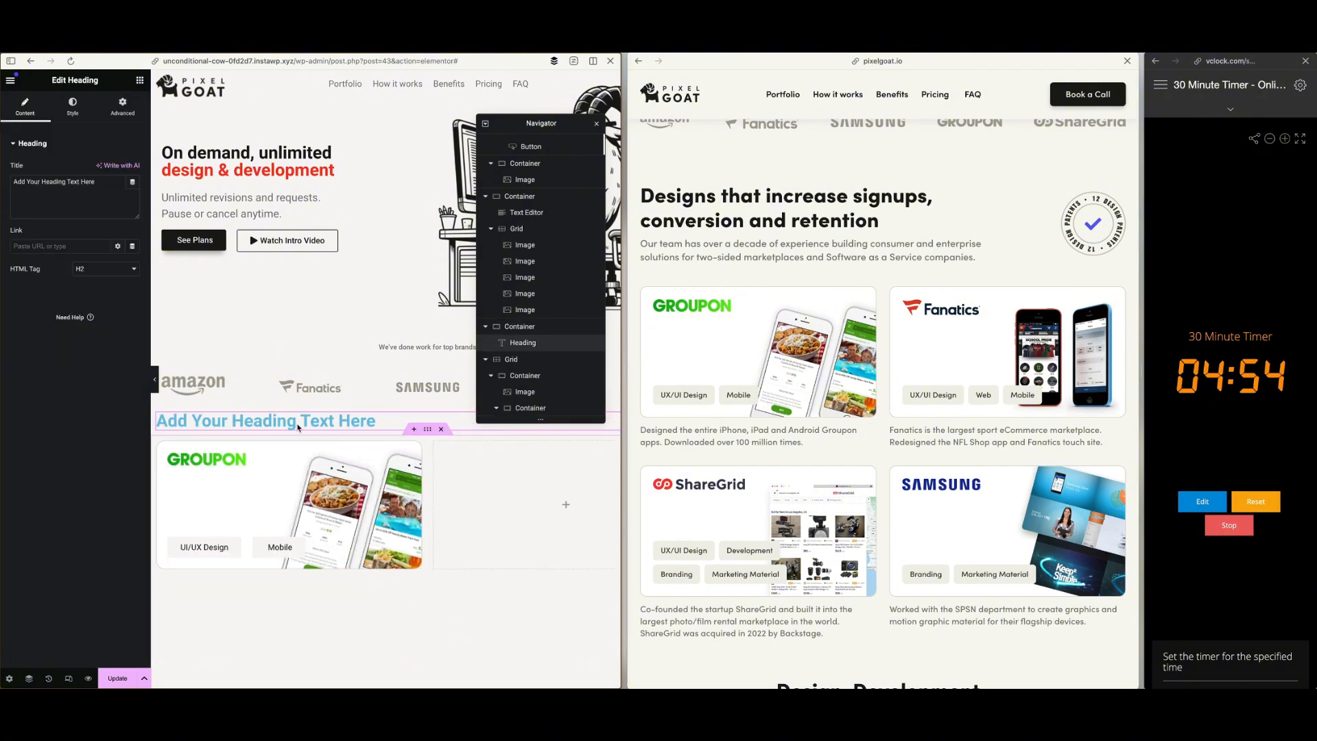
Replace the new heading's text with "Designs that increase signups, conversion and retention" from the reference site and set its colour to Dk Grey
triple_click(795, 198)
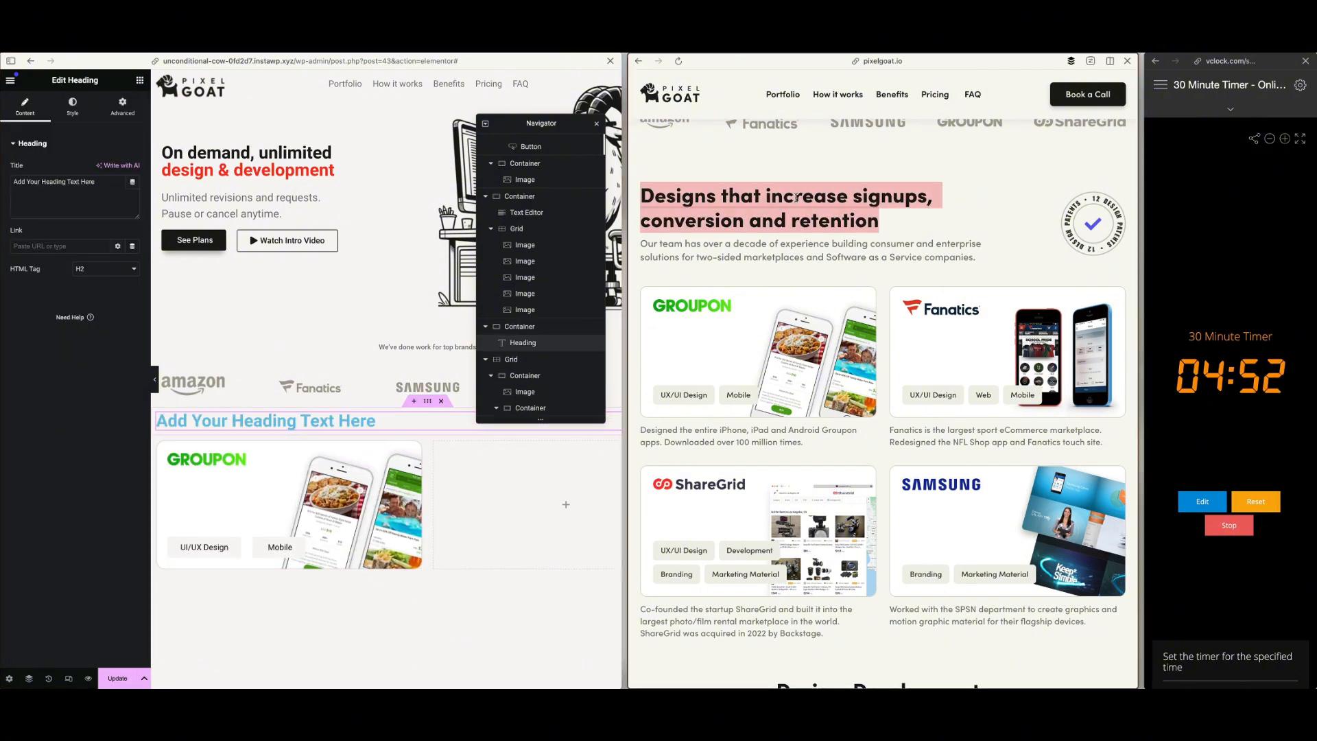
left_click(299, 424)
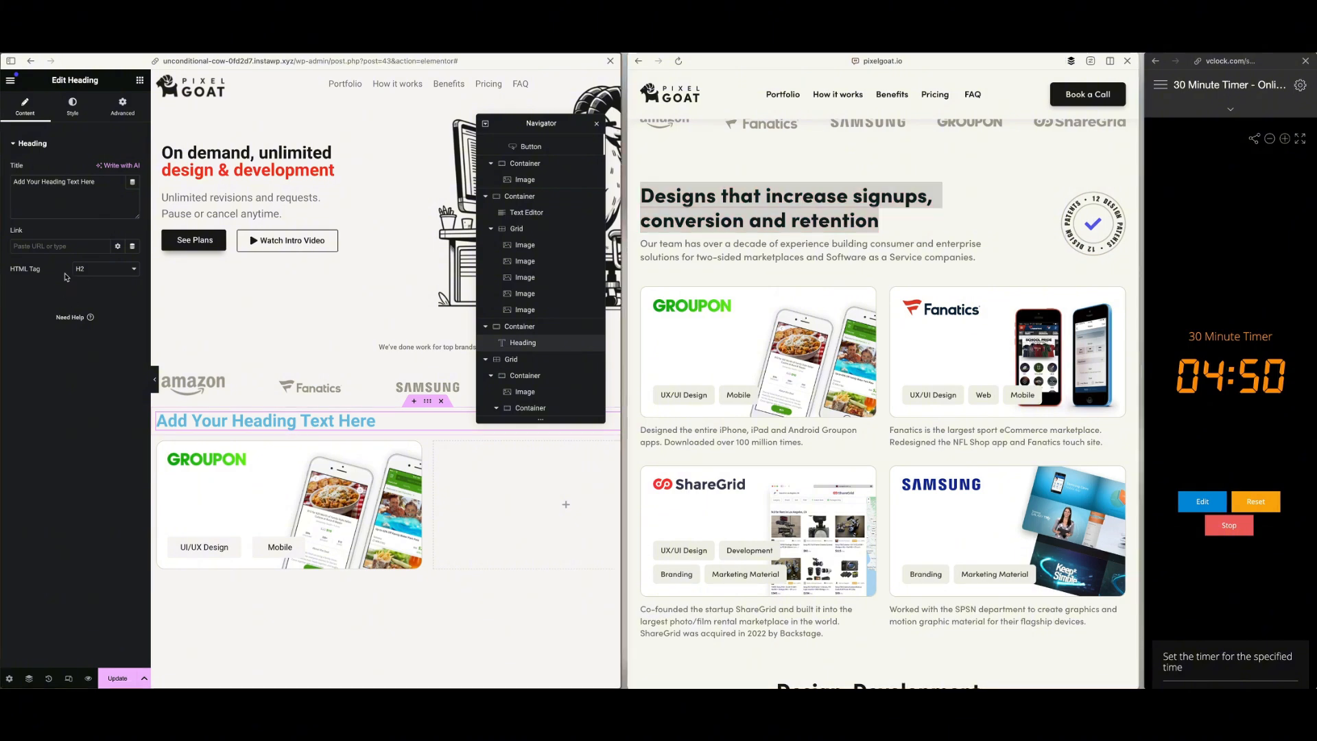
left_click(70, 205)
key("ctrl+a")
key("ctrl+v")
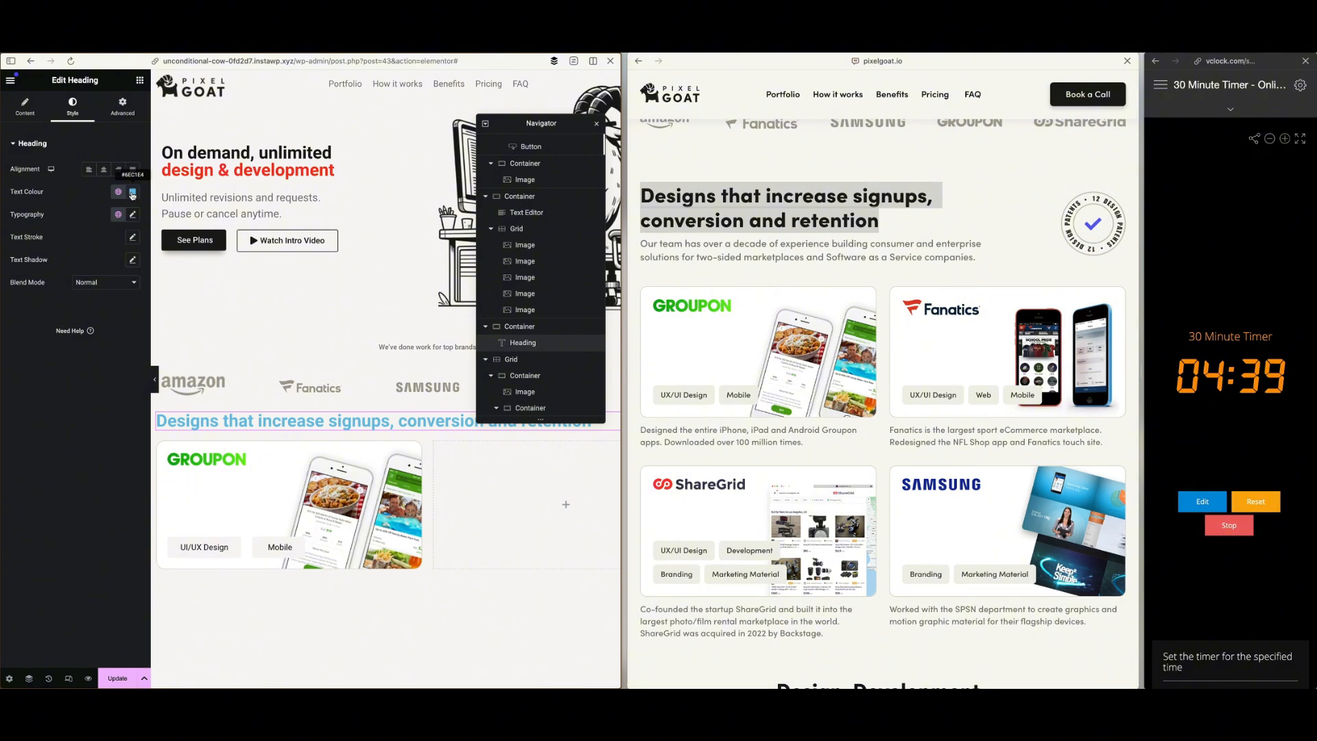
left_click(118, 192)
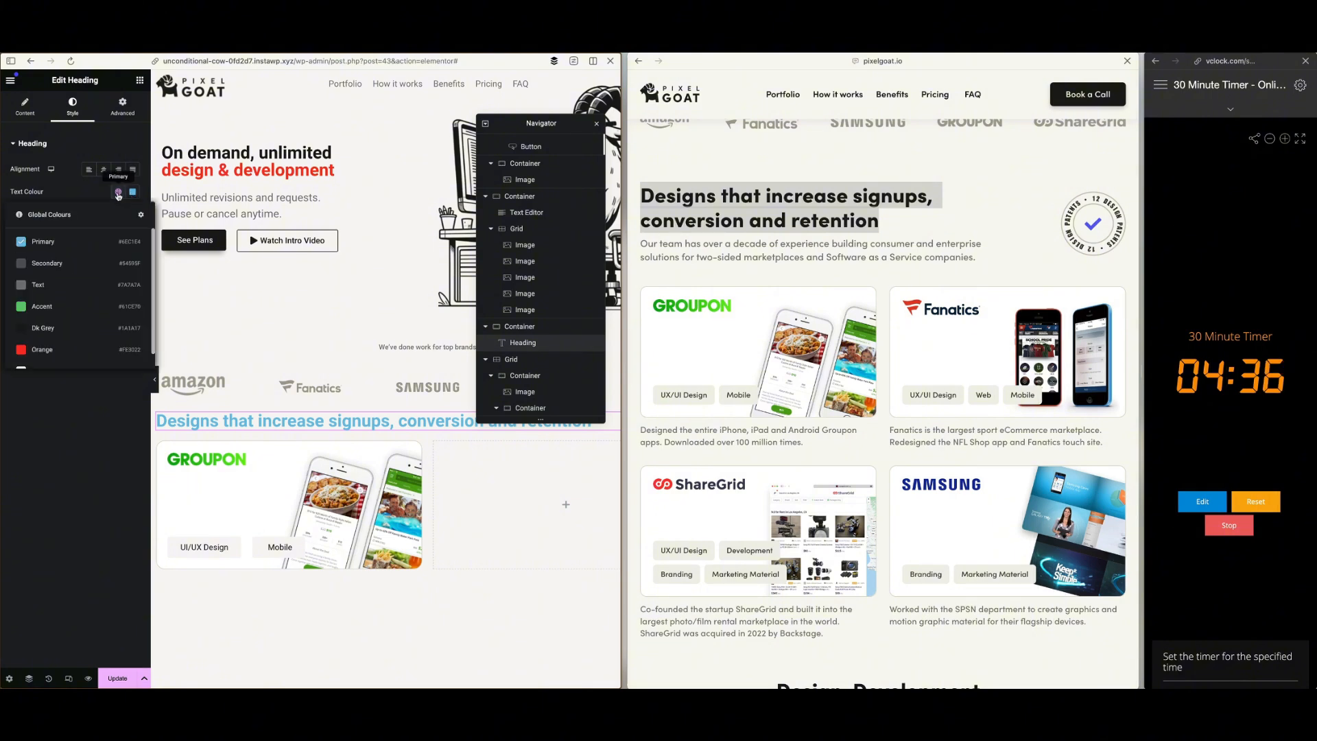
left_click(68, 334)
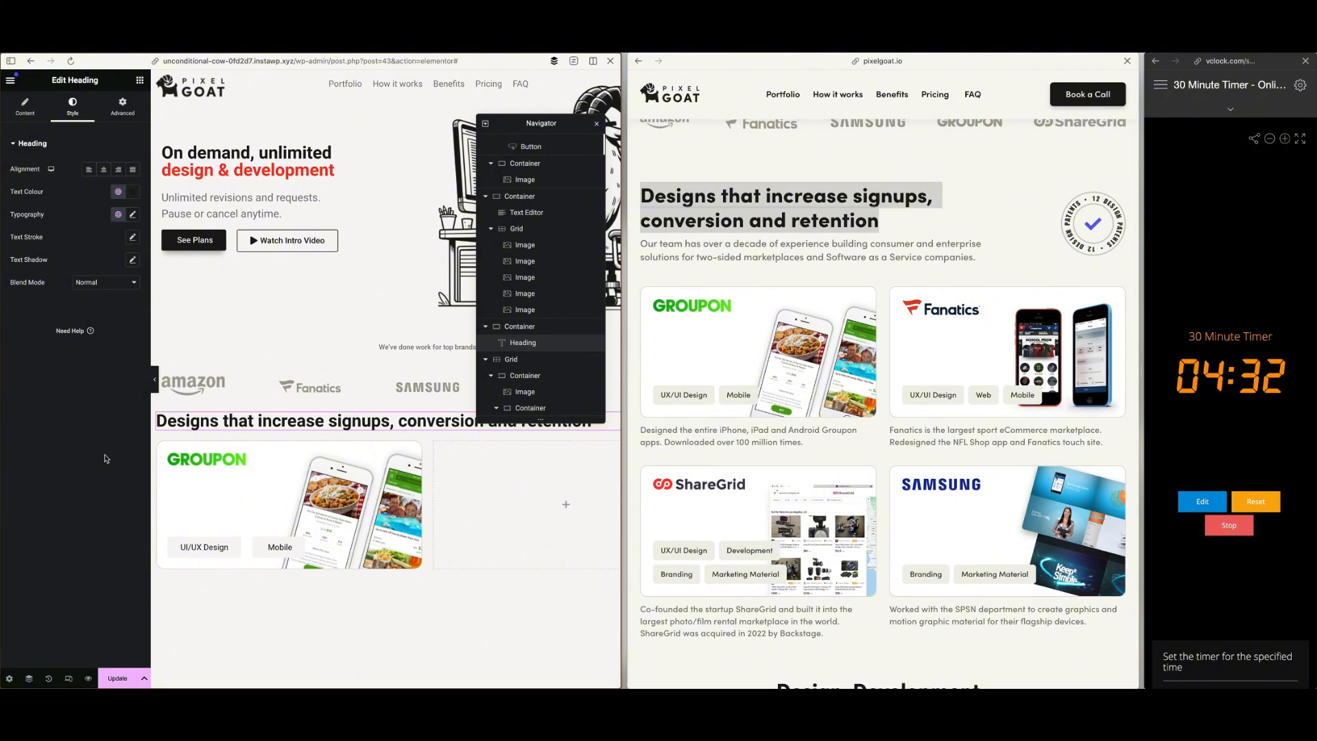
Add a Text Editor under the portfolio heading and fill it with the reference site's "Our team has over a decade of experience" paragraph
left_click(139, 80)
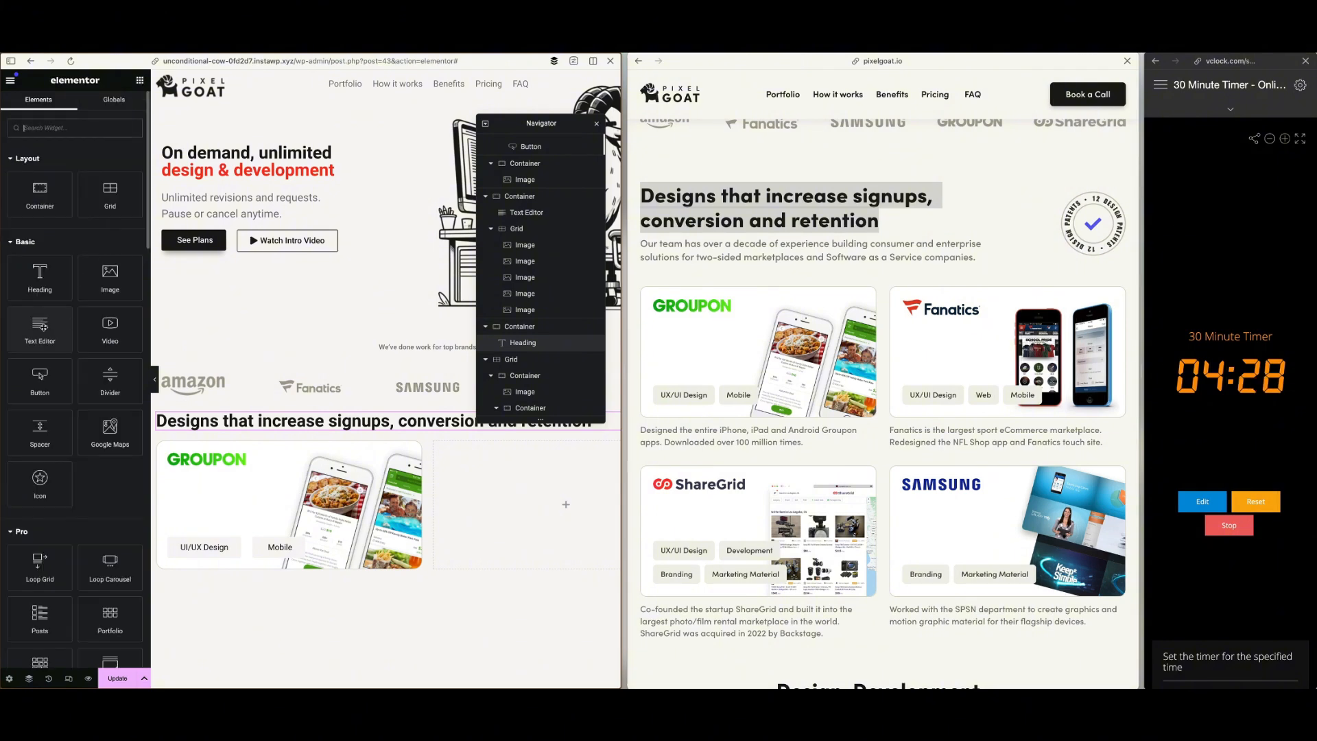
left_click_drag(66, 321, 270, 431)
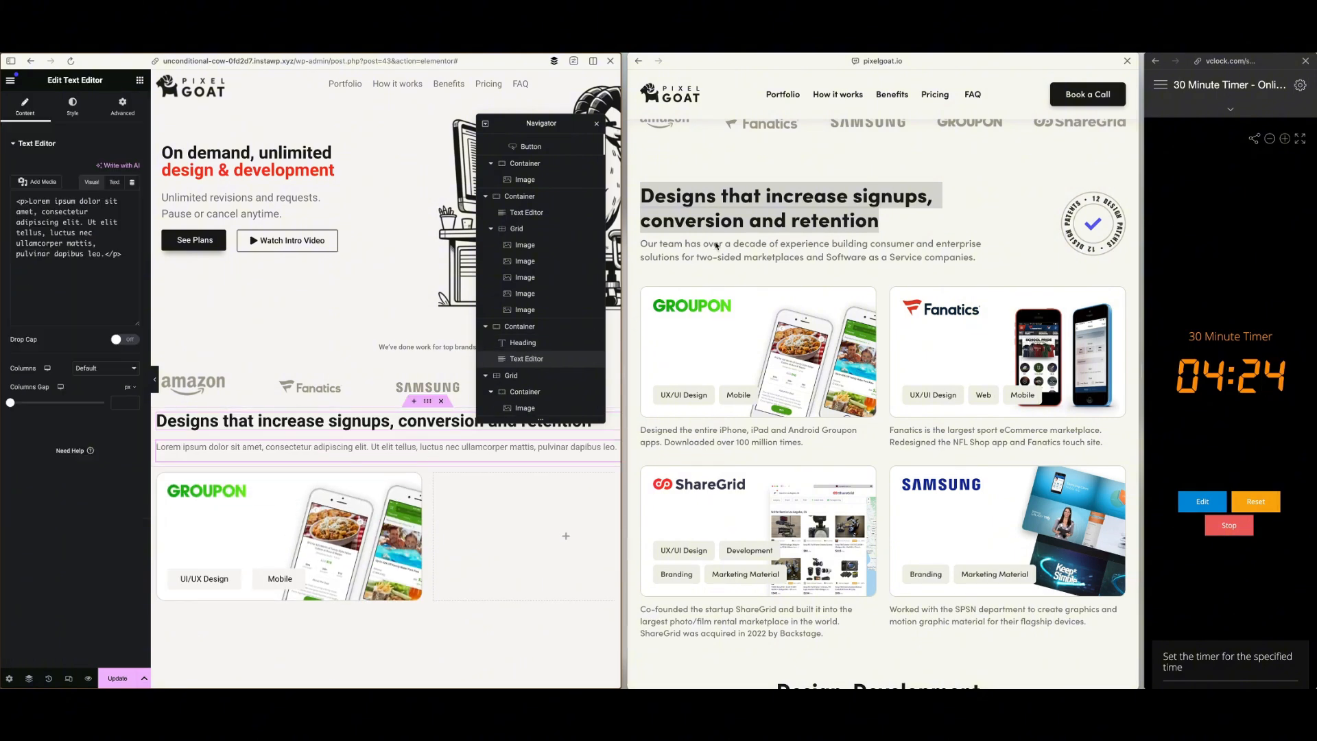
triple_click(725, 244)
key("ctrl+c")
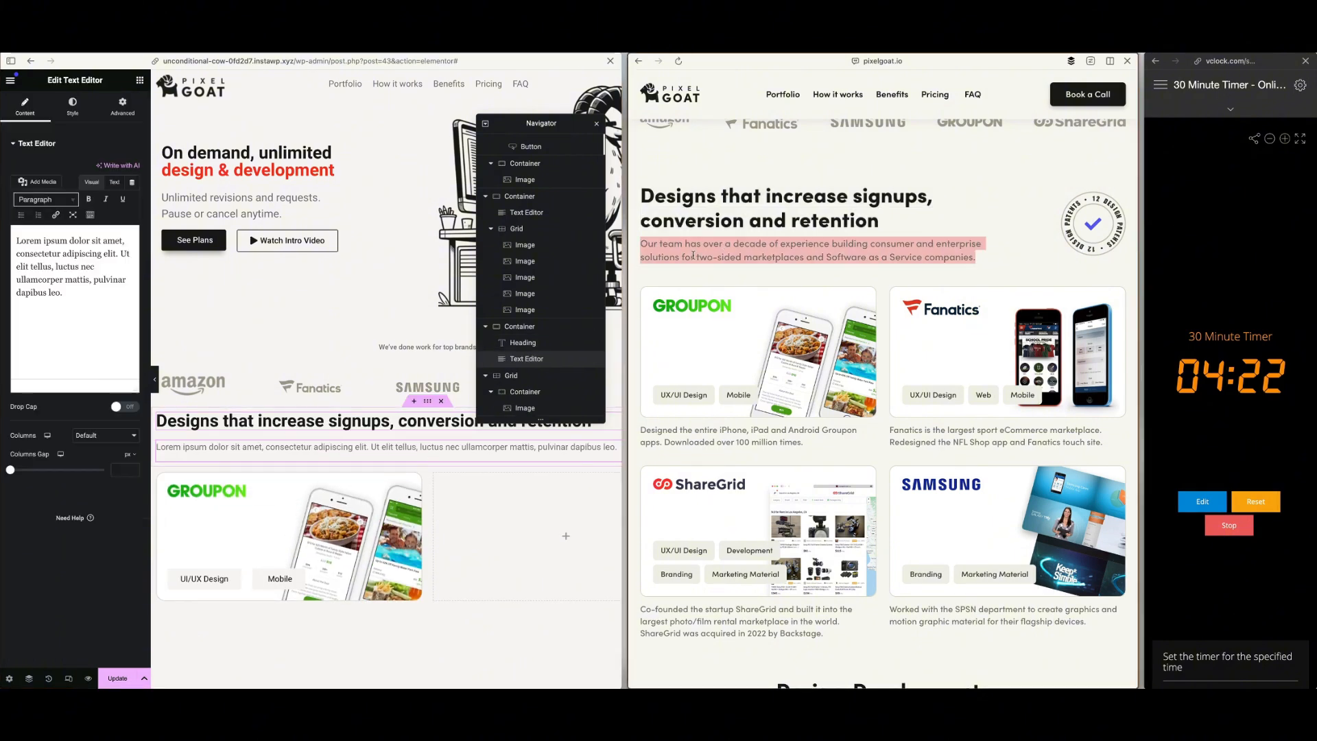
left_click(83, 302)
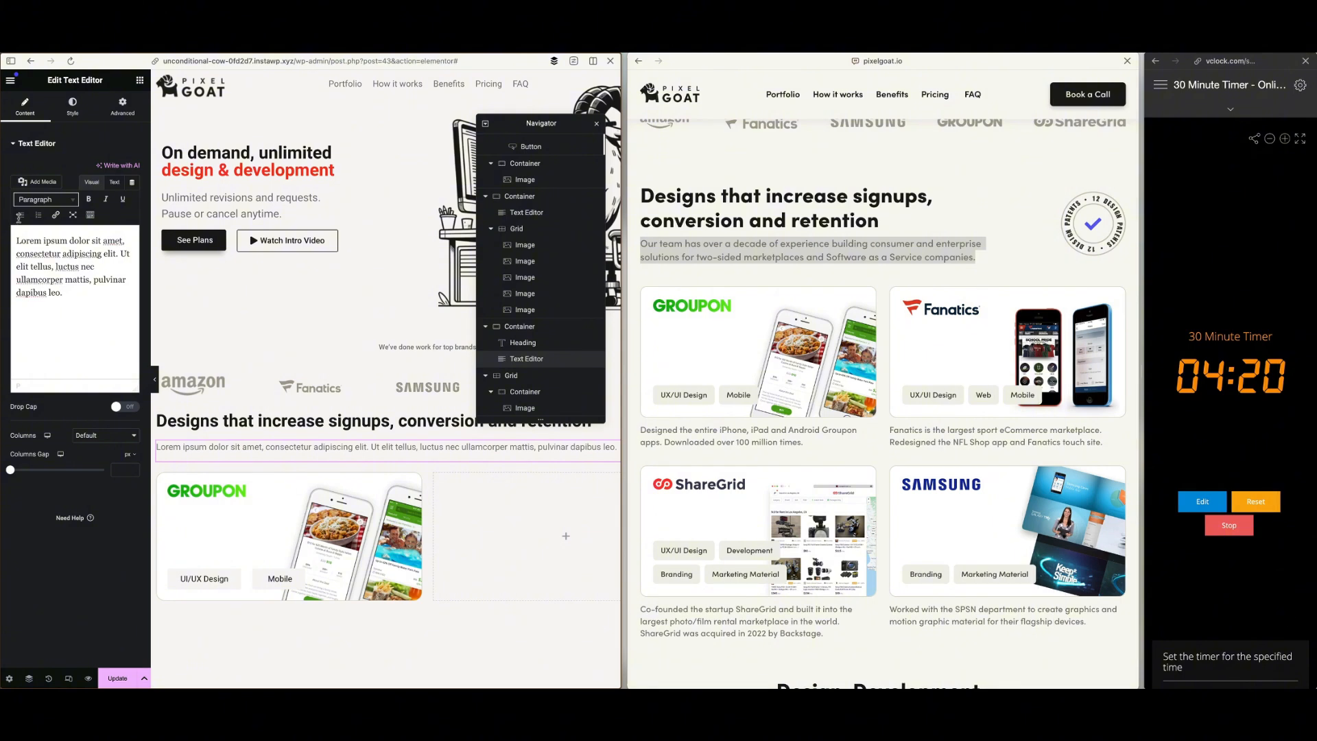
key("ctrl+a")
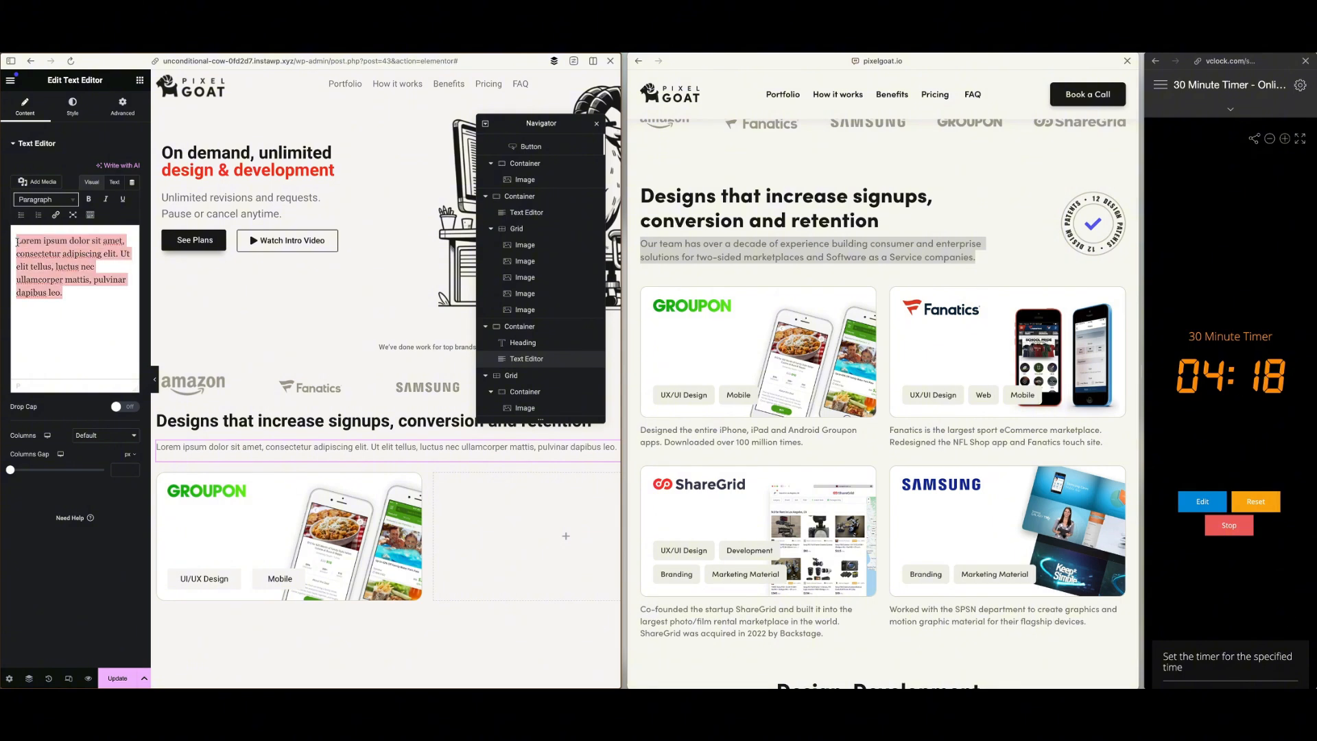
key("ctrl+v")
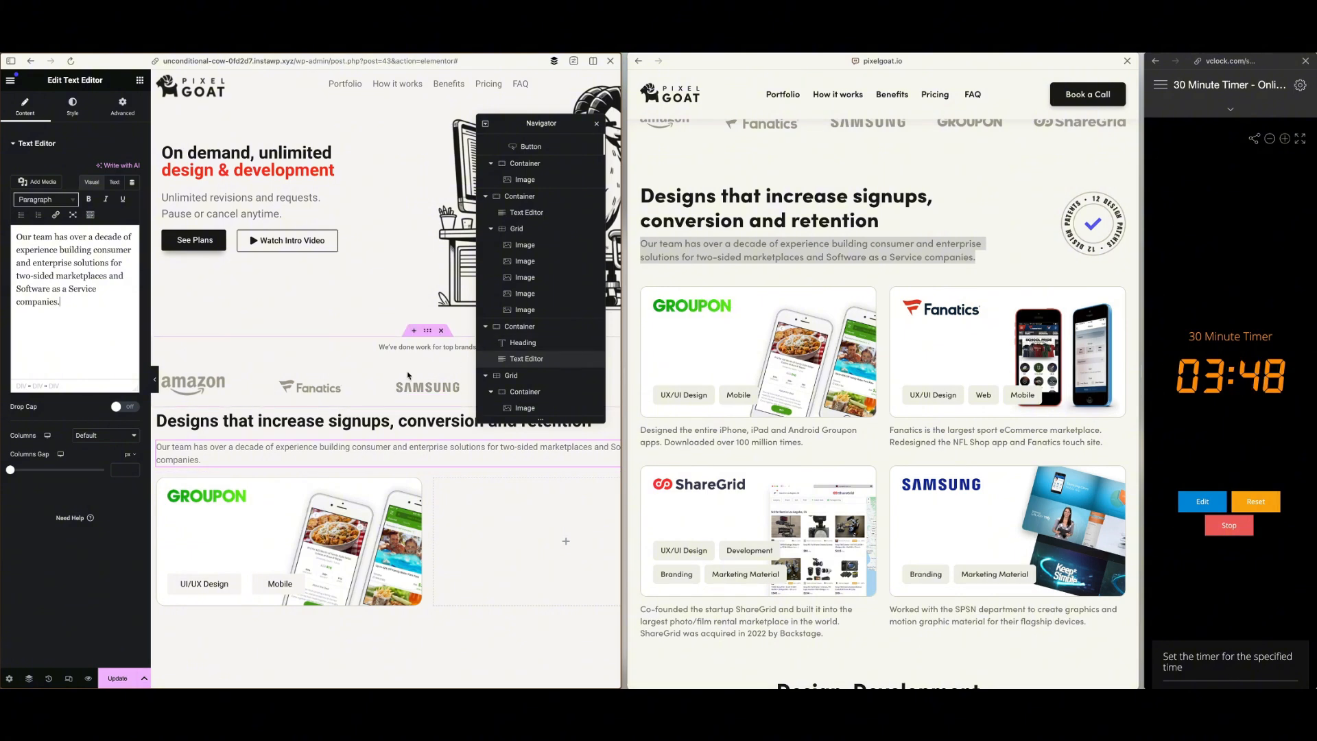
Duplicate the Groupon card in the portfolio grid and set the copy's background image to the Fanatics phones picture
scroll(398, 452, "down", 1)
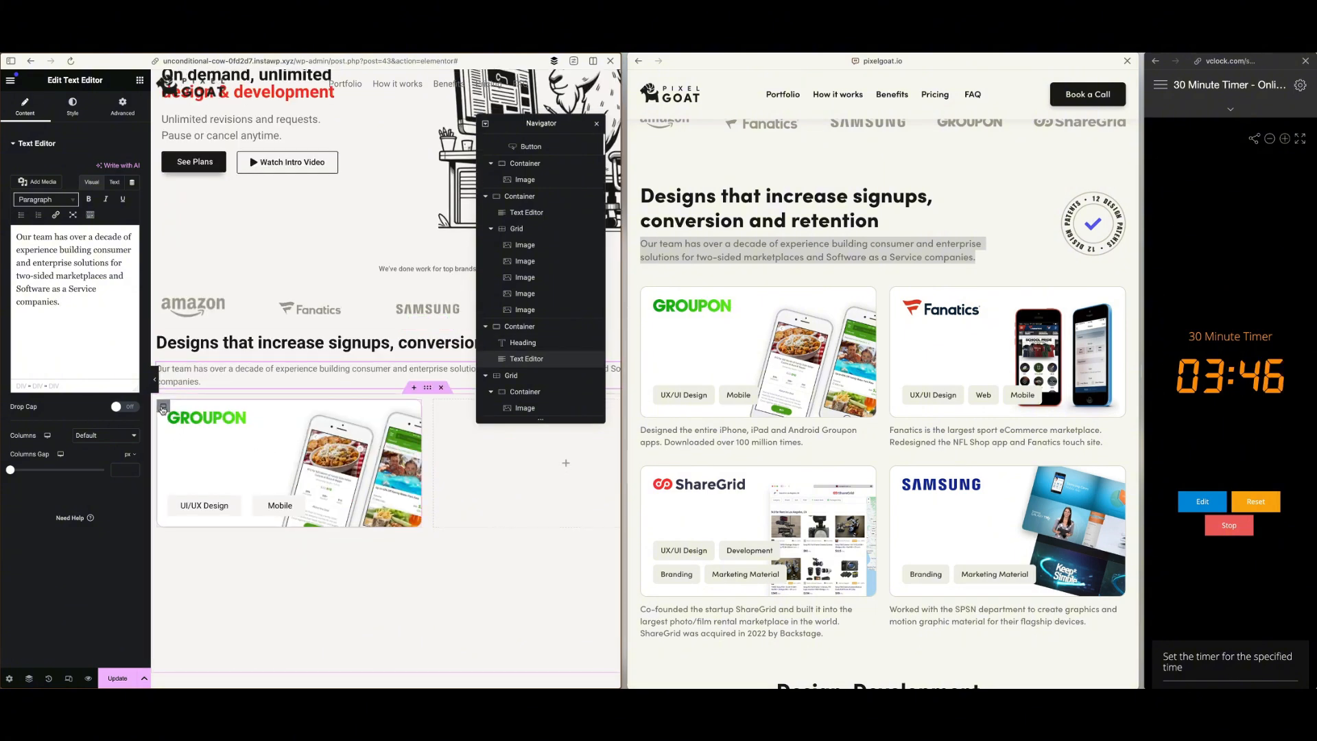
right_click(163, 410)
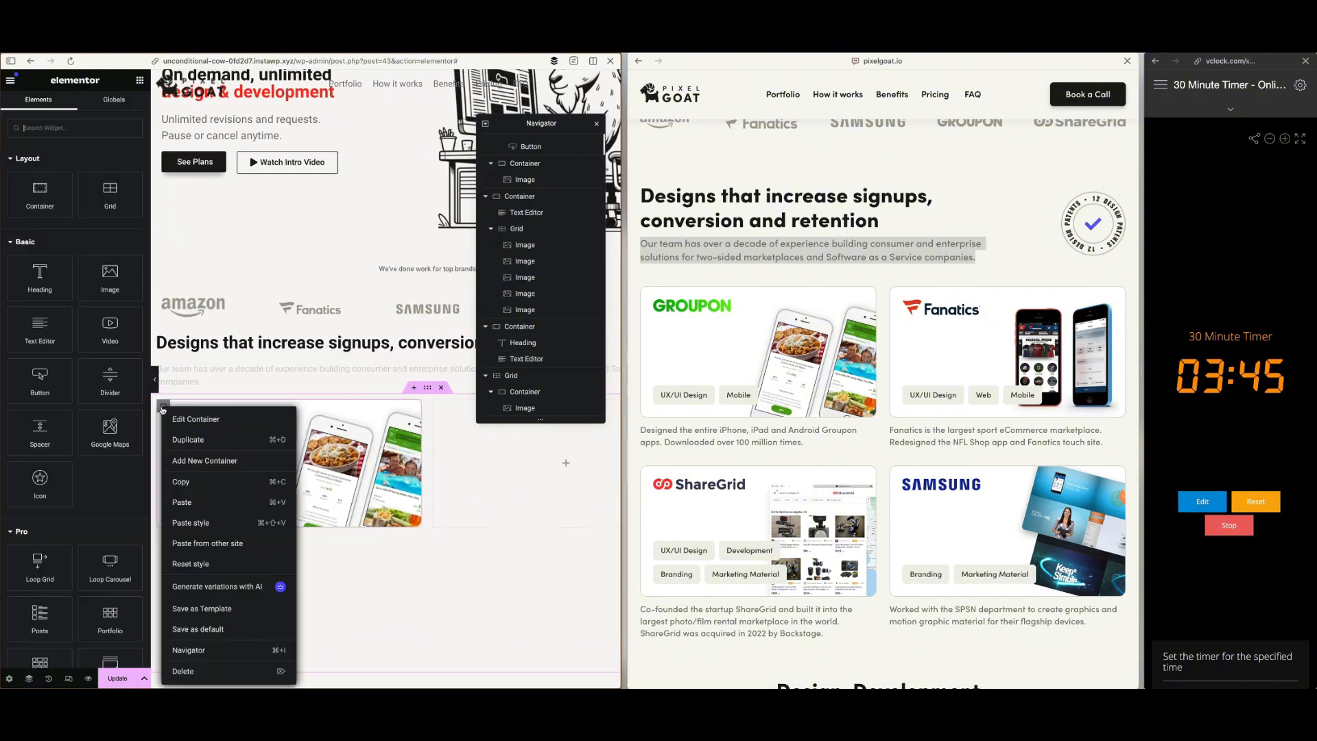
left_click(188, 443)
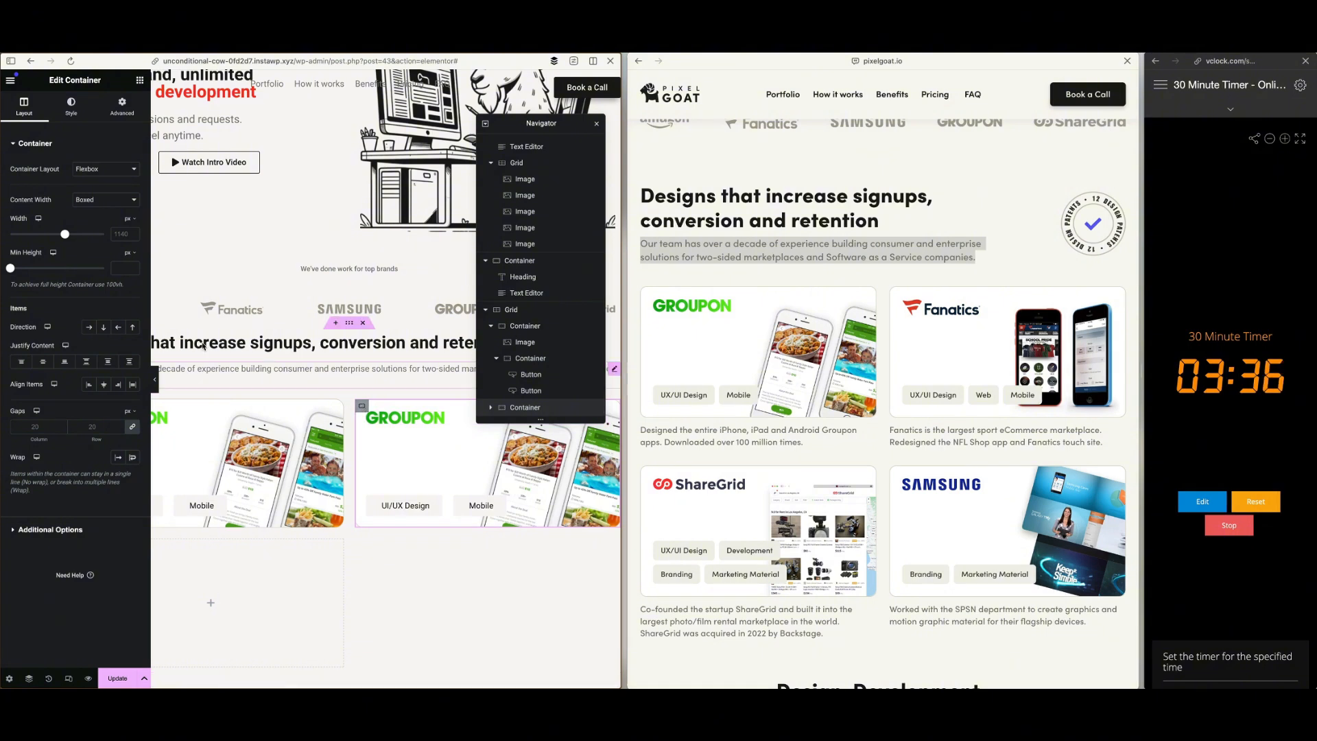
left_click(78, 277)
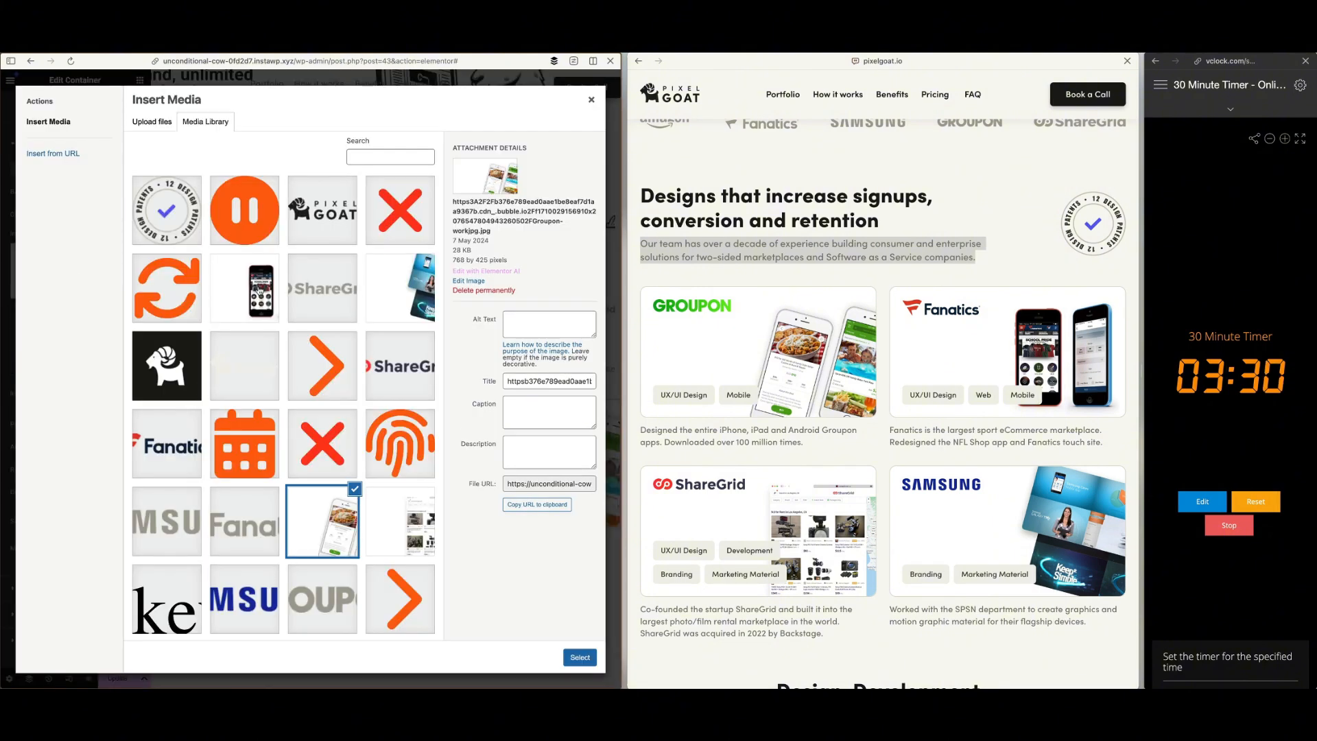
left_click(259, 289)
left_click(580, 657)
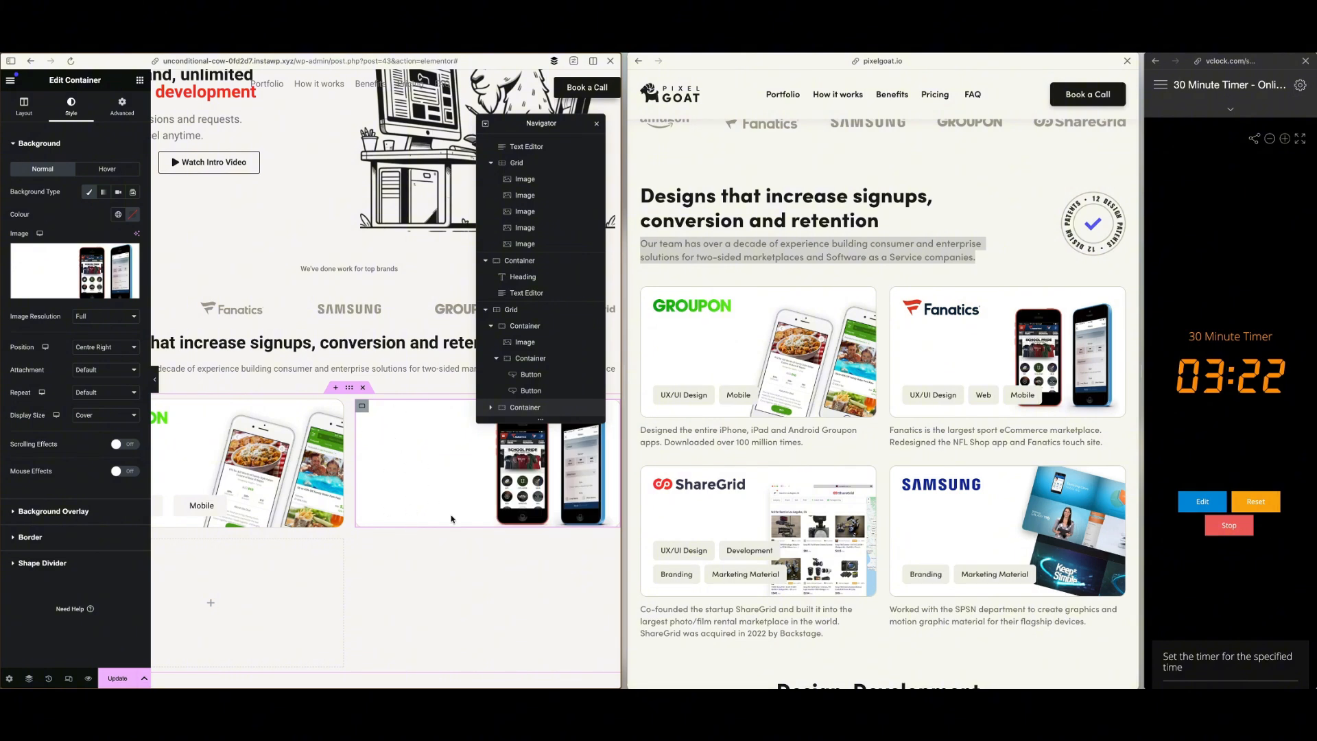
Replace the Groupon logo in the duplicated card with the coloured Fanatics logo from the media library
scroll(451, 519, "down", 1)
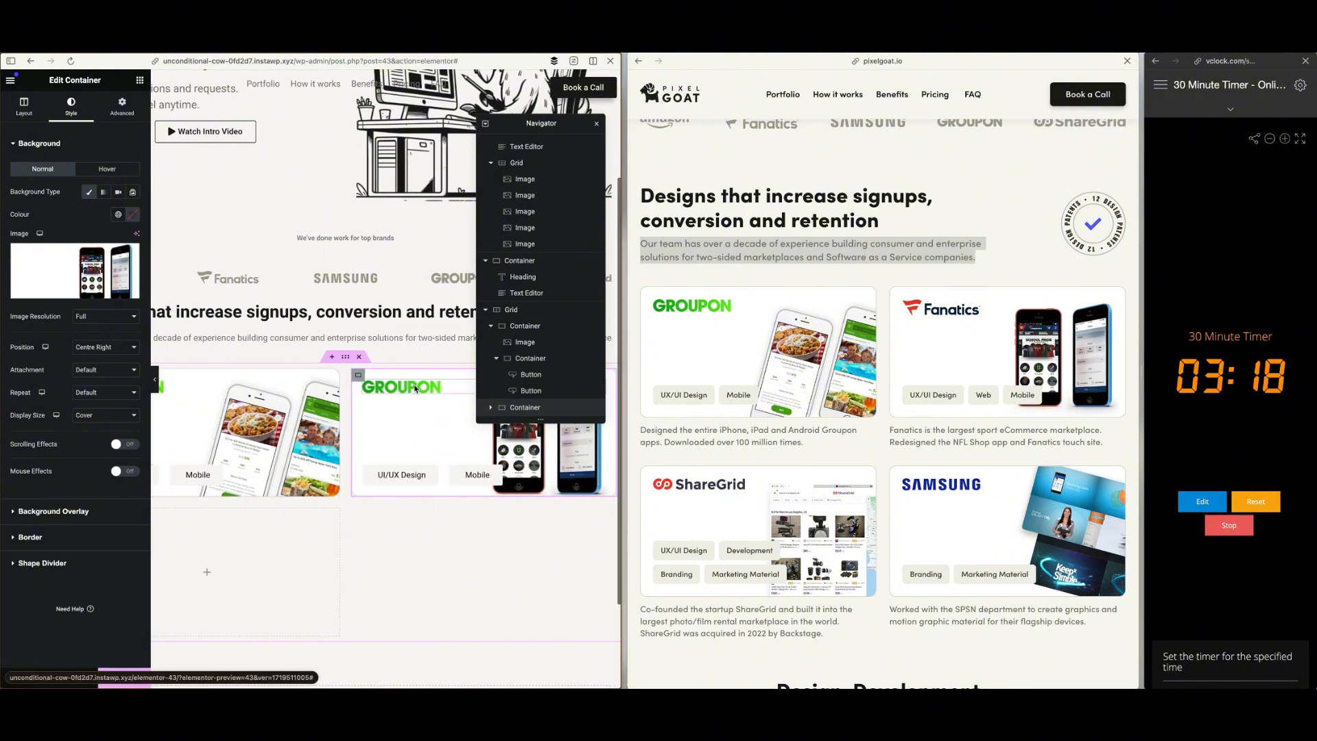
left_click(415, 389)
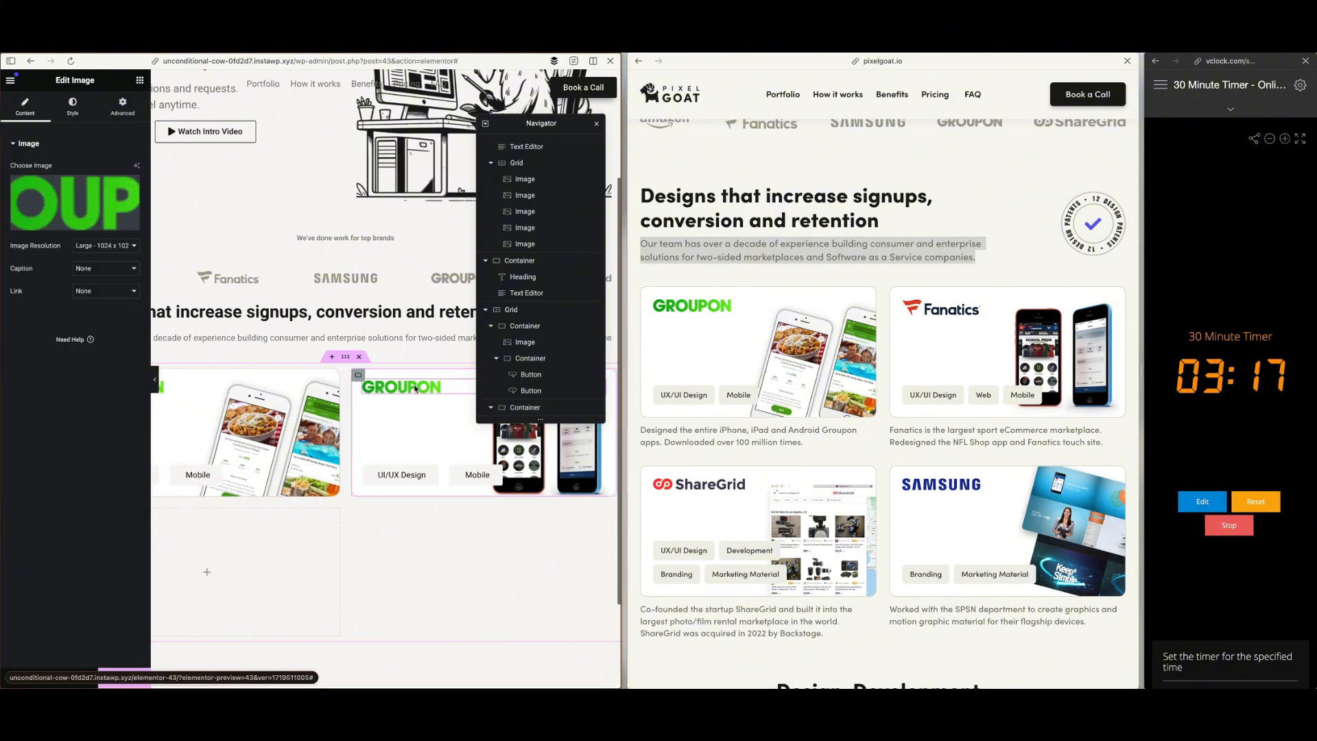
left_click(93, 202)
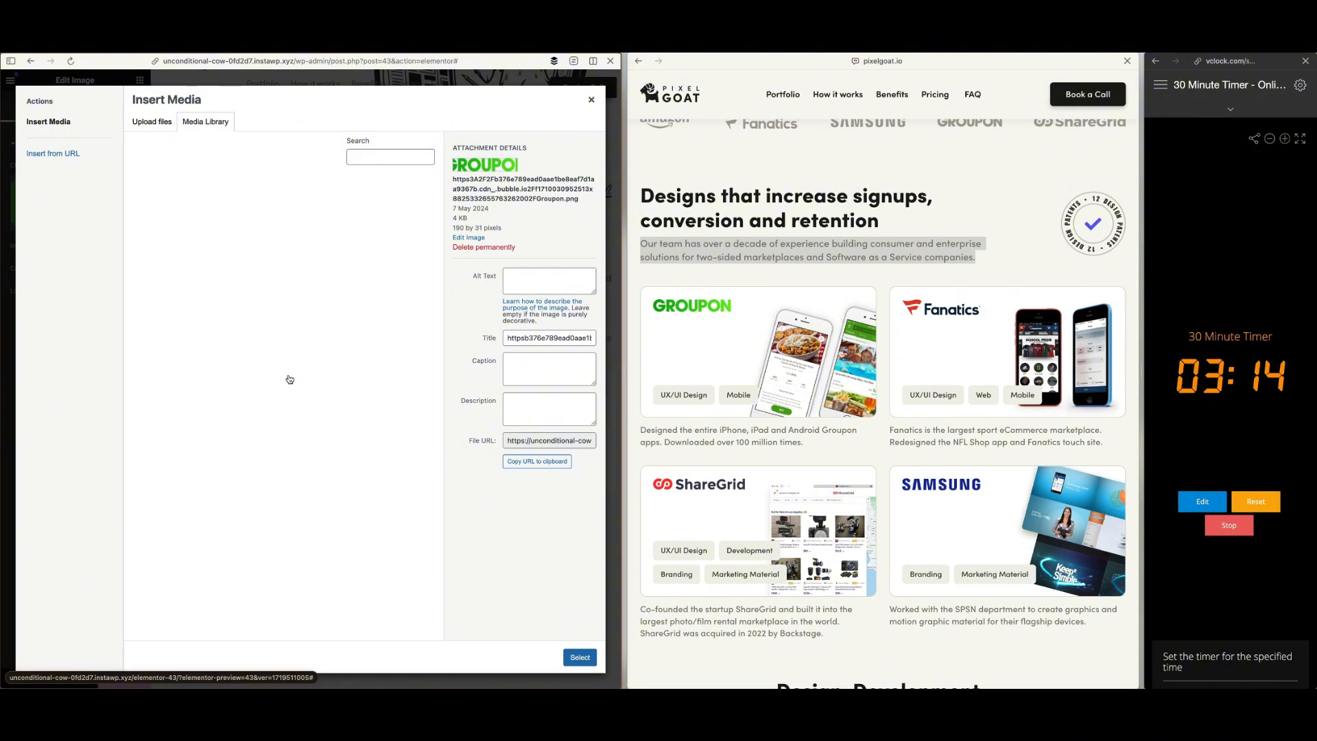
left_click(579, 657)
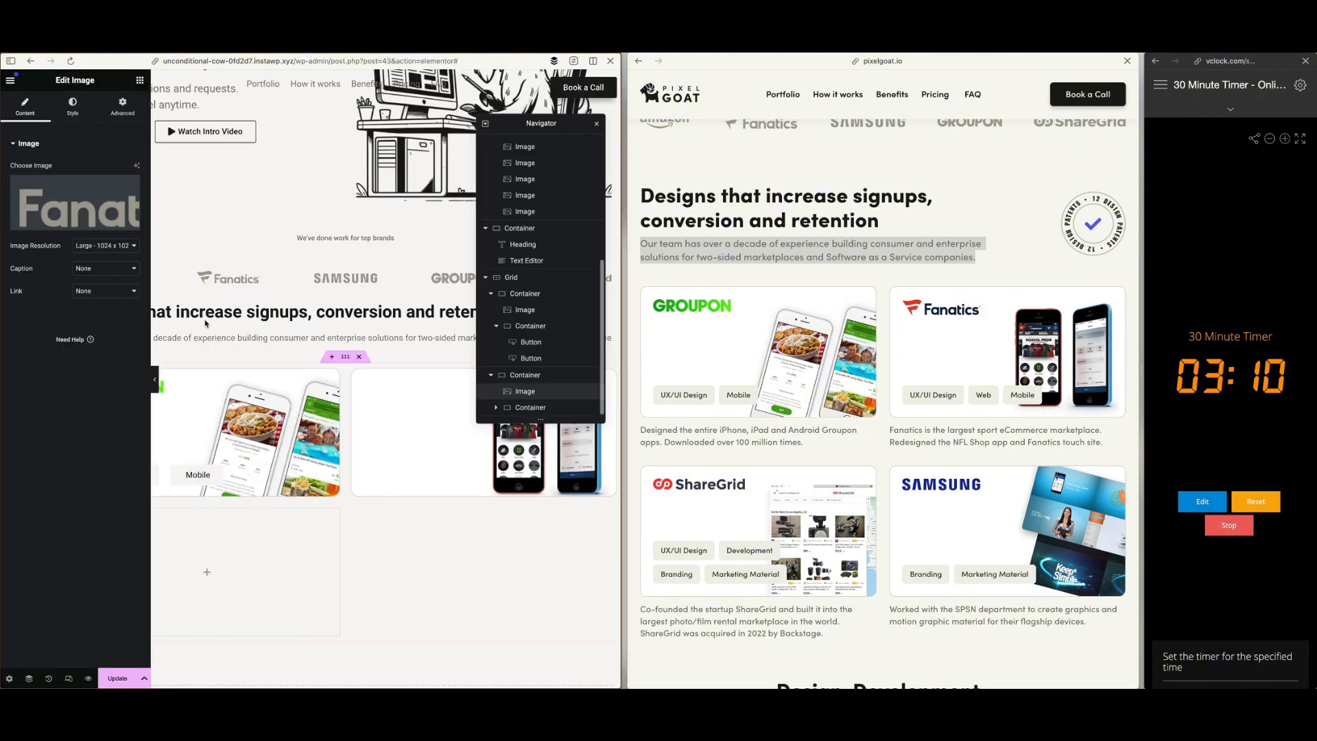
left_click(81, 208)
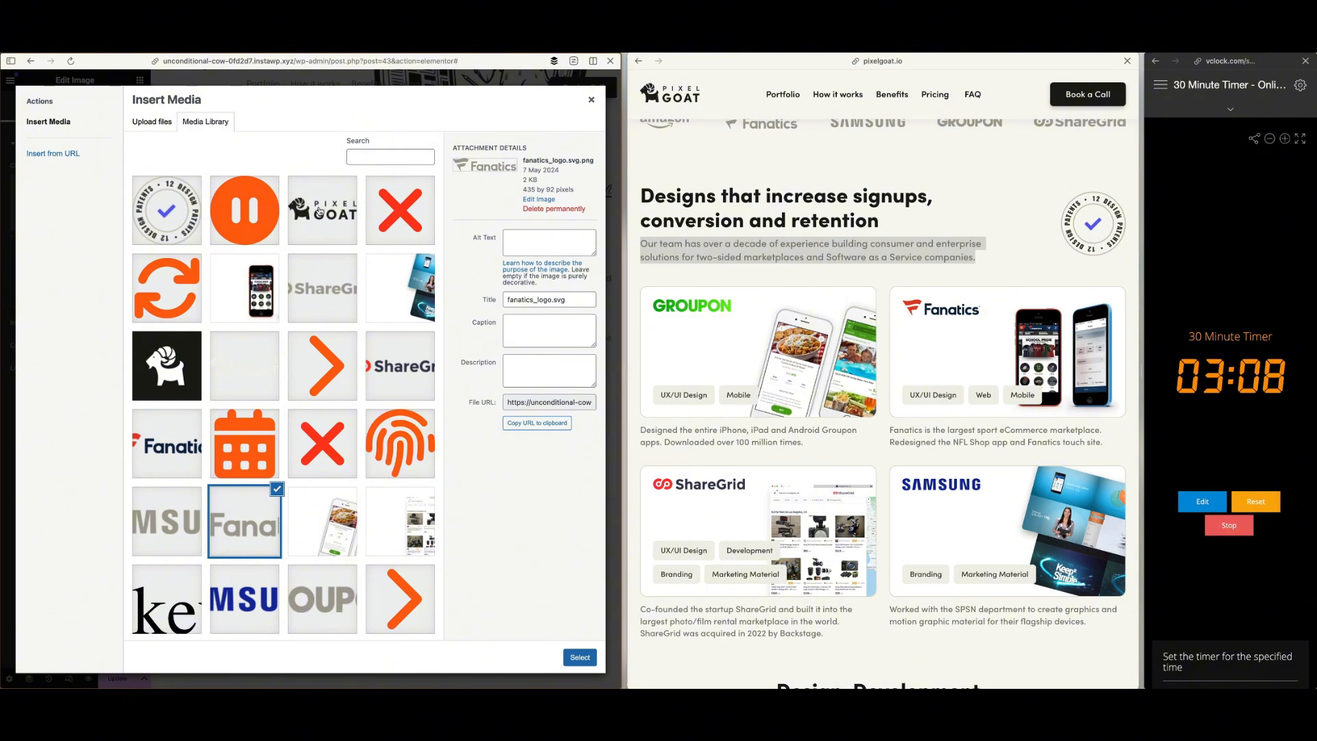
left_click(180, 449)
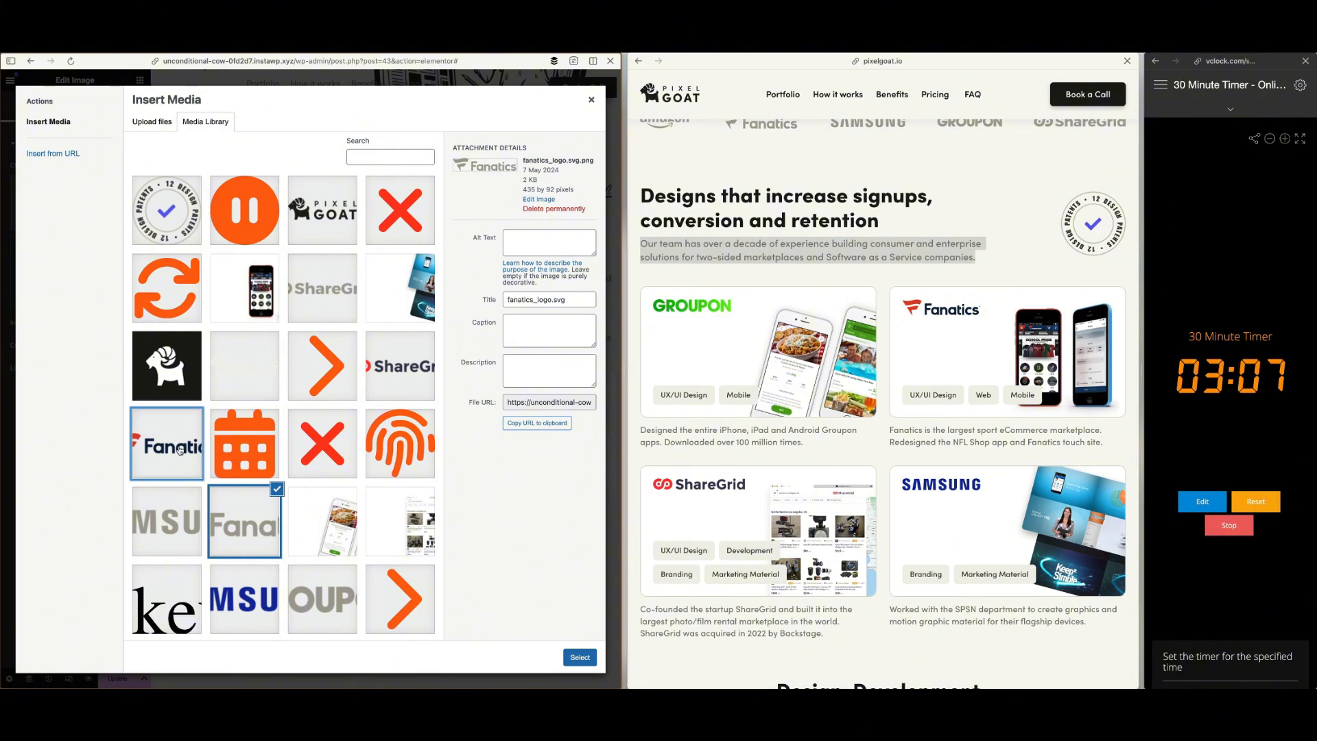
left_click(579, 657)
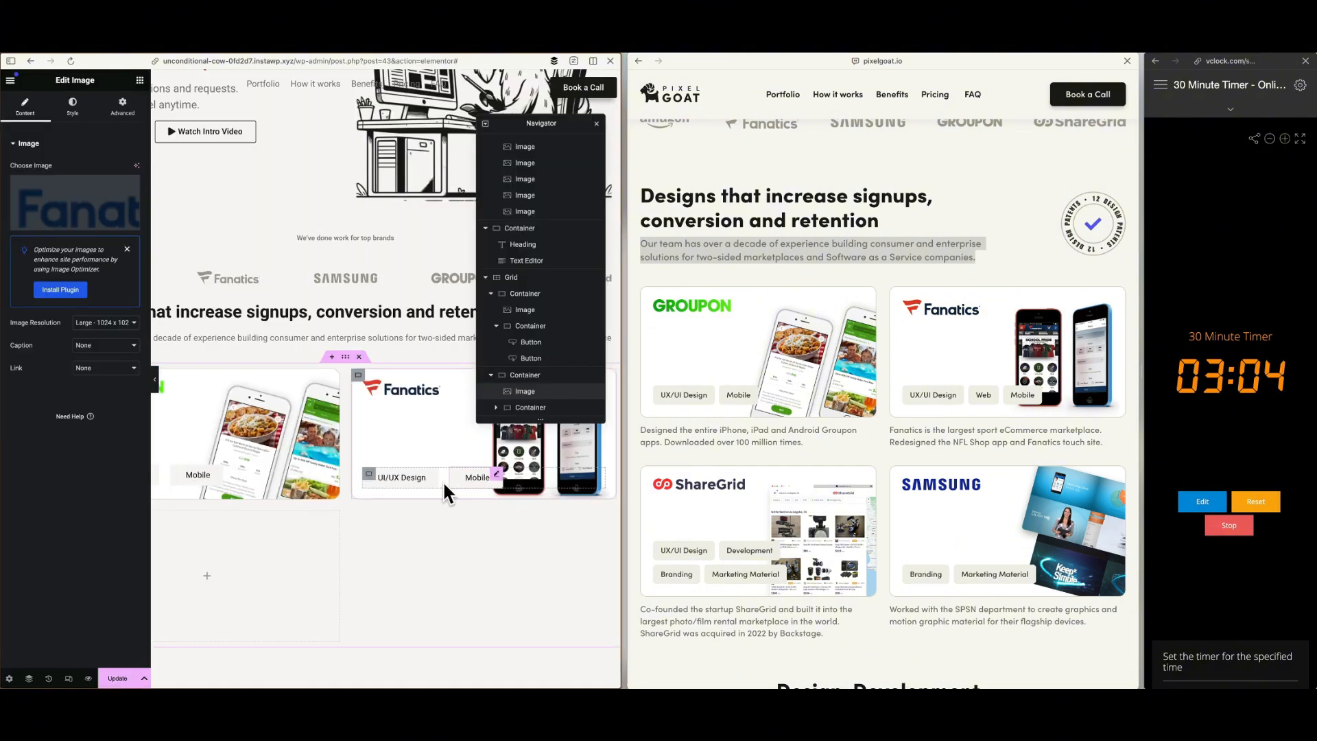
Review the reference site's "Great design, without the overhead." section and insert a new container below the portfolio grid
scroll(480, 531, "down", 1)
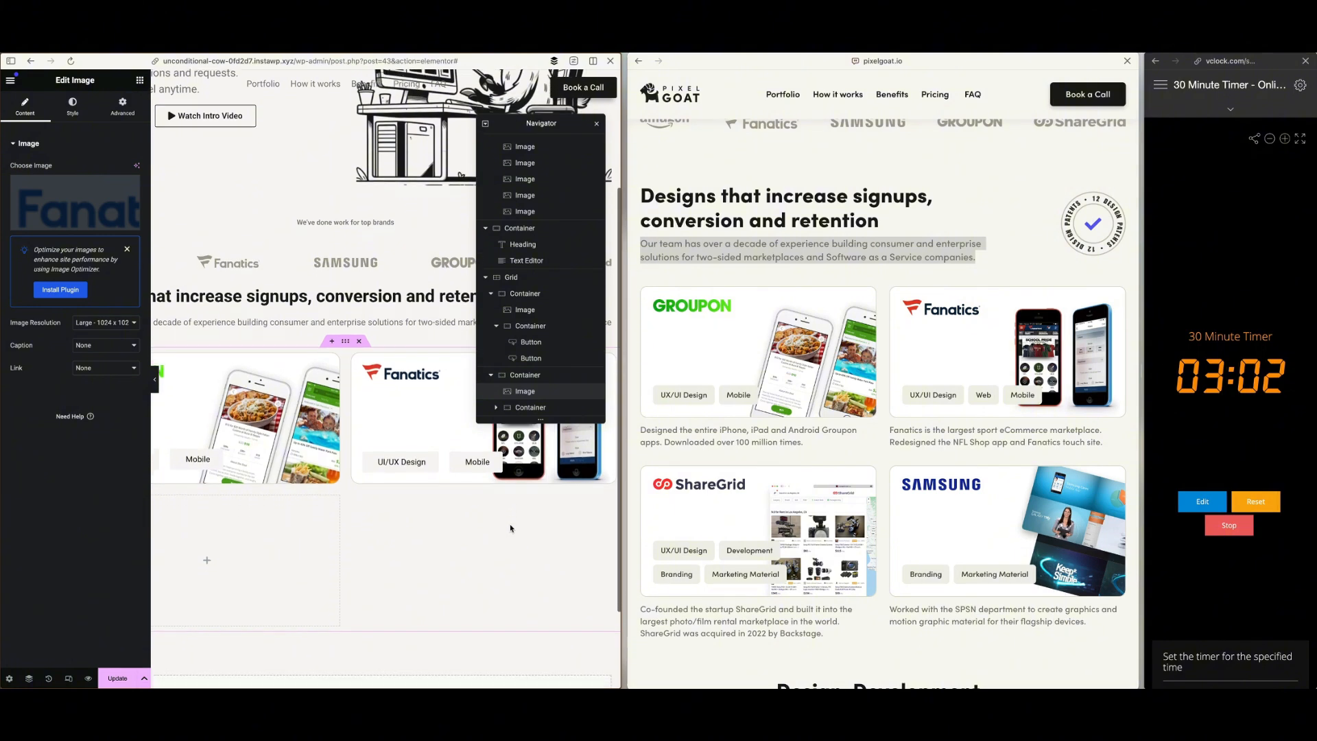
scroll(826, 492, "down", 5)
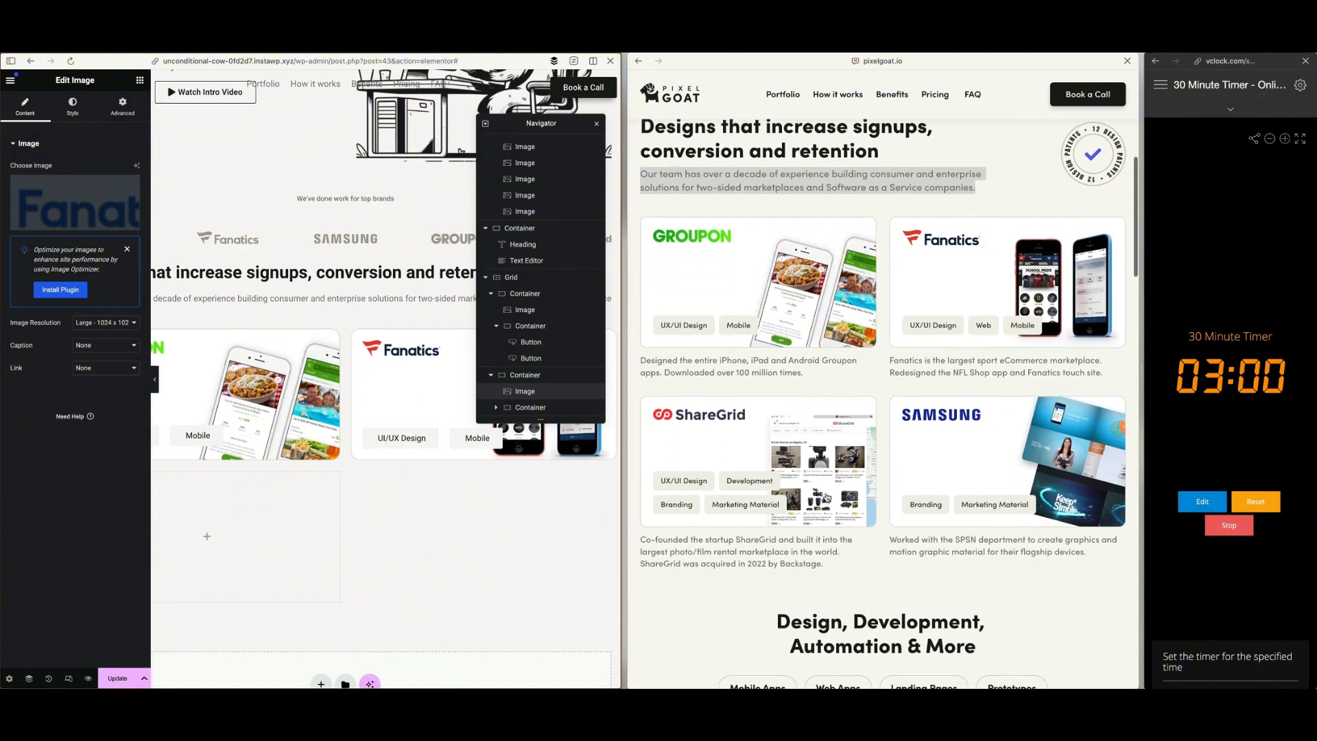
scroll(826, 493, "down", 5)
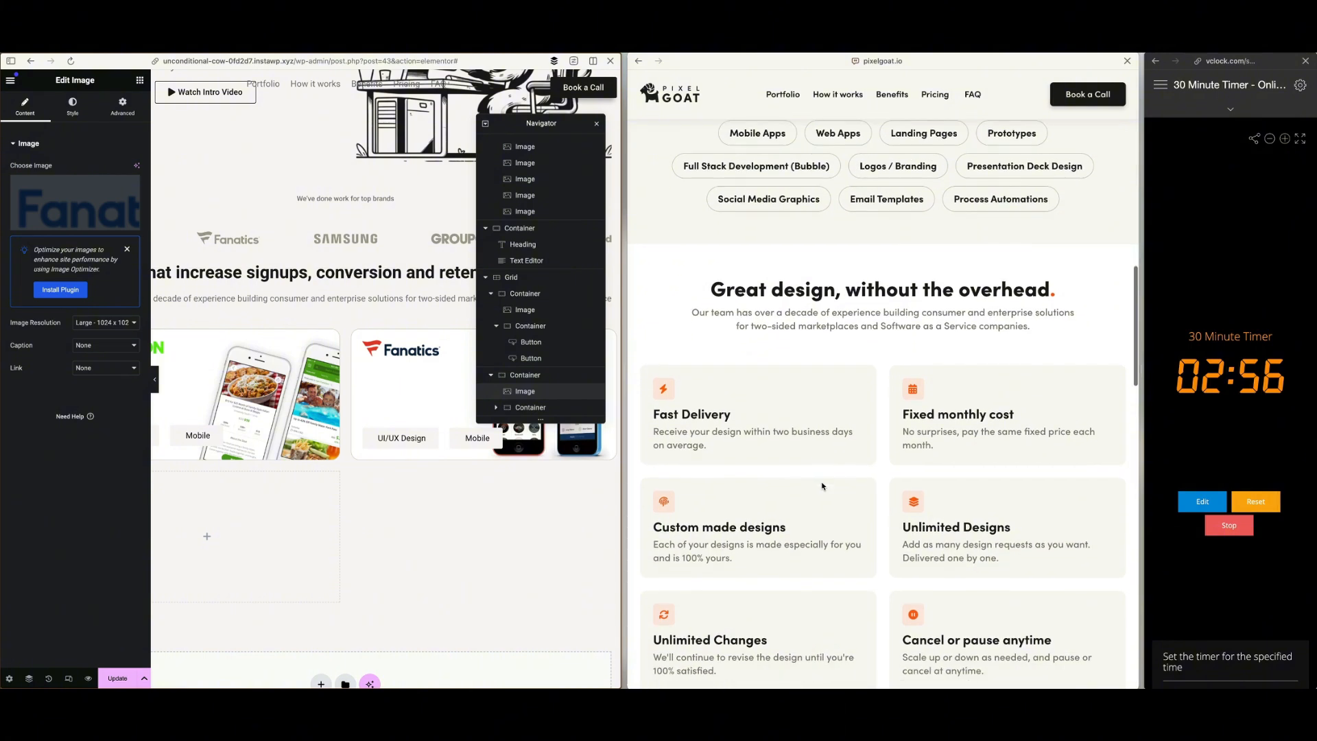
scroll(822, 486, "down", 2)
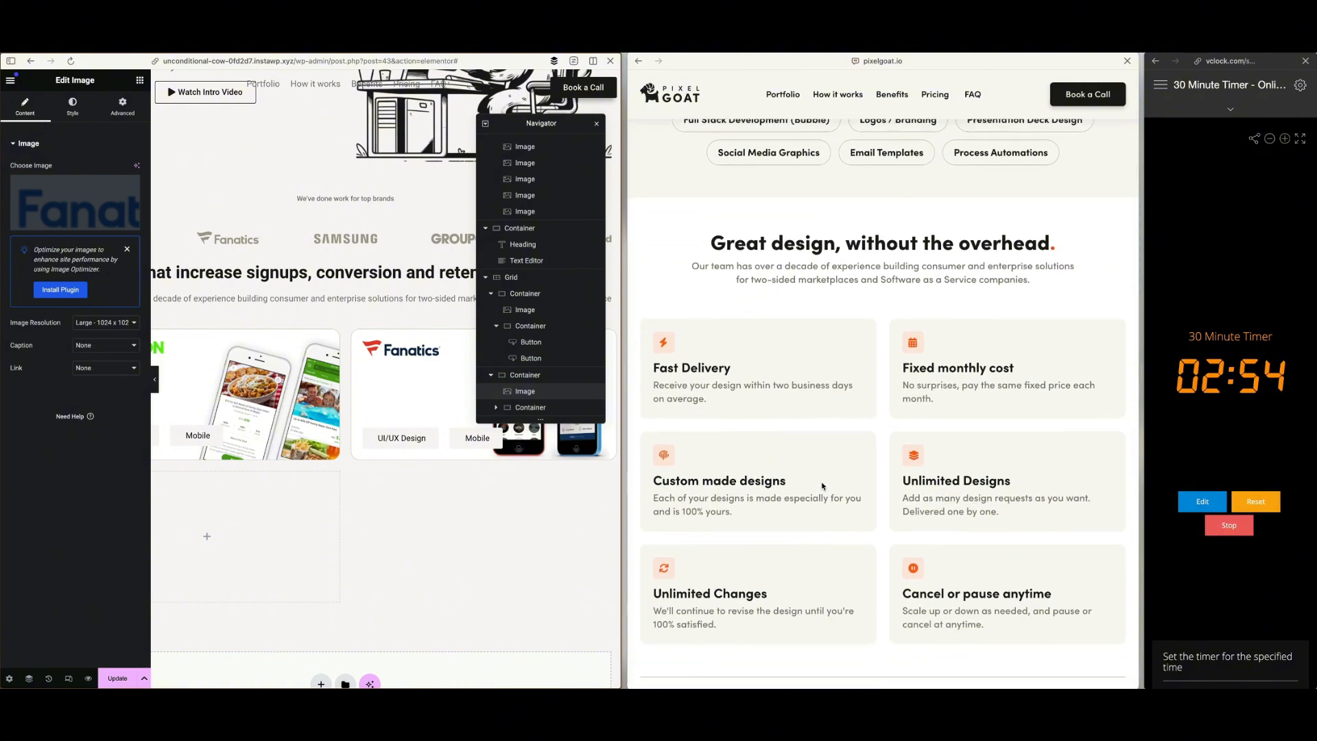
scroll(838, 417, "up", 4)
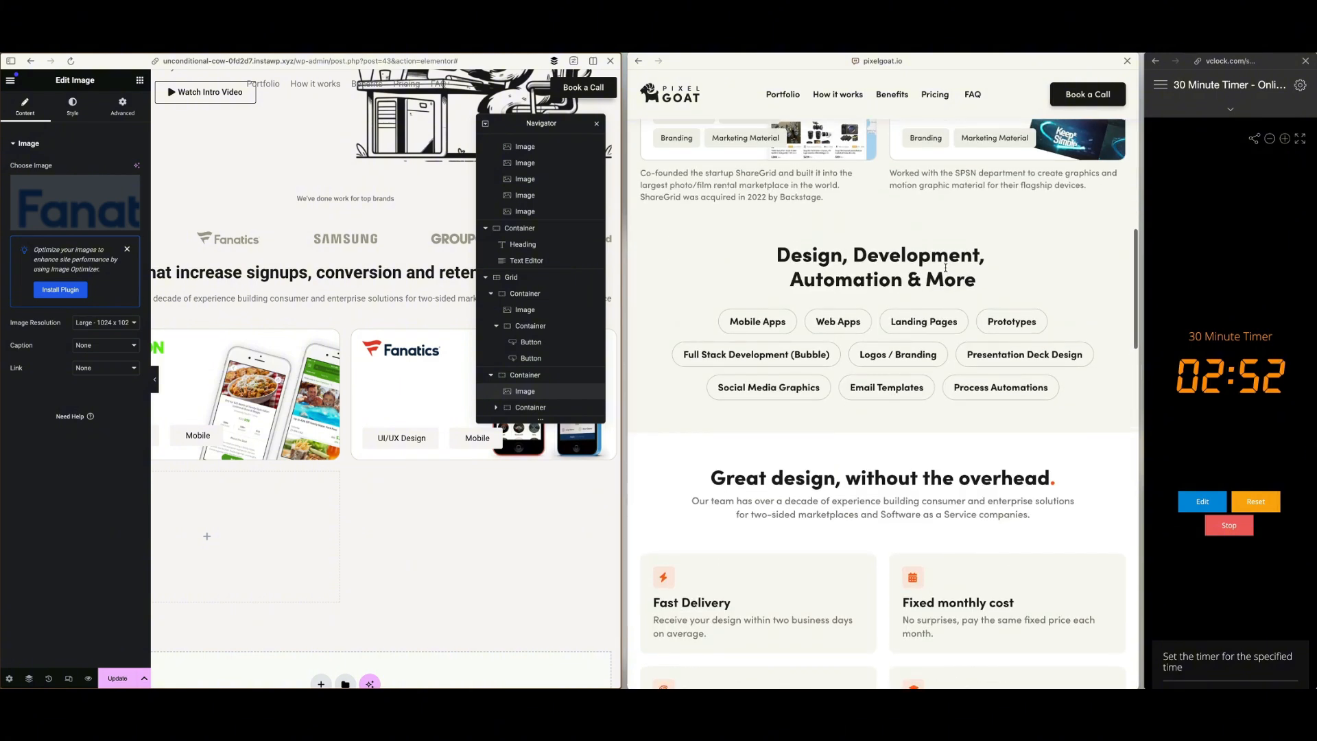
scroll(903, 388, "down", 5)
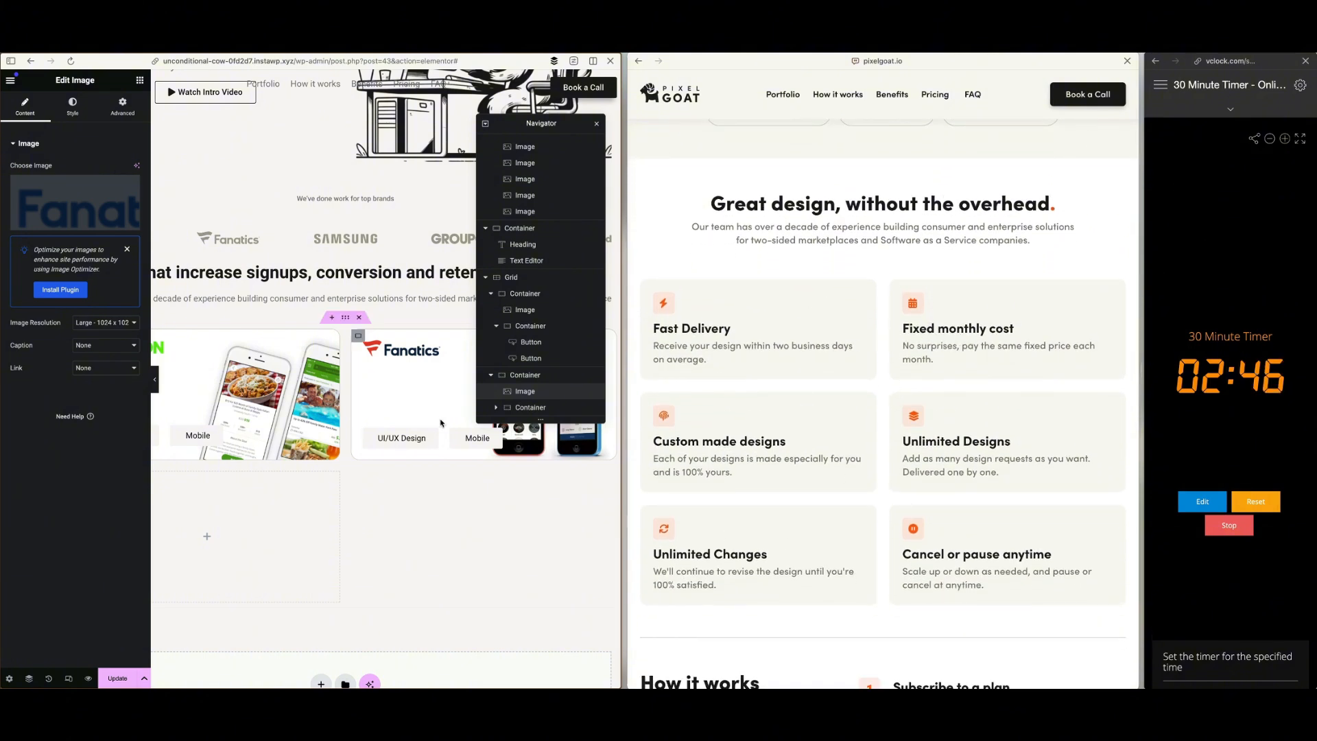
scroll(376, 455, "down", 2)
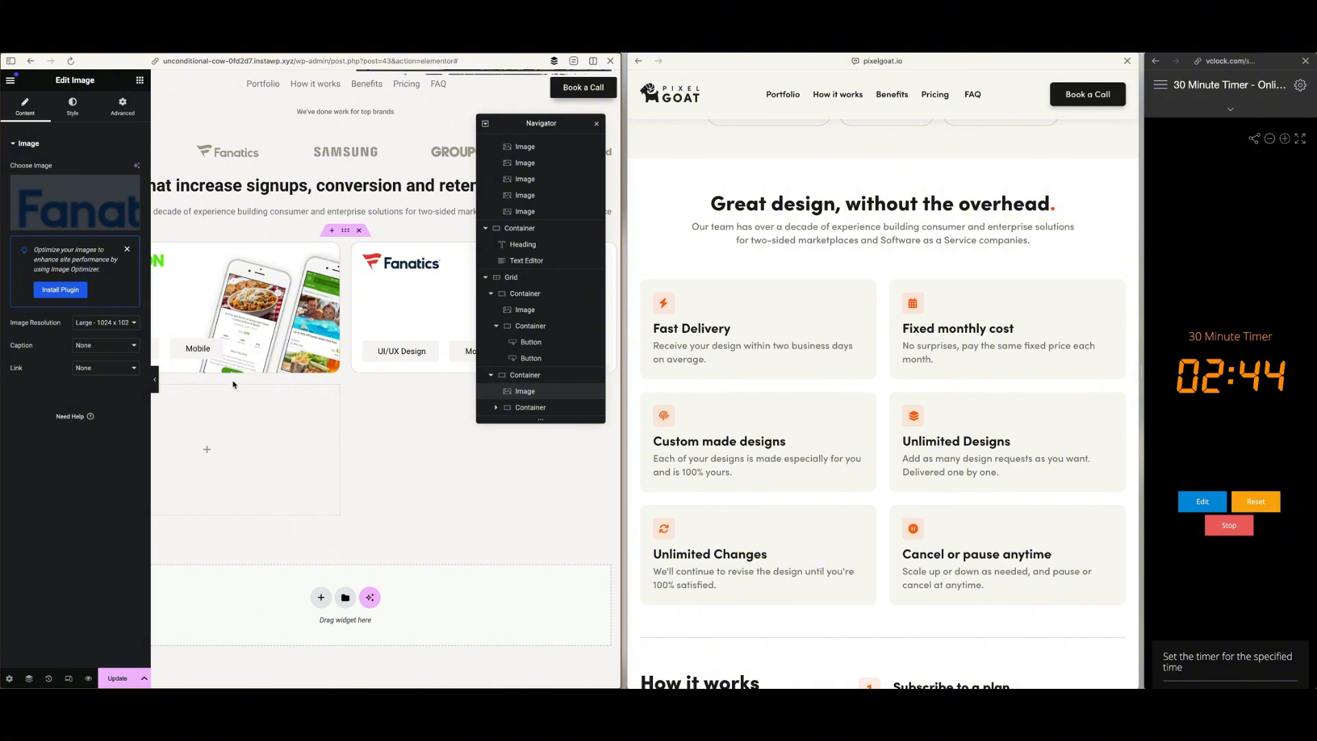
left_click(139, 81)
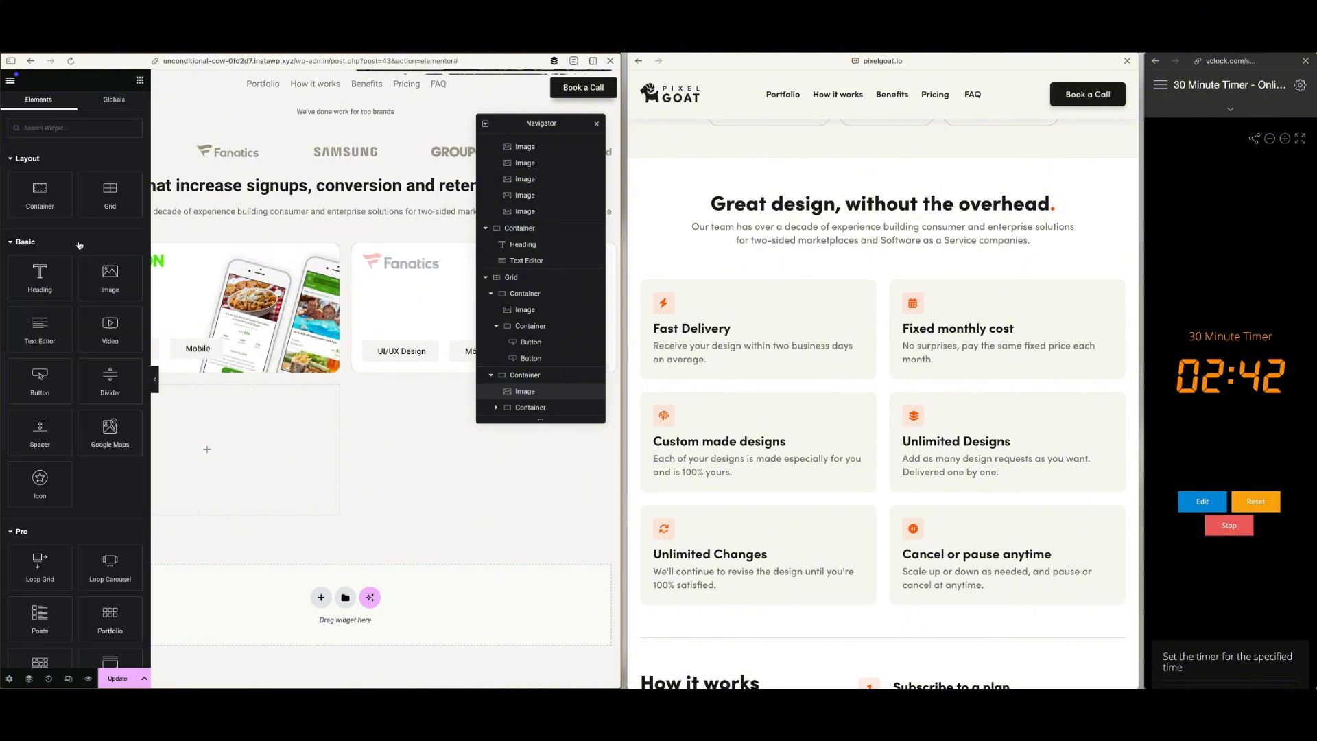
left_click_drag(47, 196, 267, 610)
left_click_drag(363, 555, 364, 555)
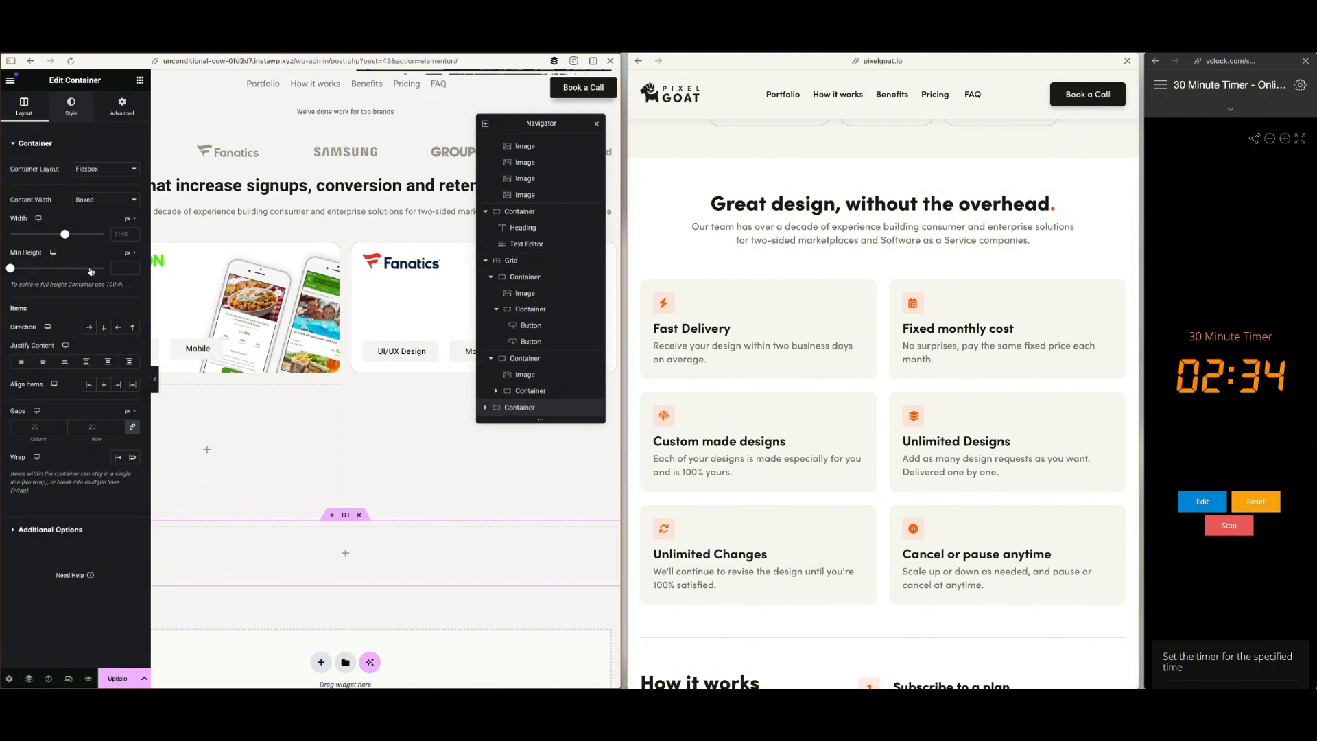
Give the new container below the portfolio grid a classic background in white, #FFFFFF
left_click(71, 106)
left_click(88, 192)
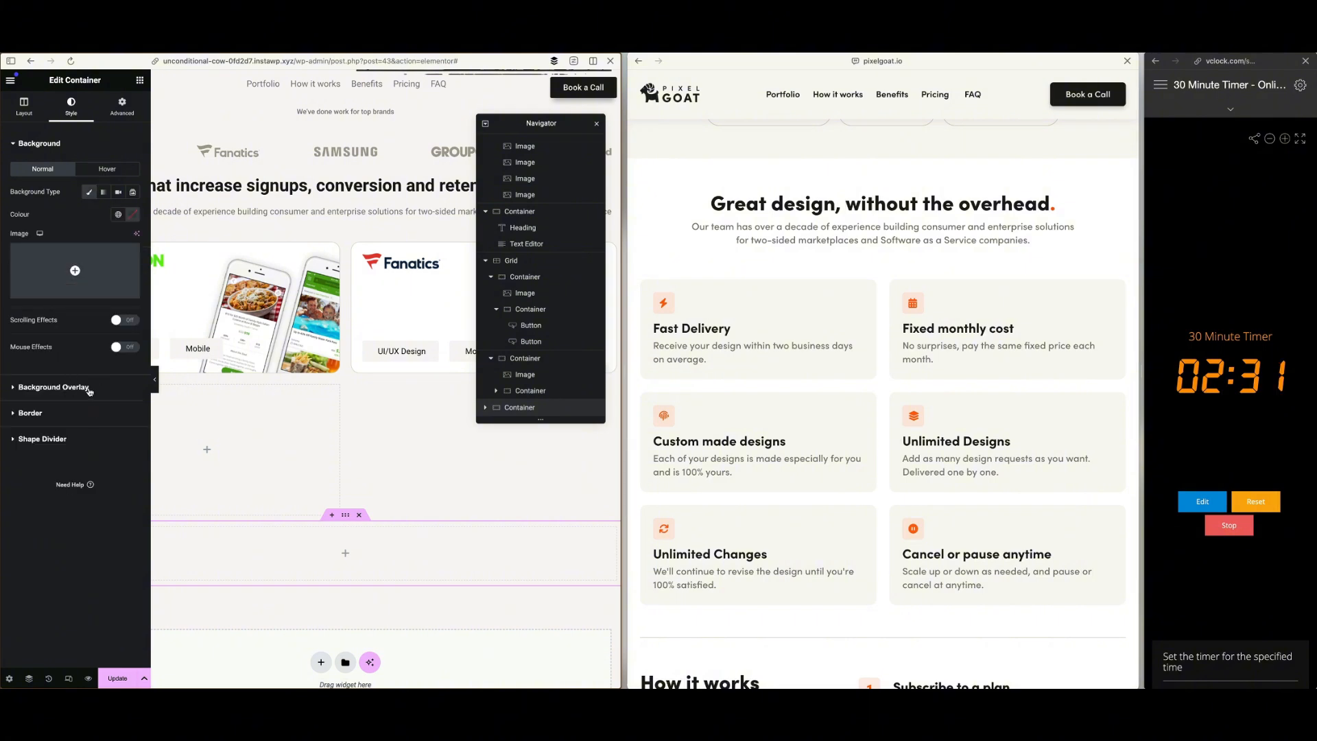
left_click(50, 146)
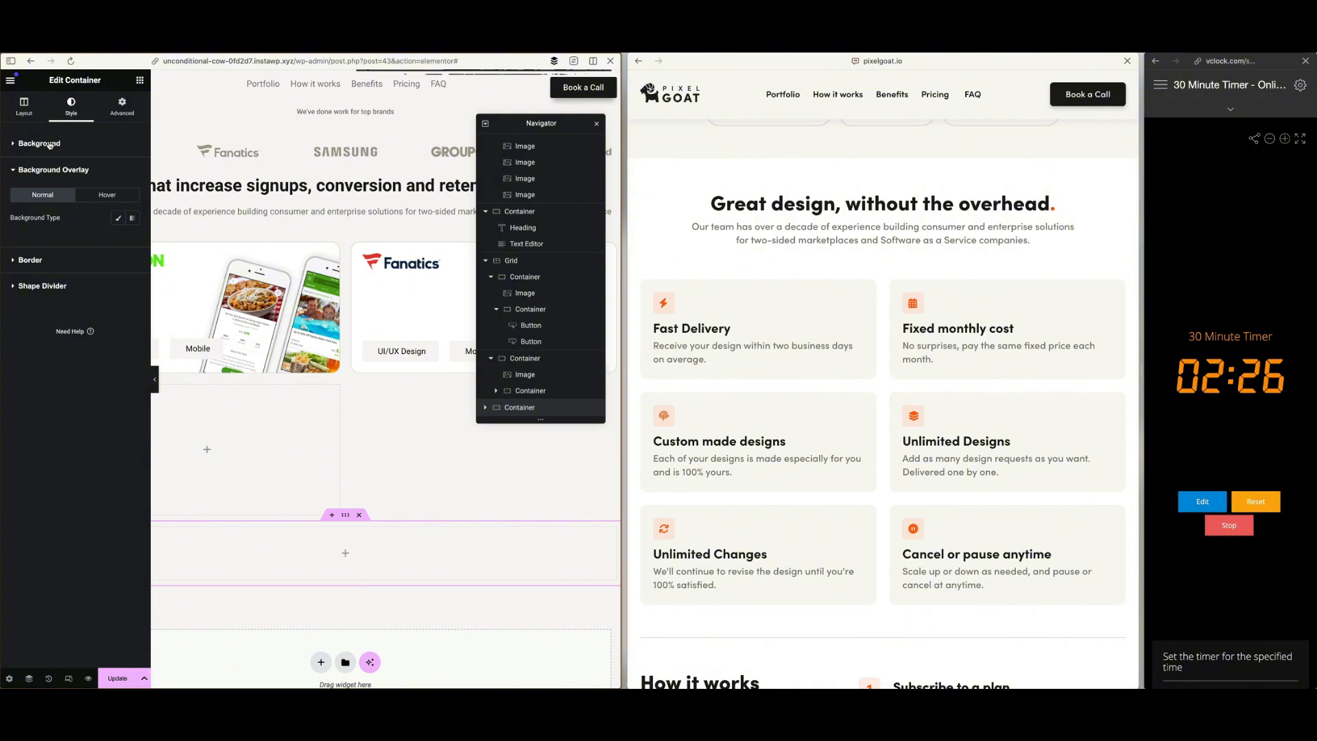
left_click(49, 146)
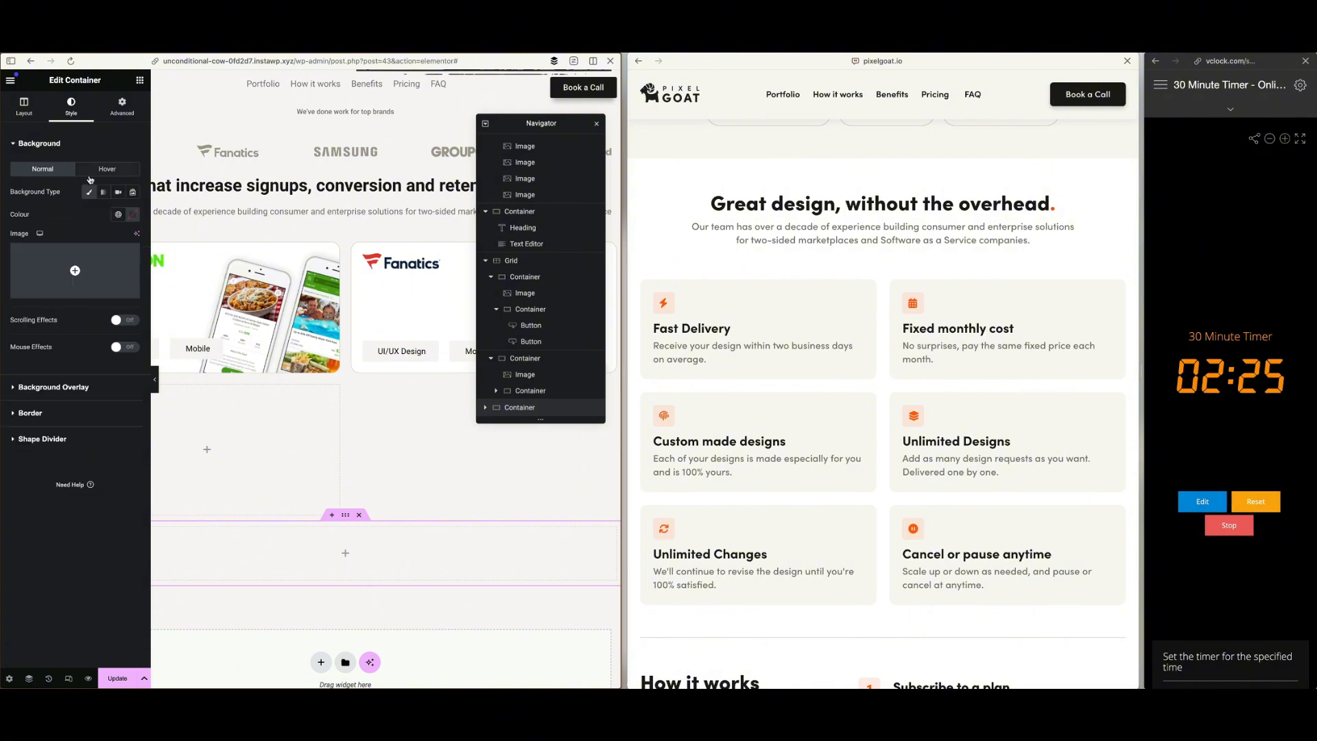
left_click(133, 217)
left_click_drag(153, 279, 63, 256)
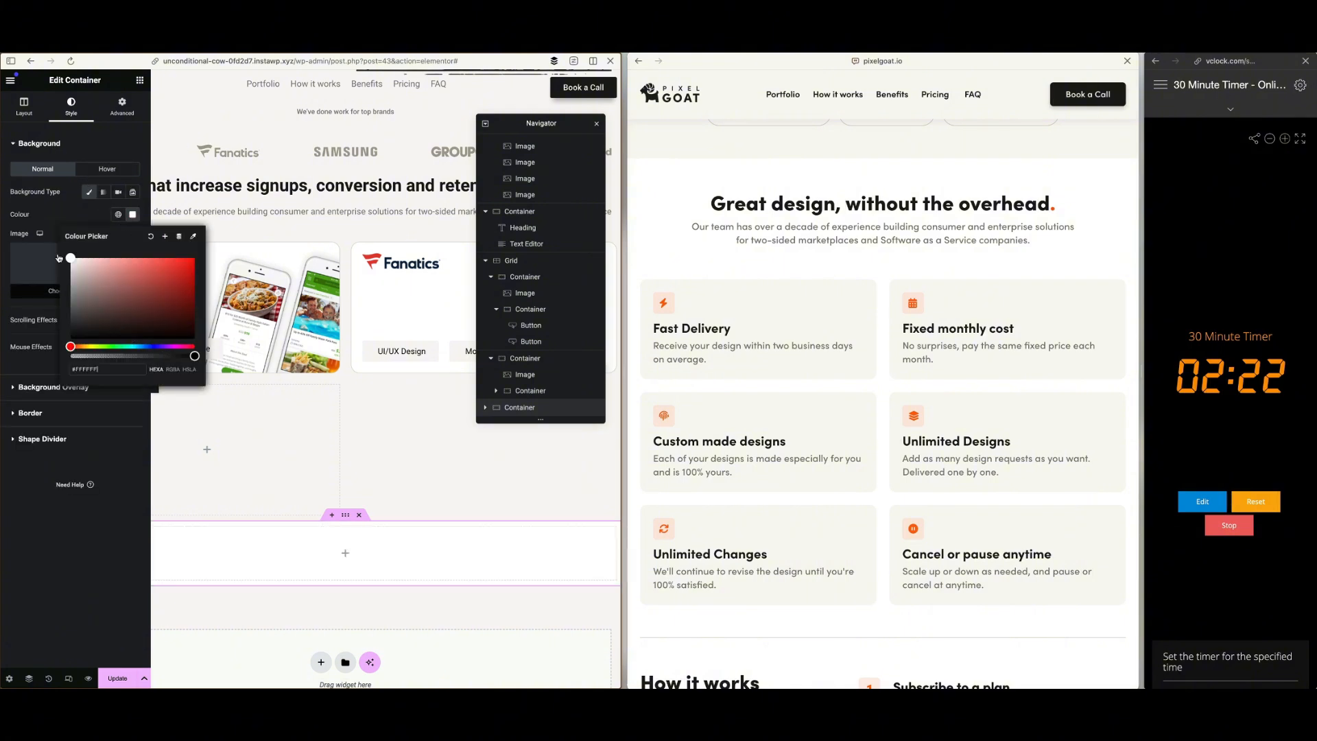
left_click(128, 113)
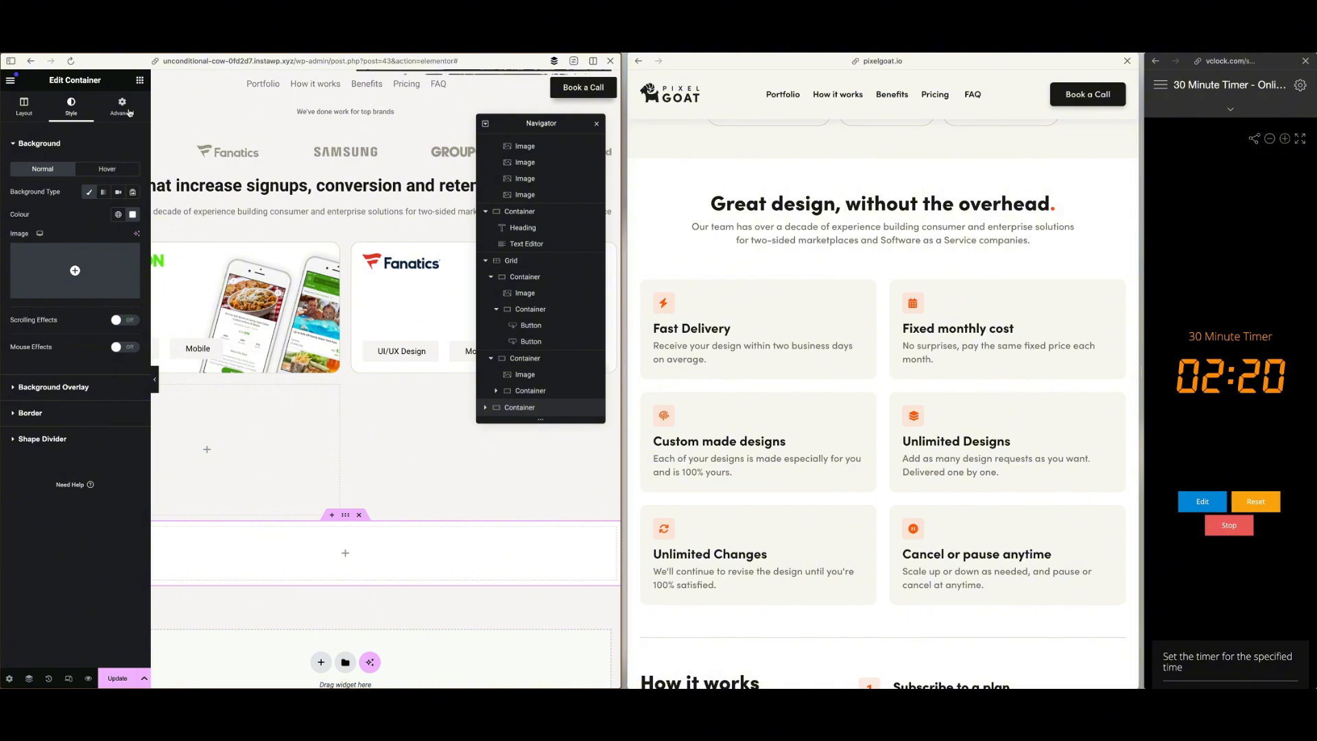
left_click(130, 114)
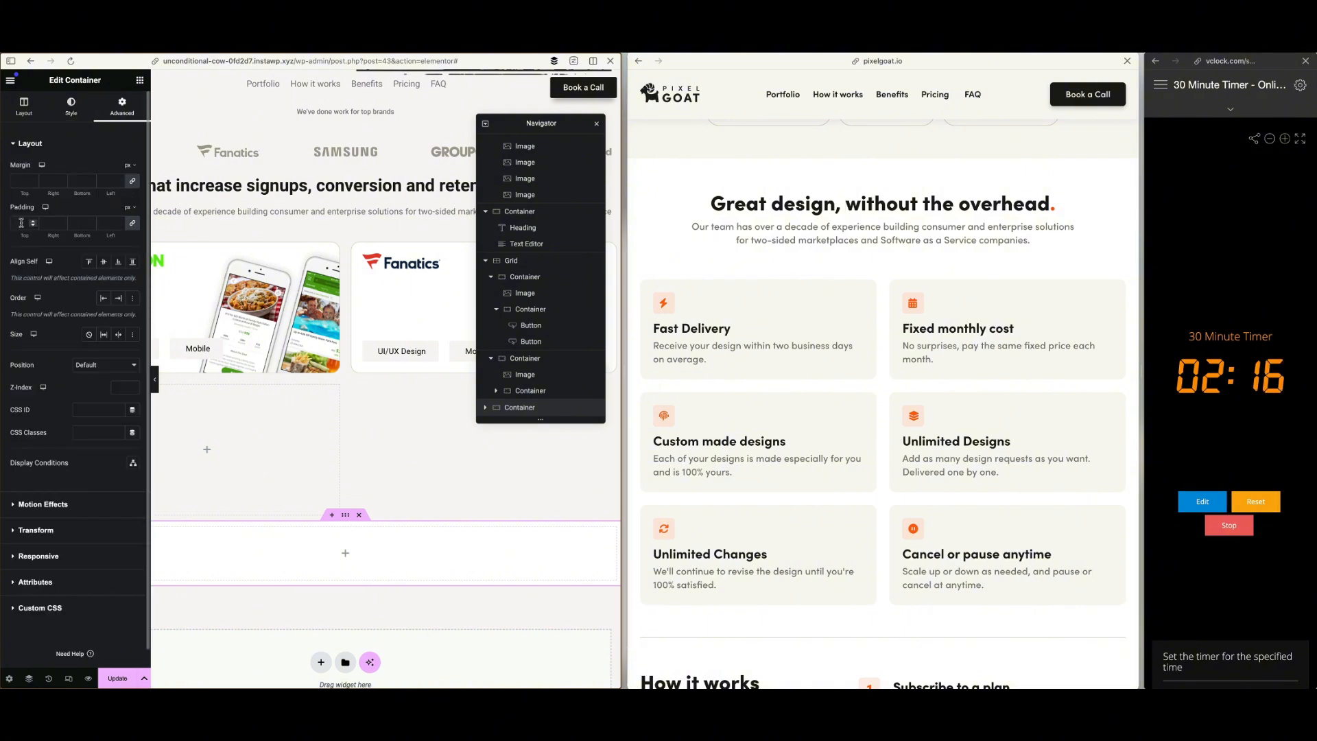
left_click(127, 206)
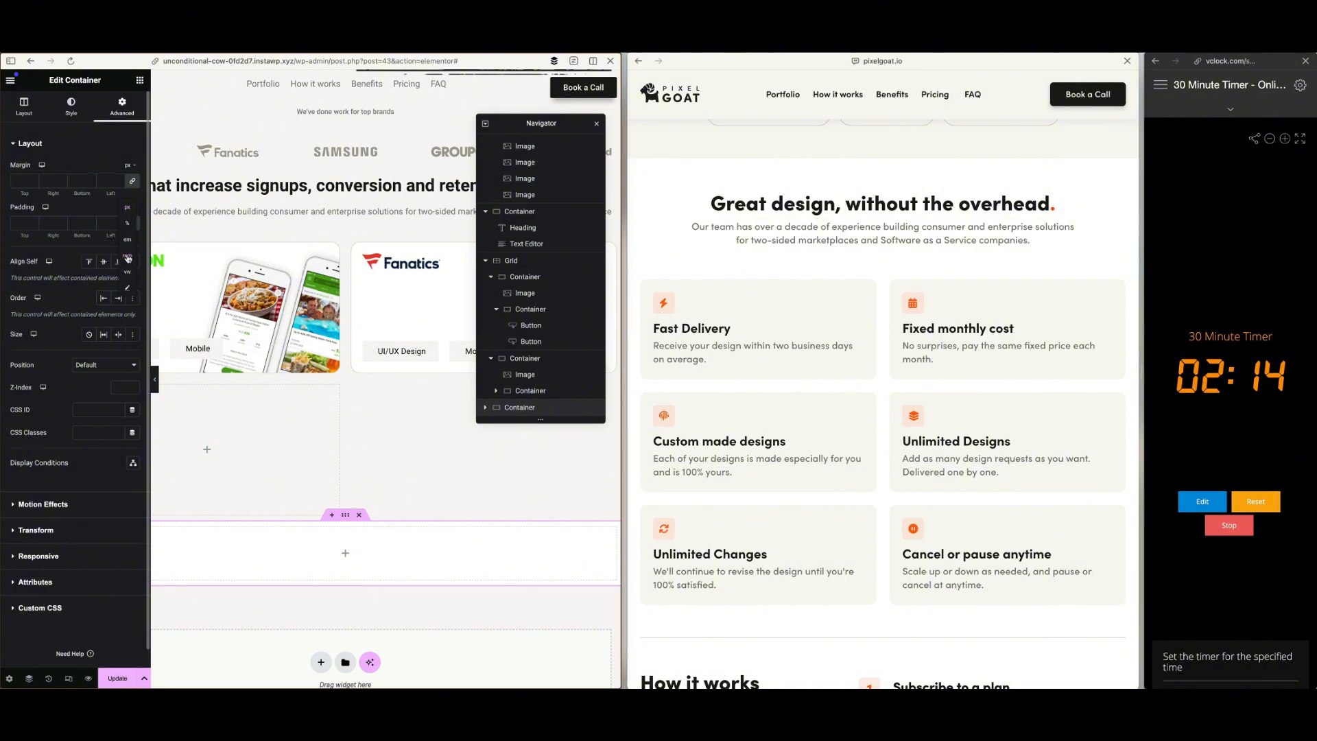
left_click(79, 142)
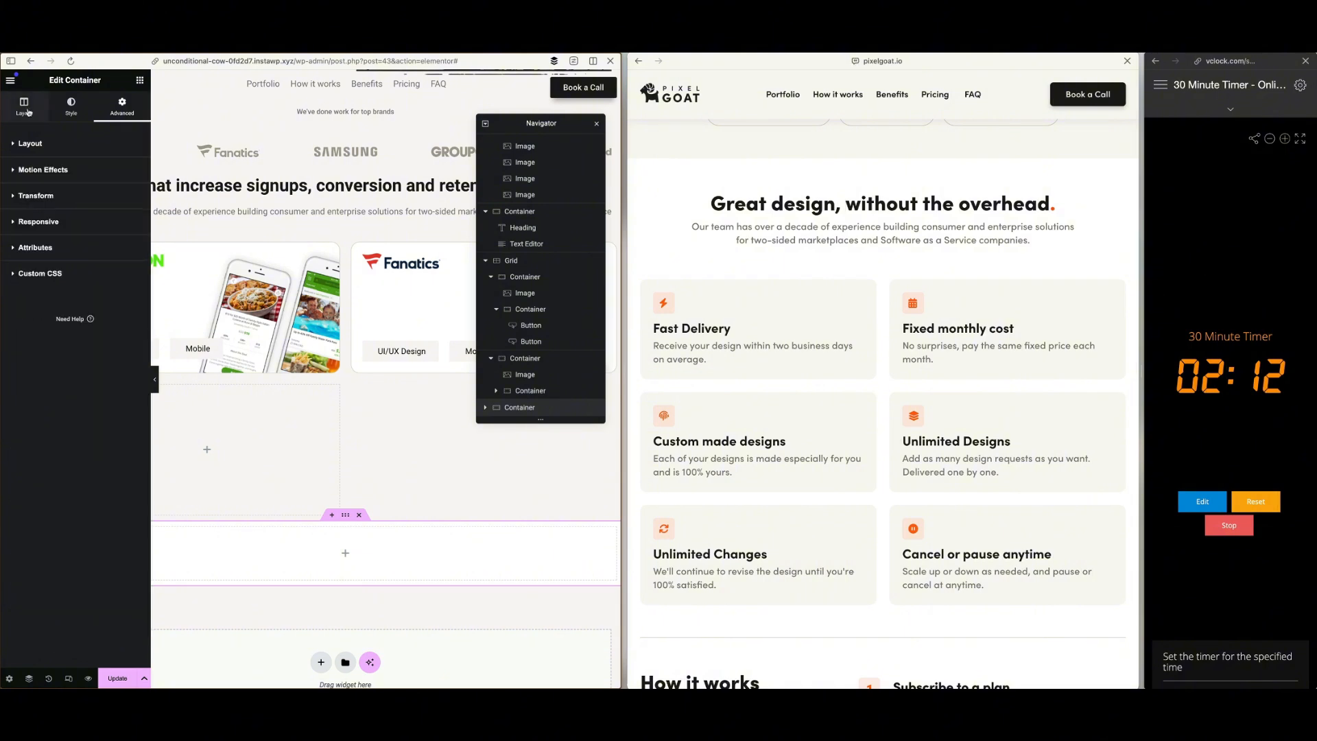
Insert a grid inside the white container below the portfolio grid and set it to 2 columns and 3 rows
left_click(25, 110)
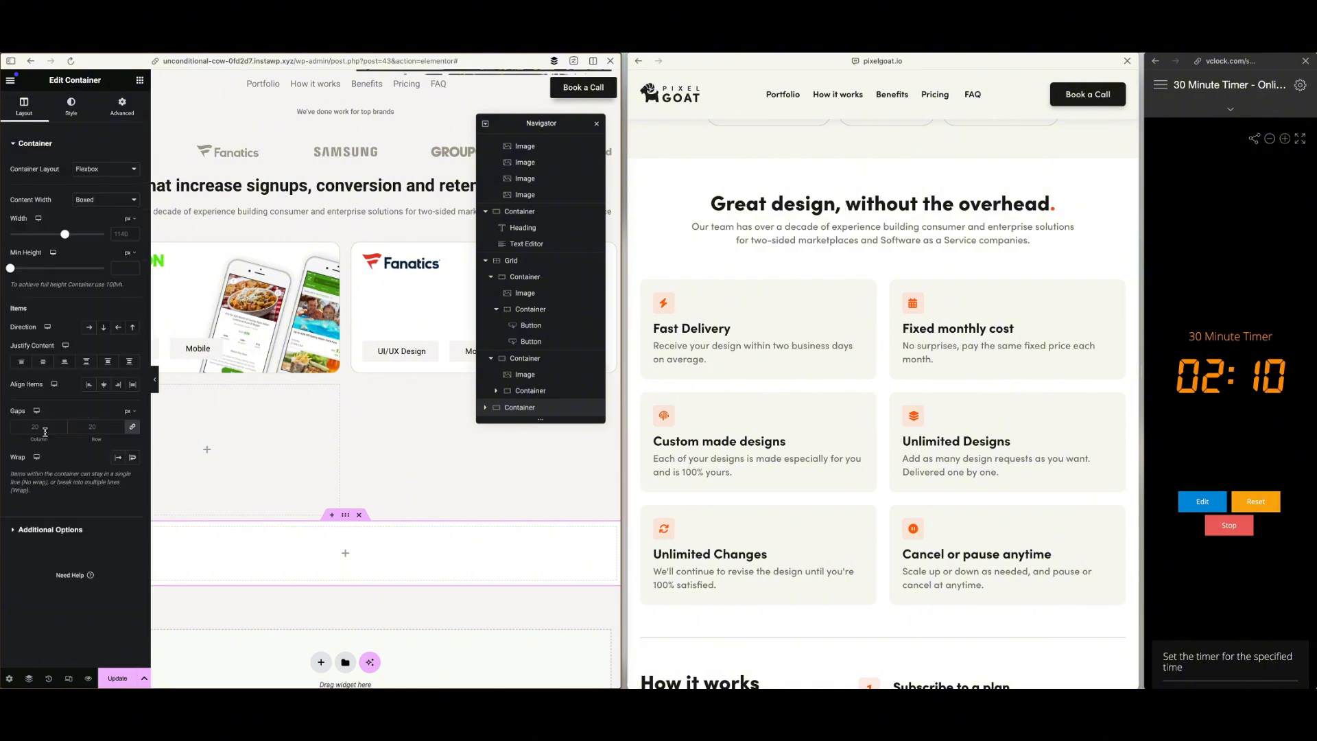
scroll(449, 469, "down", 1)
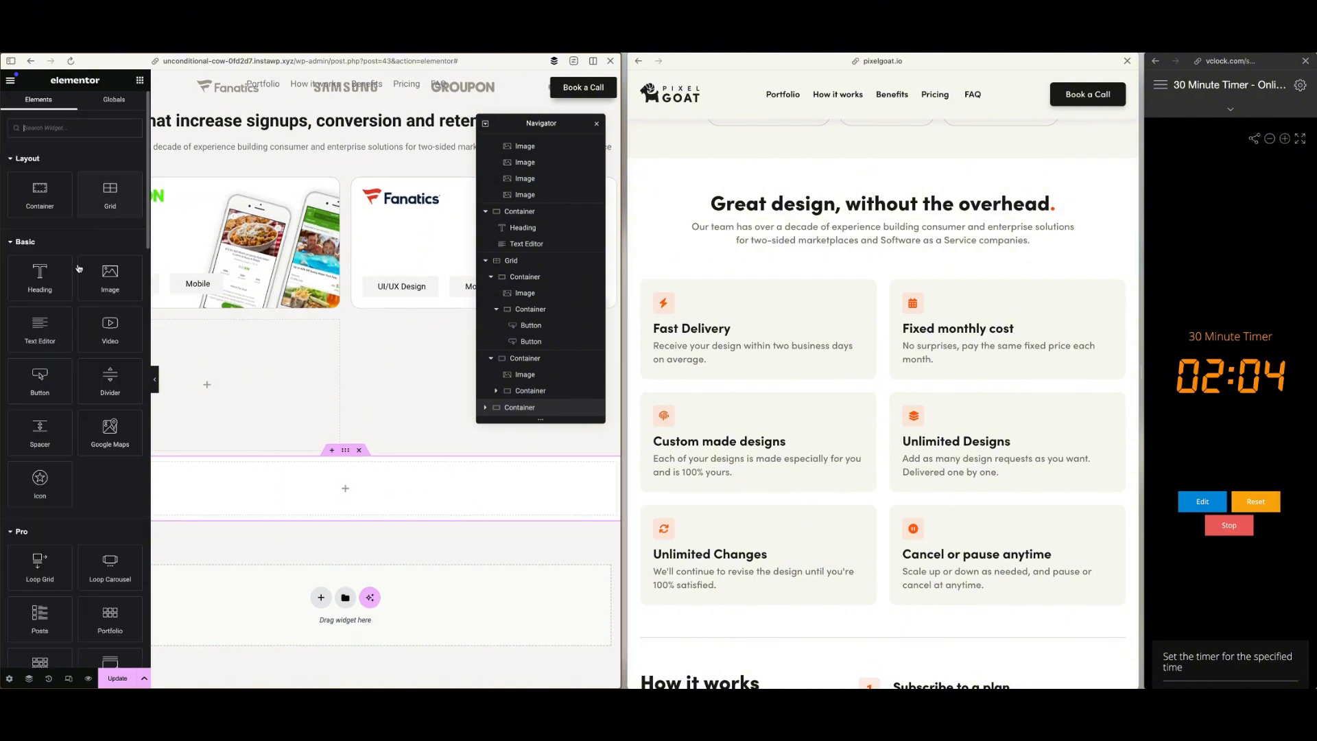
left_click_drag(110, 194, 281, 459)
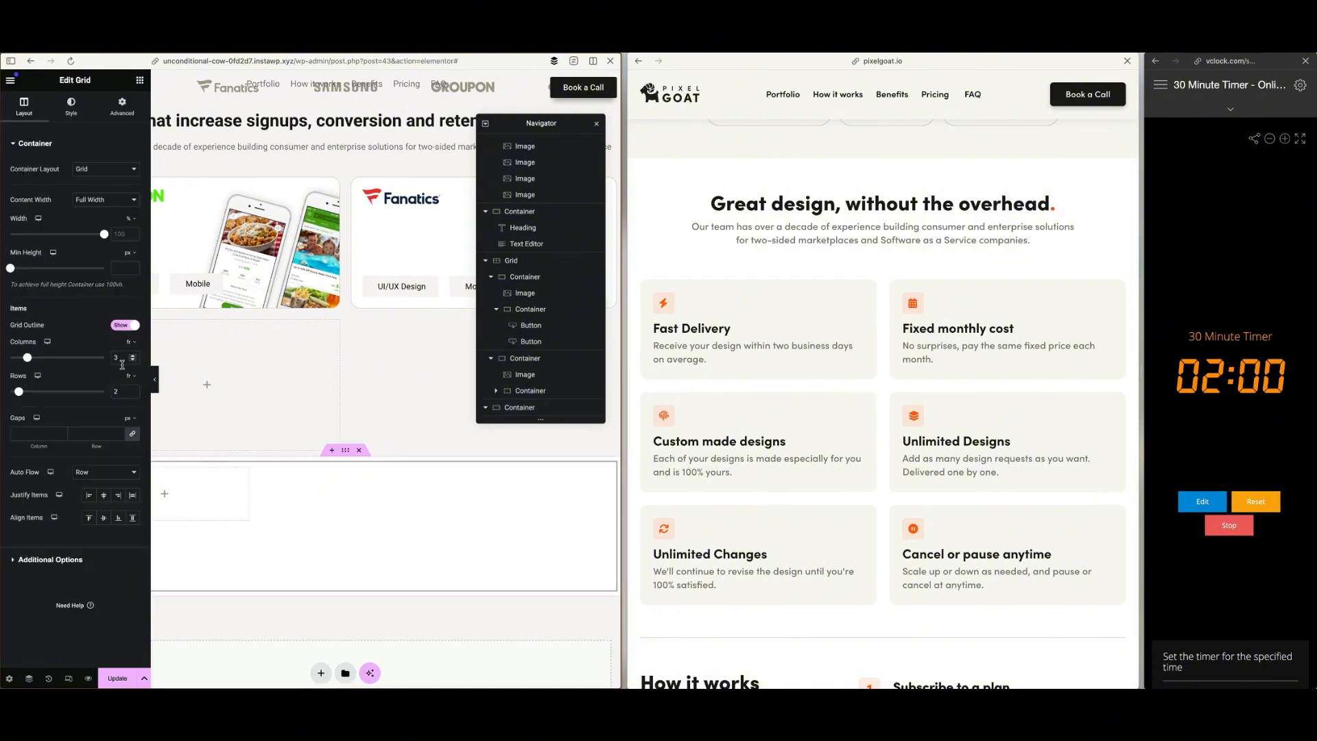
left_click_drag(122, 360, 108, 396)
type("2")
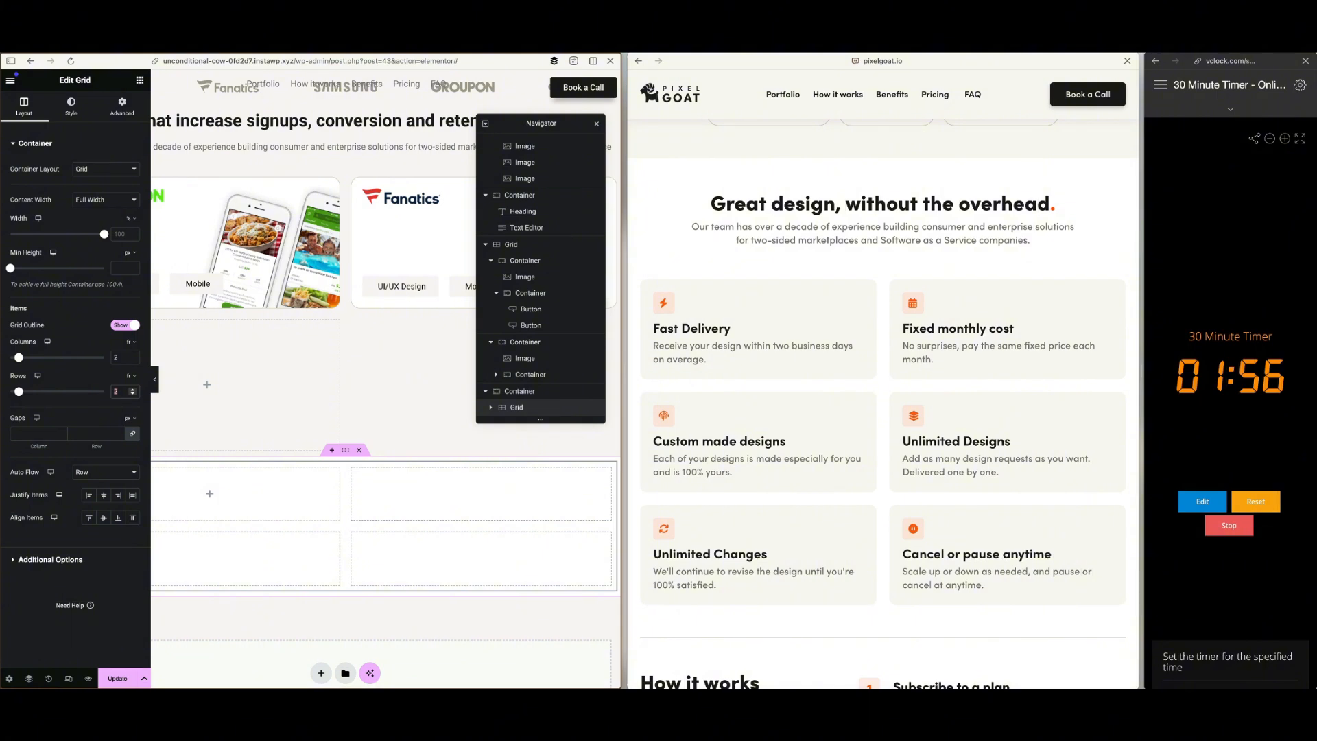
type("3")
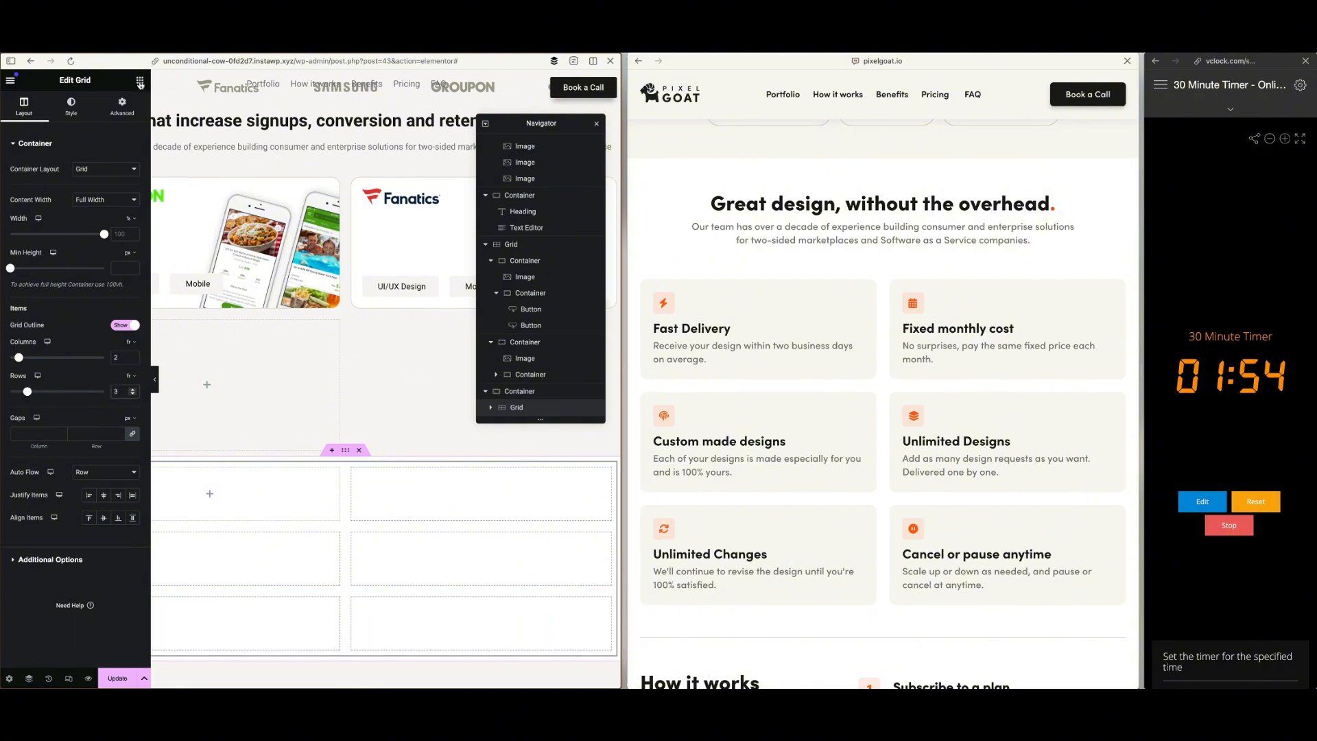
Add an Icon widget and a Heading widget directly to the cells of the new benefits grid
scroll(326, 352, "left", 1)
scroll(306, 332, "left", 1)
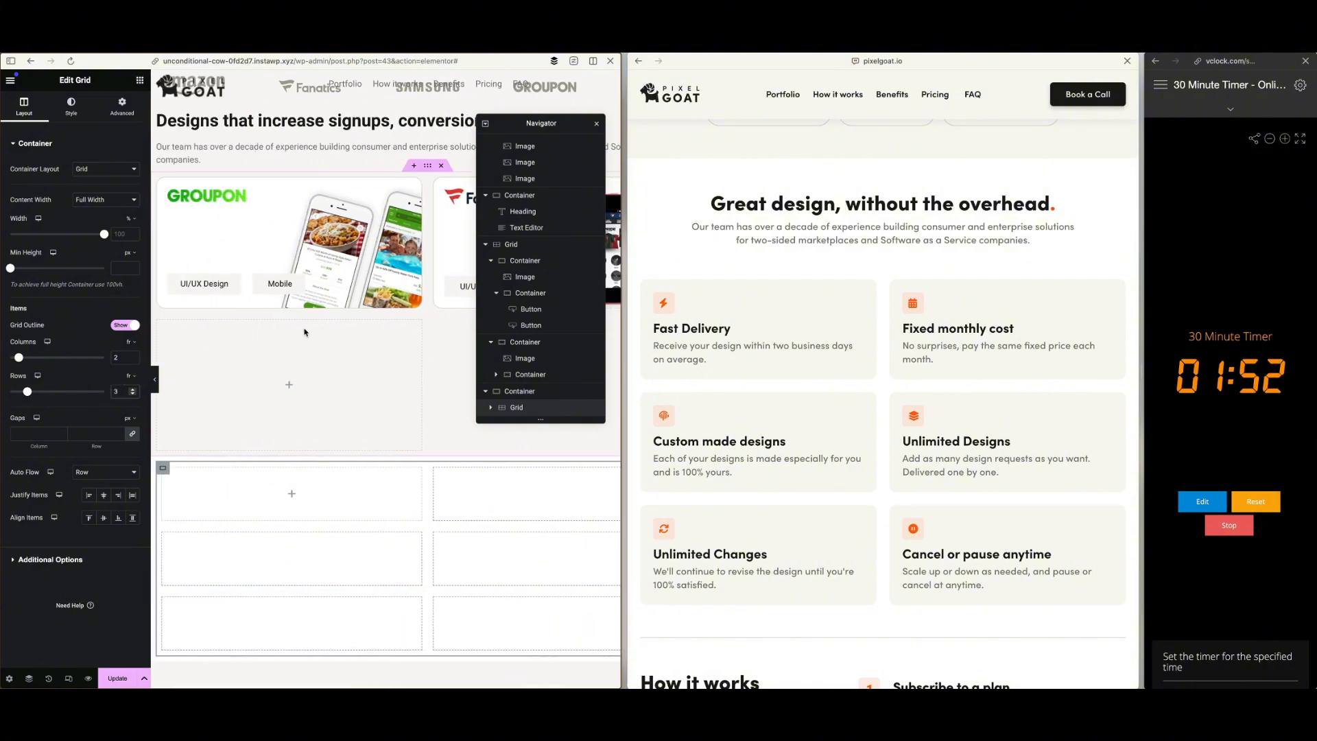
scroll(304, 332, "down", 2)
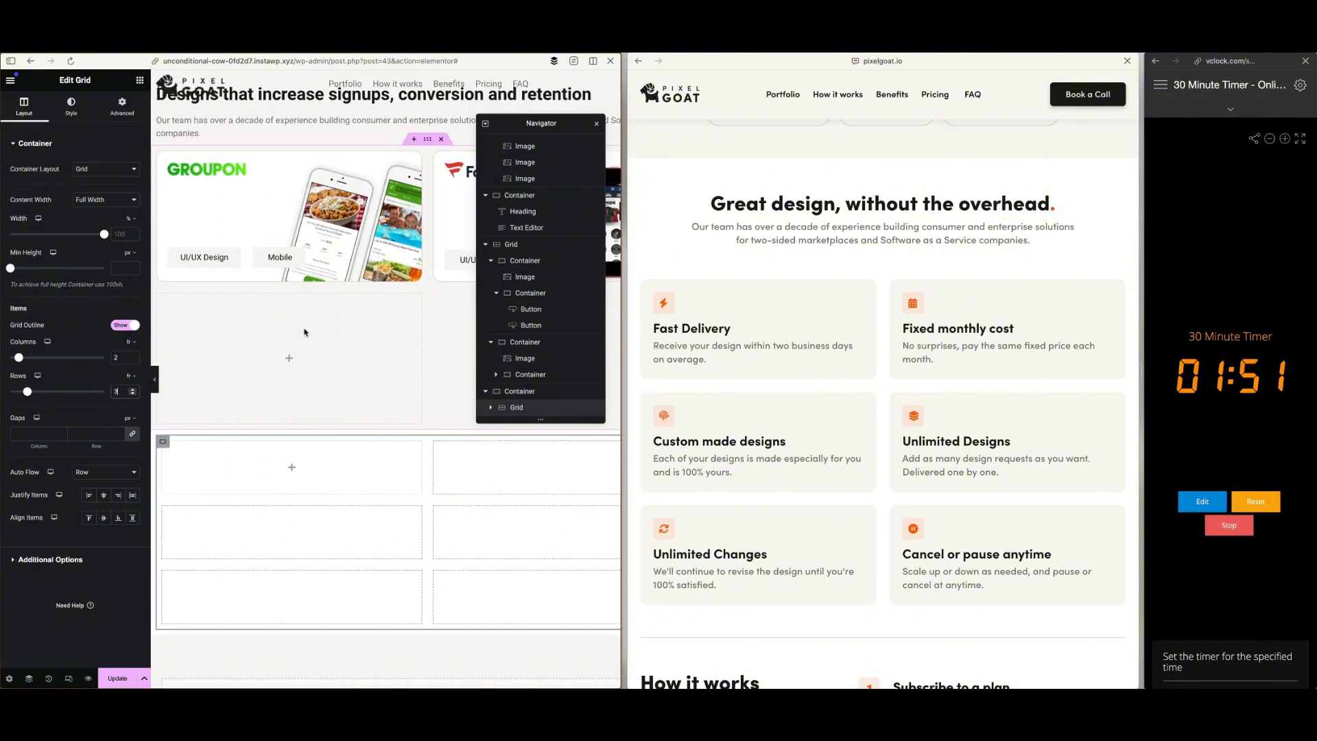
left_click(140, 81)
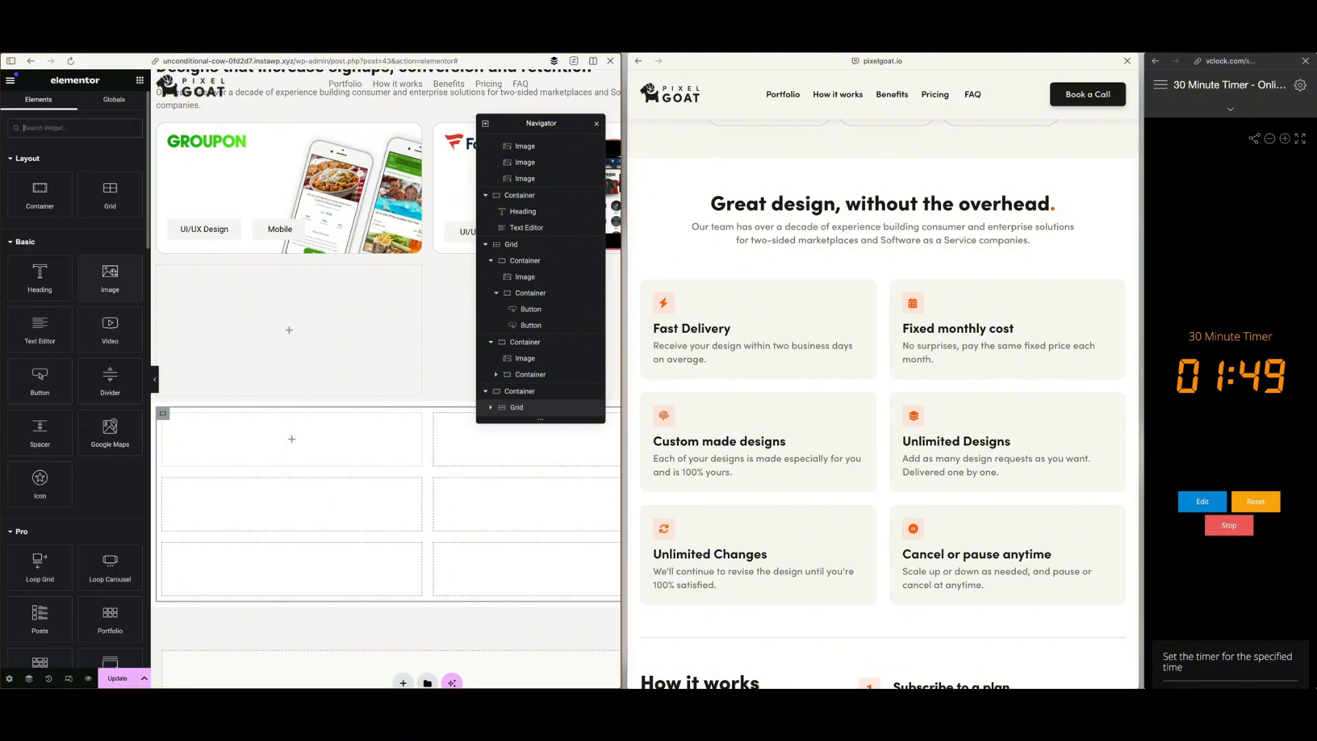
left_click_drag(40, 484, 231, 444)
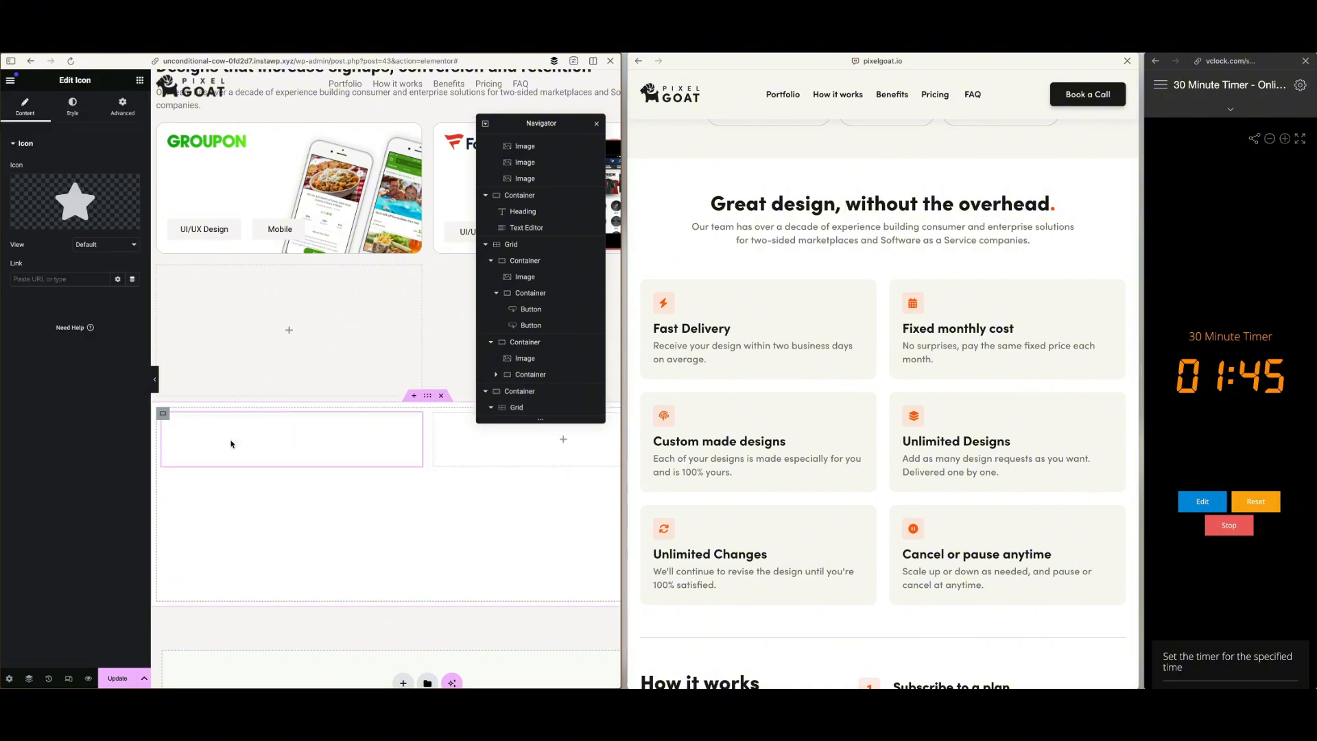
left_click(140, 81)
left_click_drag(55, 275, 300, 441)
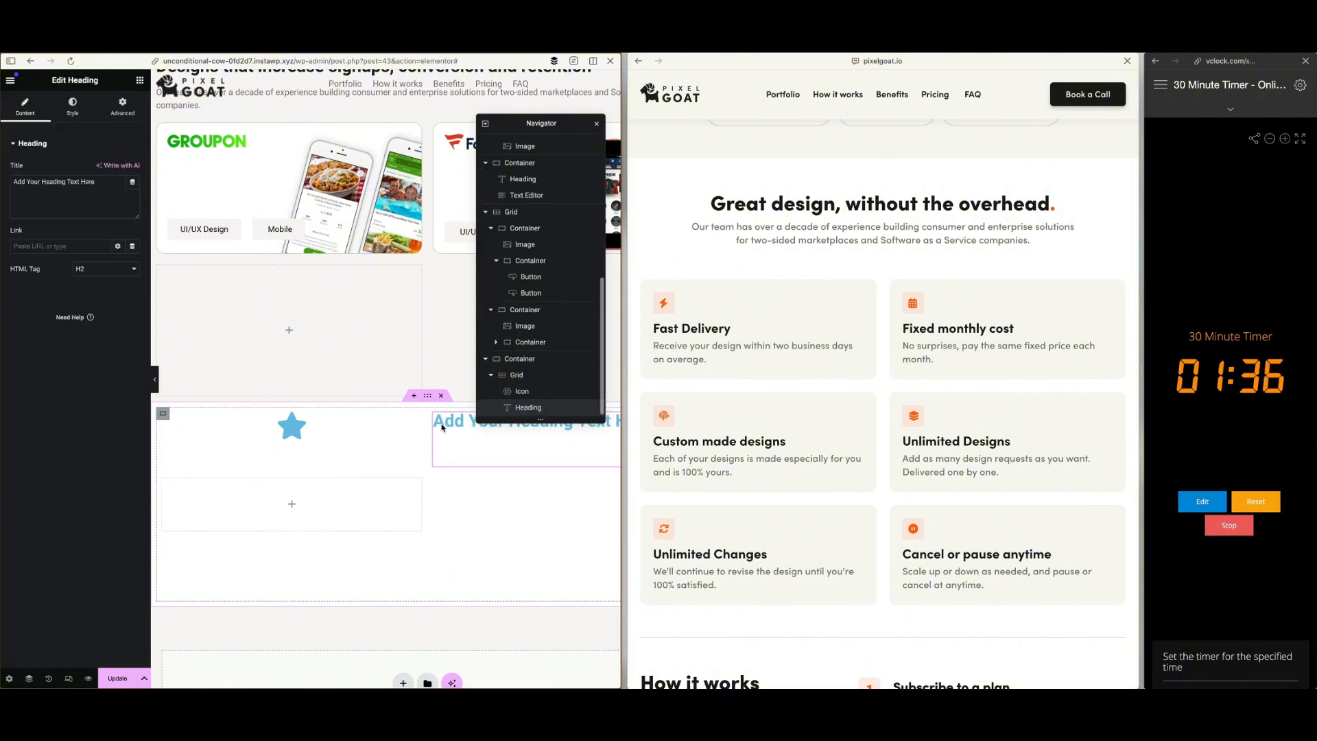
Add a container to the white section and nest it inside the benefits grid as its first cell
left_click(139, 79)
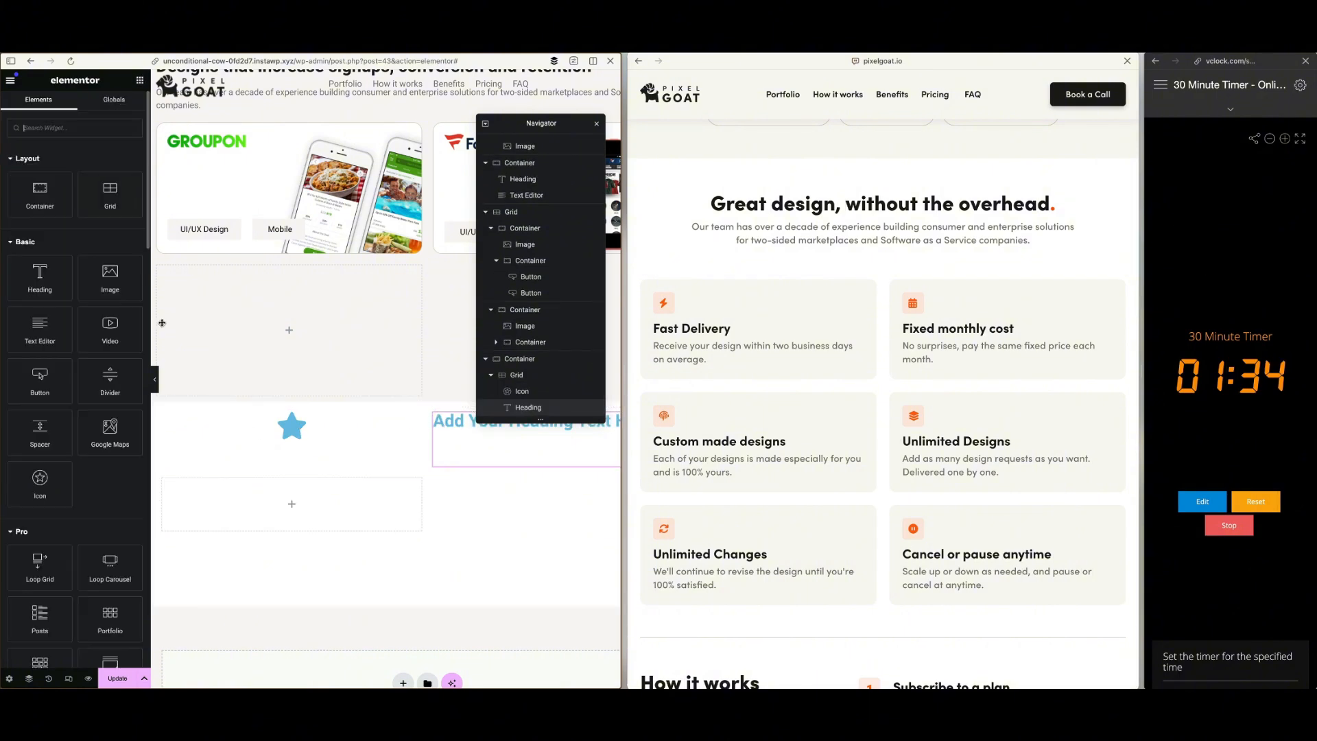
left_click_drag(345, 481, 292, 433)
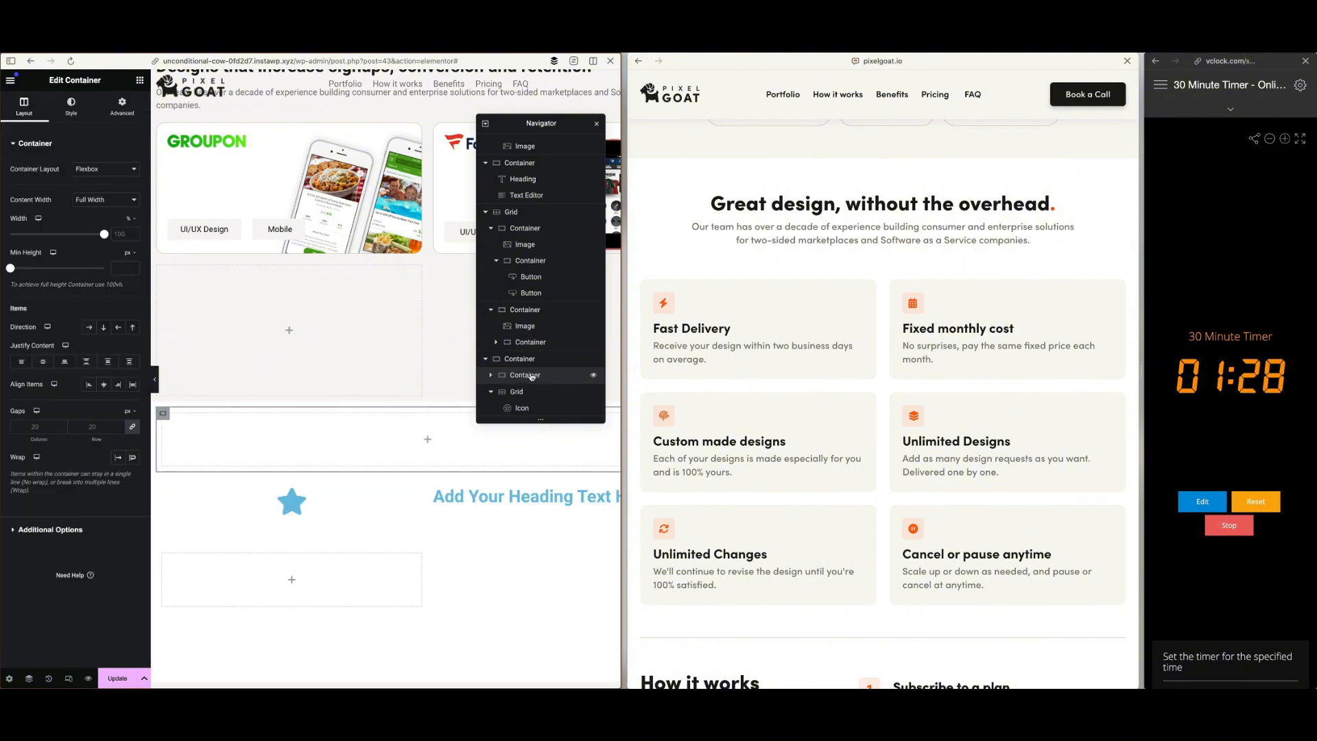
scroll(517, 387, "down", 1)
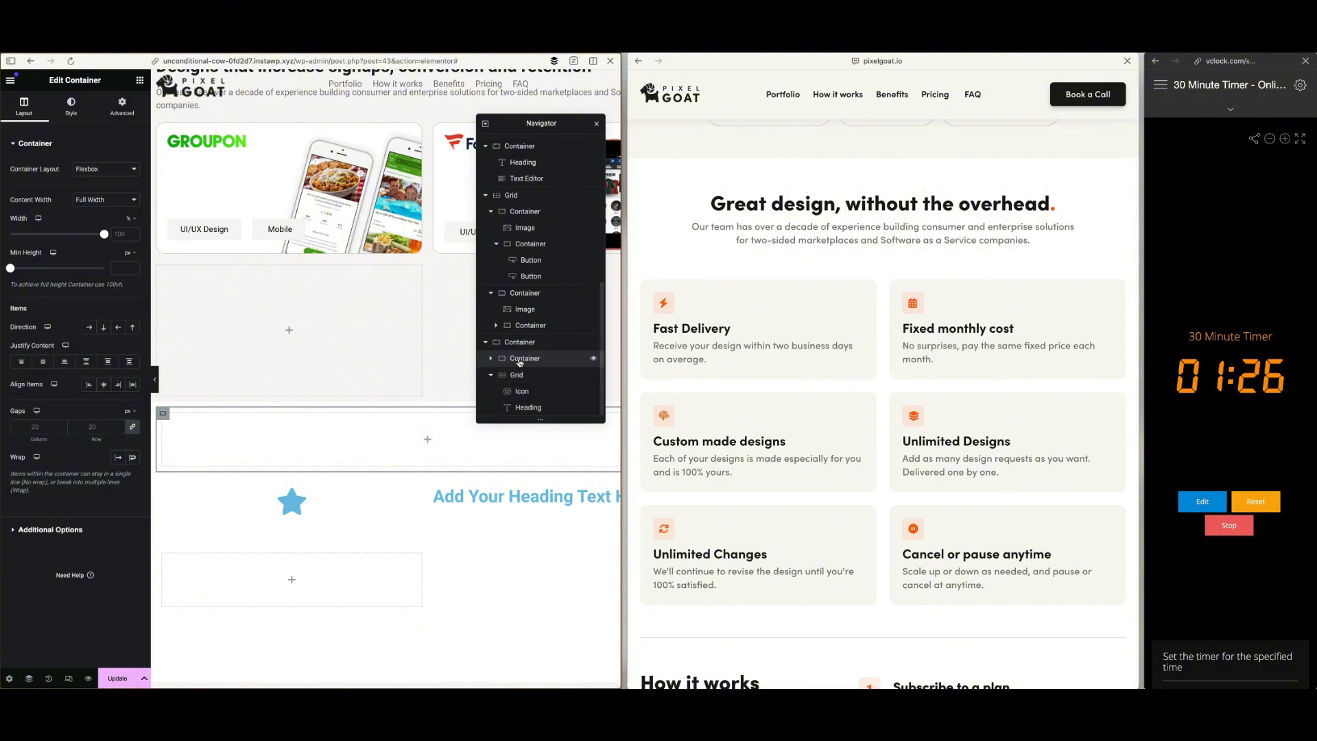
mouse_move(521, 360)
left_mouse_down()
mouse_move(526, 409)
mouse_move(526, 380)
left_mouse_up()
scroll(522, 391, "down", 1)
Delete the loose Icon and Heading widgets that sit outside the nested container in the benefits grid
right_click(524, 408)
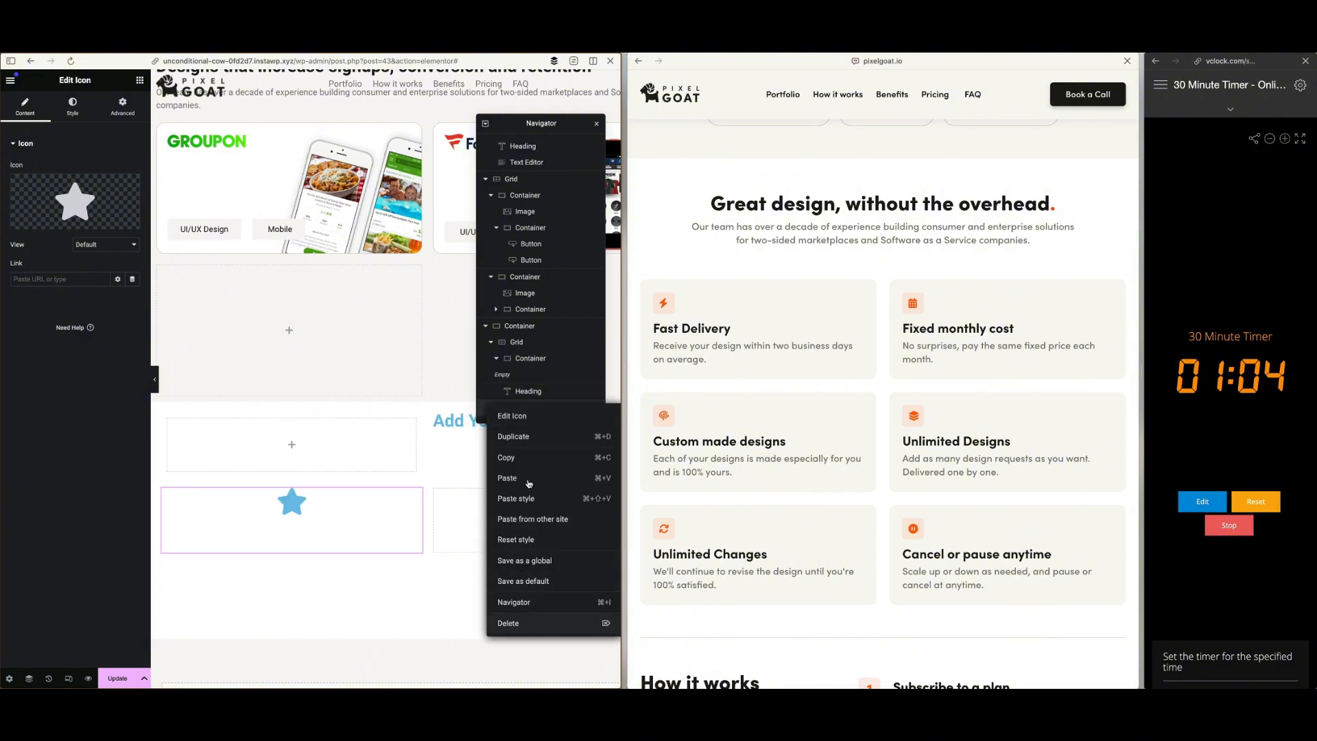
key("Delete")
right_click(523, 414)
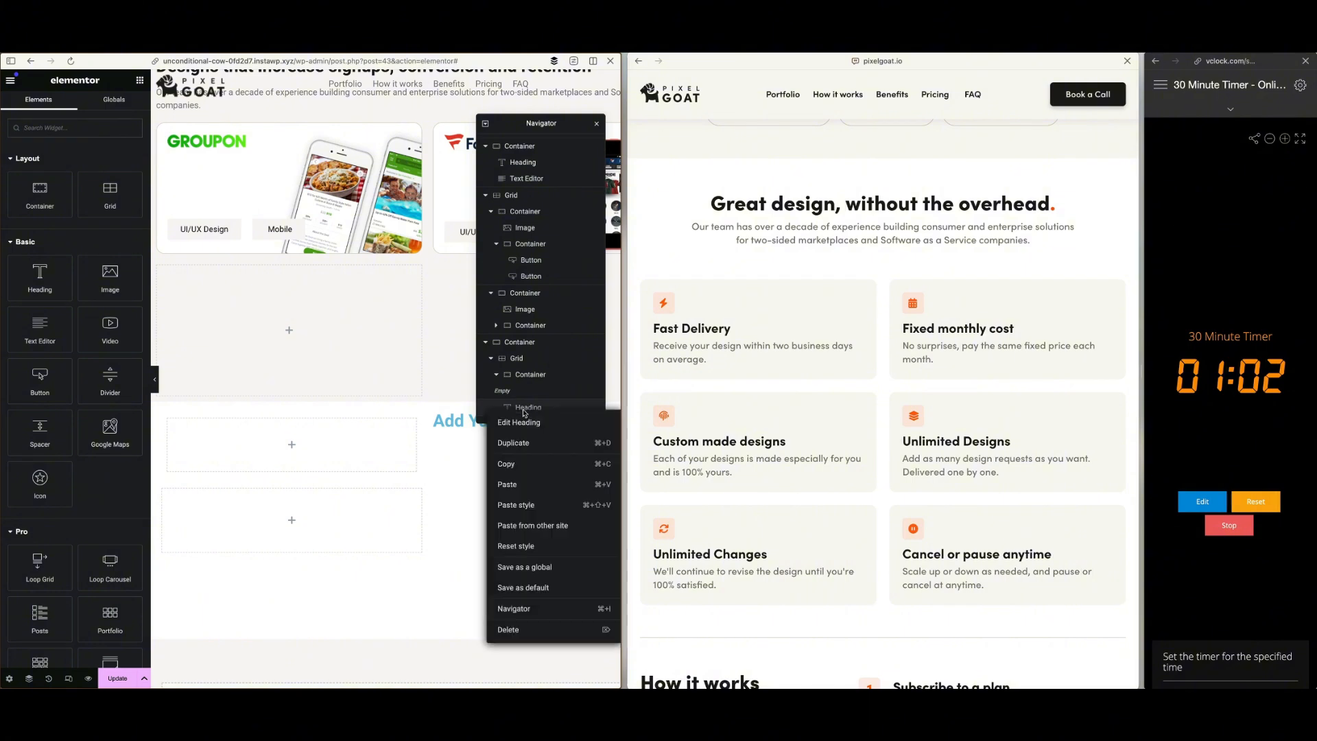
left_click(535, 626)
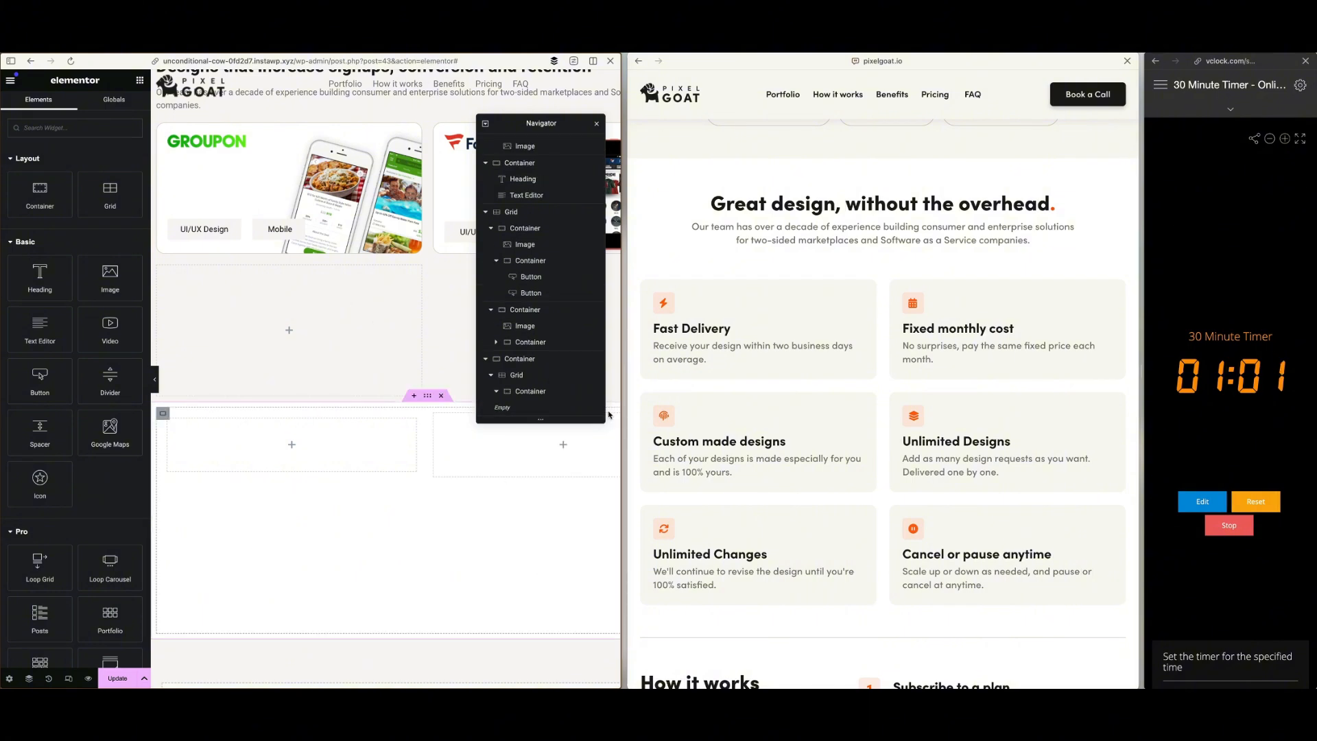
Place an Icon, a Heading and a Text Editor widget inside the benefits grid's first container
left_click(533, 392)
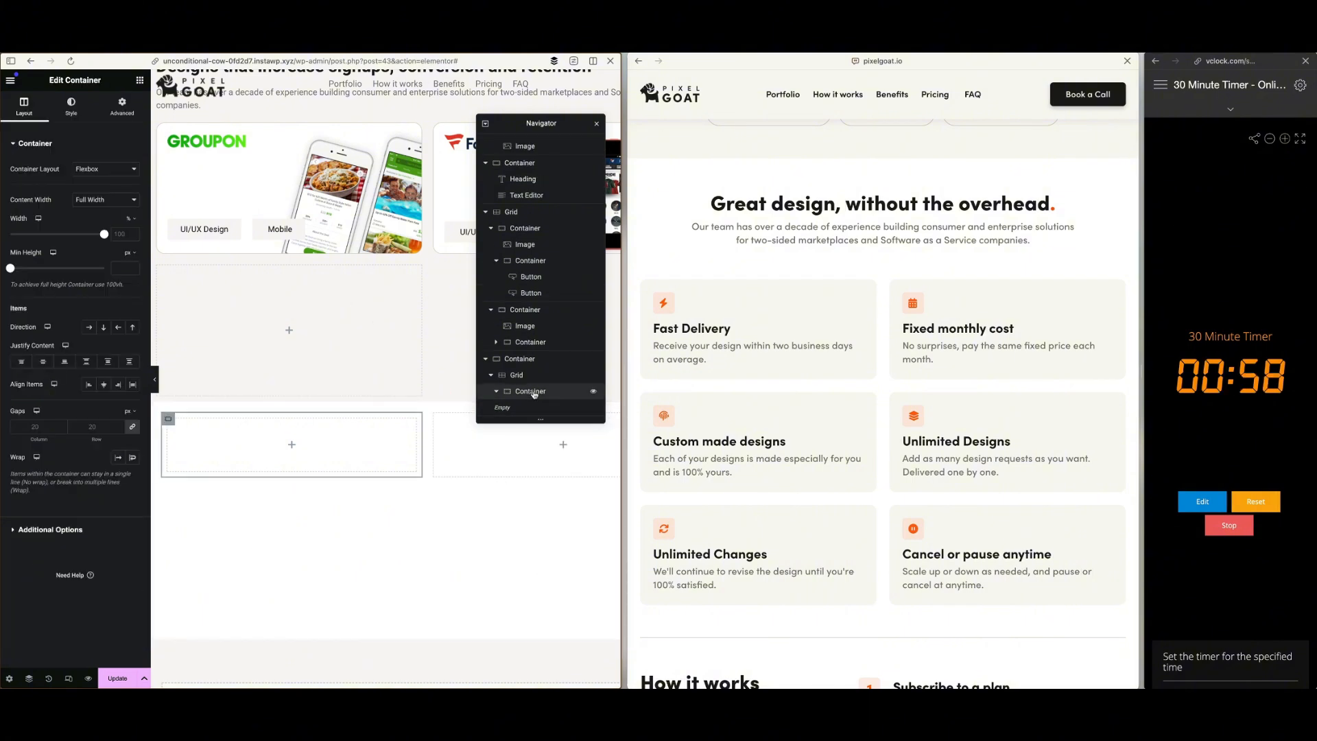
left_click(140, 81)
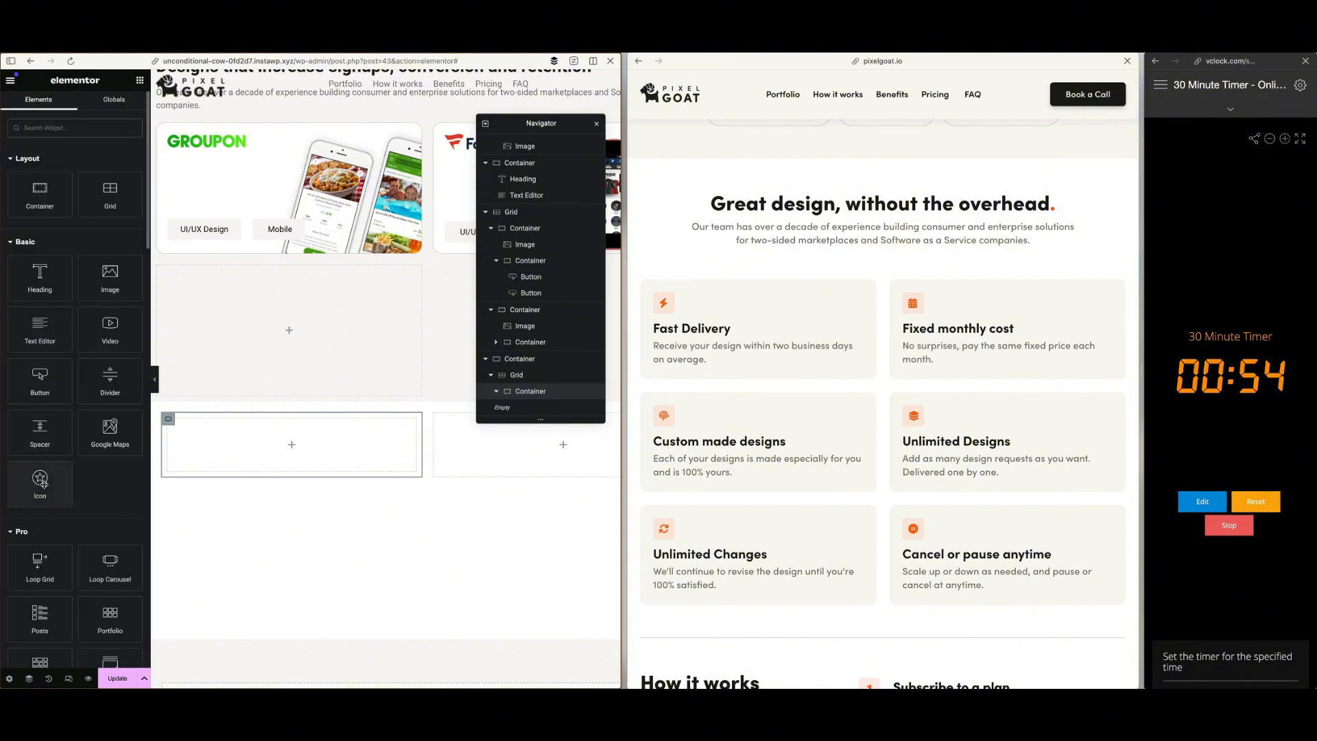
left_click_drag(43, 483, 258, 454)
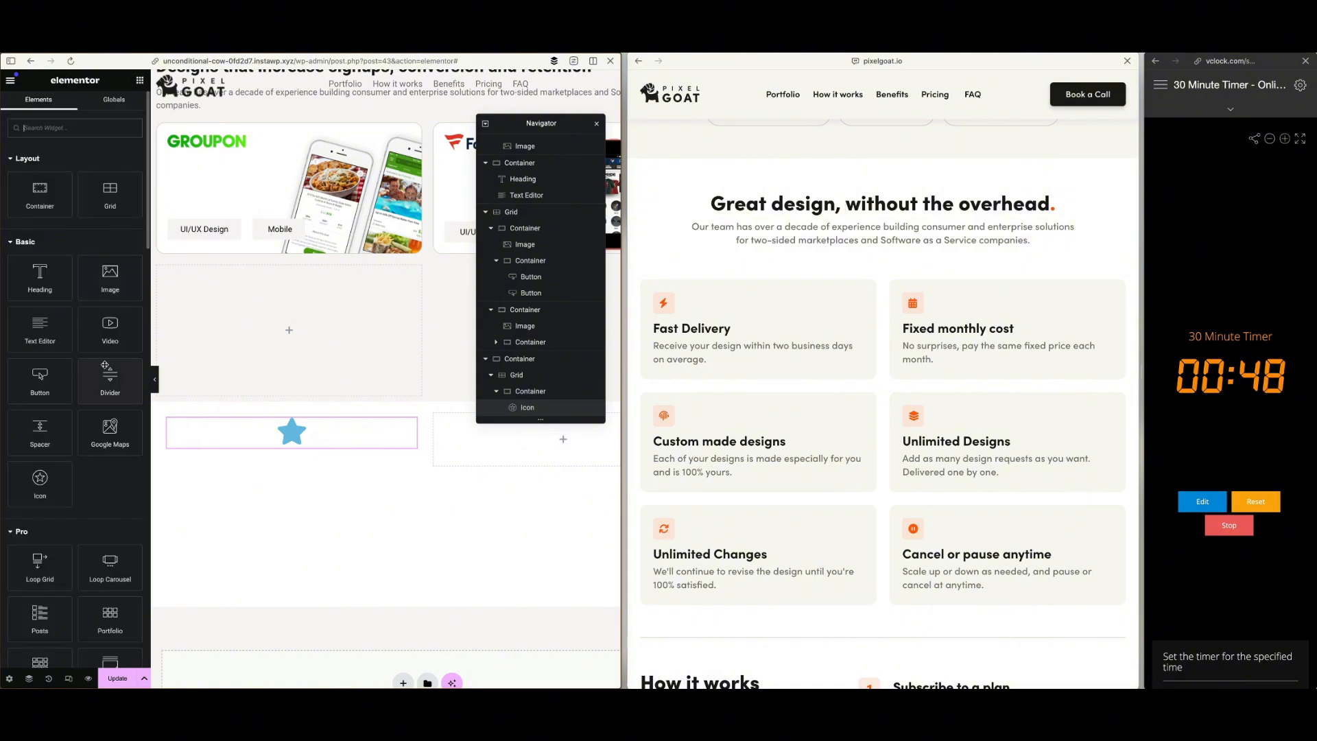
left_click_drag(40, 274, 297, 442)
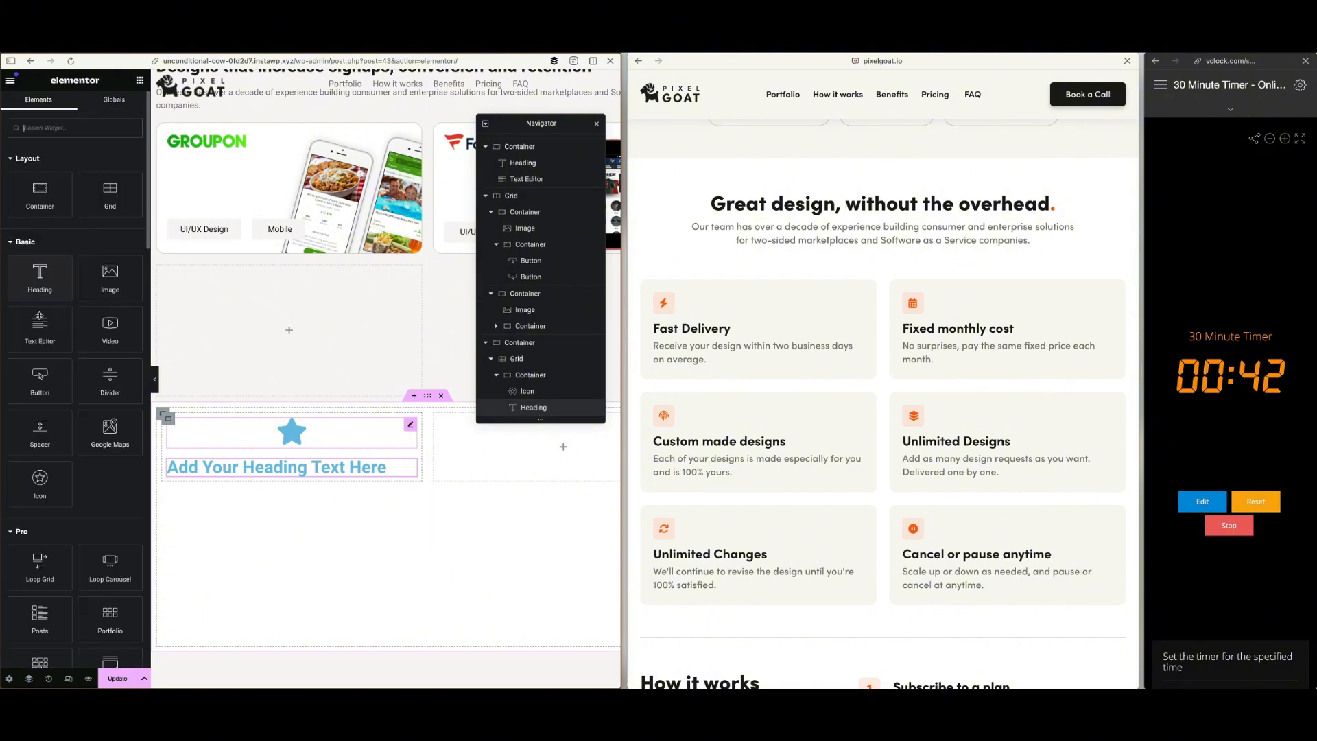
left_click_drag(40, 328, 302, 447)
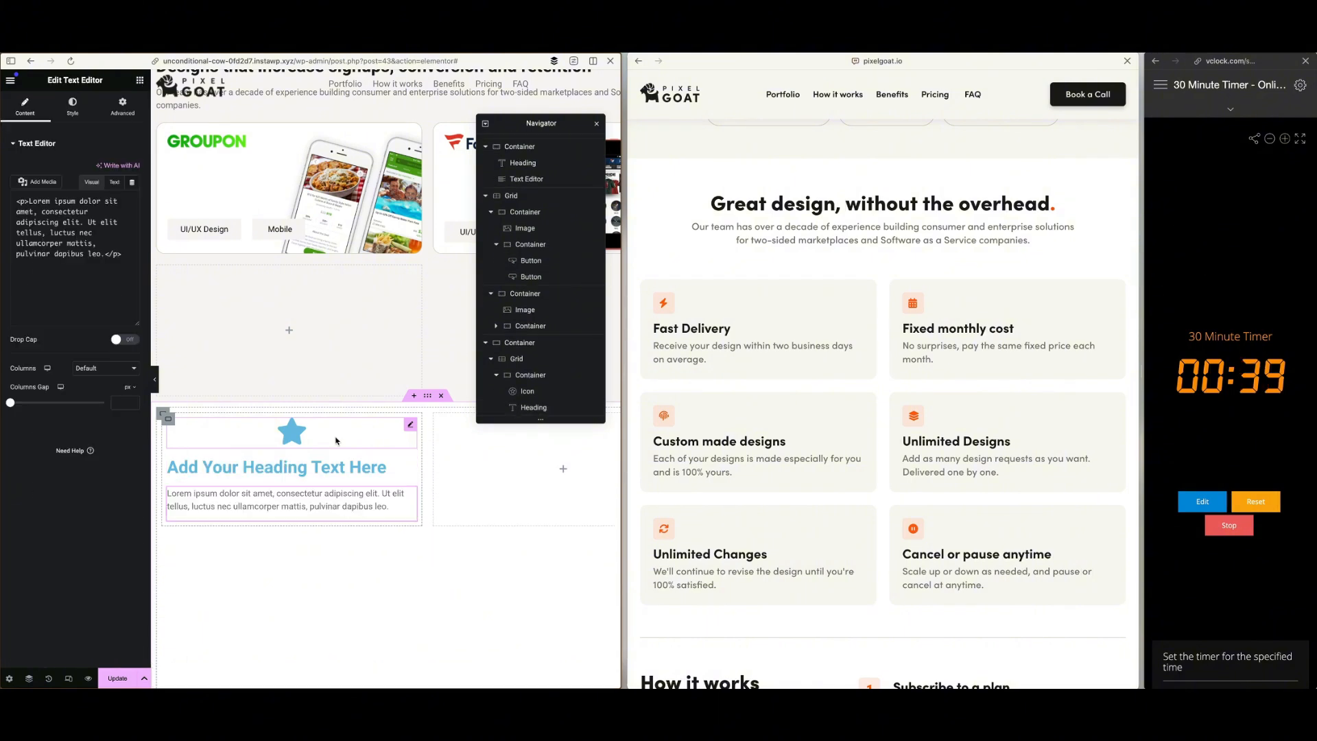
Replace the star in the first benefit card with the Bolt icon from the icon library
left_click(414, 428)
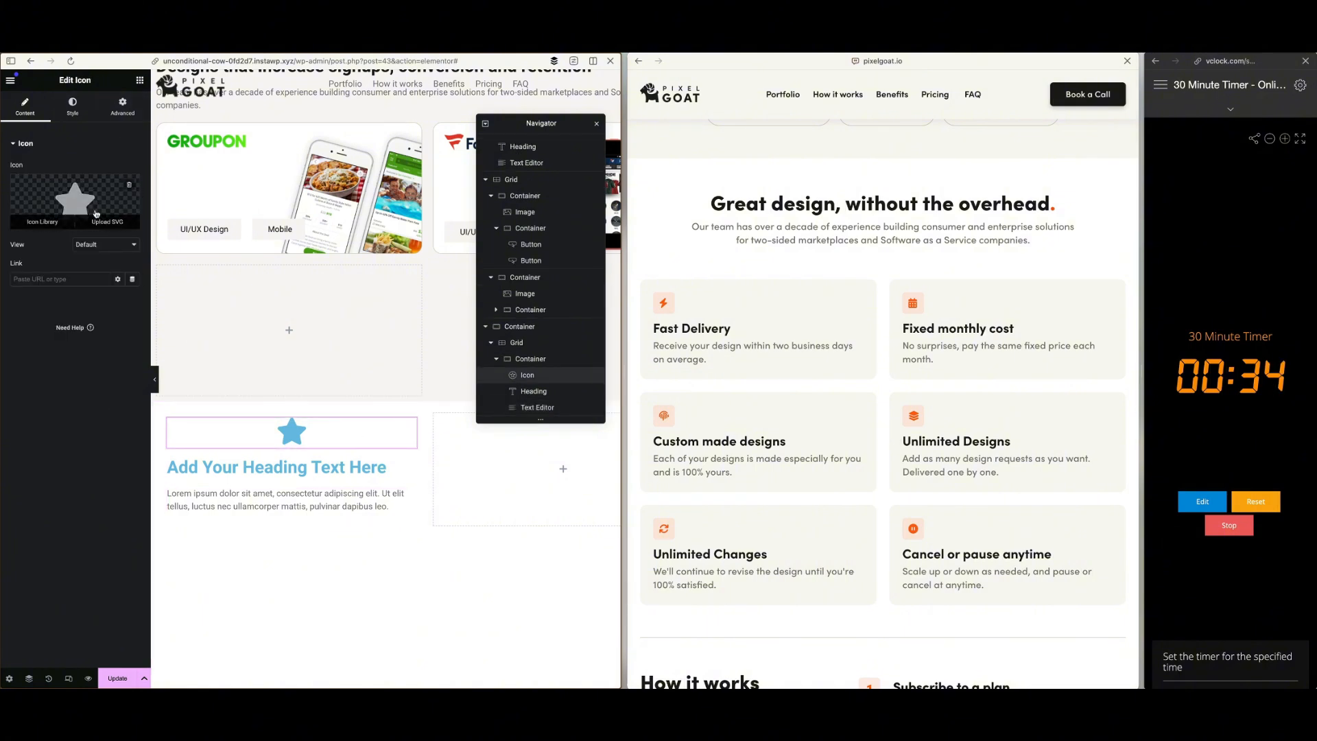
left_click(97, 214)
type("light")
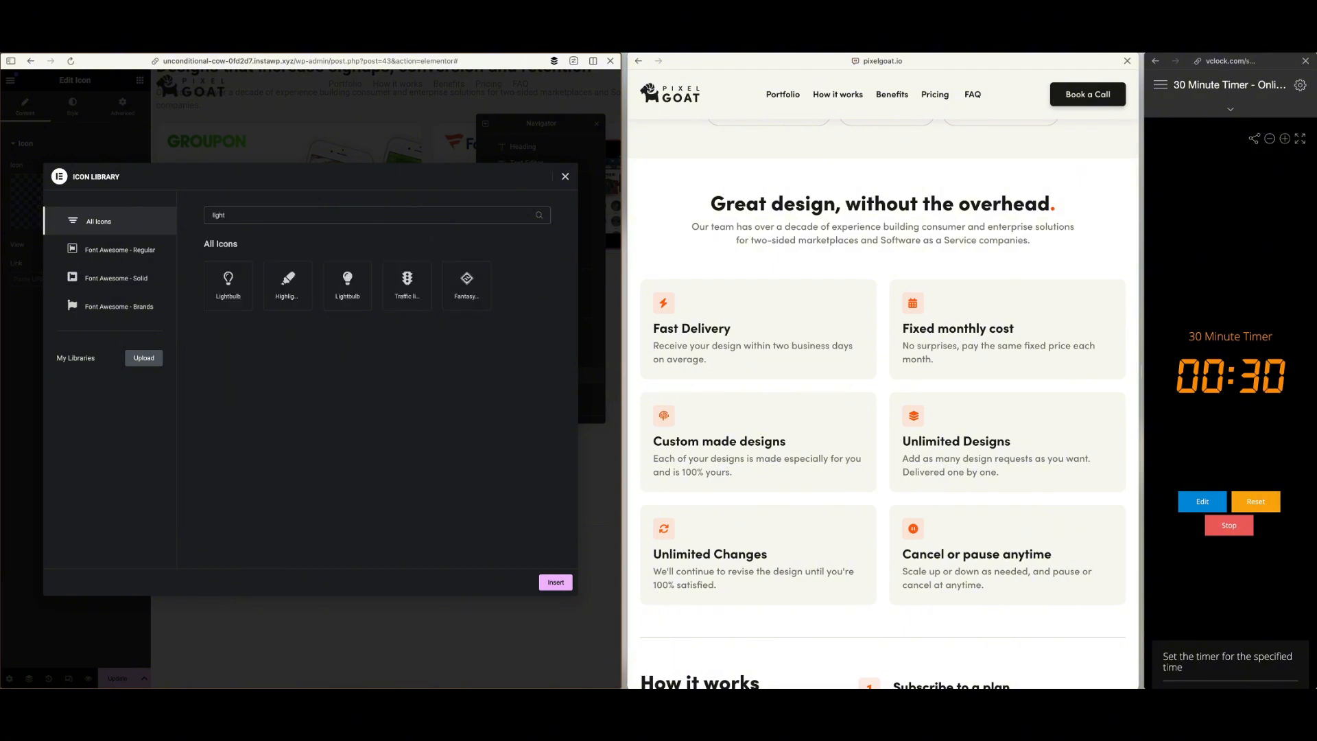
key("BackSpace")
key("BackSpace")
key("BackSpace")
key("BackSpace")
key("BackSpace")
type("volt")
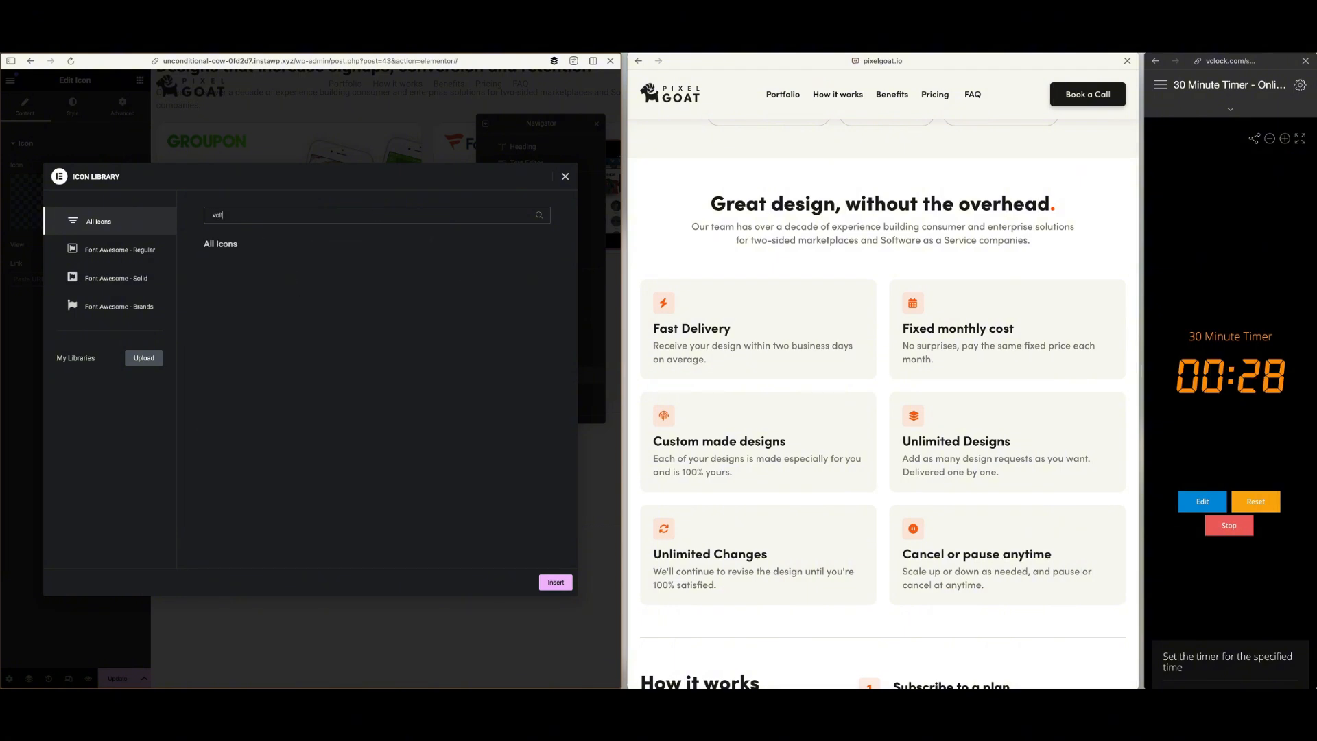
key("BackSpace")
key("BackSpace")
key("BackSpace")
key("BackSpace")
type("bolt")
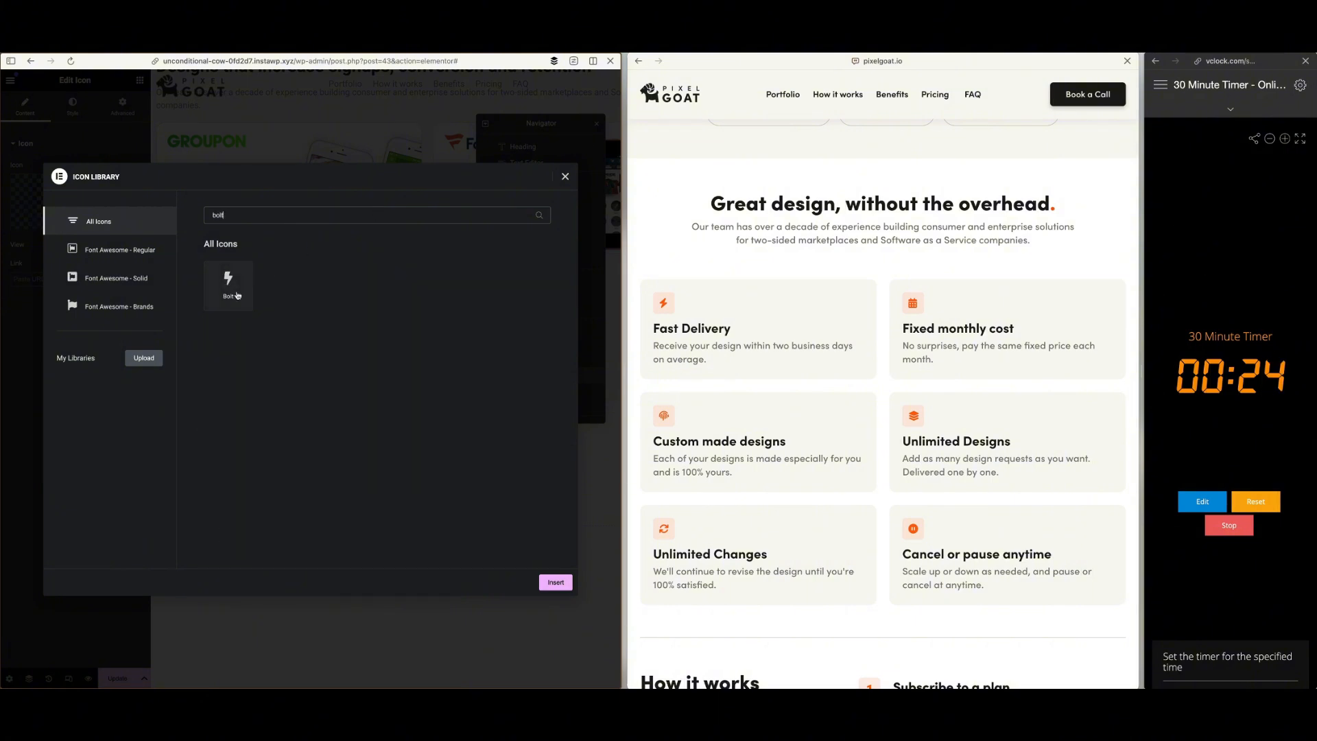
left_click(243, 282)
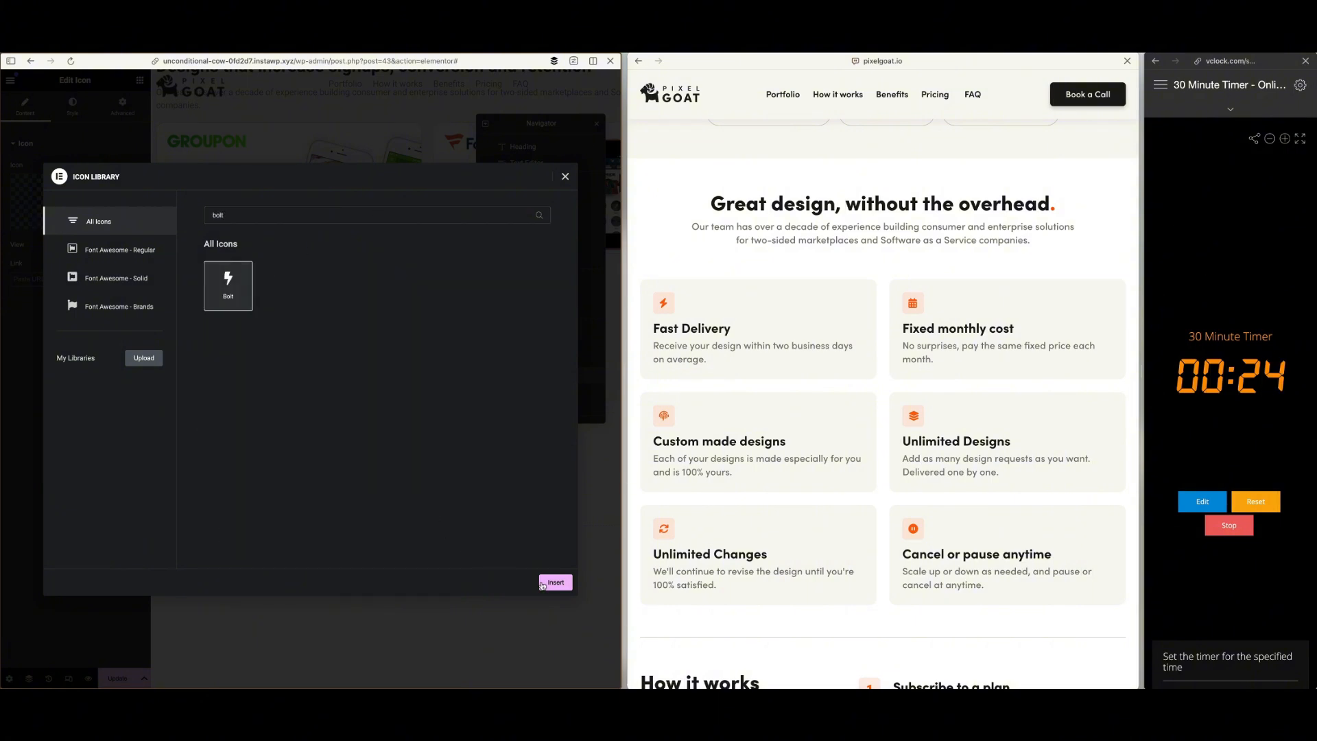
left_click(554, 582)
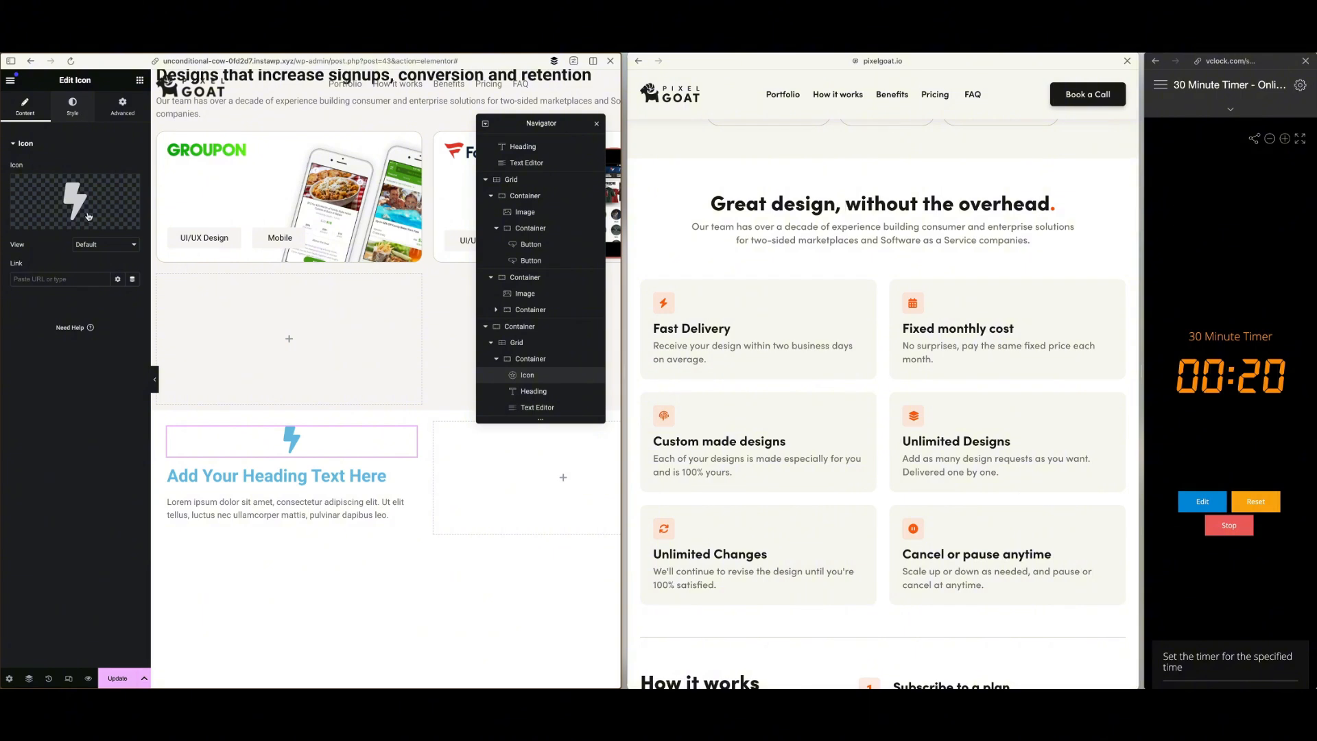
Align the bolt icon left, give it the global Orange colour and set its size to 33 px
left_click(103, 169)
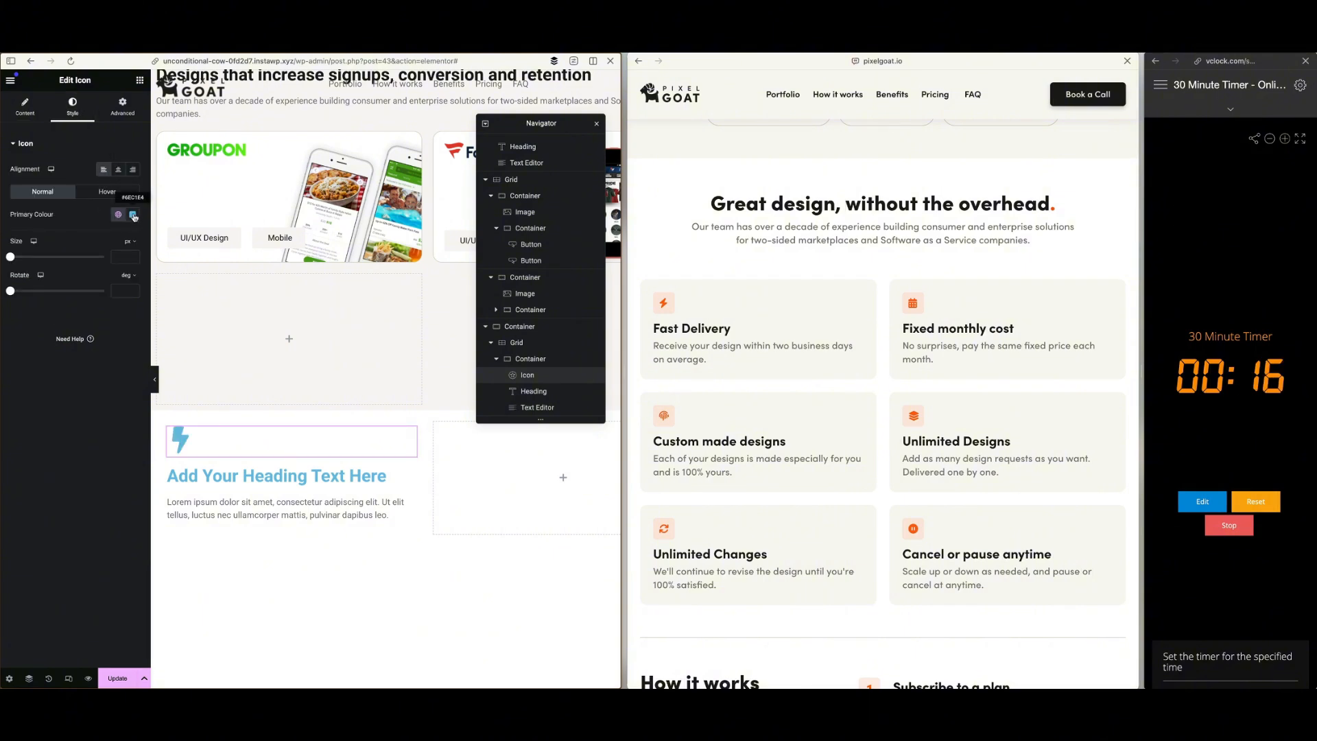
left_click(134, 215)
left_click(118, 215)
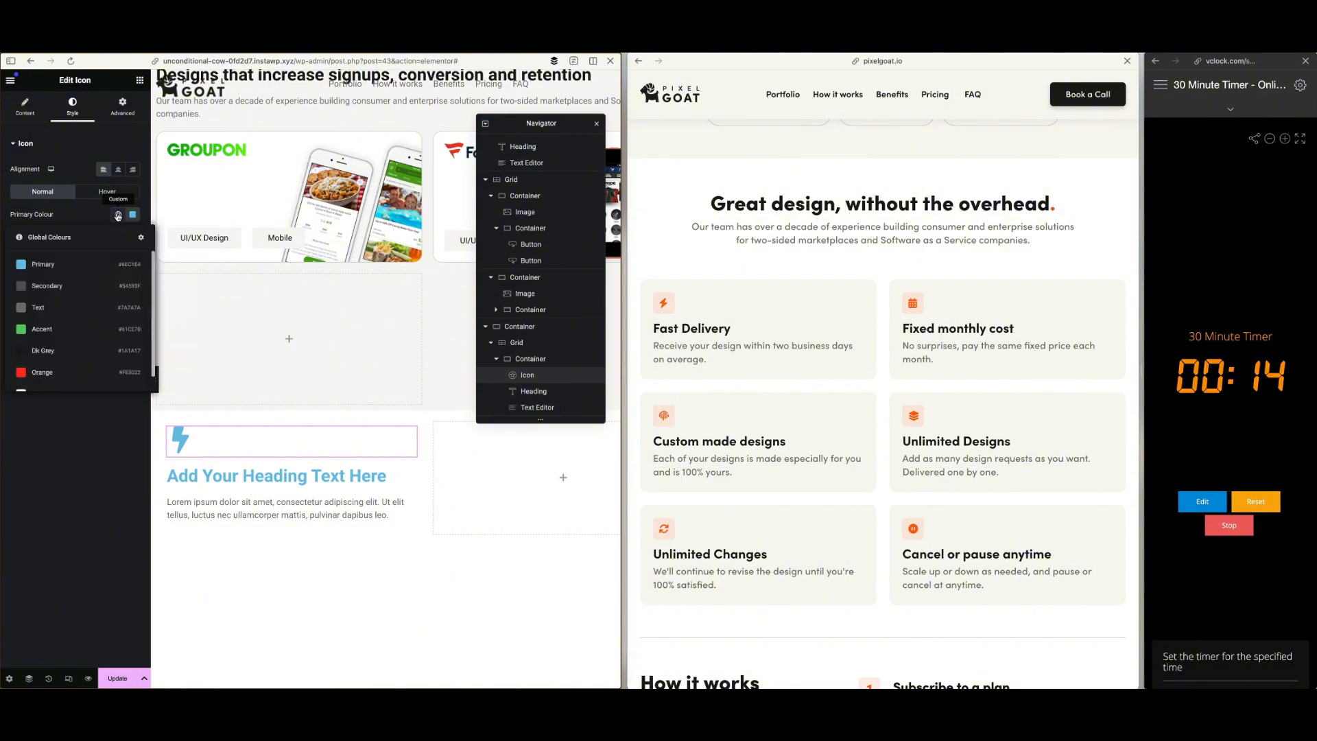
left_click(42, 373)
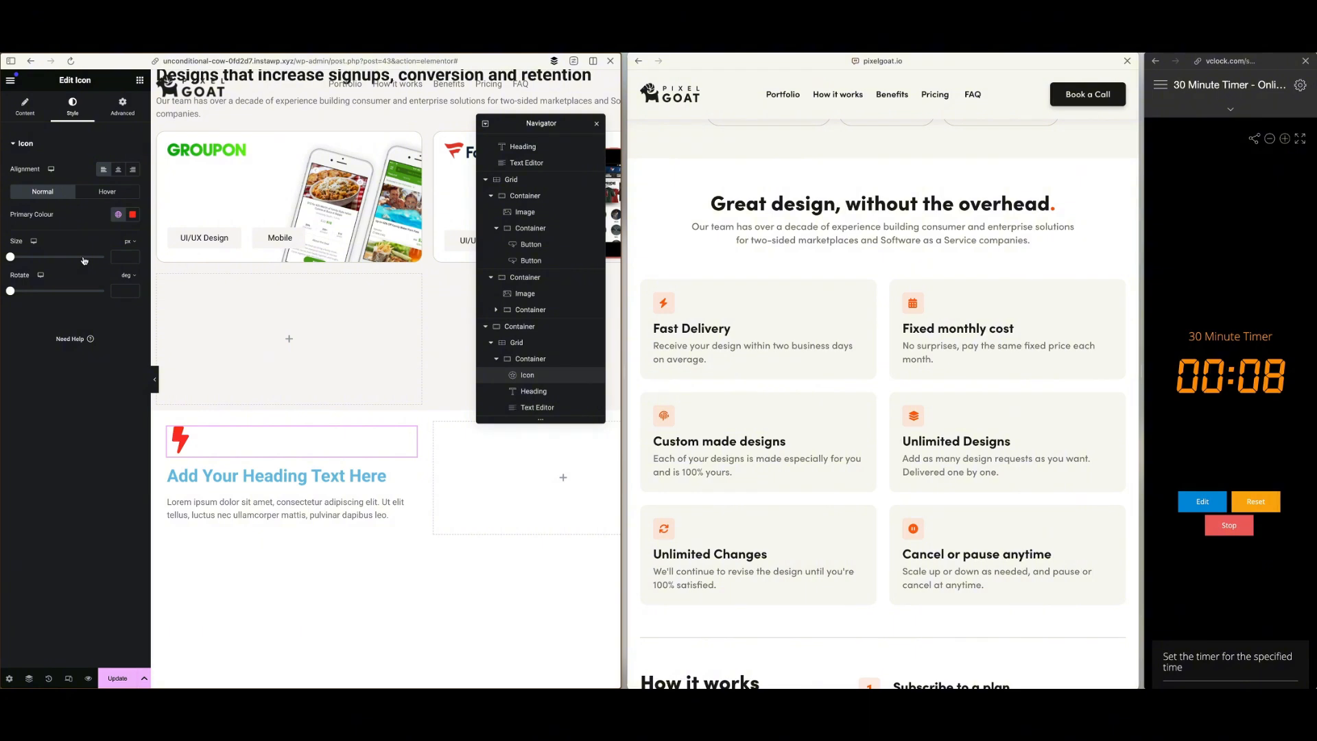
left_click_drag(12, 259, 19, 260)
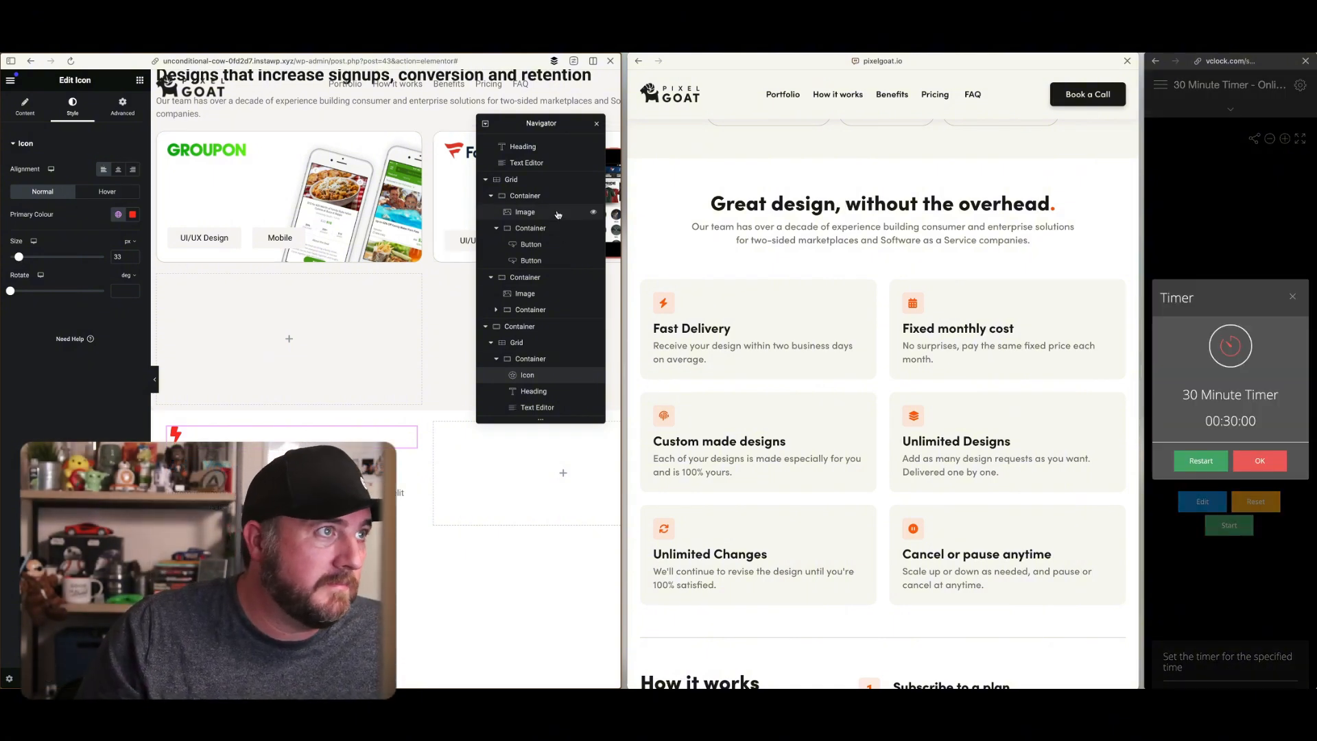
Dismiss the 30-minute timer alert and review the rebuilt page against the reference site up to the hero section
left_click(1253, 464)
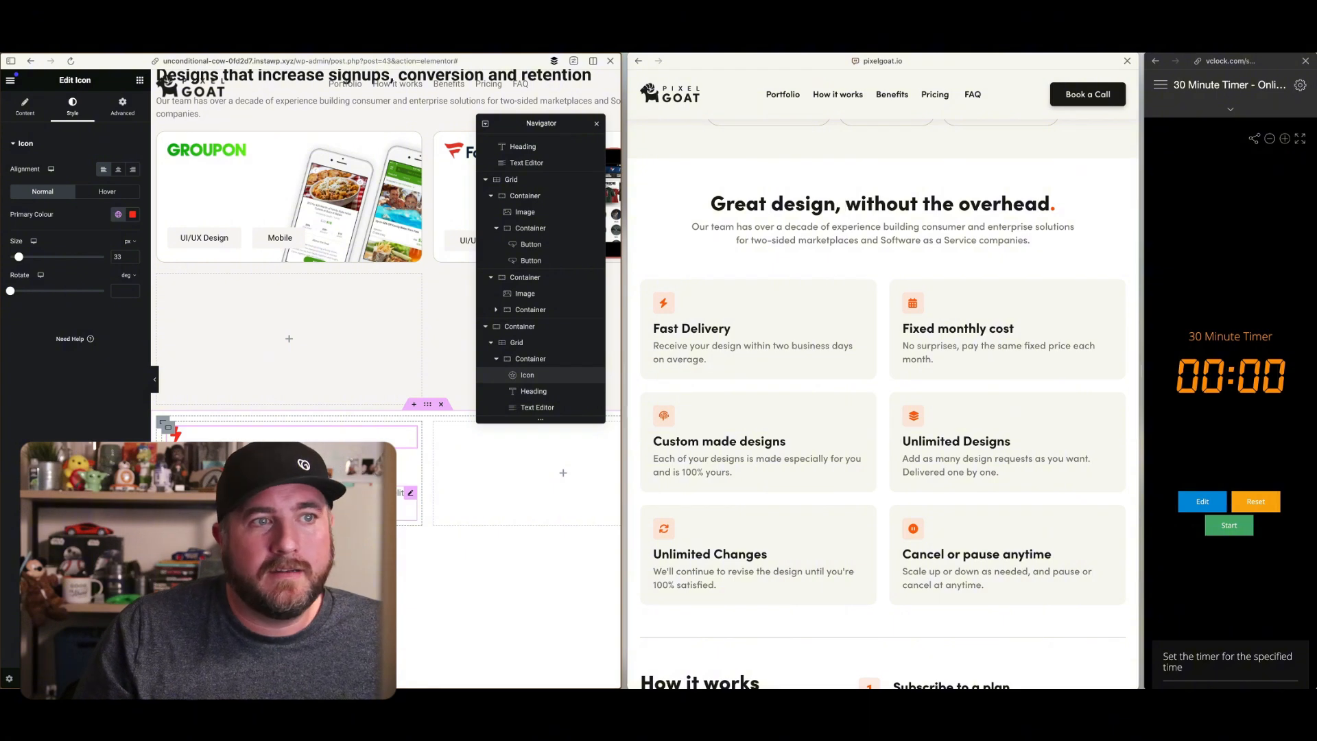
scroll(423, 480, "up", 4)
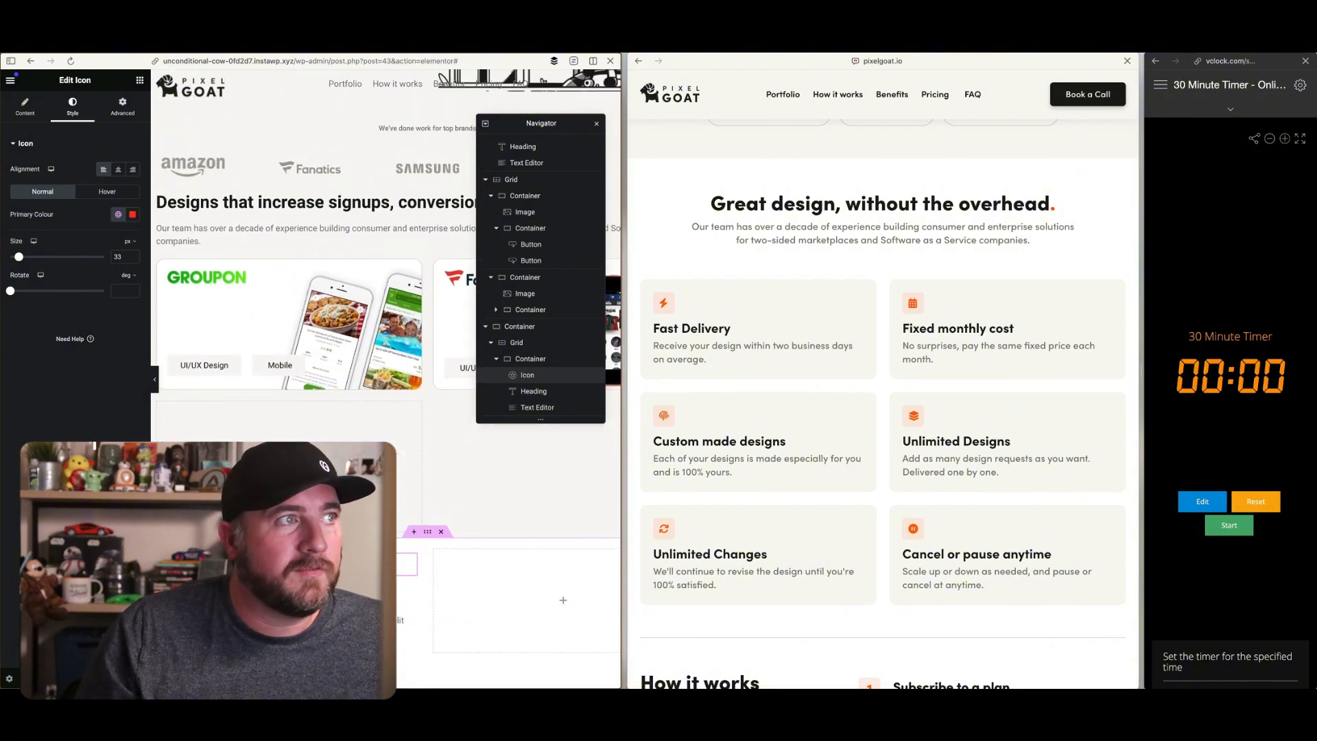
scroll(861, 236, "up", 4)
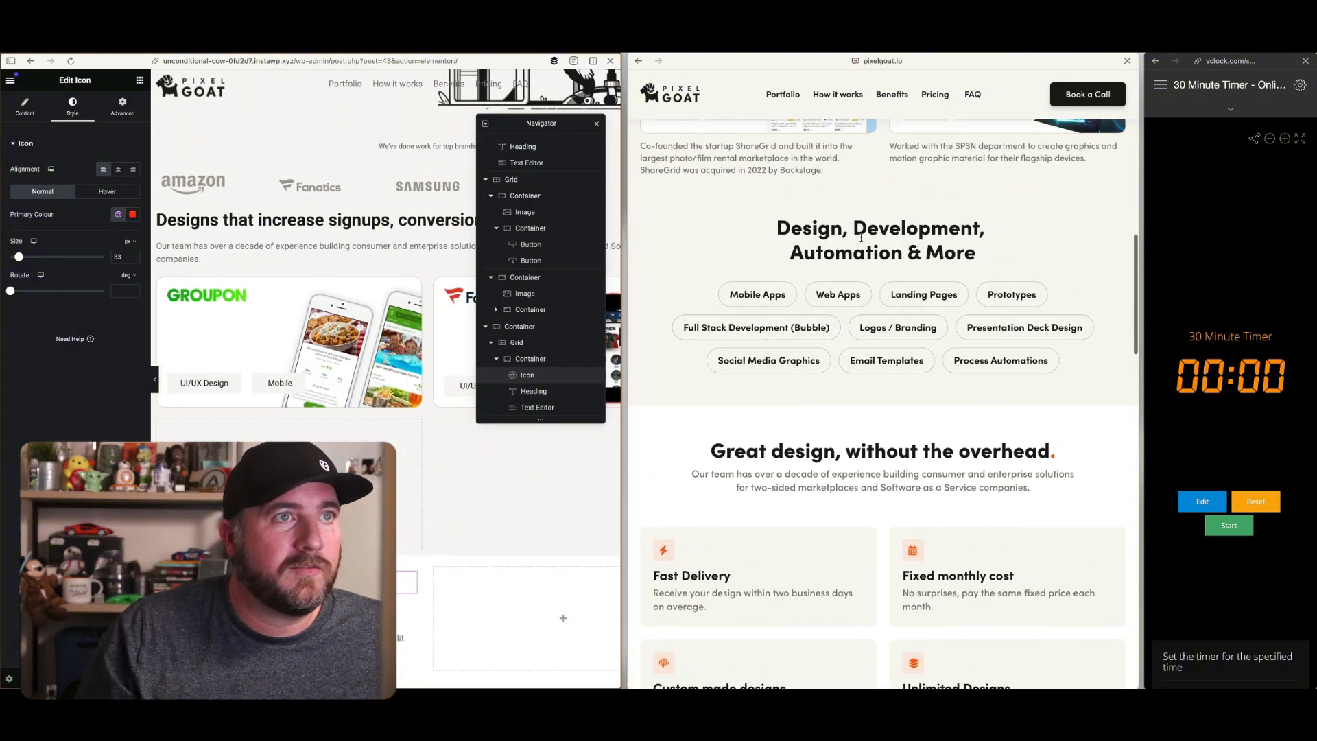
scroll(439, 275, "up", 4)
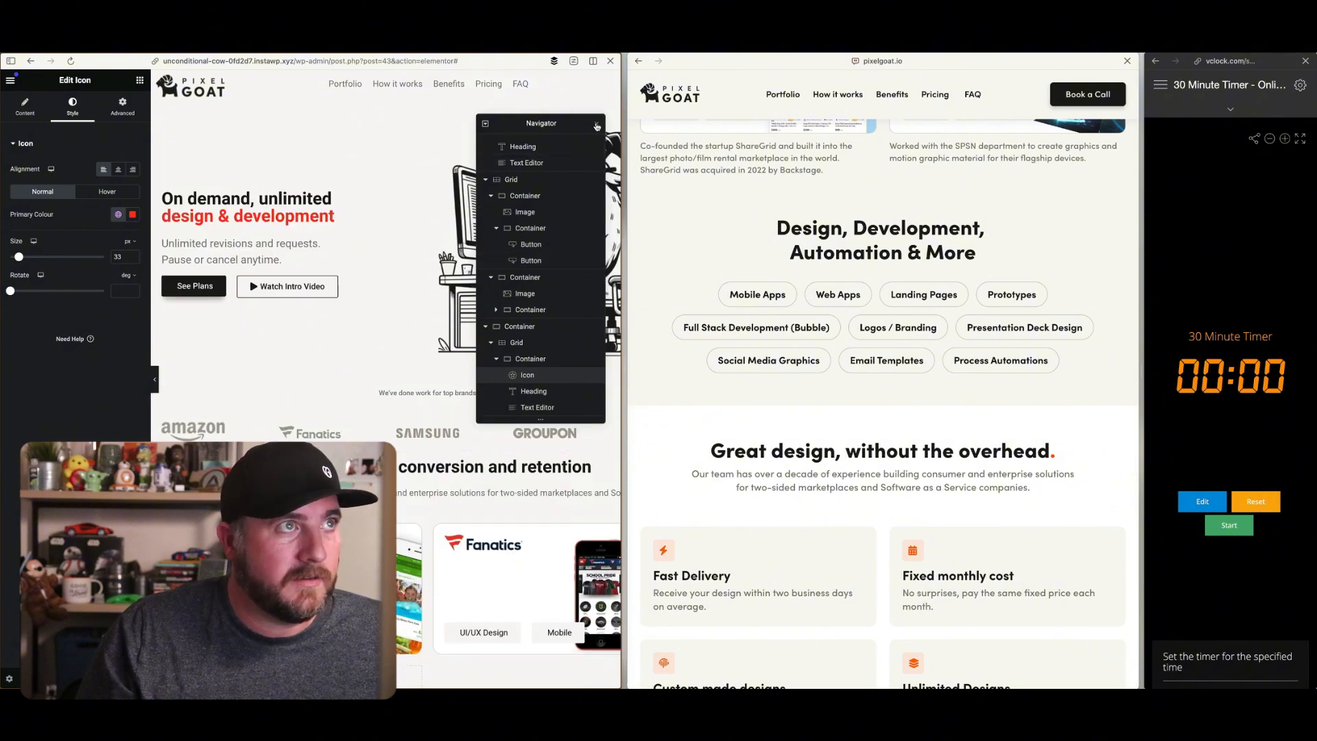
Close the Navigator and widen the editor view to review the rebuilt page from the hero down to the benefits grid
left_click(597, 125)
left_click_drag(624, 171, 910, 181)
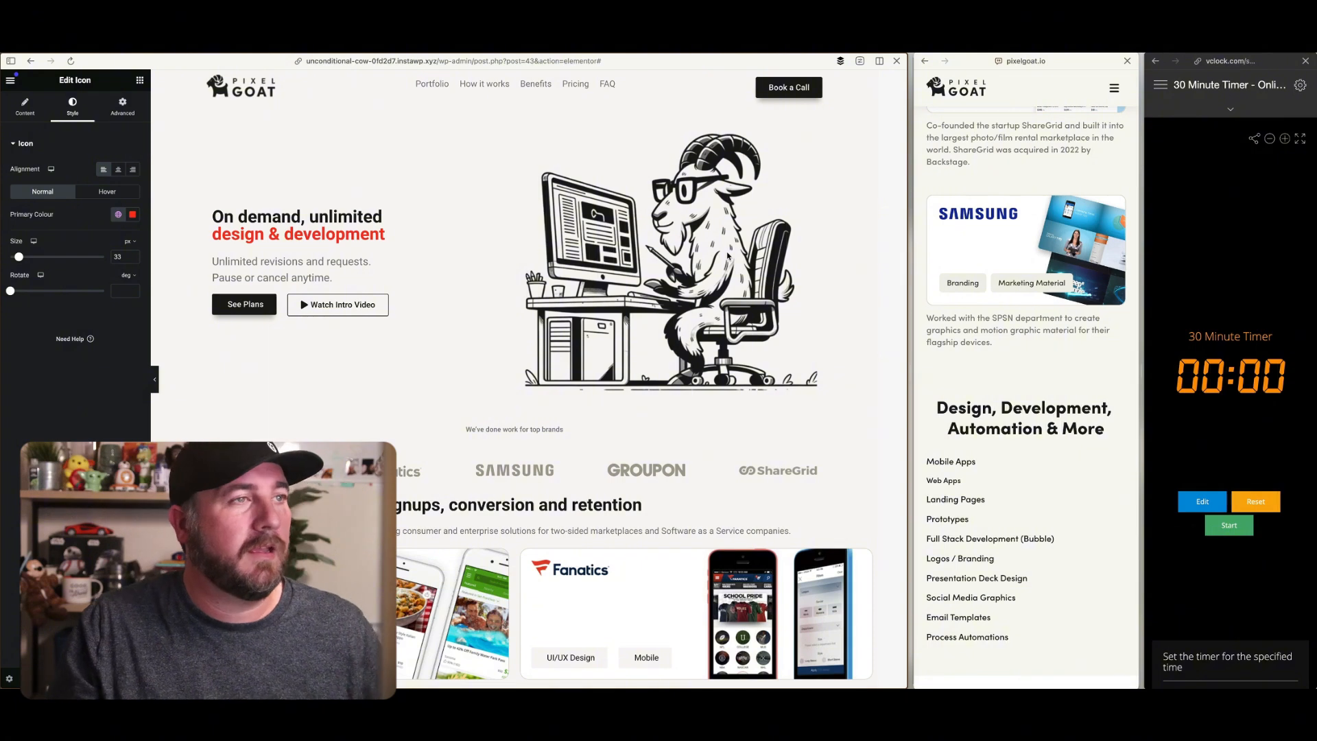
scroll(726, 268, "down", 2)
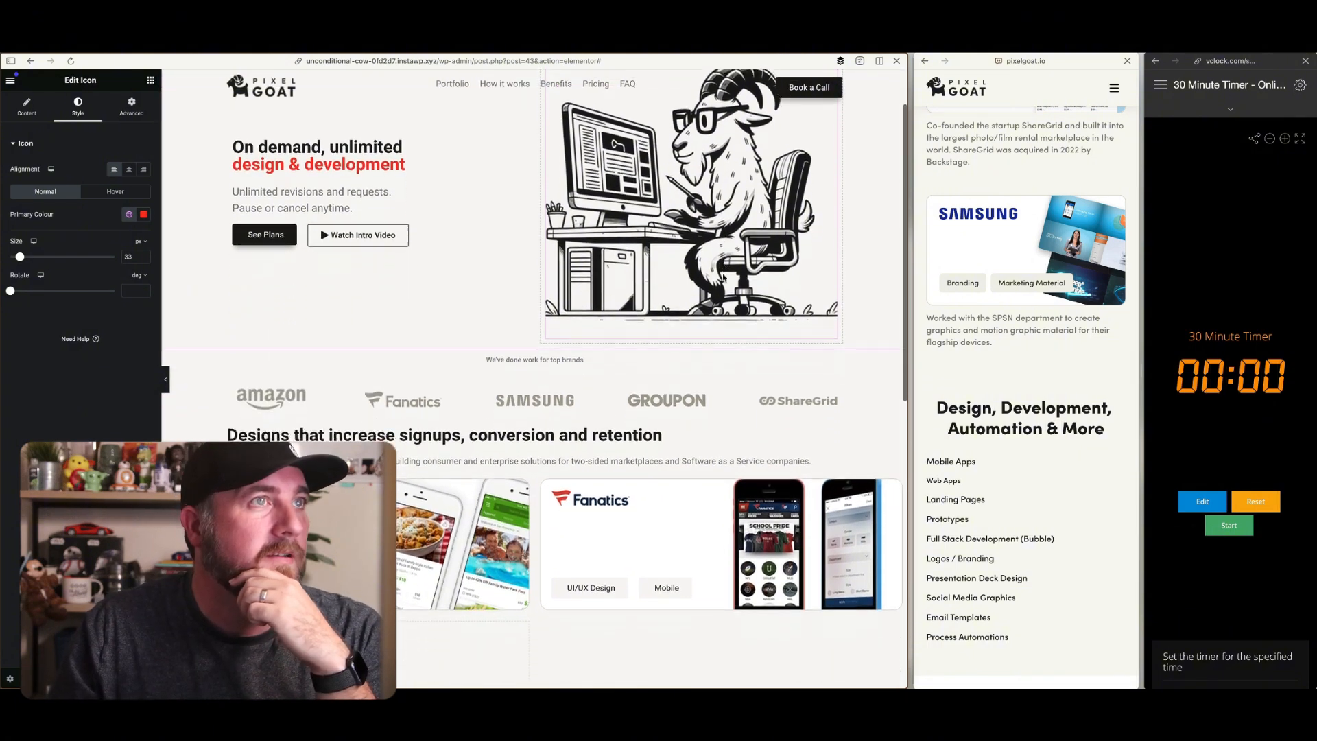
scroll(723, 276, "up", 2)
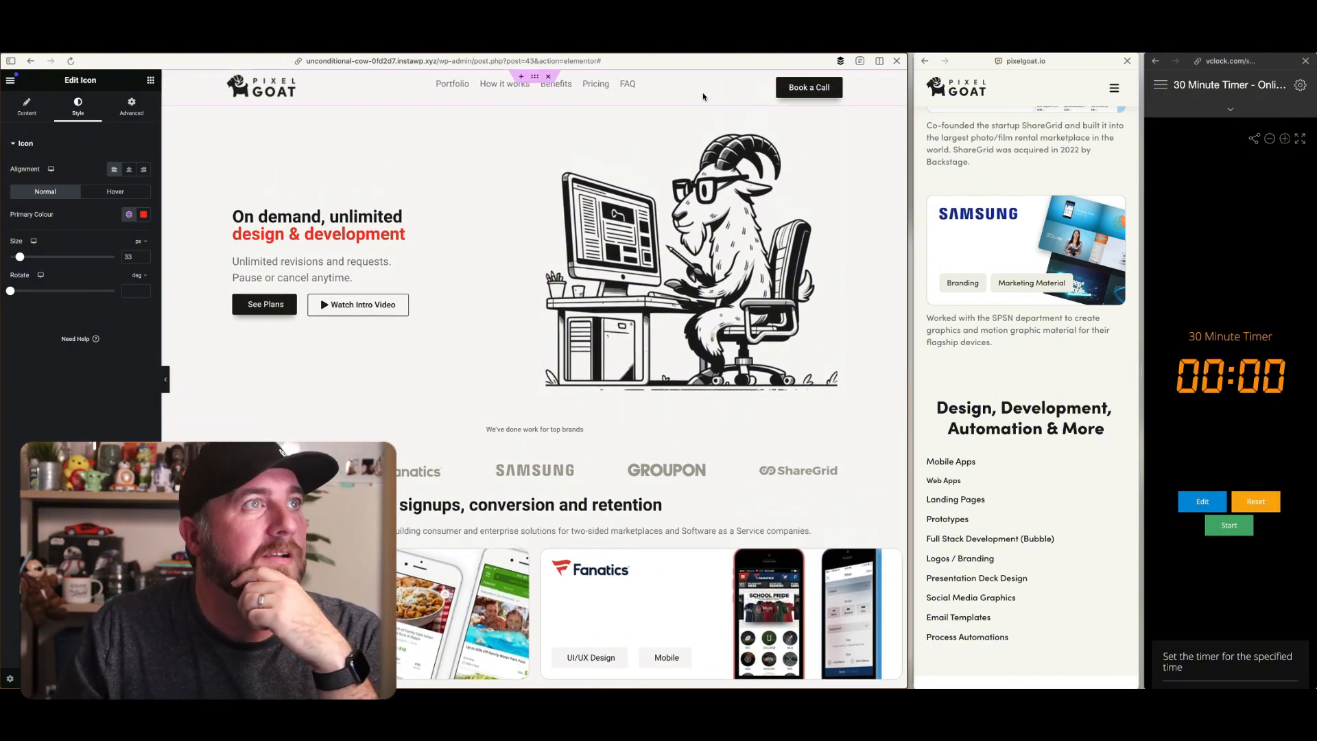
scroll(870, 172, "down", 2)
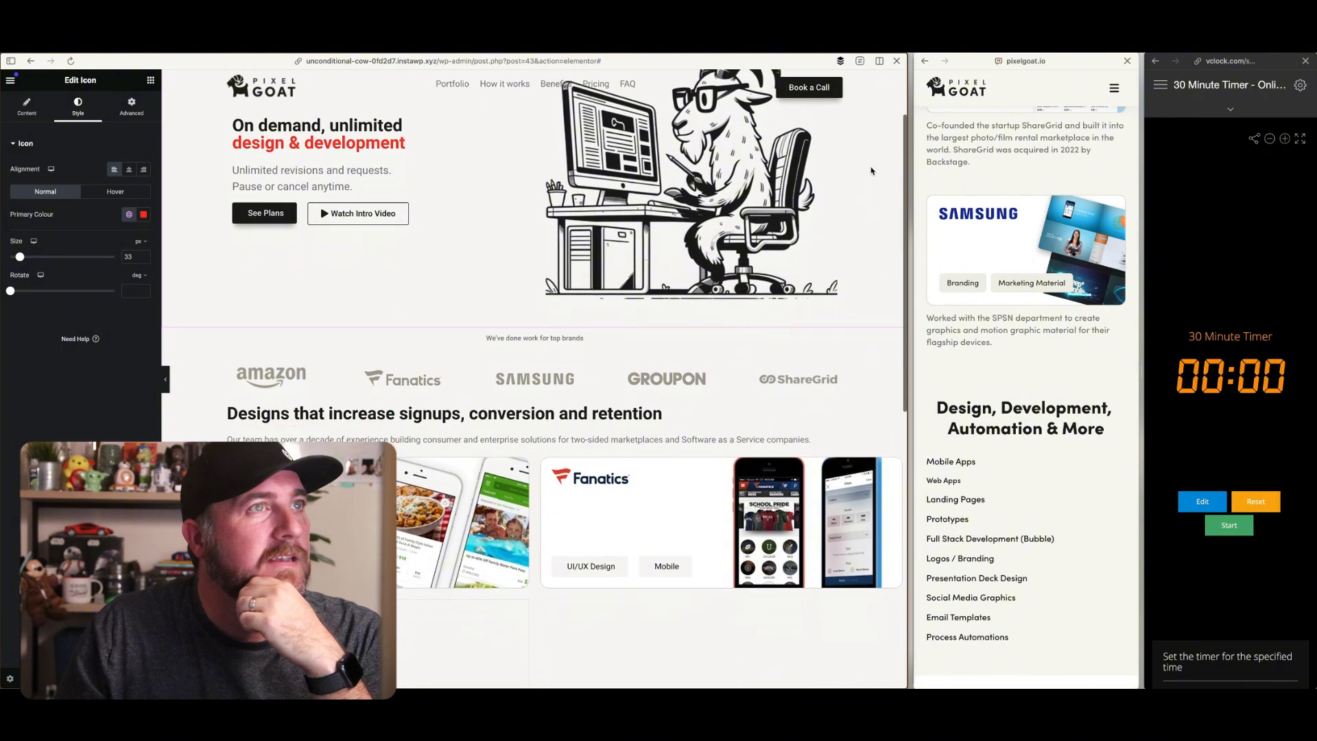
scroll(497, 89, "down", 1)
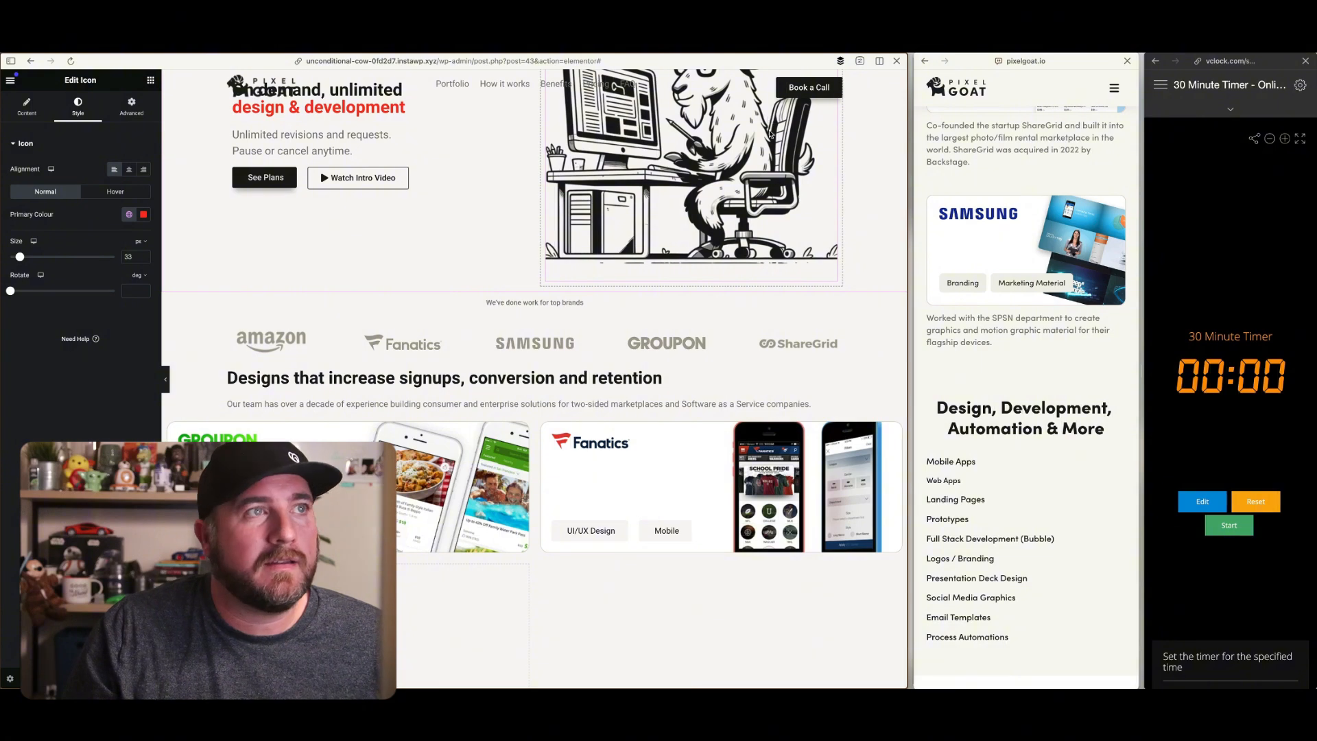
scroll(769, 135, "down", 2)
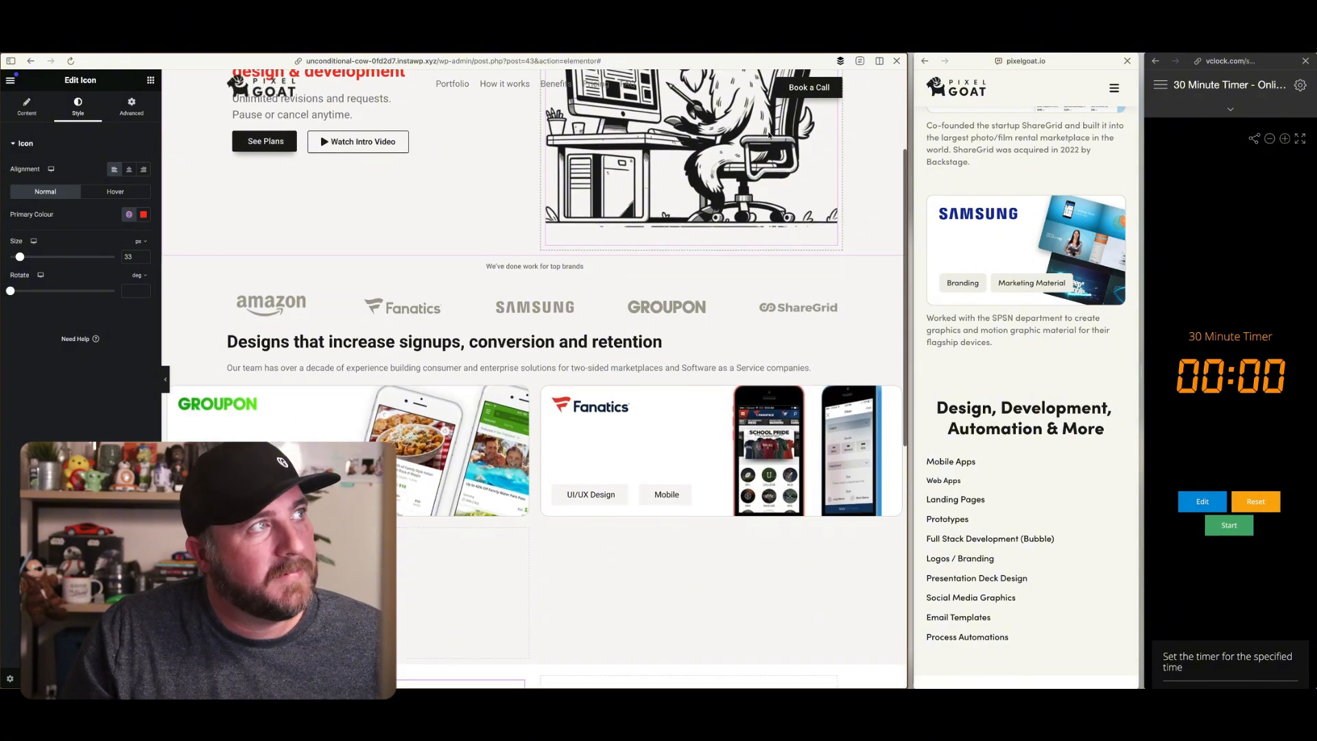
scroll(768, 135, "up", 3)
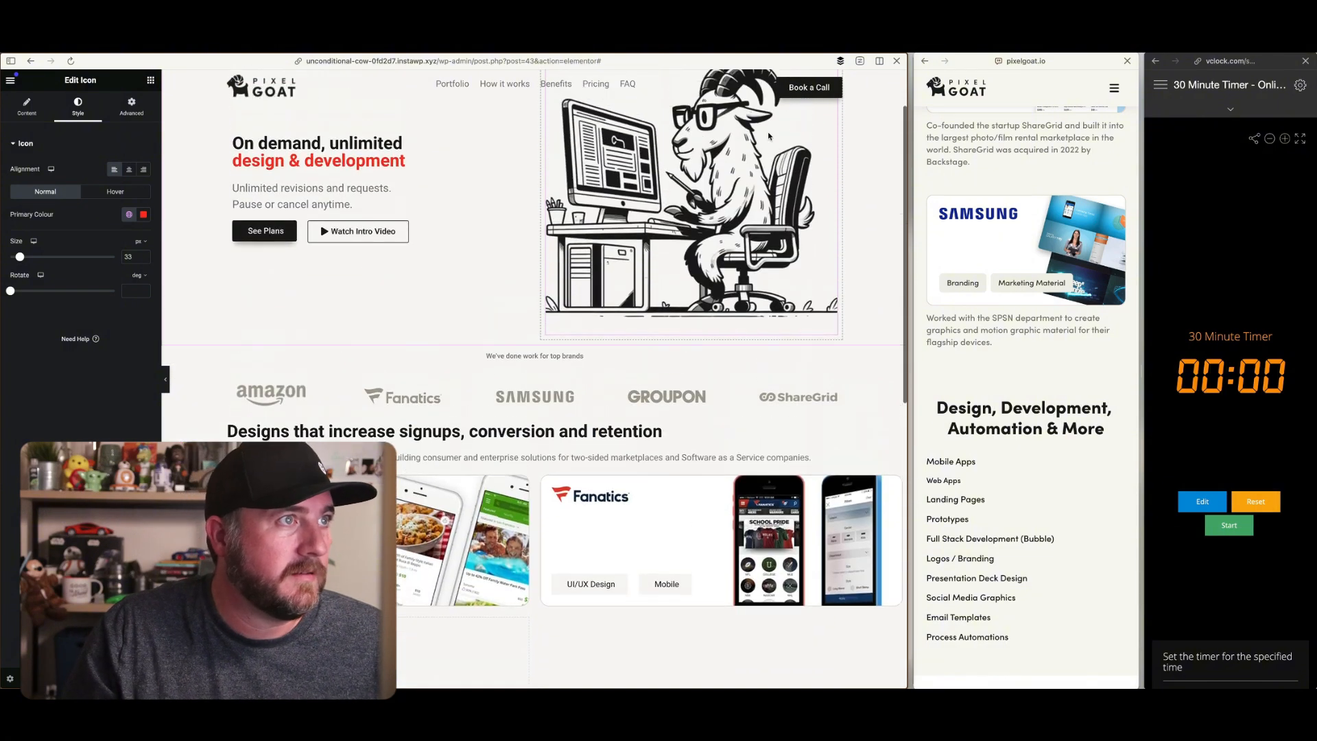
scroll(769, 135, "down", 4)
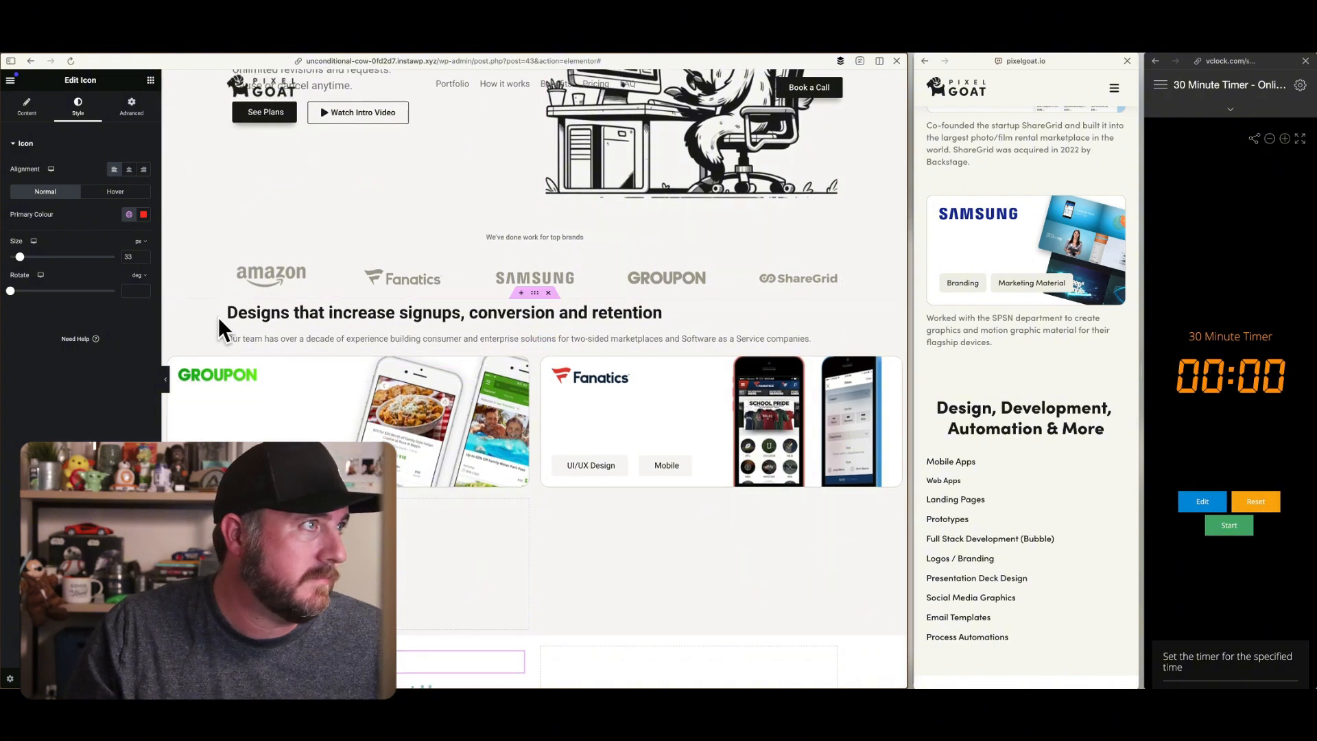
scroll(236, 297, "up", 3)
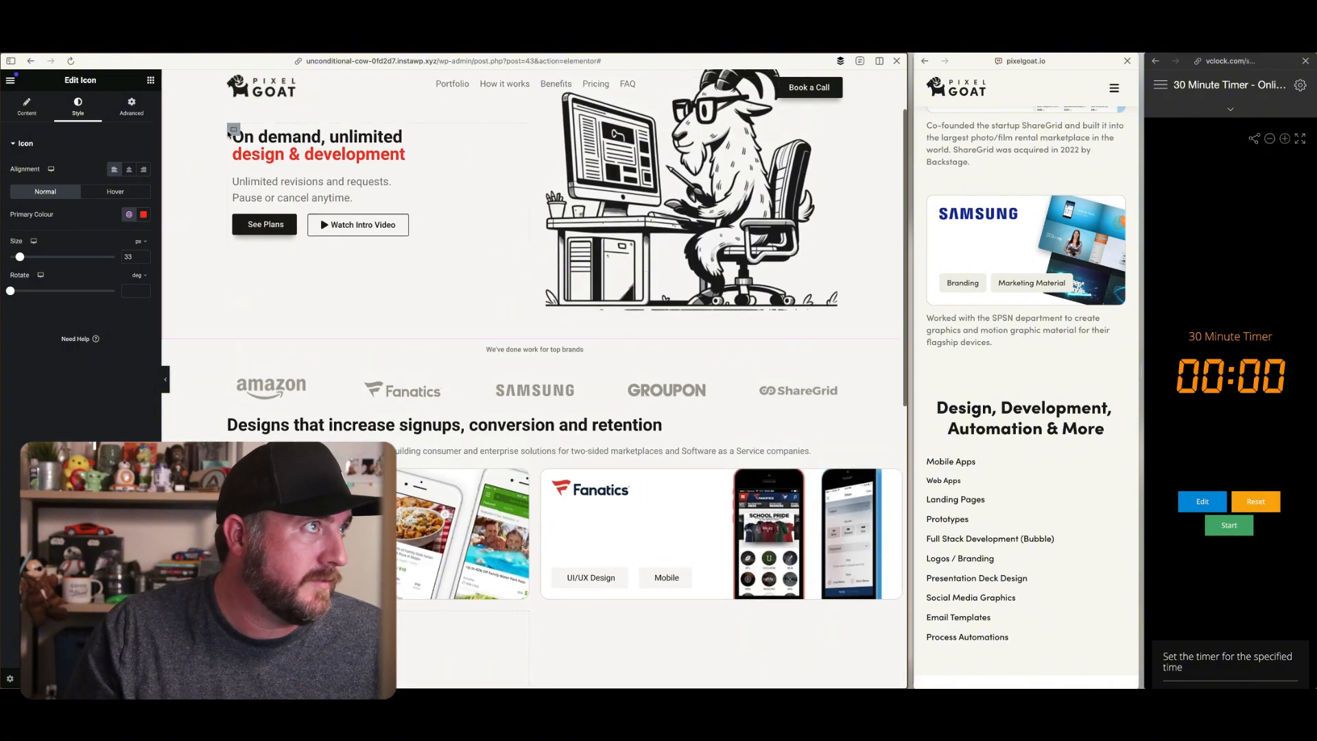
scroll(527, 344, "down", 3)
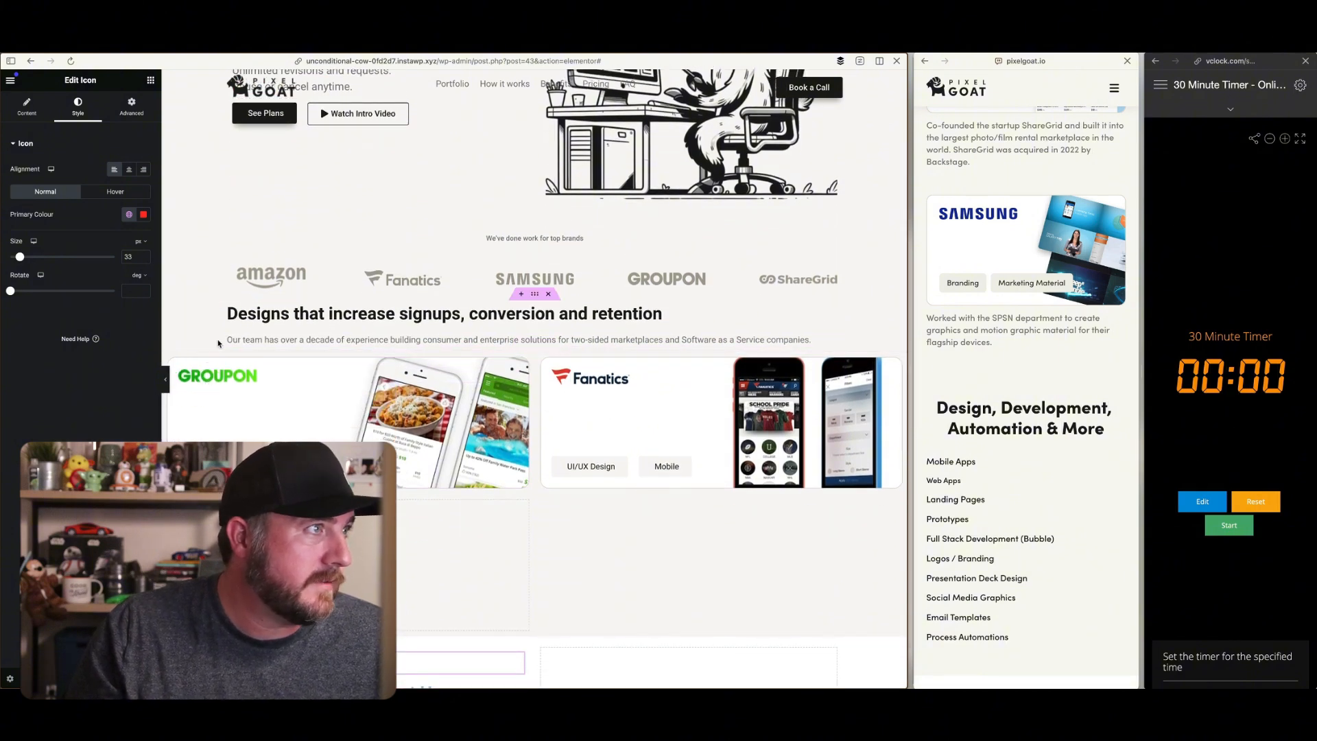
scroll(547, 455, "down", 1)
scroll(546, 456, "down", 3)
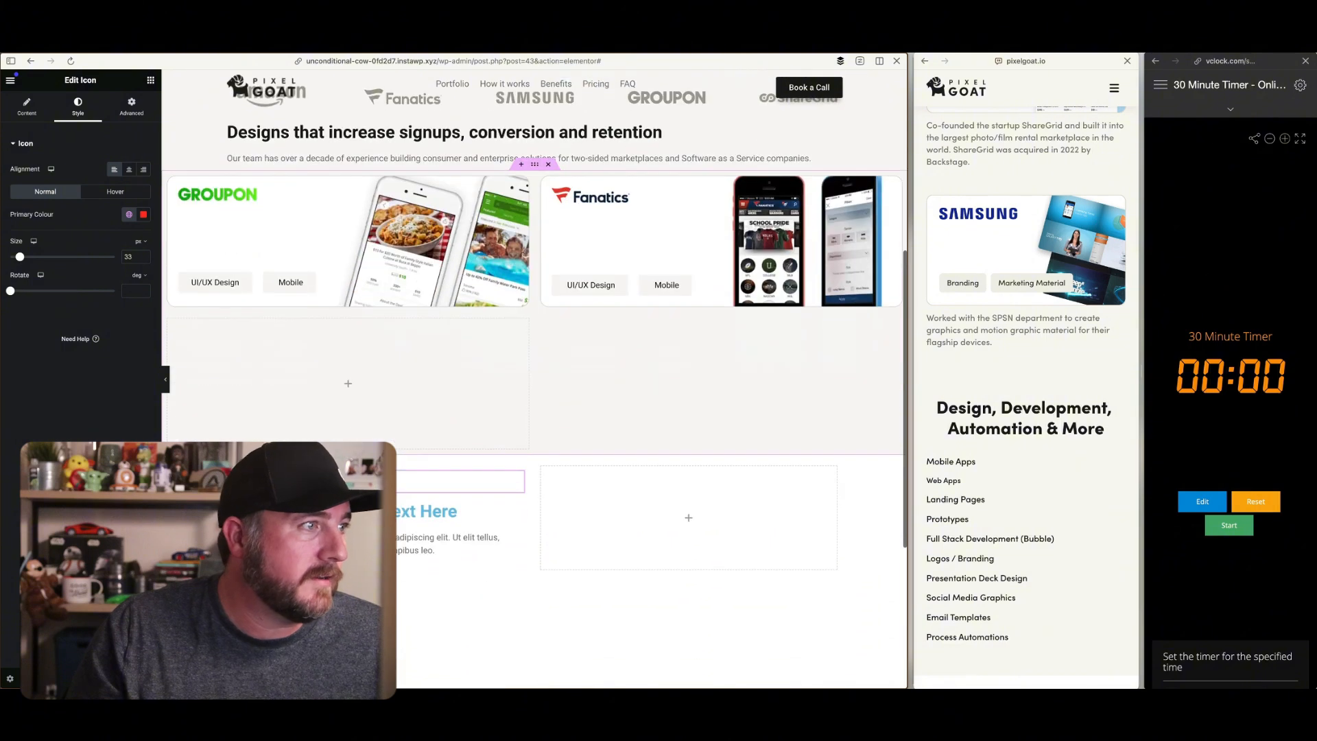
Set the portfolio grid's content width to Boxed and check the page's alignment from the hero to the benefits grid
scroll(292, 438, "up", 2)
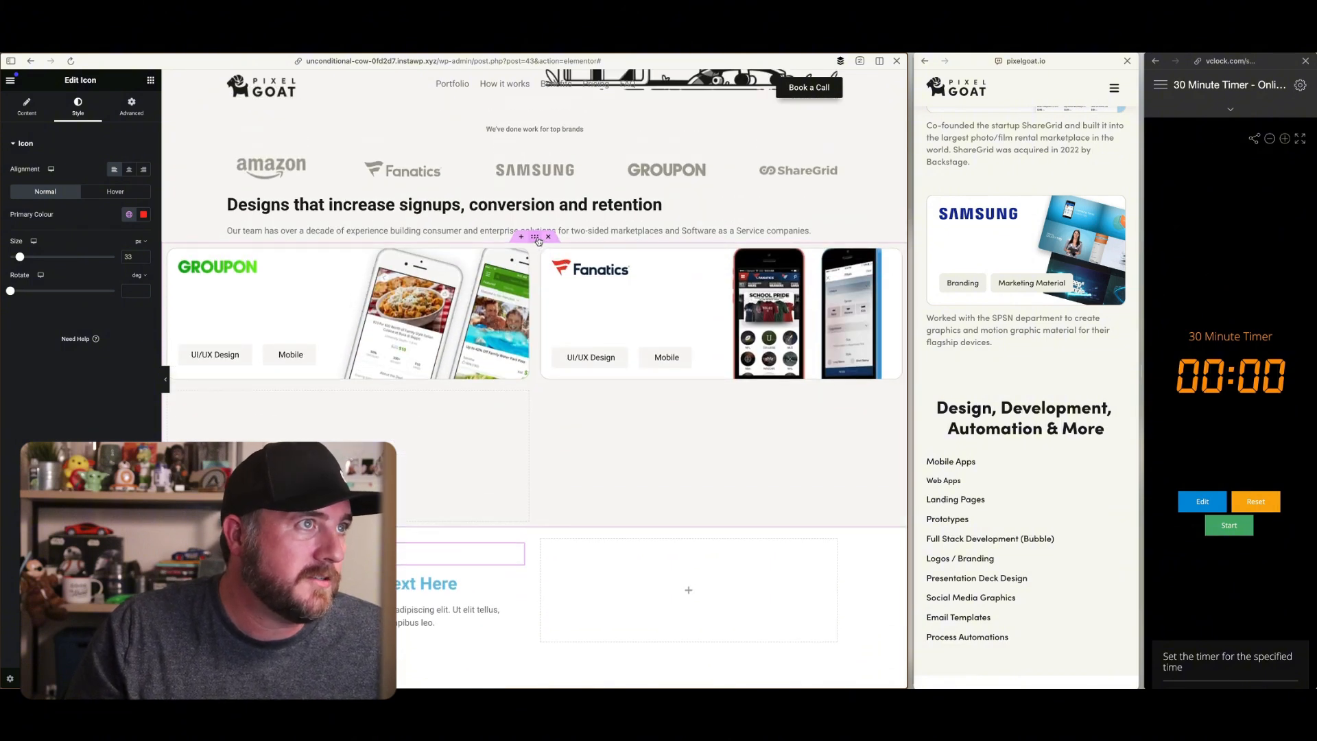
left_click(530, 250)
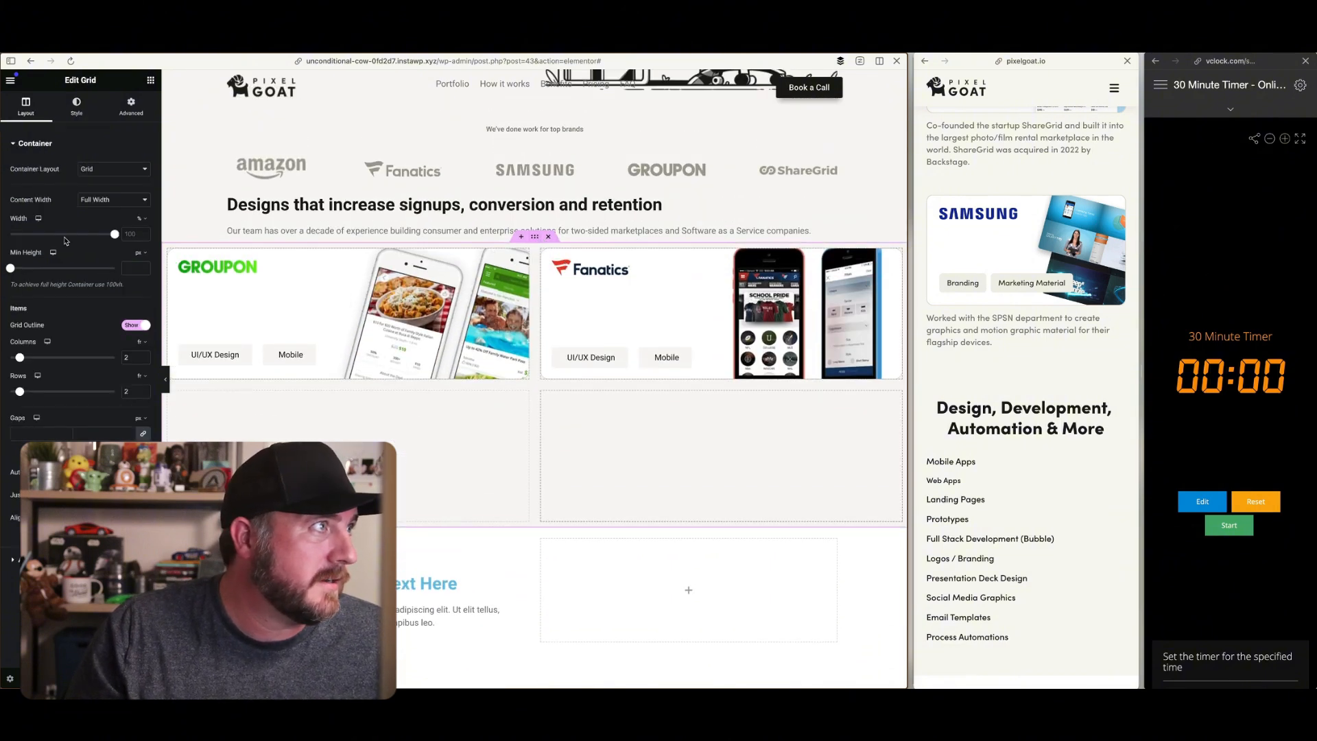
left_click(113, 204)
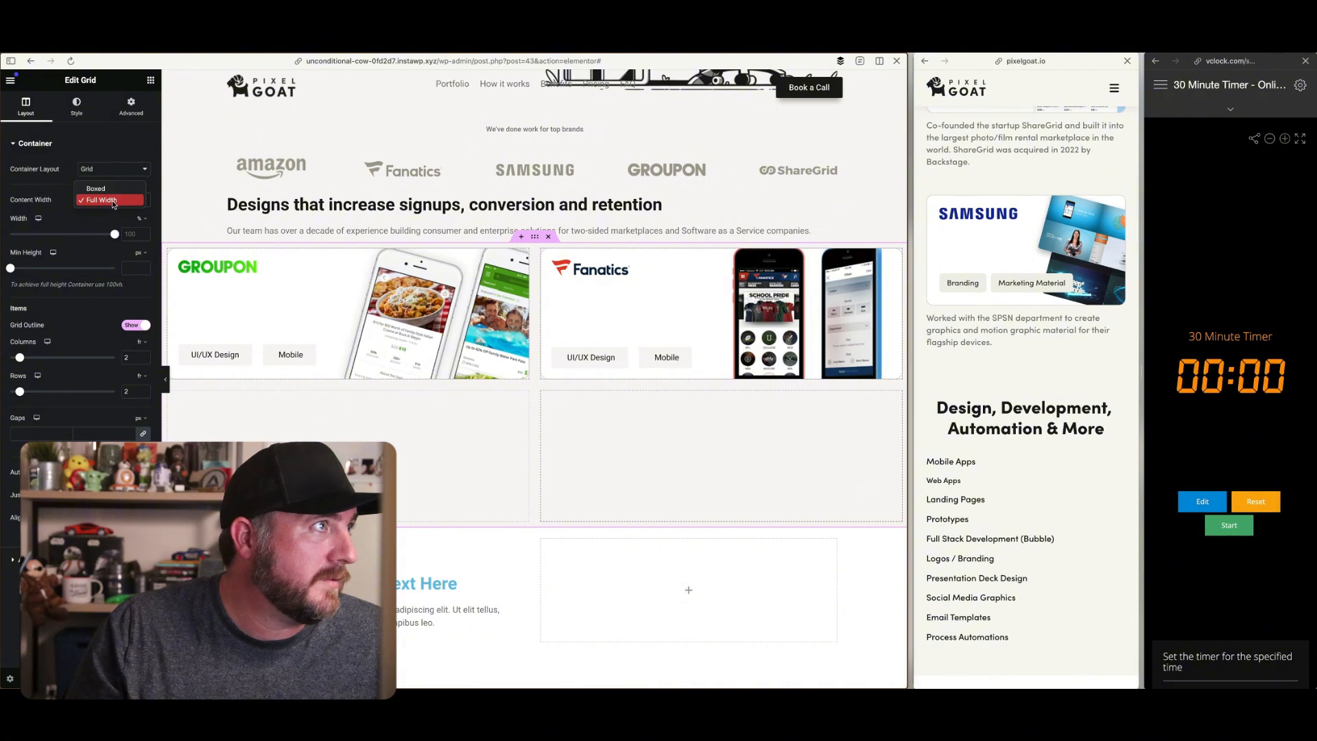
left_click(115, 192)
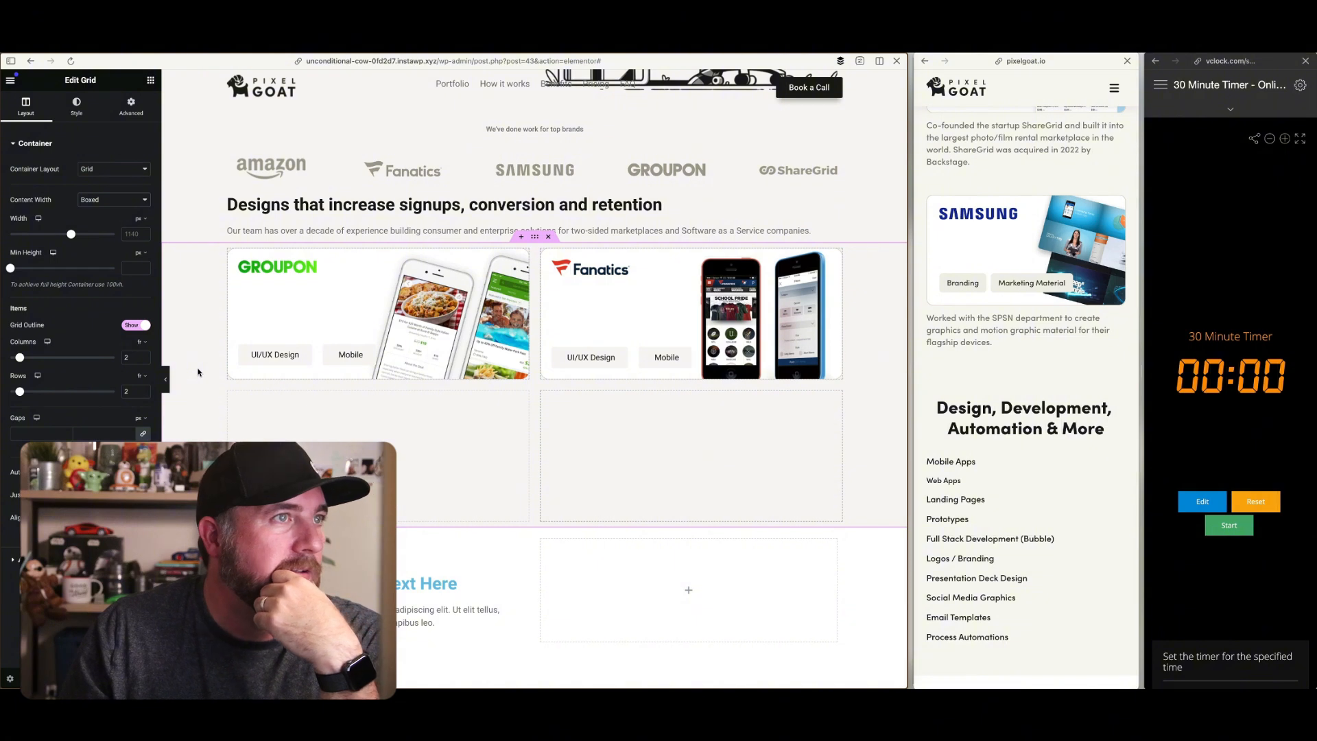
scroll(473, 350, "up", 5)
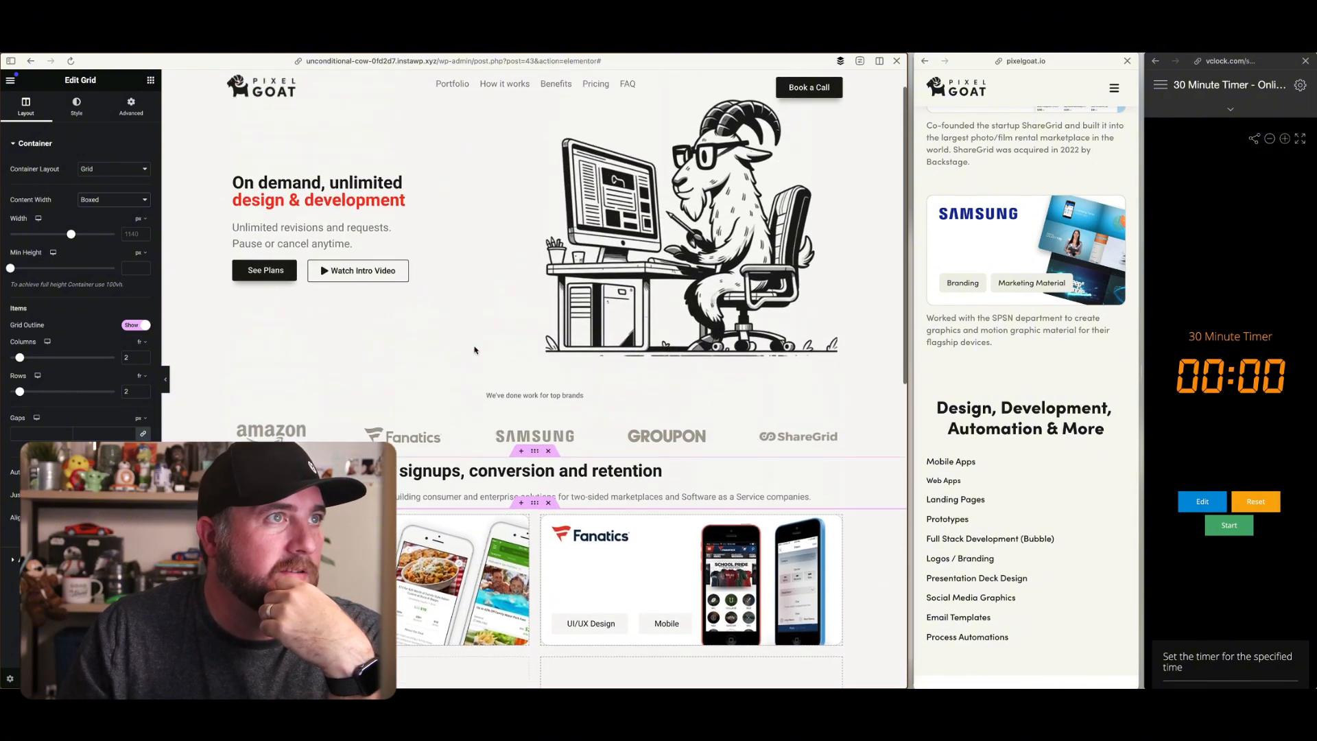
scroll(676, 273, "down", 2)
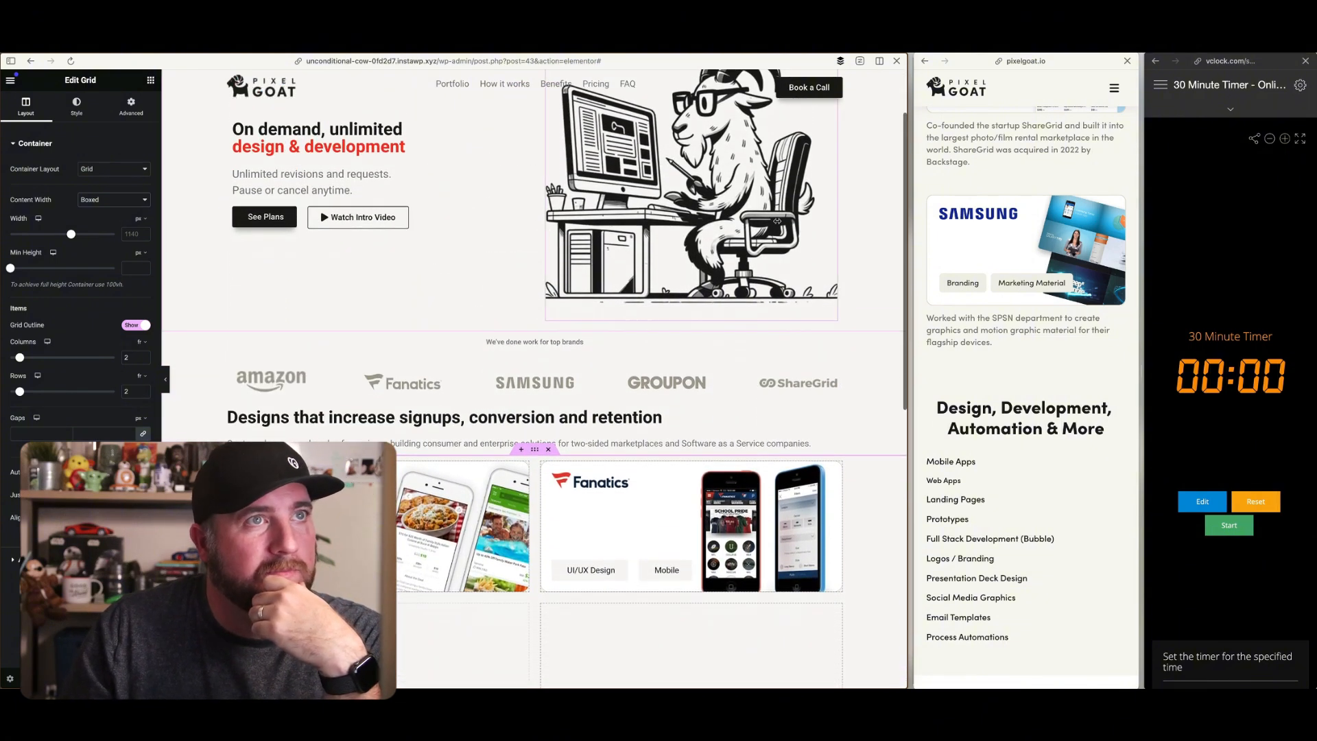
scroll(679, 275, "up", 2)
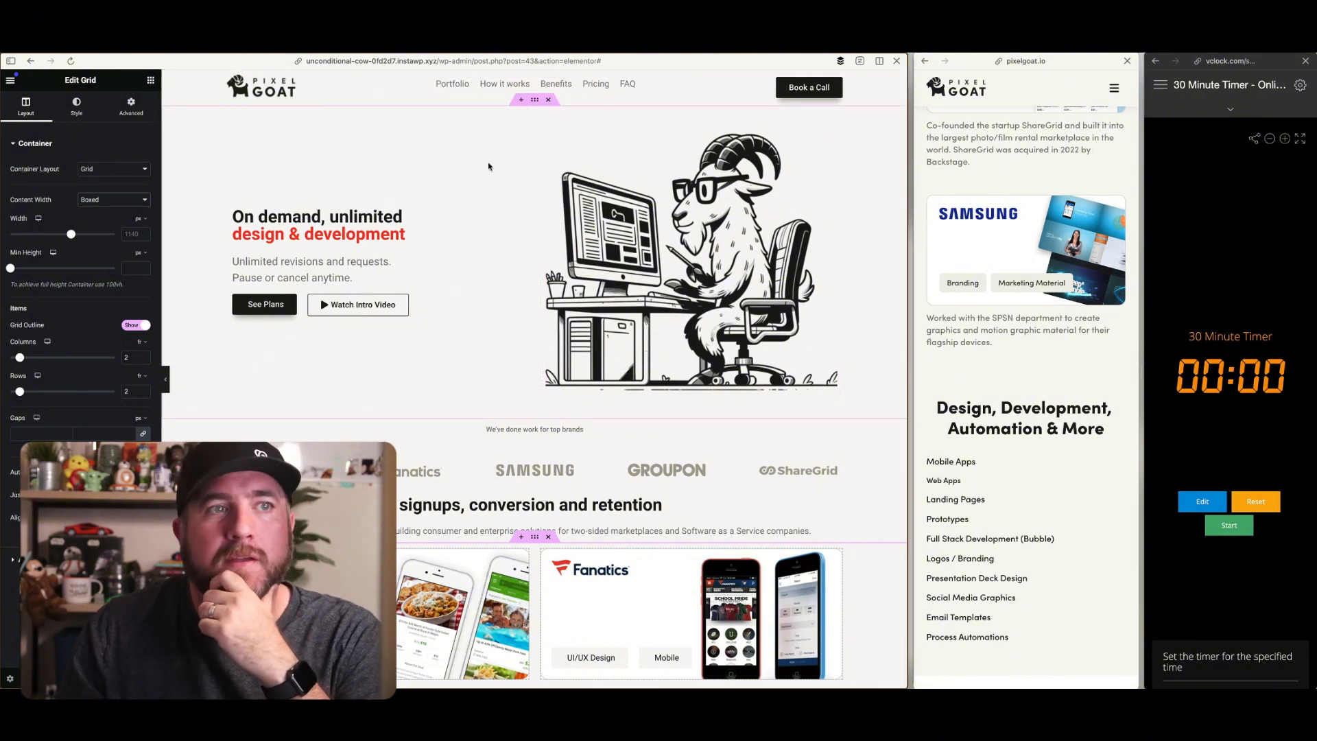
scroll(539, 280, "down", 6)
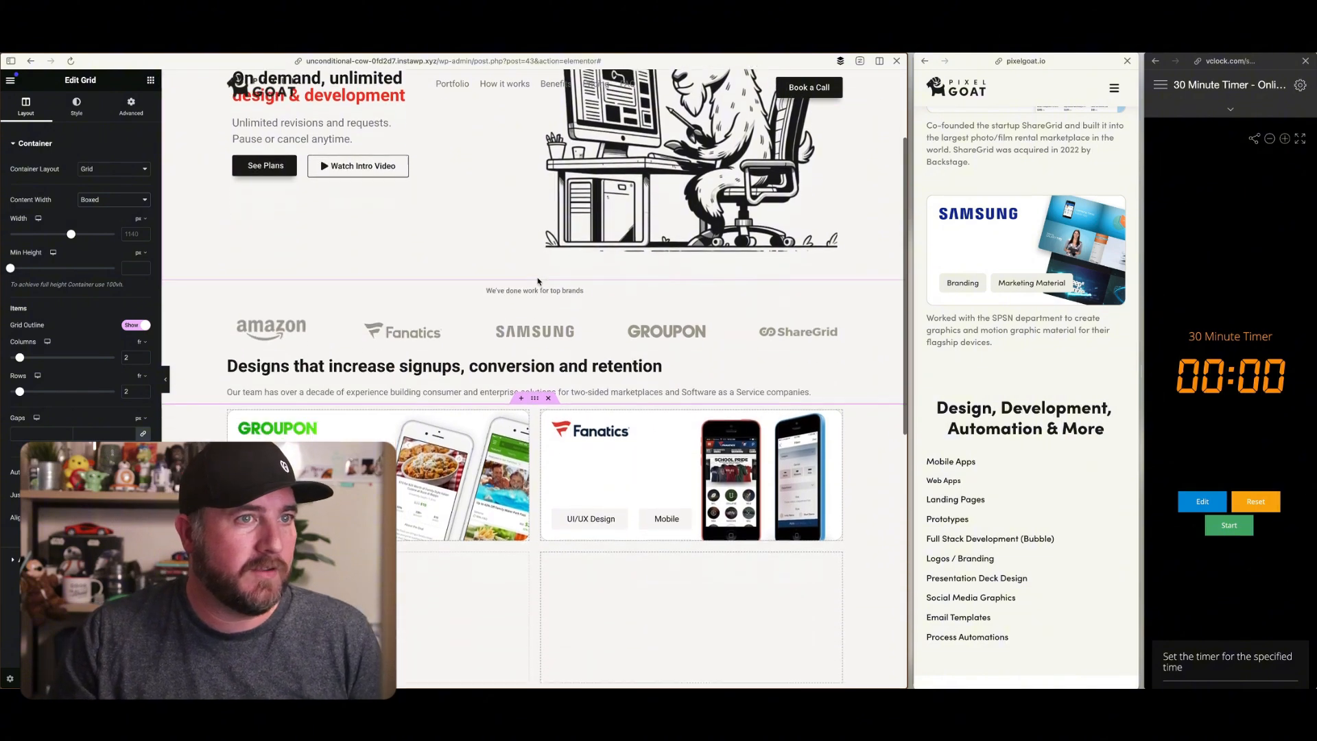
scroll(538, 279, "down", 3)
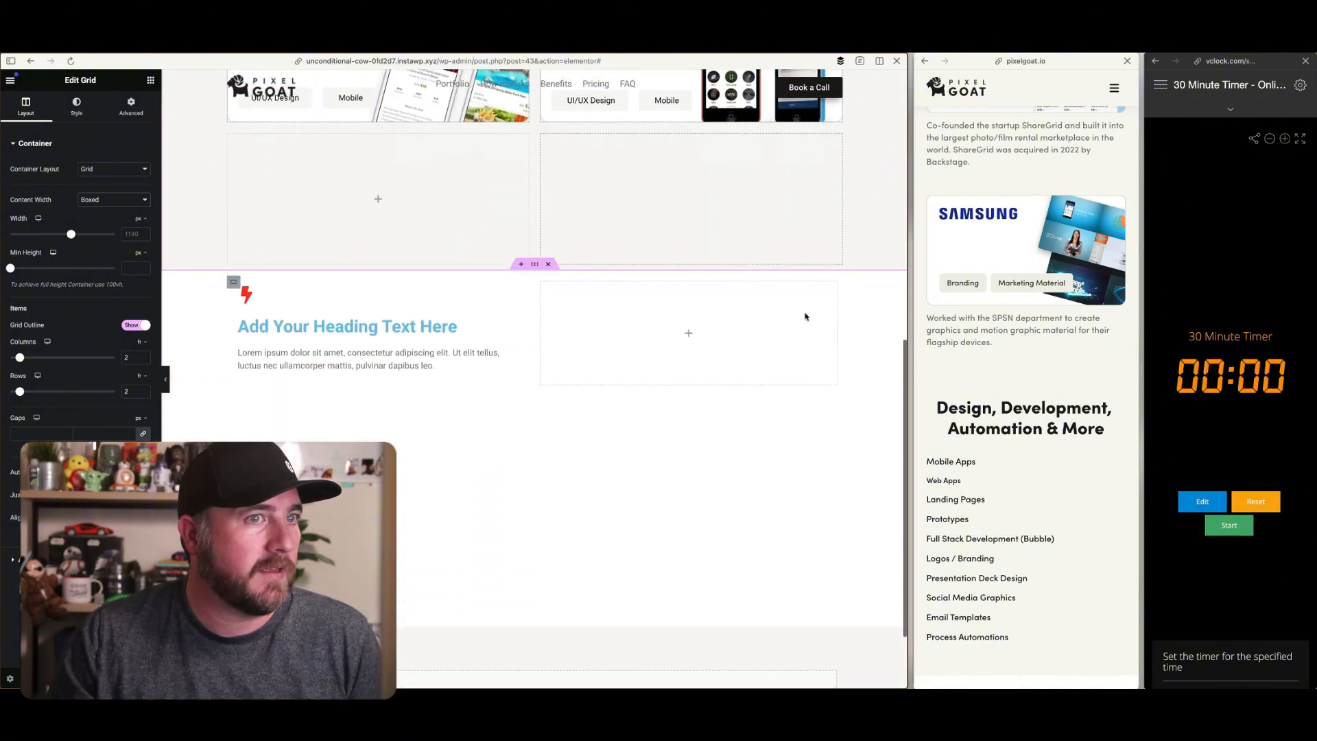
Widen the reference site's view and examine its unbuilt sections, from the services tags and benefits to membership plans and common questions
left_click_drag(910, 330, 564, 321)
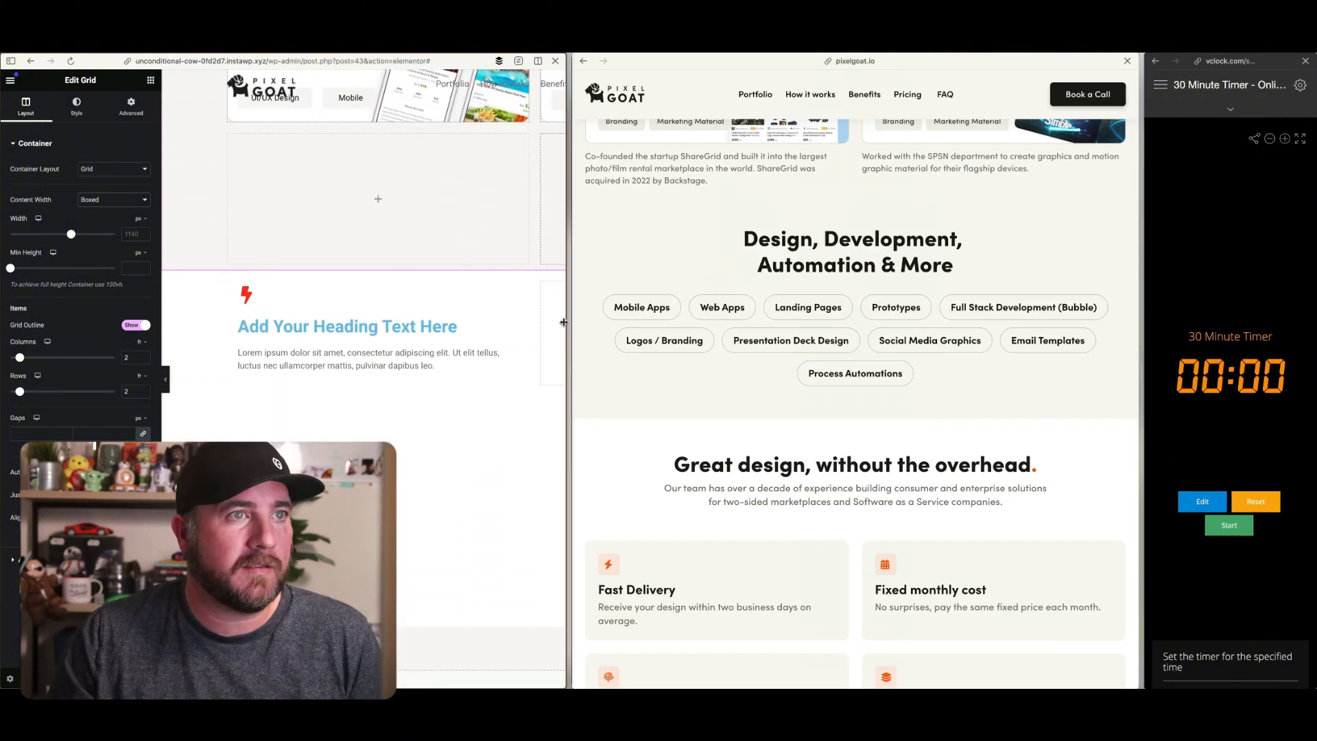
scroll(824, 327, "down", 10)
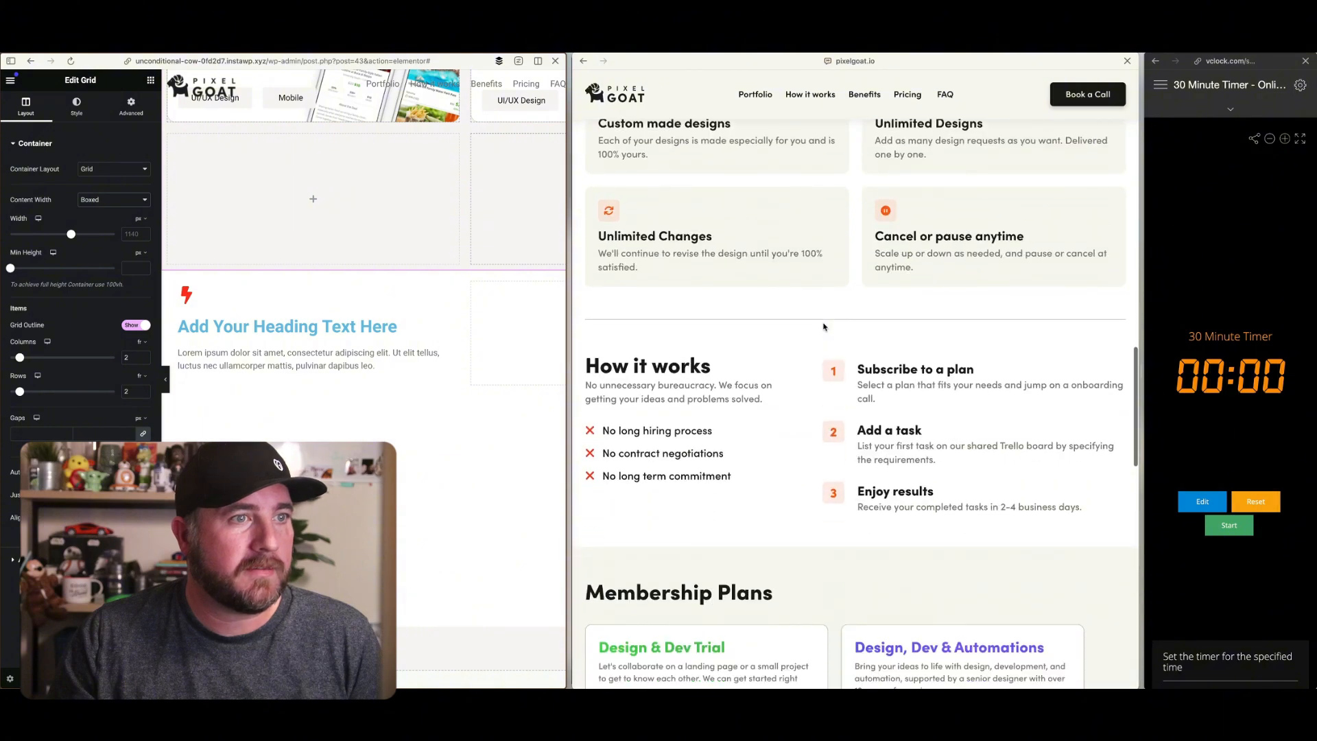
scroll(839, 403, "down", 2)
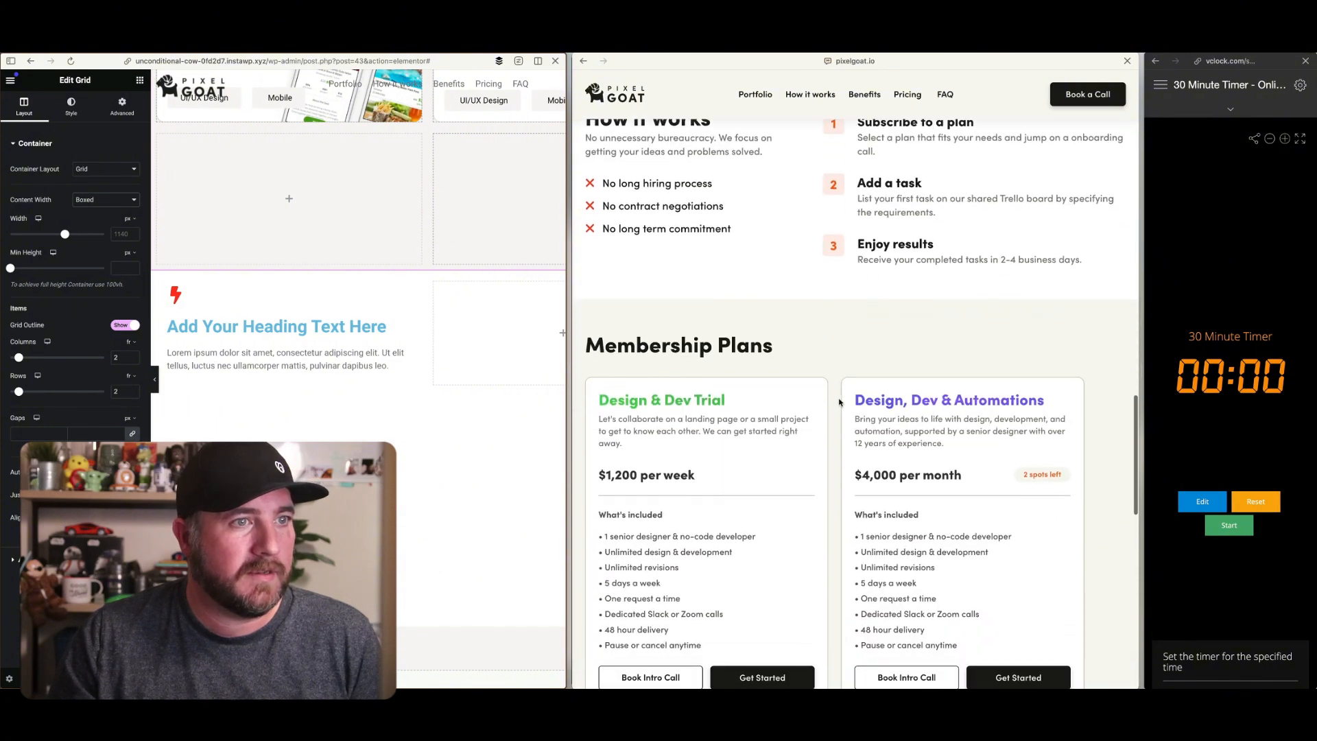
scroll(834, 410, "down", 2)
scroll(834, 410, "up", 12)
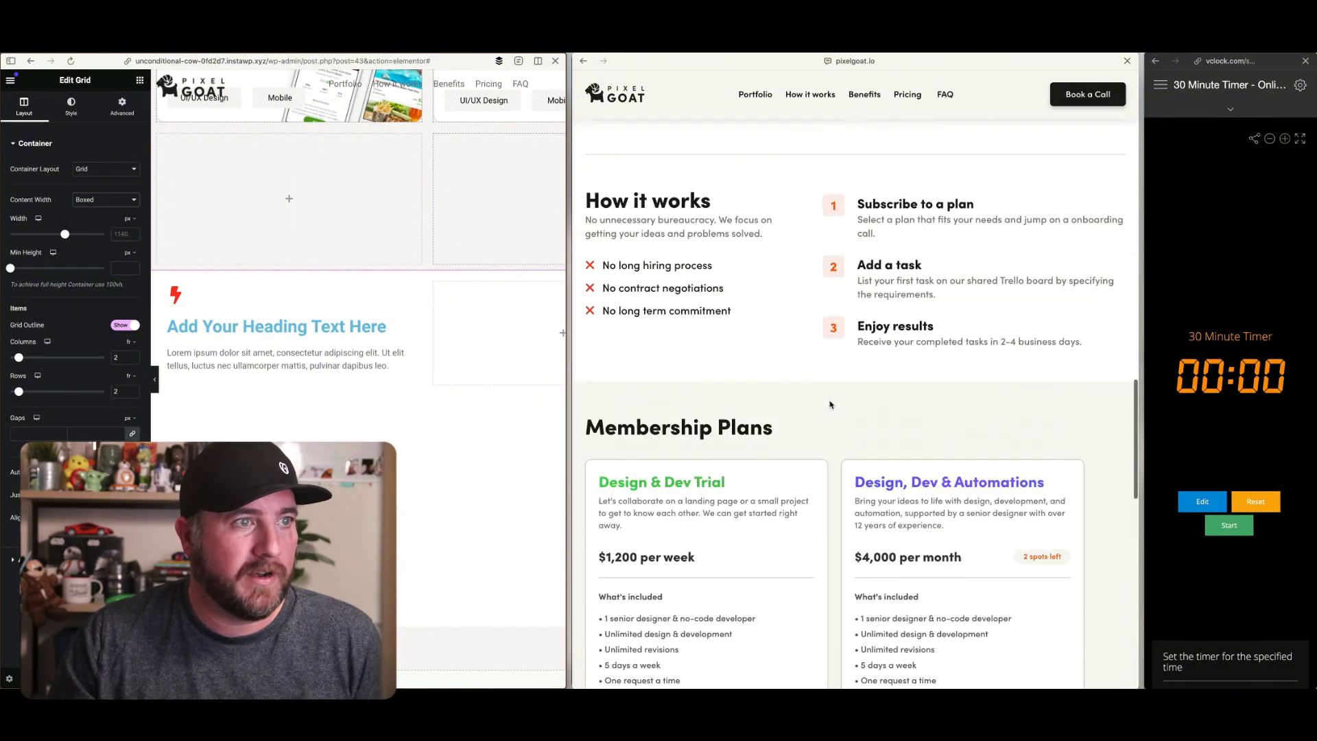
scroll(777, 210, "up", 3)
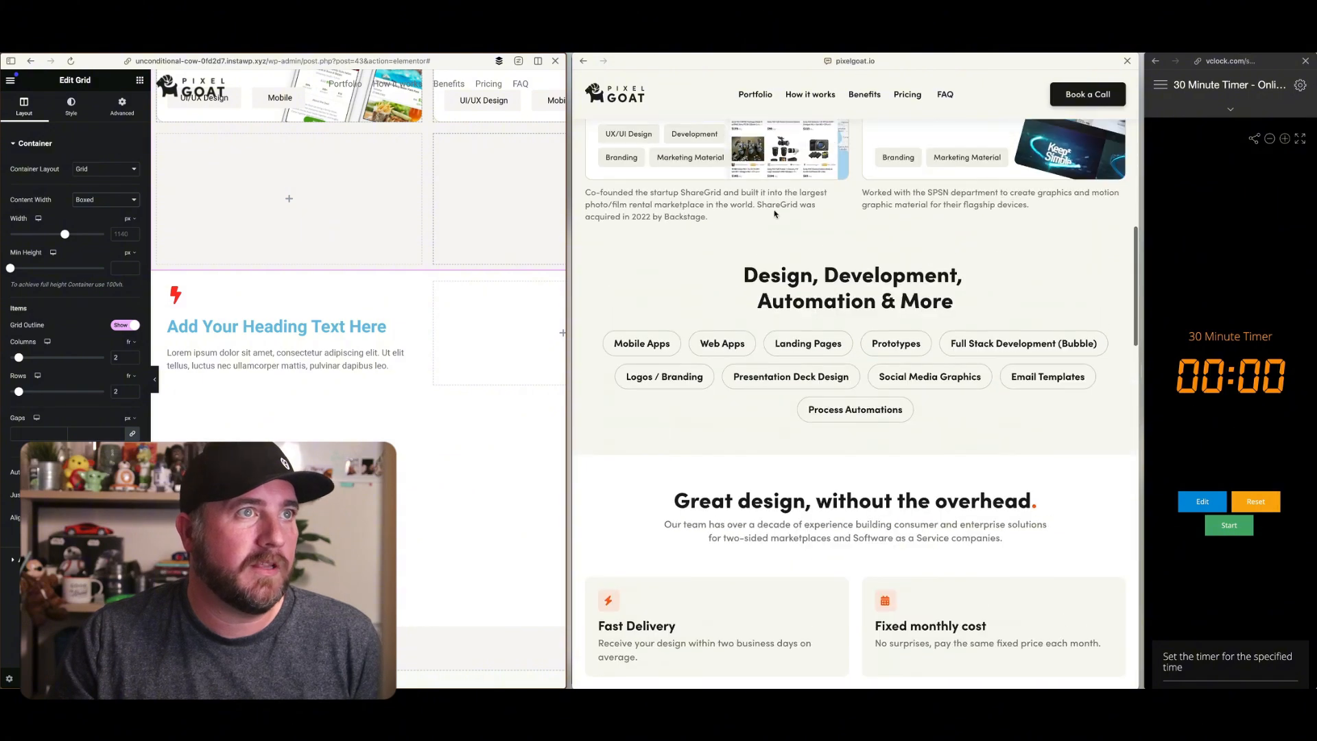
scroll(757, 314, "down", 6)
scroll(756, 315, "down", 6)
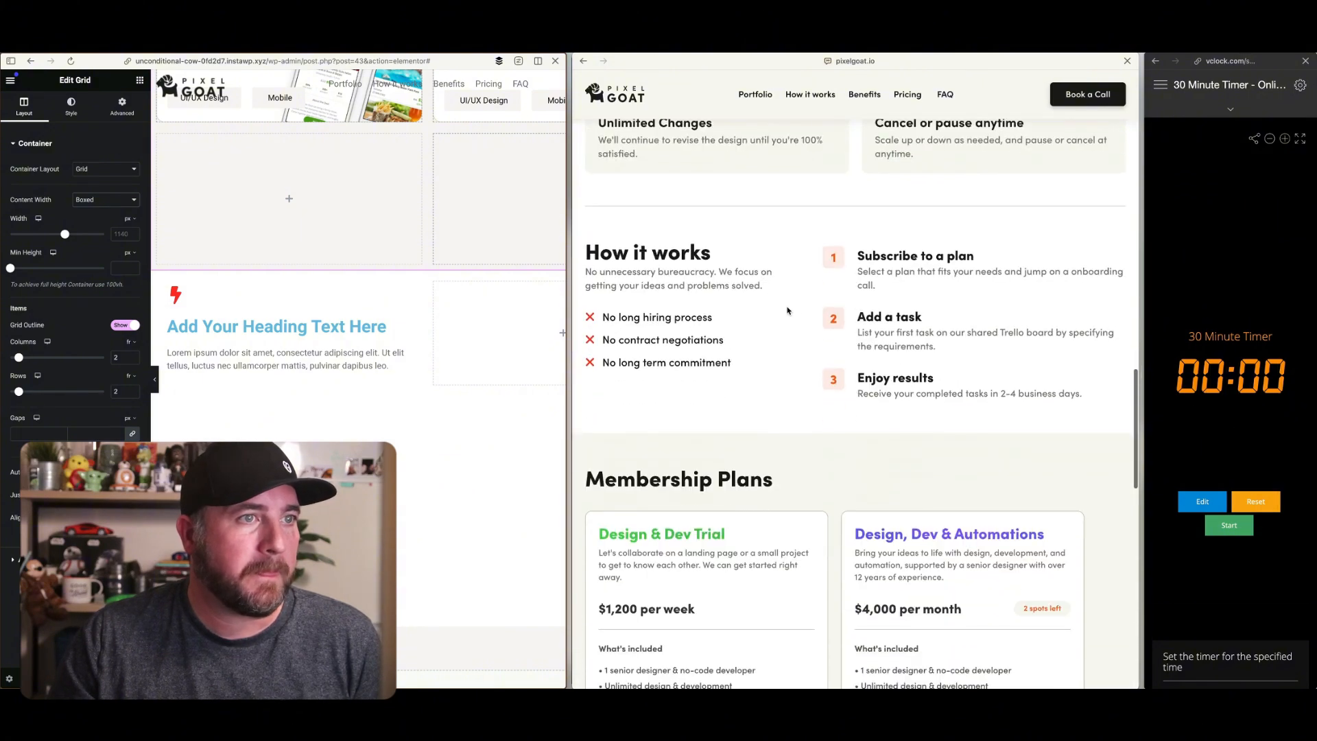
scroll(803, 307, "down", 9)
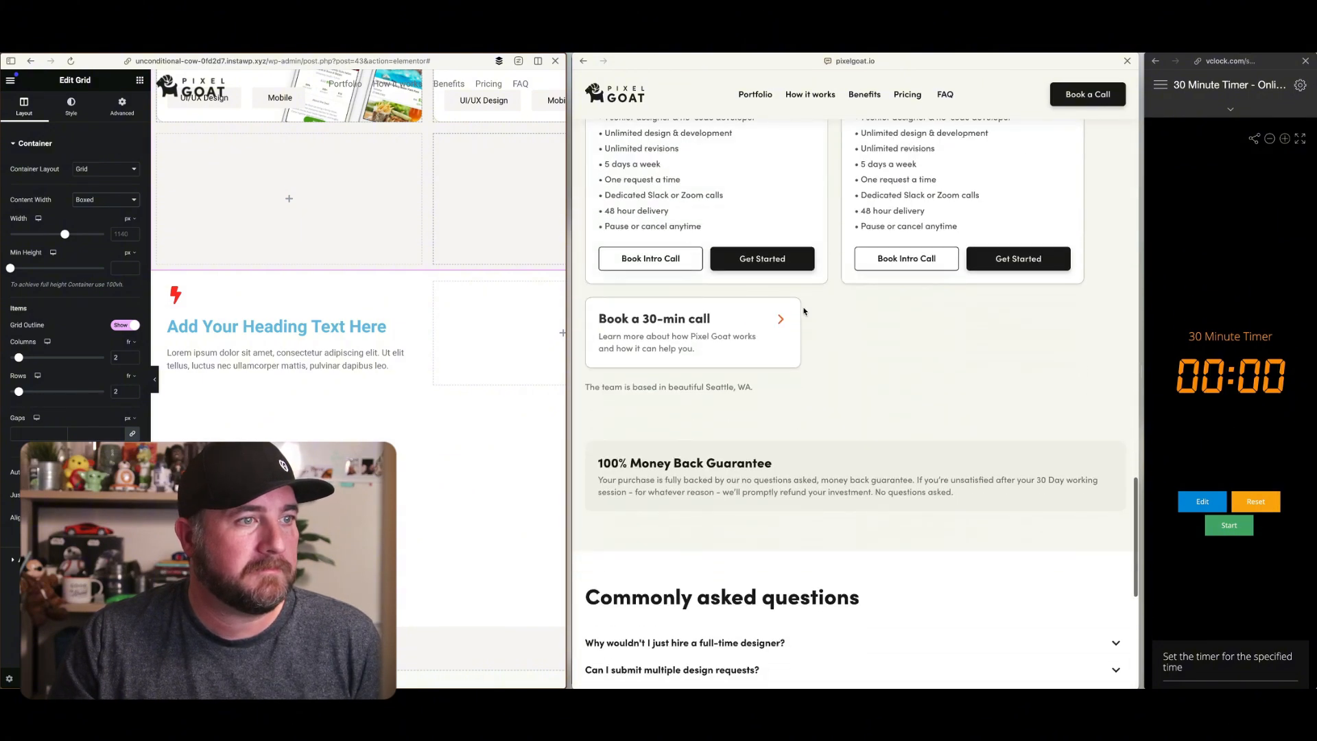
scroll(803, 308, "up", 2)
scroll(803, 307, "up", 4)
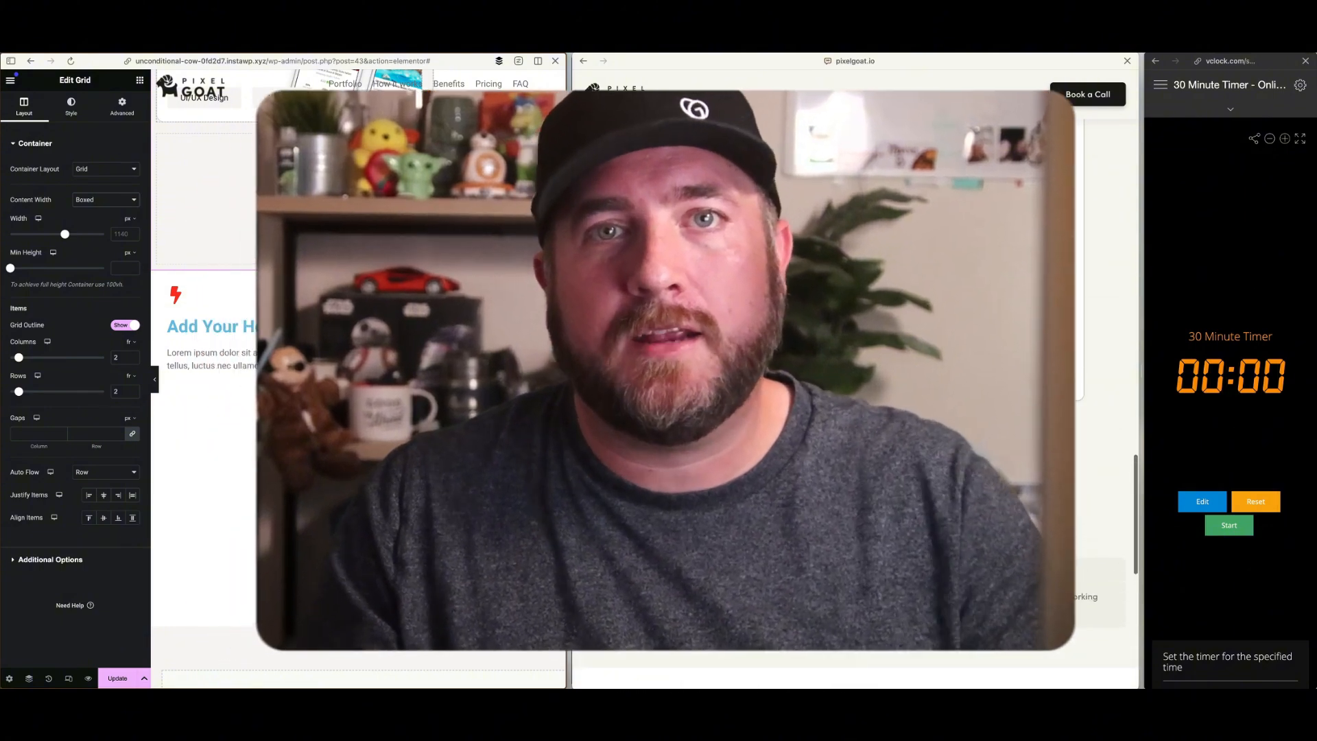